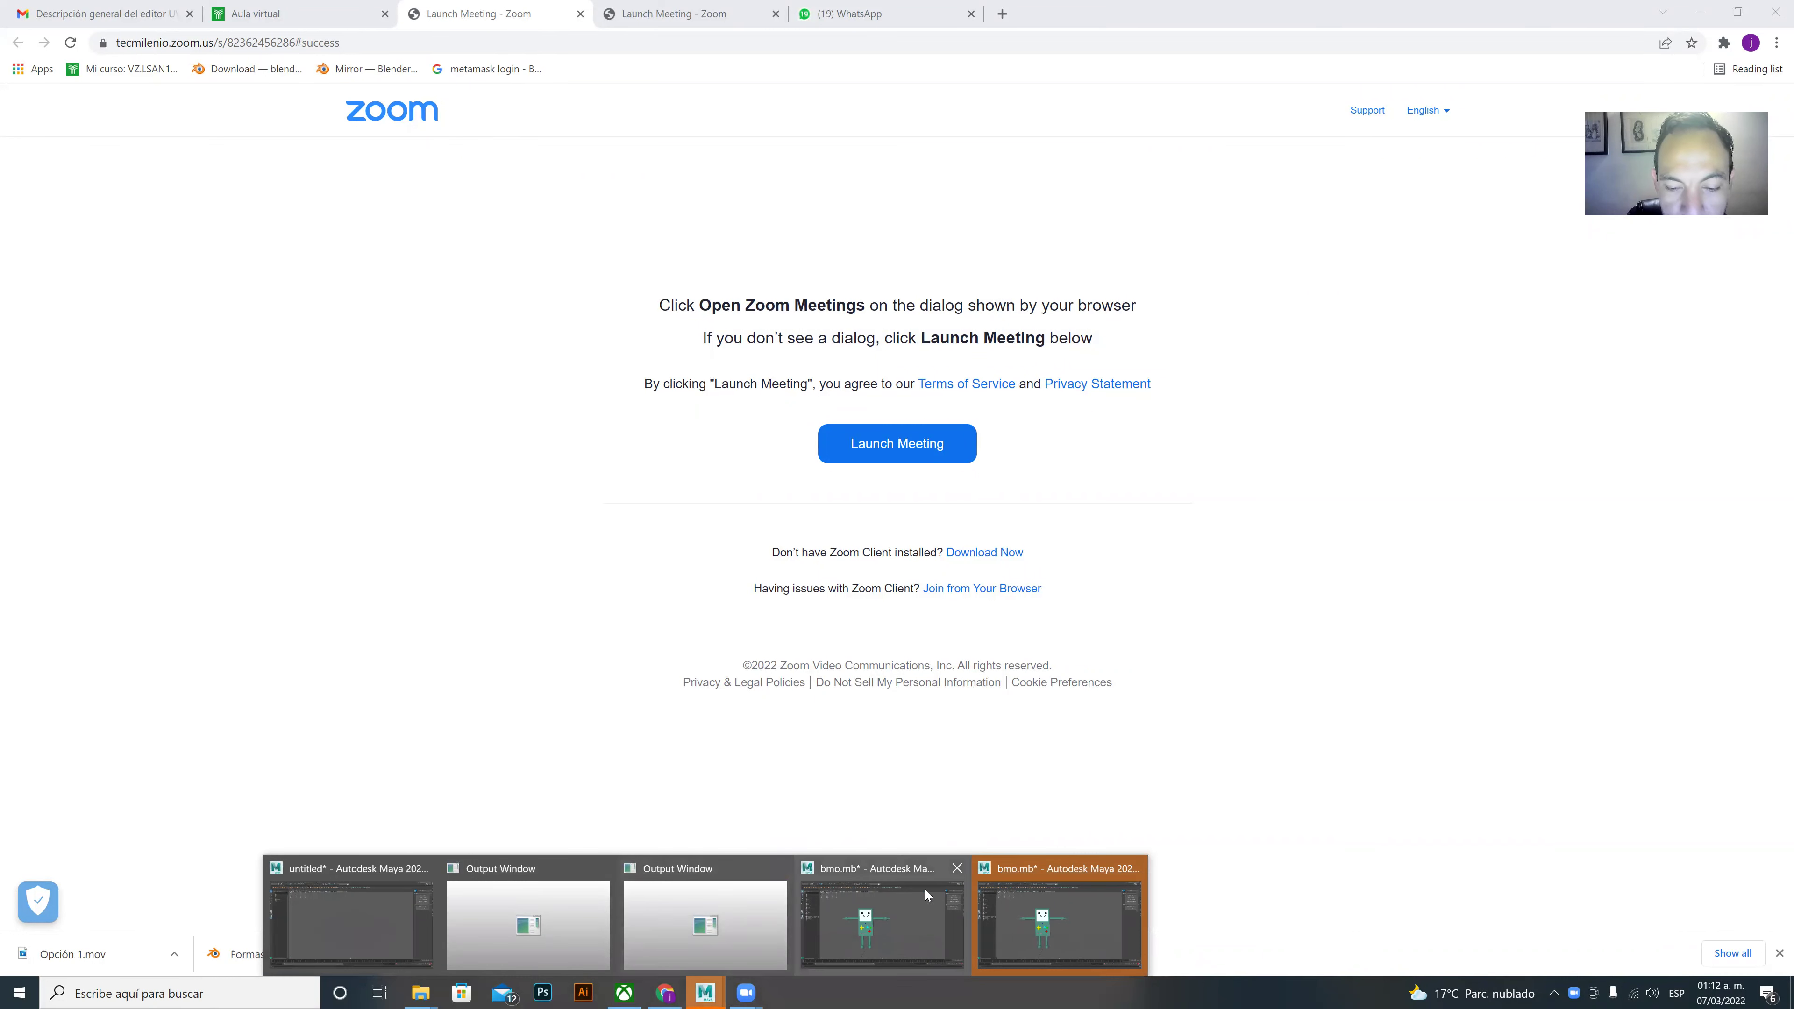
- Discard the unsaved duplicate bmo.mb window and bring the BMO scene forward
click(957, 868)
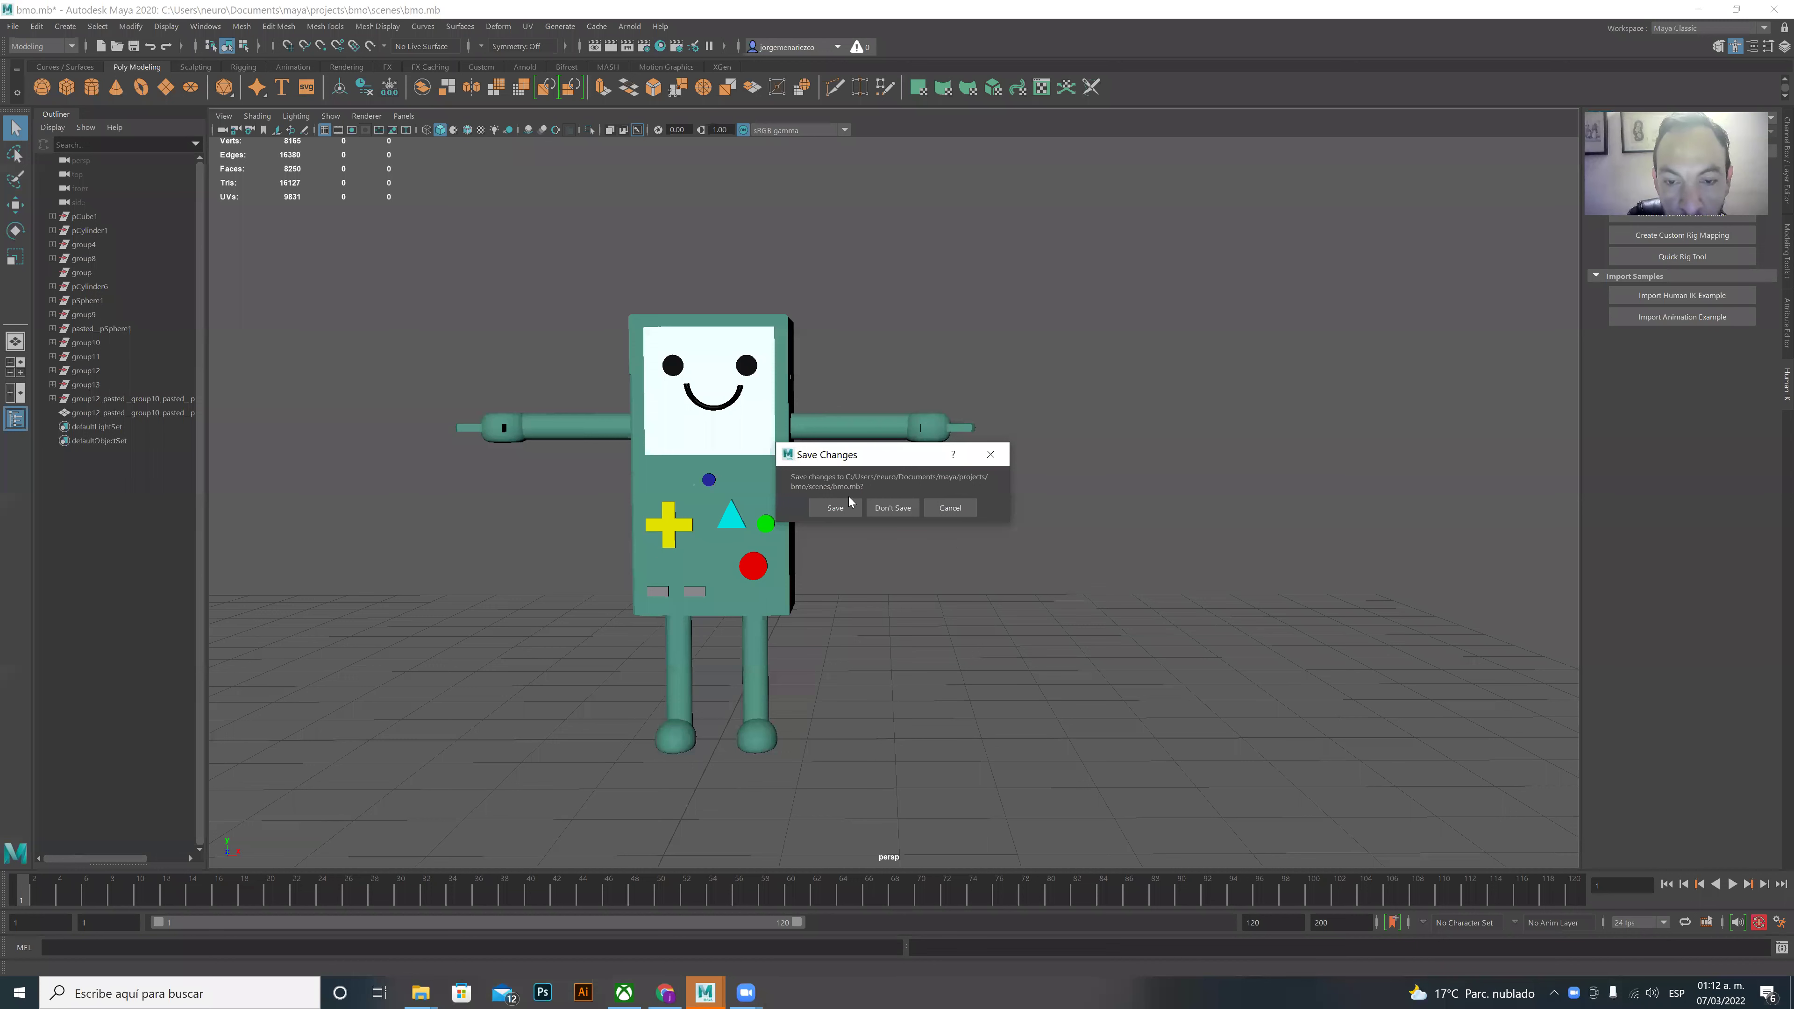
click(893, 509)
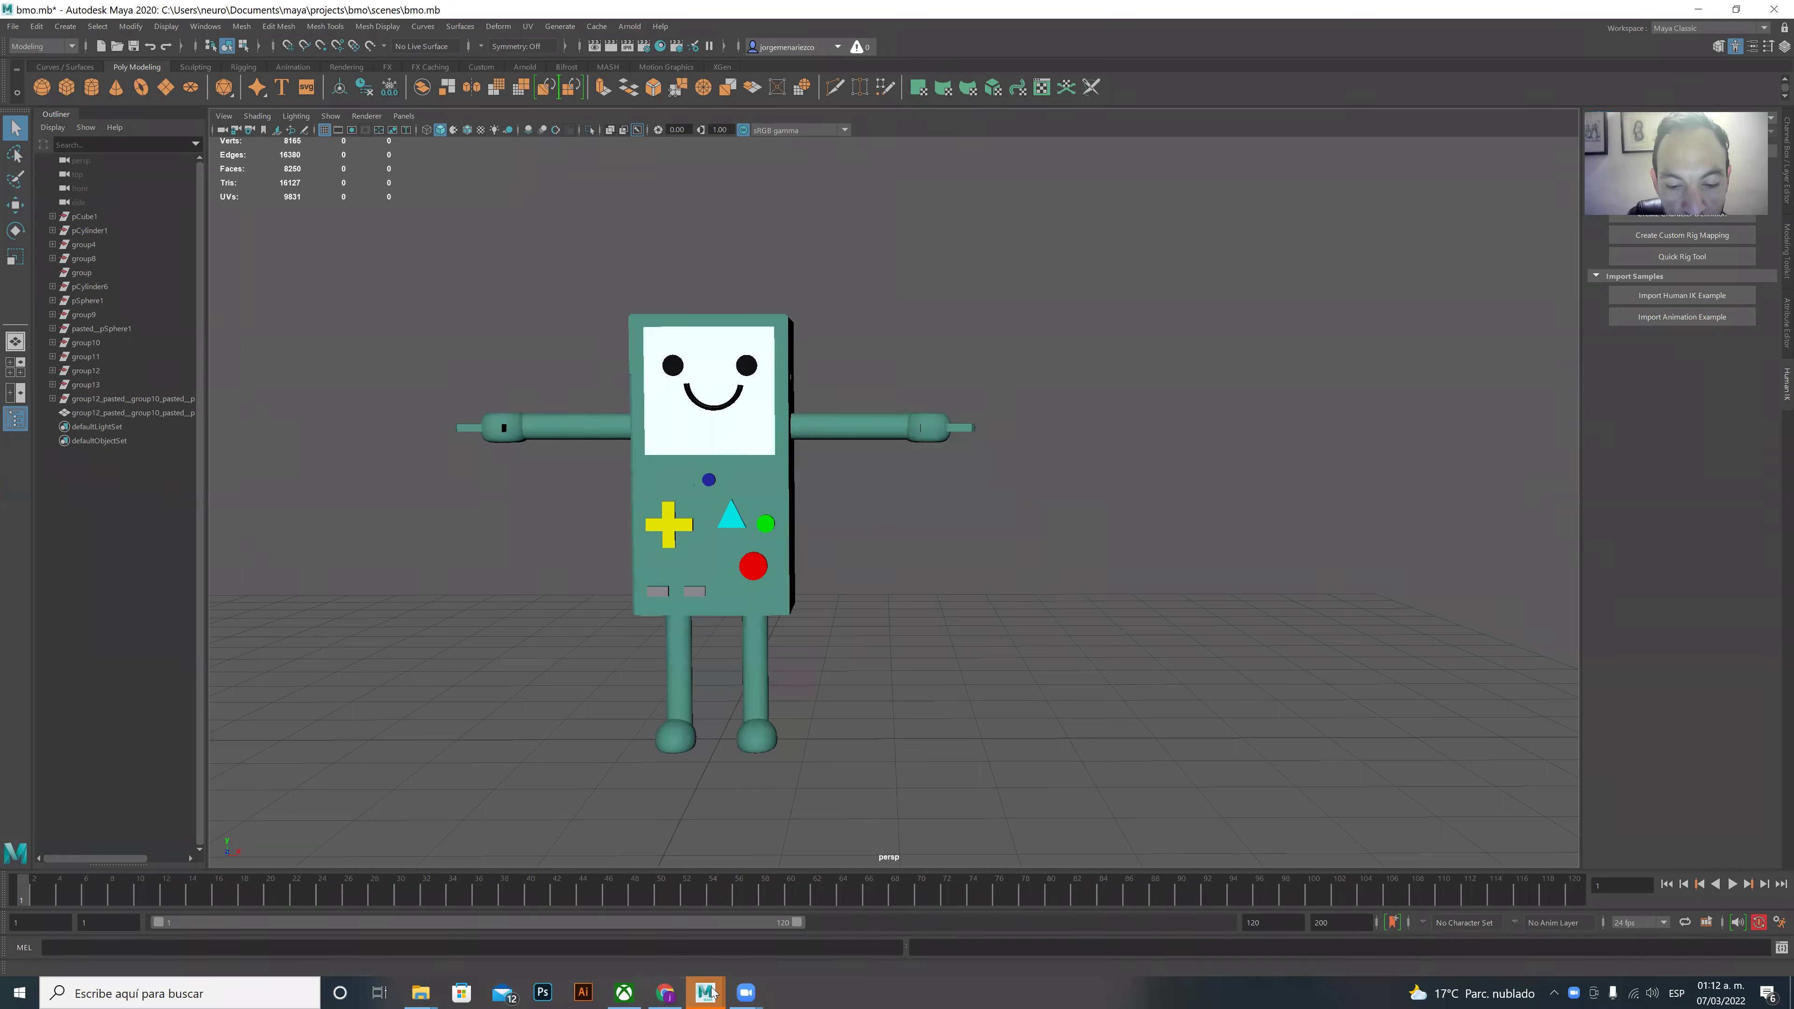
click(947, 918)
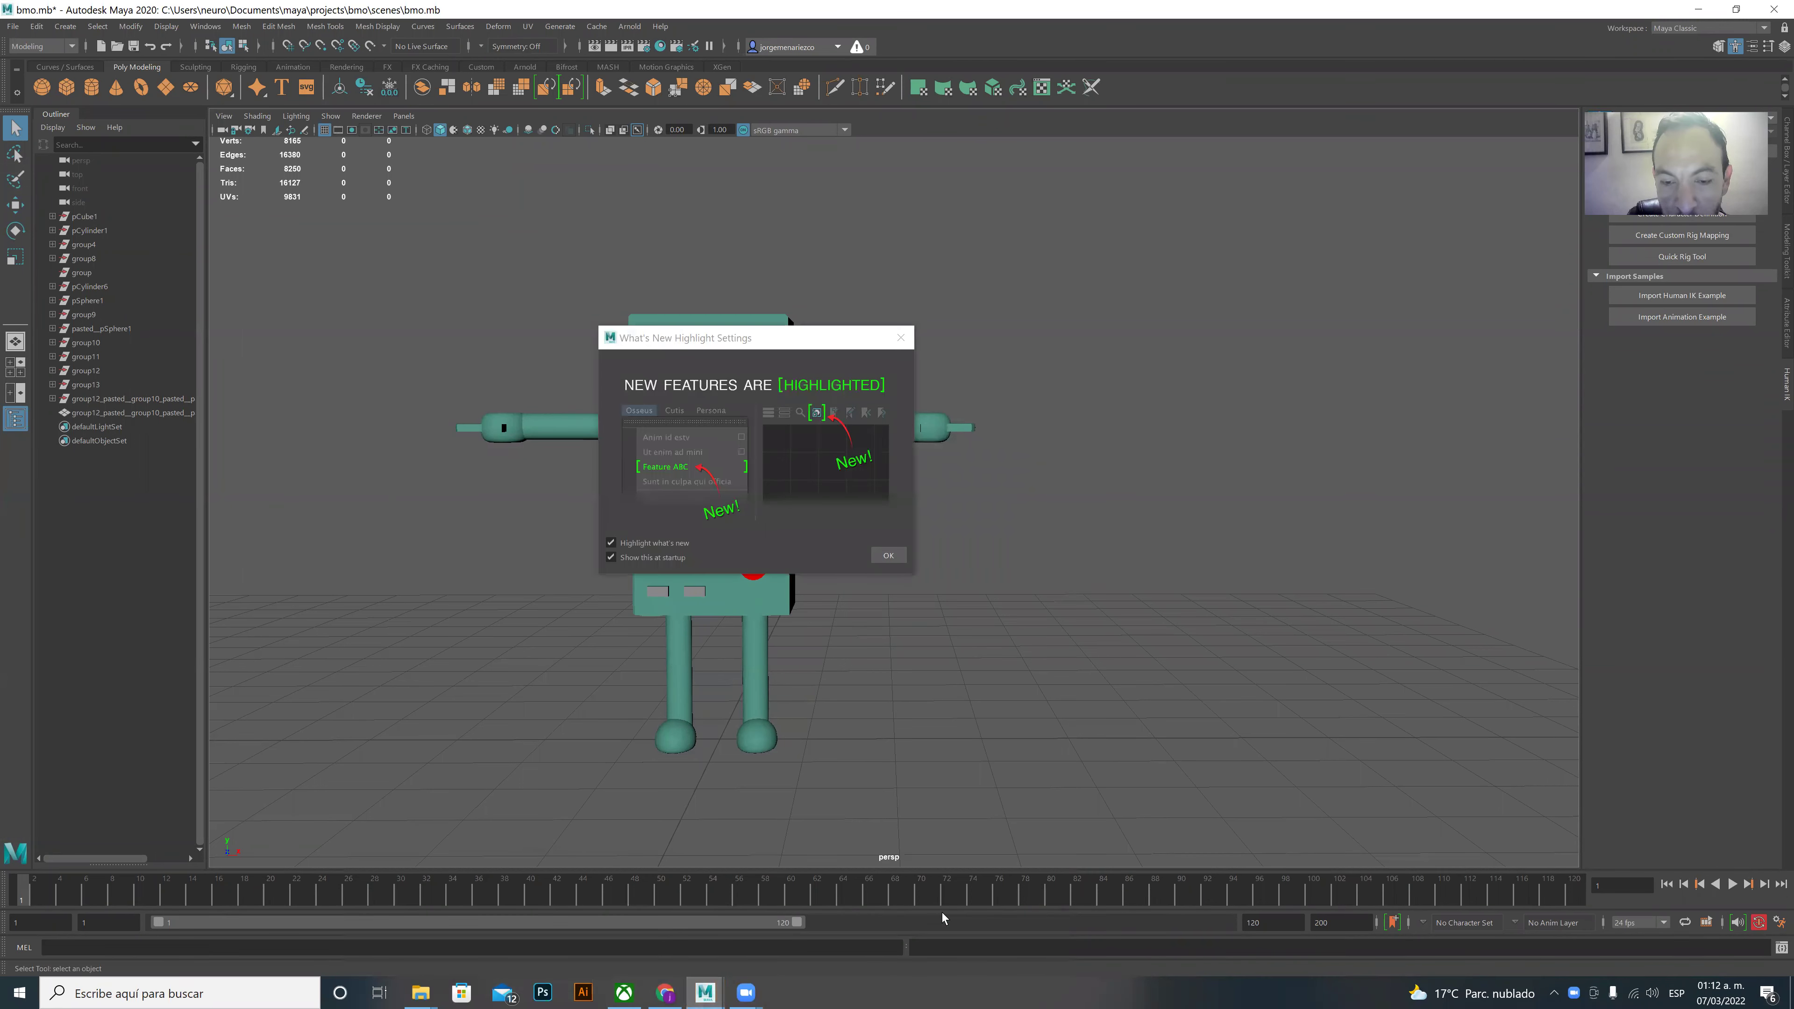
click(885, 553)
- Select the BMO model and orbit to view its left side from above
click(750, 329)
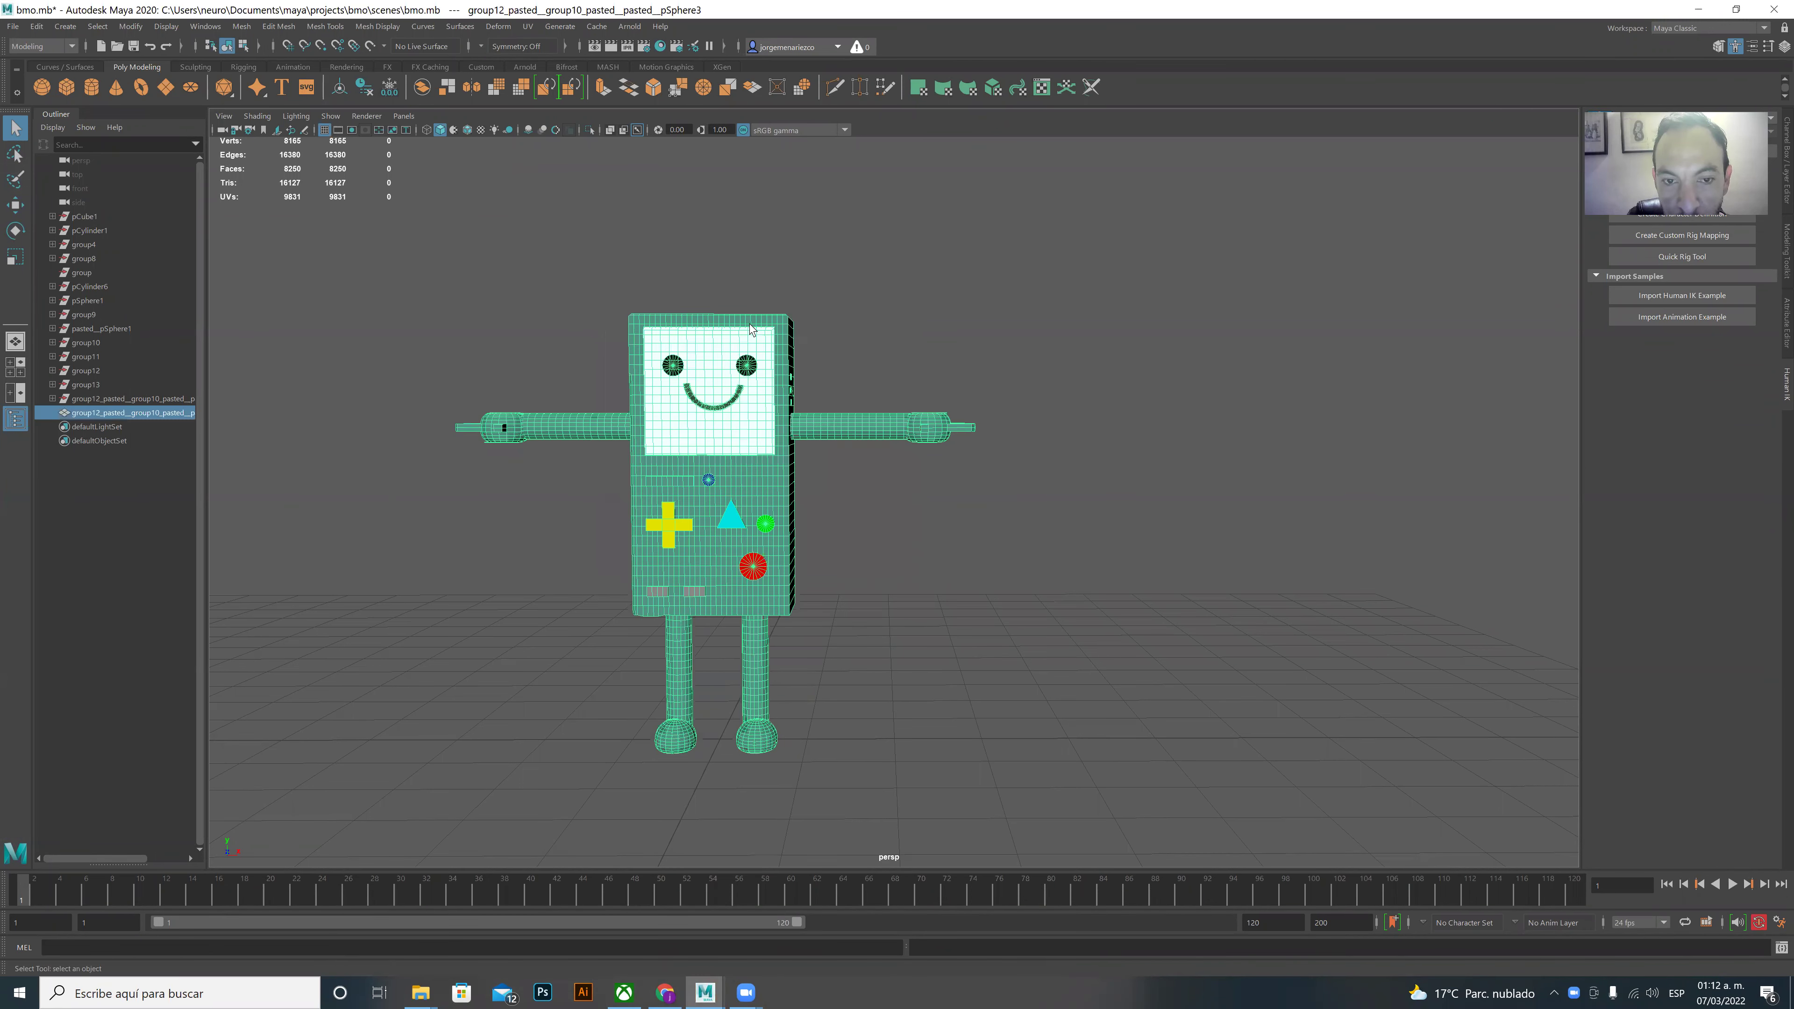
click(977, 385)
click(851, 426)
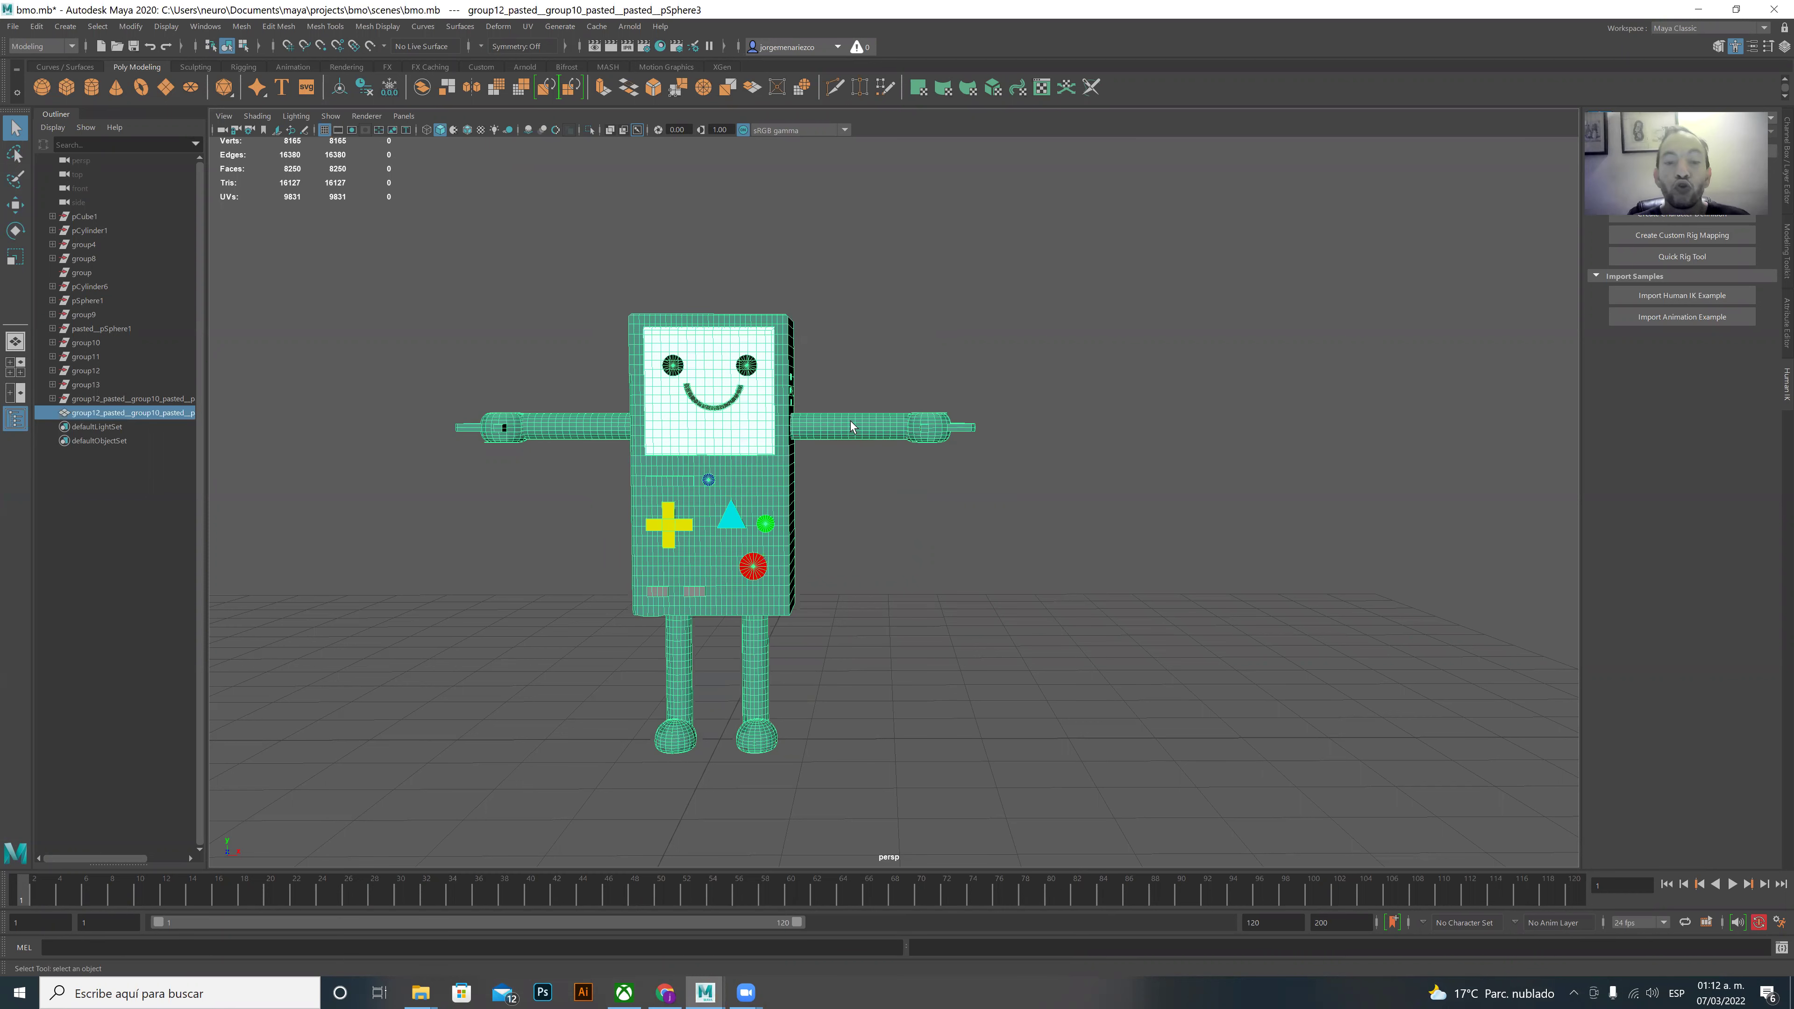
click(922, 381)
click(893, 431)
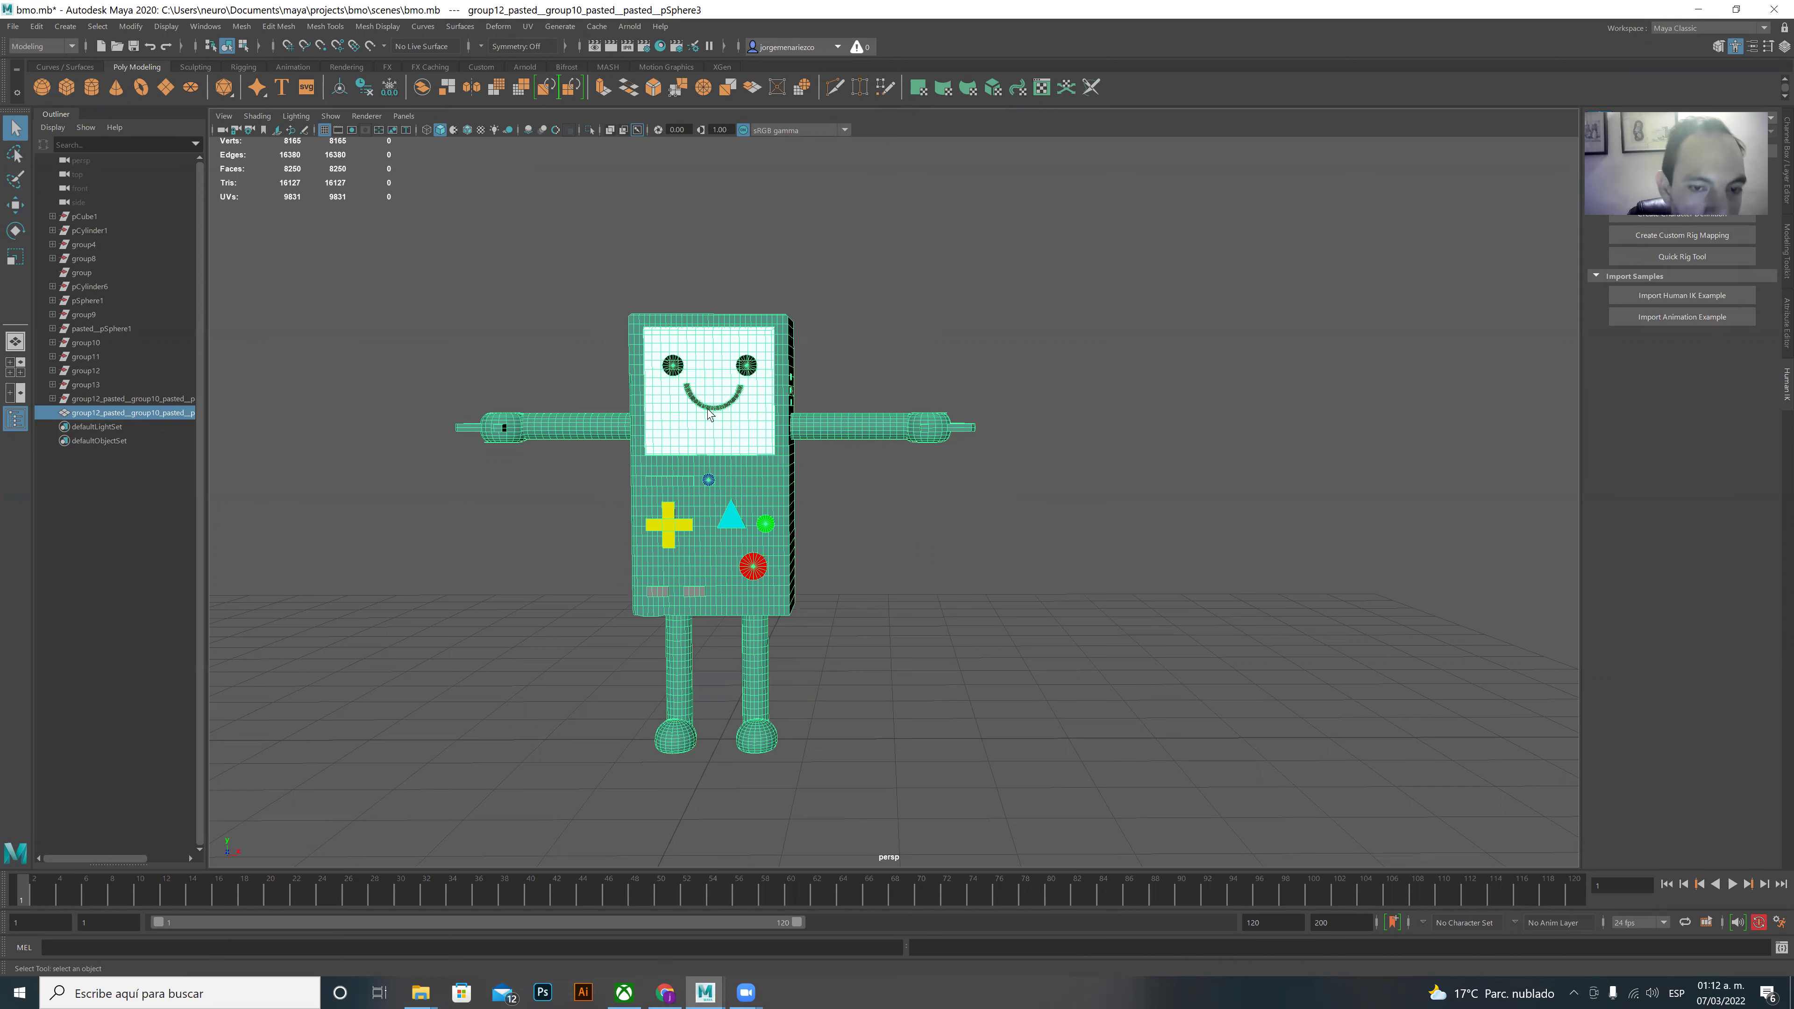
mouse_move(786, 358)
alt+mouse_down()
mouse_move(664, 358)
mouse_move(648, 286)
mouse_move(696, 267)
alt+mouse_up()
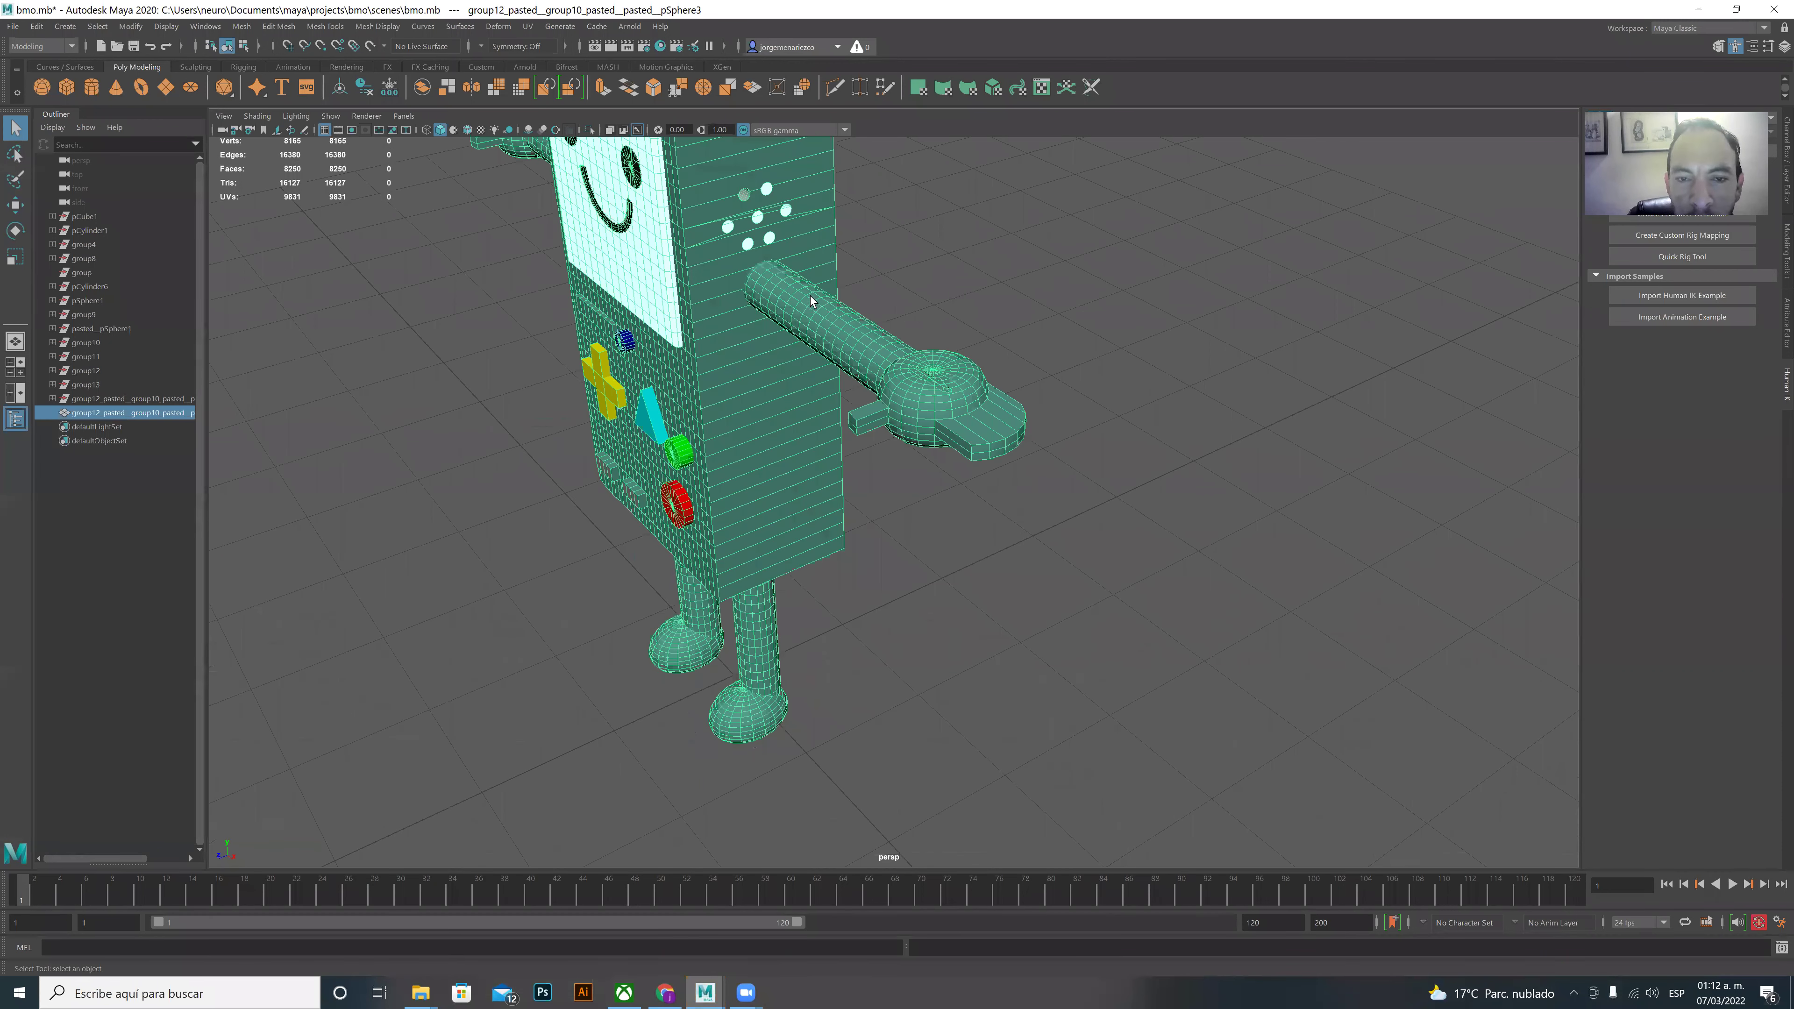
- Switch to edge mode and select an edge near the corner of BMO's body
right_click(792, 248)
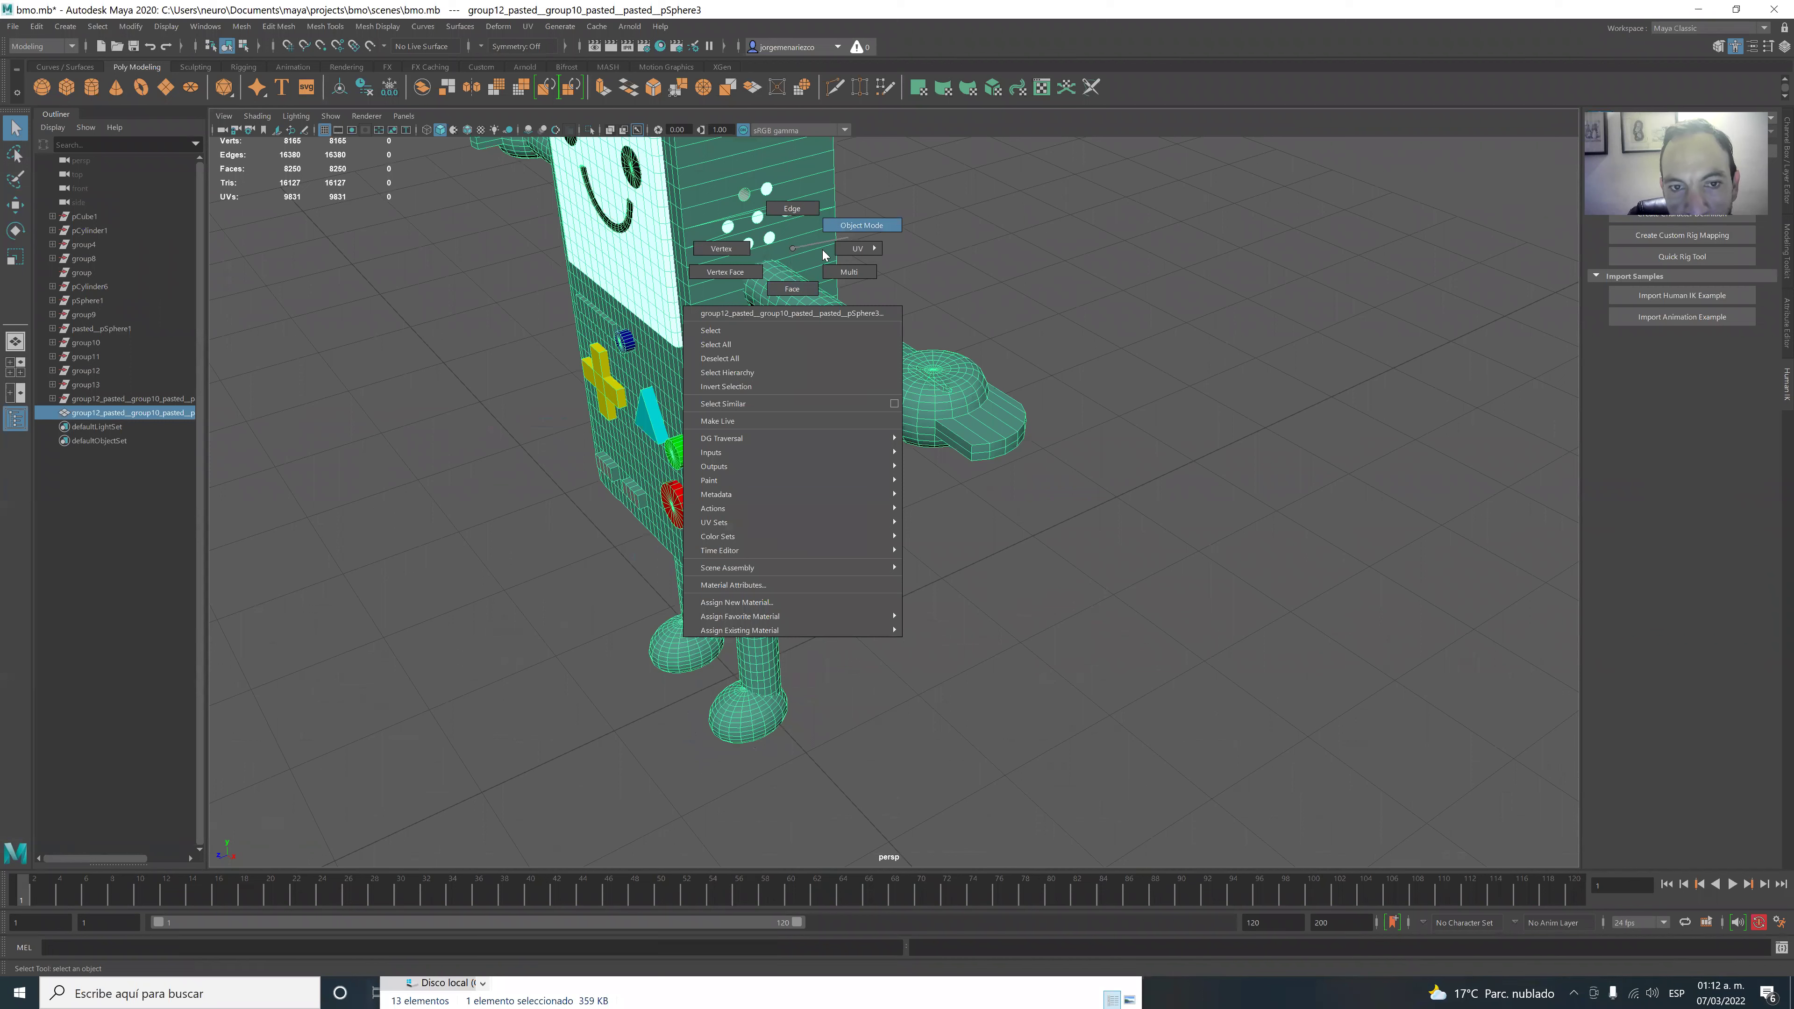
click(792, 208)
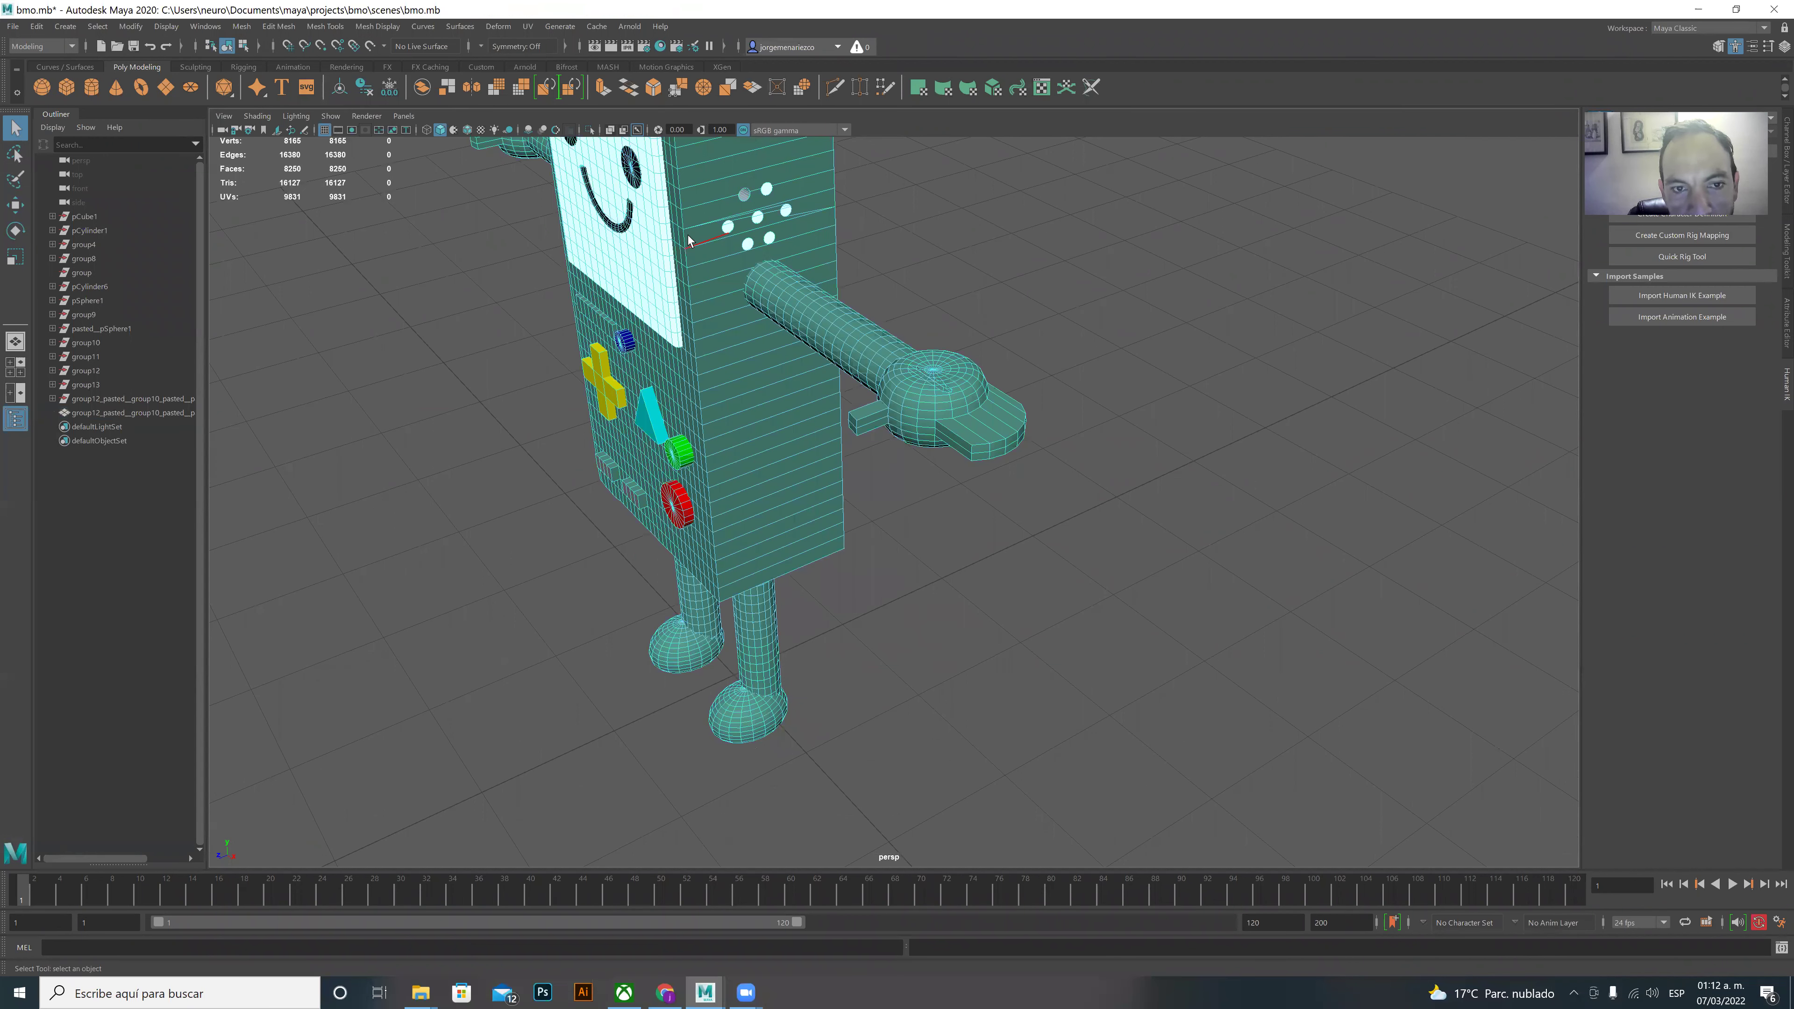
click(685, 242)
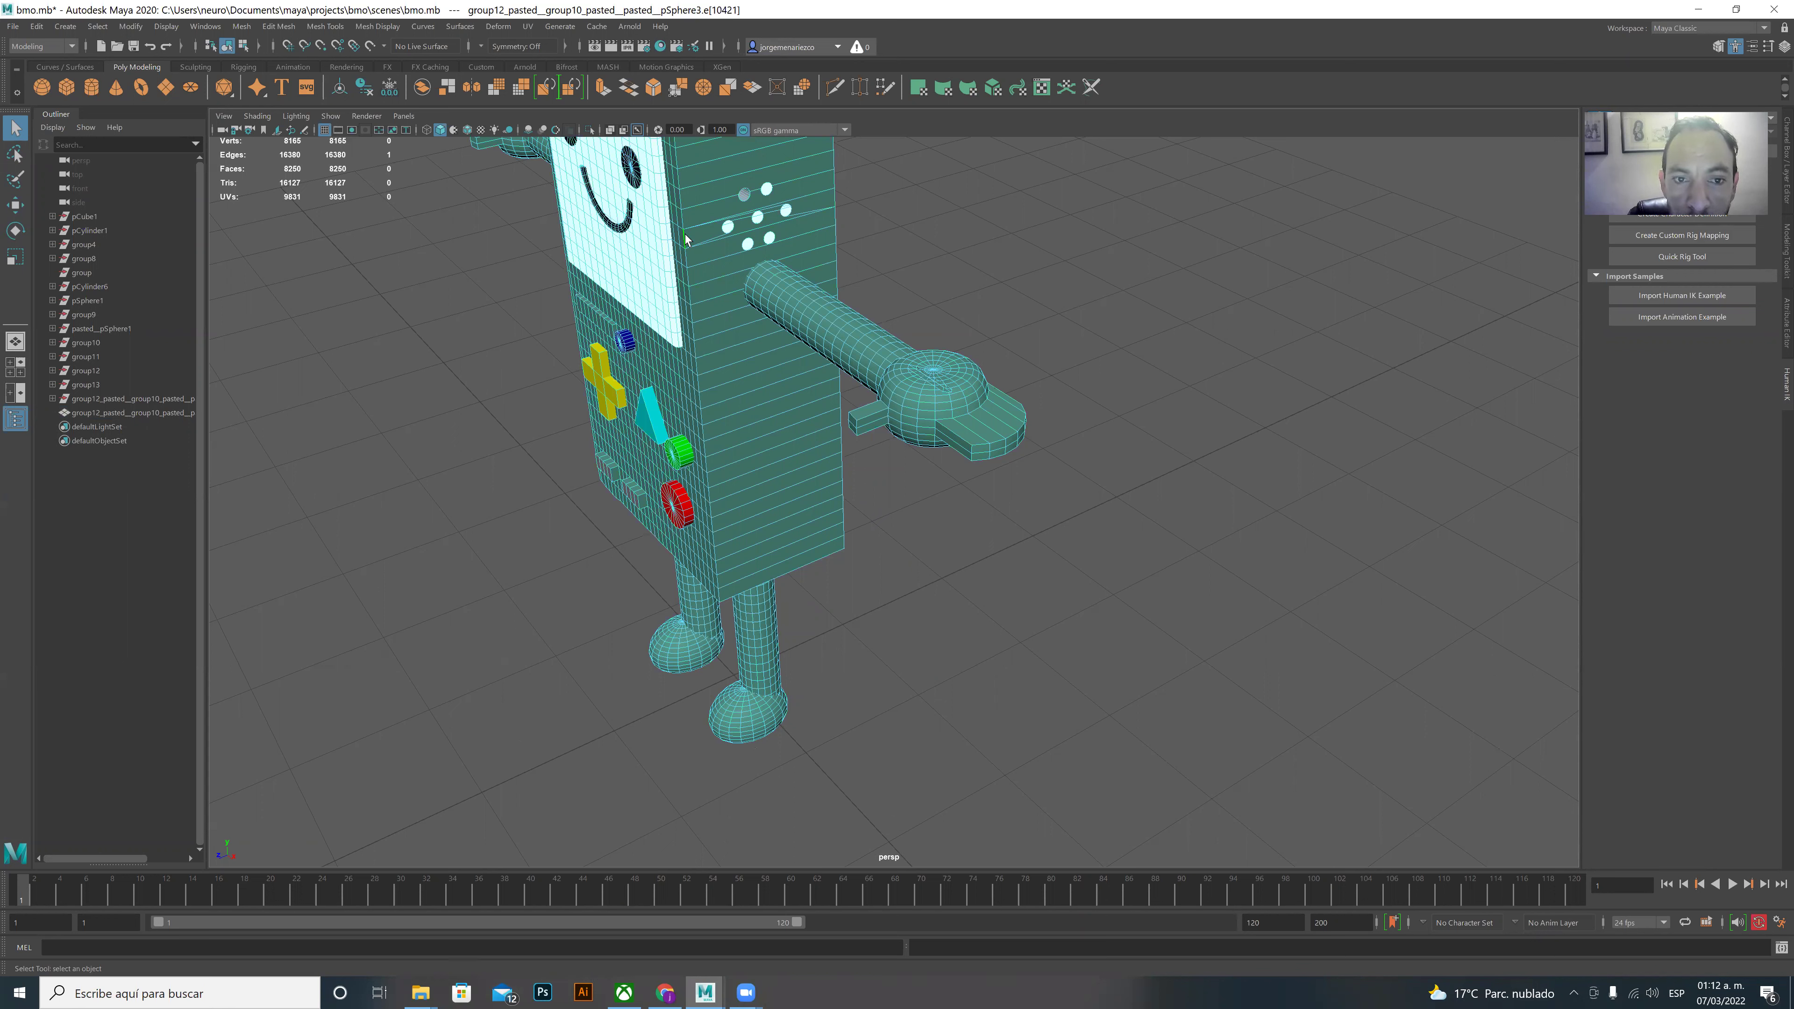
click(638, 283)
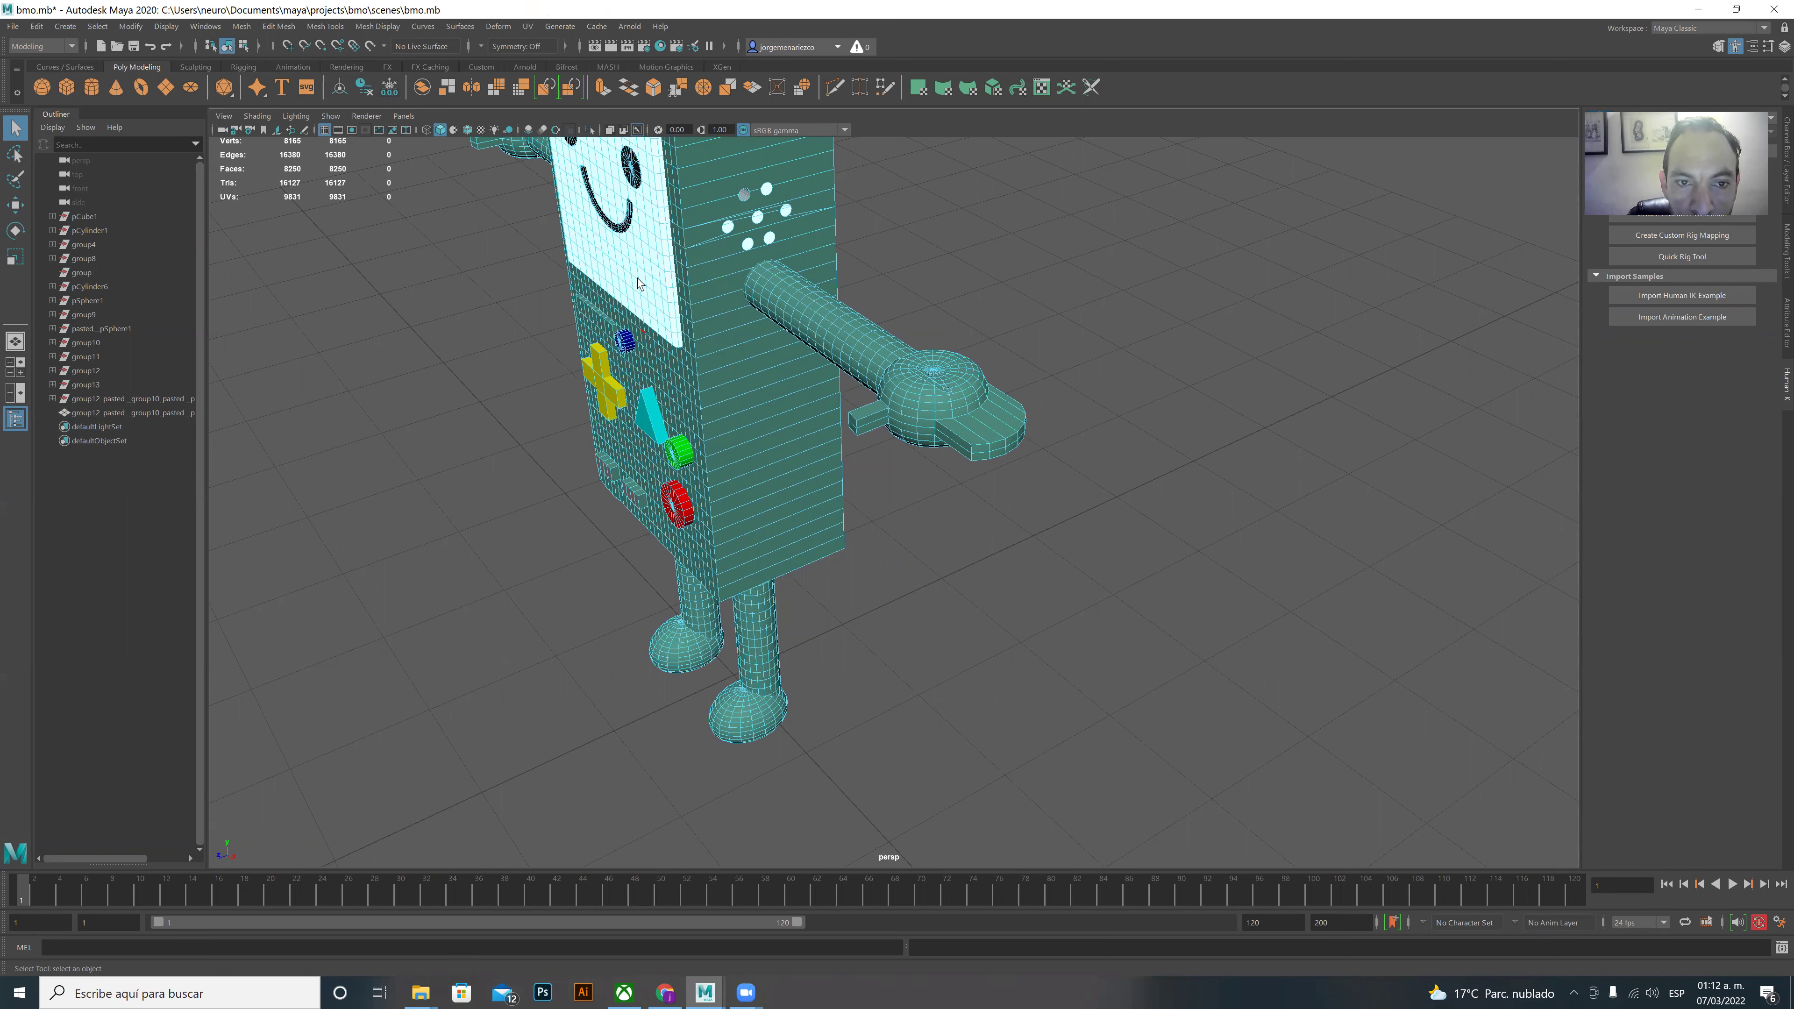
click(683, 239)
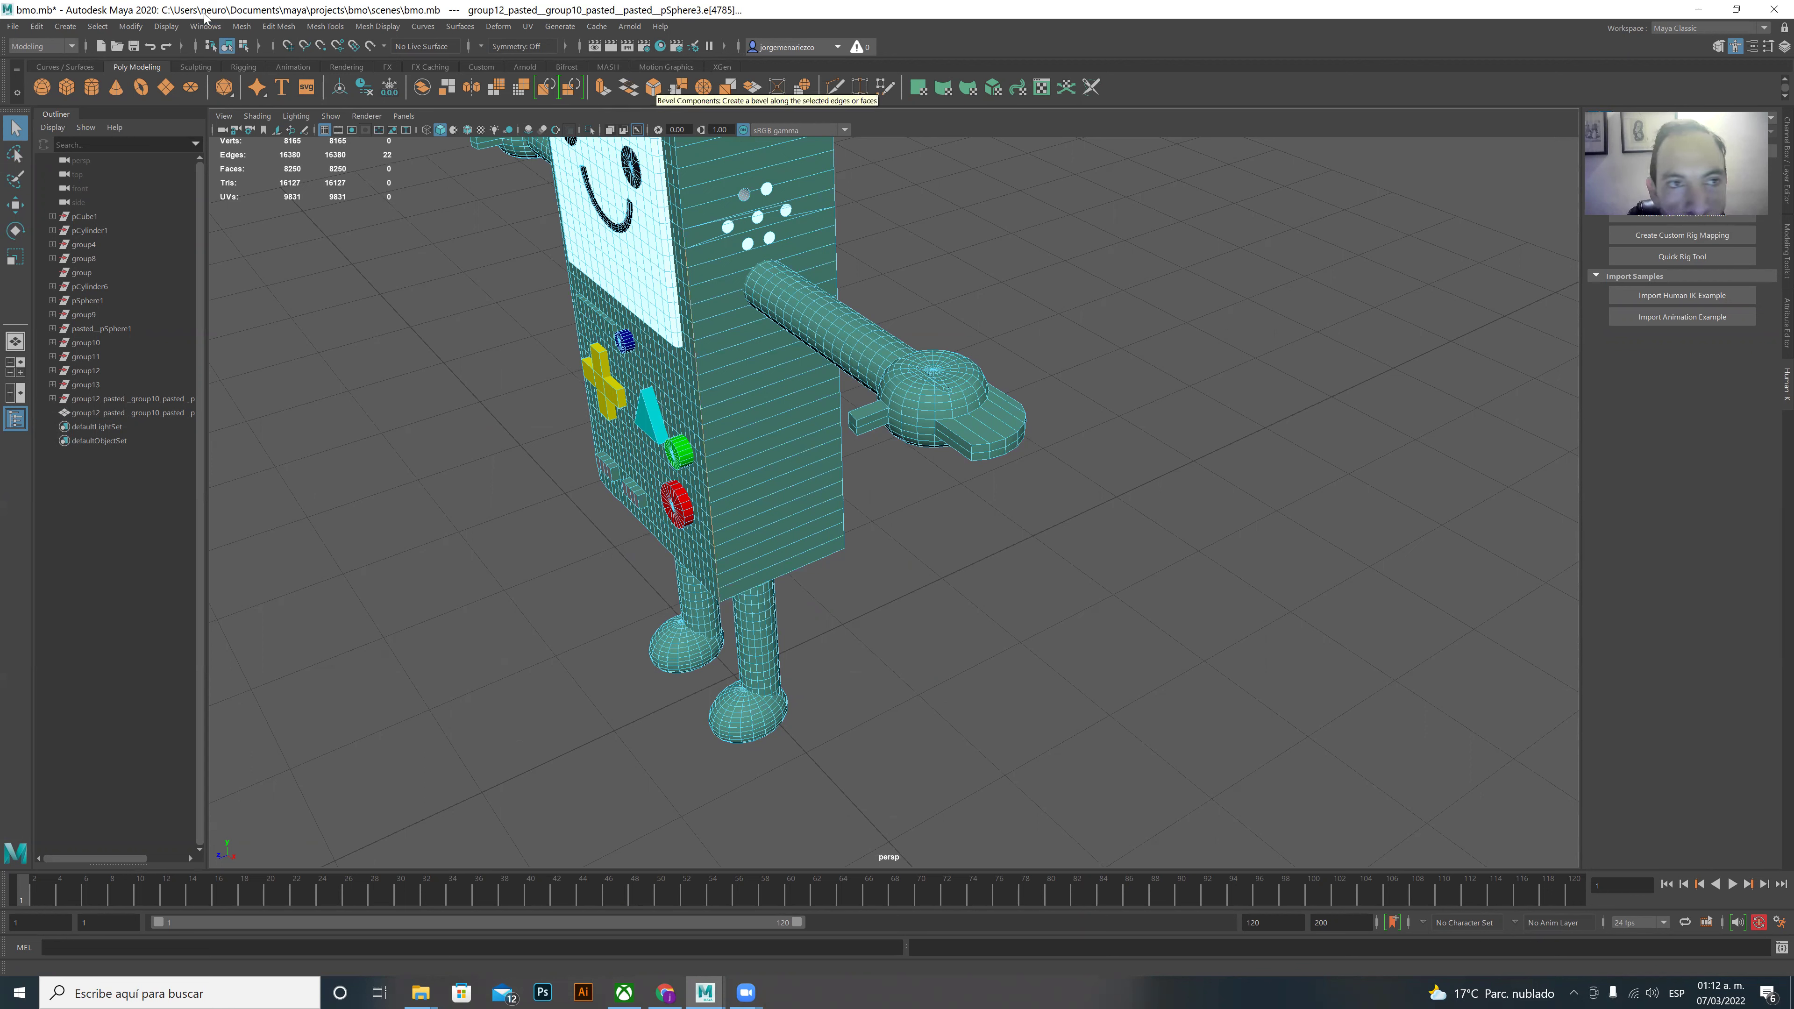
click(236, 30)
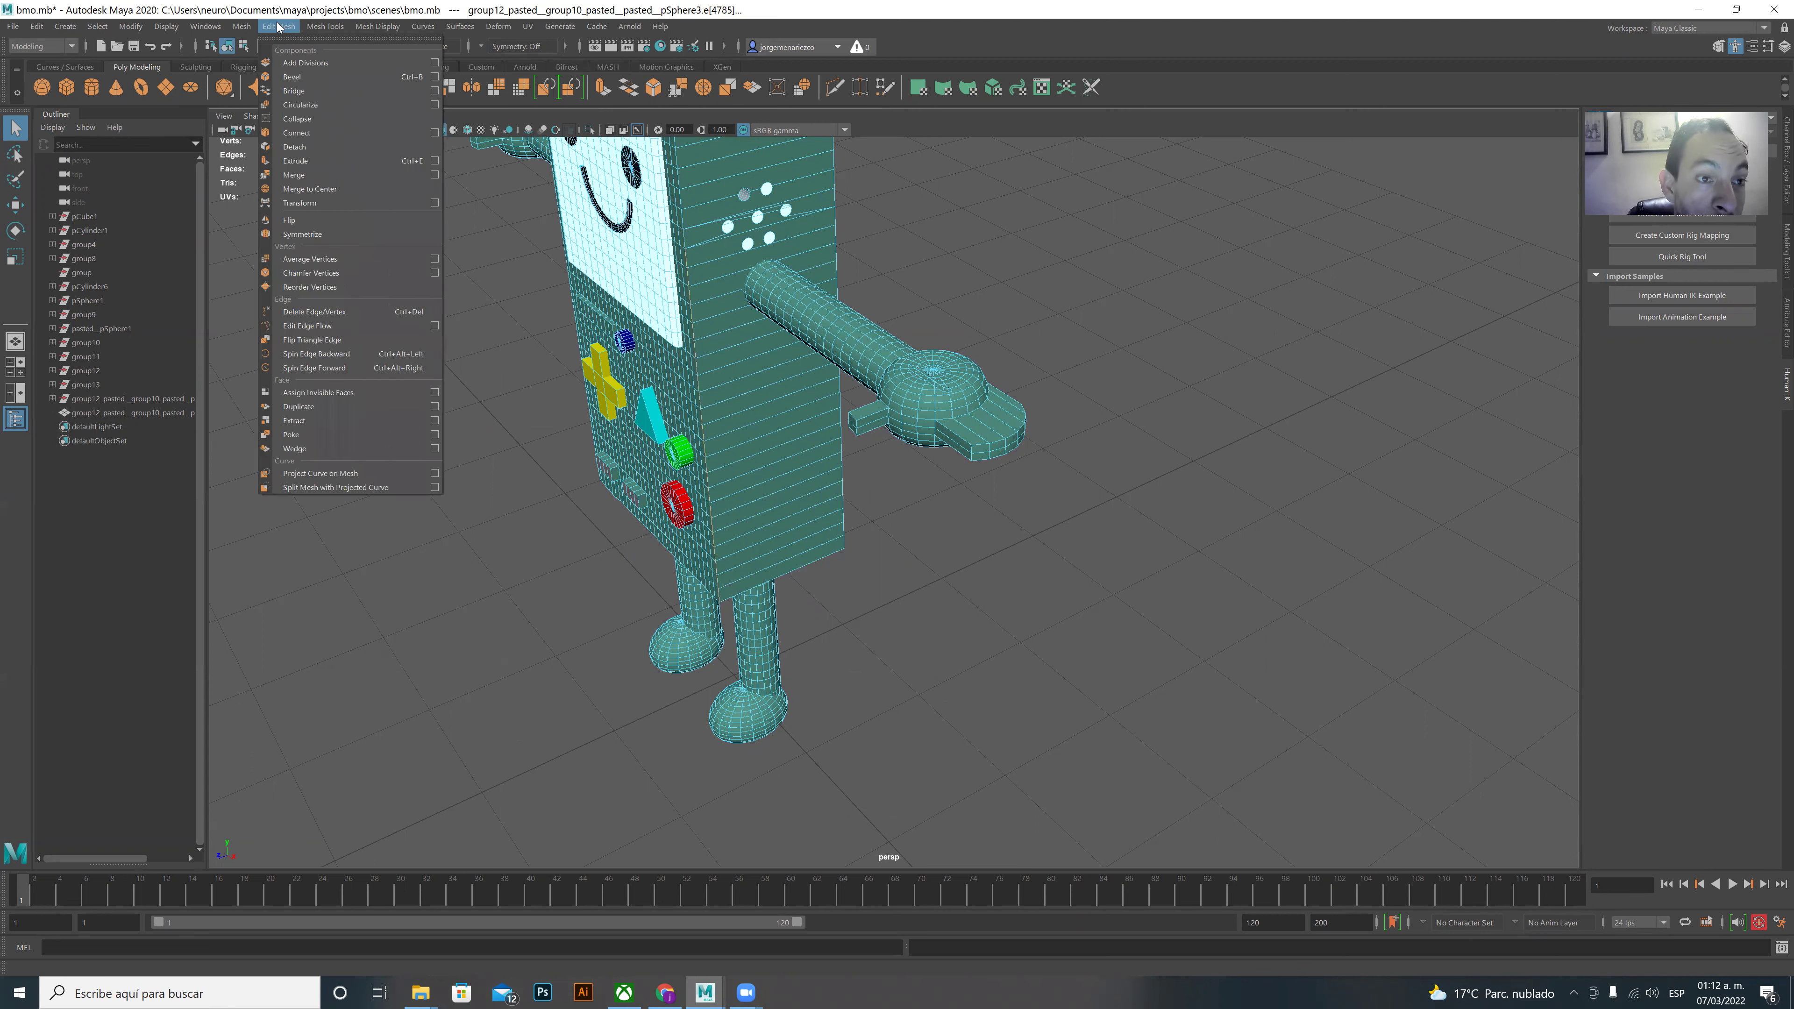
mouse_move(278, 25)
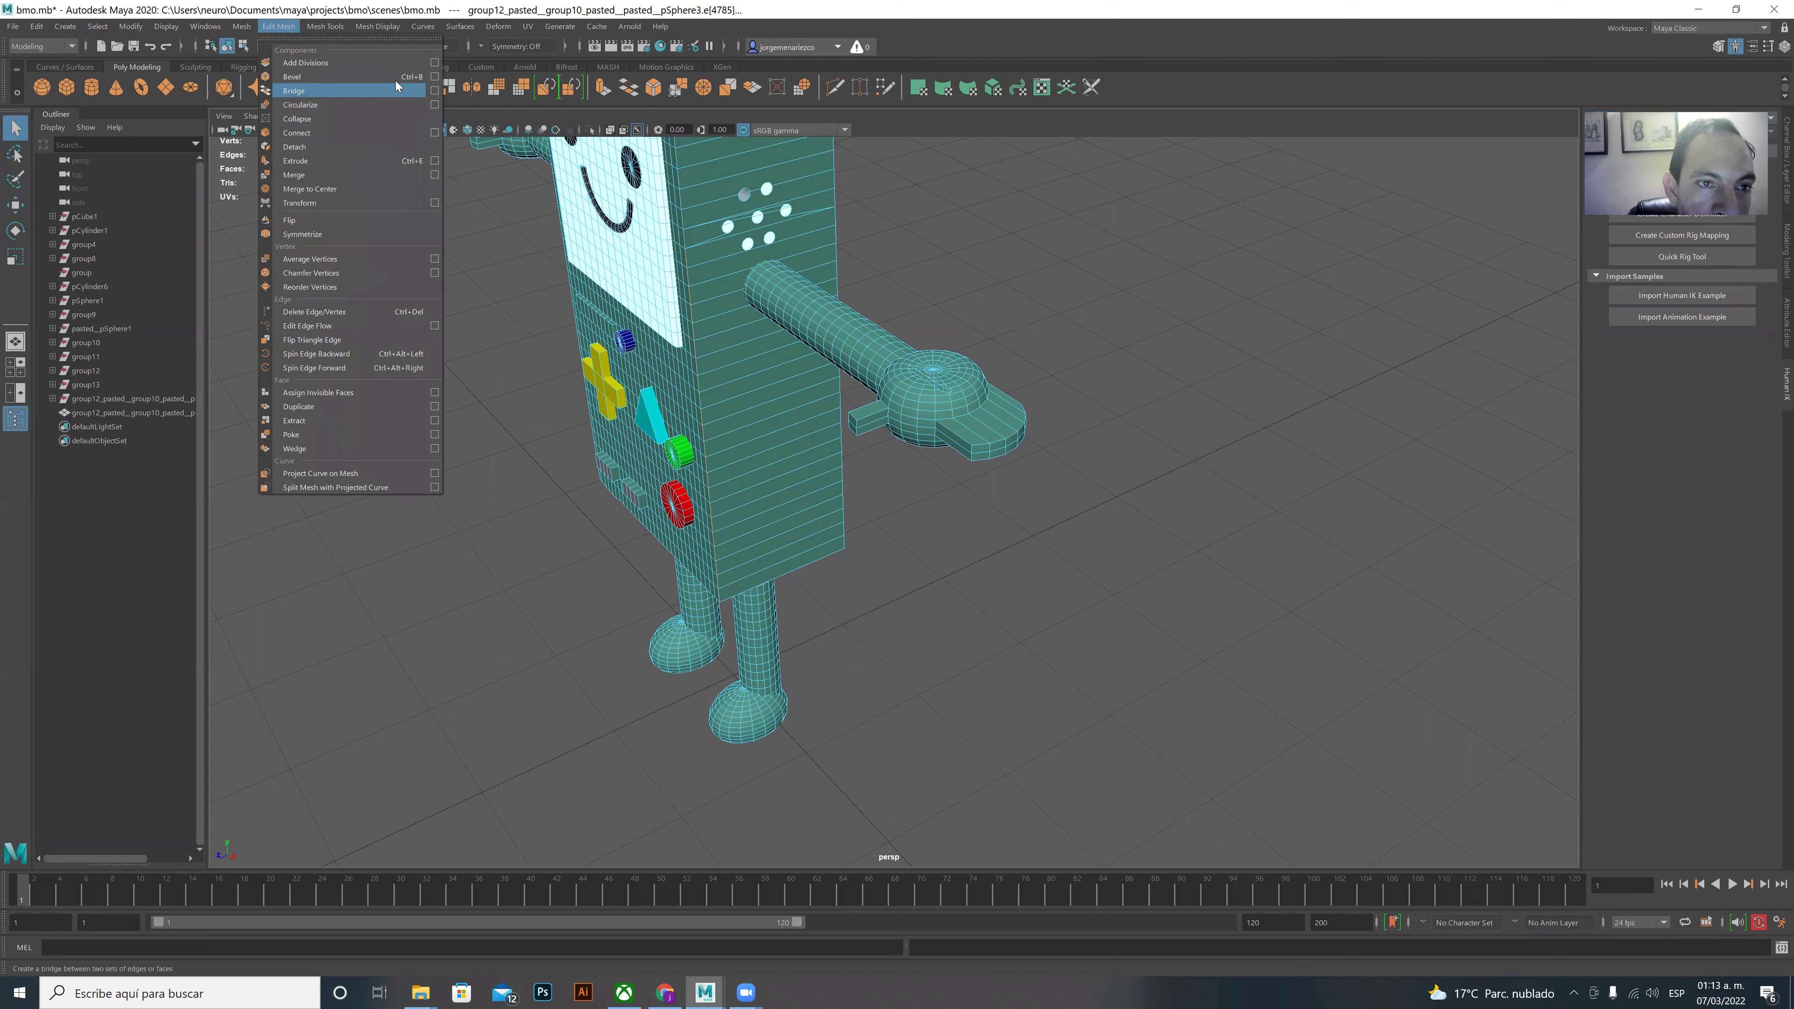
- Bevel the selected edge with 3 segments, width 0.5379 and smoothing angle 36.5625
click(433, 76)
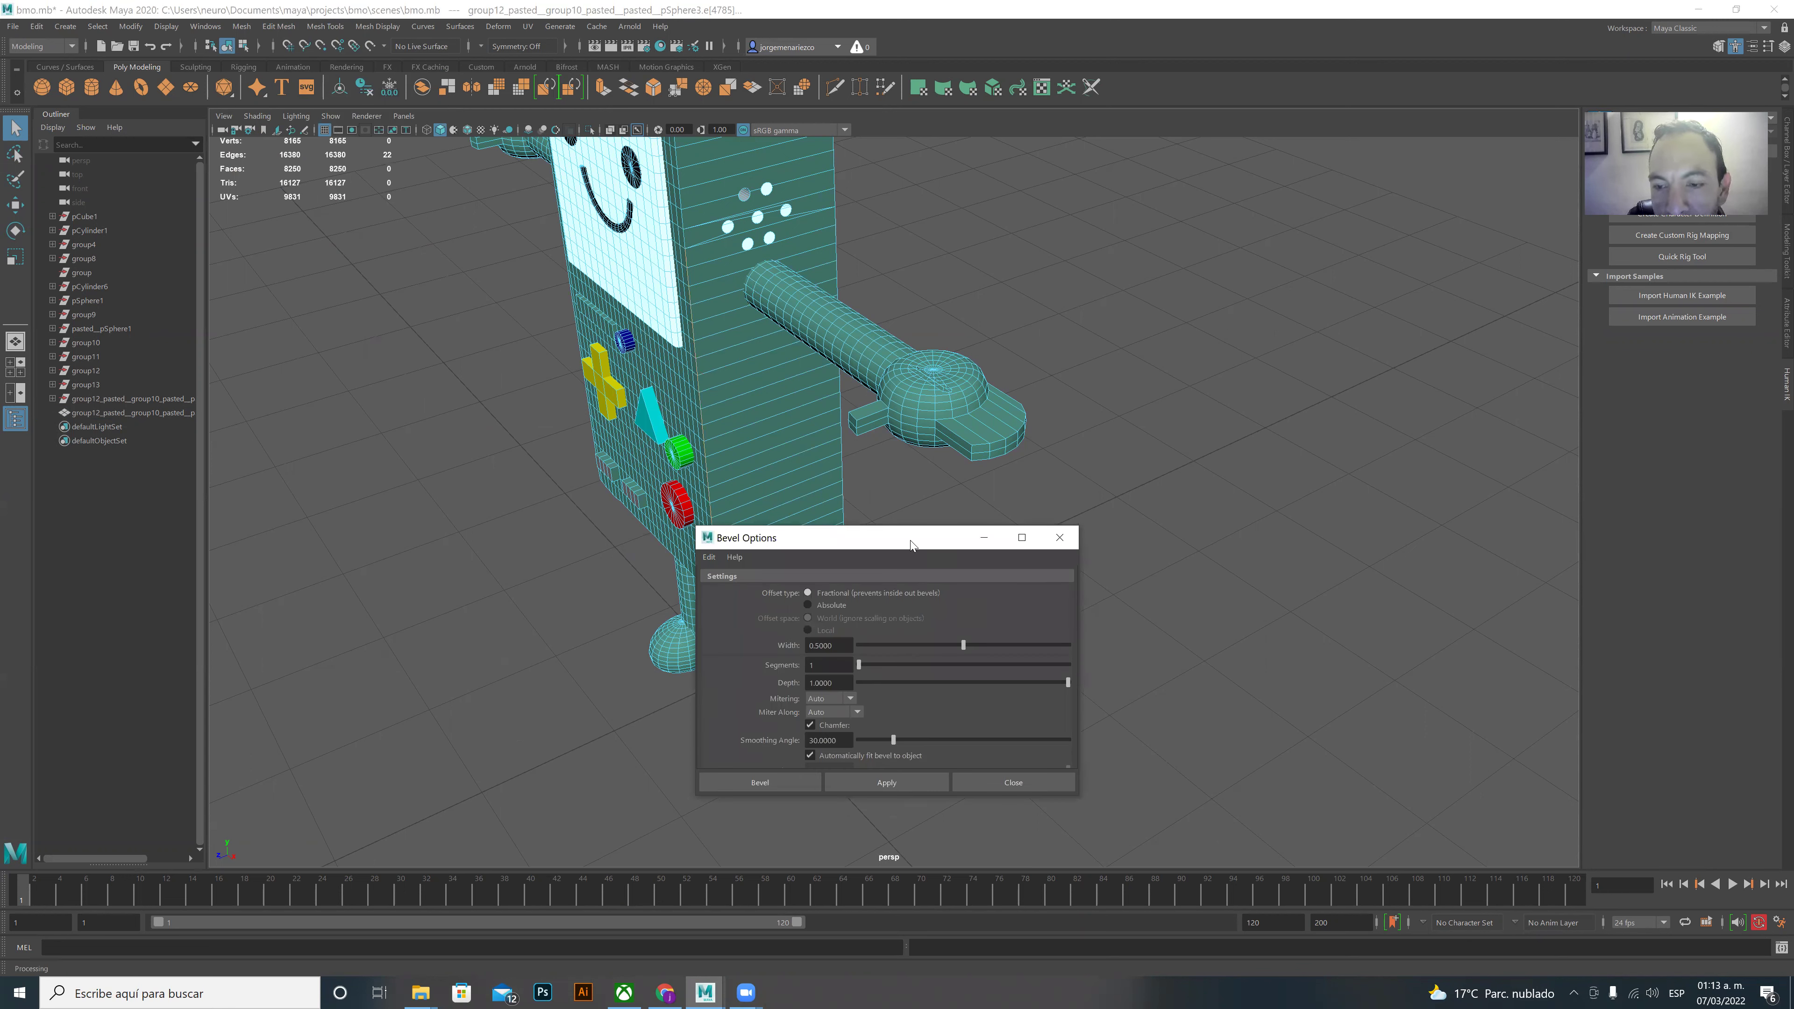
drag(911, 544, 1274, 252)
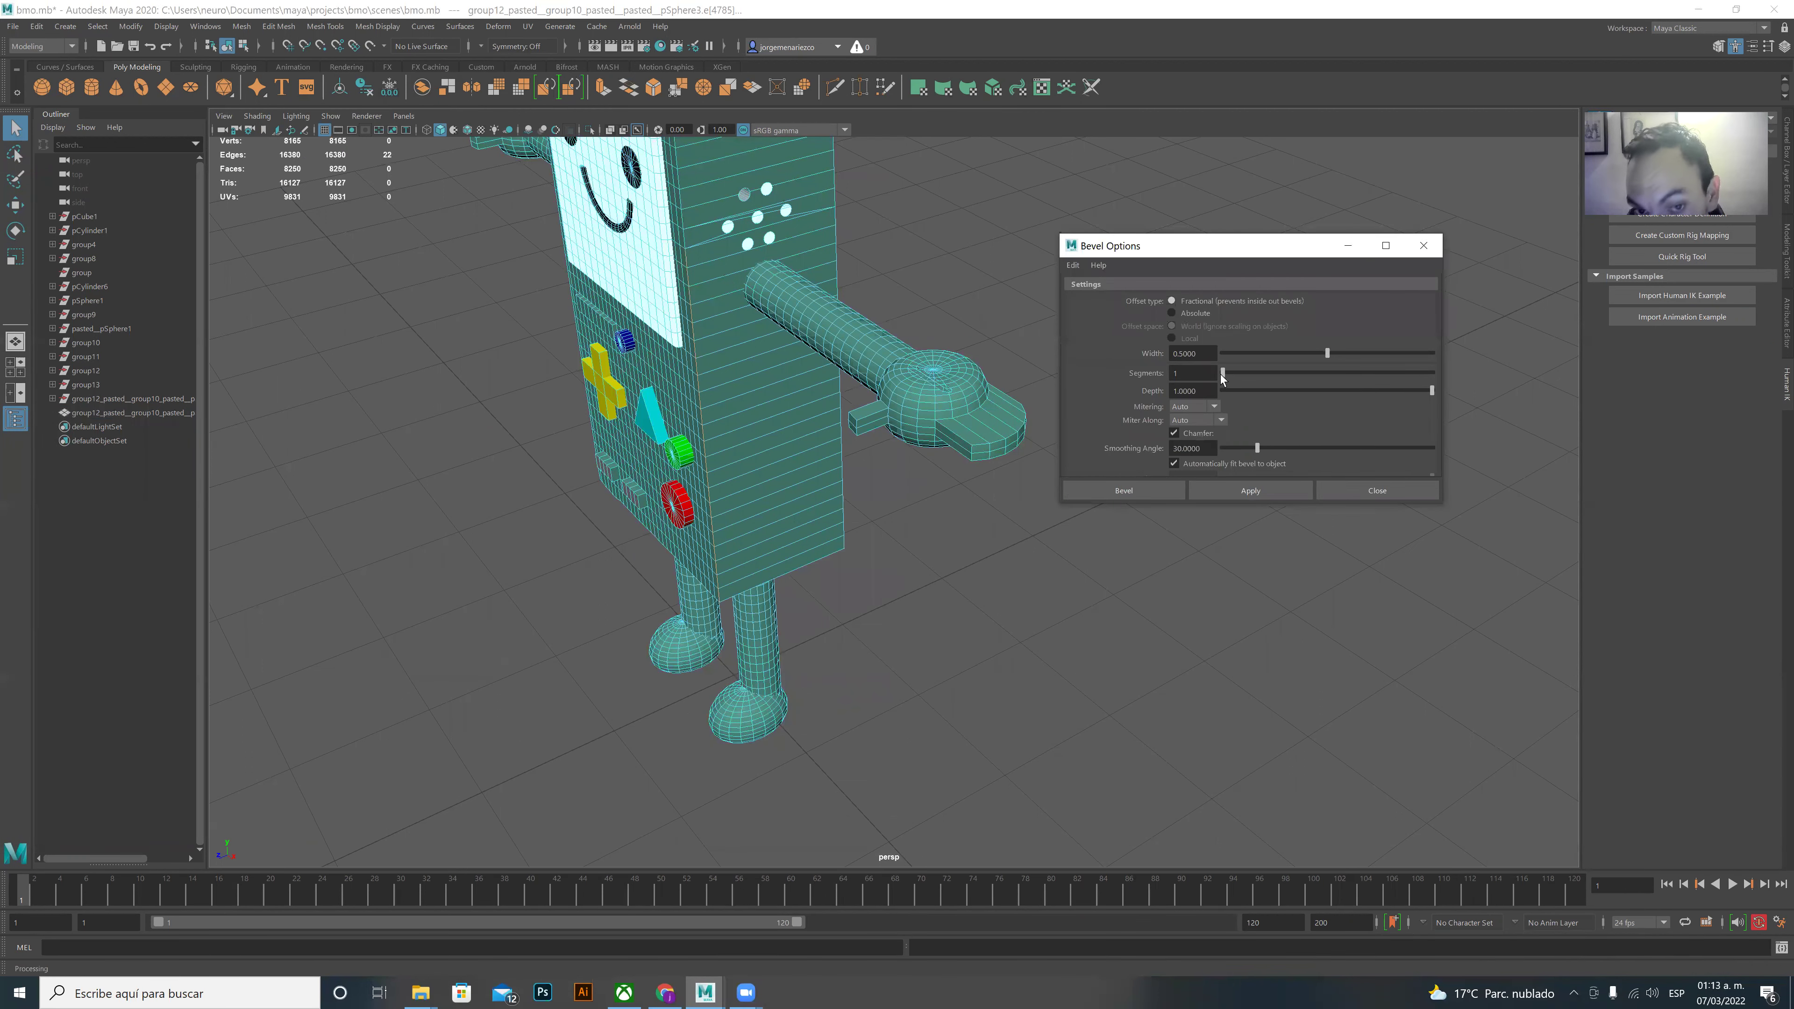
double_click(1191, 373)
text(3)
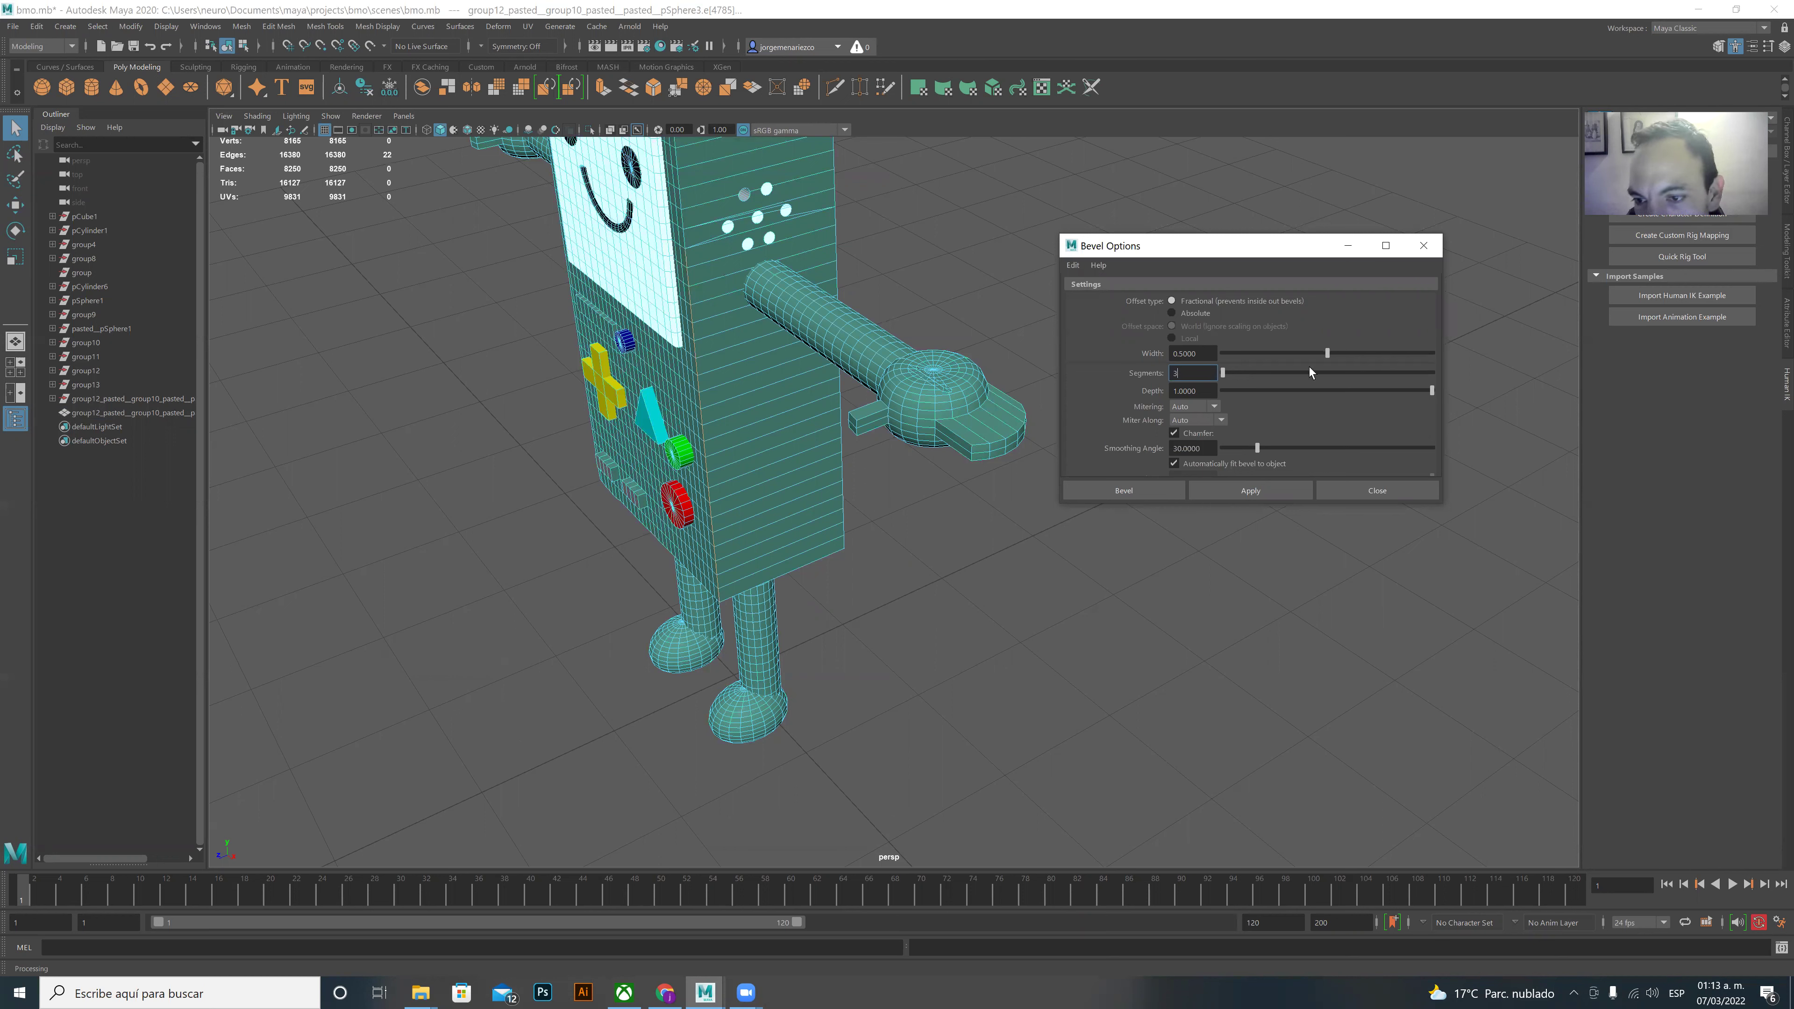
drag(1332, 351, 1334, 352)
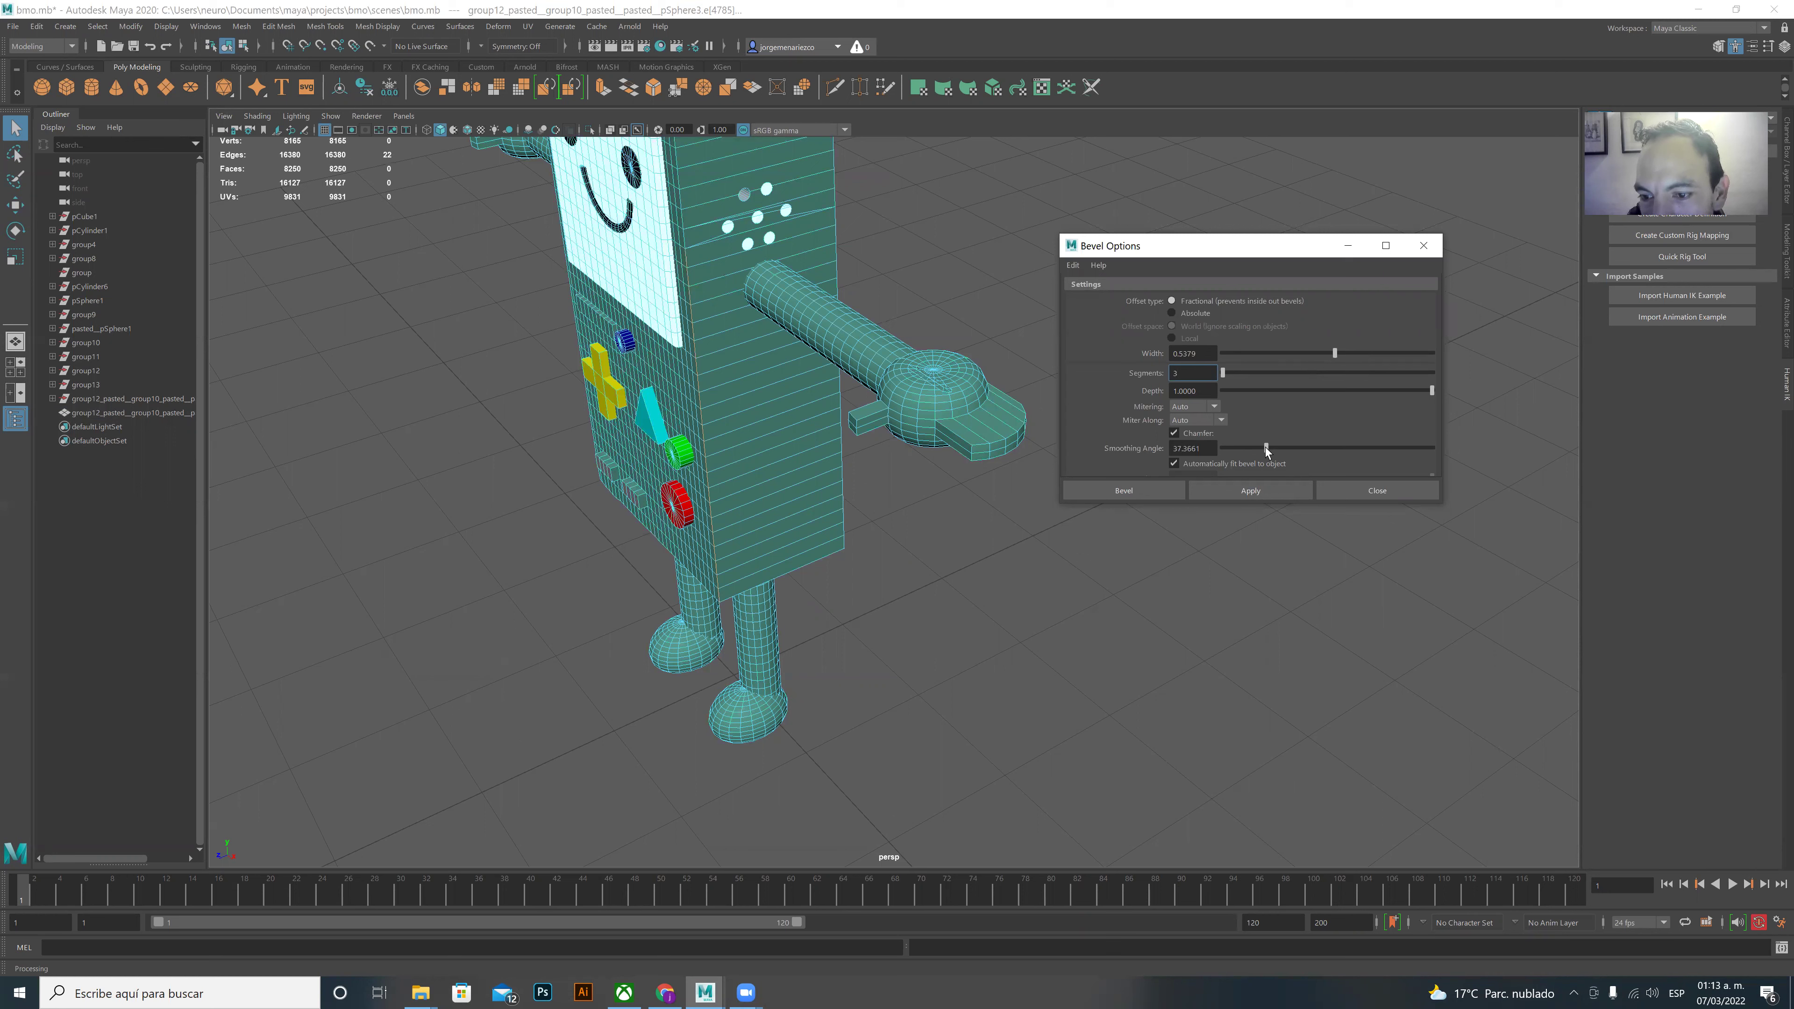
drag(1265, 447, 1264, 447)
click(1261, 495)
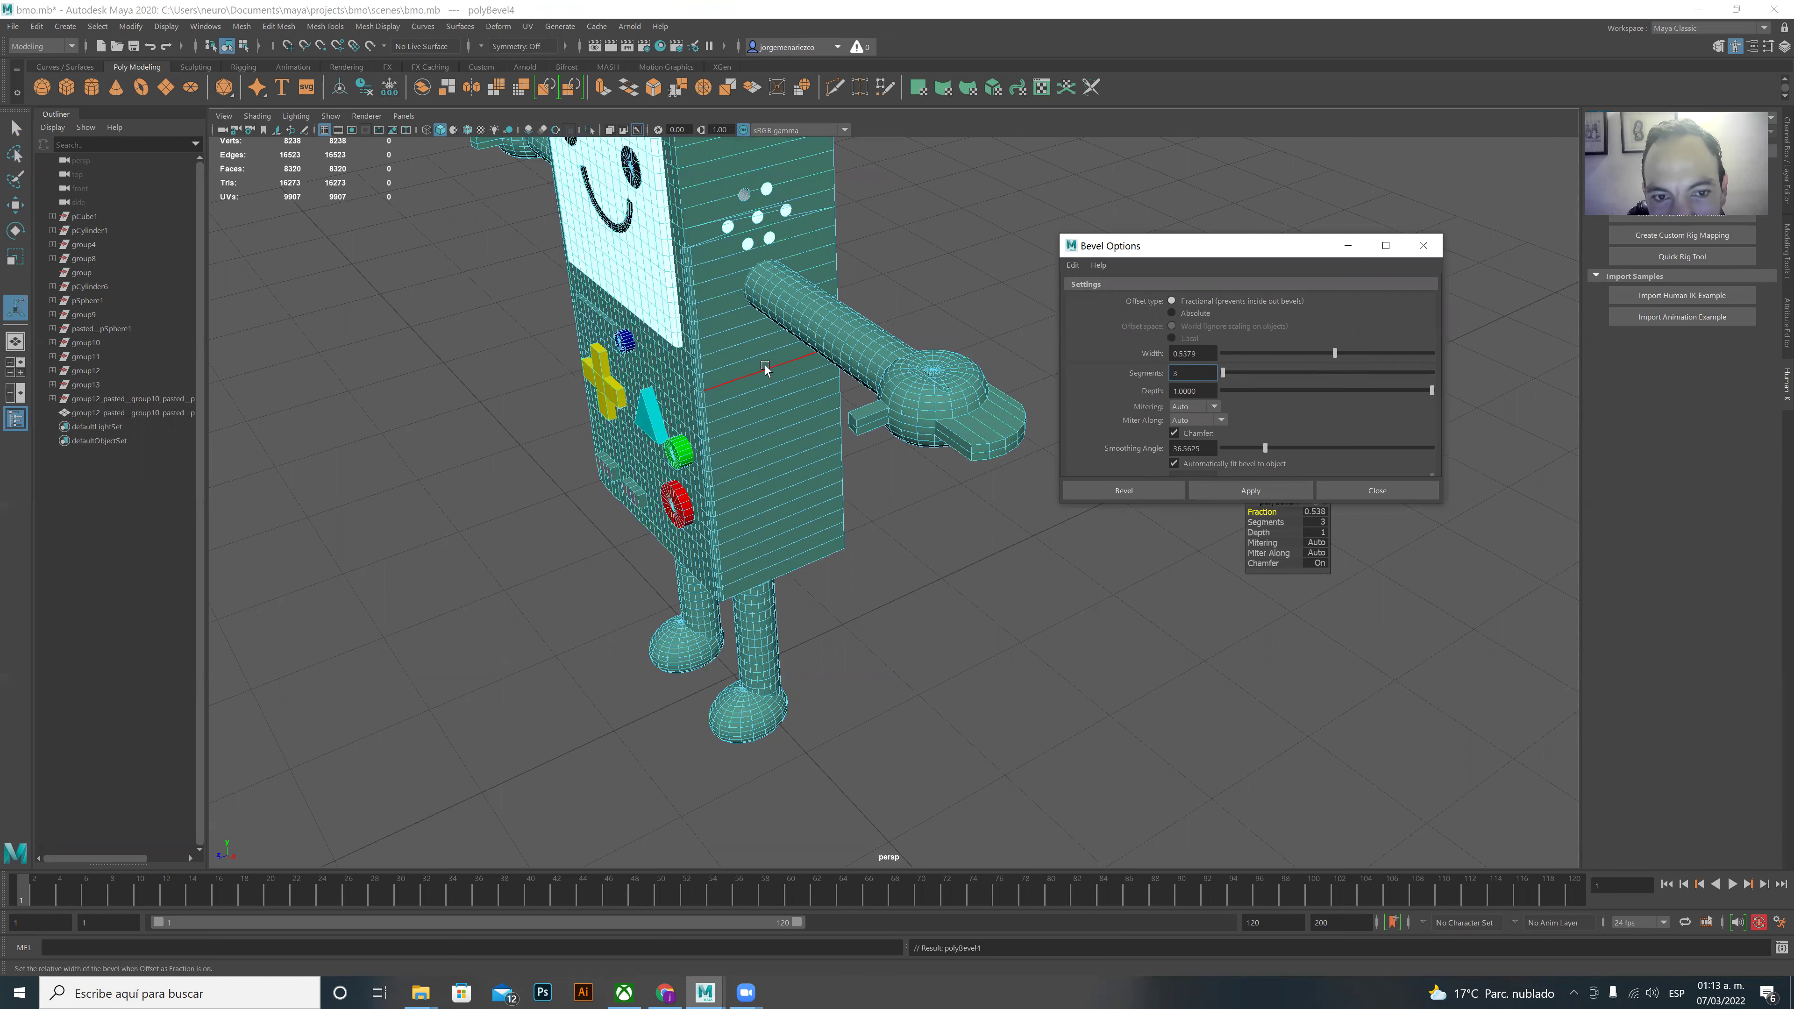
- Orbit around BMO's body to inspect the new bevel from the side
alt+drag(706, 297, 664, 312)
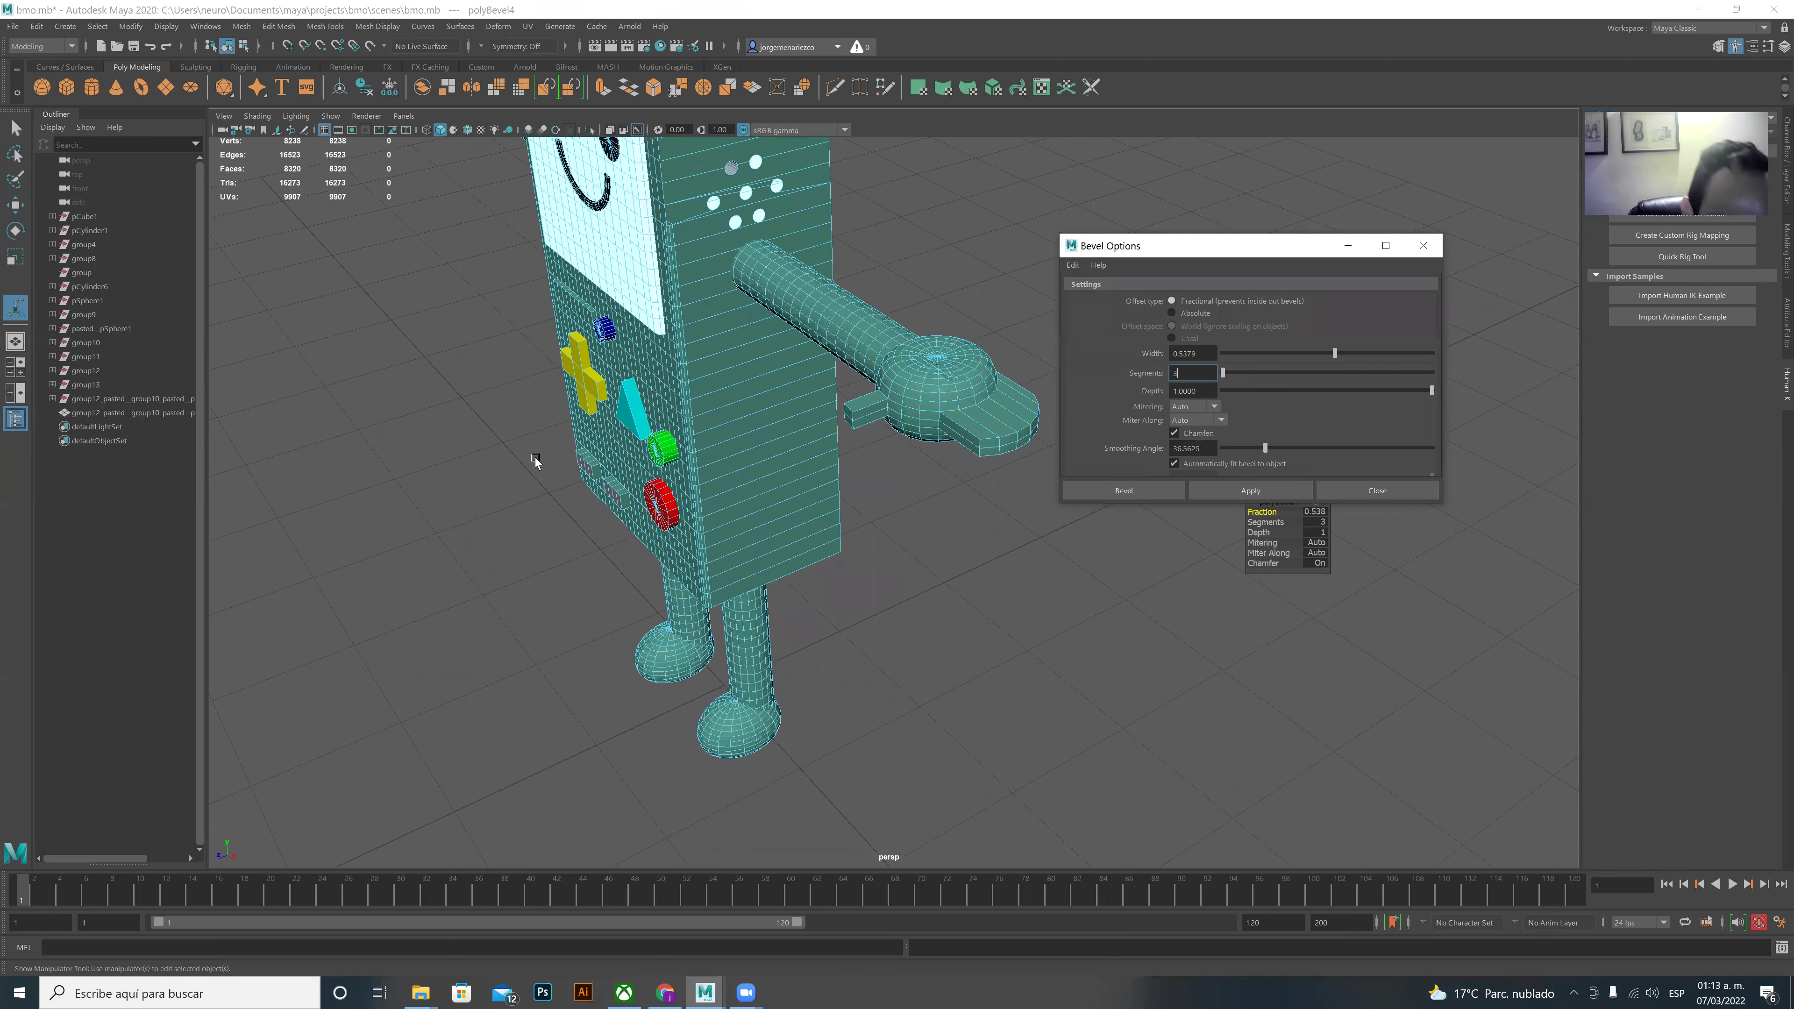
scroll(537, 463, up, 4)
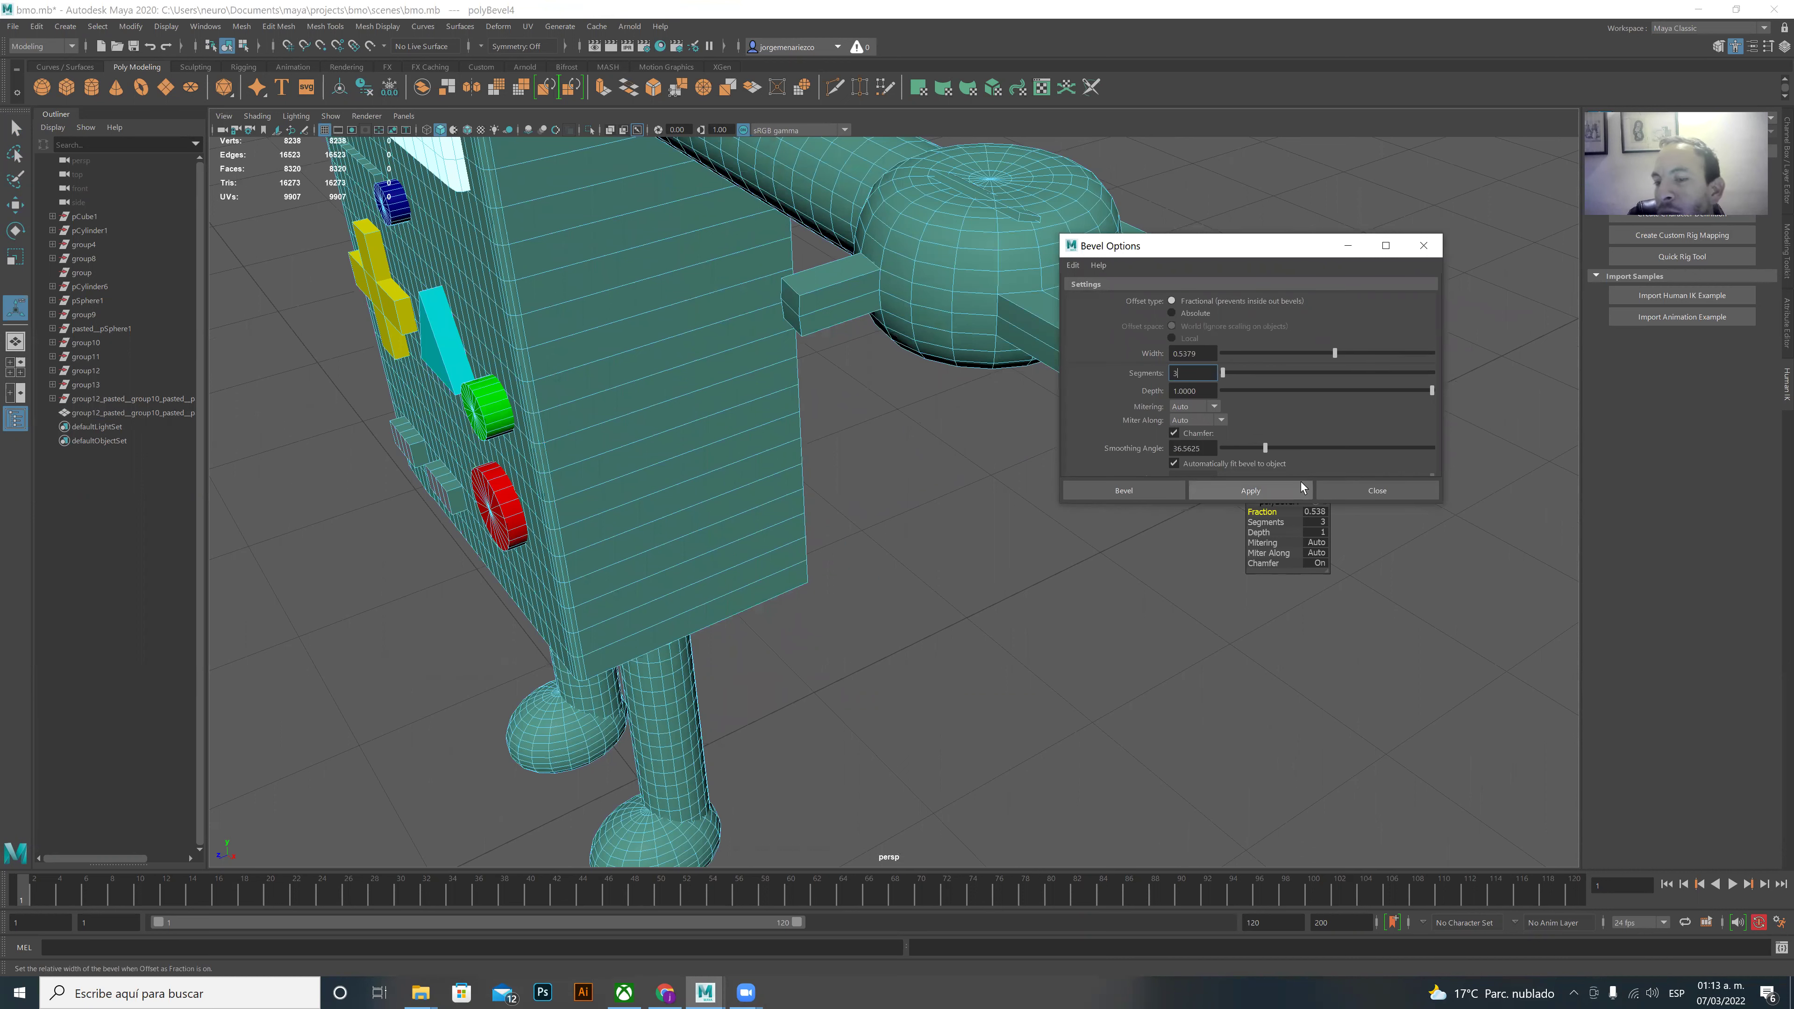
alt+drag(544, 290, 855, 422)
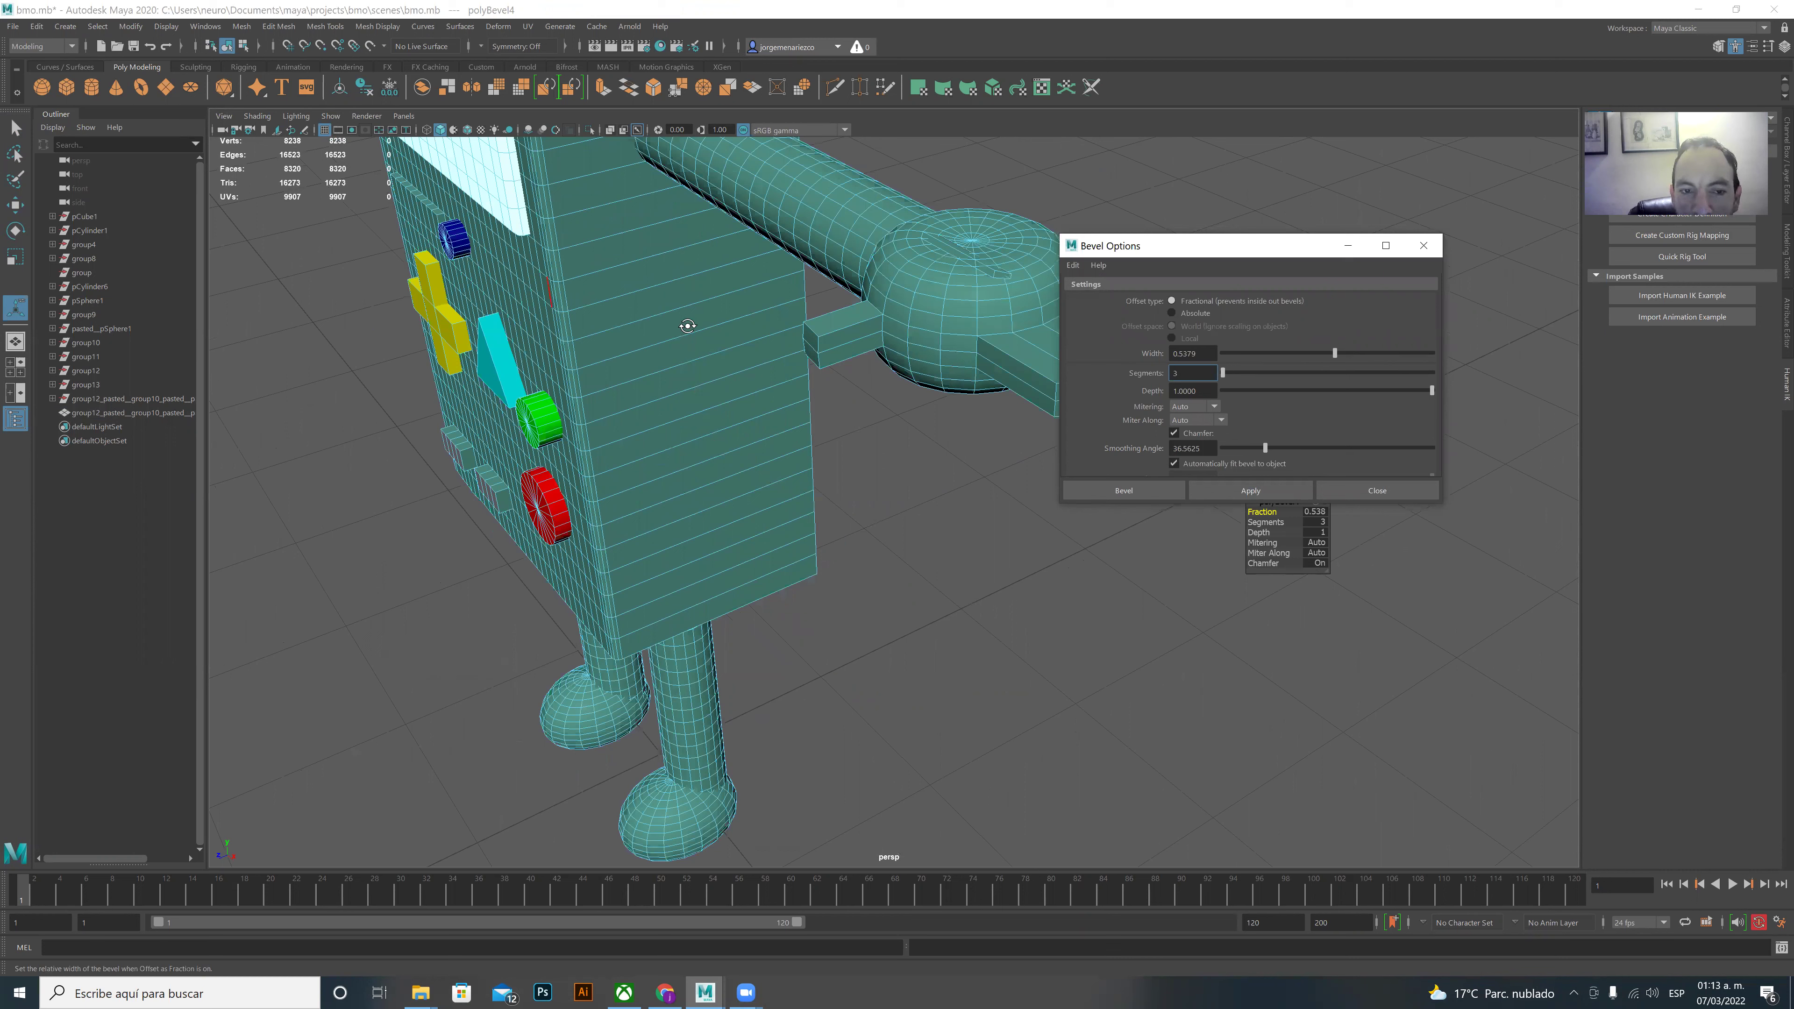
mouse_move(731, 306)
alt+mouse_down()
mouse_move(617, 374)
mouse_move(738, 415)
alt+mouse_up()
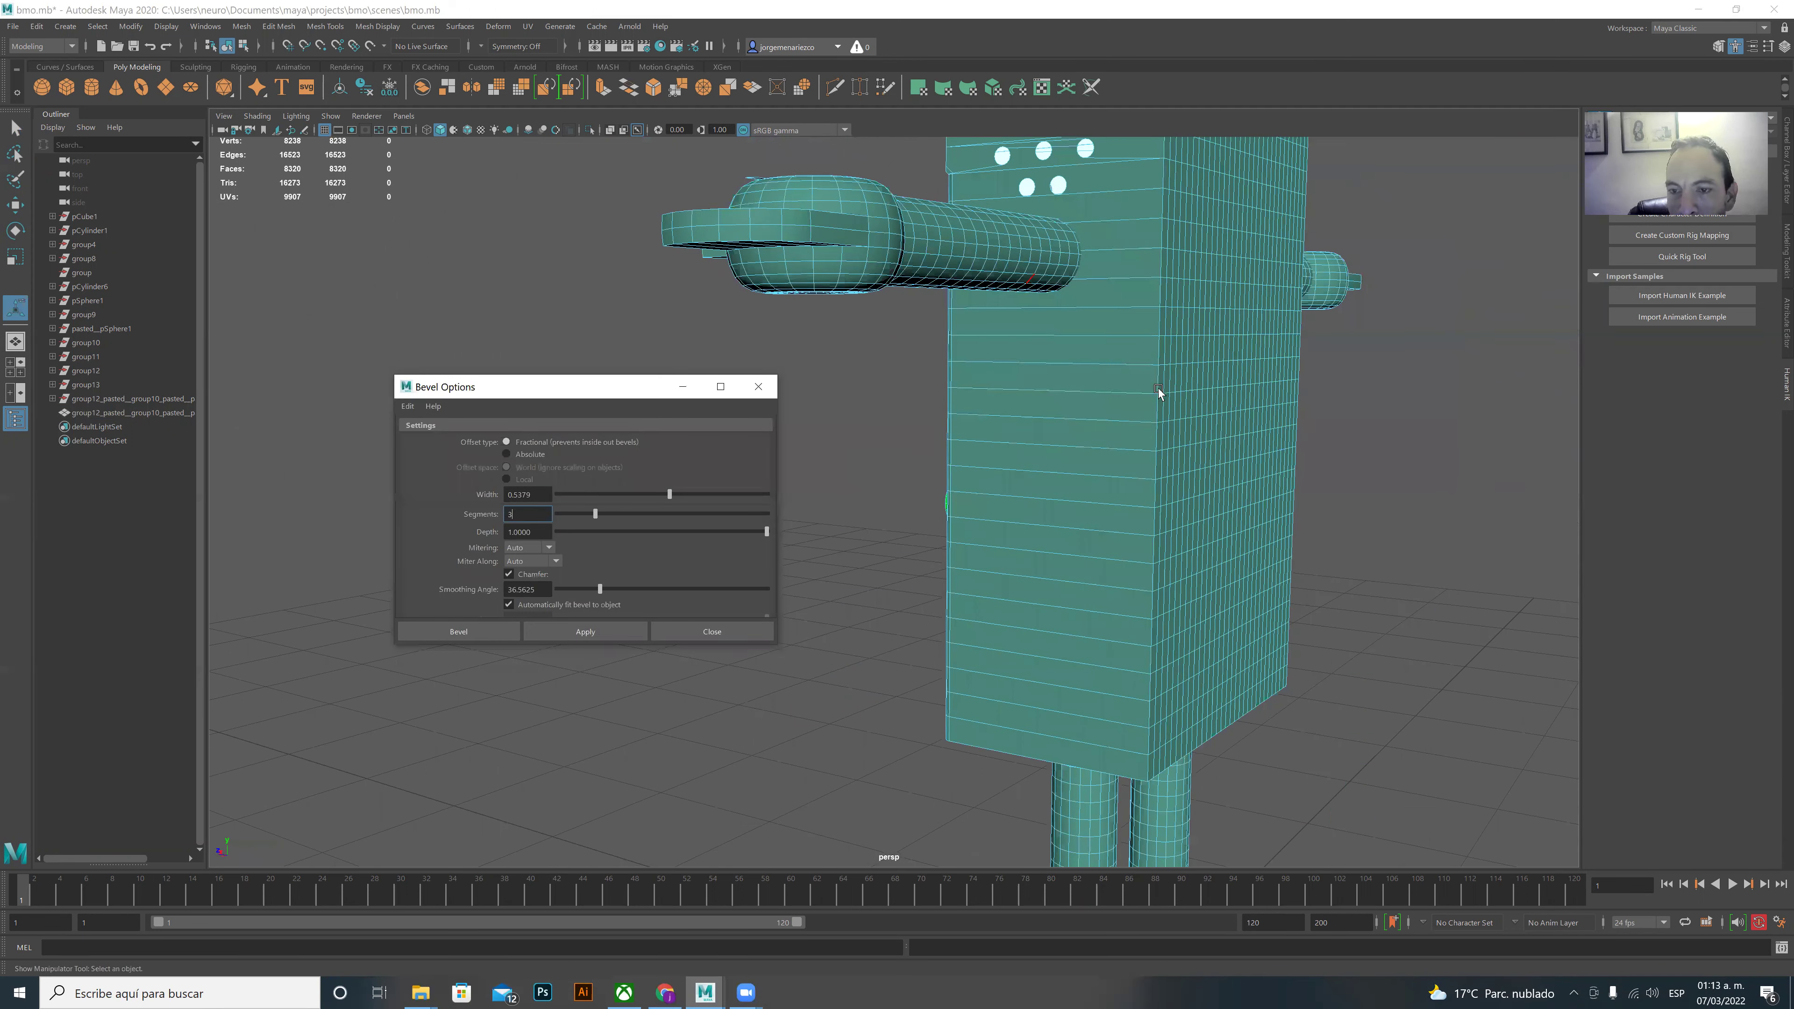
- Select another edge on the body's side and apply the bevel to it
click(1155, 382)
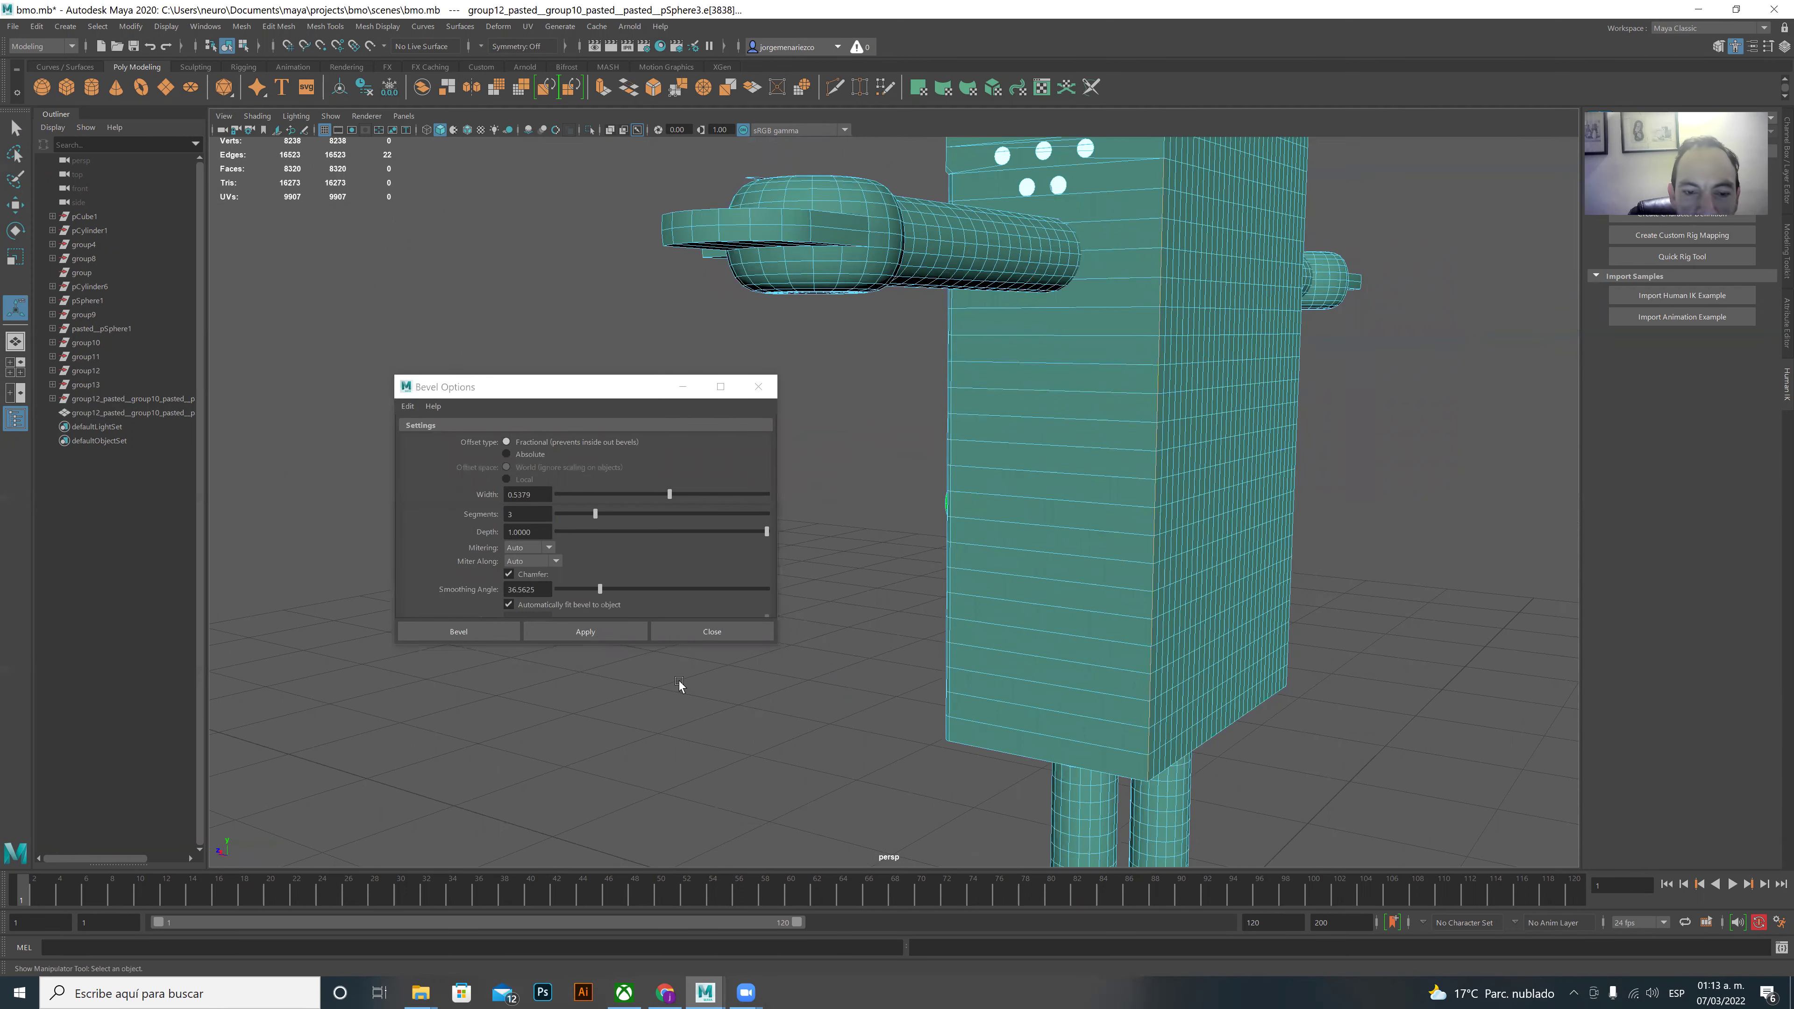
click(515, 515)
click(585, 631)
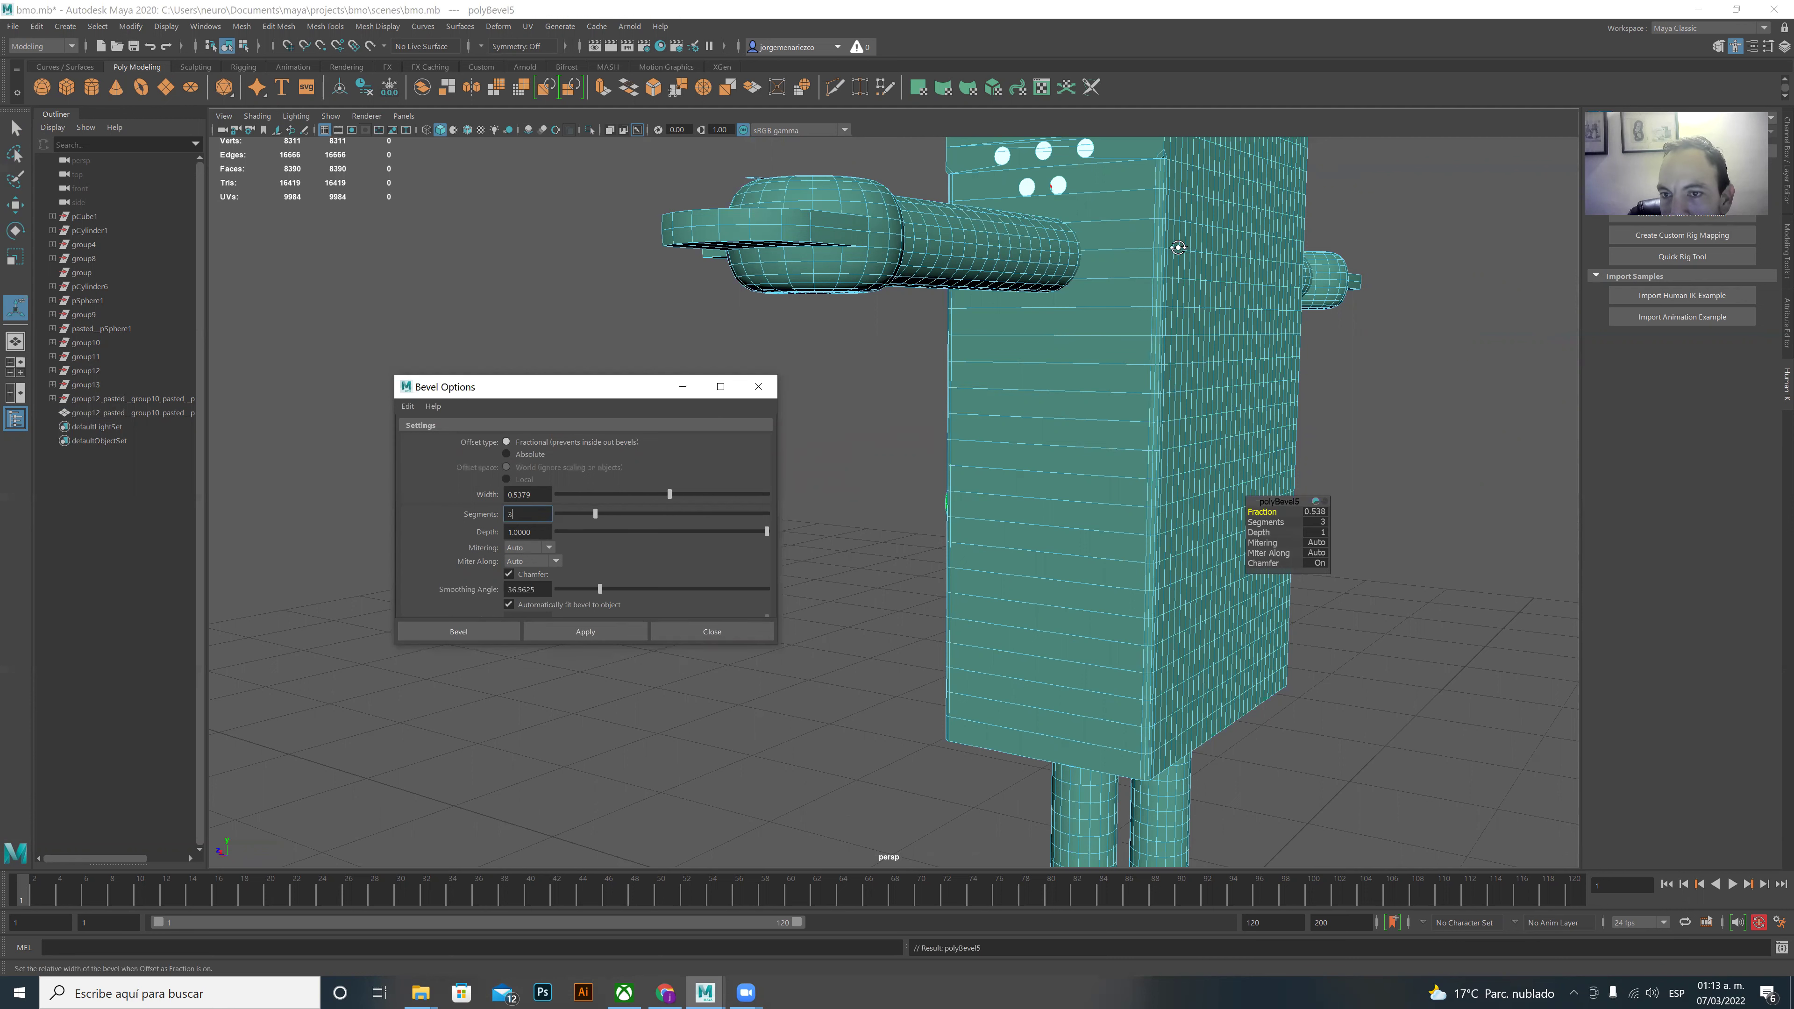
alt+drag(1181, 246, 1170, 266)
alt+right_drag(1194, 249, 1196, 255)
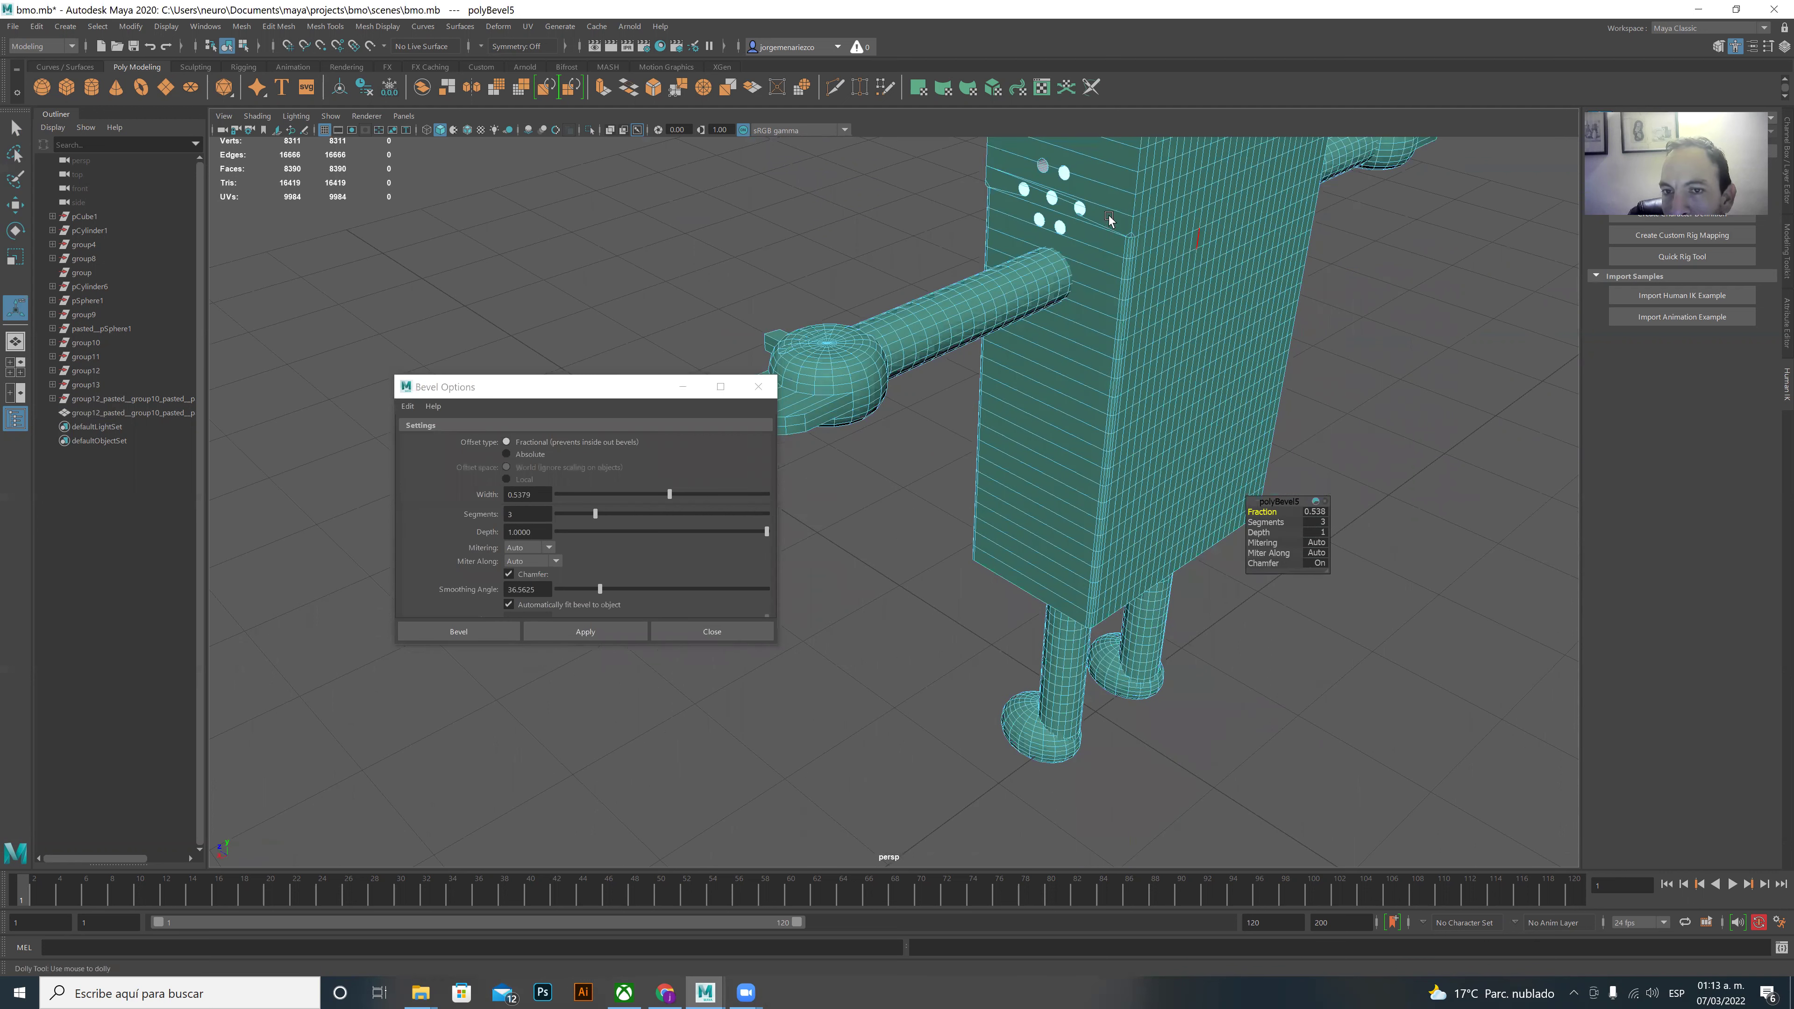
alt+drag(1088, 230, 1086, 221)
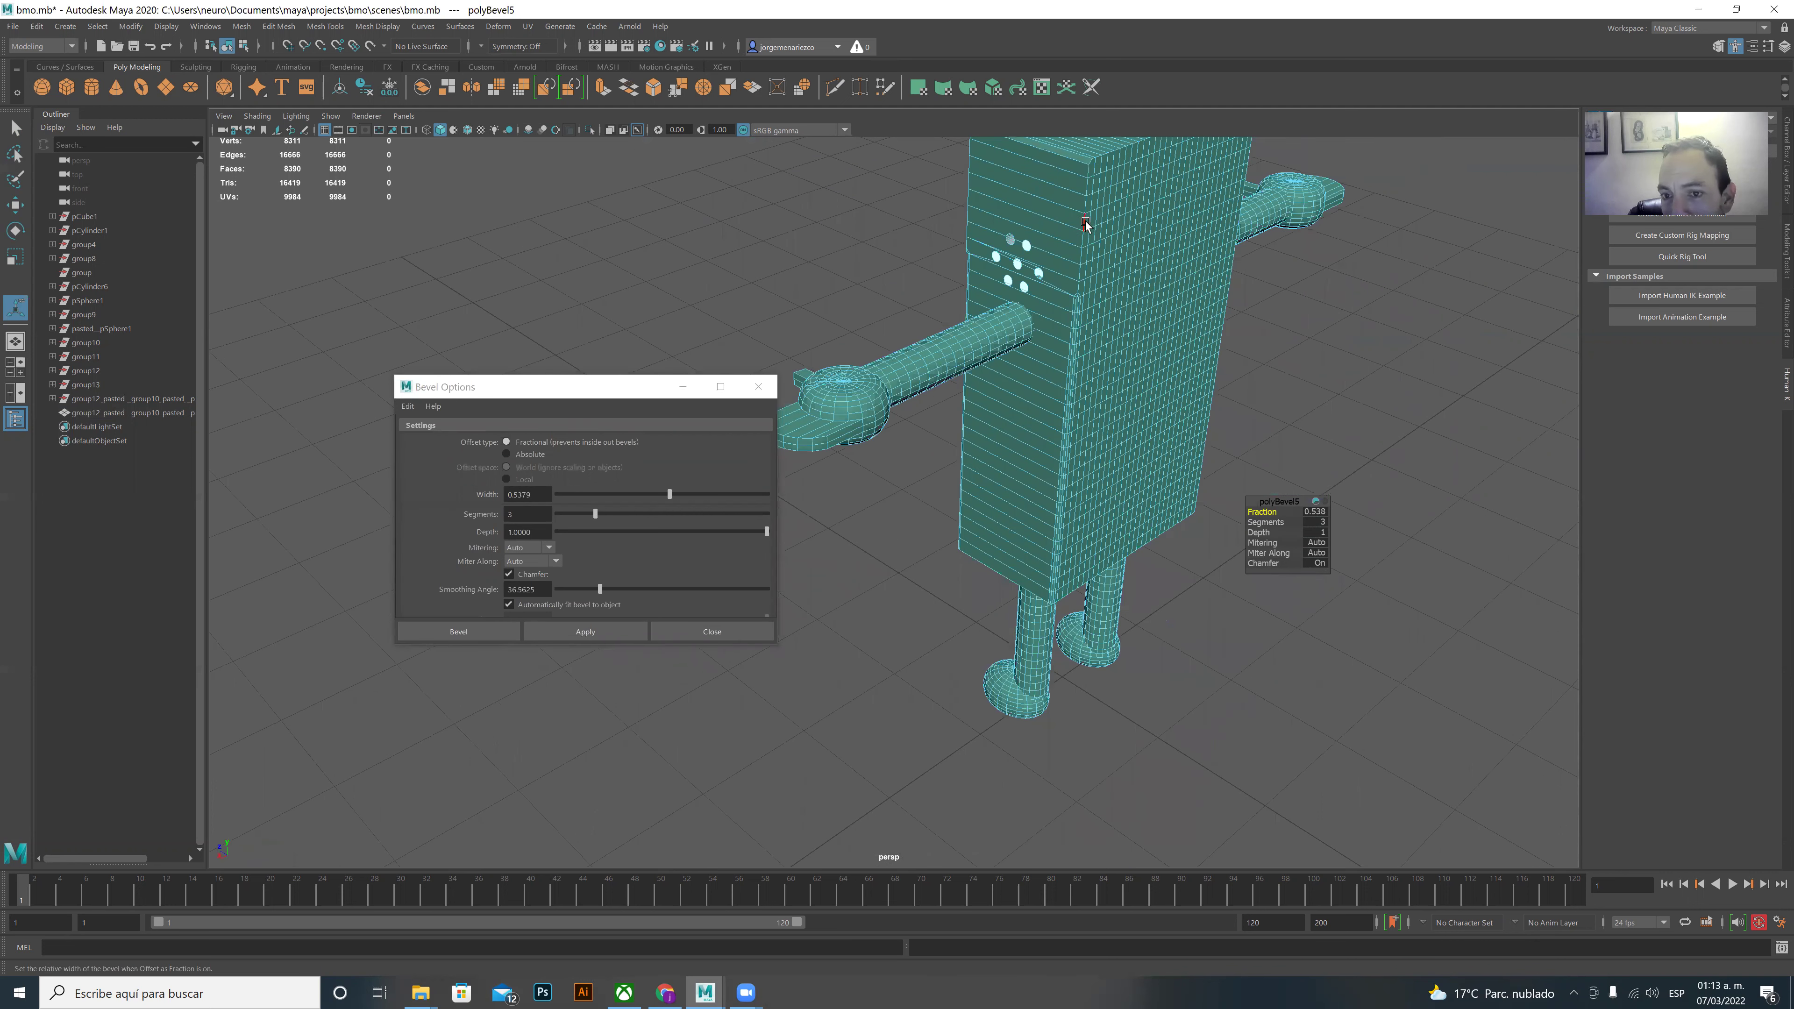
- Apply another bevel and raise the smoothing angle to about 39
click(583, 632)
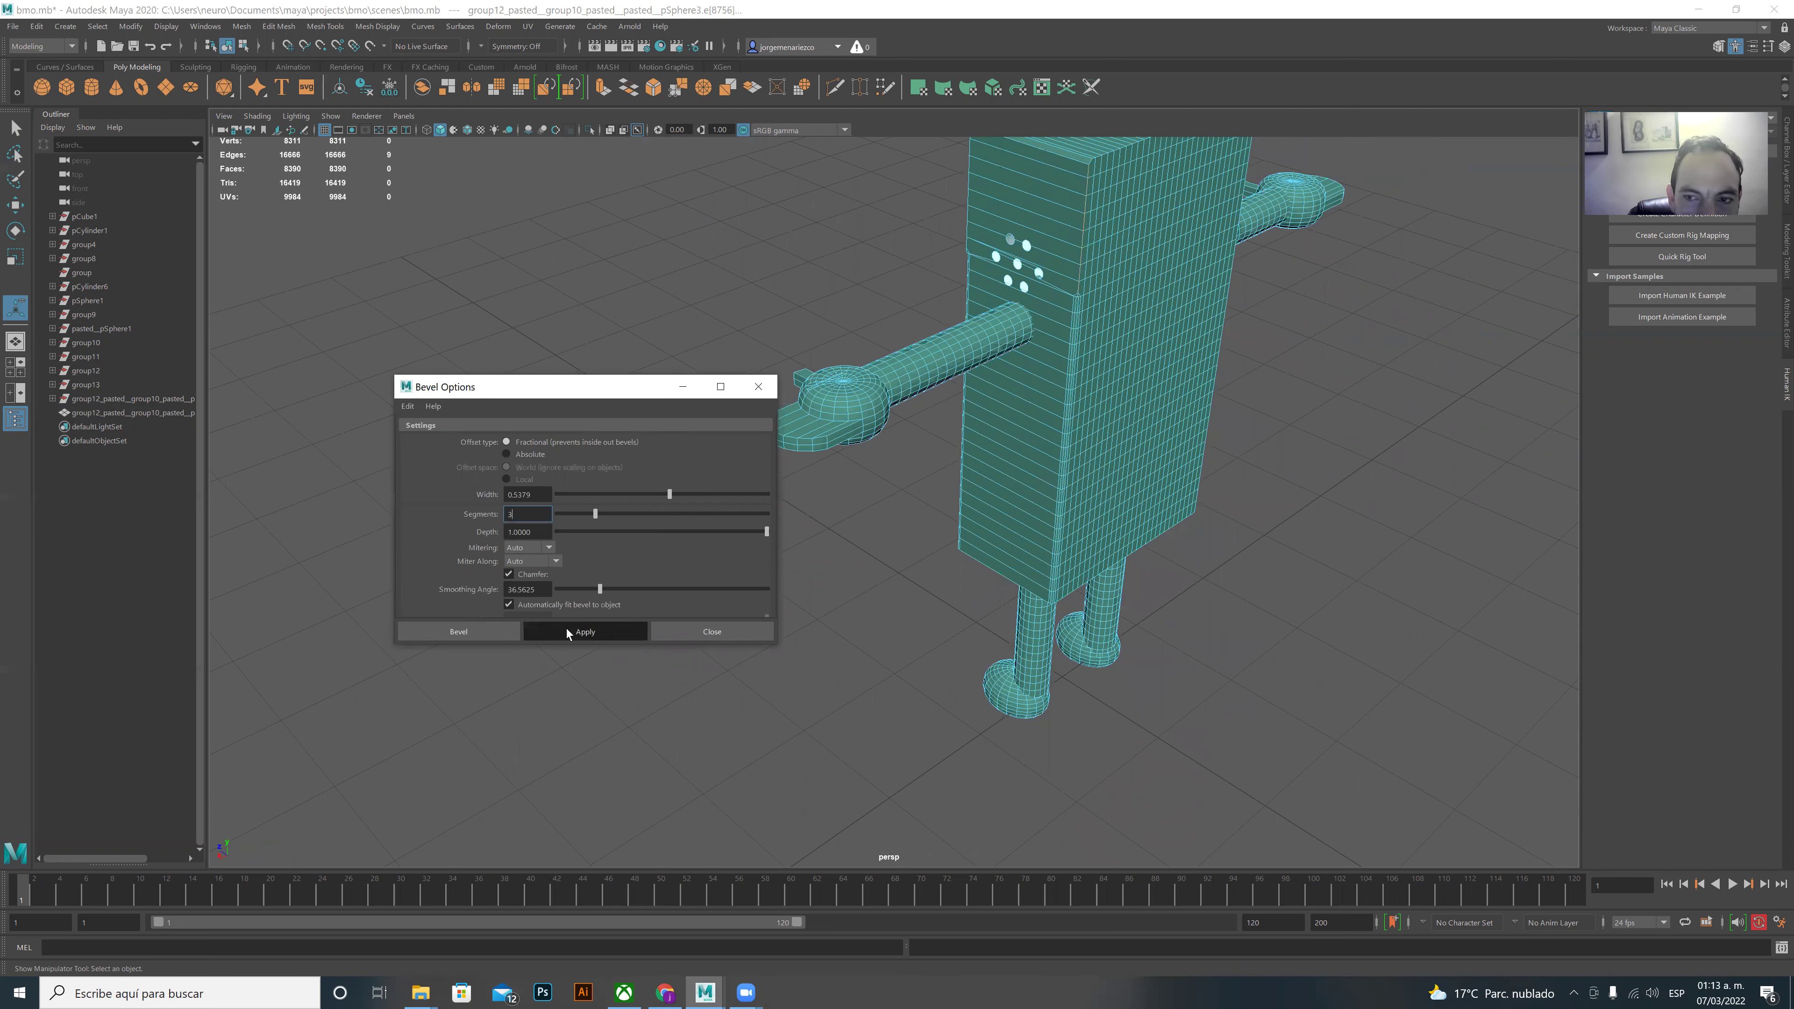
text(1)
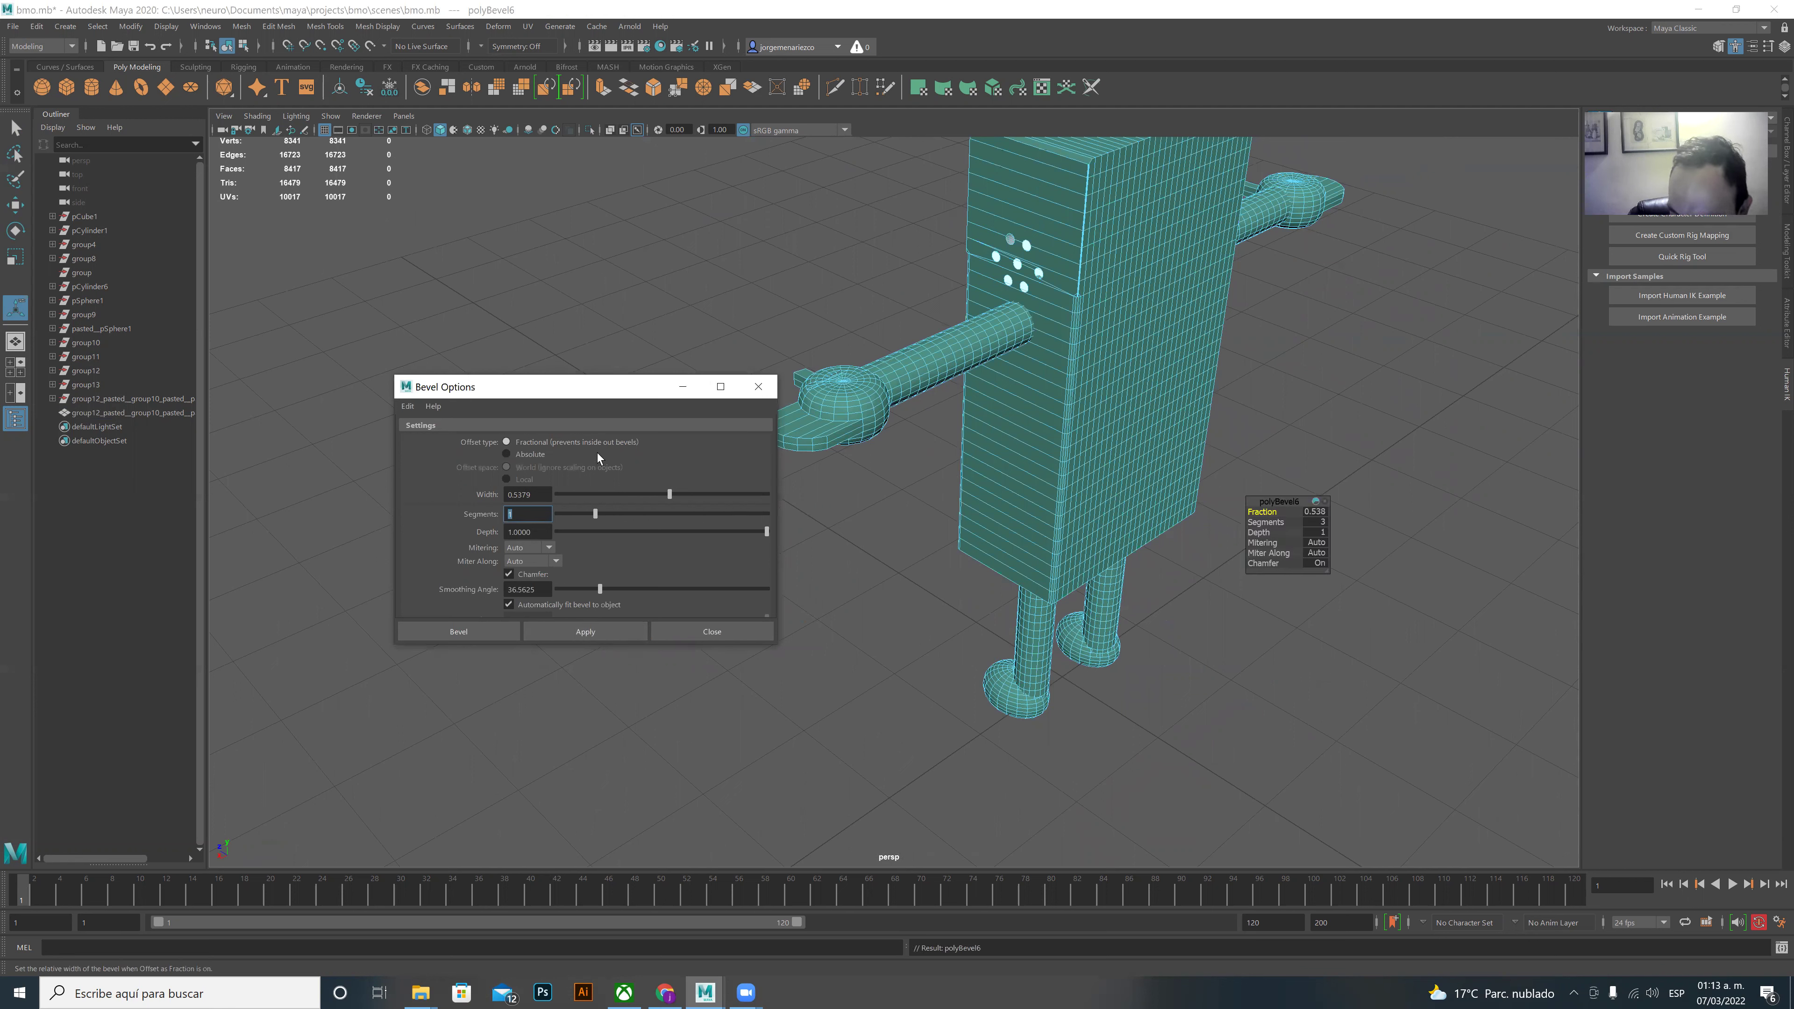
text(3)
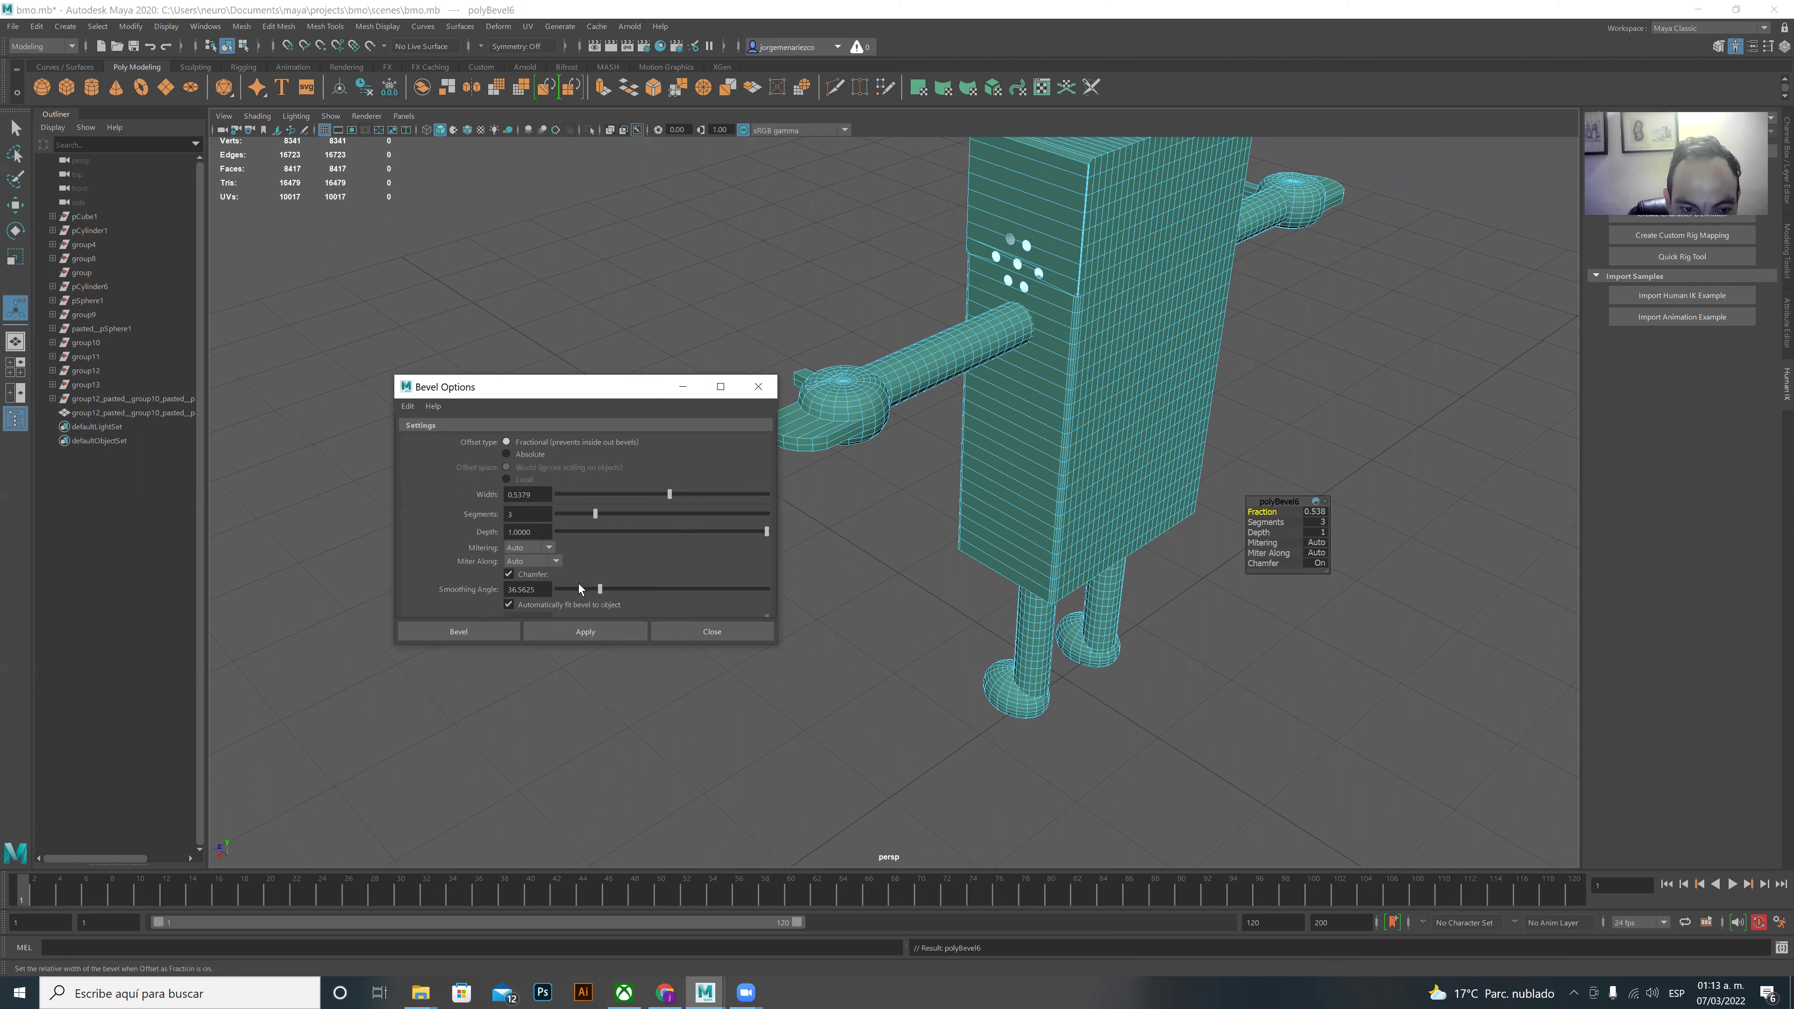
drag(600, 588, 603, 589)
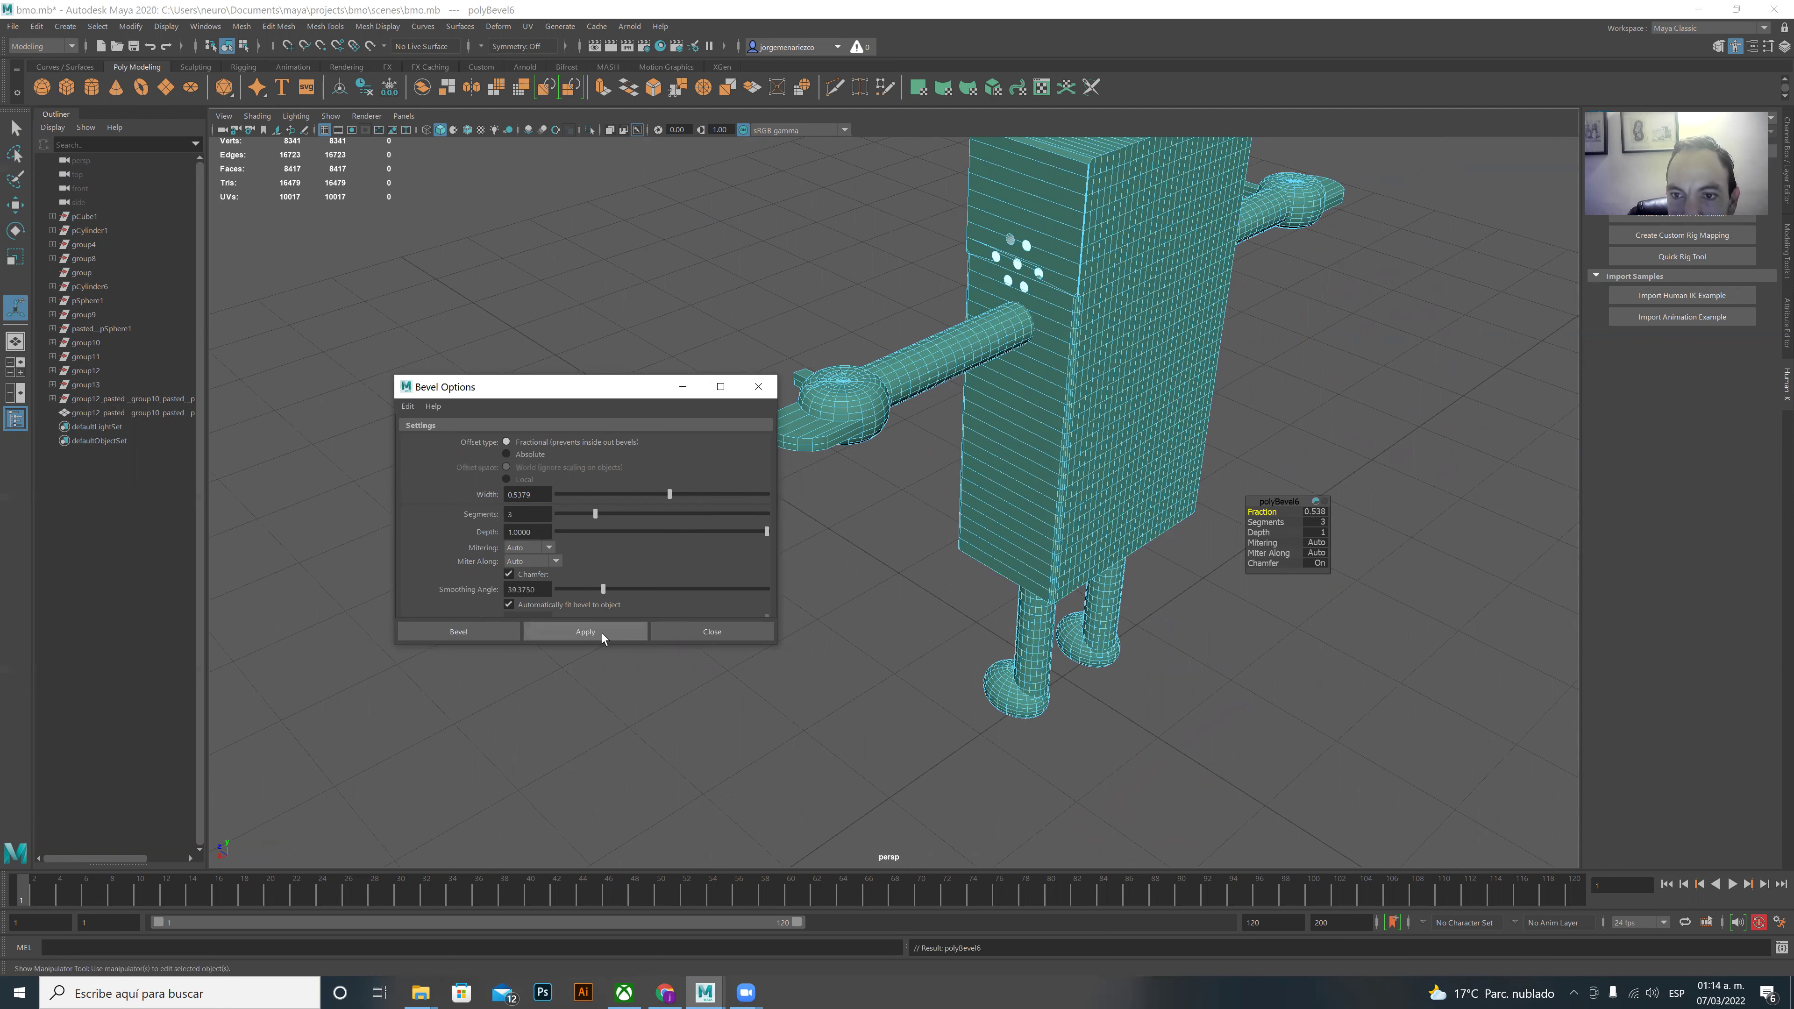
scroll(1207, 343, up, 2)
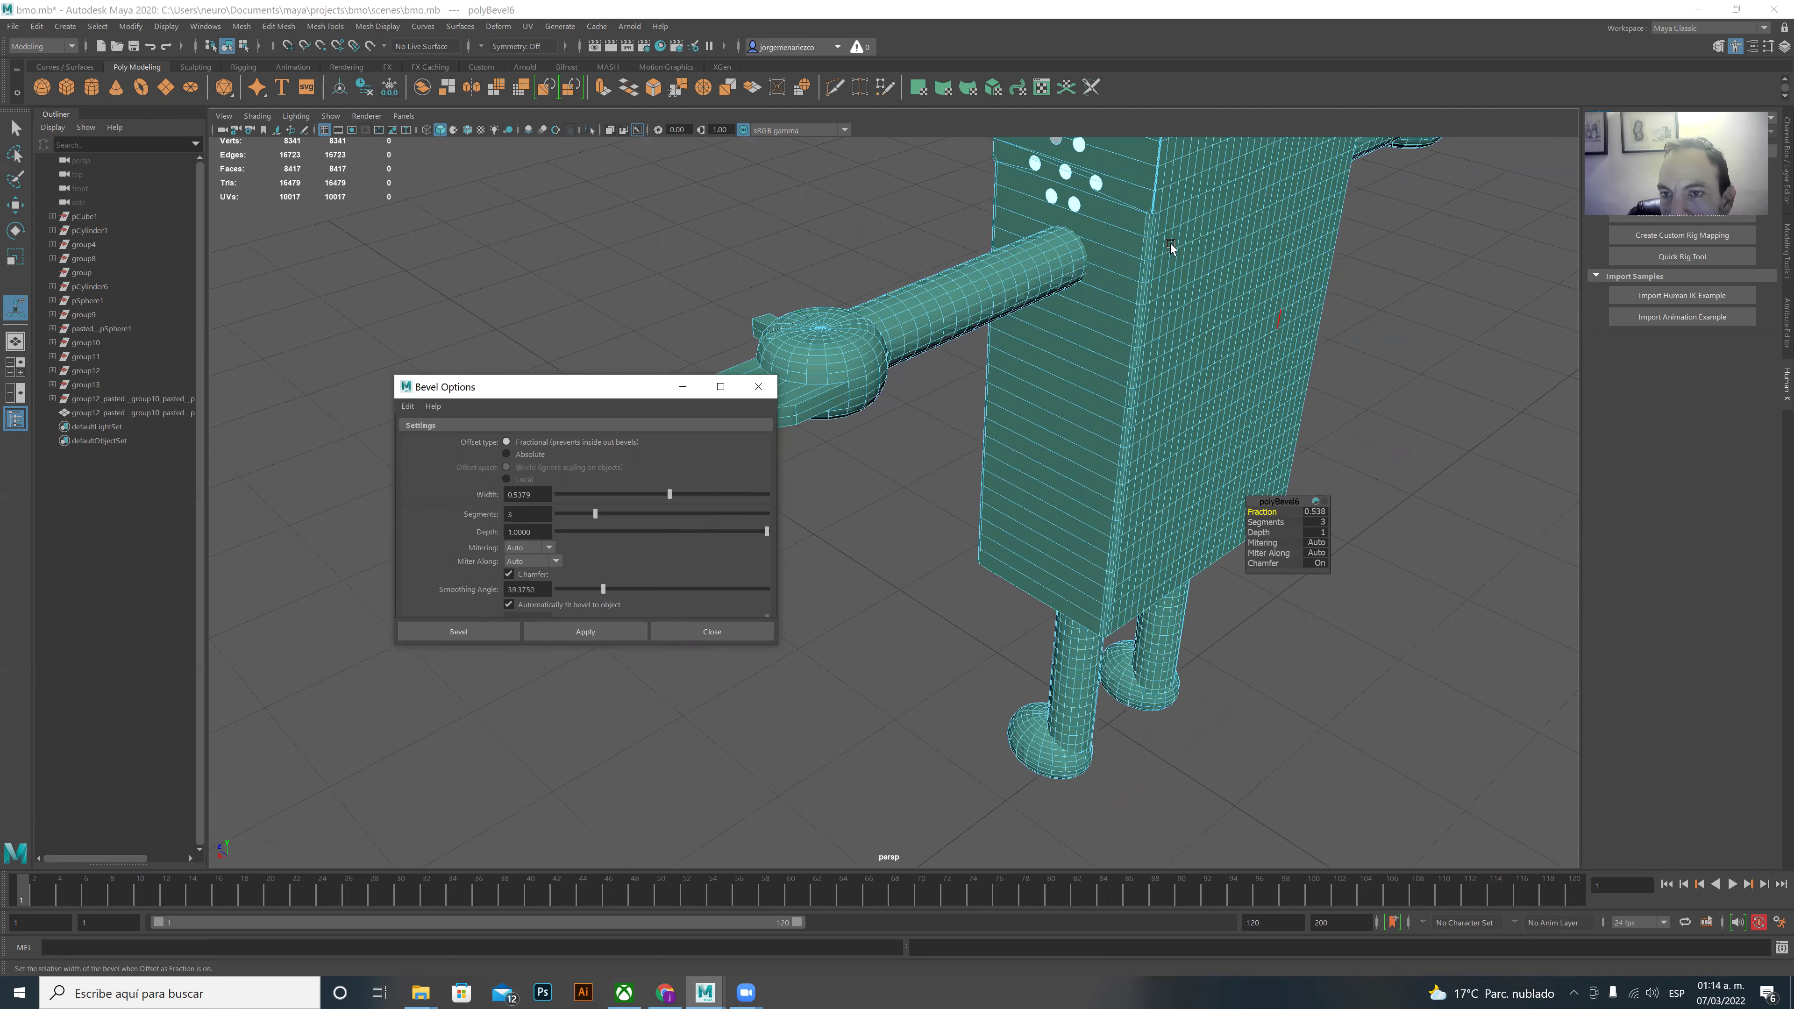
scroll(1157, 221, up, 2)
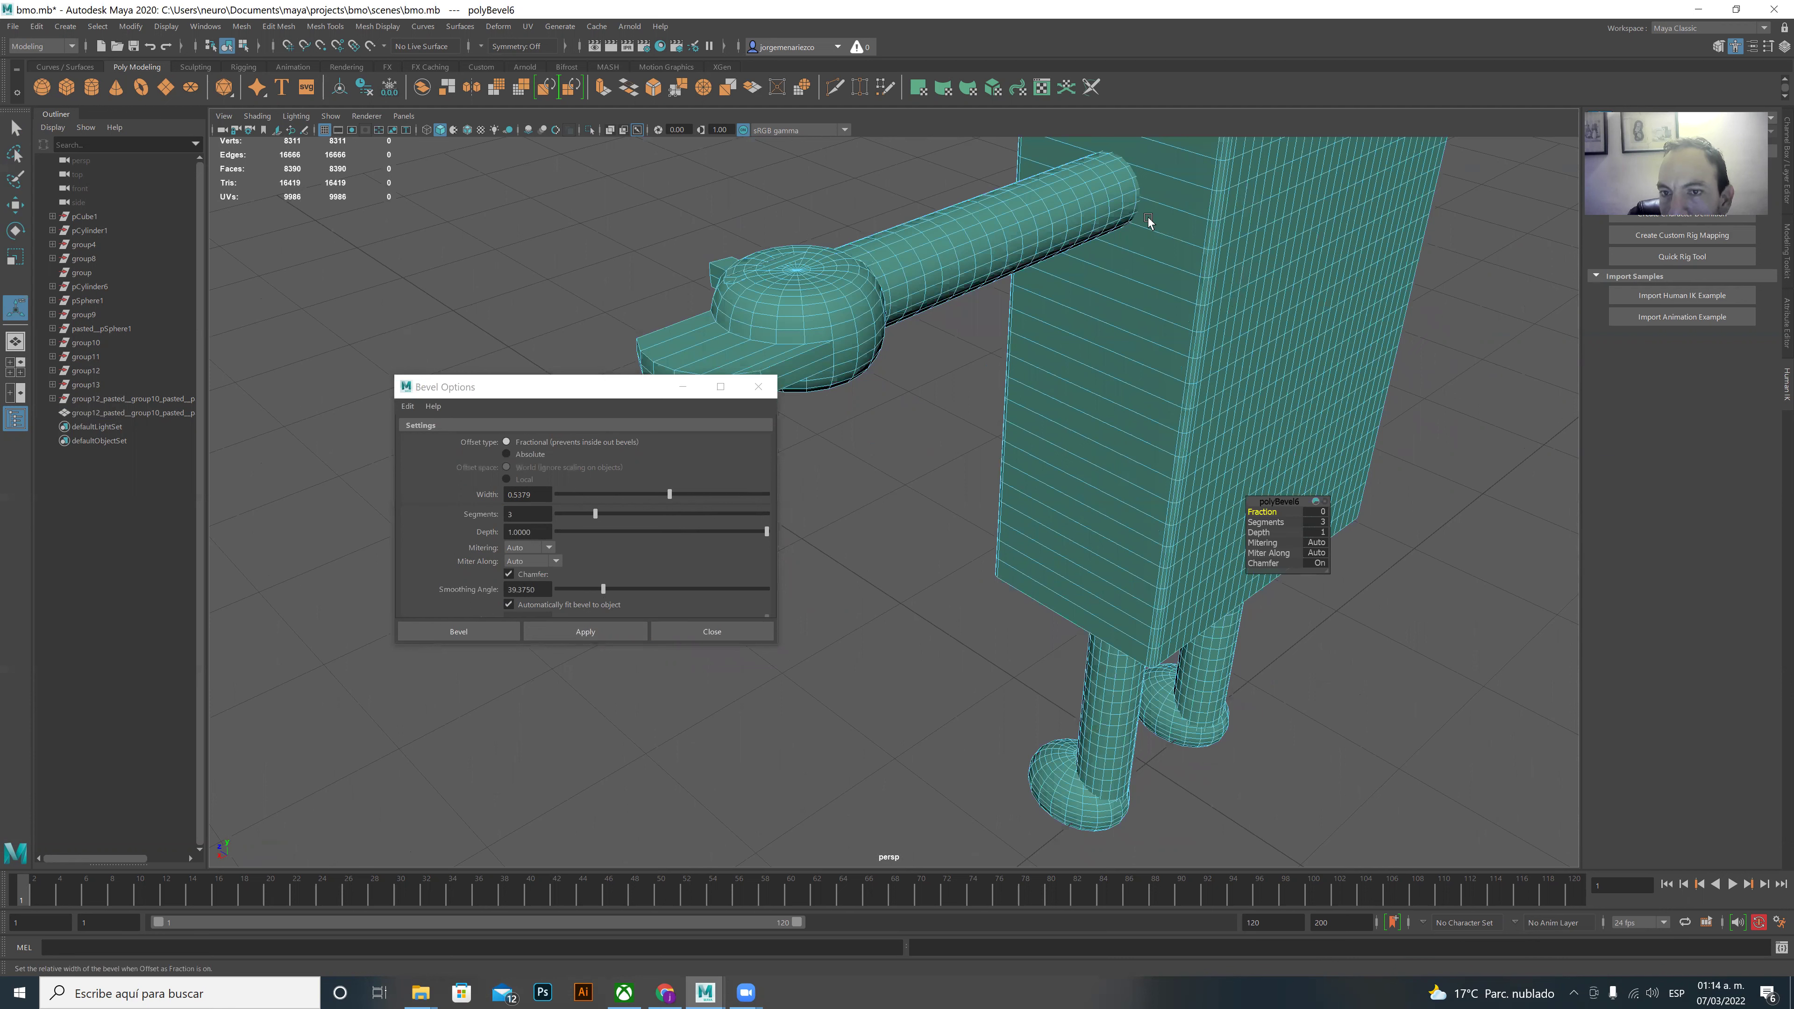
alt+drag(1114, 243, 1114, 229)
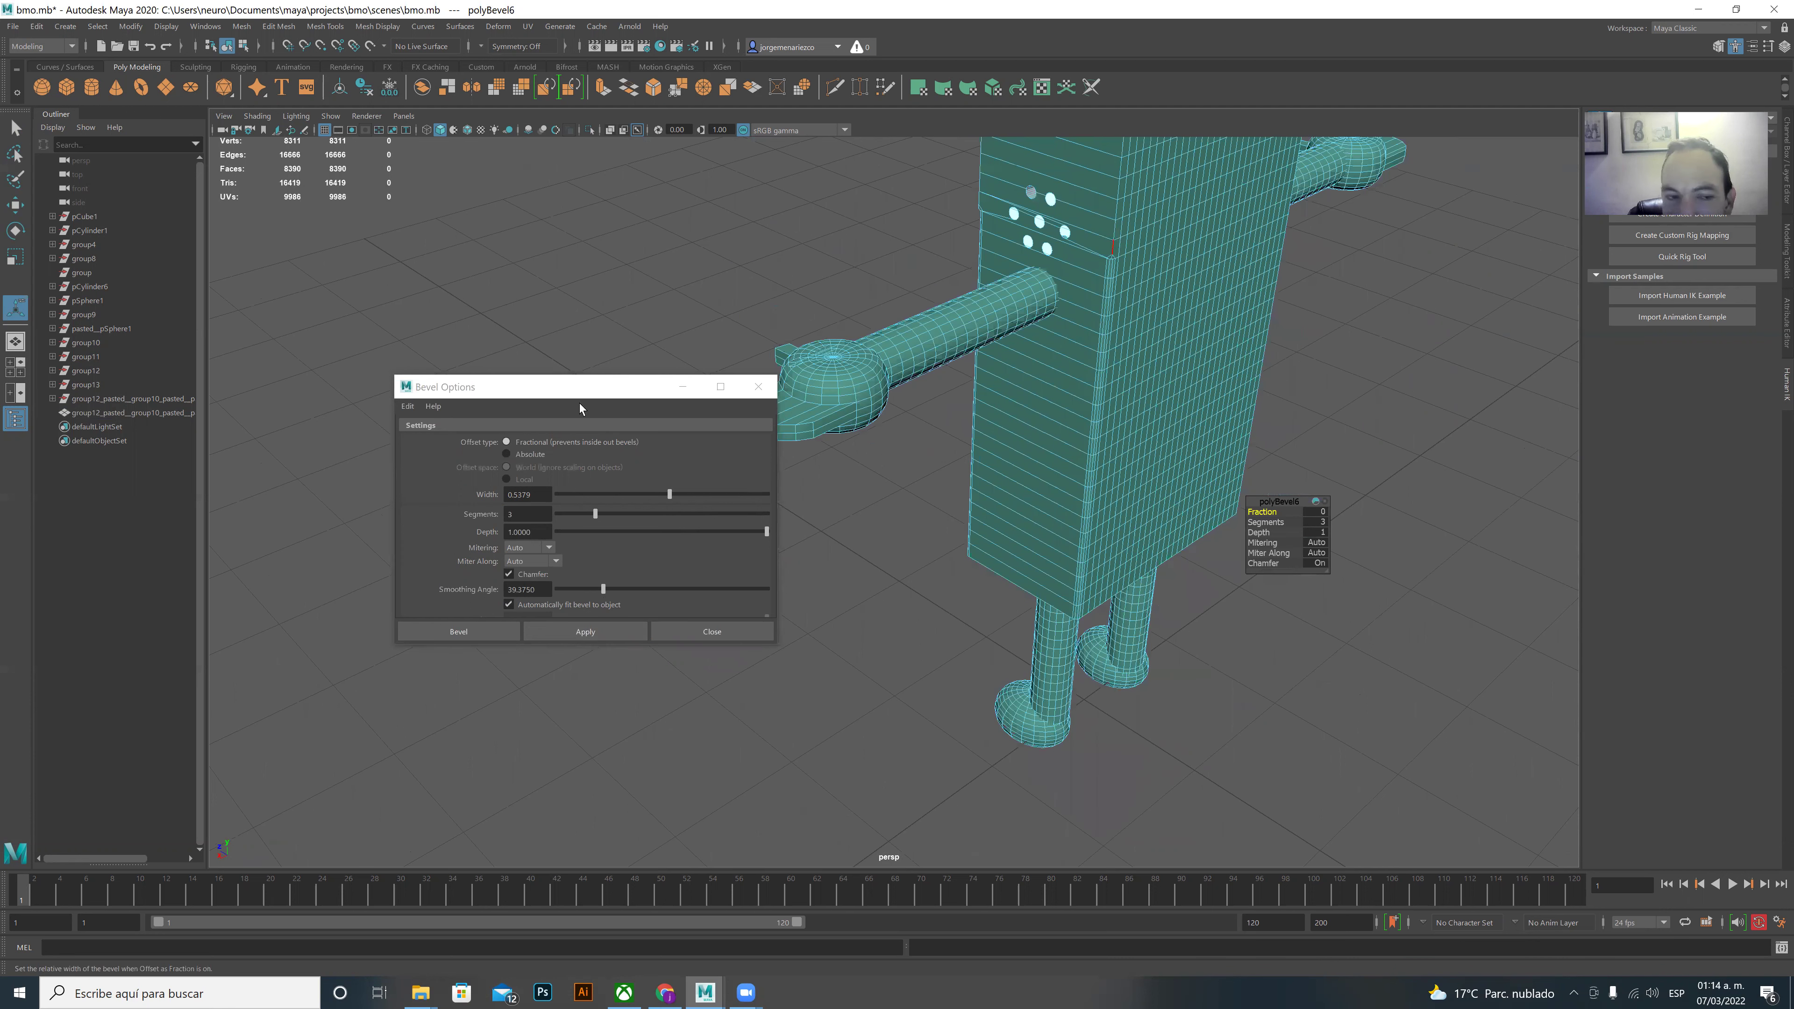
- Redo the bevel on the selected arm edges and return to a straight front view
key(ctrl+z)
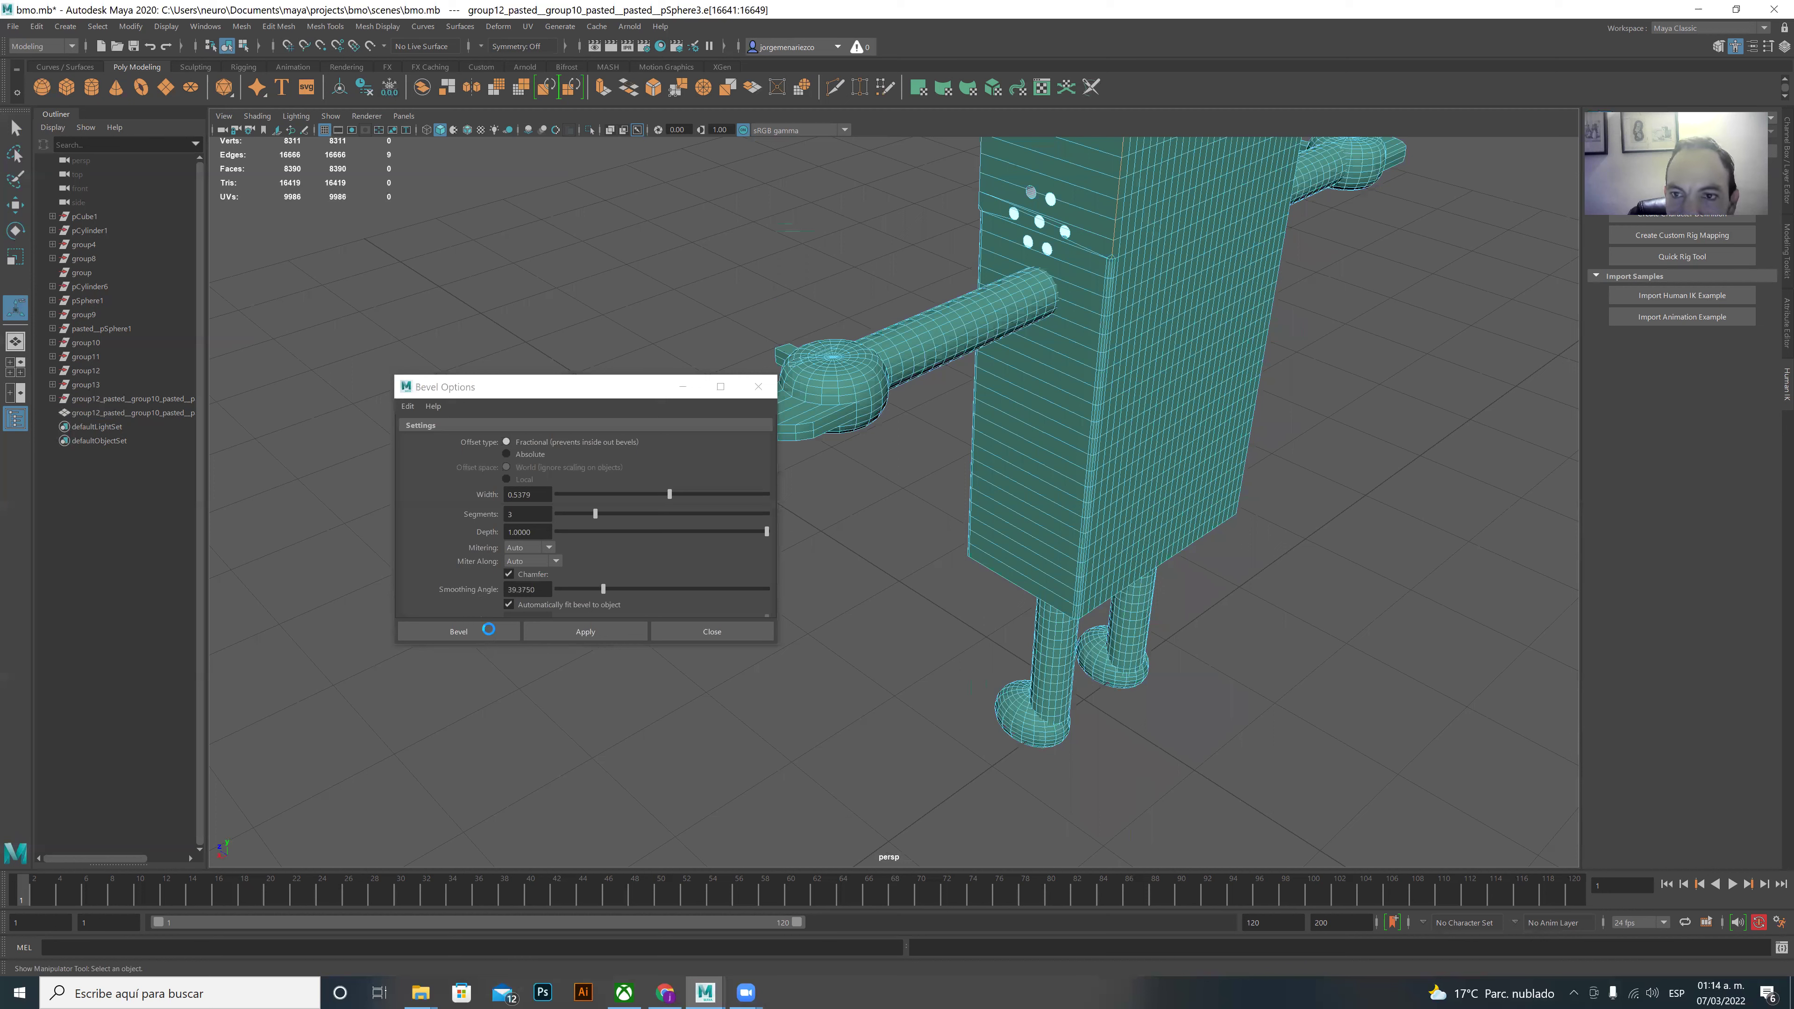
click(488, 631)
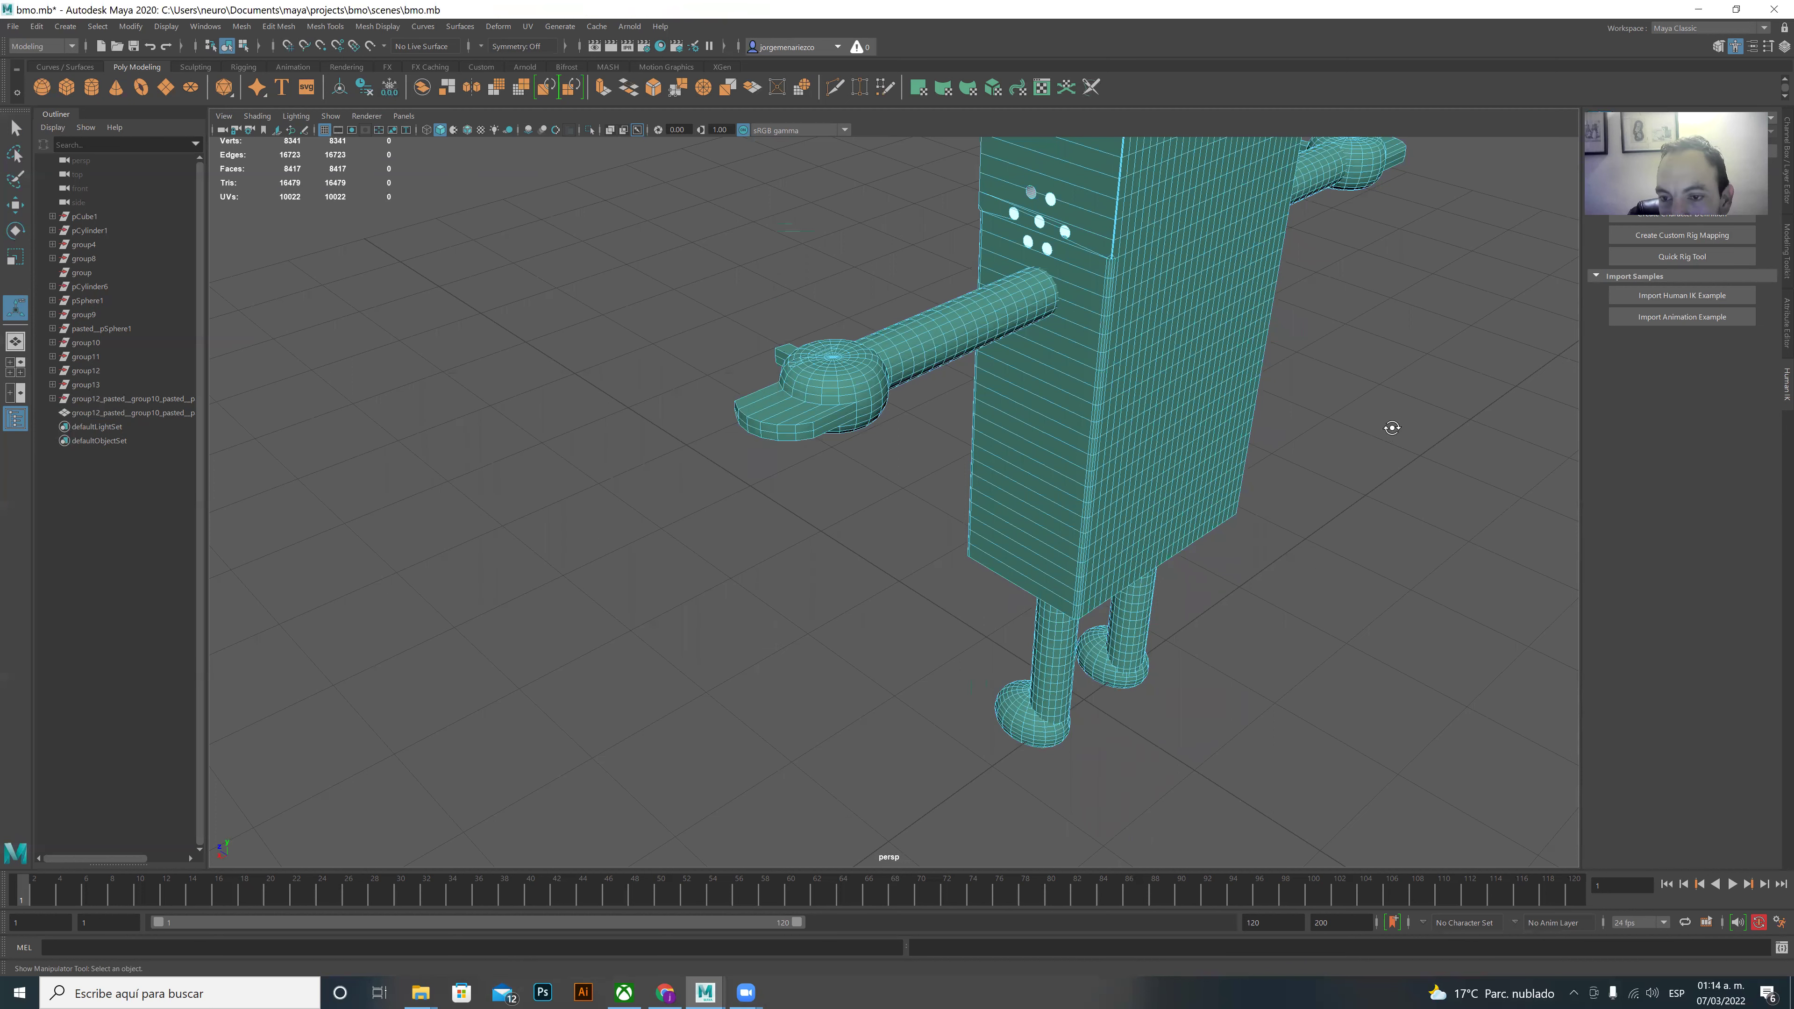
alt+drag(1381, 420, 1161, 380)
alt+drag(571, 620, 645, 561)
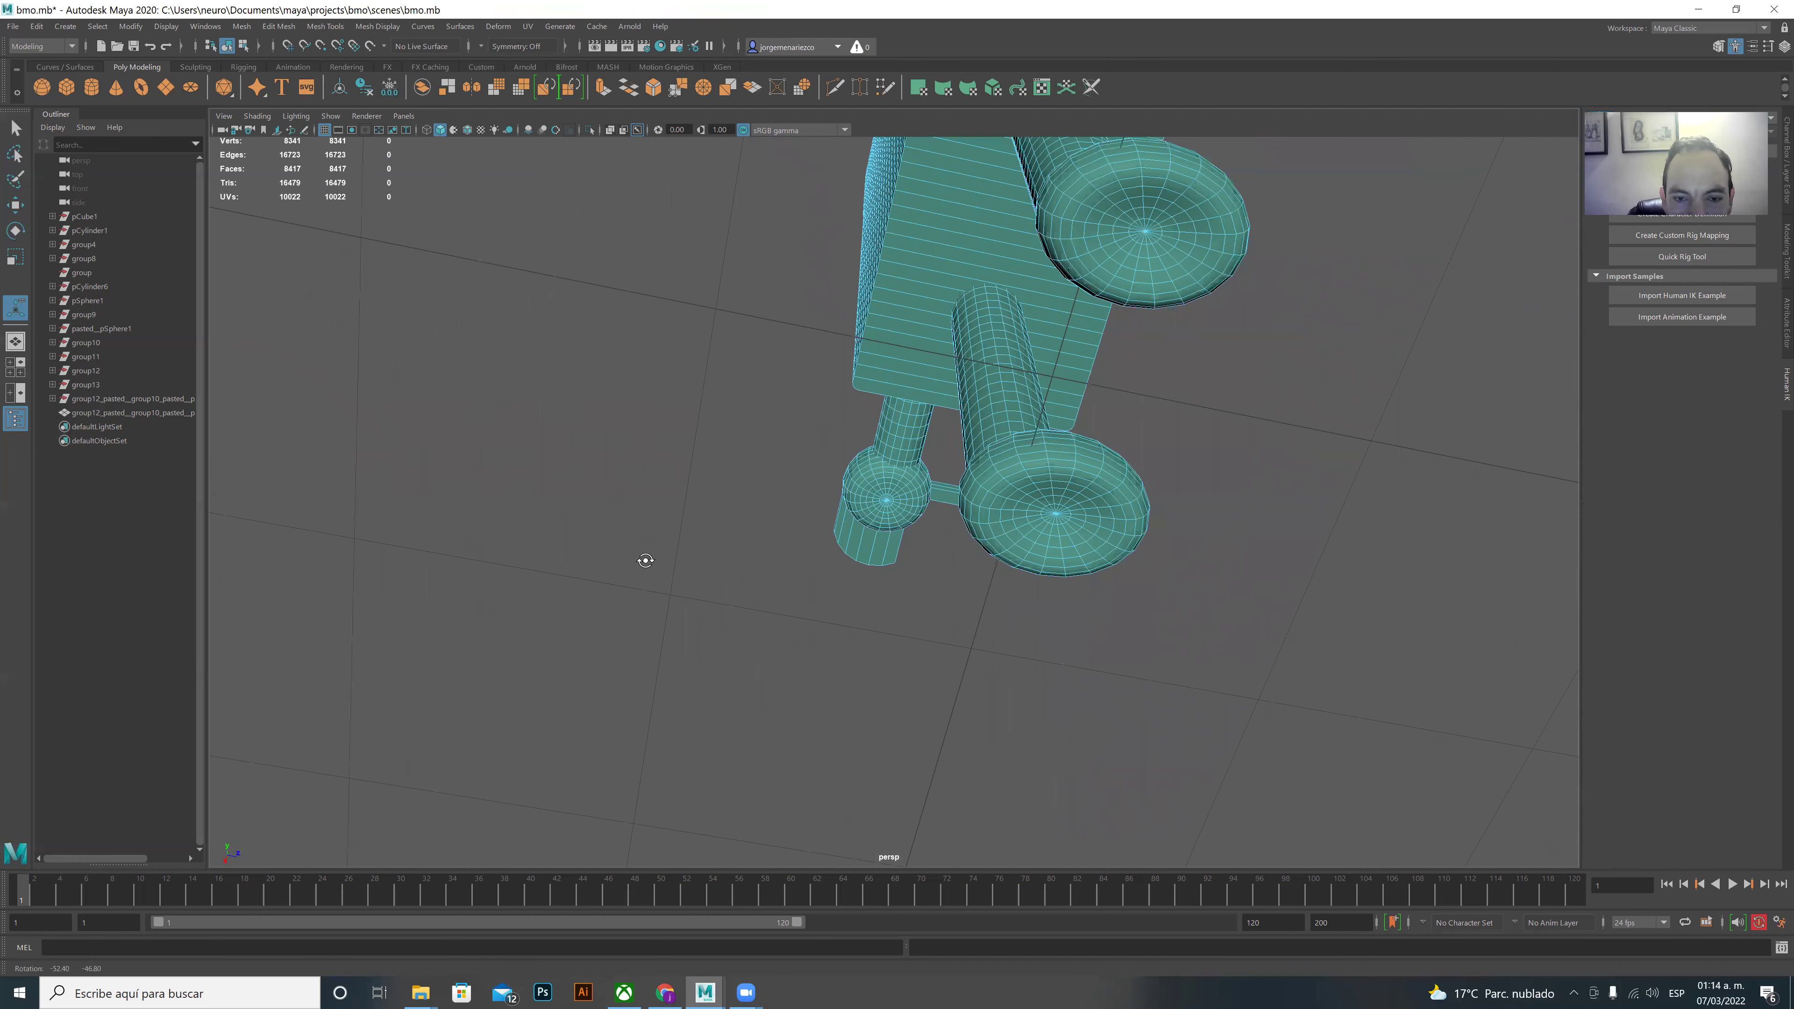
alt+drag(861, 580, 801, 565)
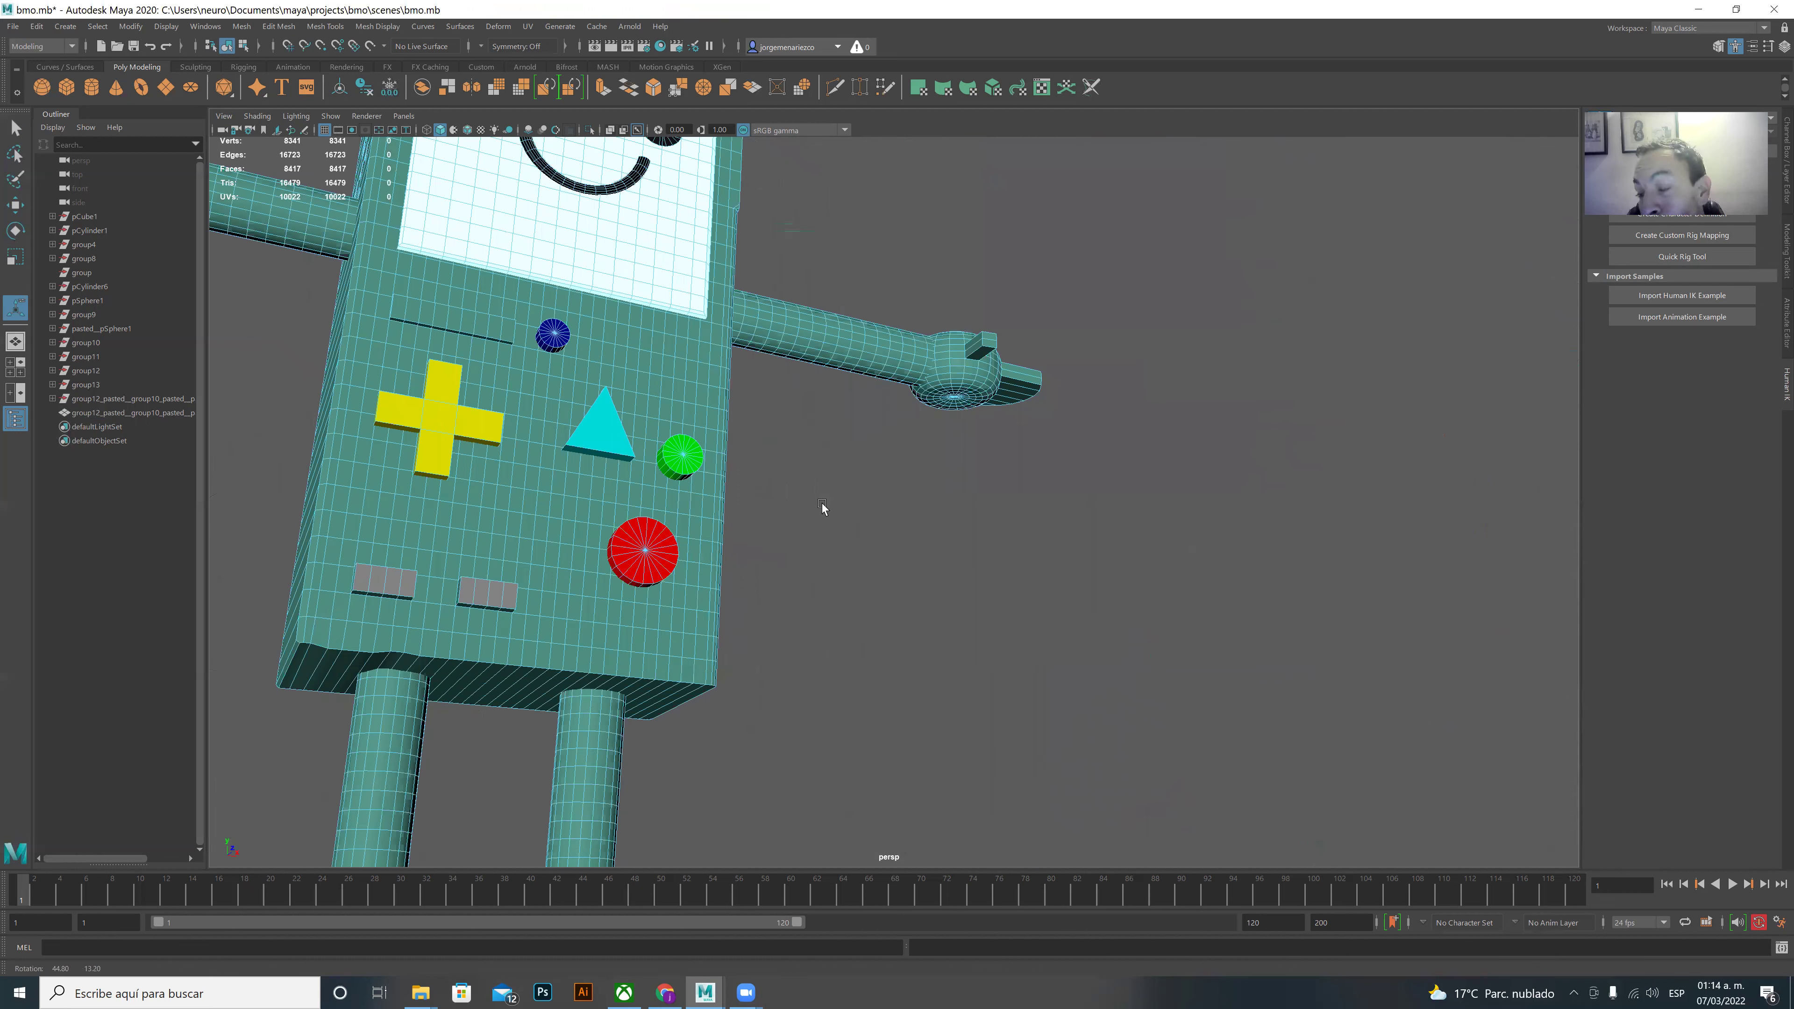
key(ctrl+z)
key(ctrl+z)
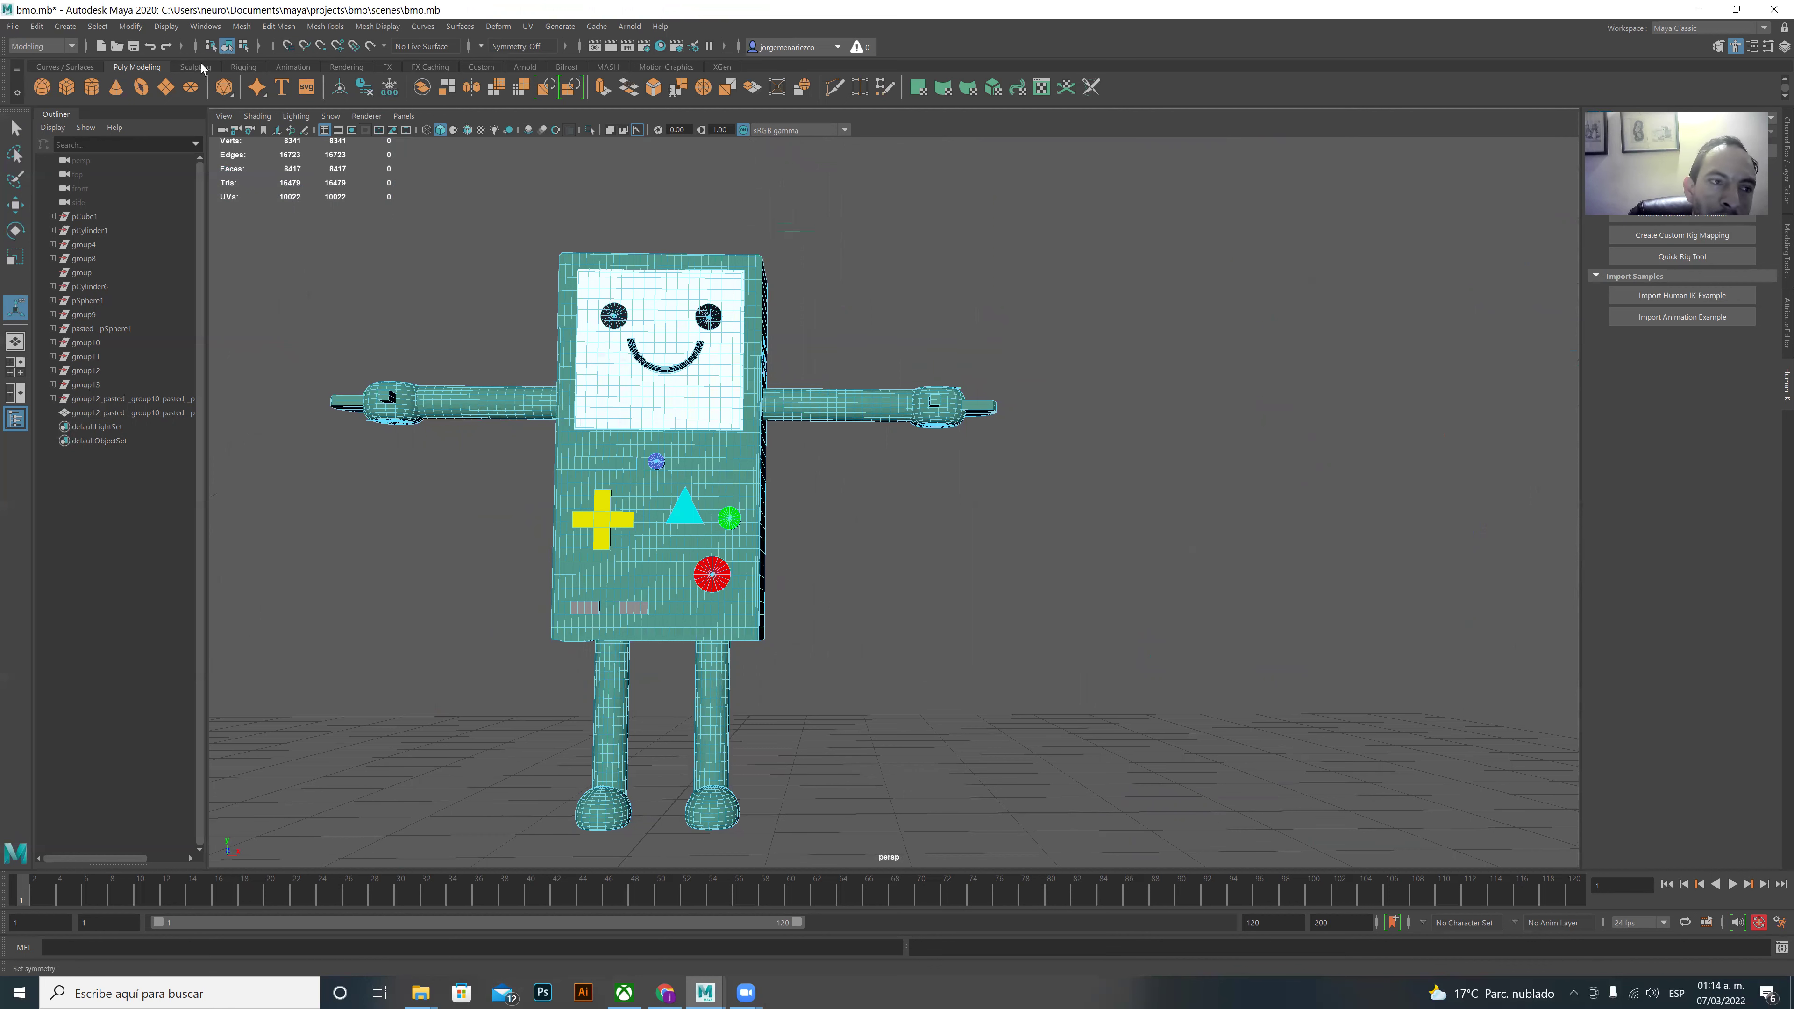
- Create a polygon cylinder and rotate it 90 degrees onto its side in Four View
click(90, 87)
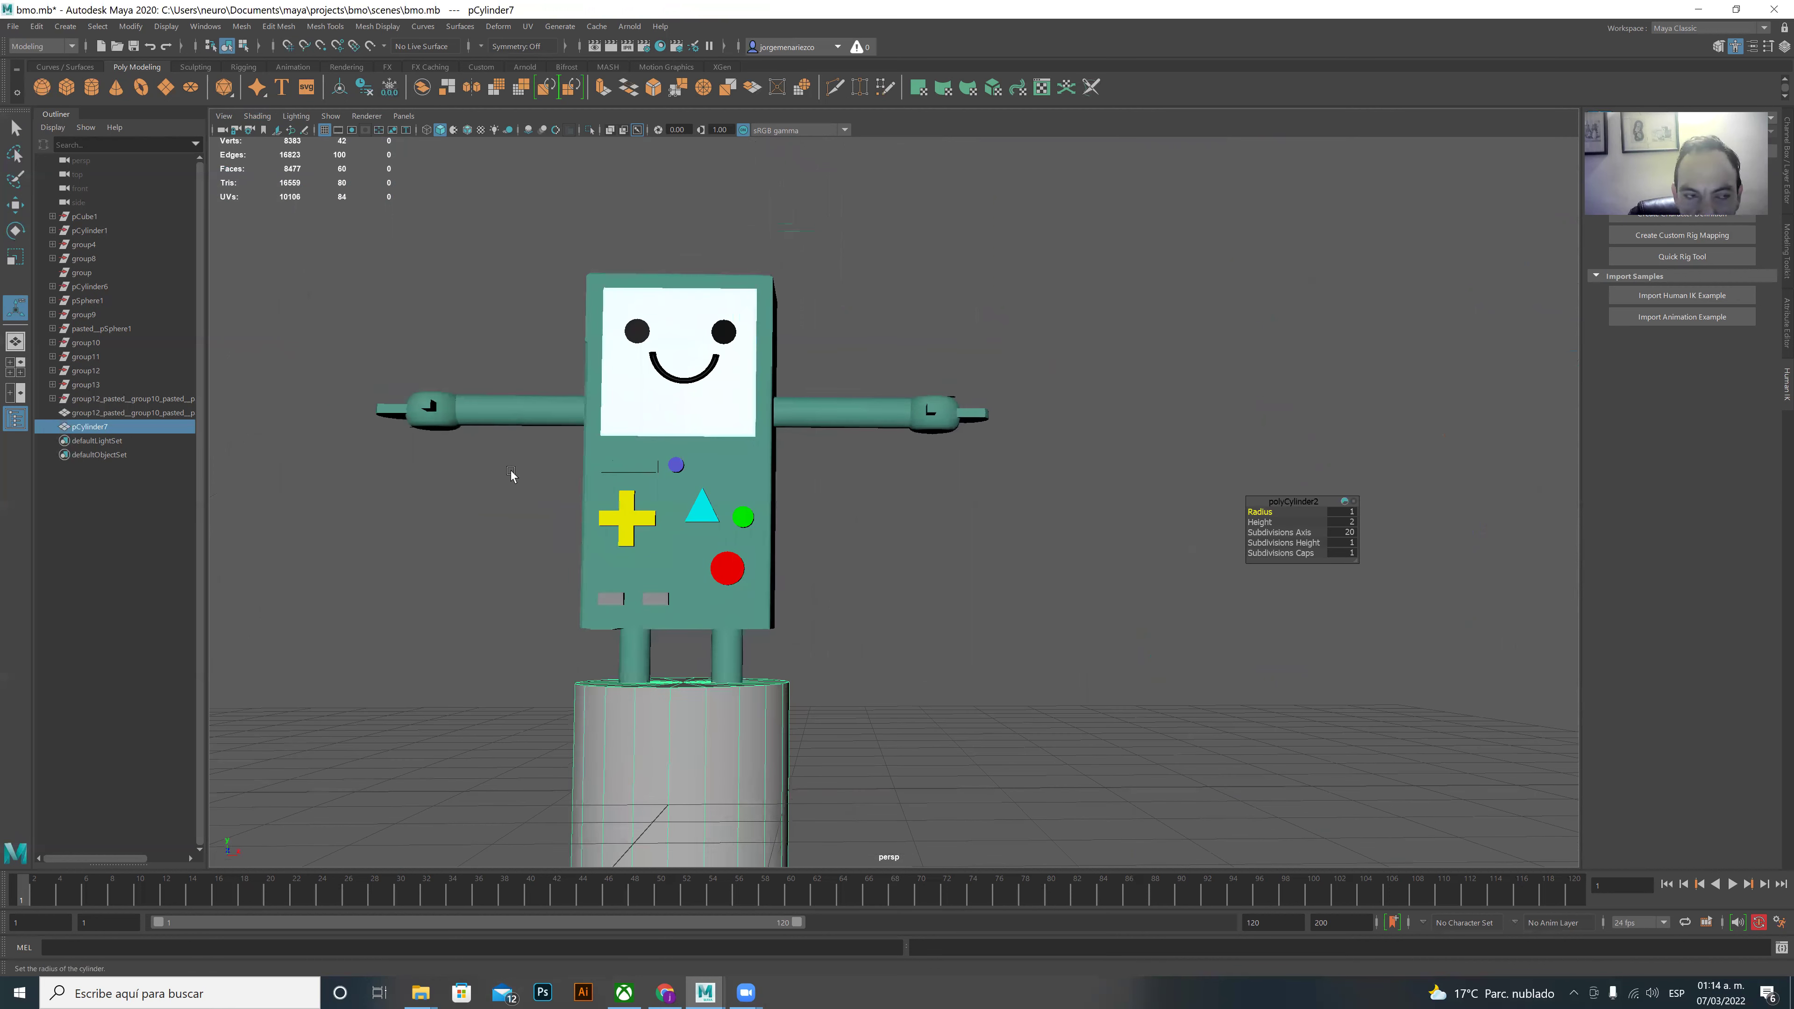
click(15, 205)
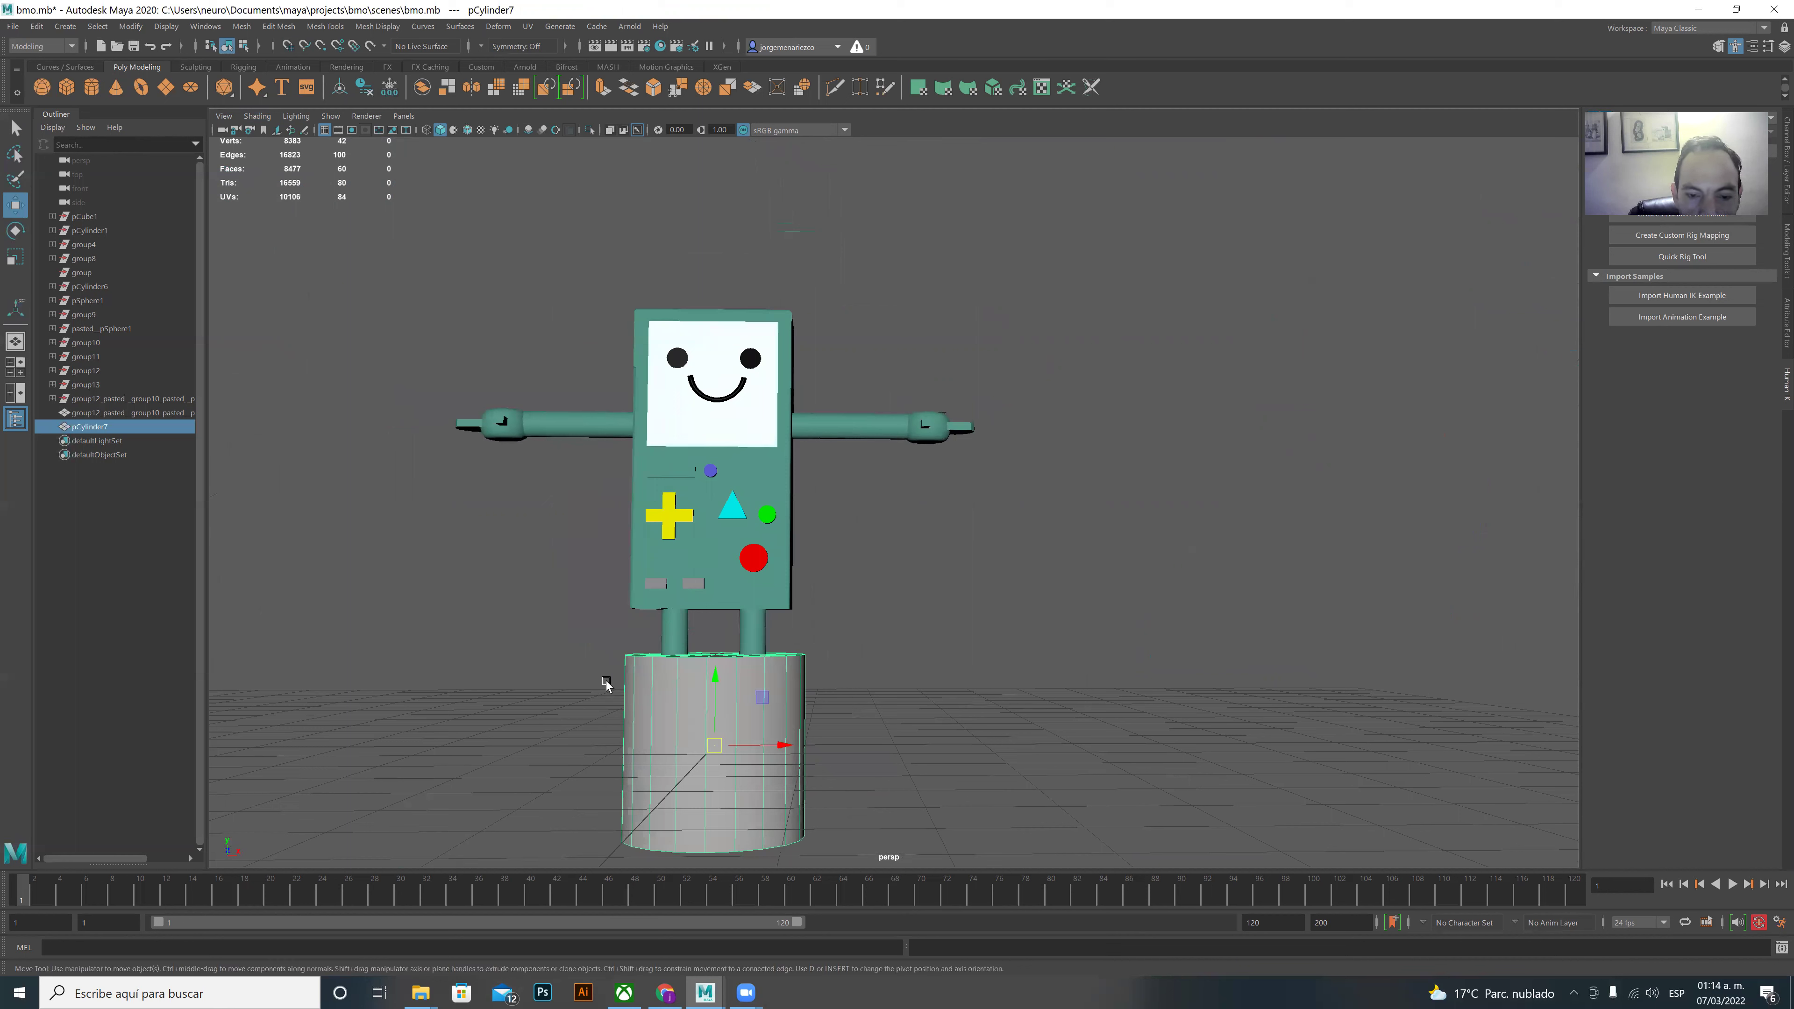
click(15, 230)
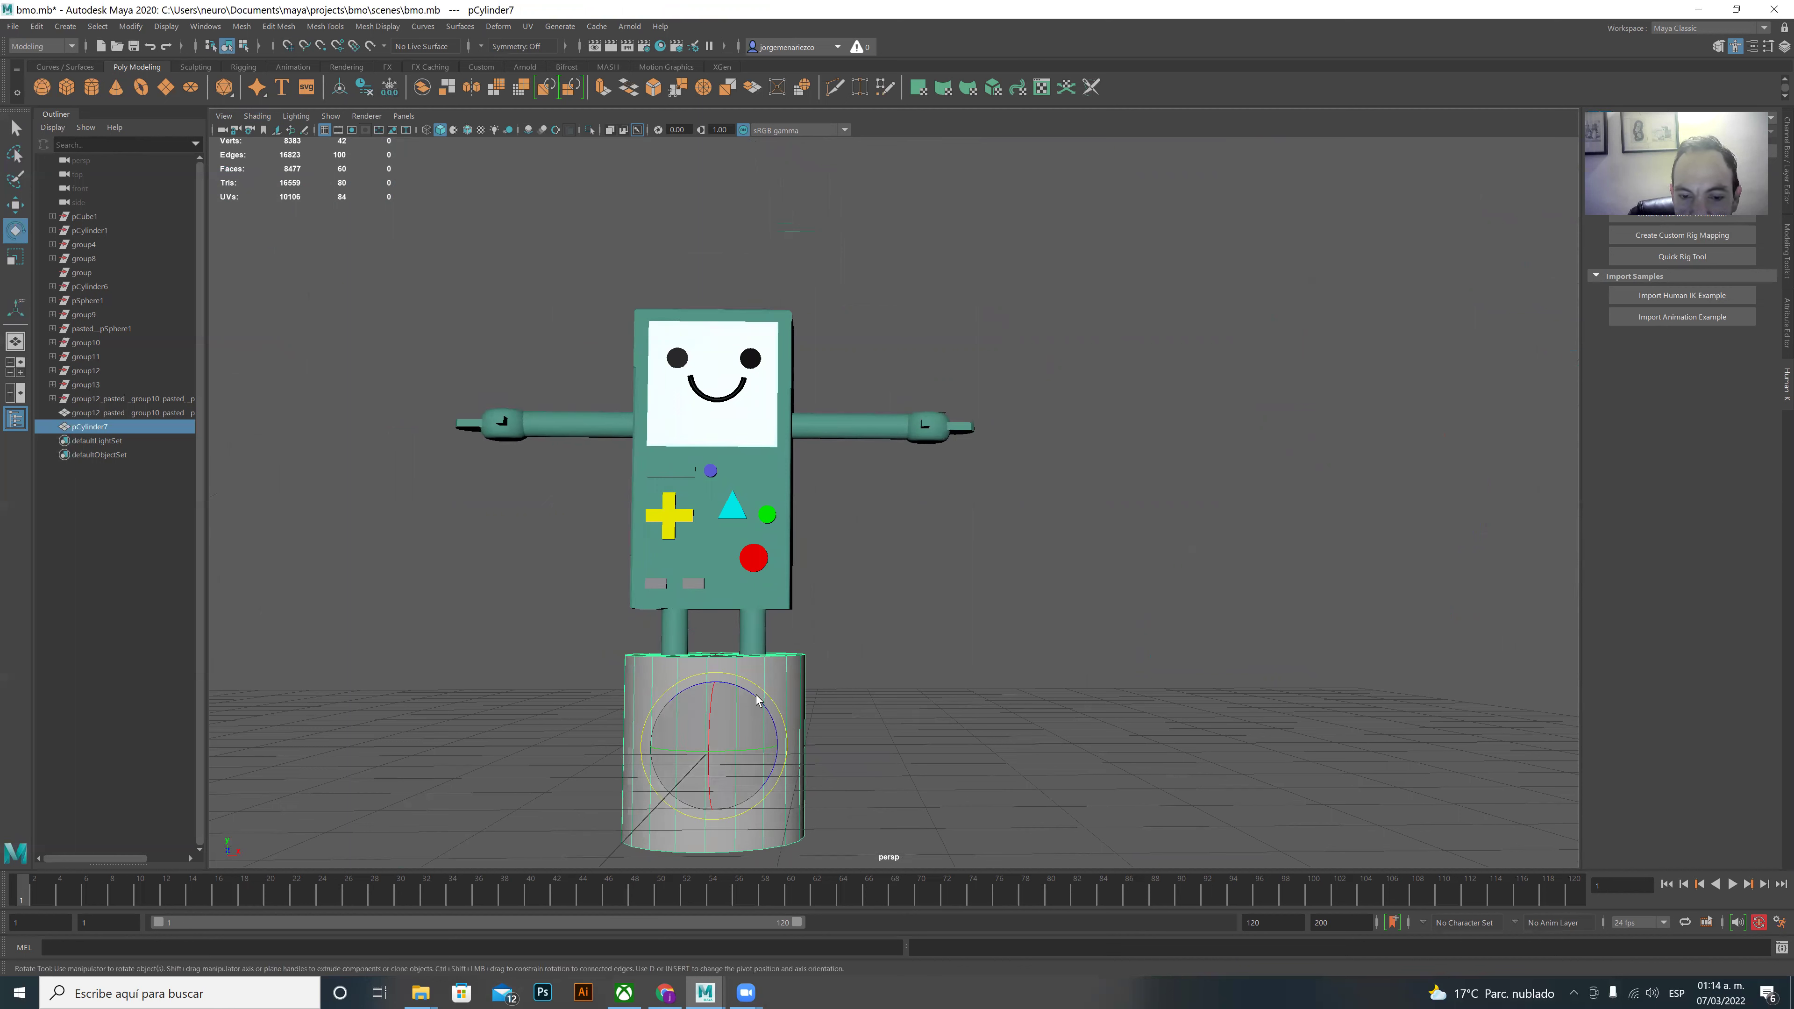
mouse_move(703, 672)
mouse_down()
mouse_move(513, 640)
mouse_move(857, 650)
mouse_up()
key(ctrl+z)
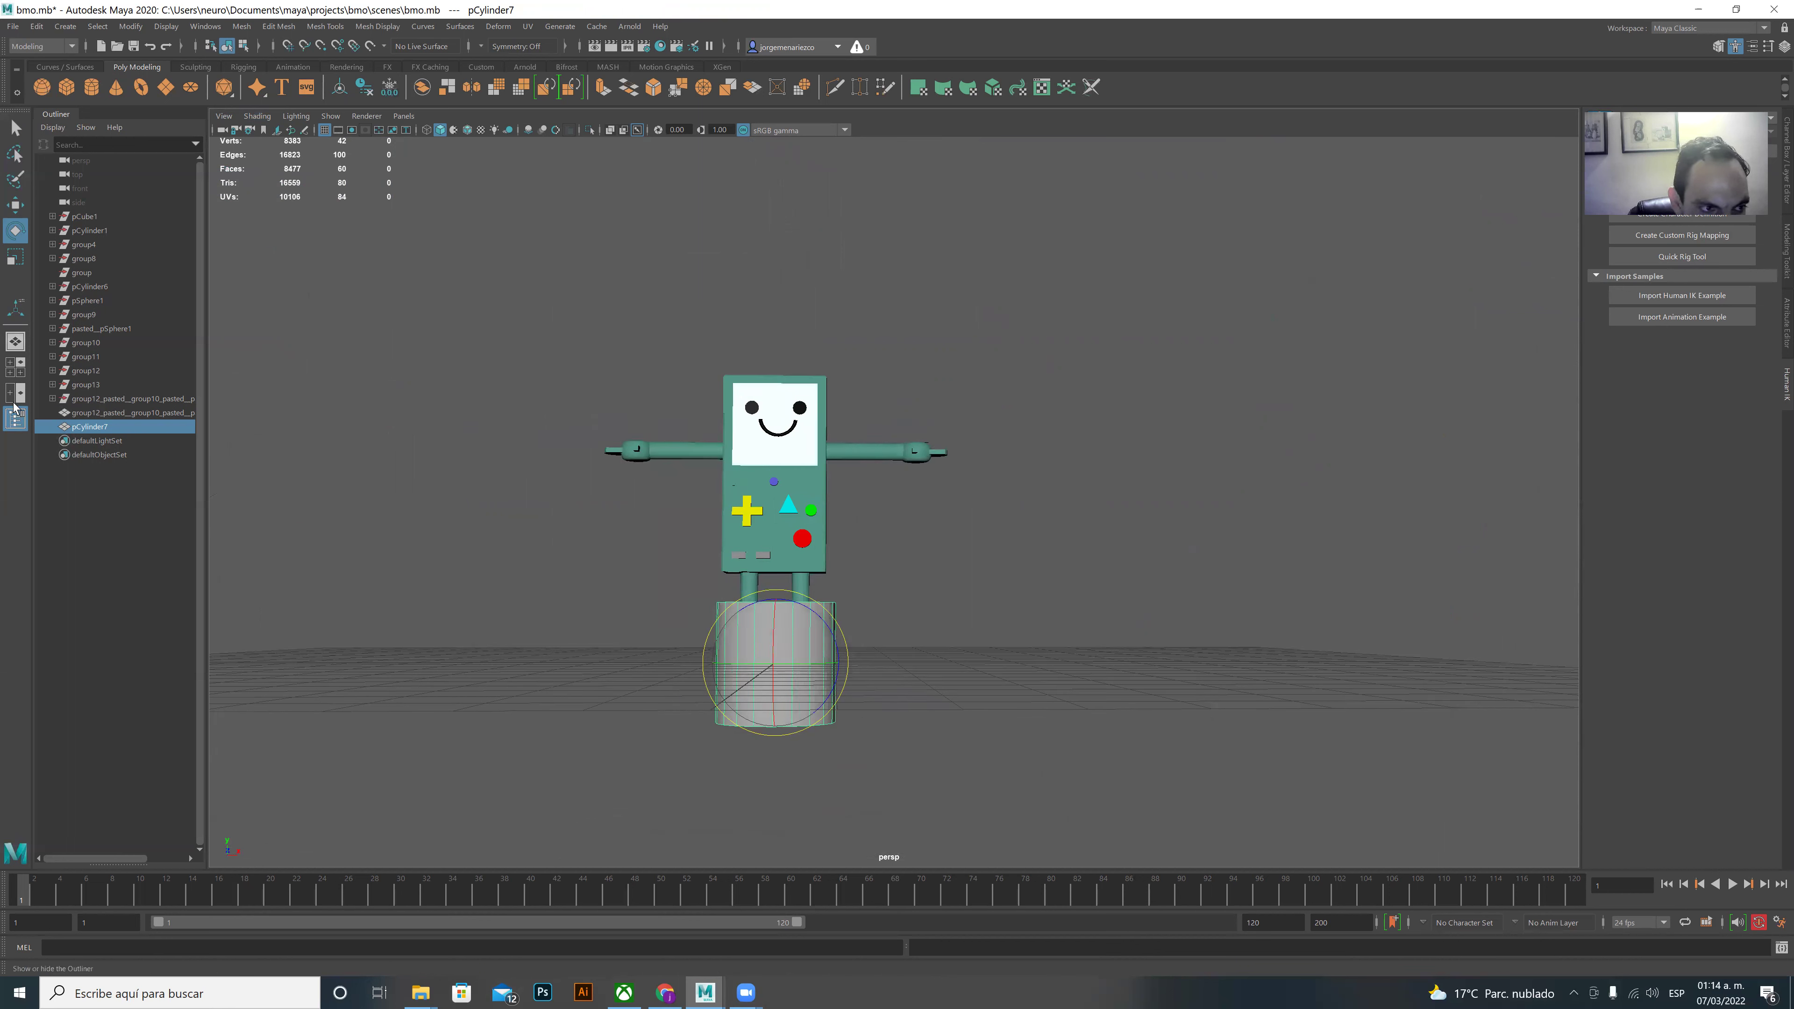
click(15, 366)
click(652, 574)
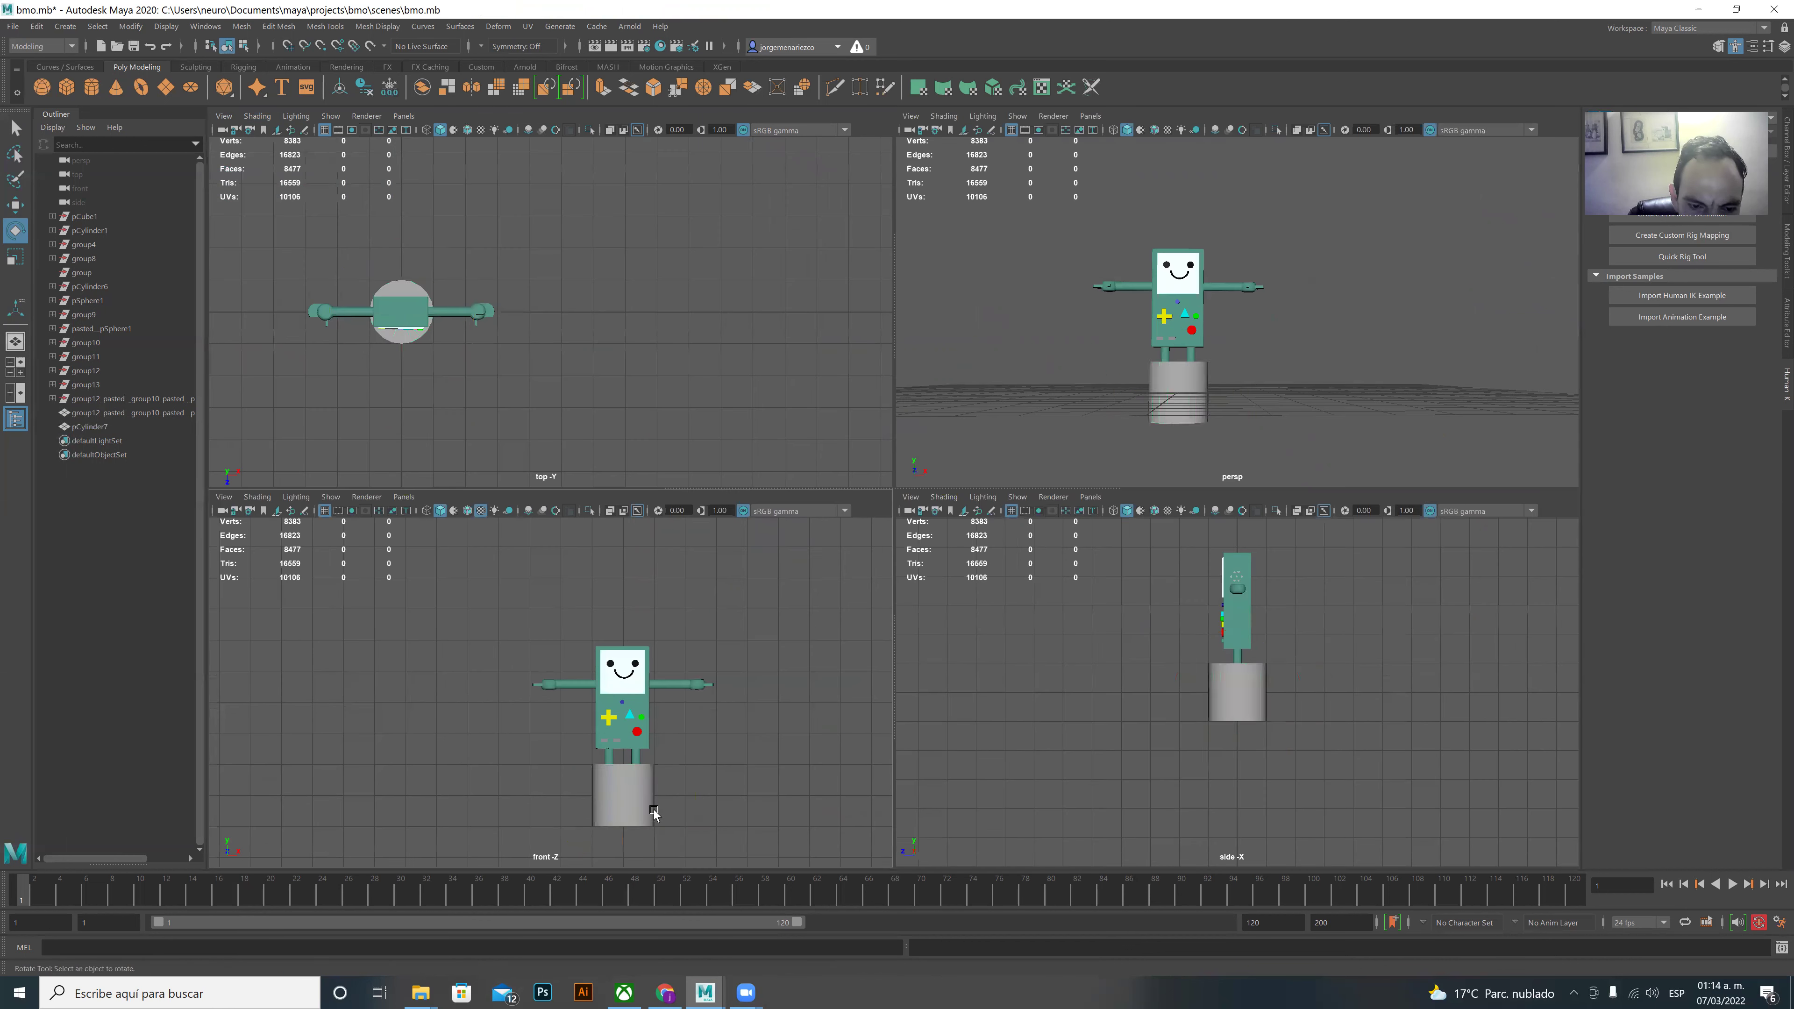
click(622, 793)
mouse_move(662, 758)
mouse_down()
mouse_move(530, 717)
mouse_move(544, 725)
mouse_up()
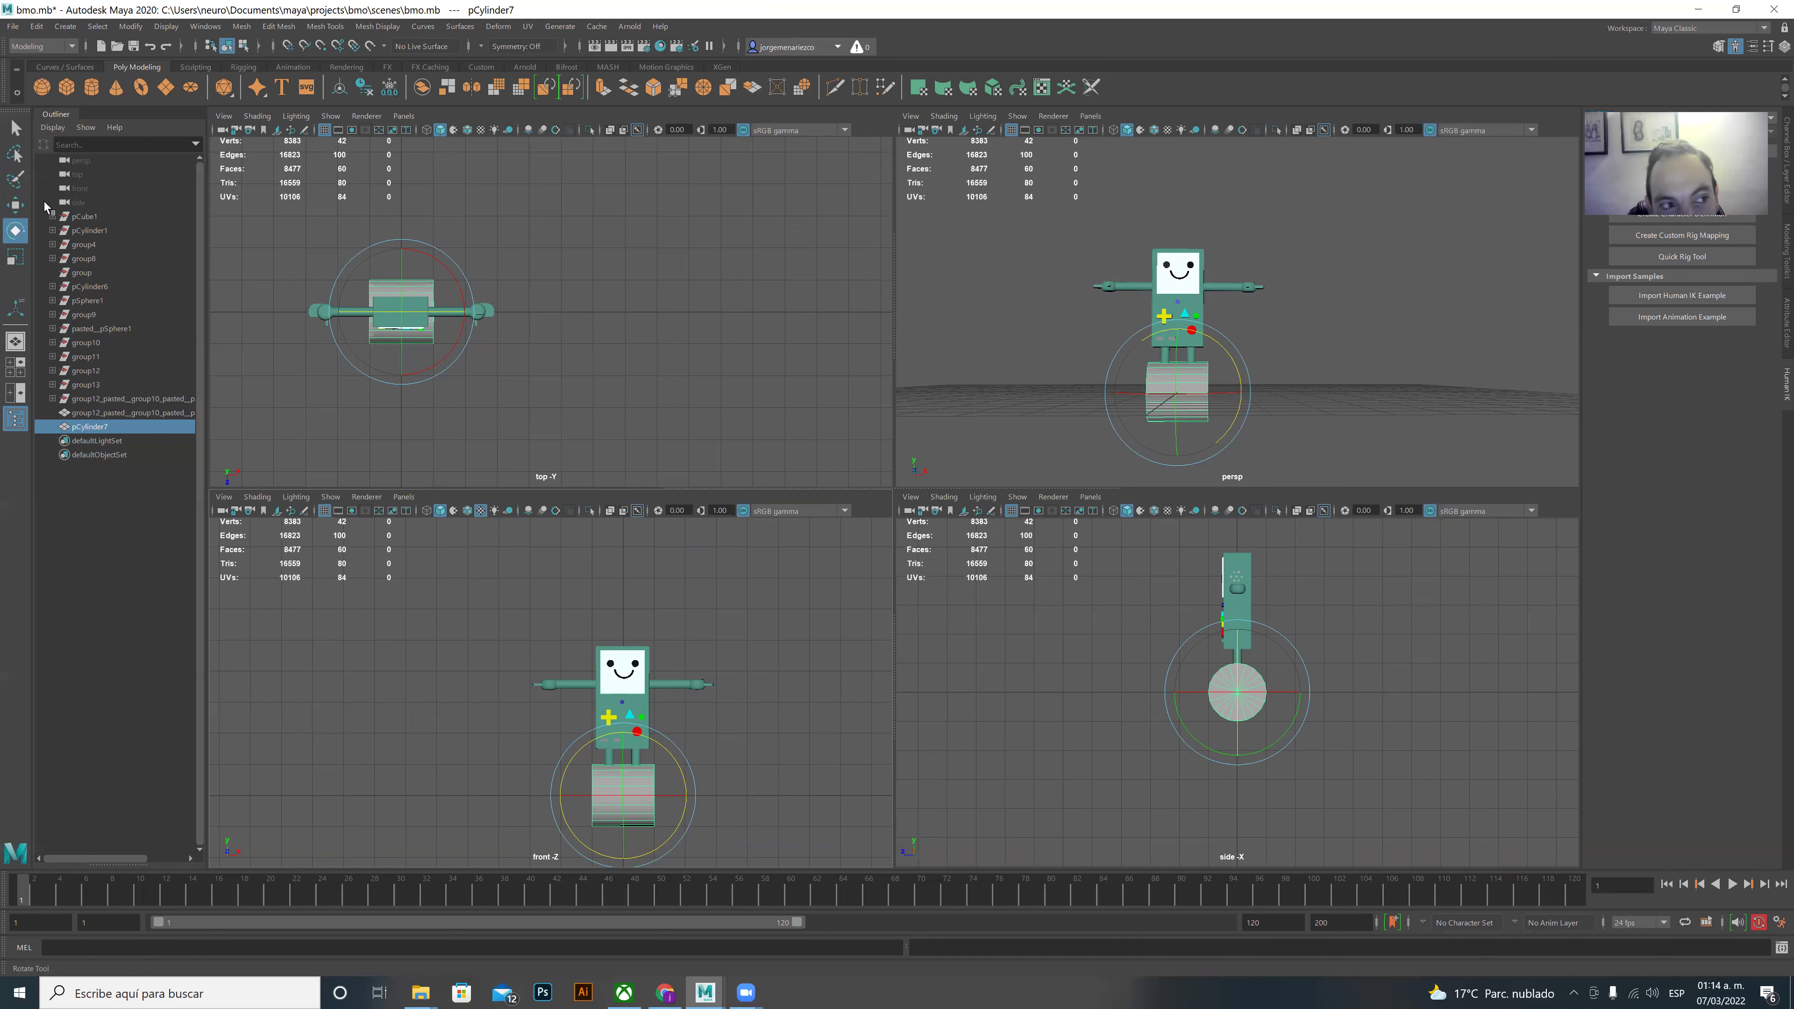
click(15, 128)
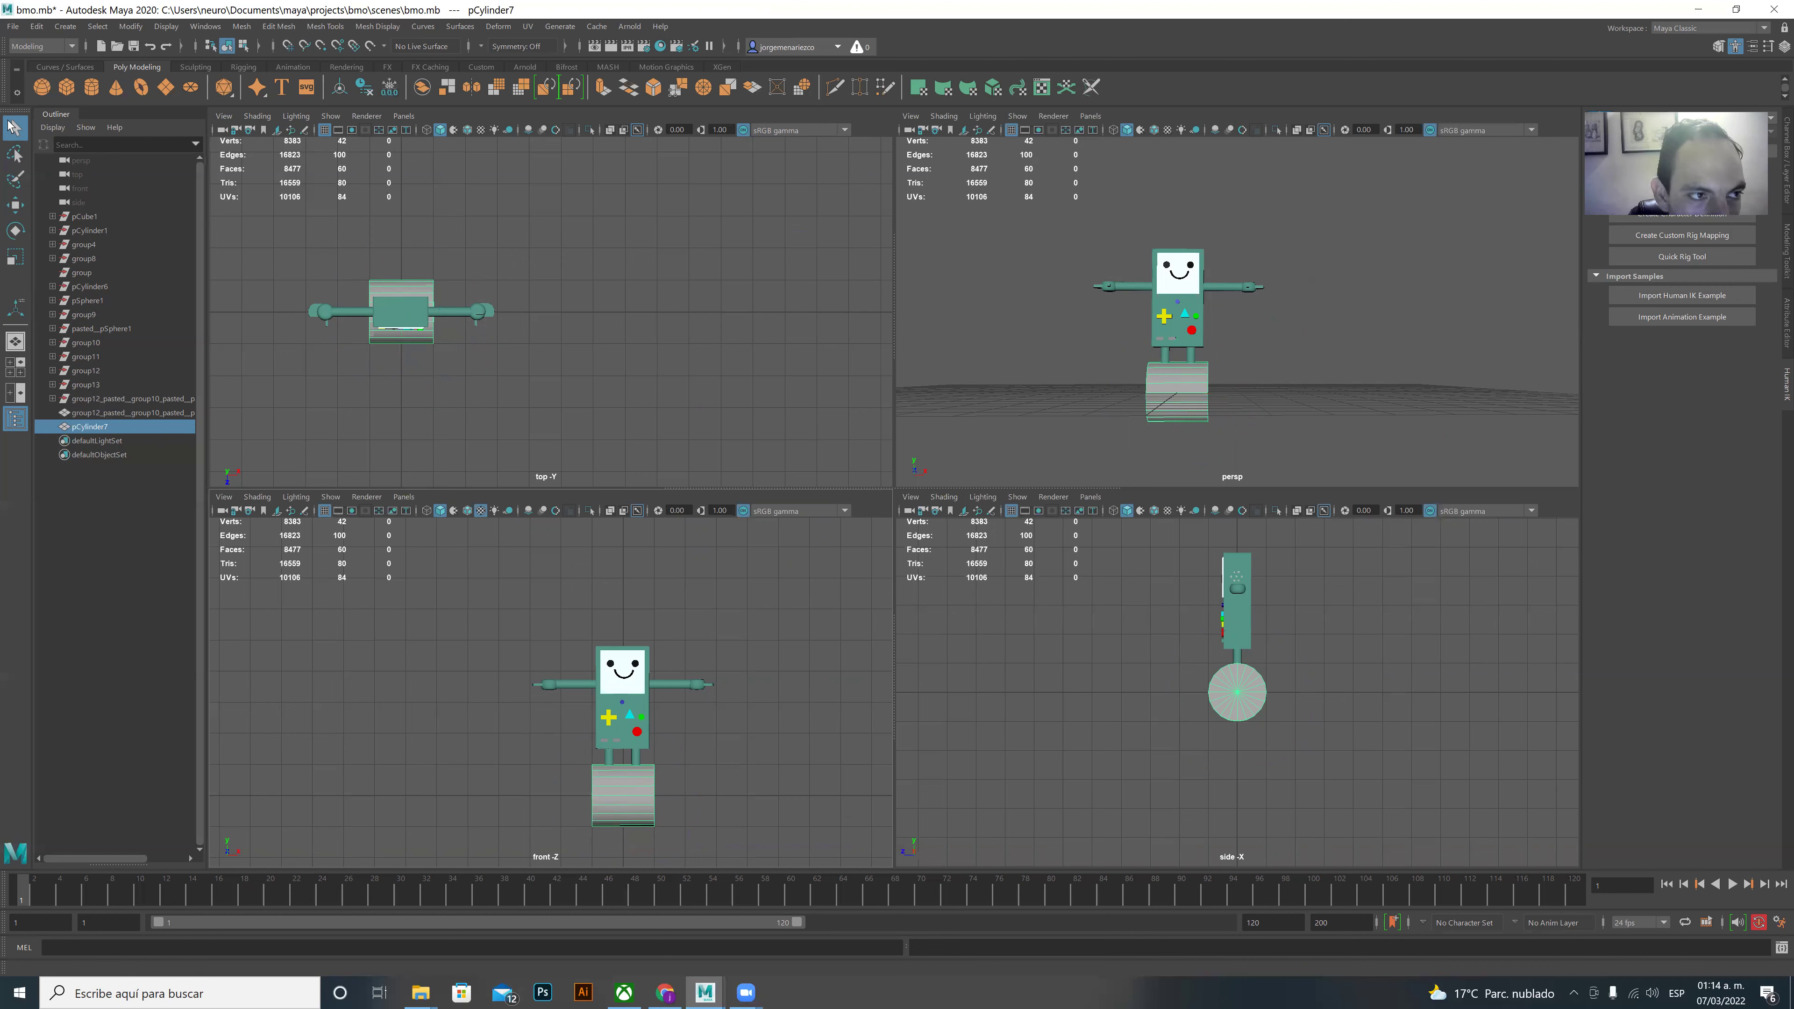
- Scale the cylinder into a long thin rod and raise it to BMO's chest height
click(15, 256)
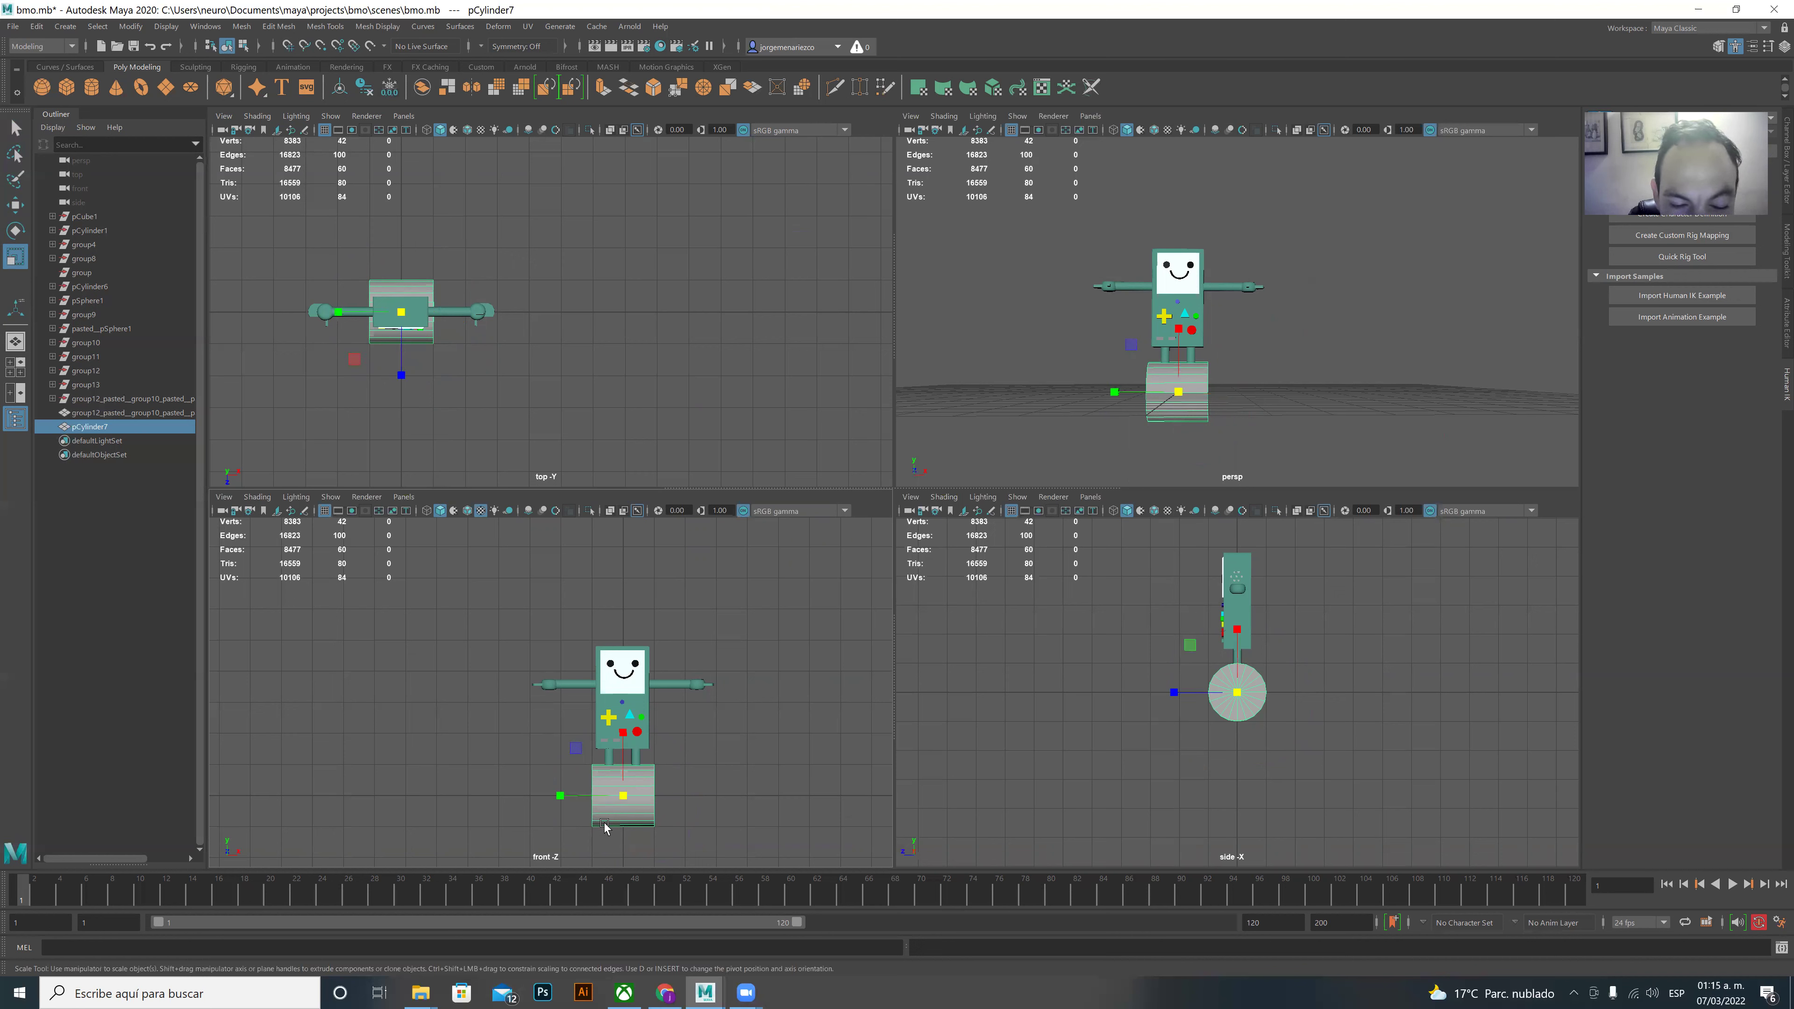
drag(623, 796, 671, 795)
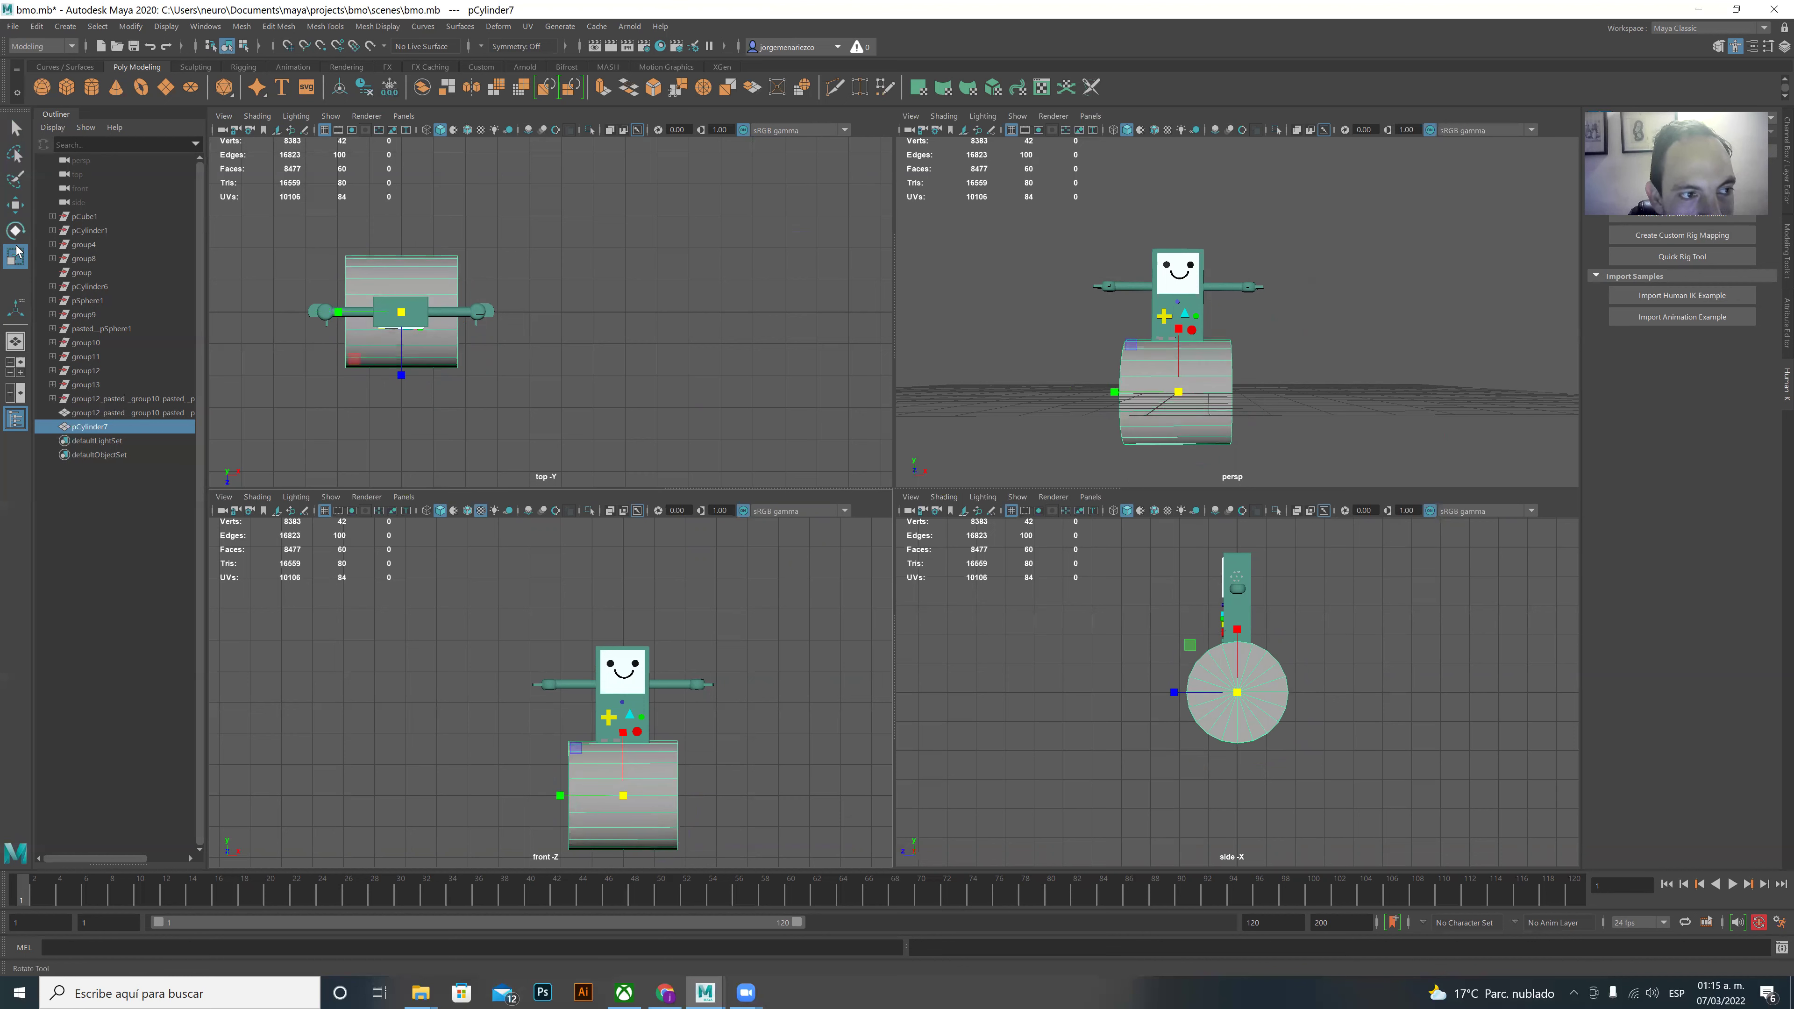
mouse_move(556, 796)
mouse_down()
mouse_move(642, 786)
mouse_move(486, 685)
mouse_up()
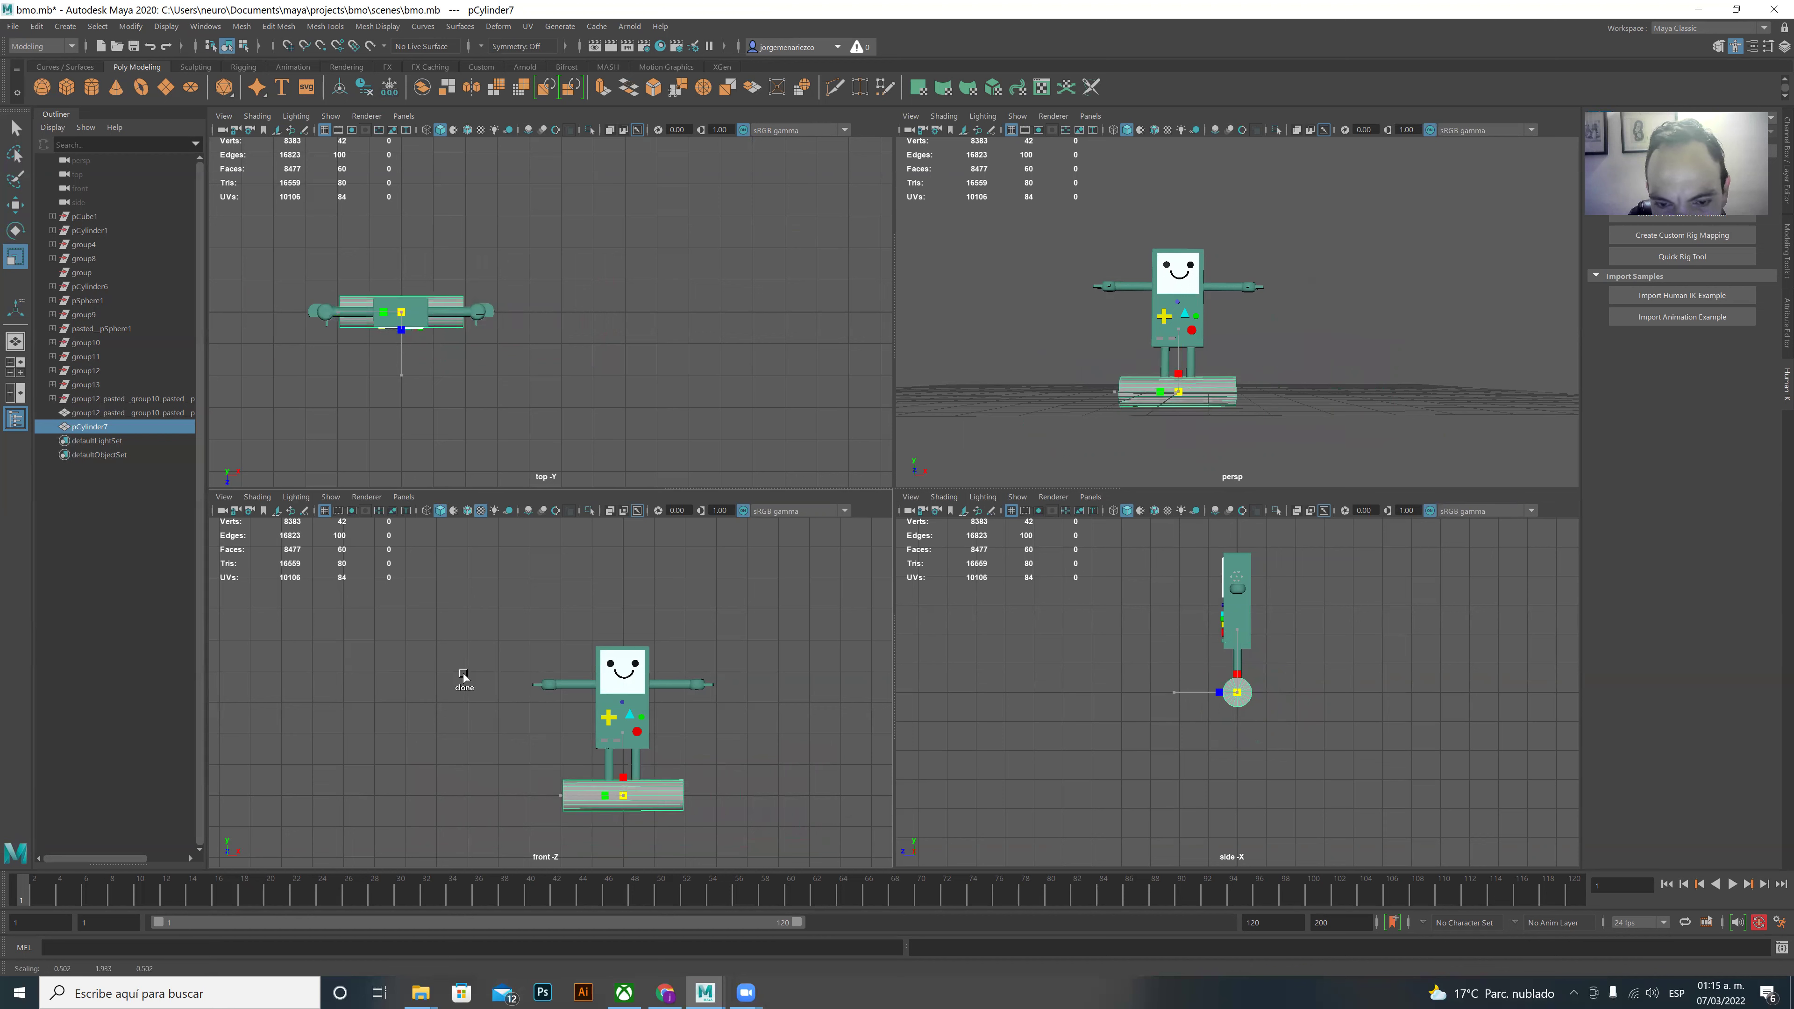
middle_drag(463, 677, 448, 676)
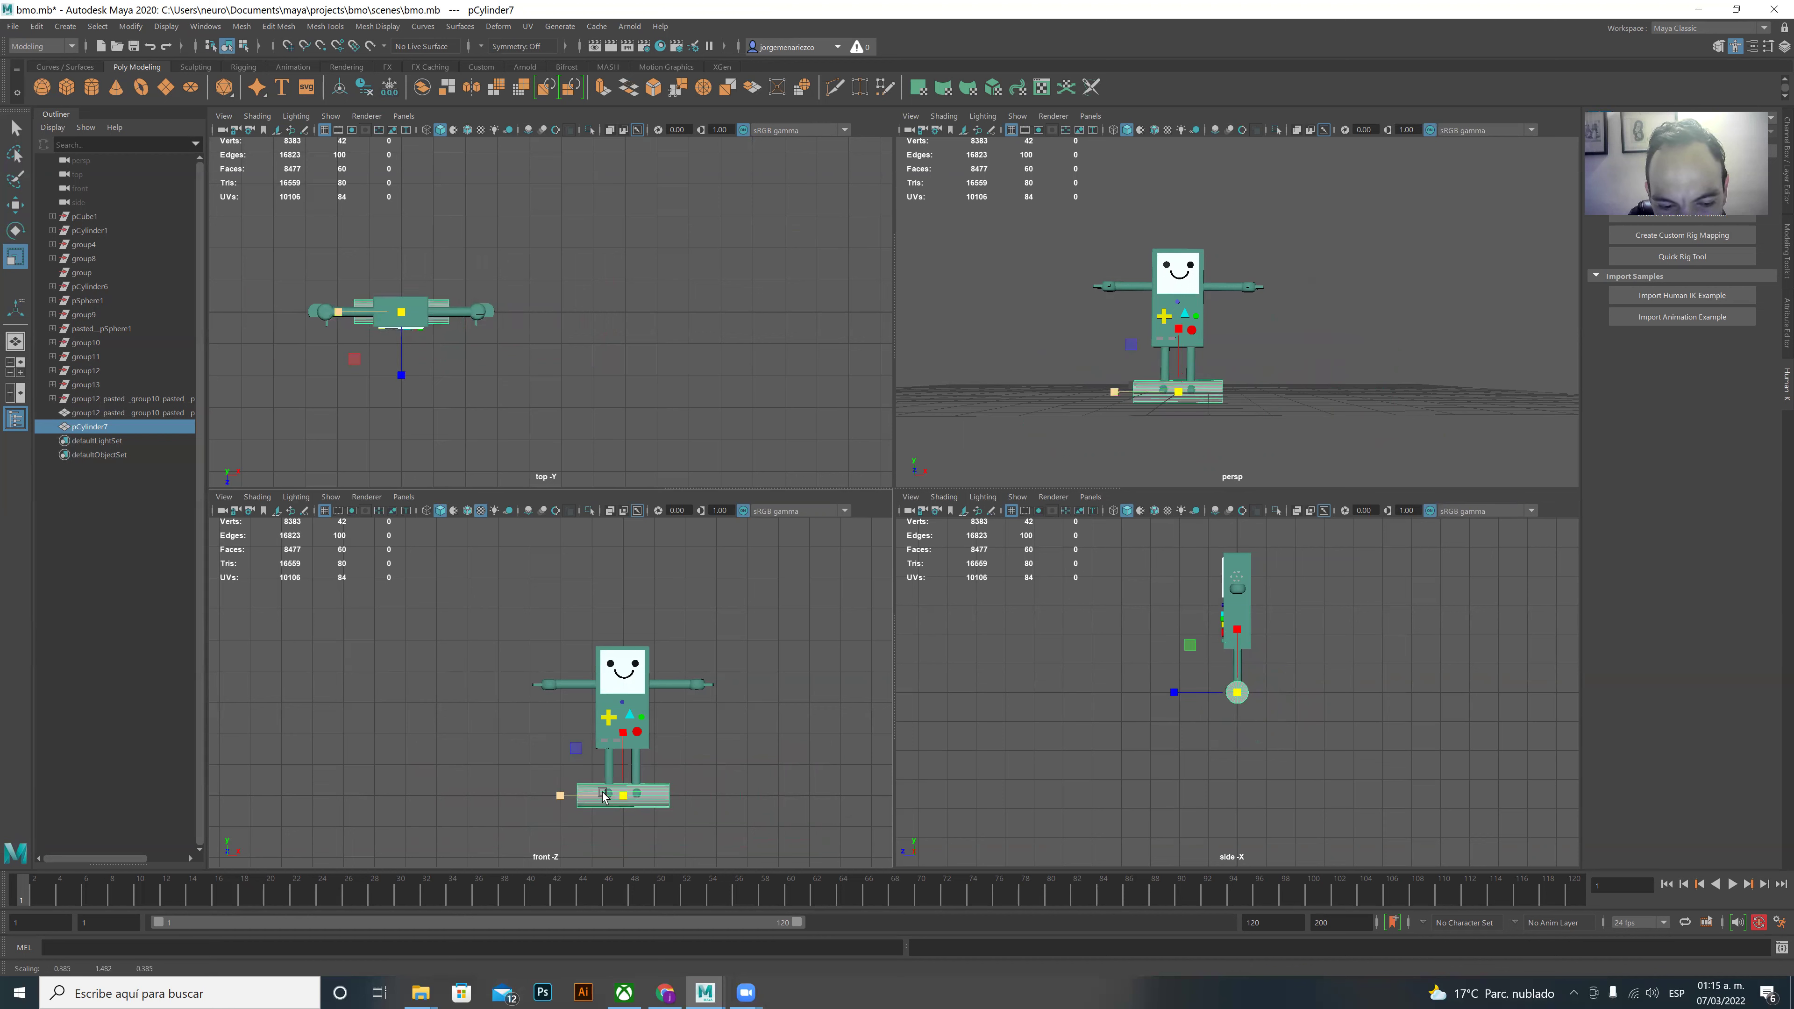
drag(604, 795, 595, 782)
key(w)
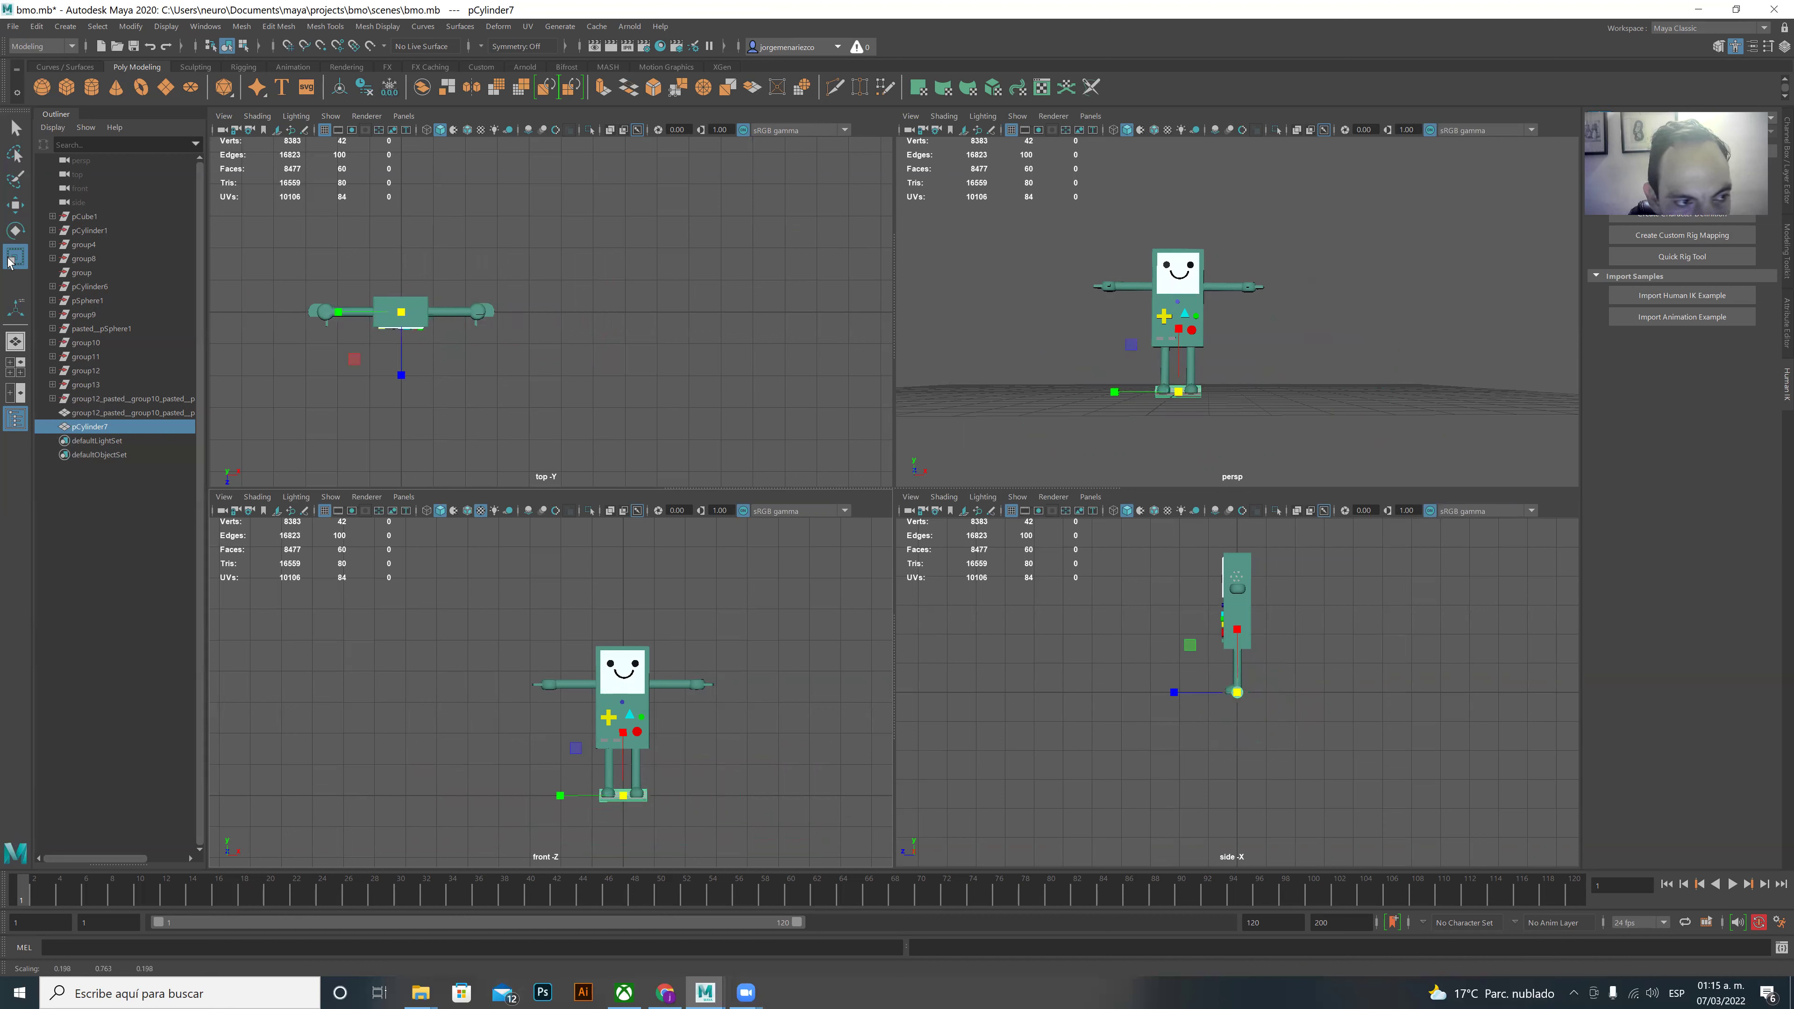
drag(625, 731, 689, 634)
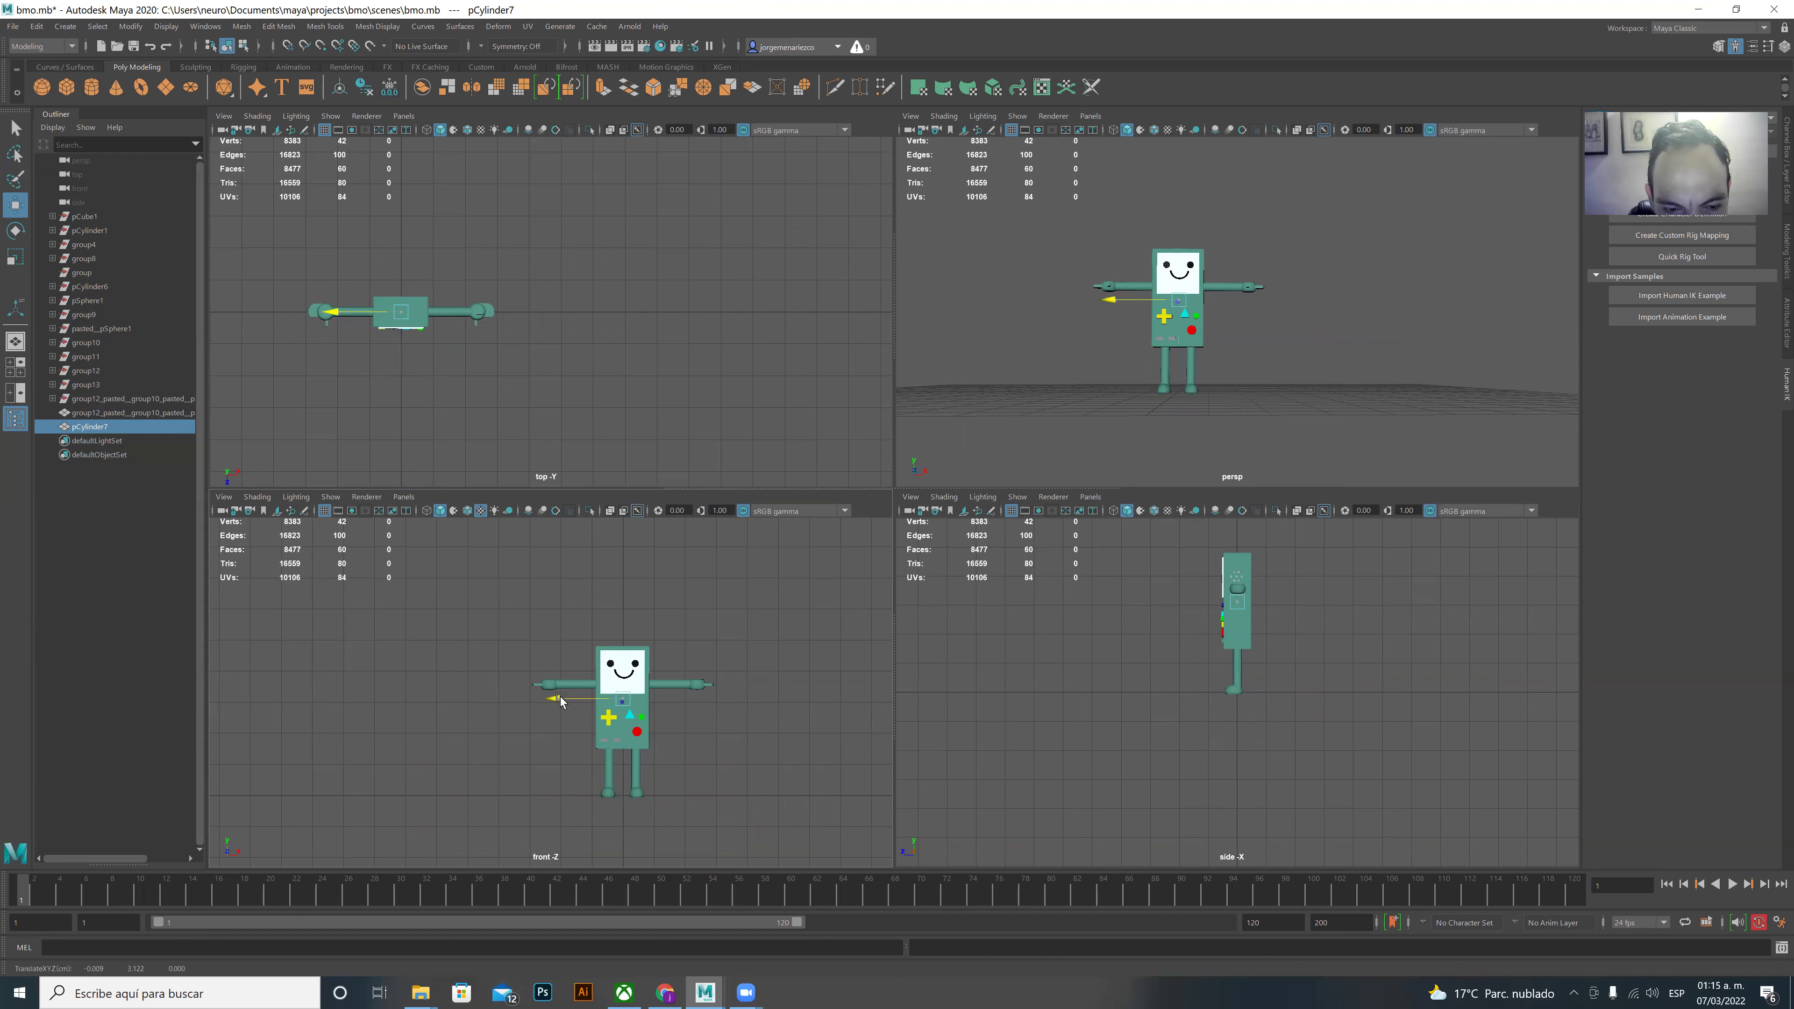
- Slide the cylinder out to the right and maximize the front view panel
drag(579, 709, 725, 707)
scroll(773, 710, up, 4)
scroll(774, 710, up, 2)
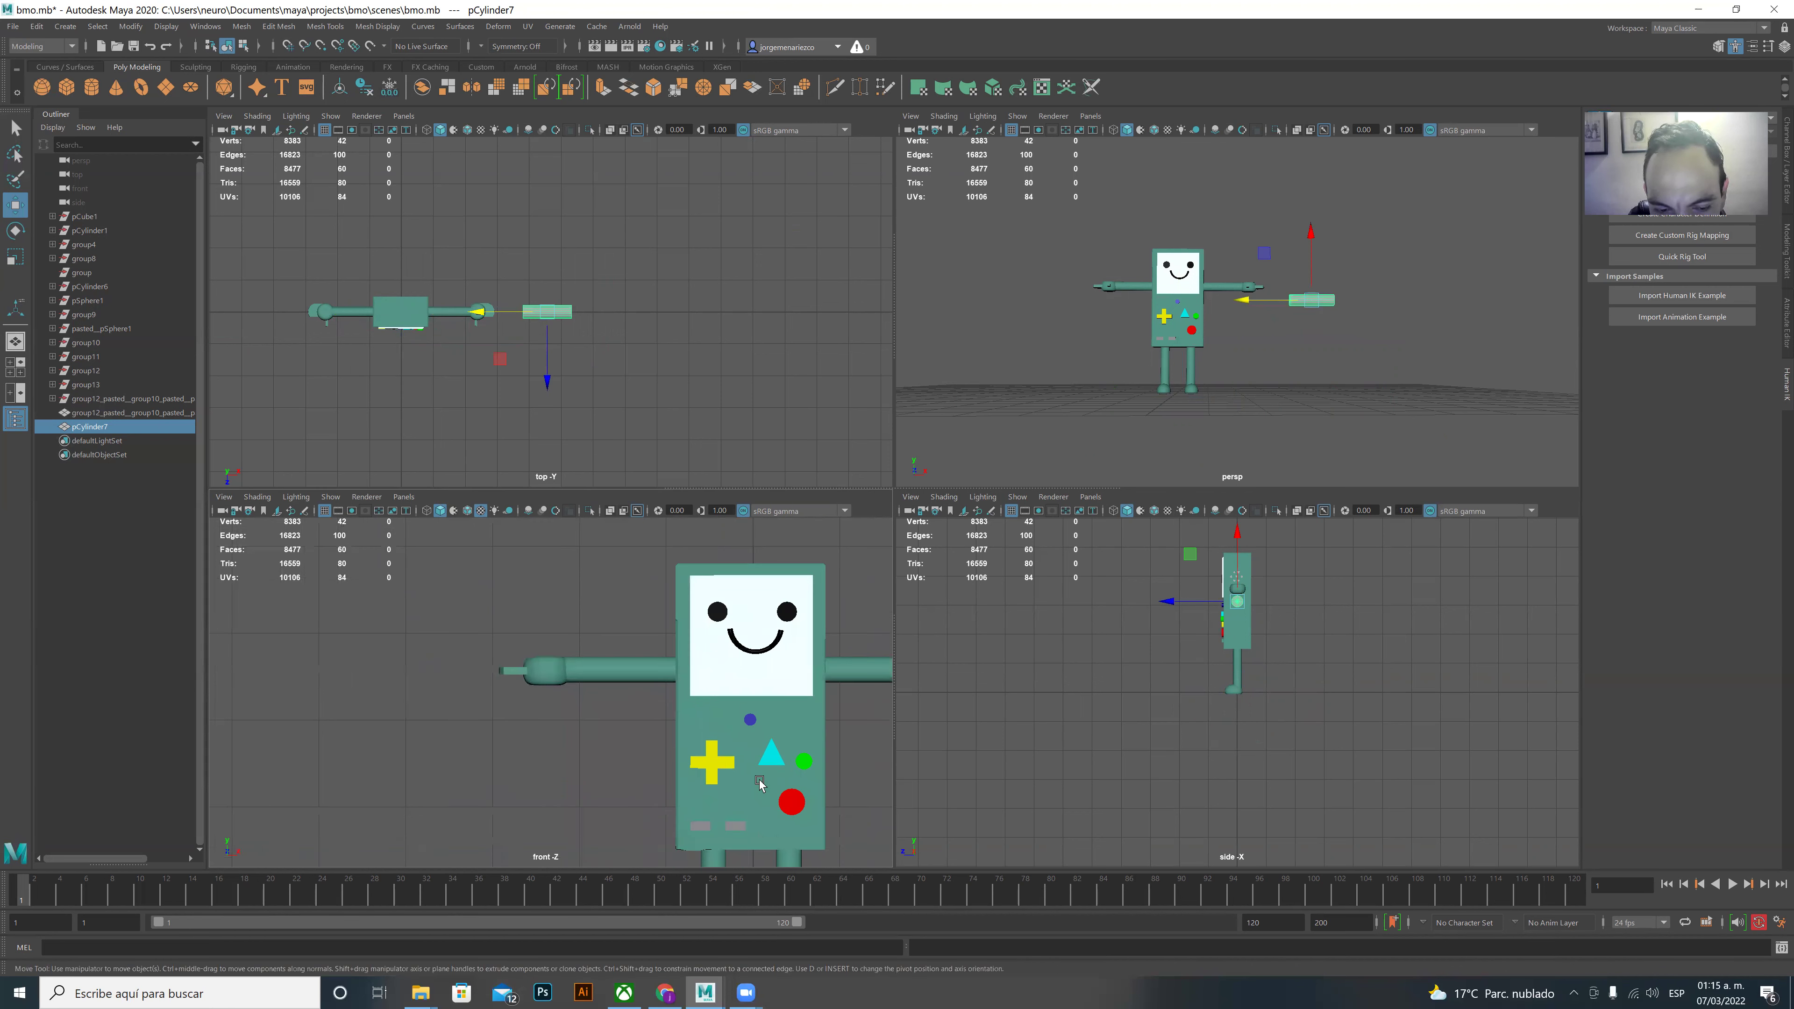
mouse_move(559, 932)
mouse_down()
mouse_move(629, 936)
mouse_move(602, 921)
mouse_up()
scroll(650, 759, down, 3)
key(space)
key(space)
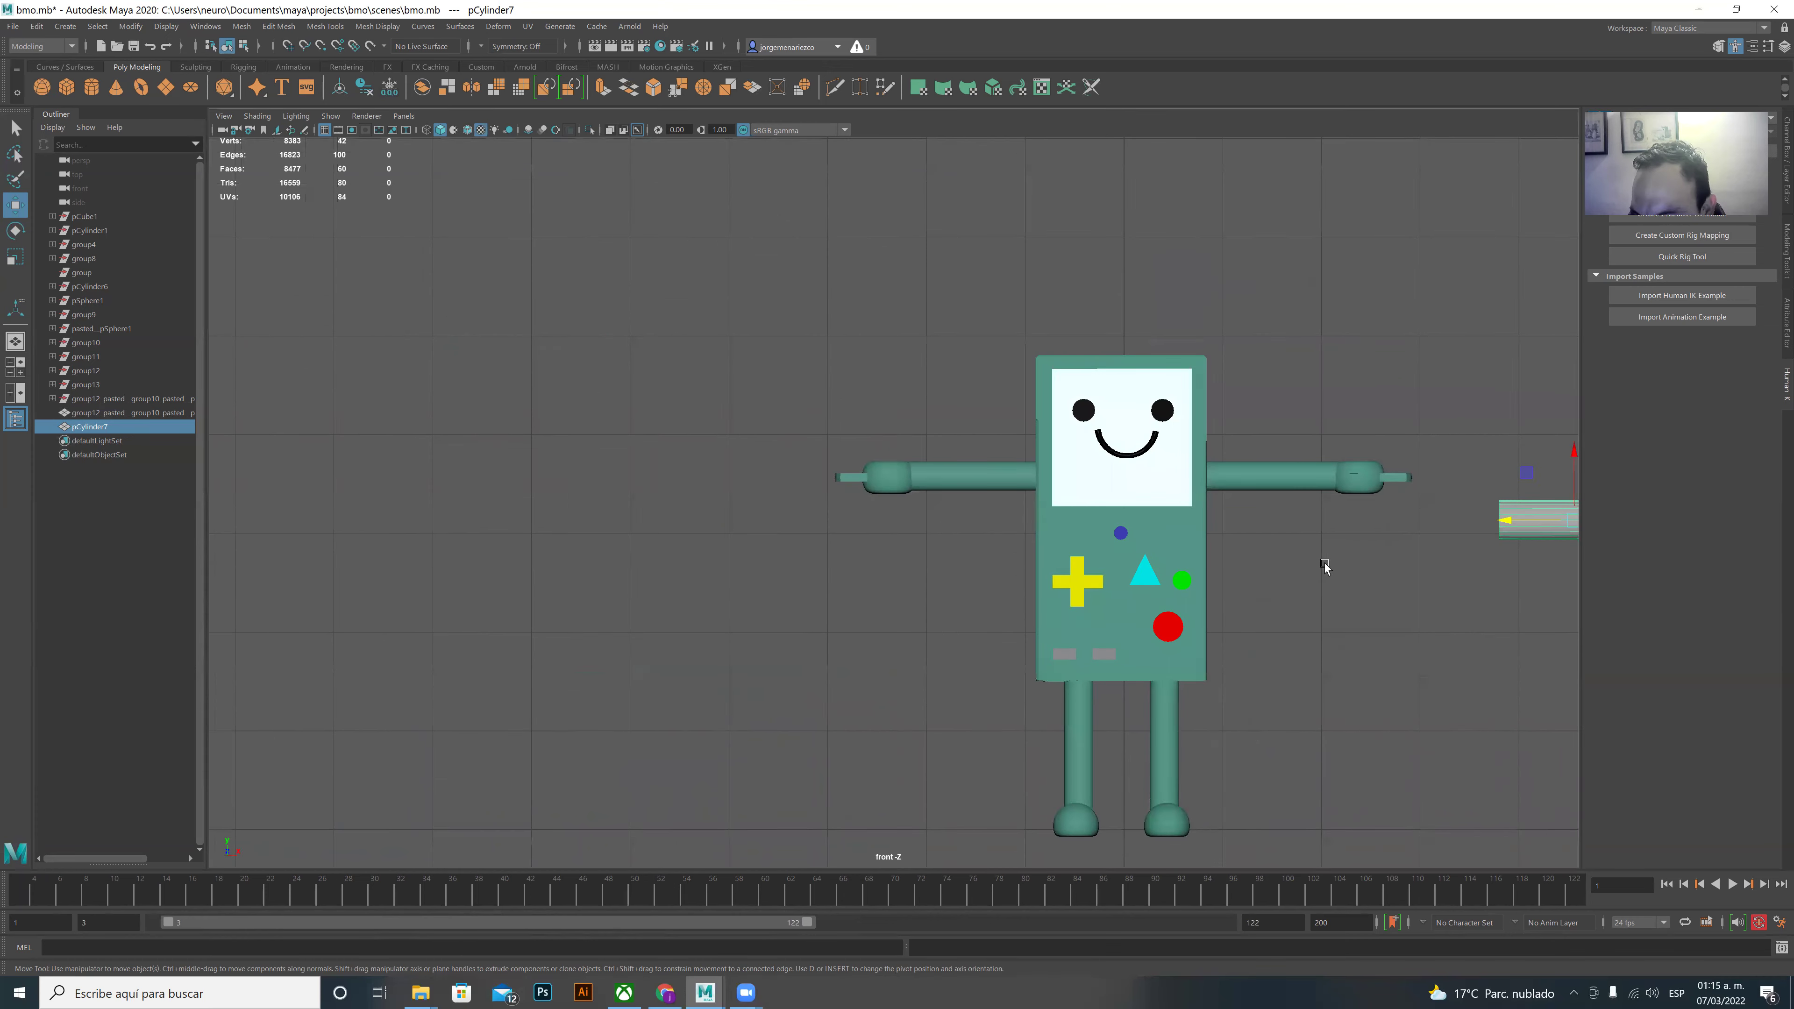
key(space)
key(space)
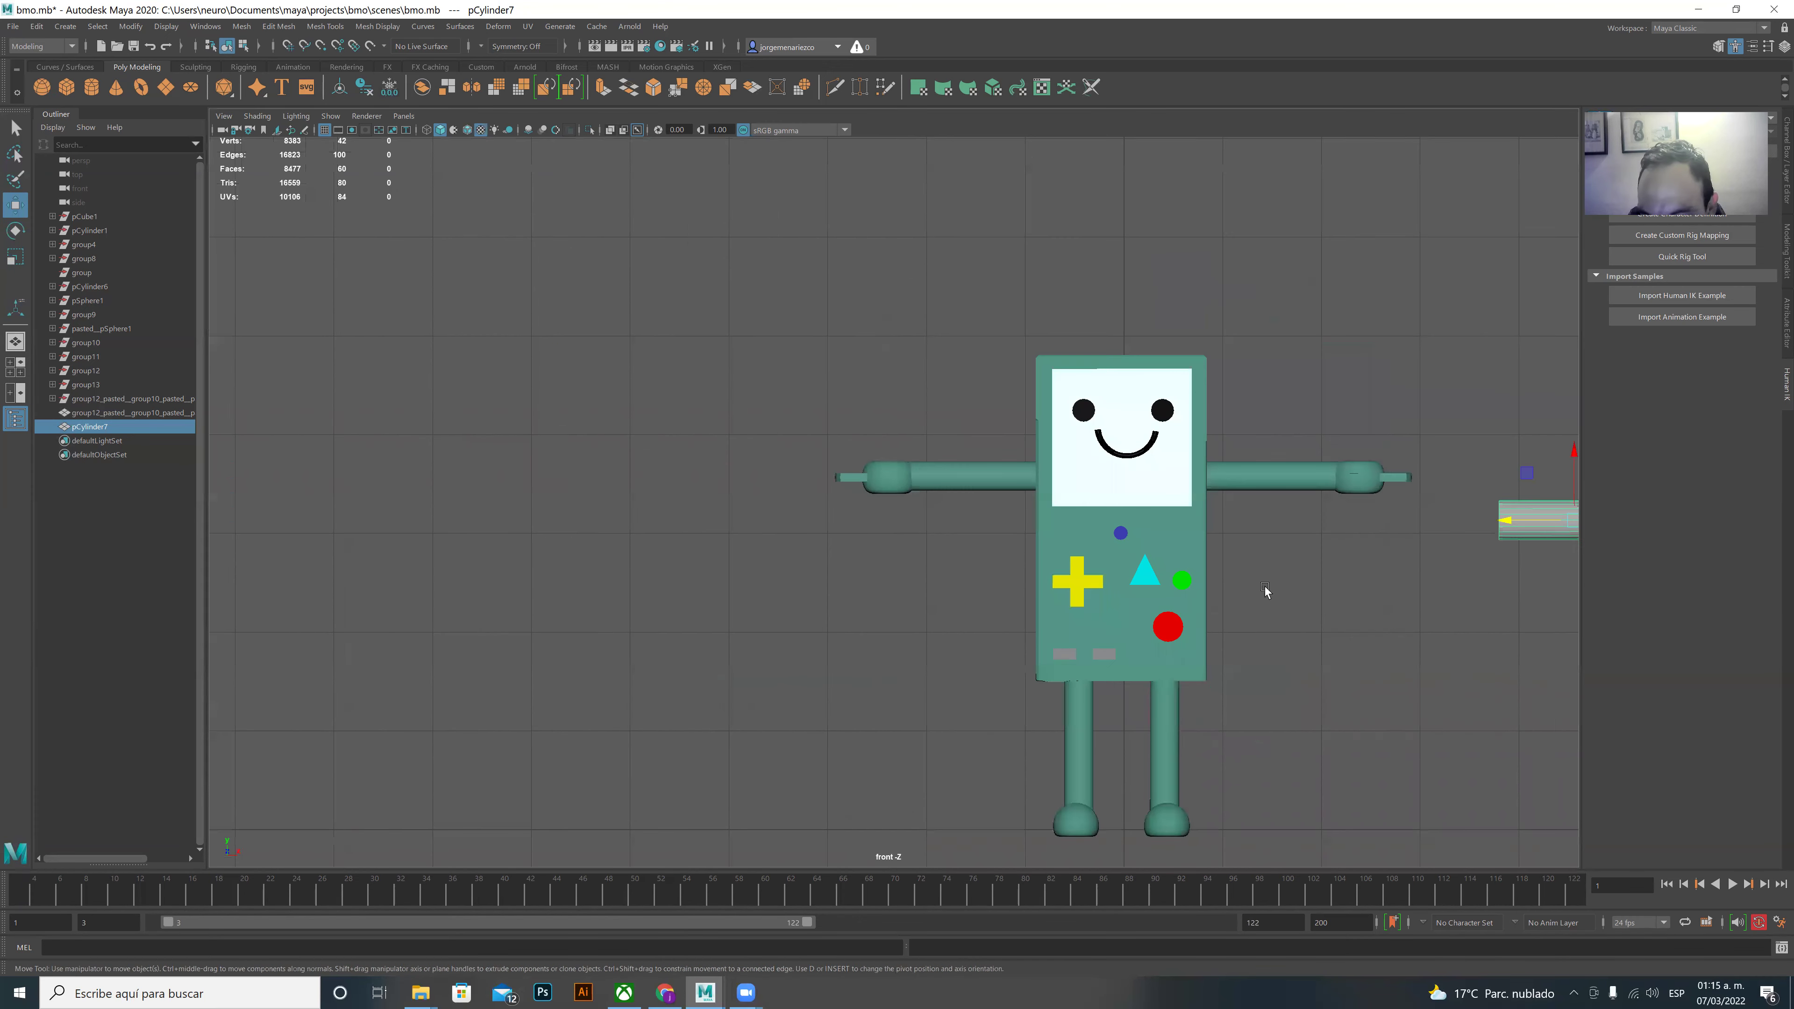
- Move the cylinder against BMO's right side under the arm and scale it slimmer
middle_drag(1302, 609, 1265, 612)
alt+drag(1287, 612, 1233, 612)
mouse_move(1341, 647)
alt+middle_down()
mouse_move(1417, 621)
mouse_move(1065, 588)
mouse_move(833, 622)
alt+middle_up()
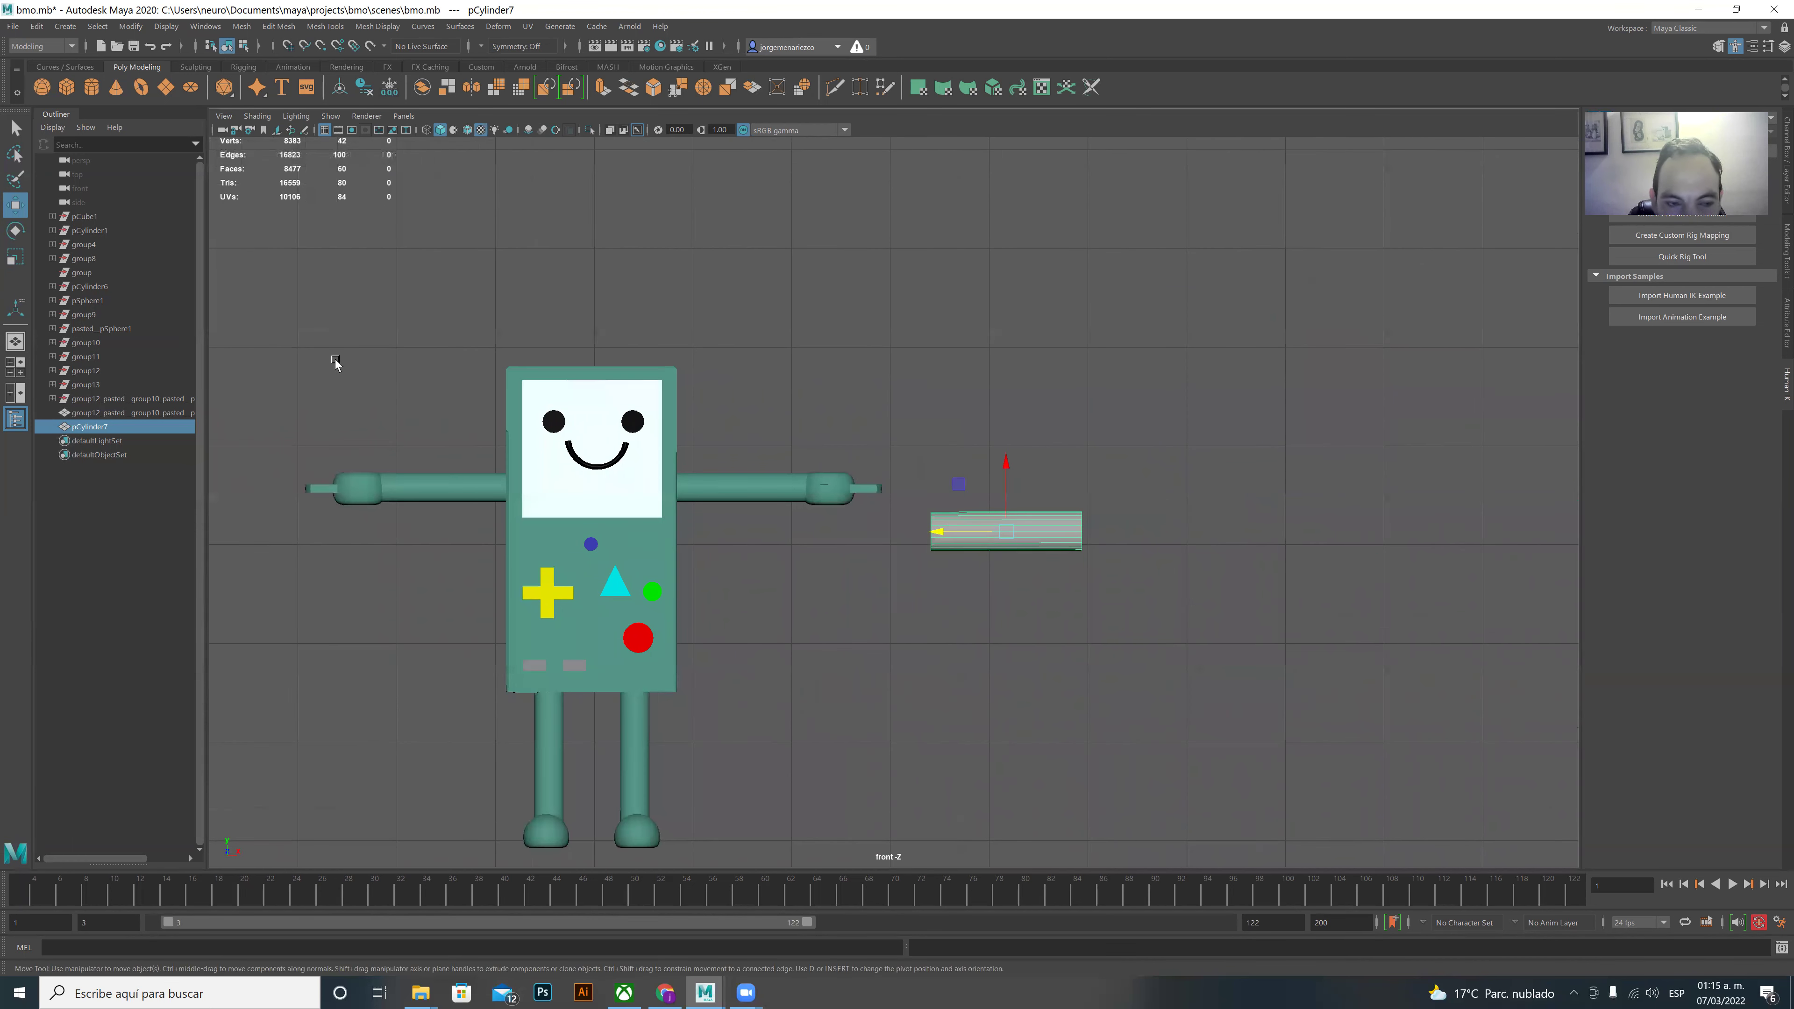
middle_drag(938, 537, 692, 517)
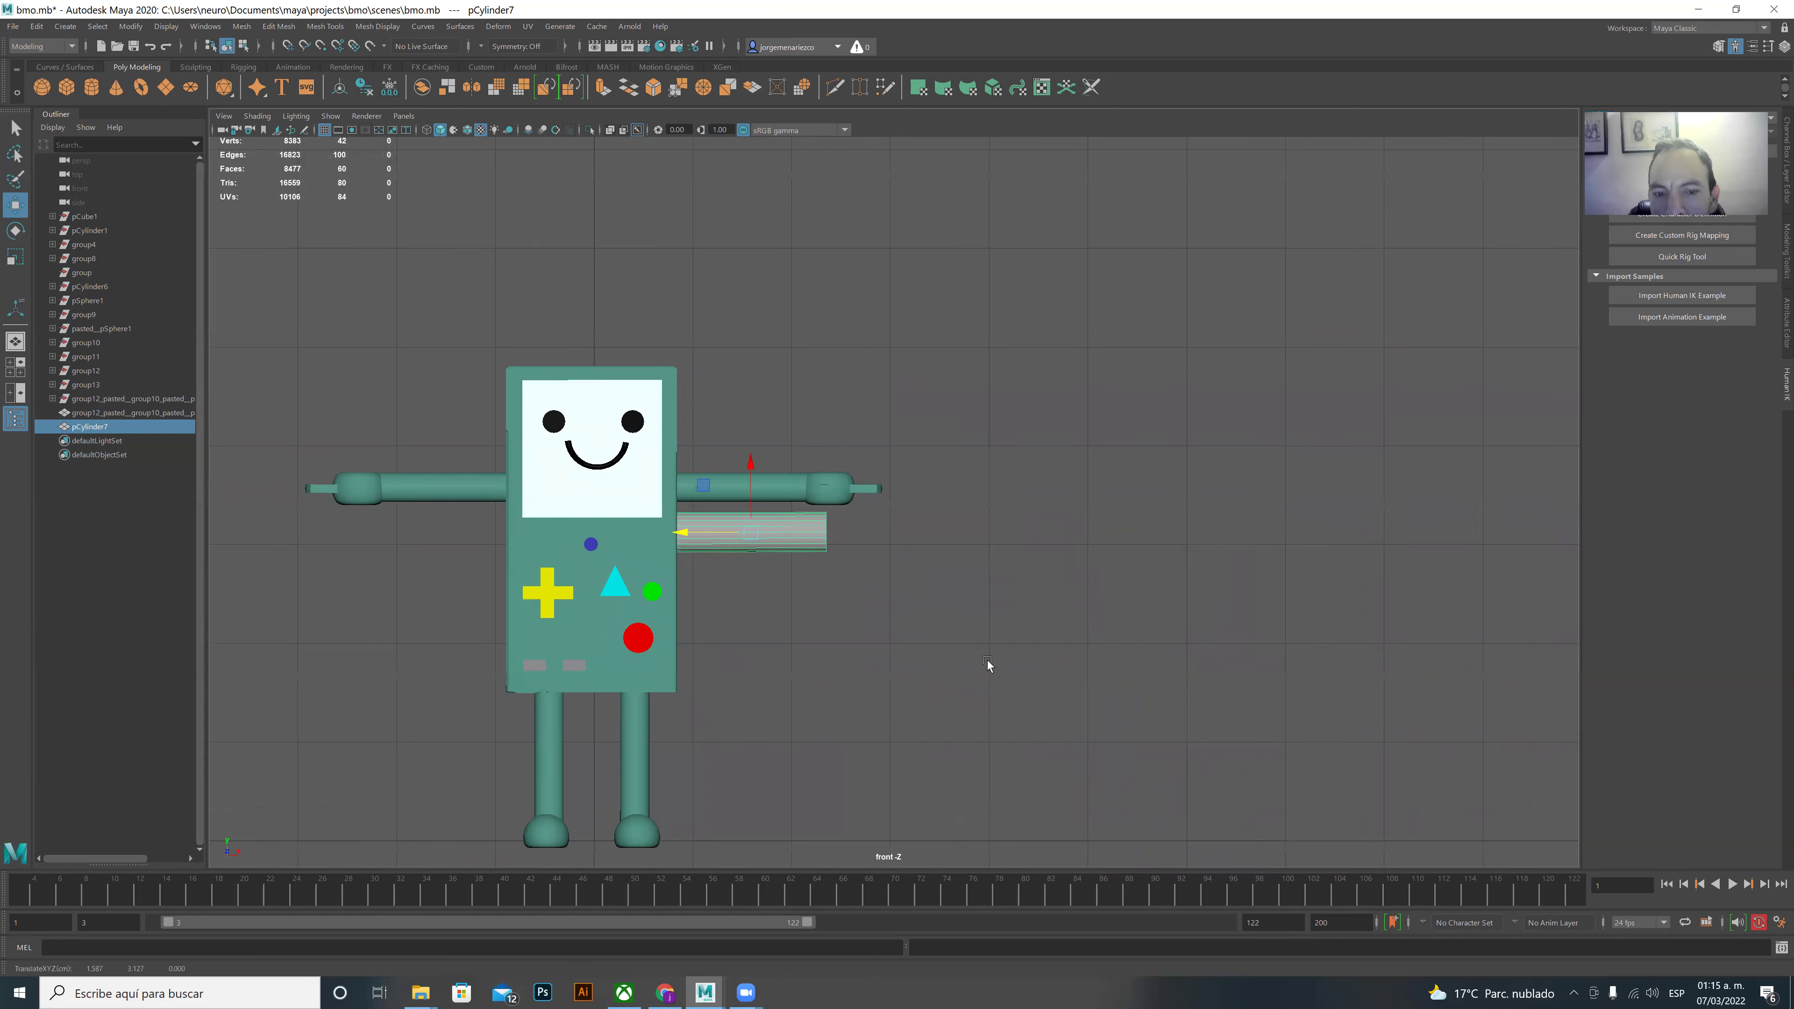
click(14, 257)
drag(753, 537, 675, 539)
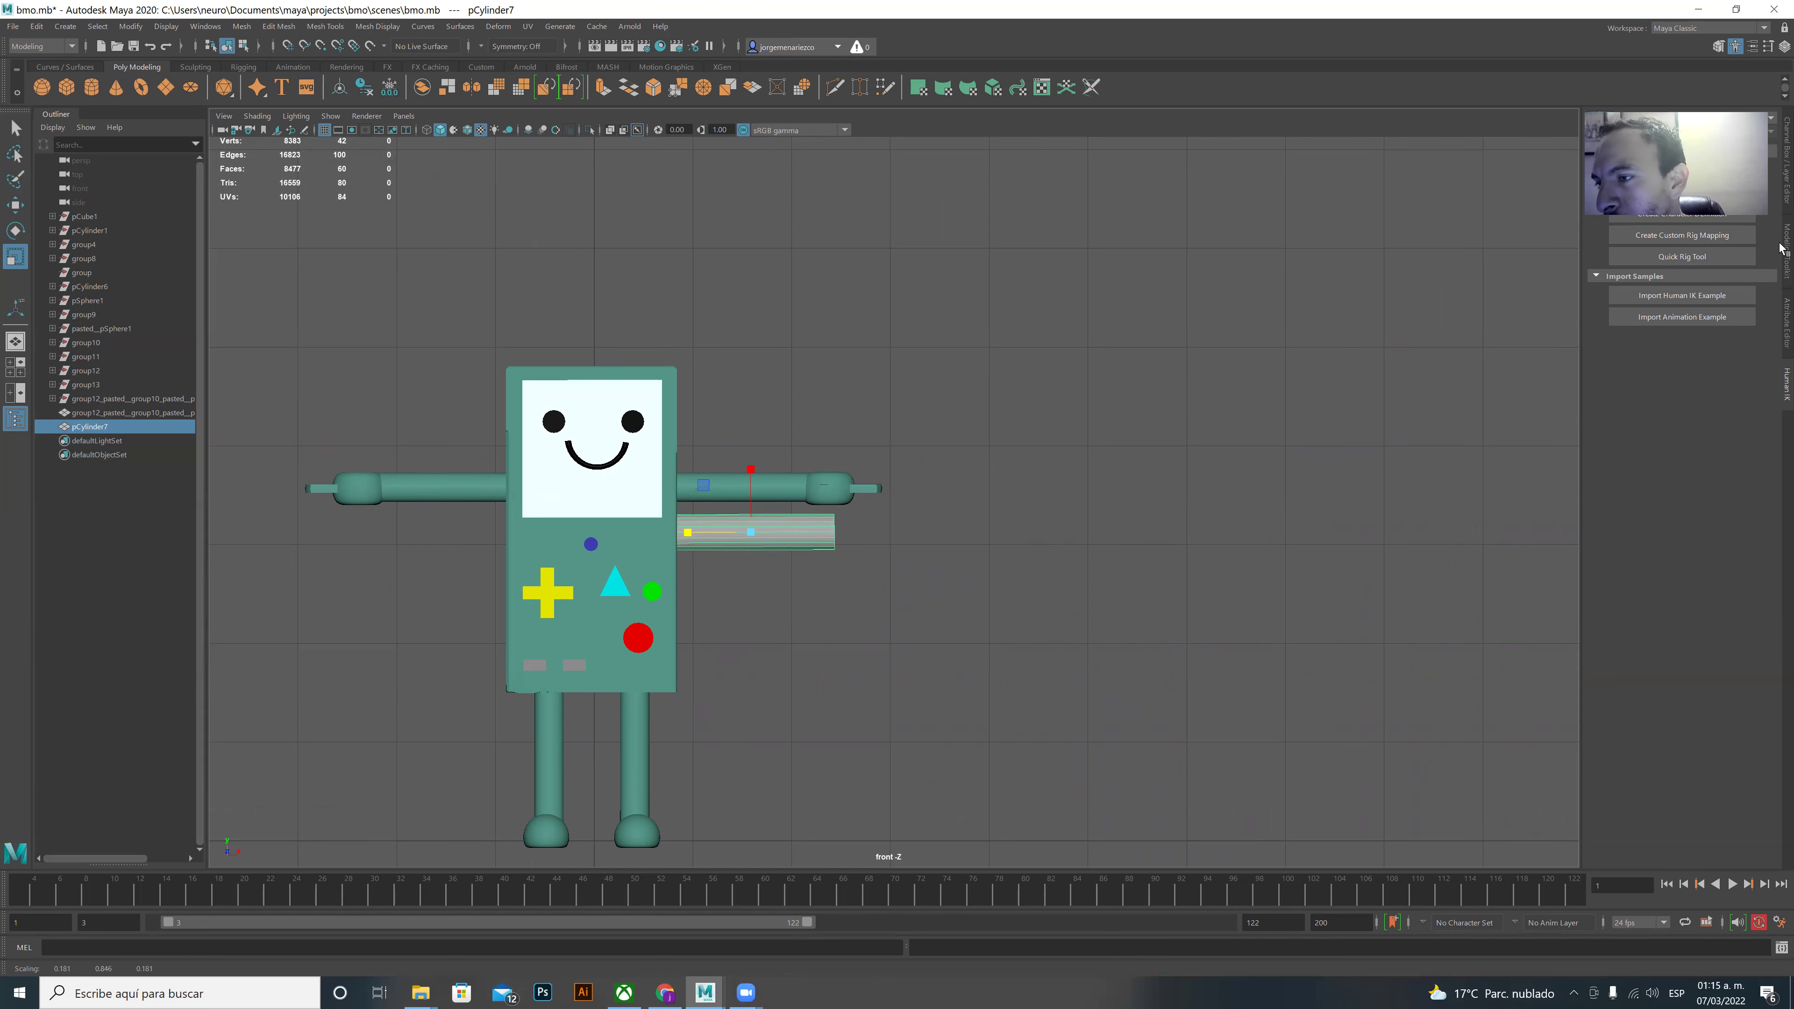
- Set polyCylinder2's Subdivisions Height to 20 in the Channel Box, undoing an accidental stretch
click(1781, 161)
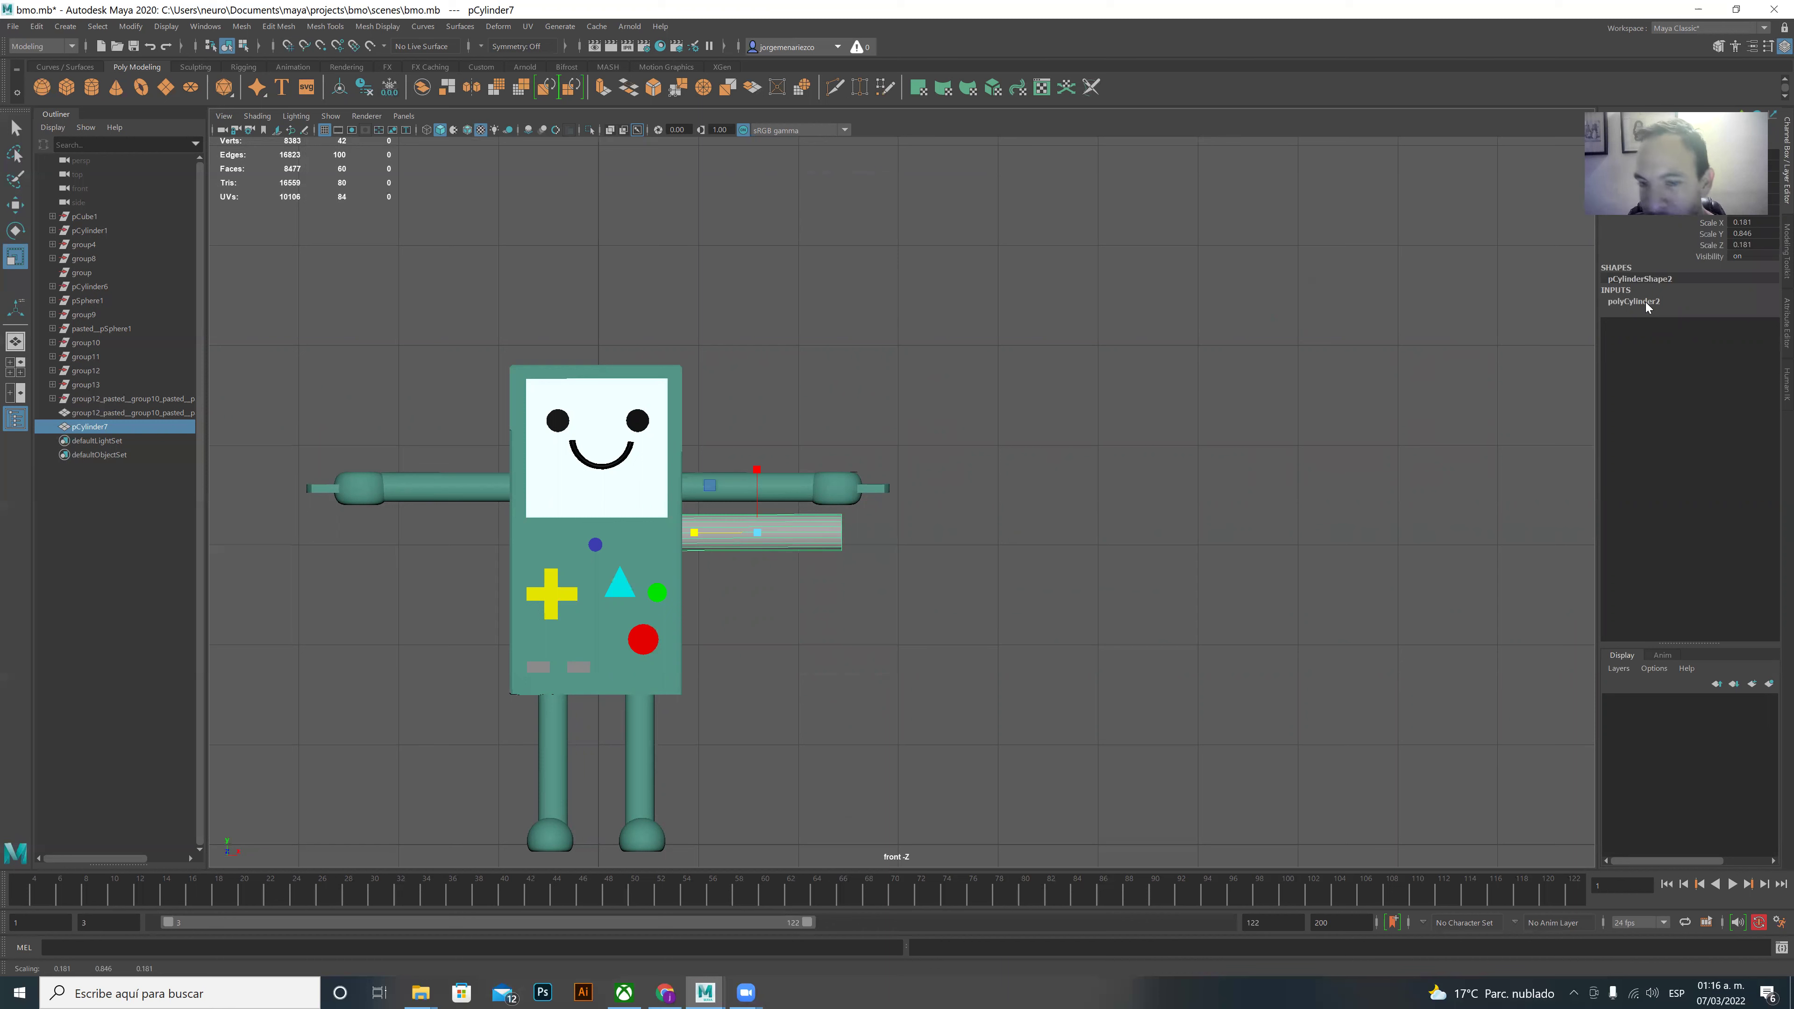
click(1646, 302)
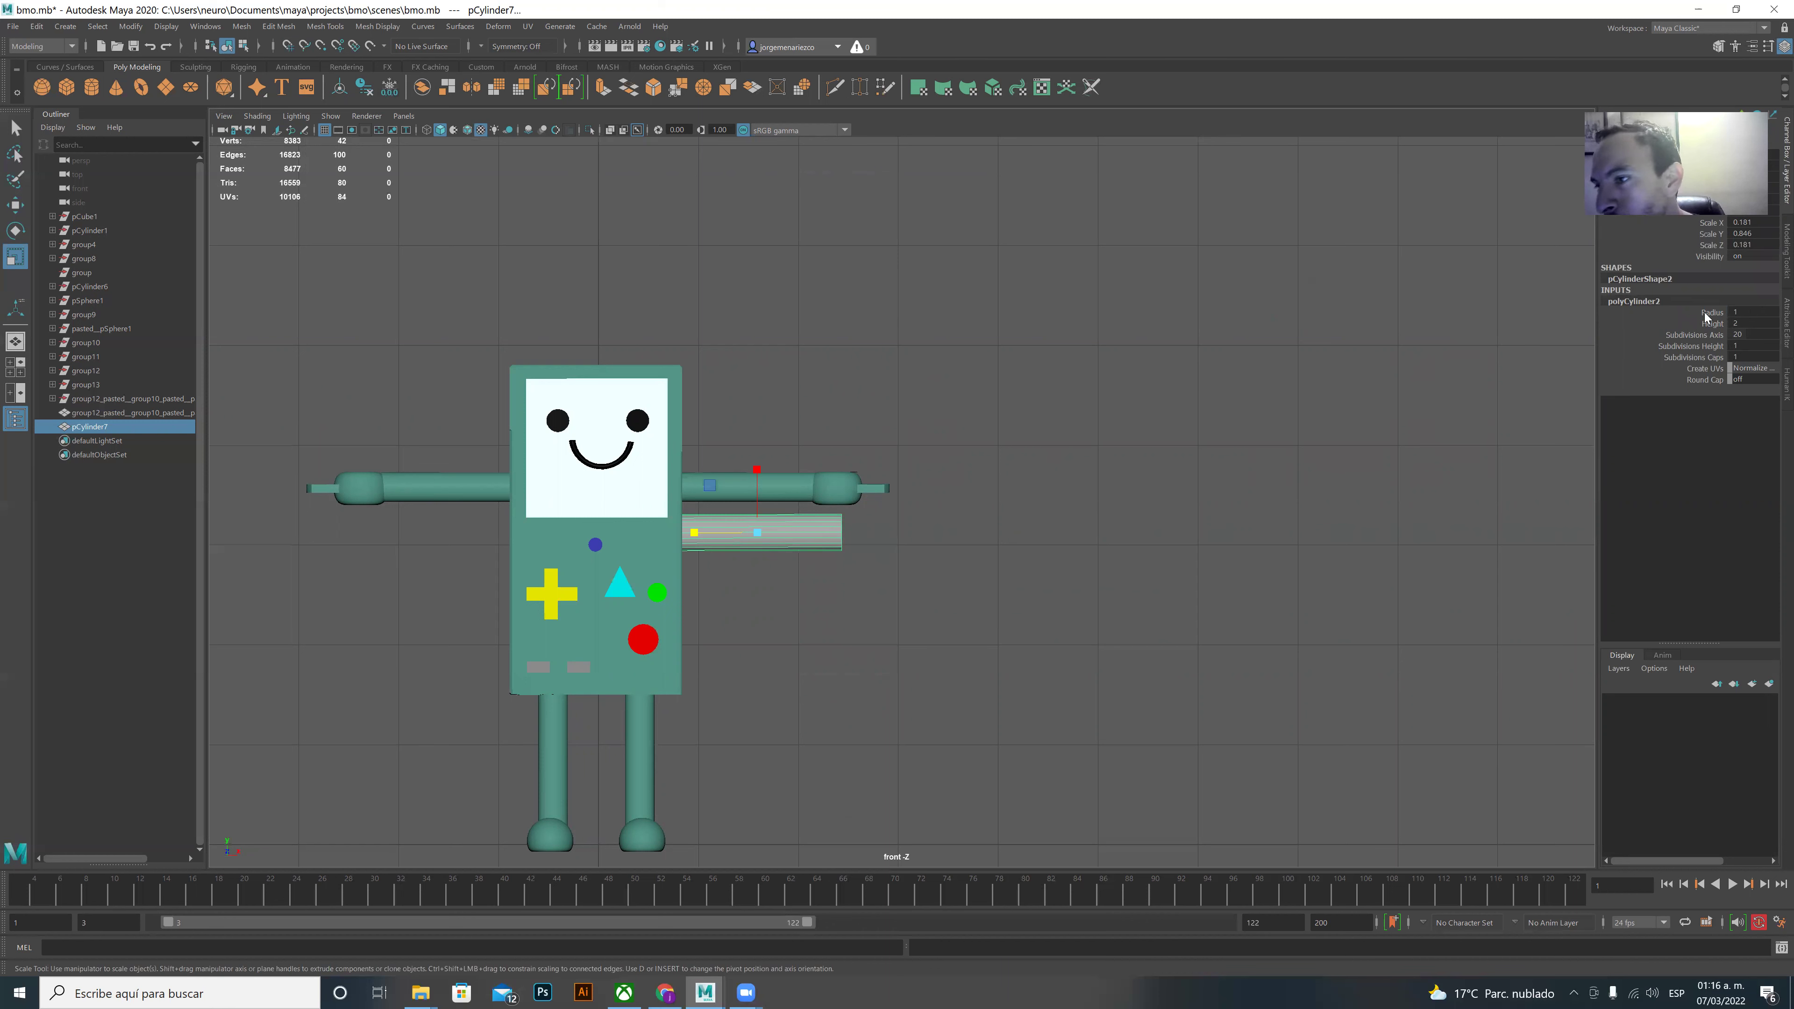
click(1746, 346)
text(30)
key(Return)
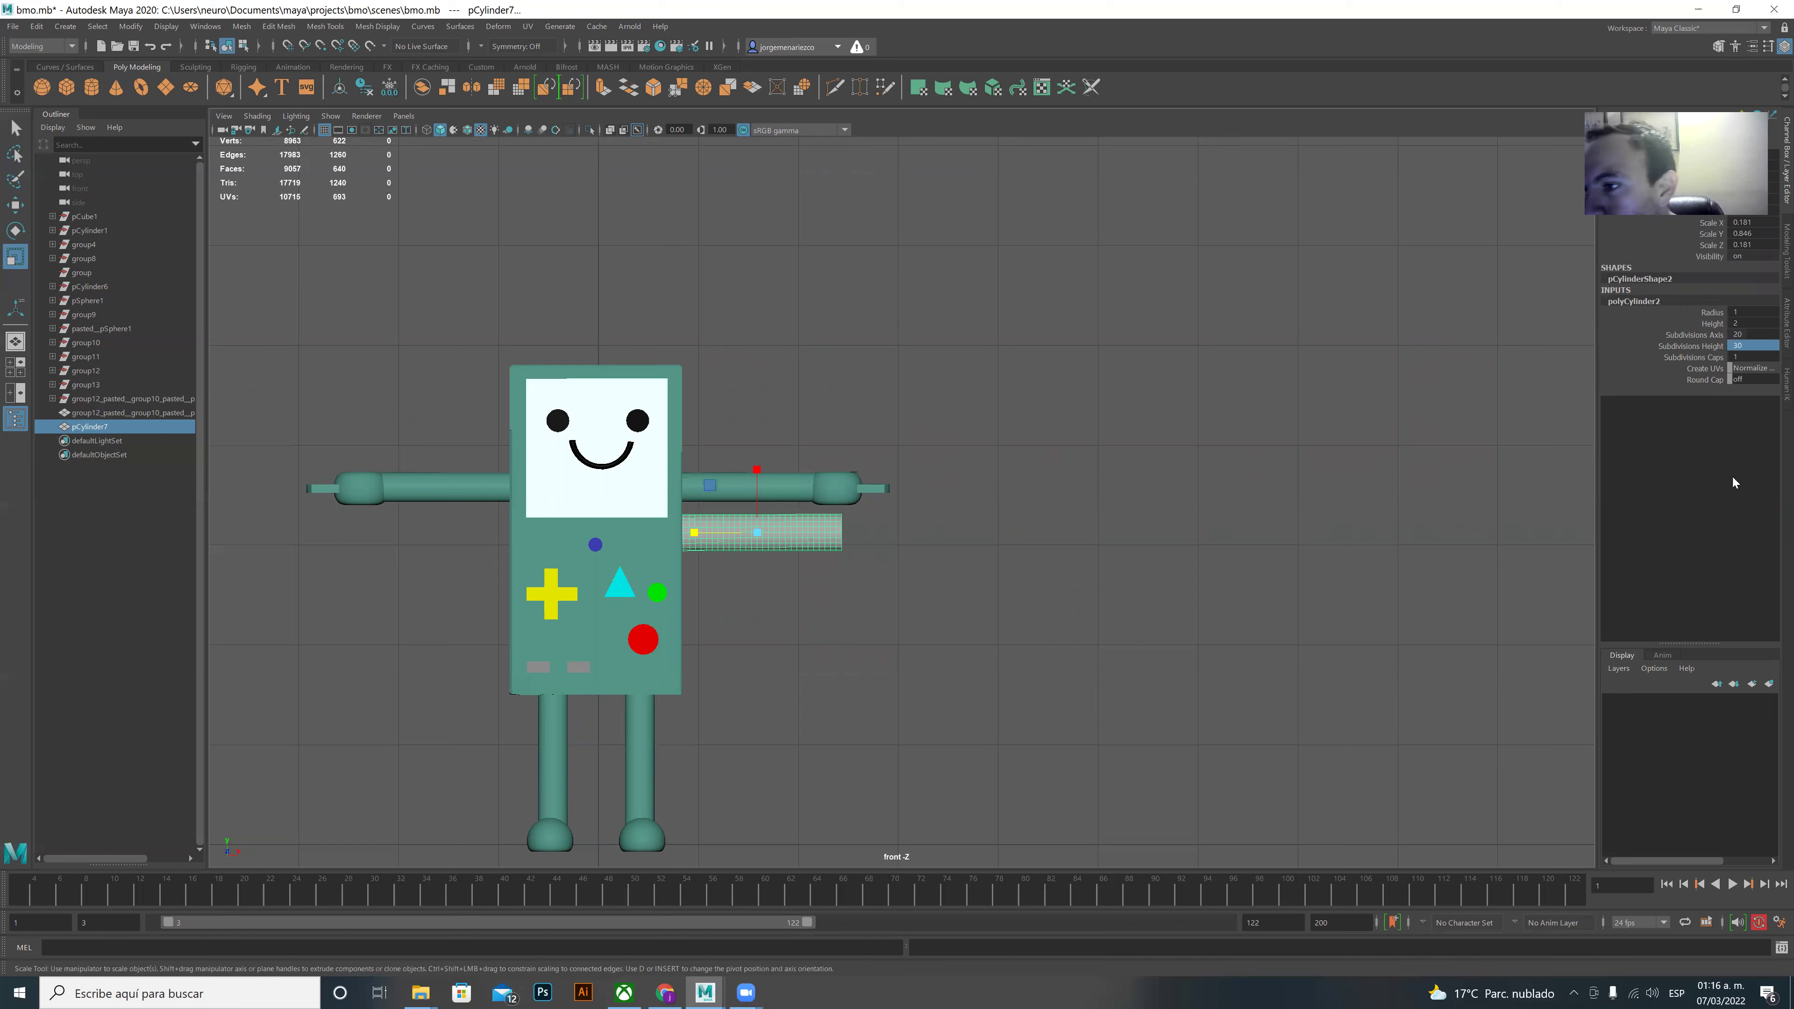
drag(830, 535, 871, 551)
key(ctrl+z)
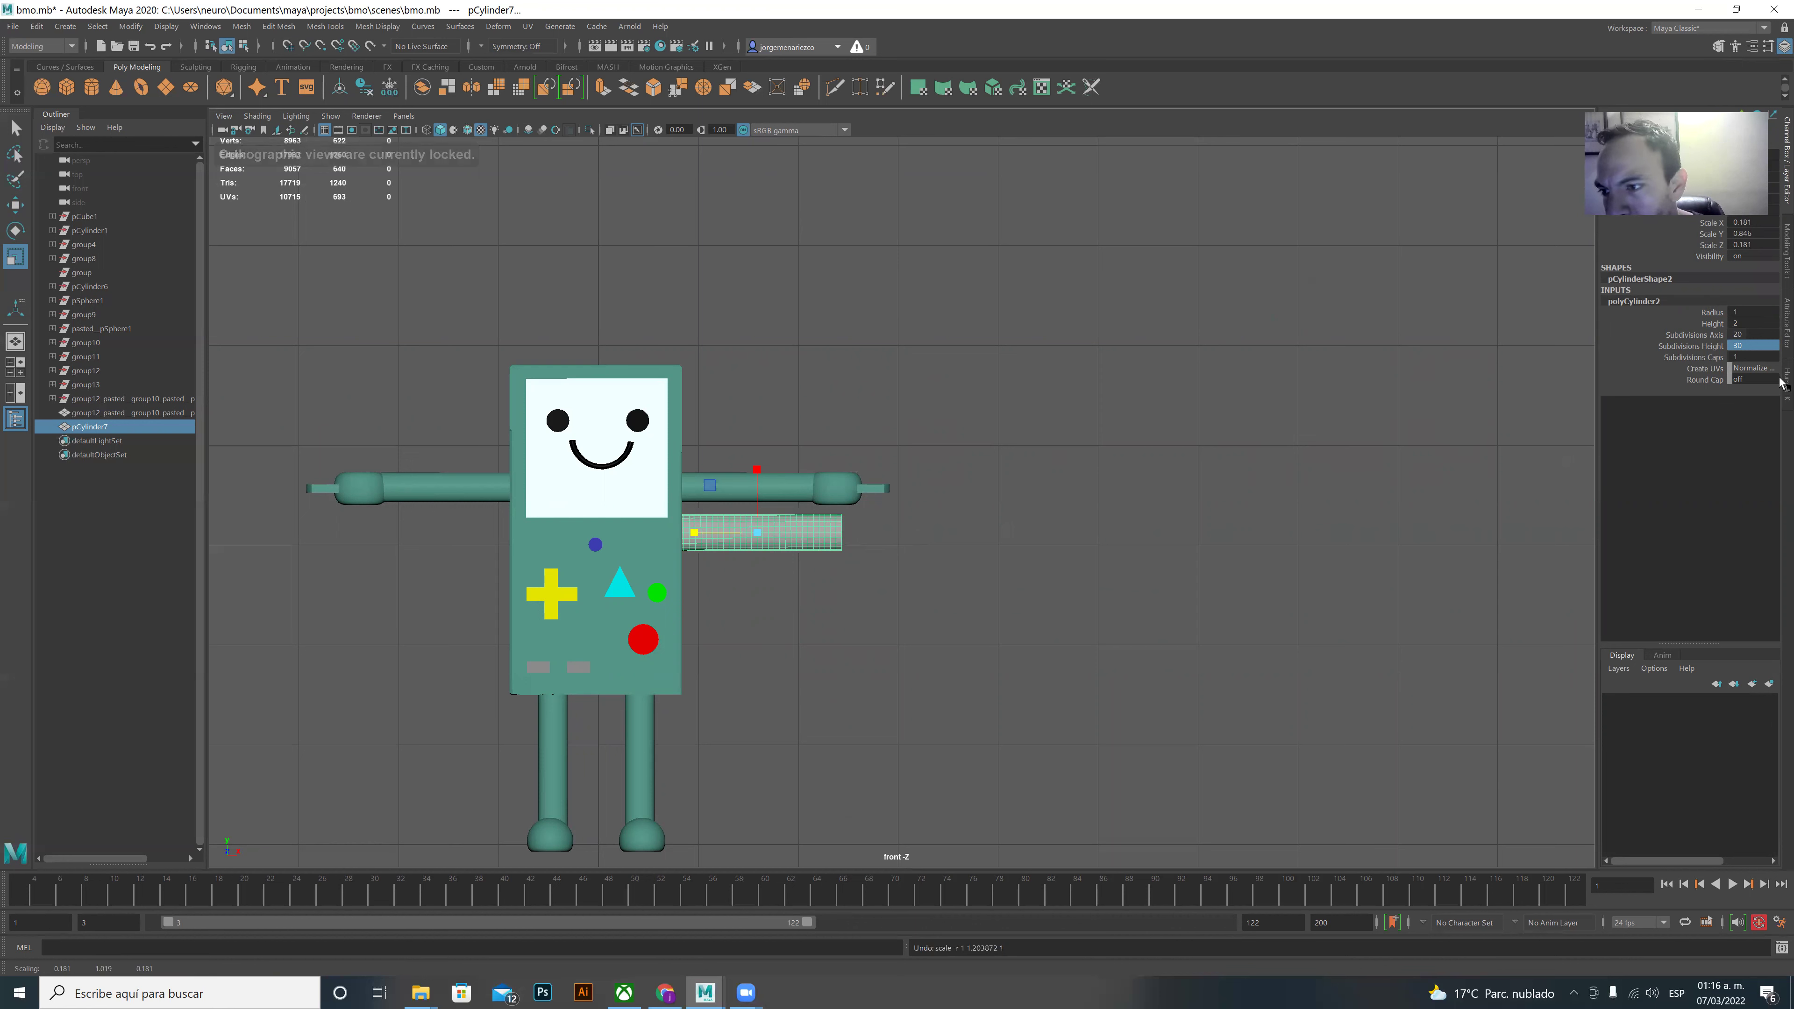
text(20)
key(Return)
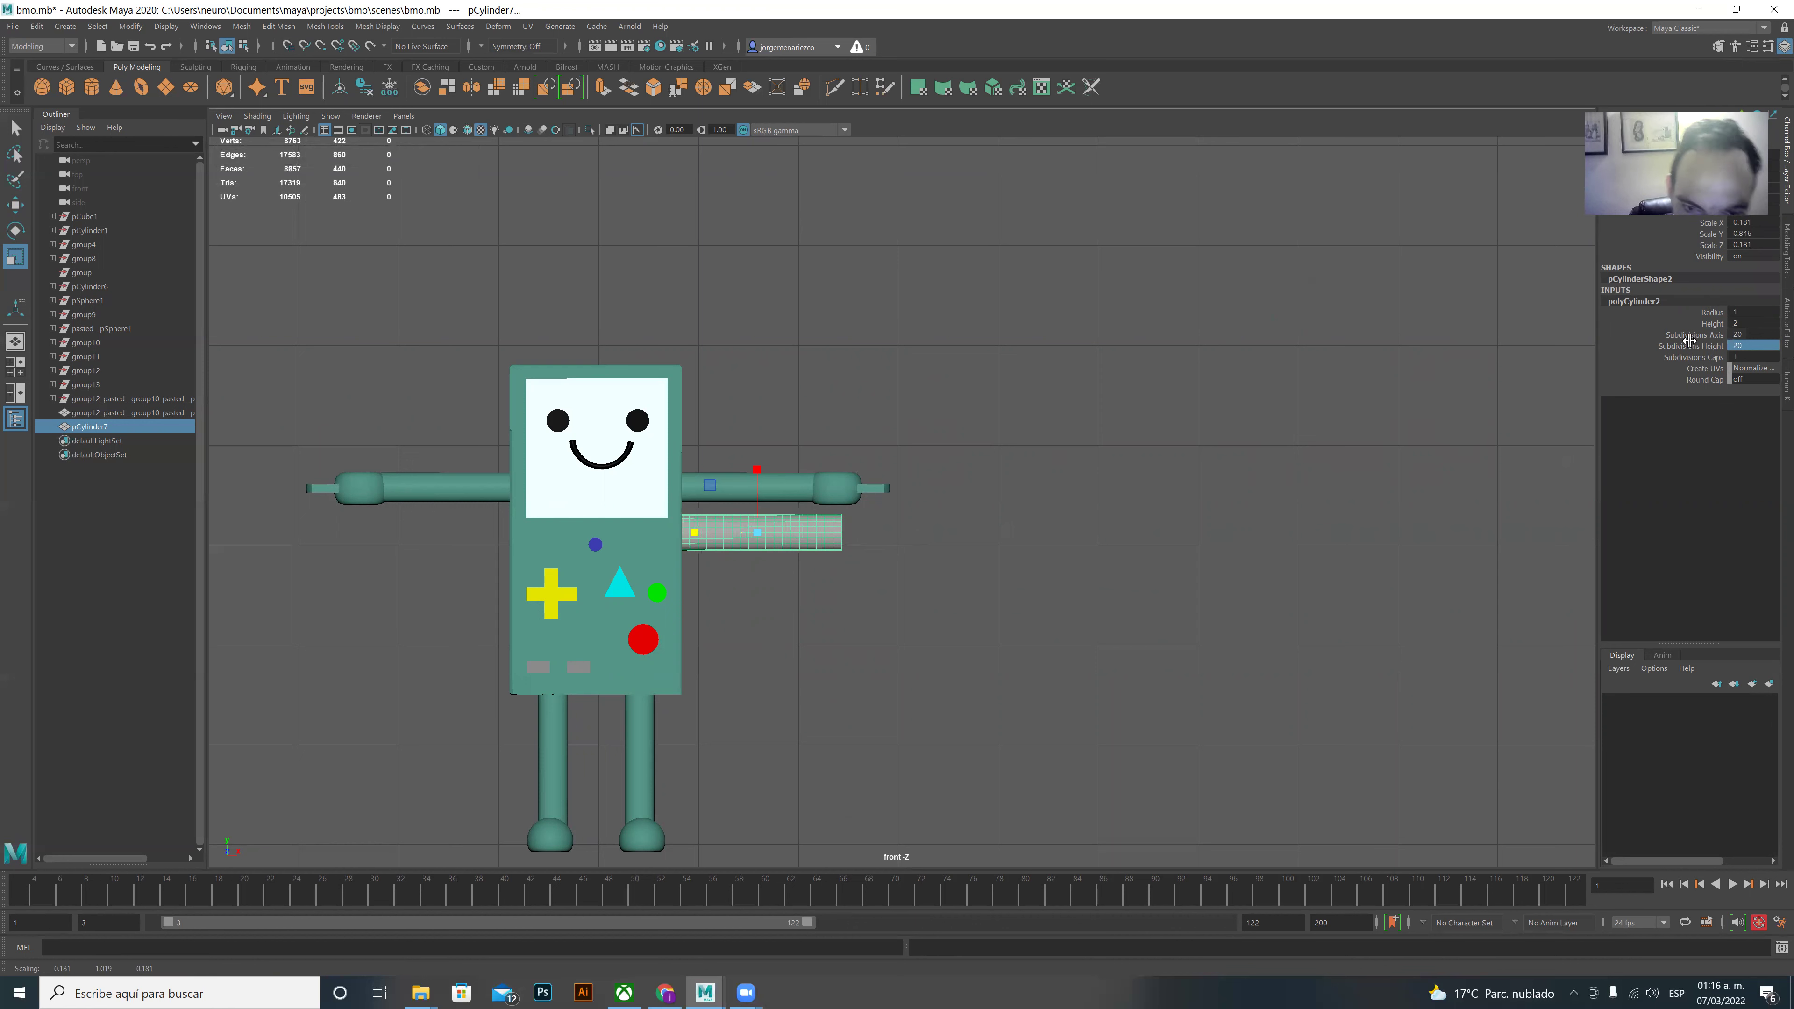
click(898, 509)
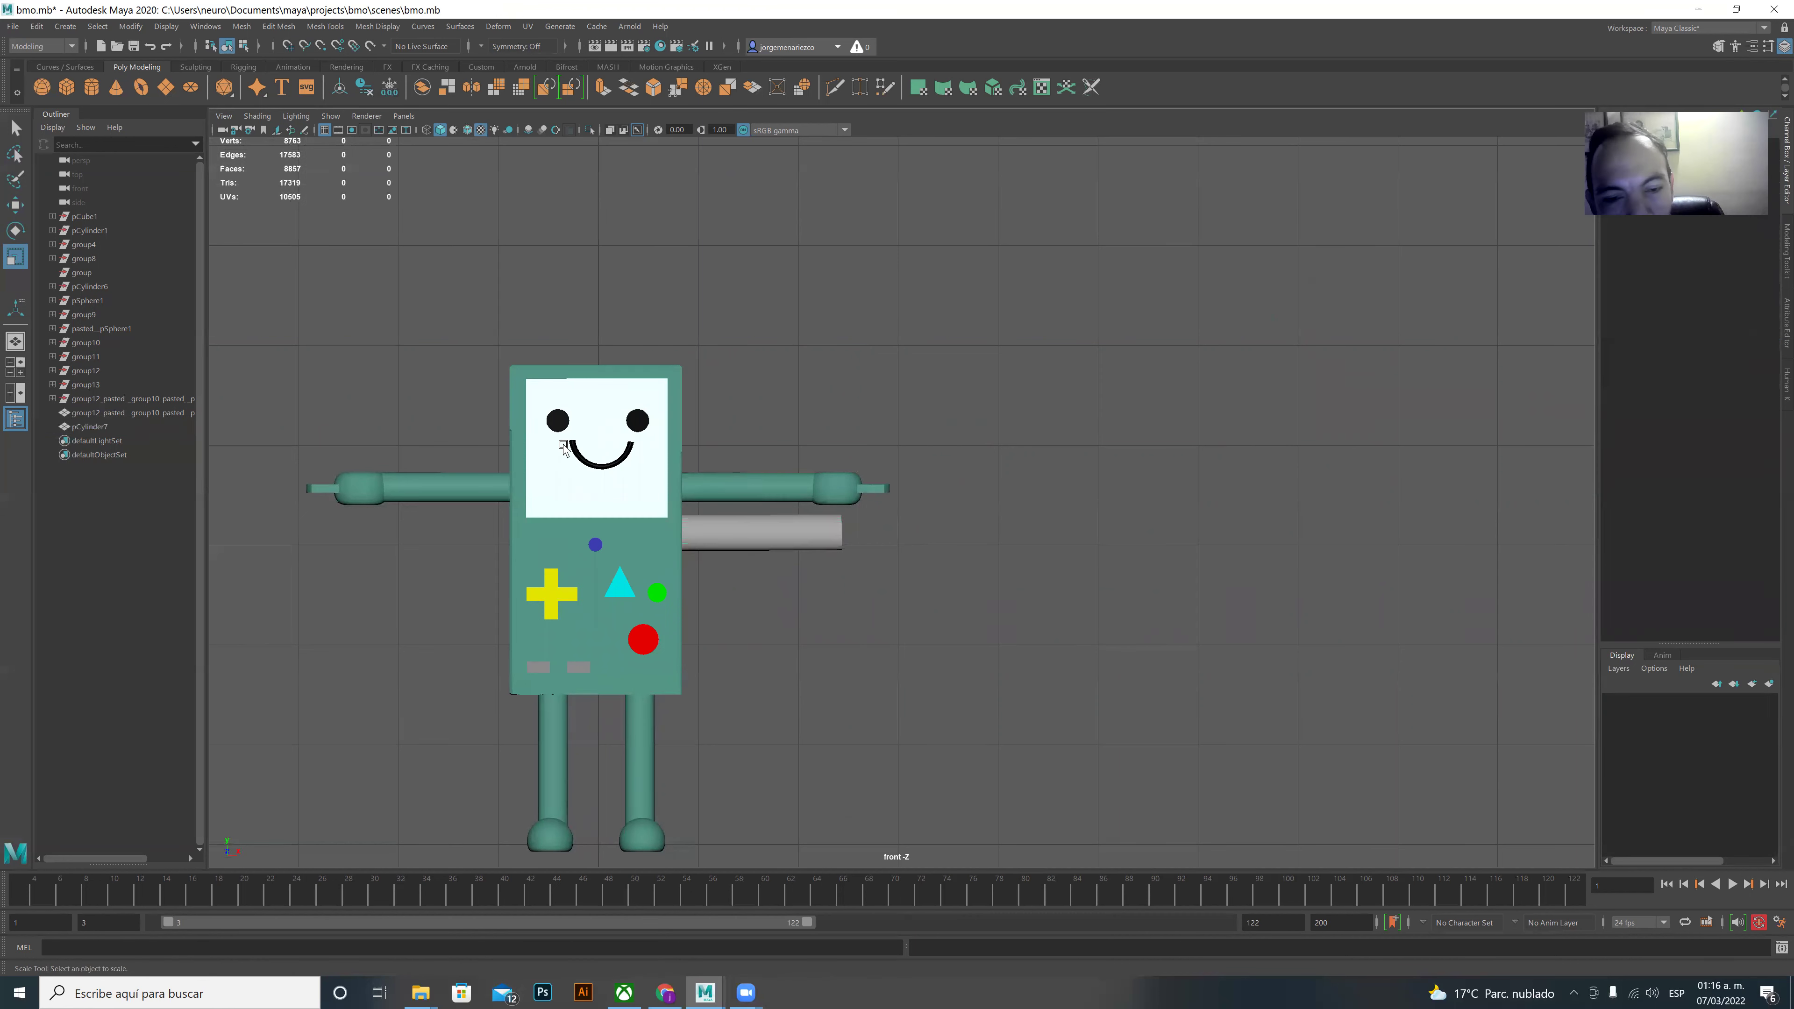
click(738, 524)
key(q)
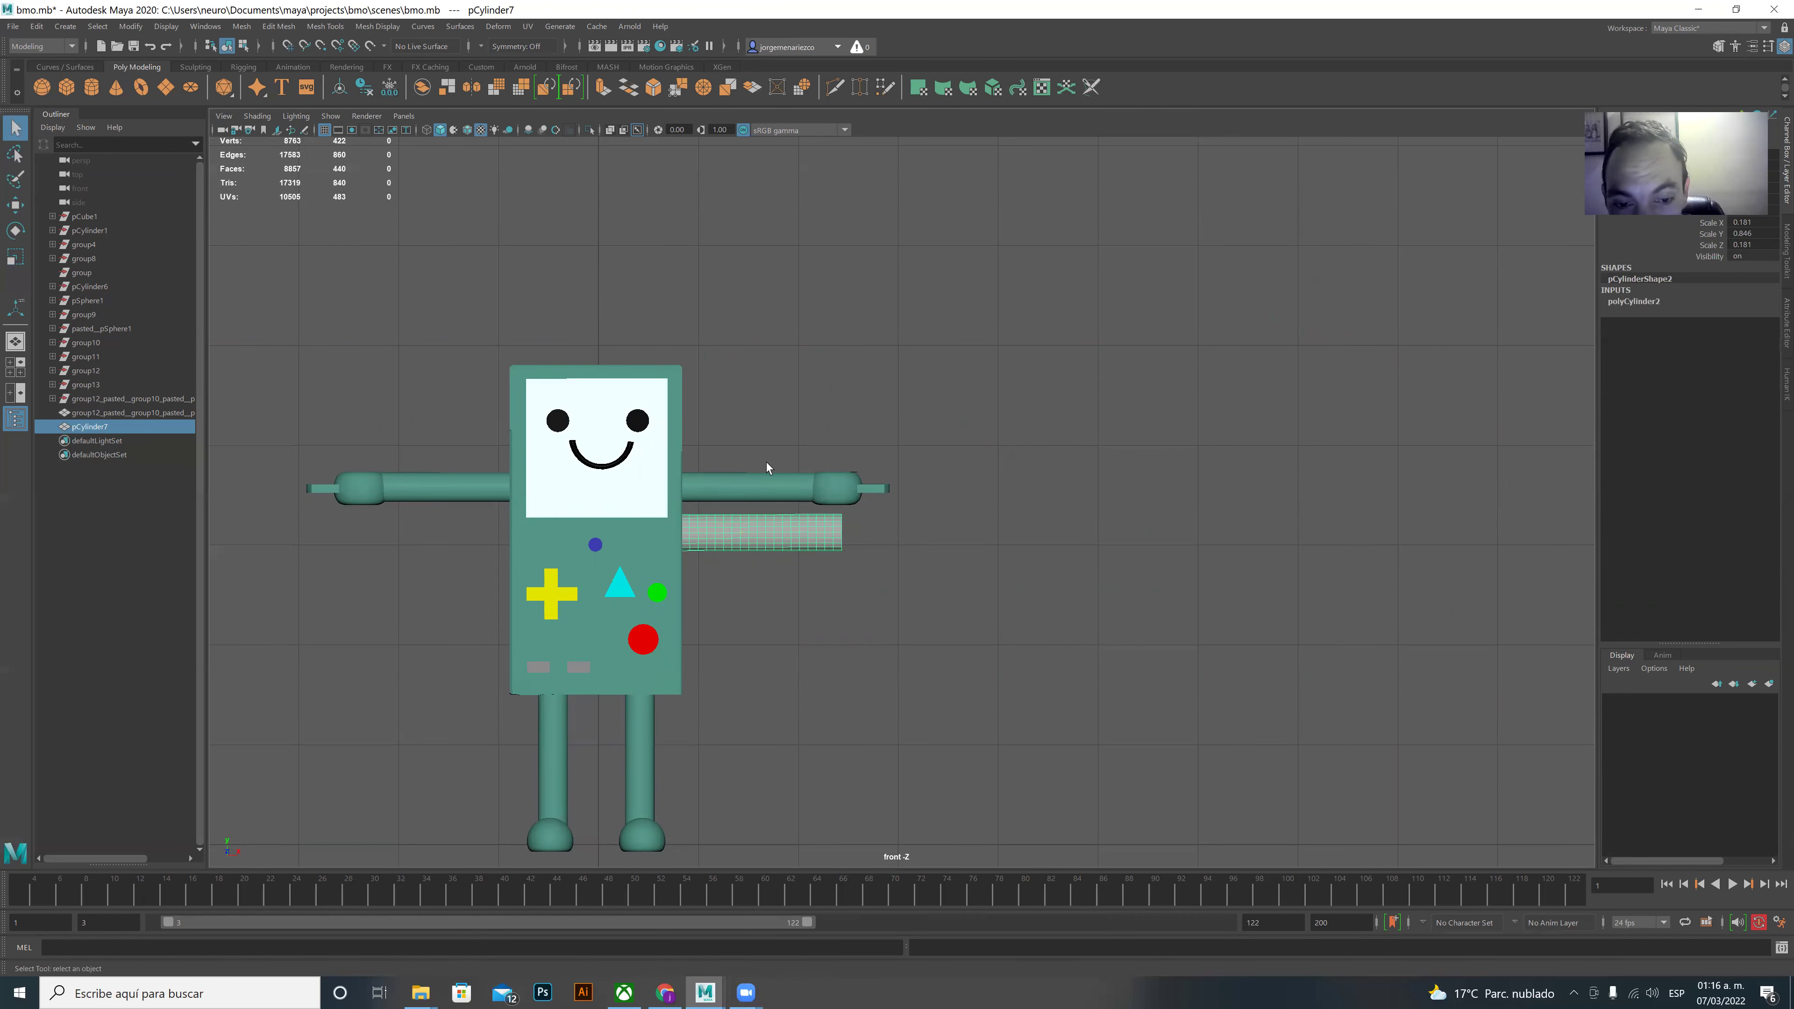
key(ctrl+c)
key(ctrl+v)
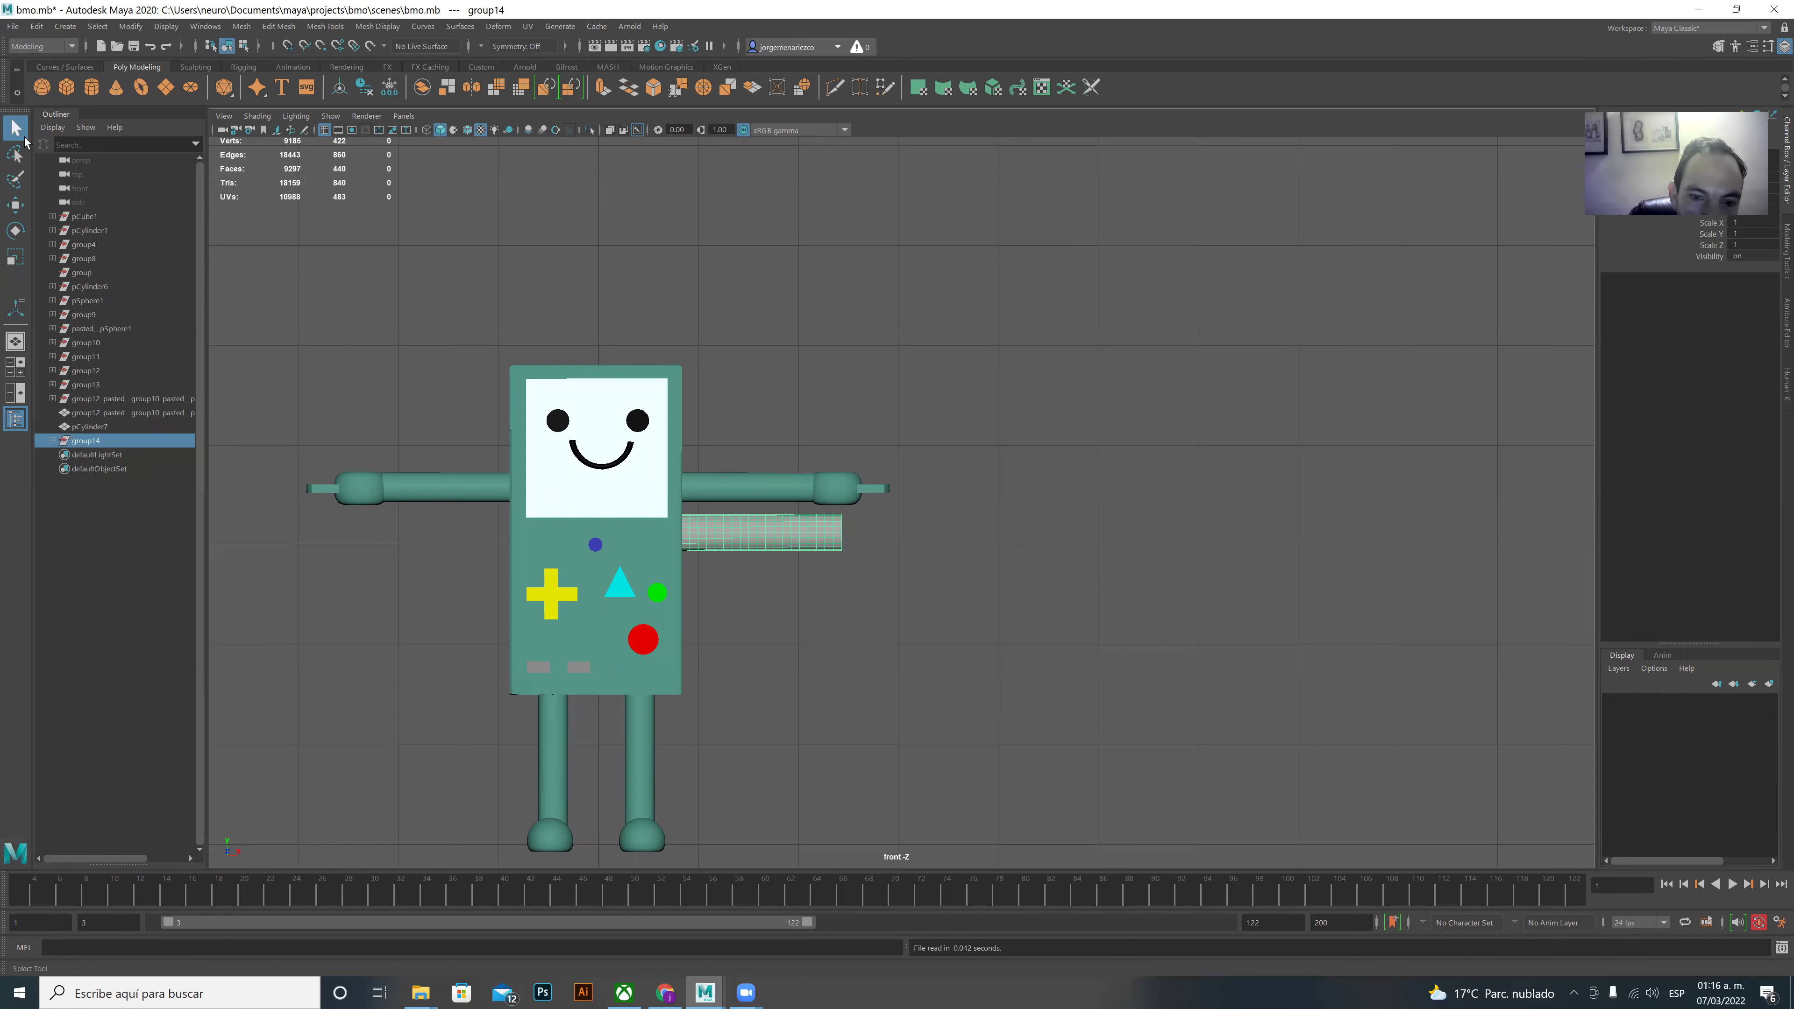
key(w)
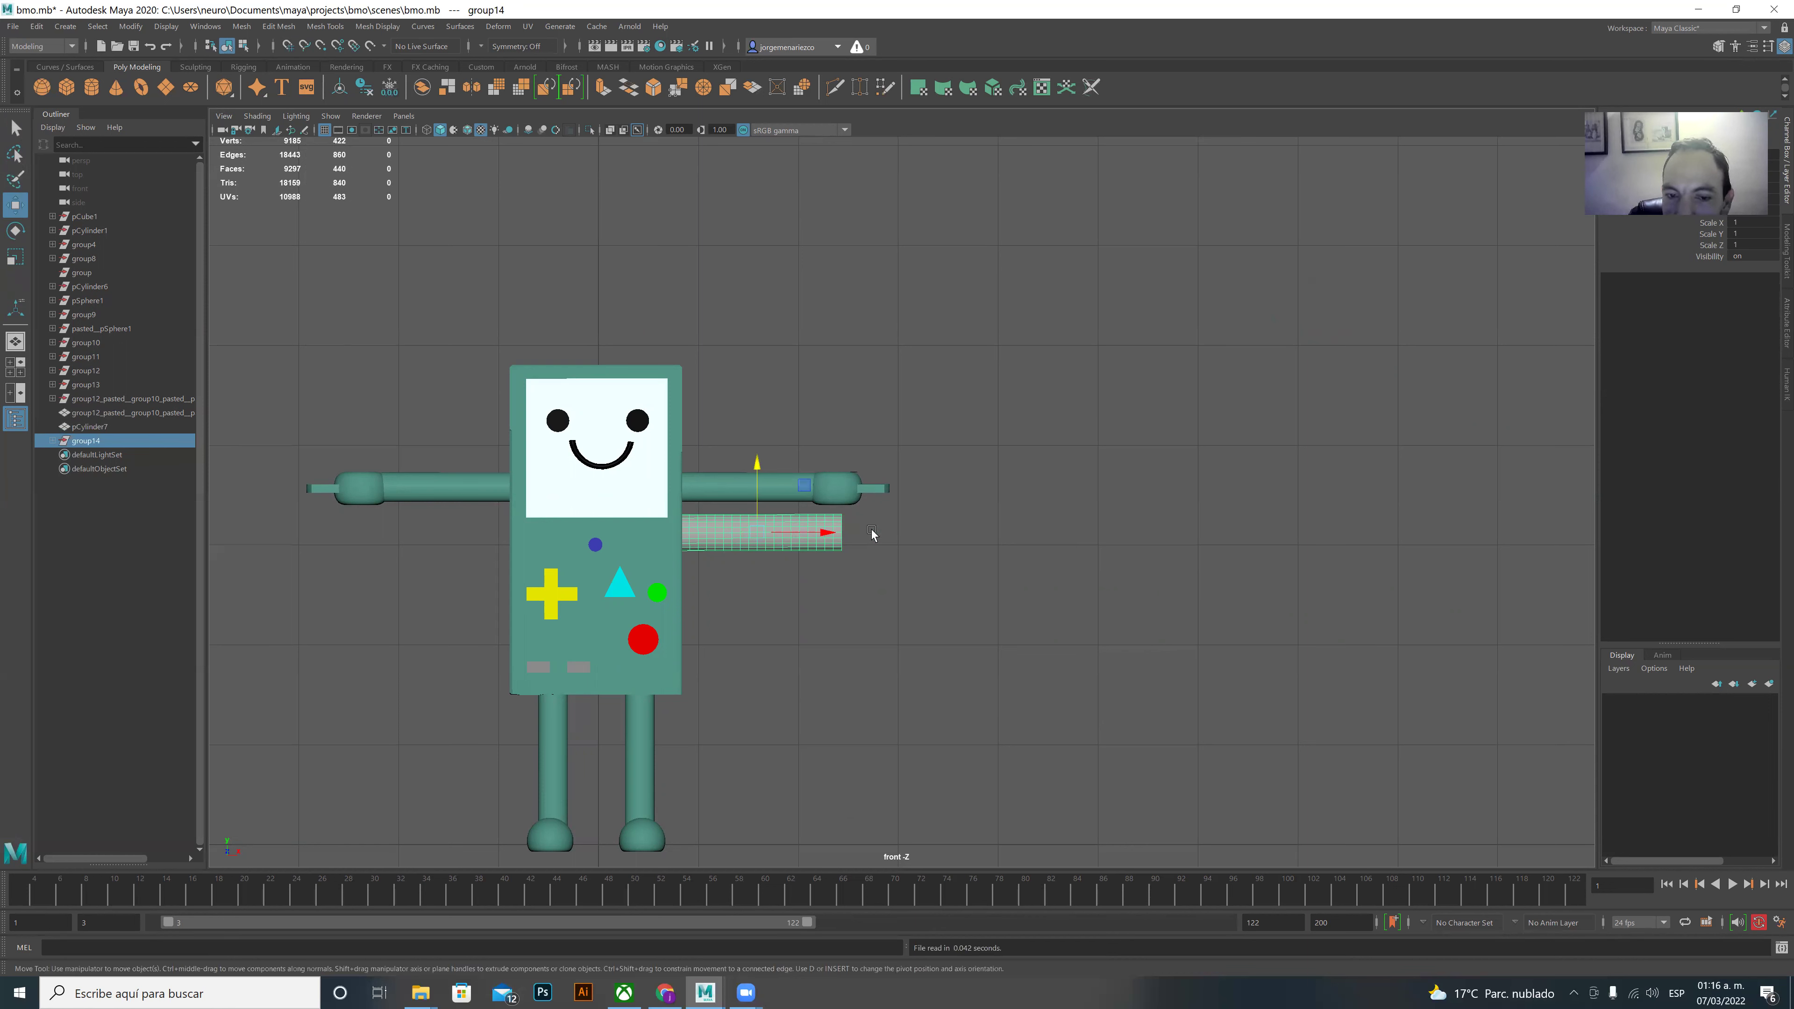
drag(831, 539, 511, 521)
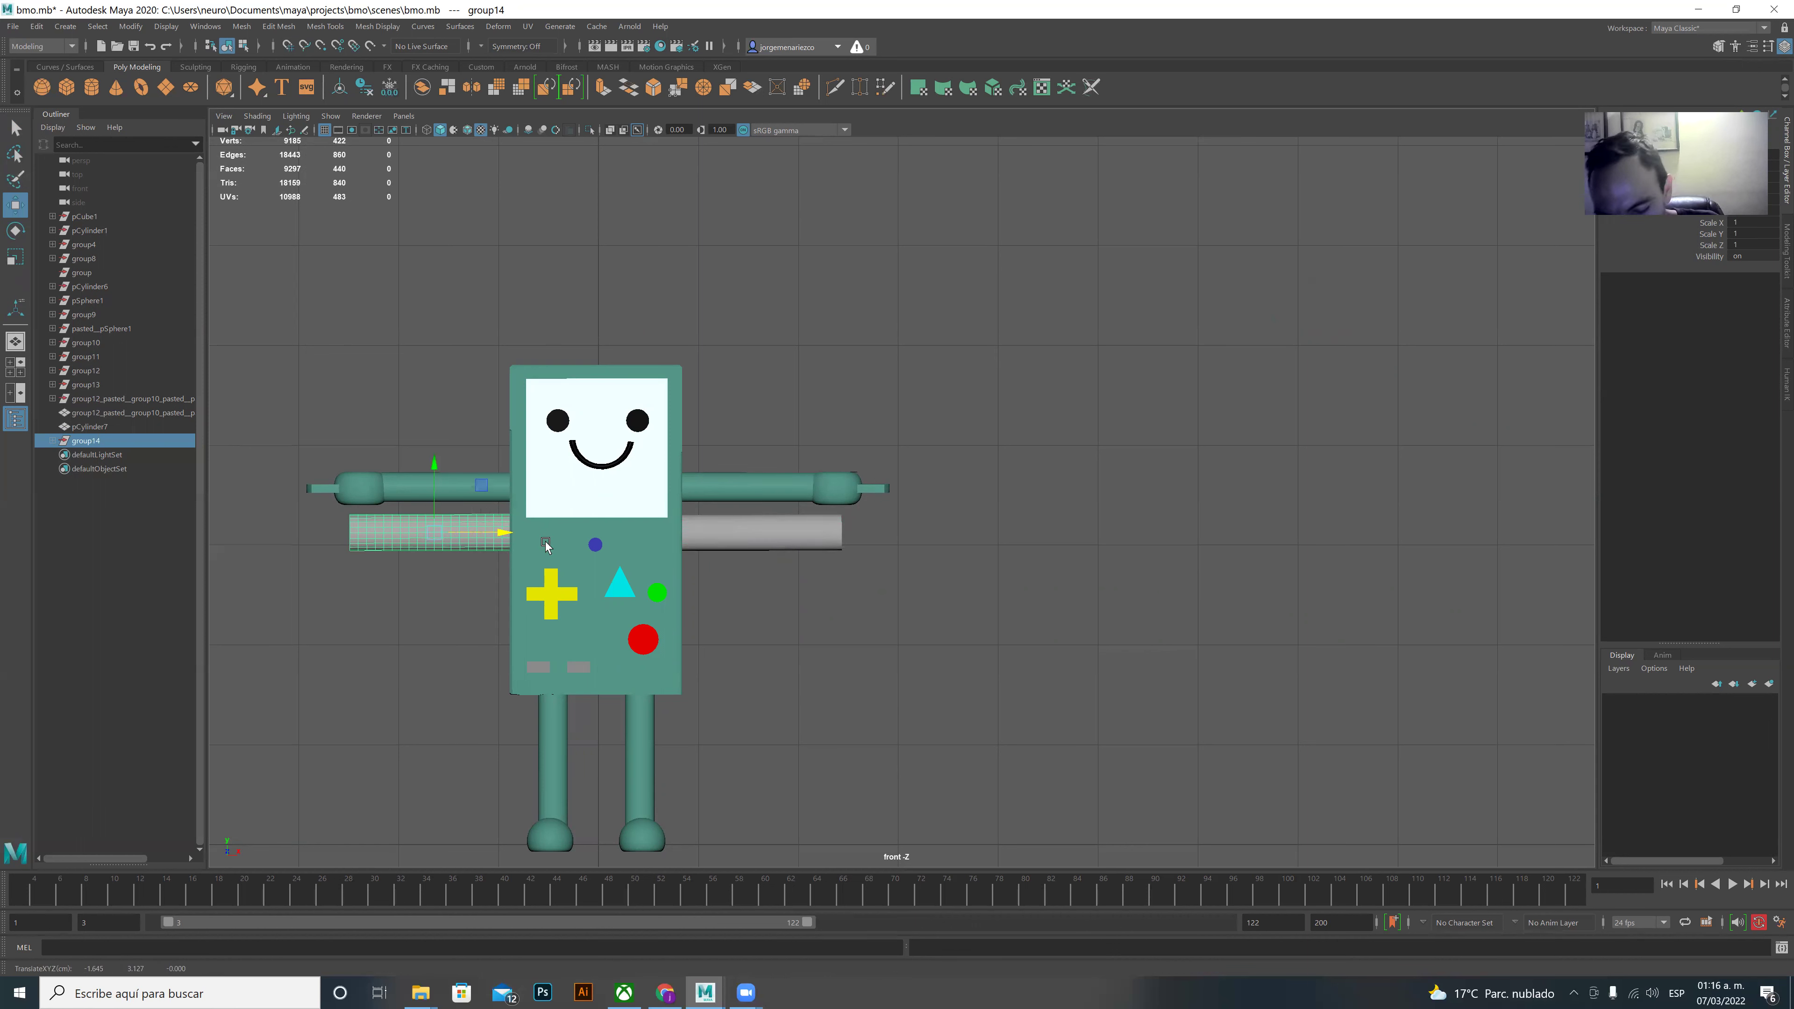
key(Delete)
click(820, 544)
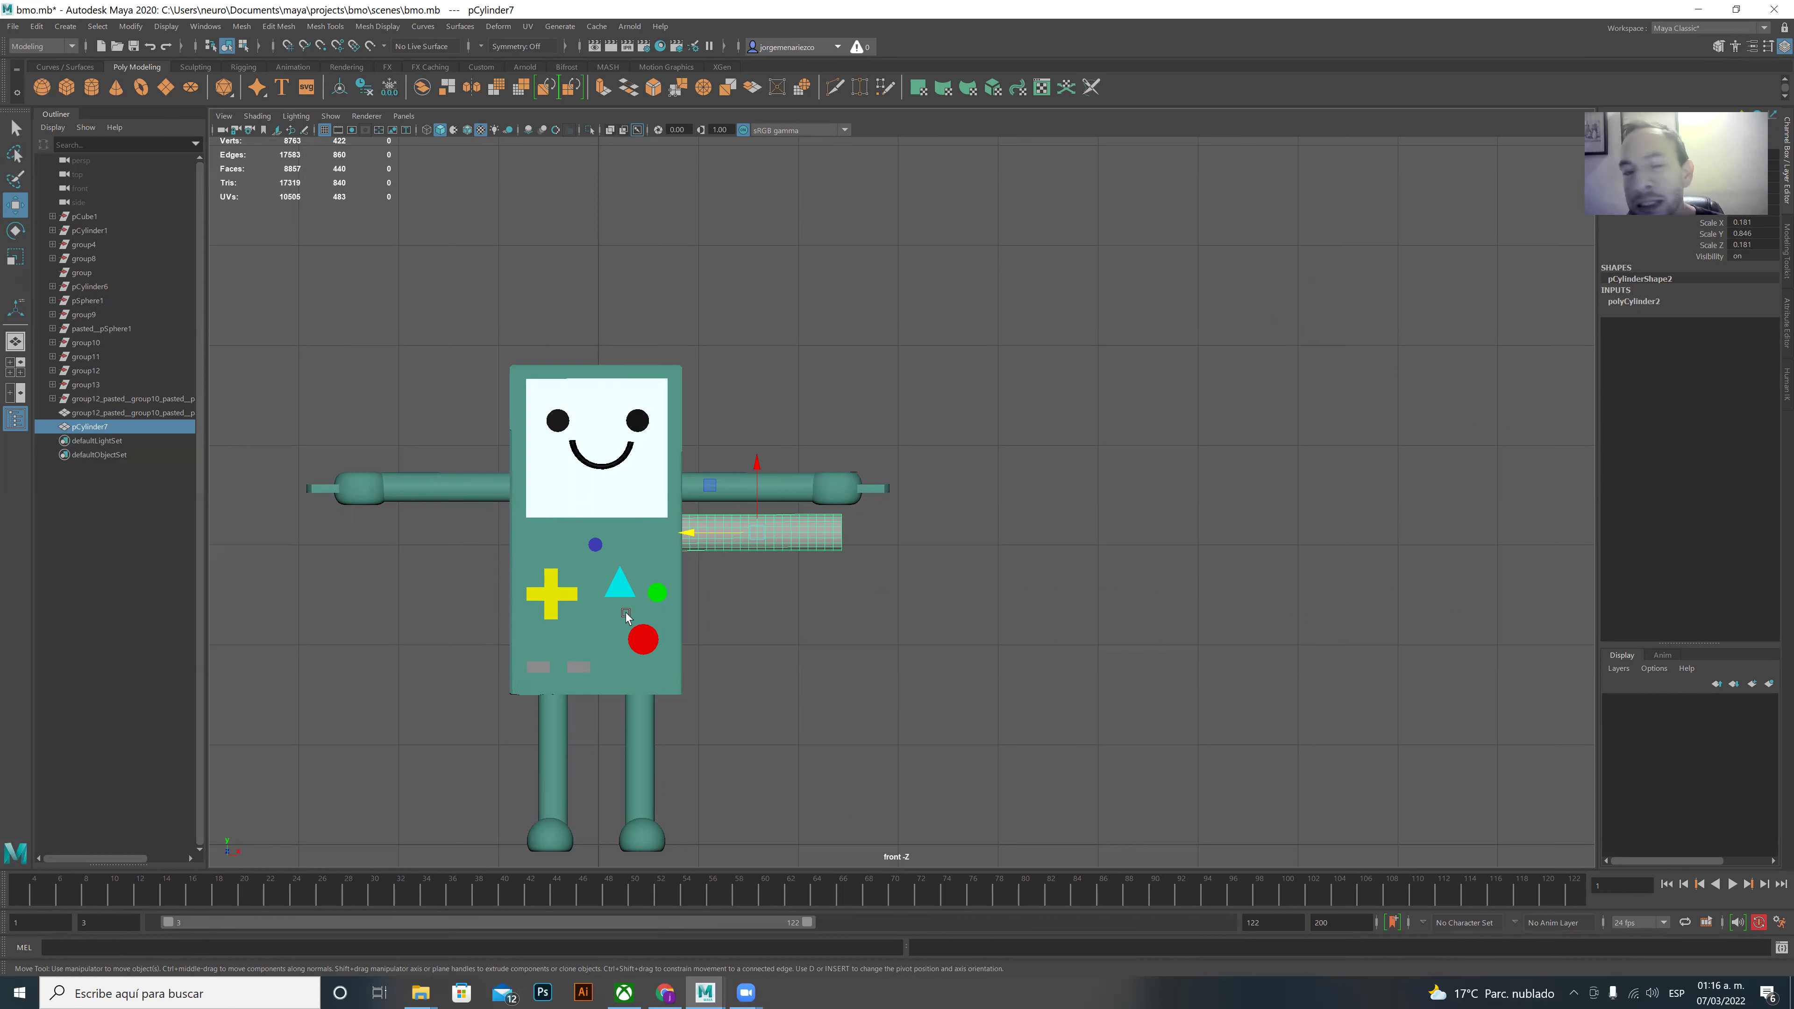
click(847, 480)
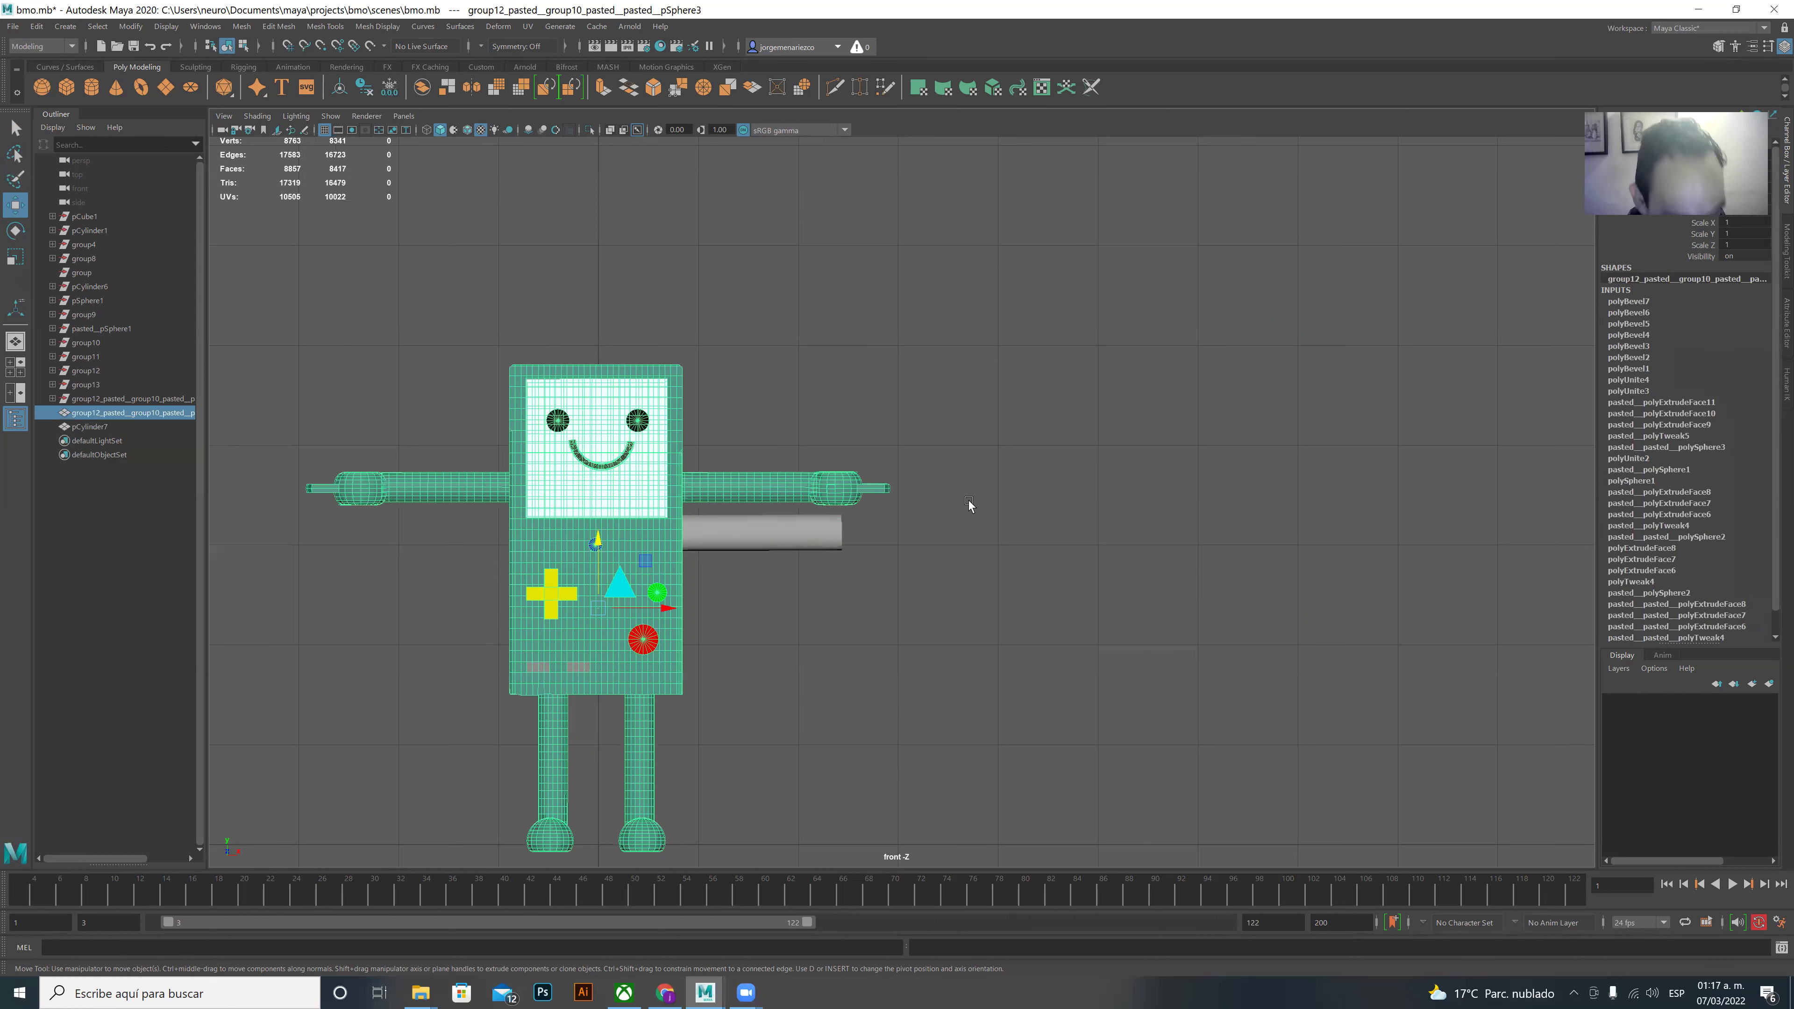
alt+middle_drag(951, 472, 906, 553)
alt+drag(905, 552, 1289, 460)
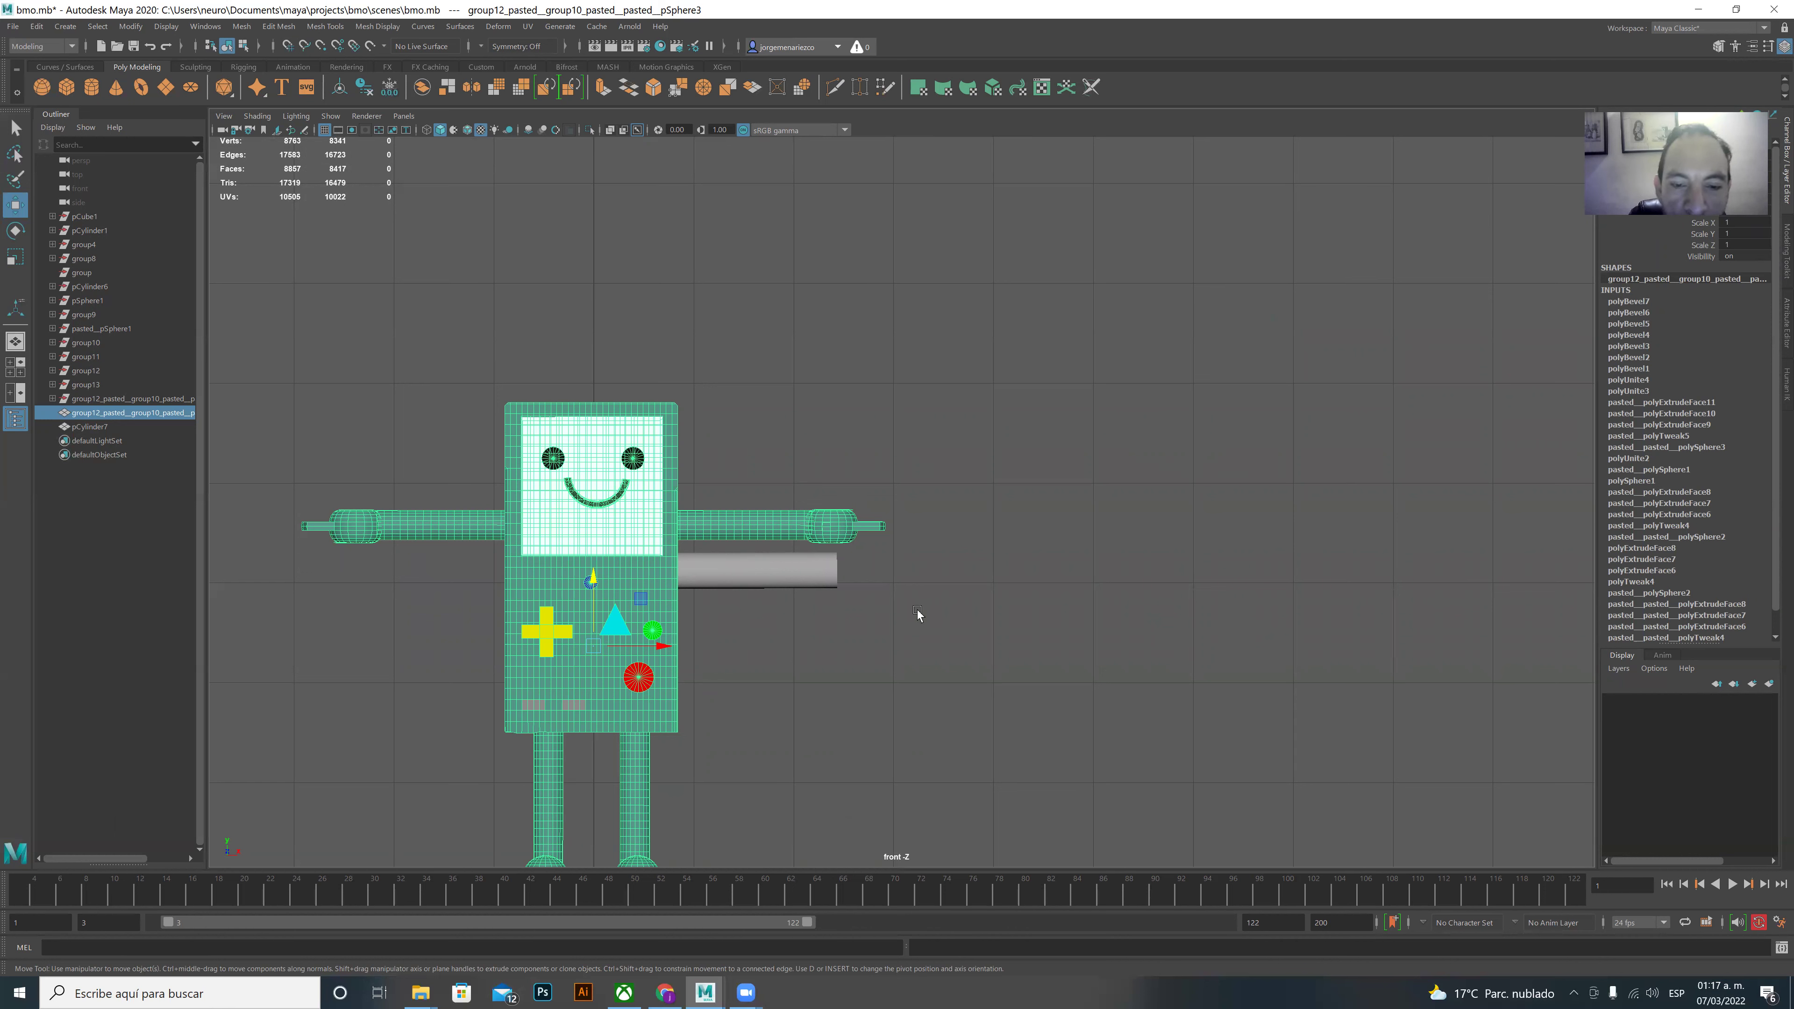
click(791, 582)
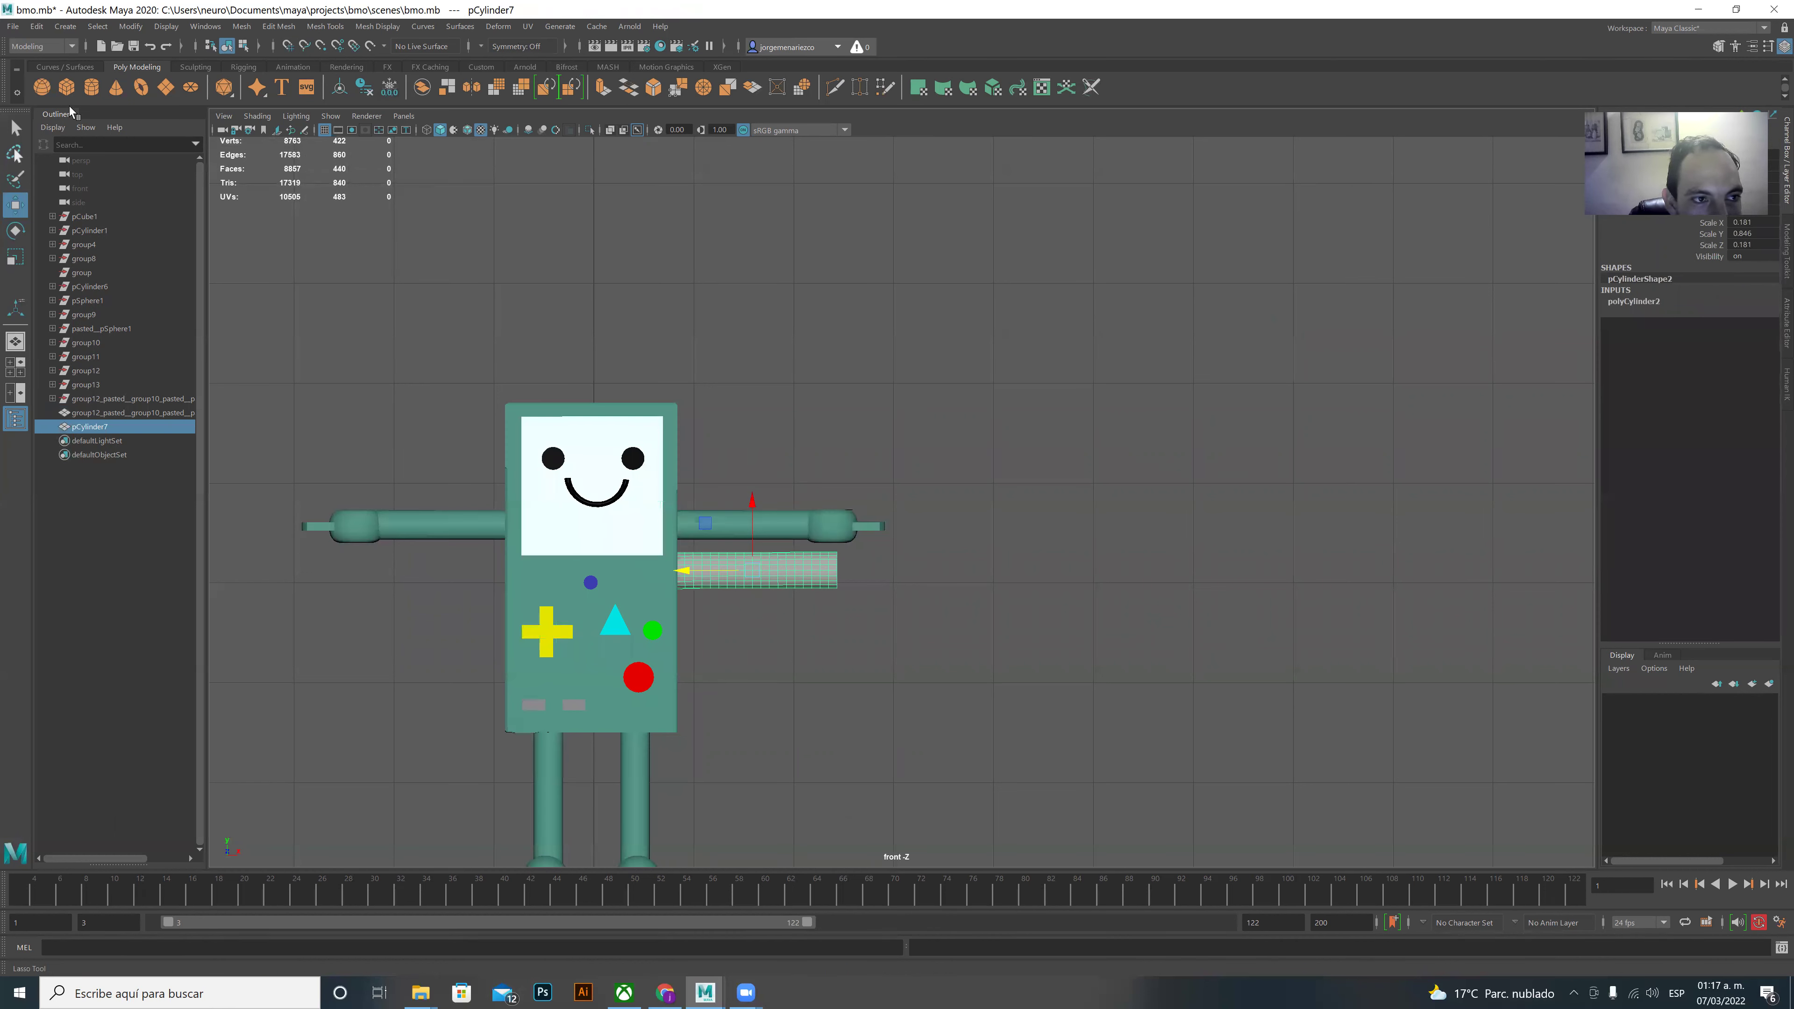
- Create a polygon sphere, raise it toward BMO's head, and maximize the perspective view
key(g)
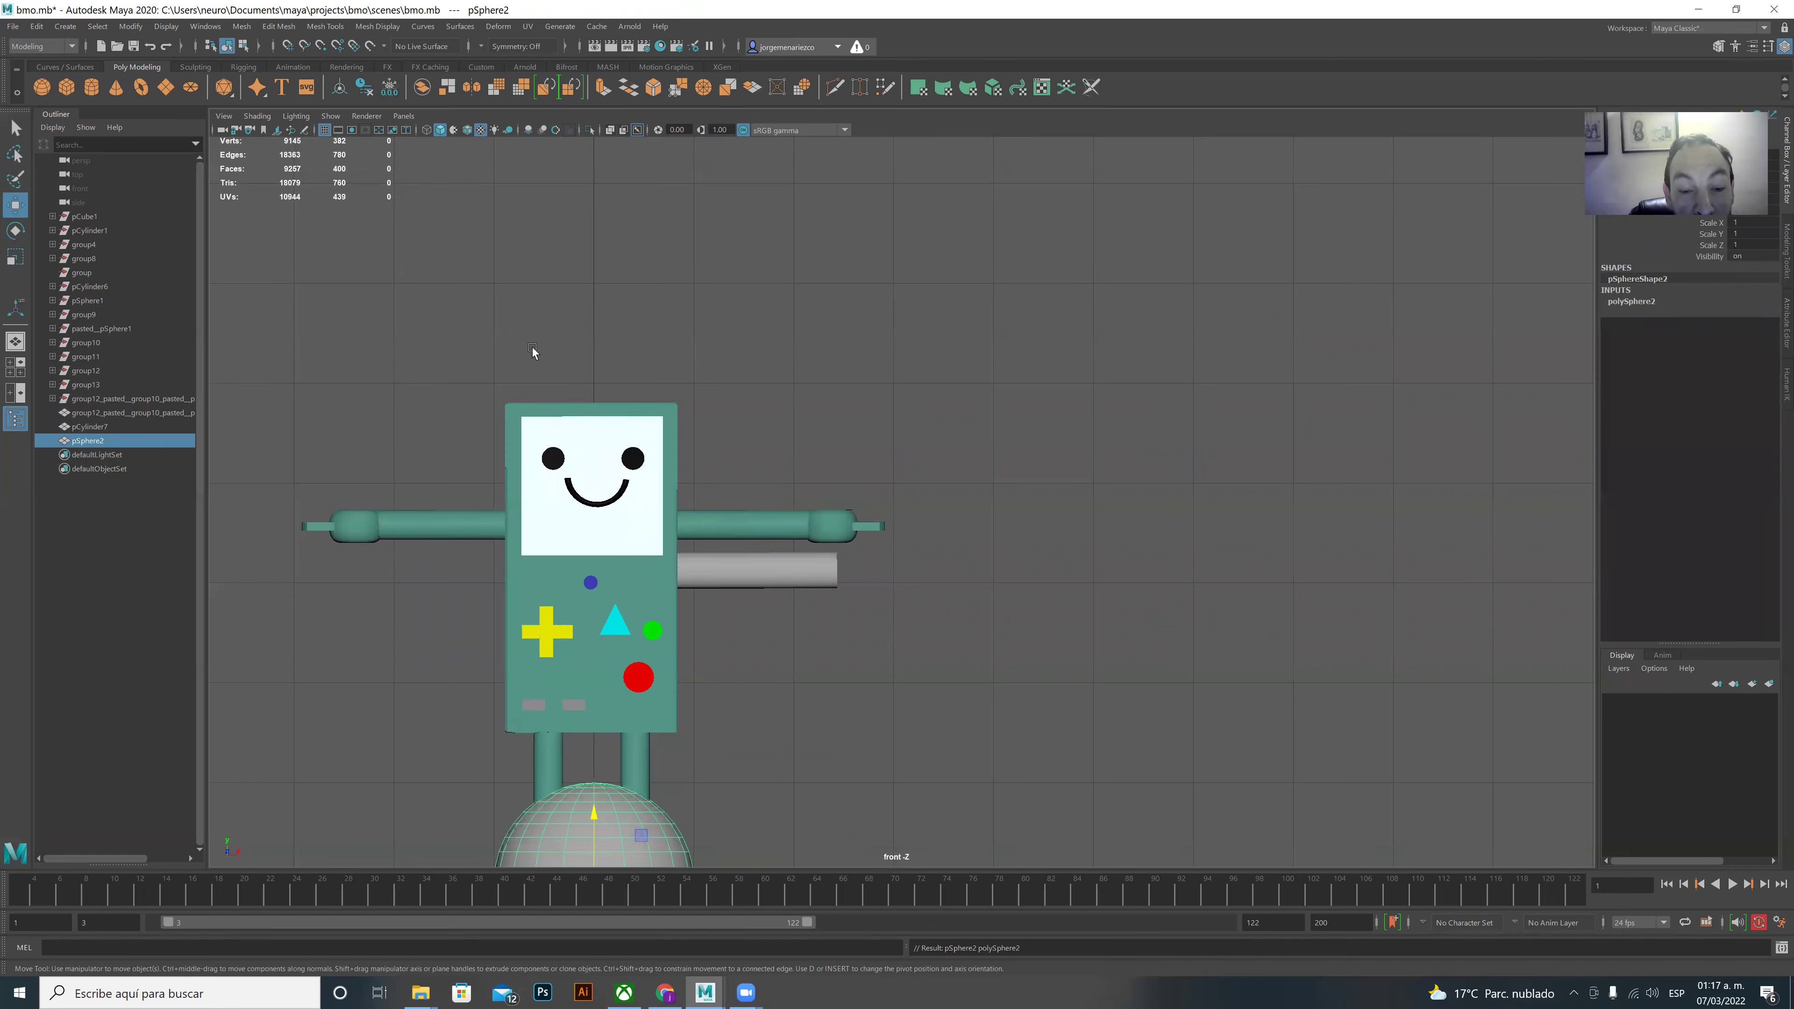
scroll(619, 680, down, 4)
mouse_move(727, 651)
mouse_down()
mouse_move(784, 521)
mouse_move(973, 510)
mouse_up()
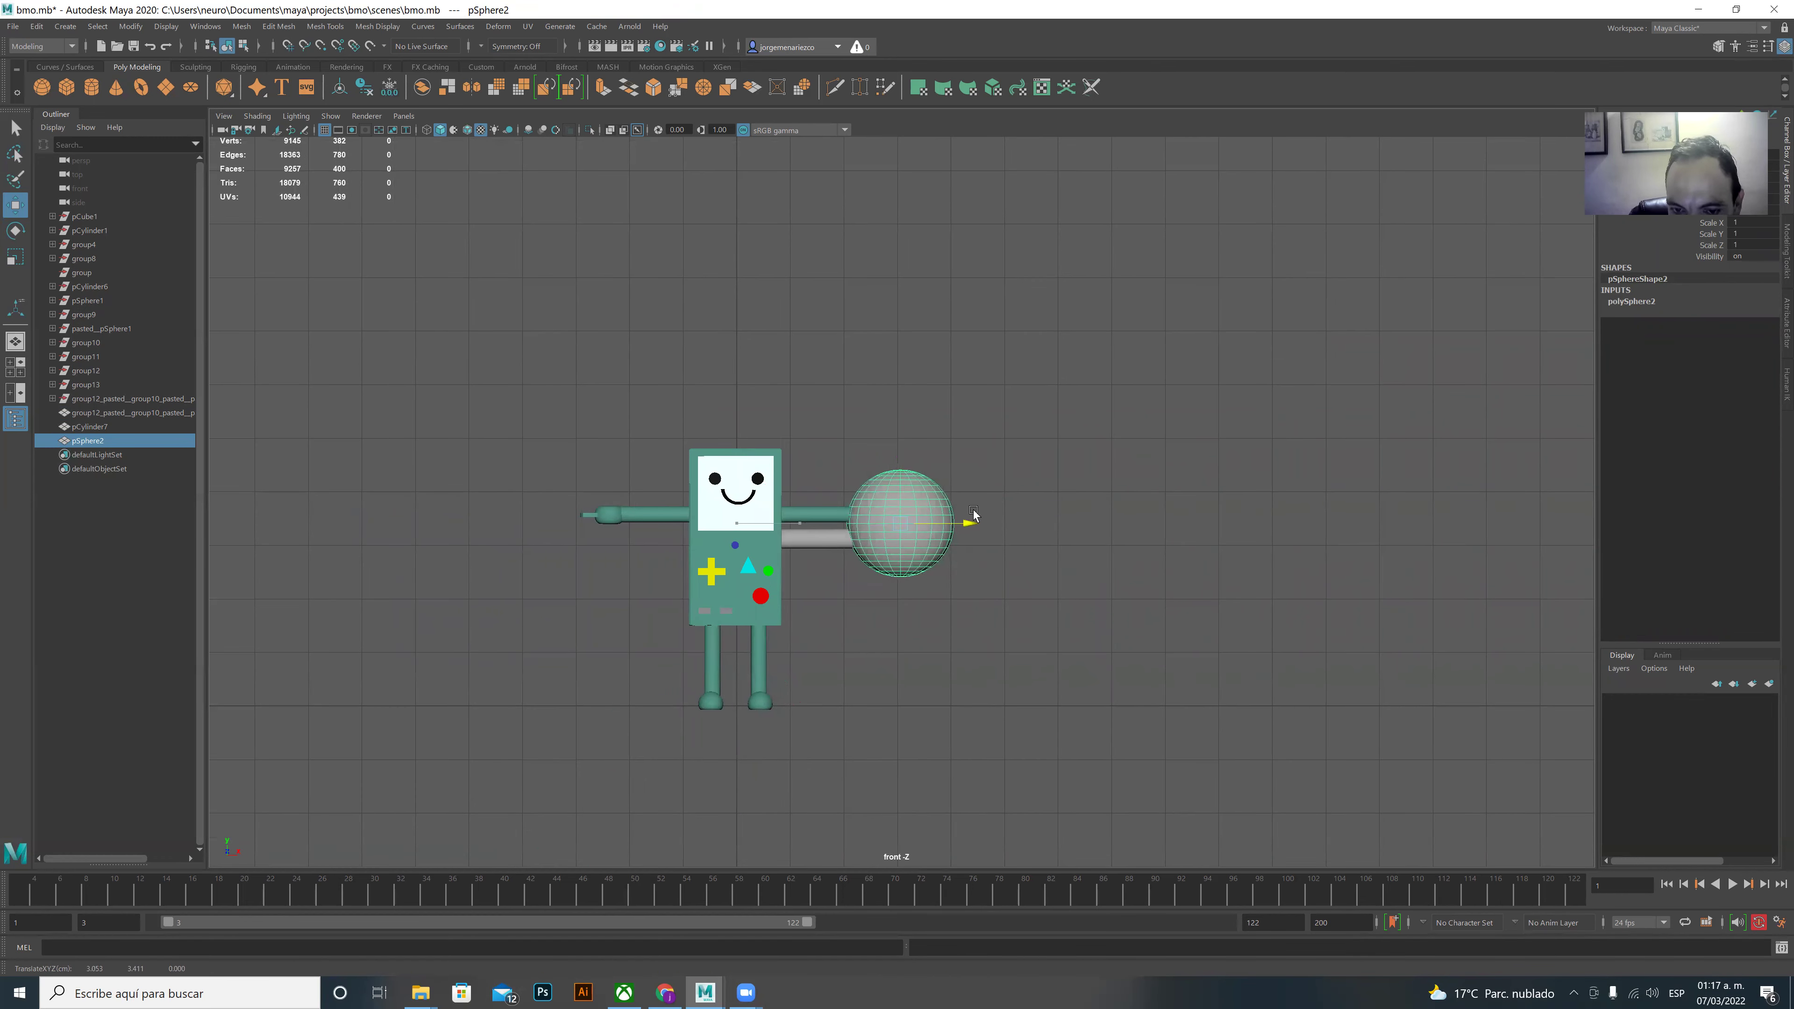
click(15, 367)
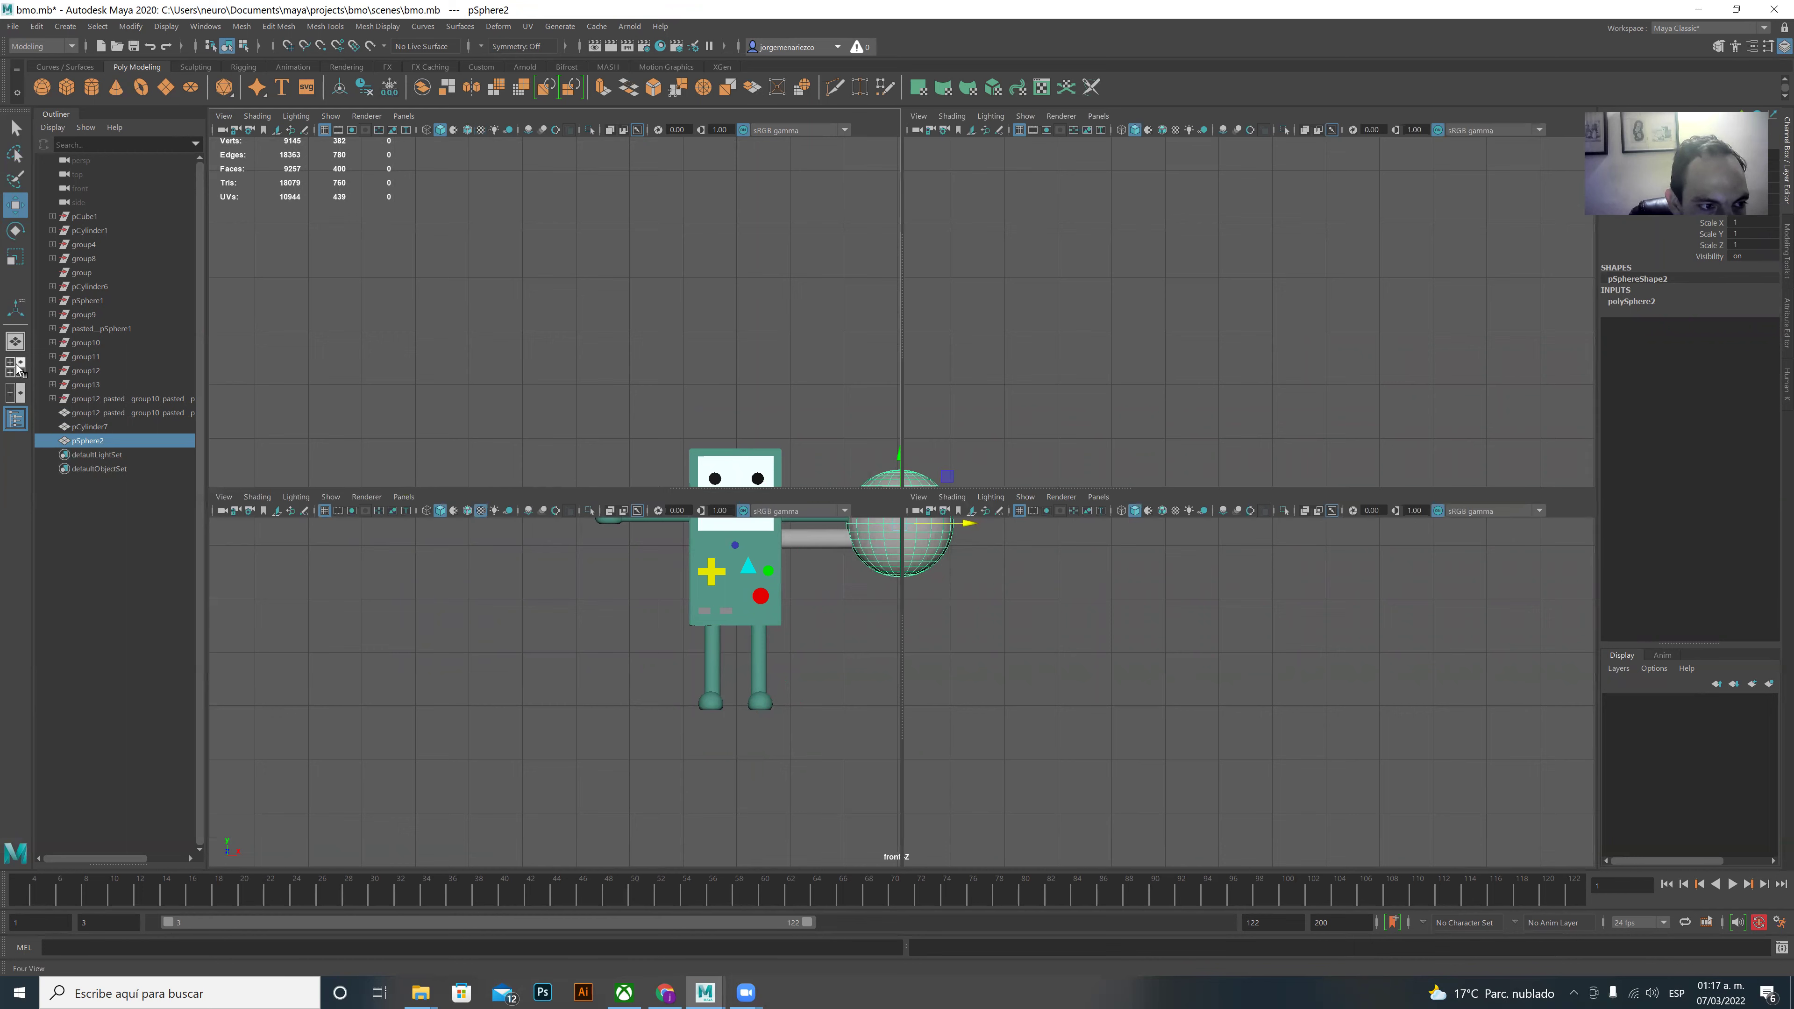
click(1199, 460)
key(space)
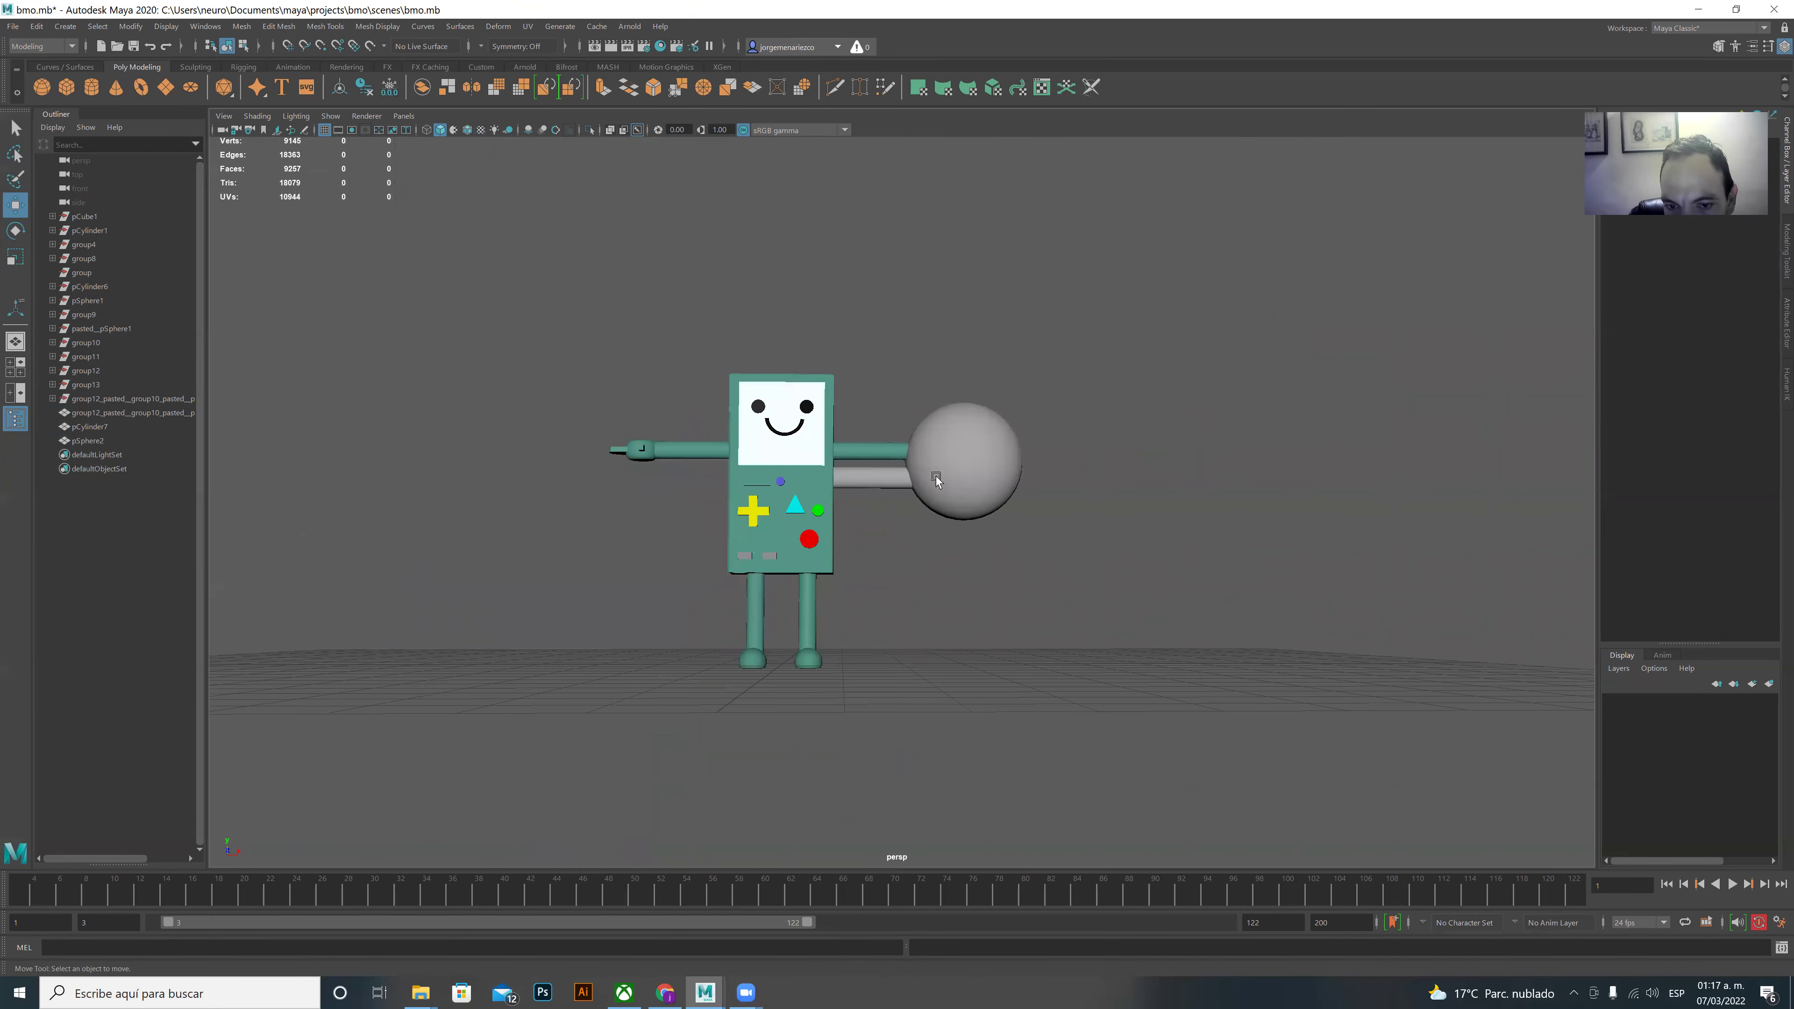
- Select the sphere on its own and rotate the perspective view around BMO
click(961, 469)
drag(1017, 387, 908, 495)
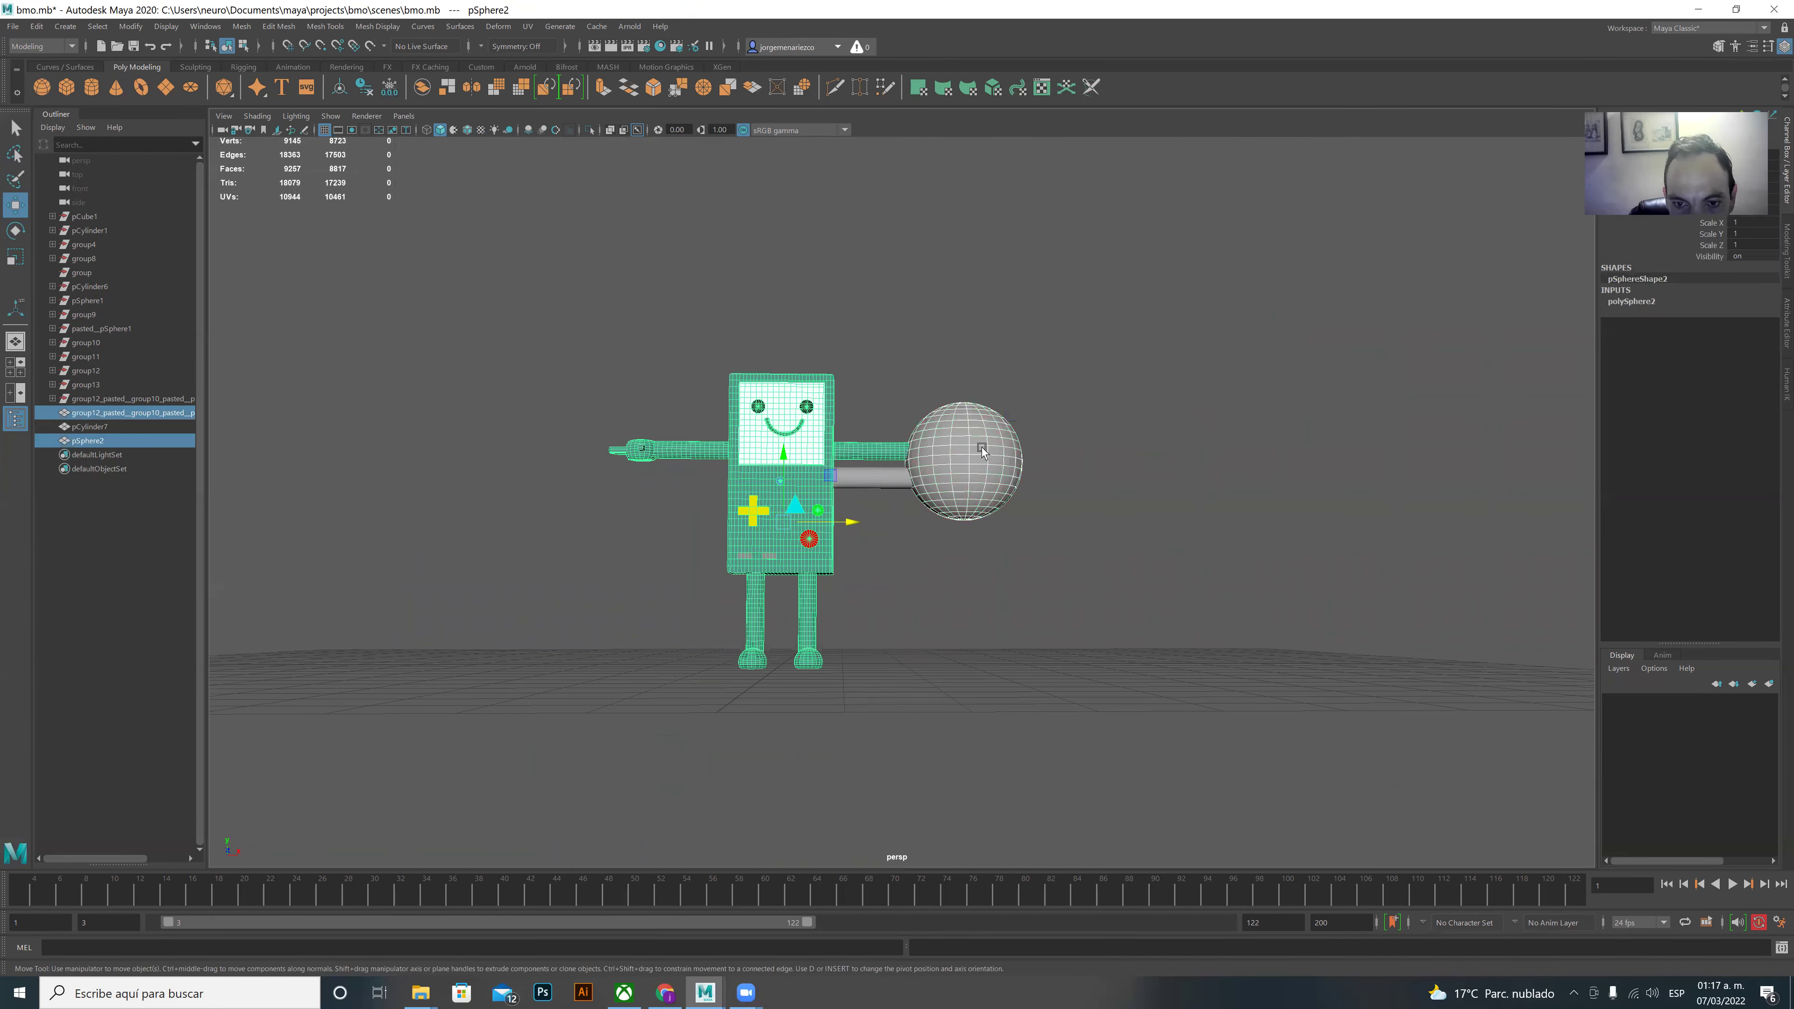
click(1087, 401)
click(976, 429)
mouse_move(965, 411)
mouse_down()
mouse_move(966, 440)
mouse_move(1054, 446)
mouse_move(1073, 486)
mouse_move(1023, 487)
mouse_move(989, 448)
mouse_up()
scroll(1093, 433, up, 5)
key(bracketleft)
key(ctrl+z)
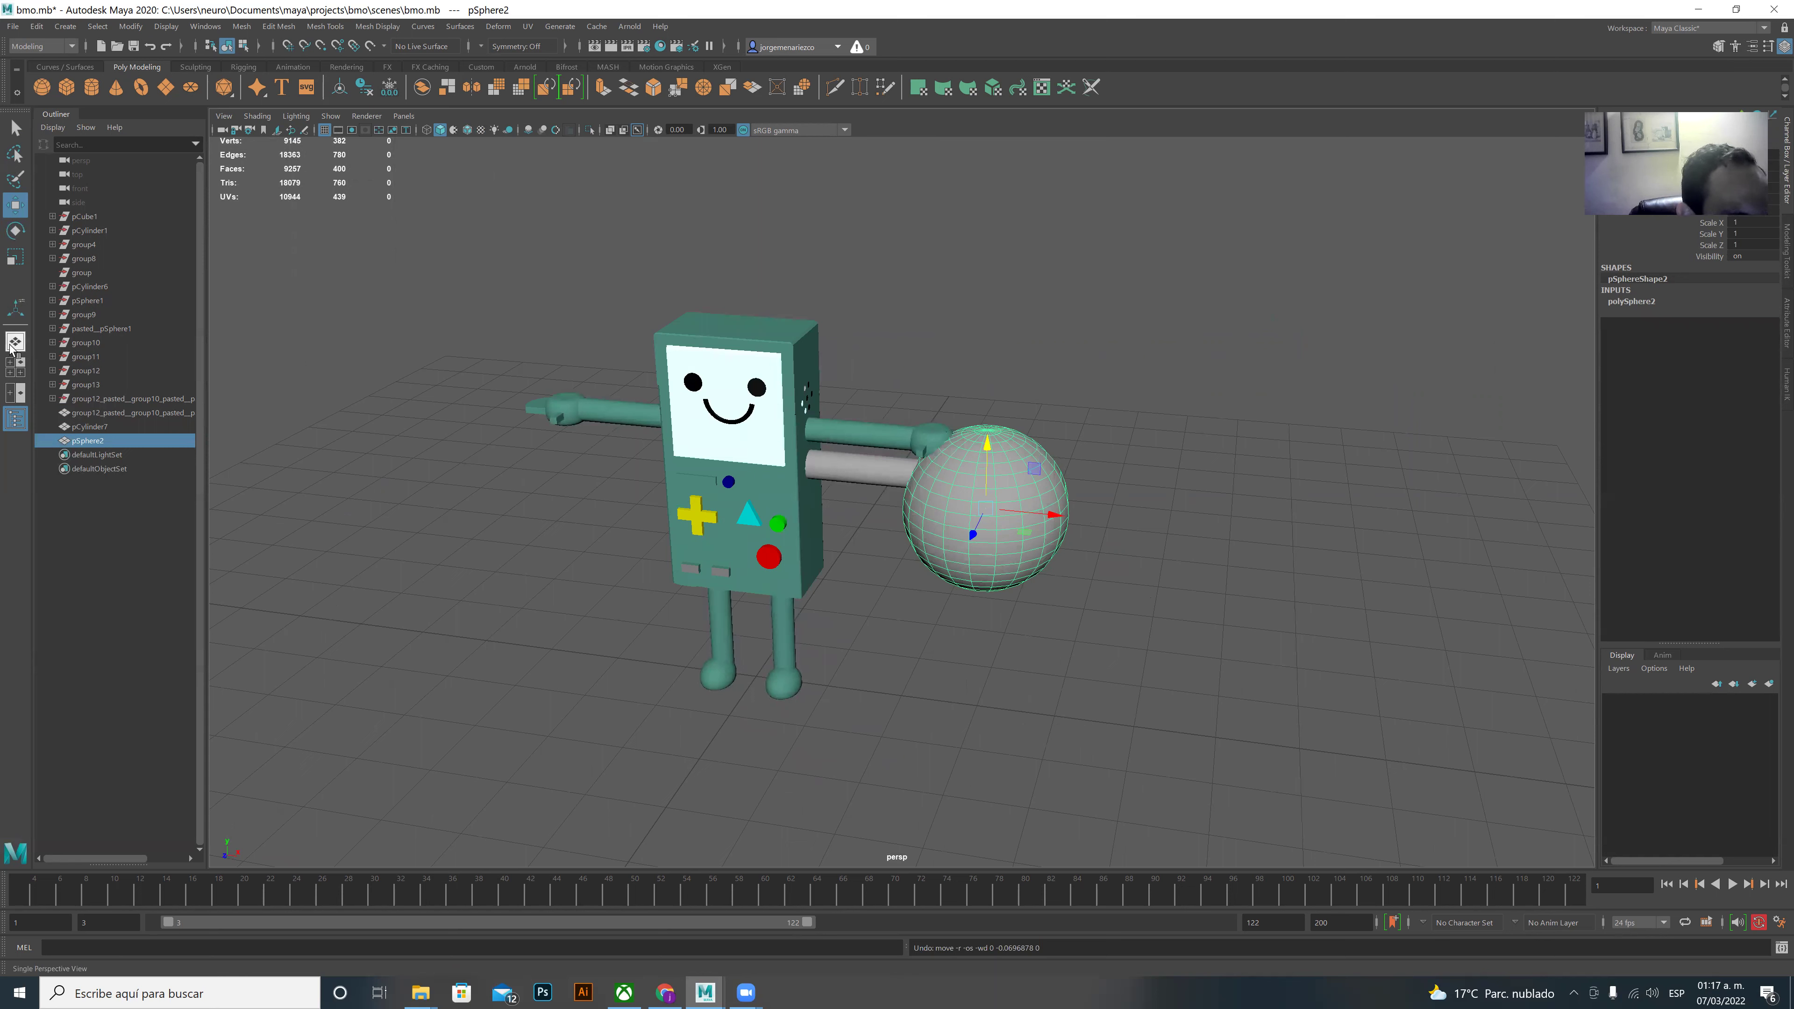
- Scale the sphere to 0.449 and move it onto the cylinder's outer end
click(15, 258)
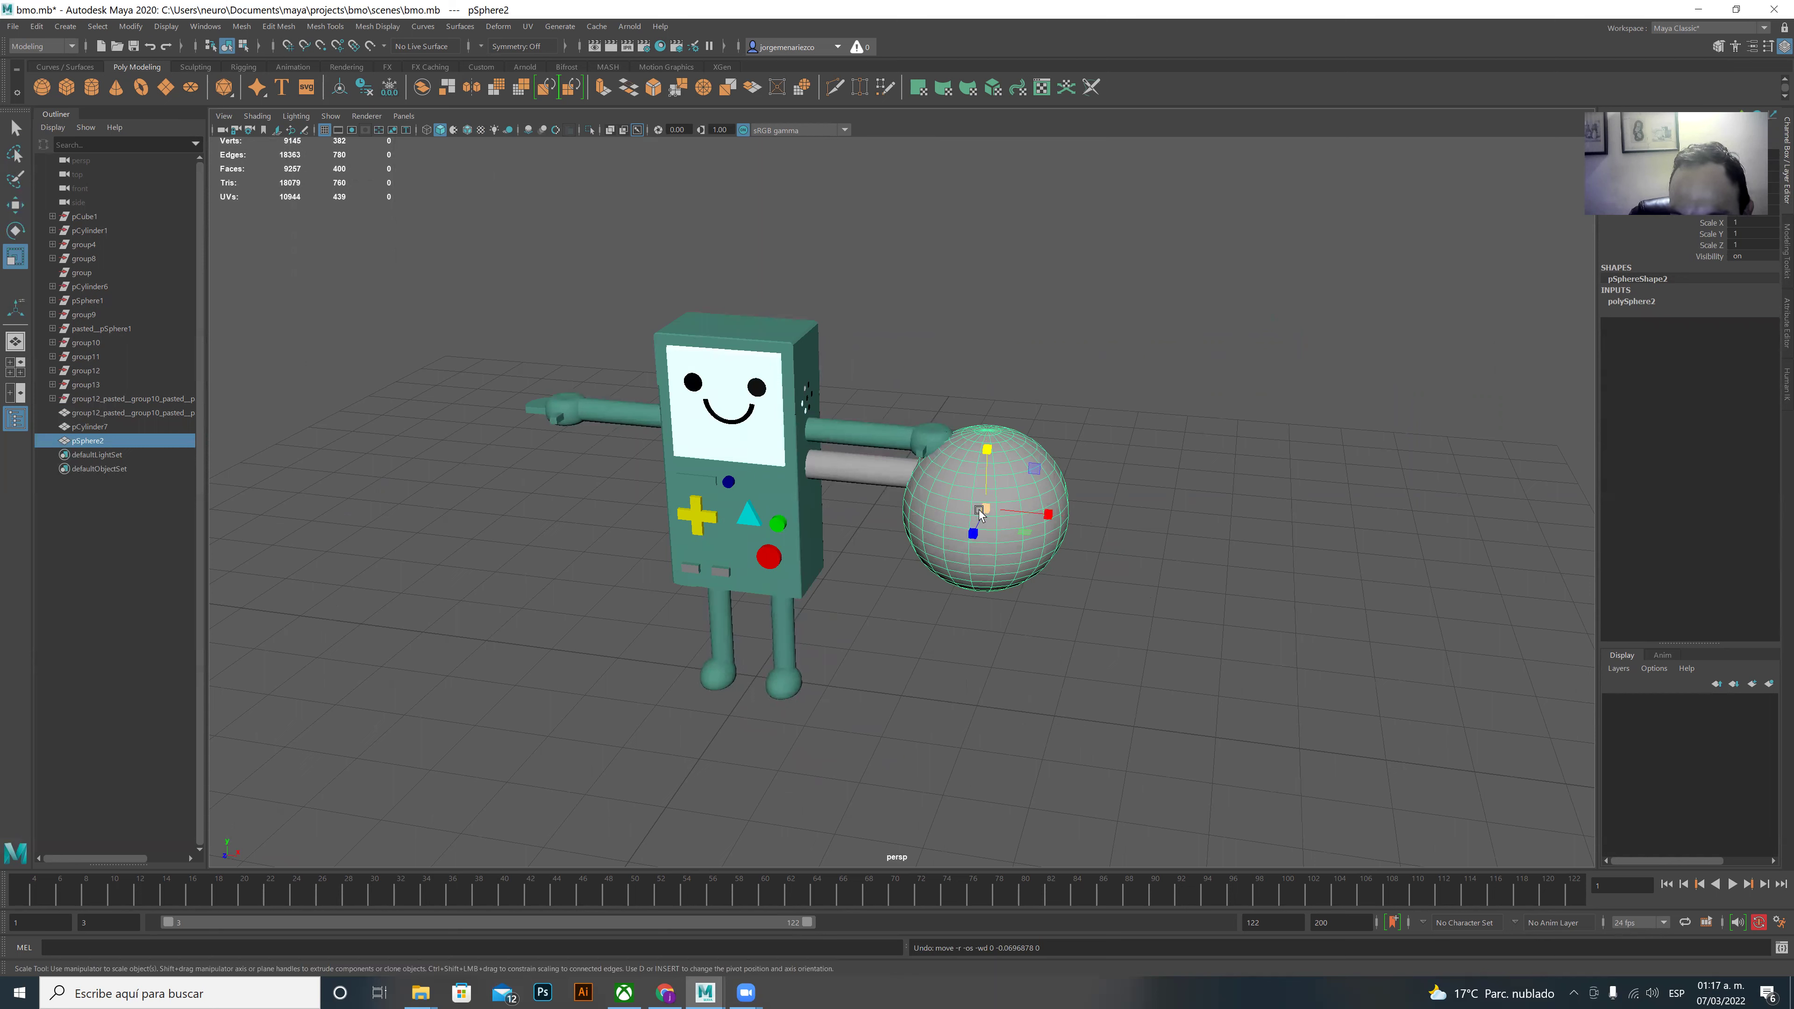
drag(978, 509, 882, 460)
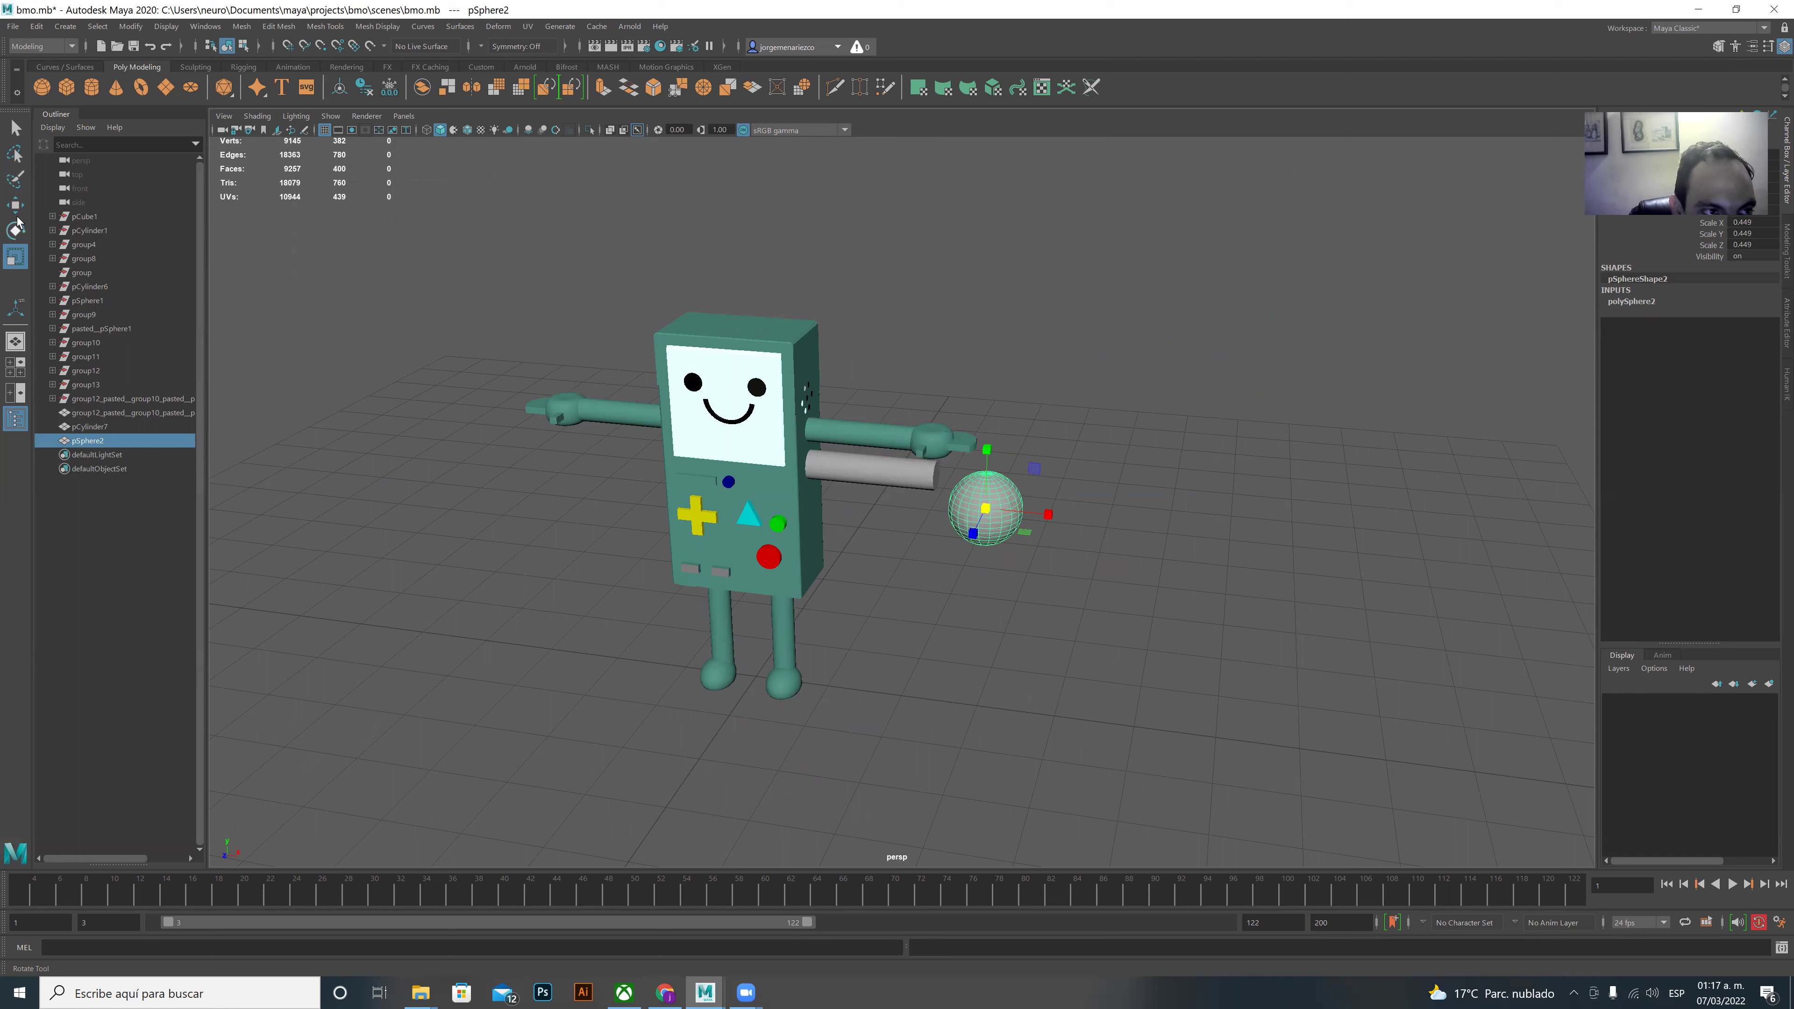
key(w)
drag(987, 452, 972, 408)
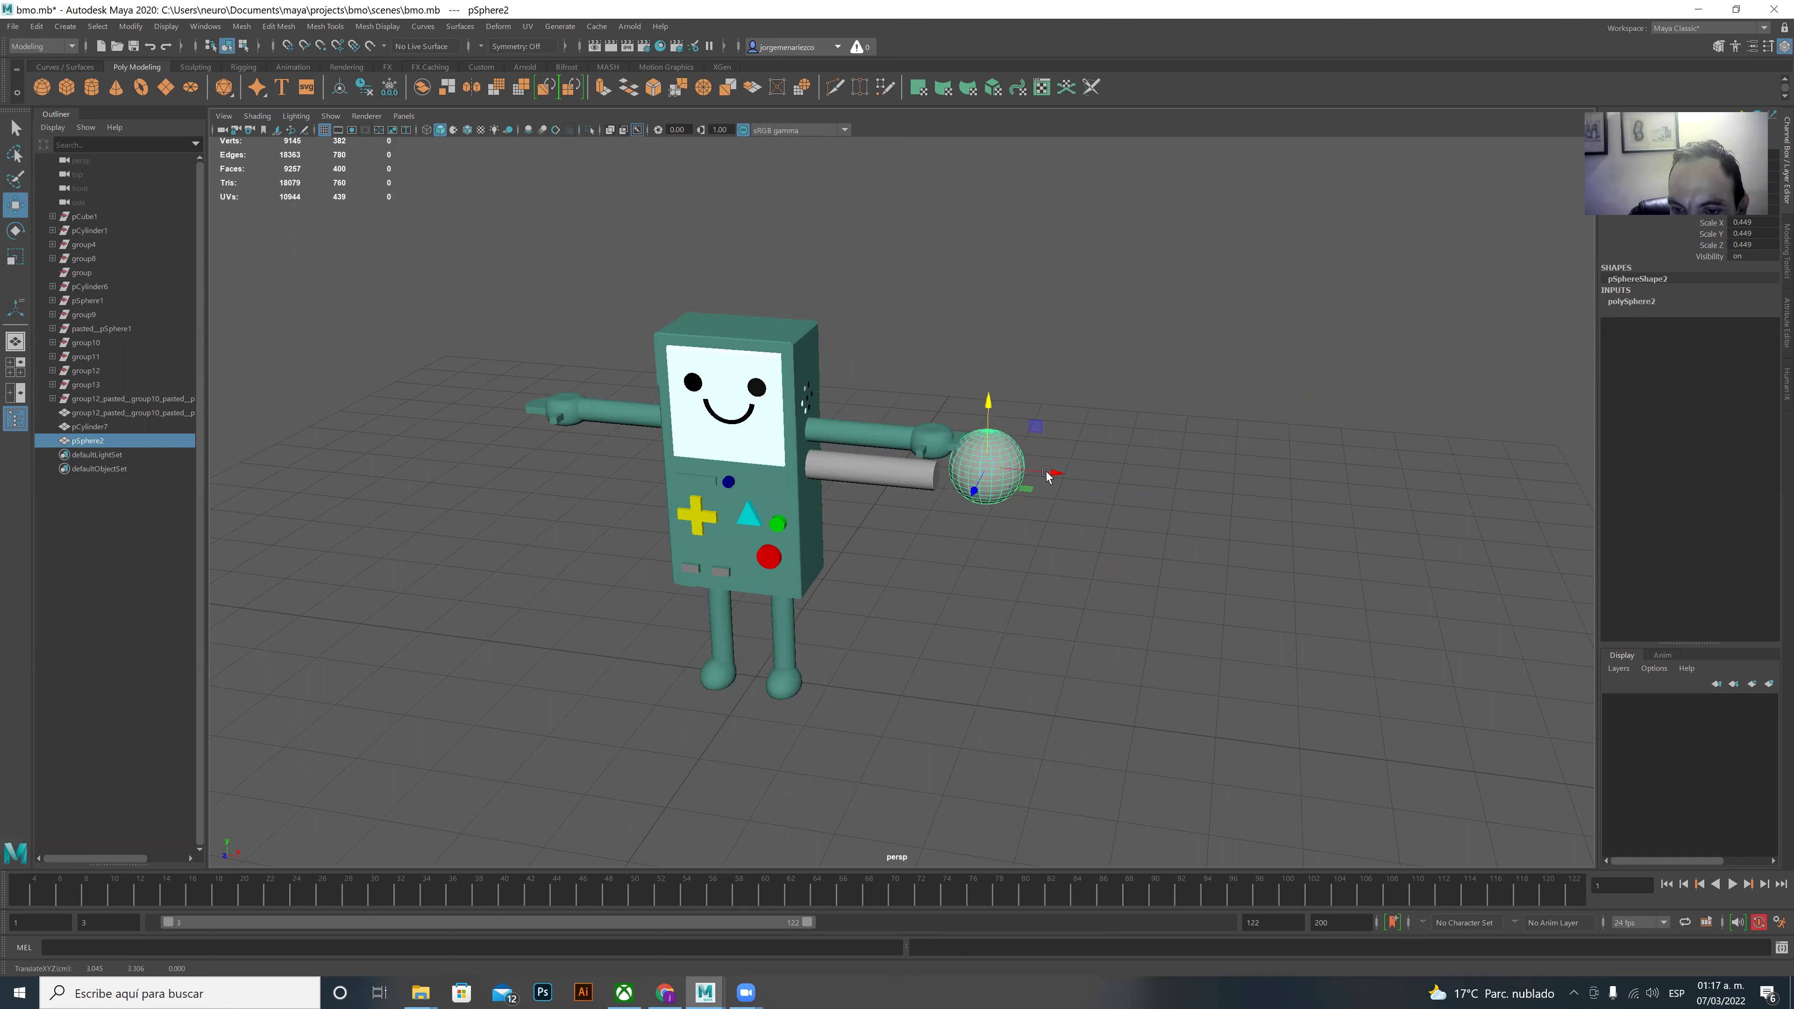
drag(1047, 474, 1012, 472)
click(951, 400)
click(958, 460)
drag(950, 400, 953, 412)
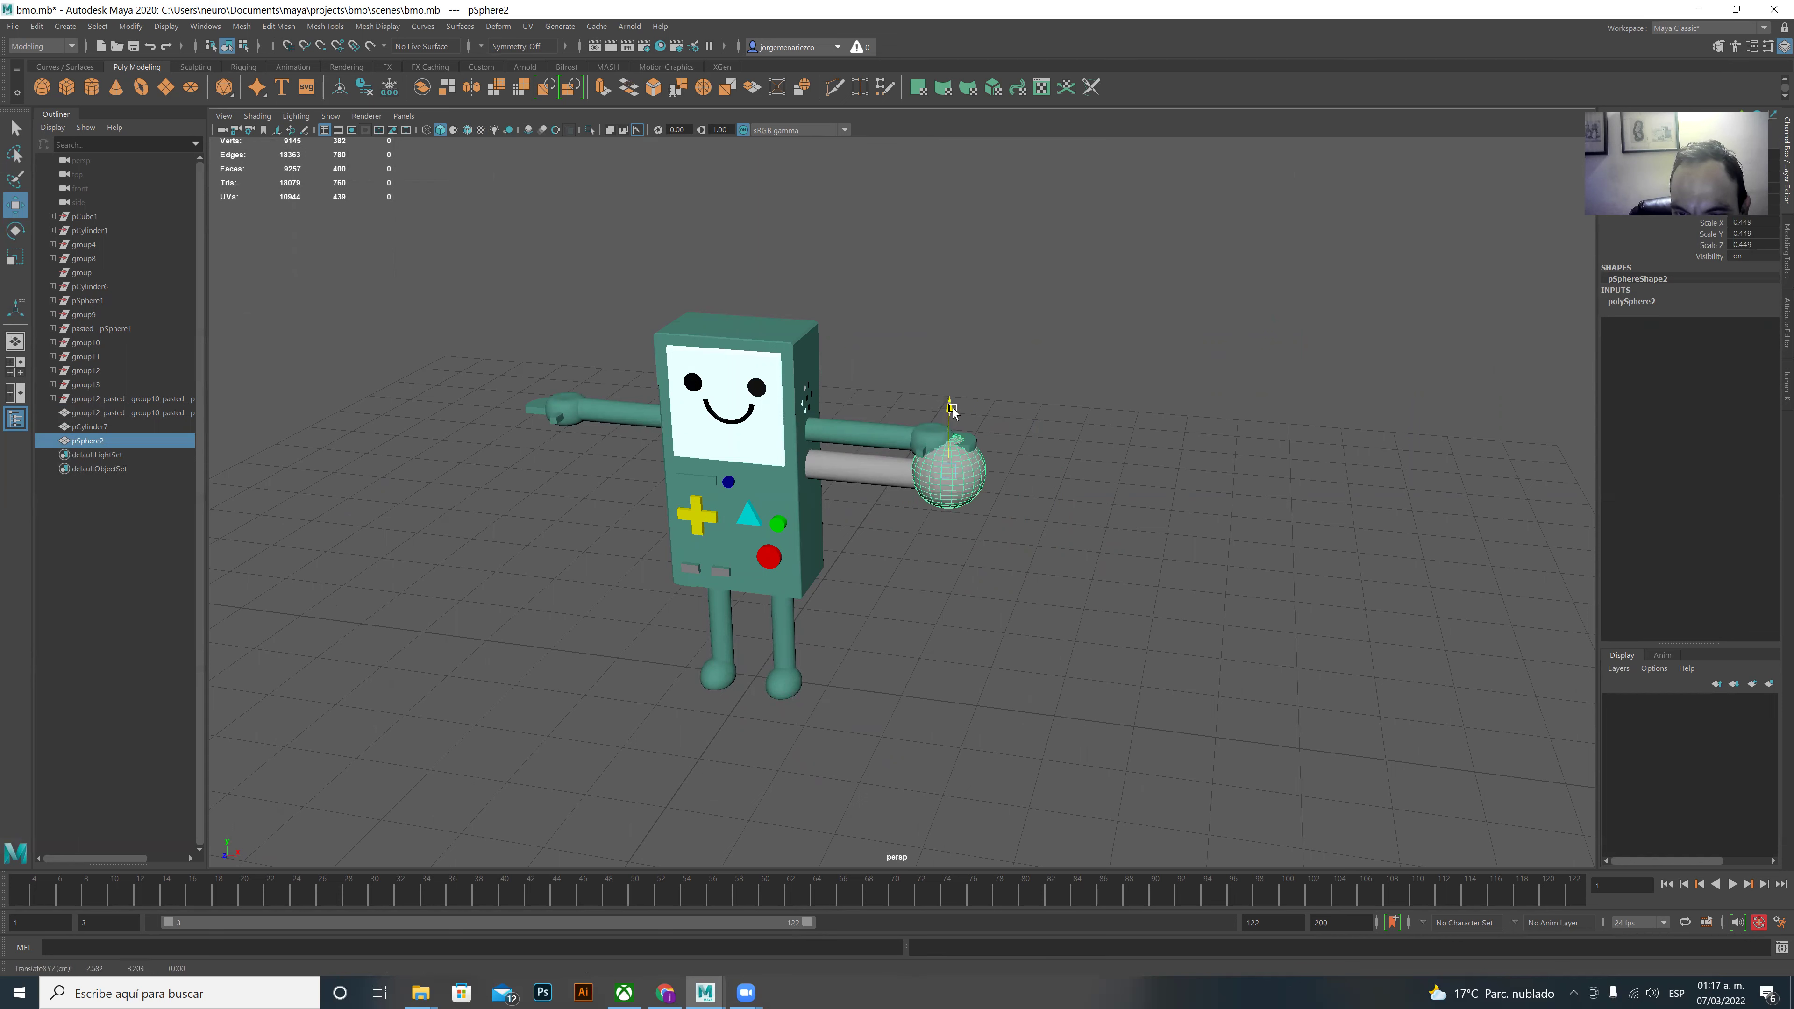
scroll(951, 578, up, 3)
- Try moving the cylinder and sphere together sideways, then undo it
scroll(1000, 292, up, 3)
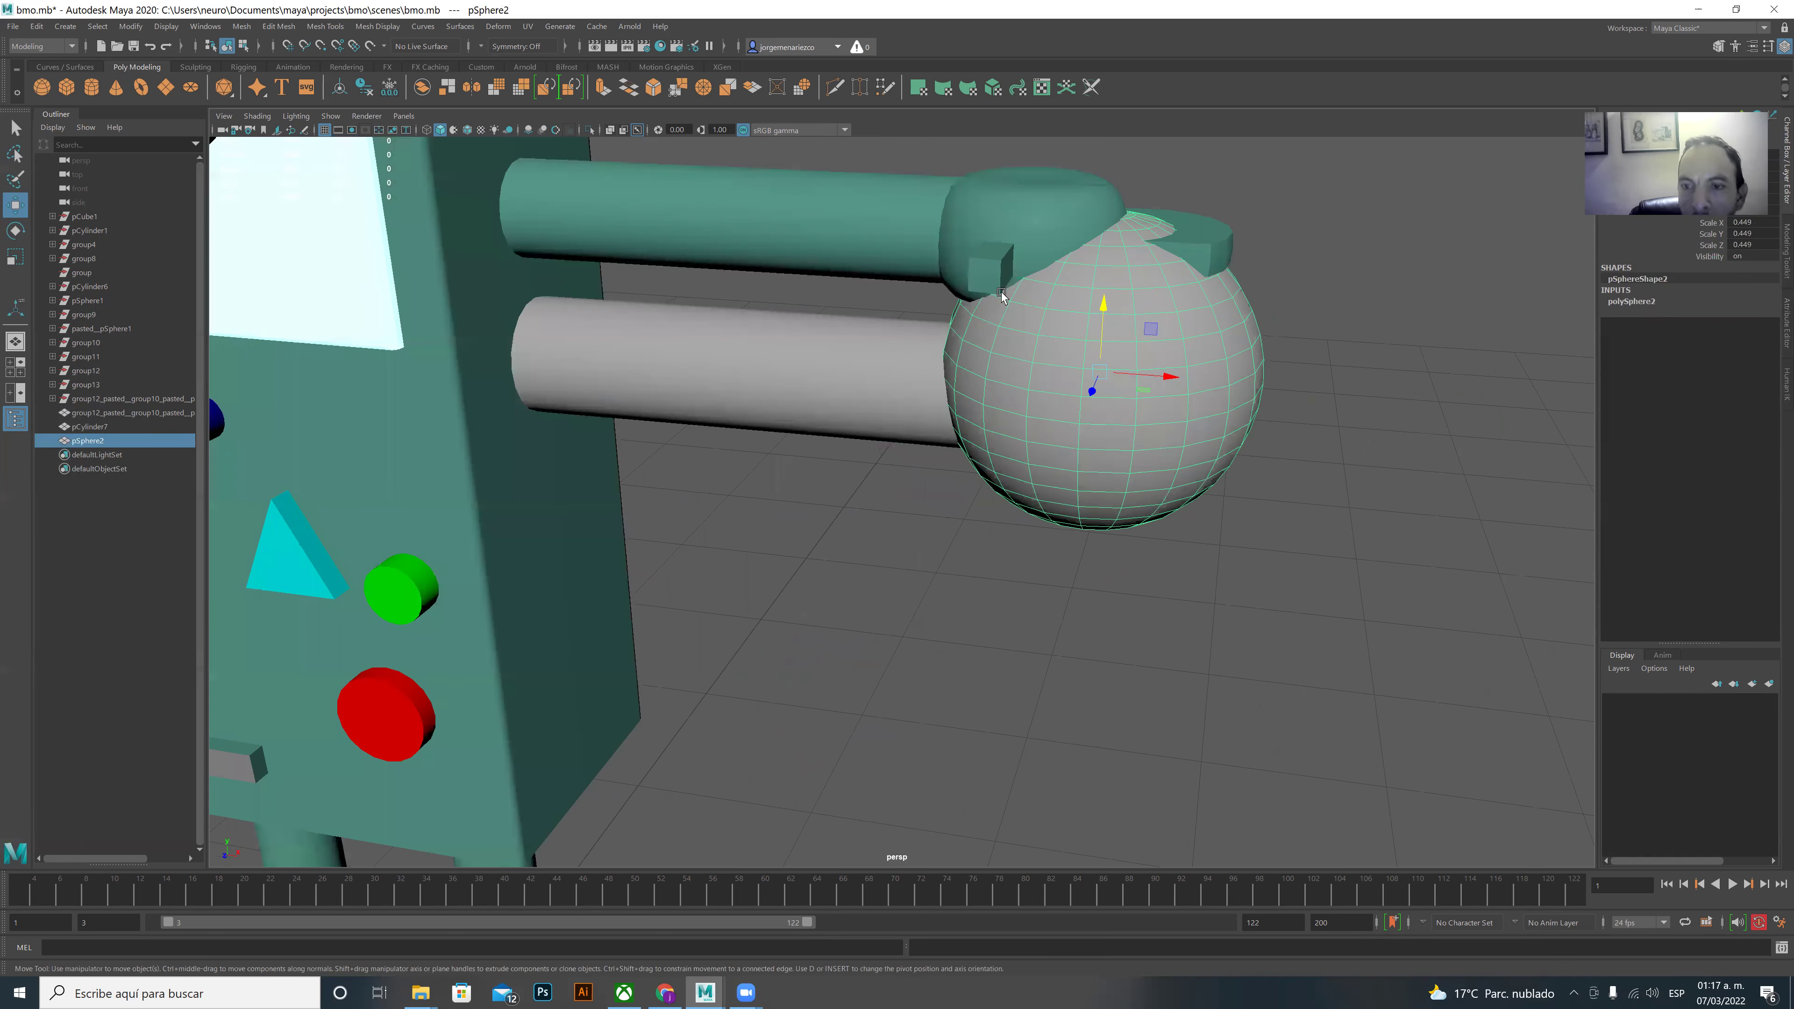
click(829, 355)
shift+click(1082, 405)
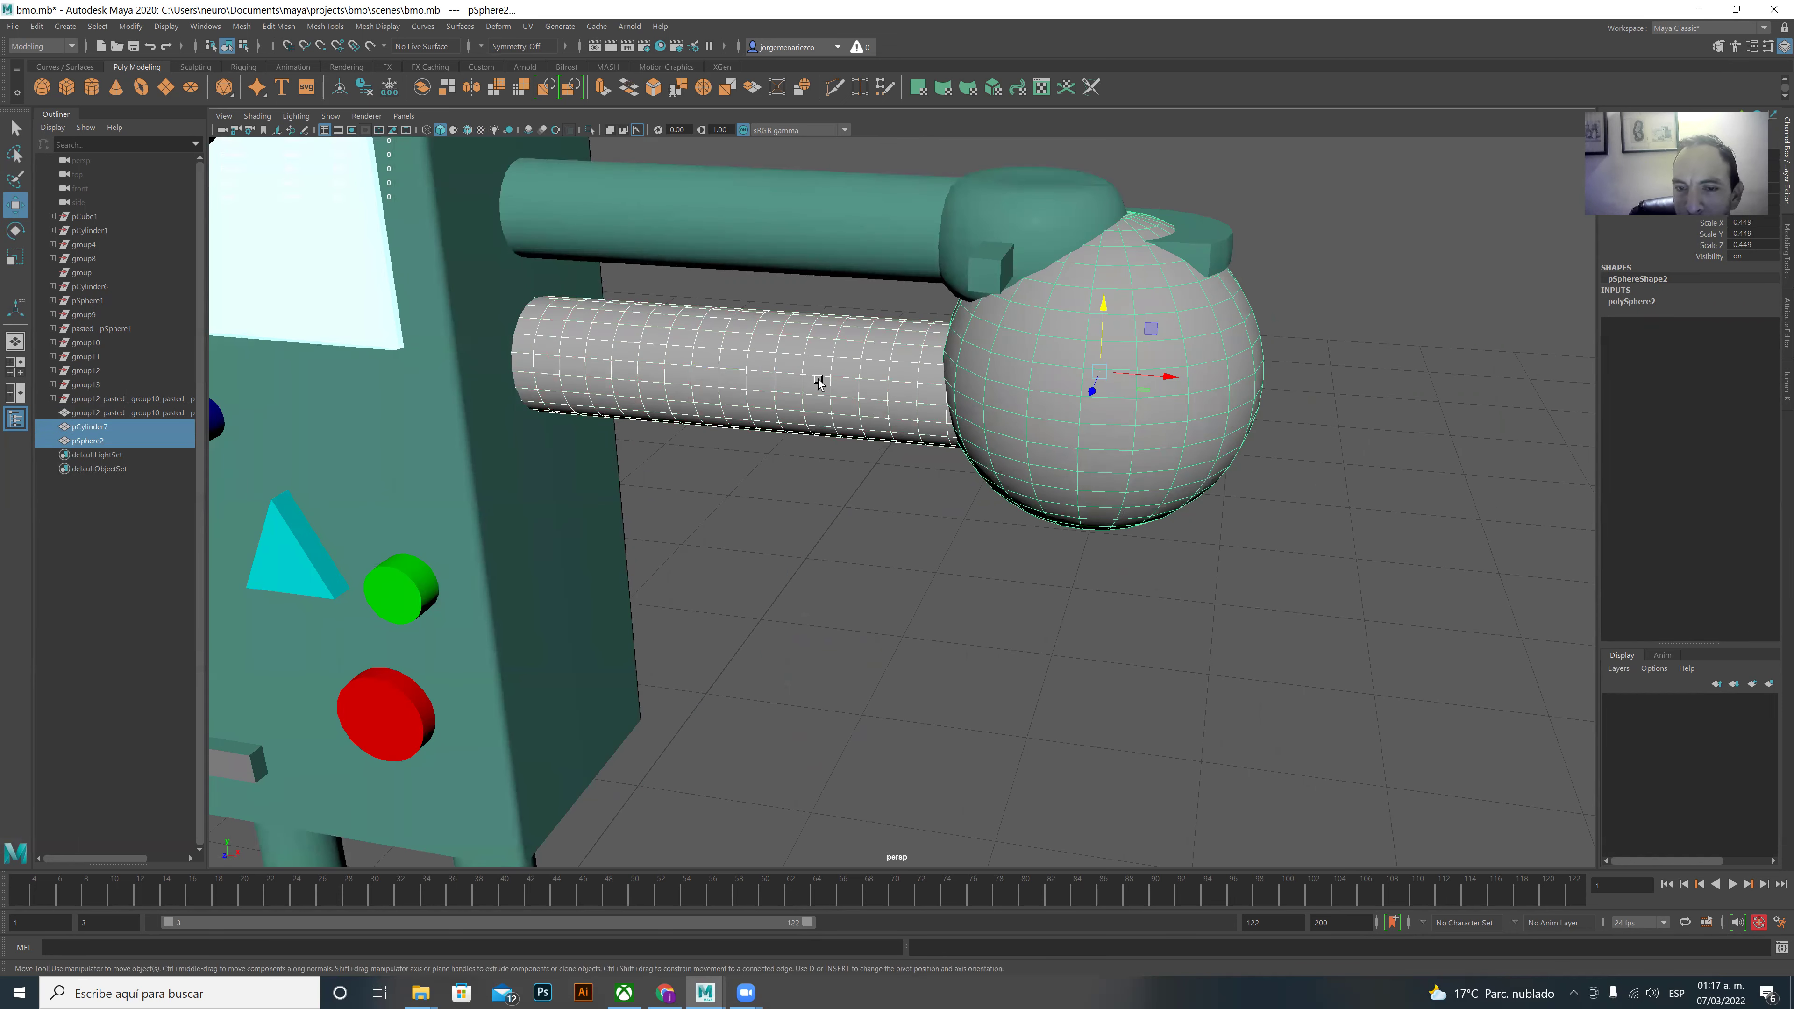
drag(1177, 380, 1432, 428)
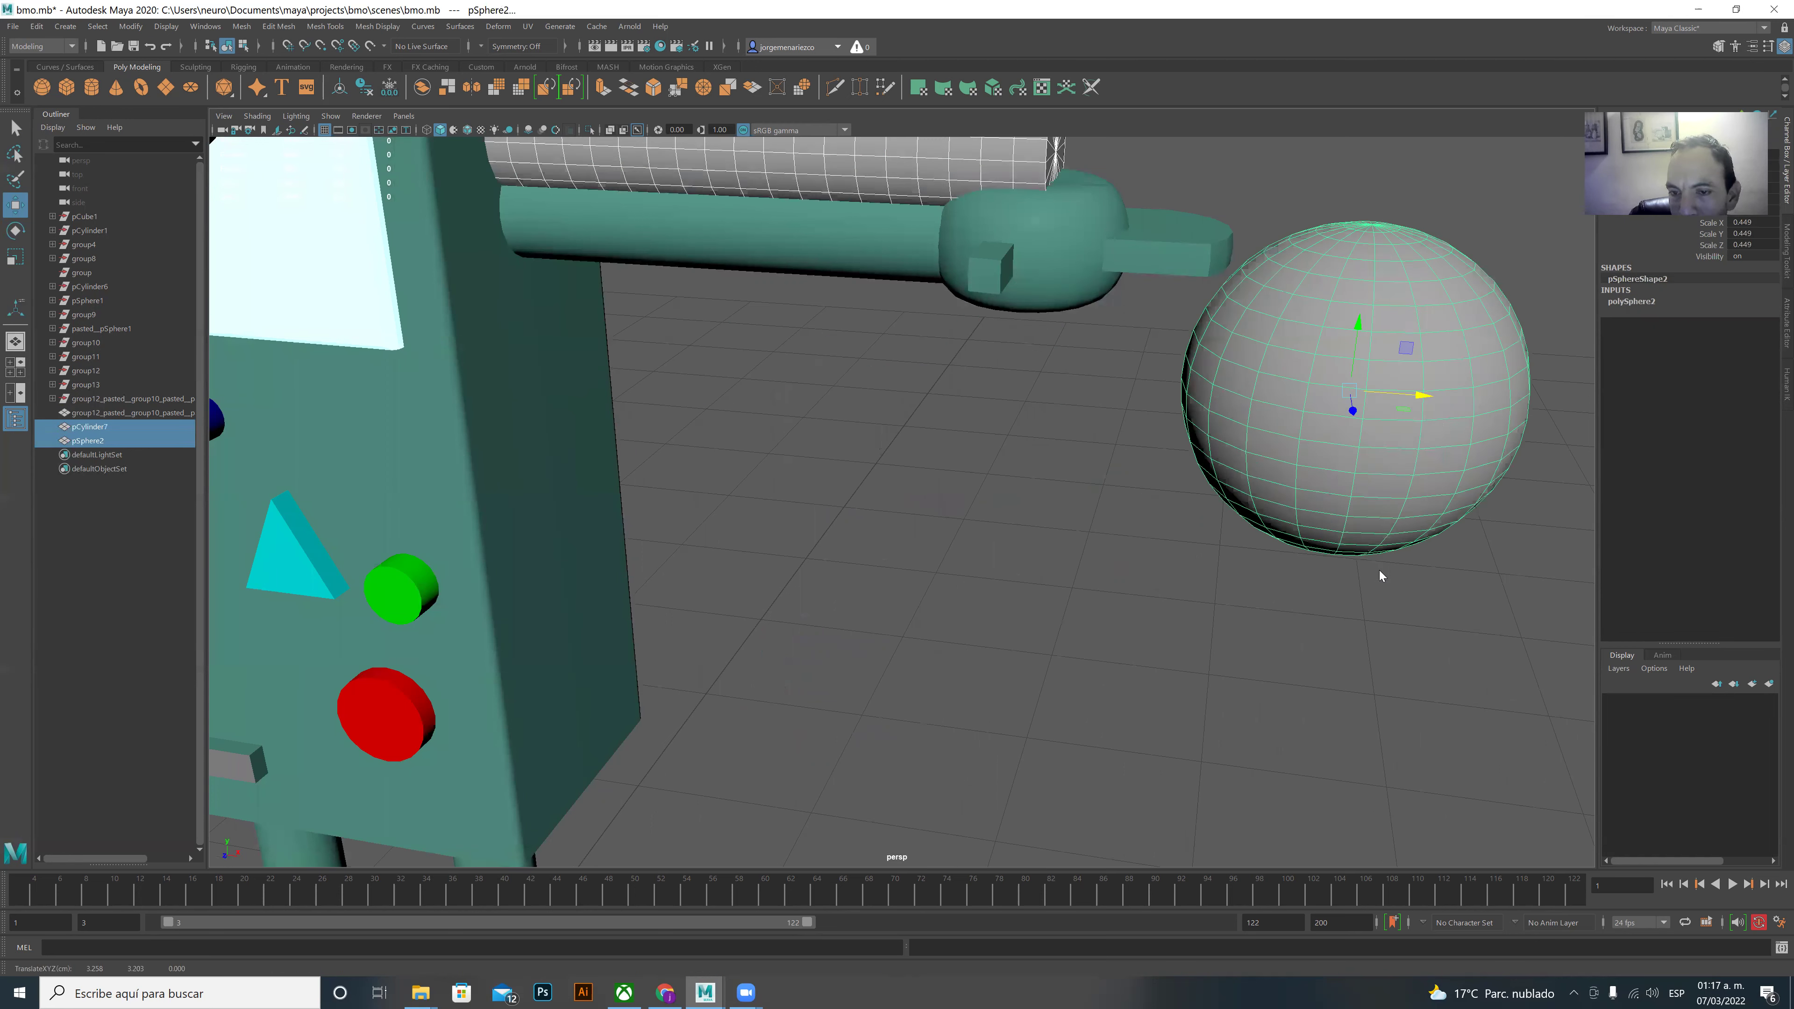
key(ctrl+z)
- In the top view, move the sphere away from BMO's arm and reframe
drag(1383, 576, 766, 558)
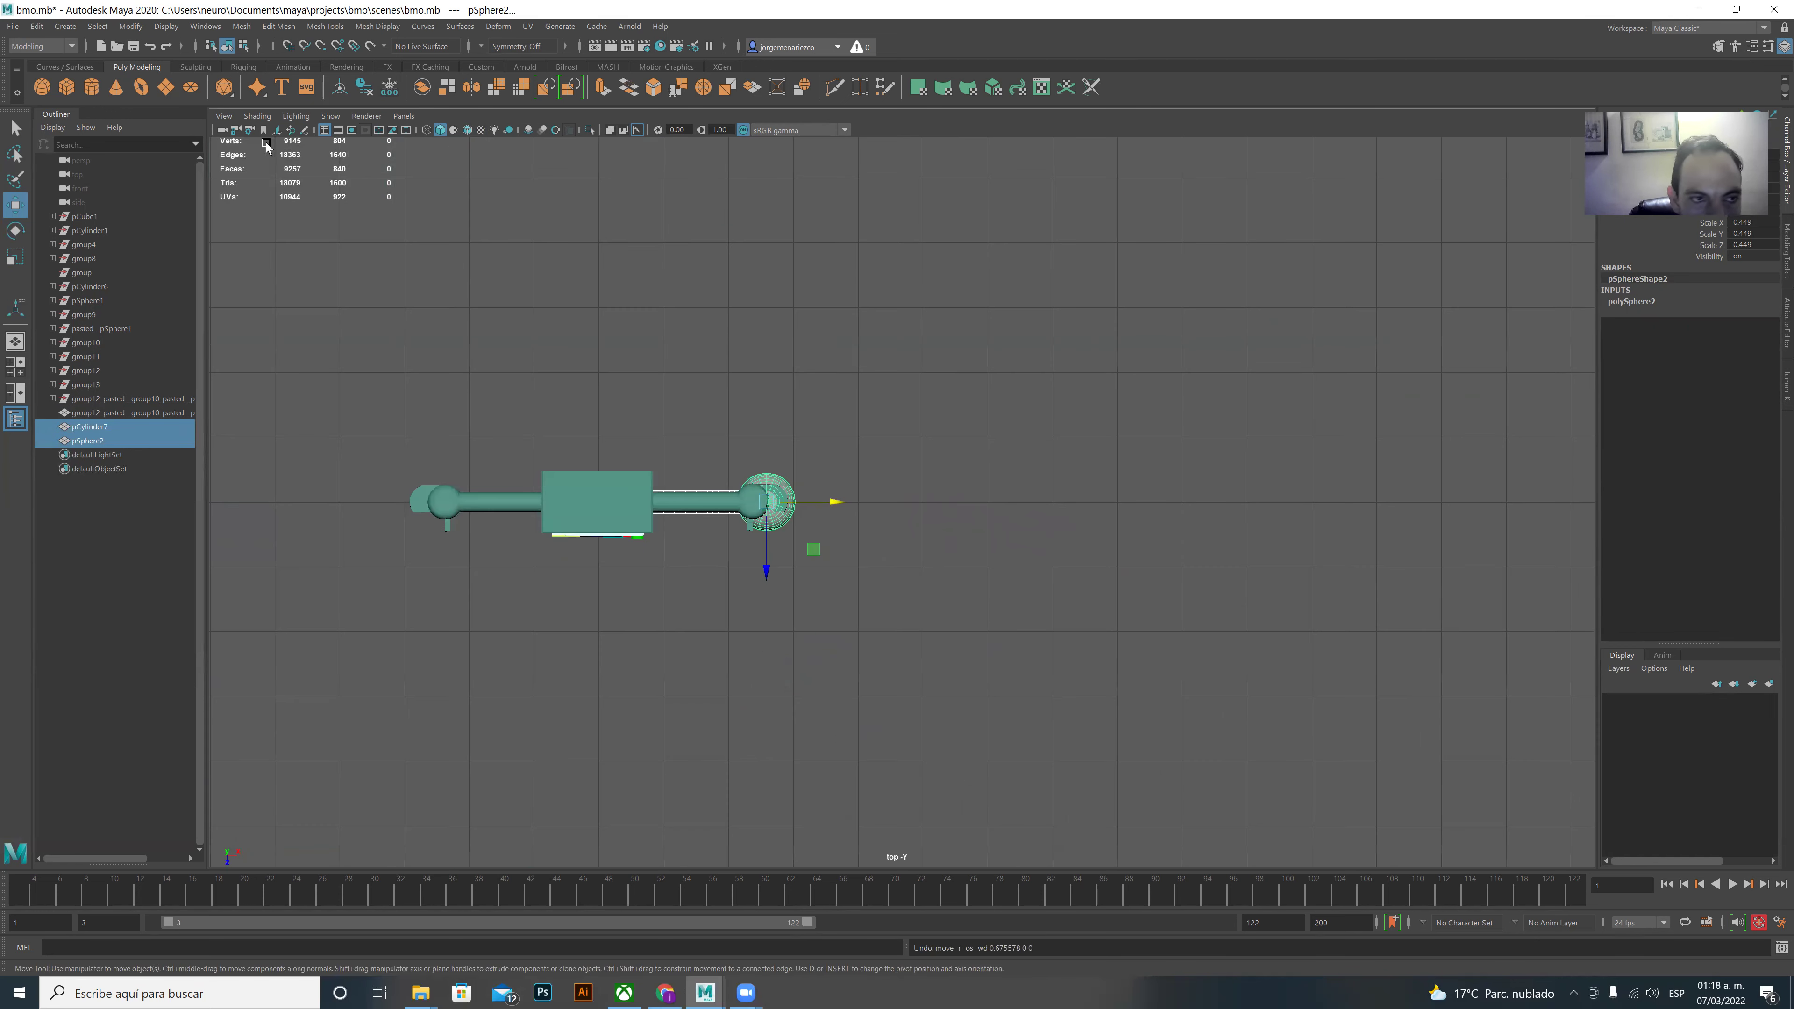
click(1052, 353)
click(773, 495)
mouse_move(836, 501)
mouse_down()
mouse_move(927, 503)
mouse_move(883, 466)
mouse_up()
scroll(883, 466, up, 2)
alt+middle_drag(852, 431, 839, 397)
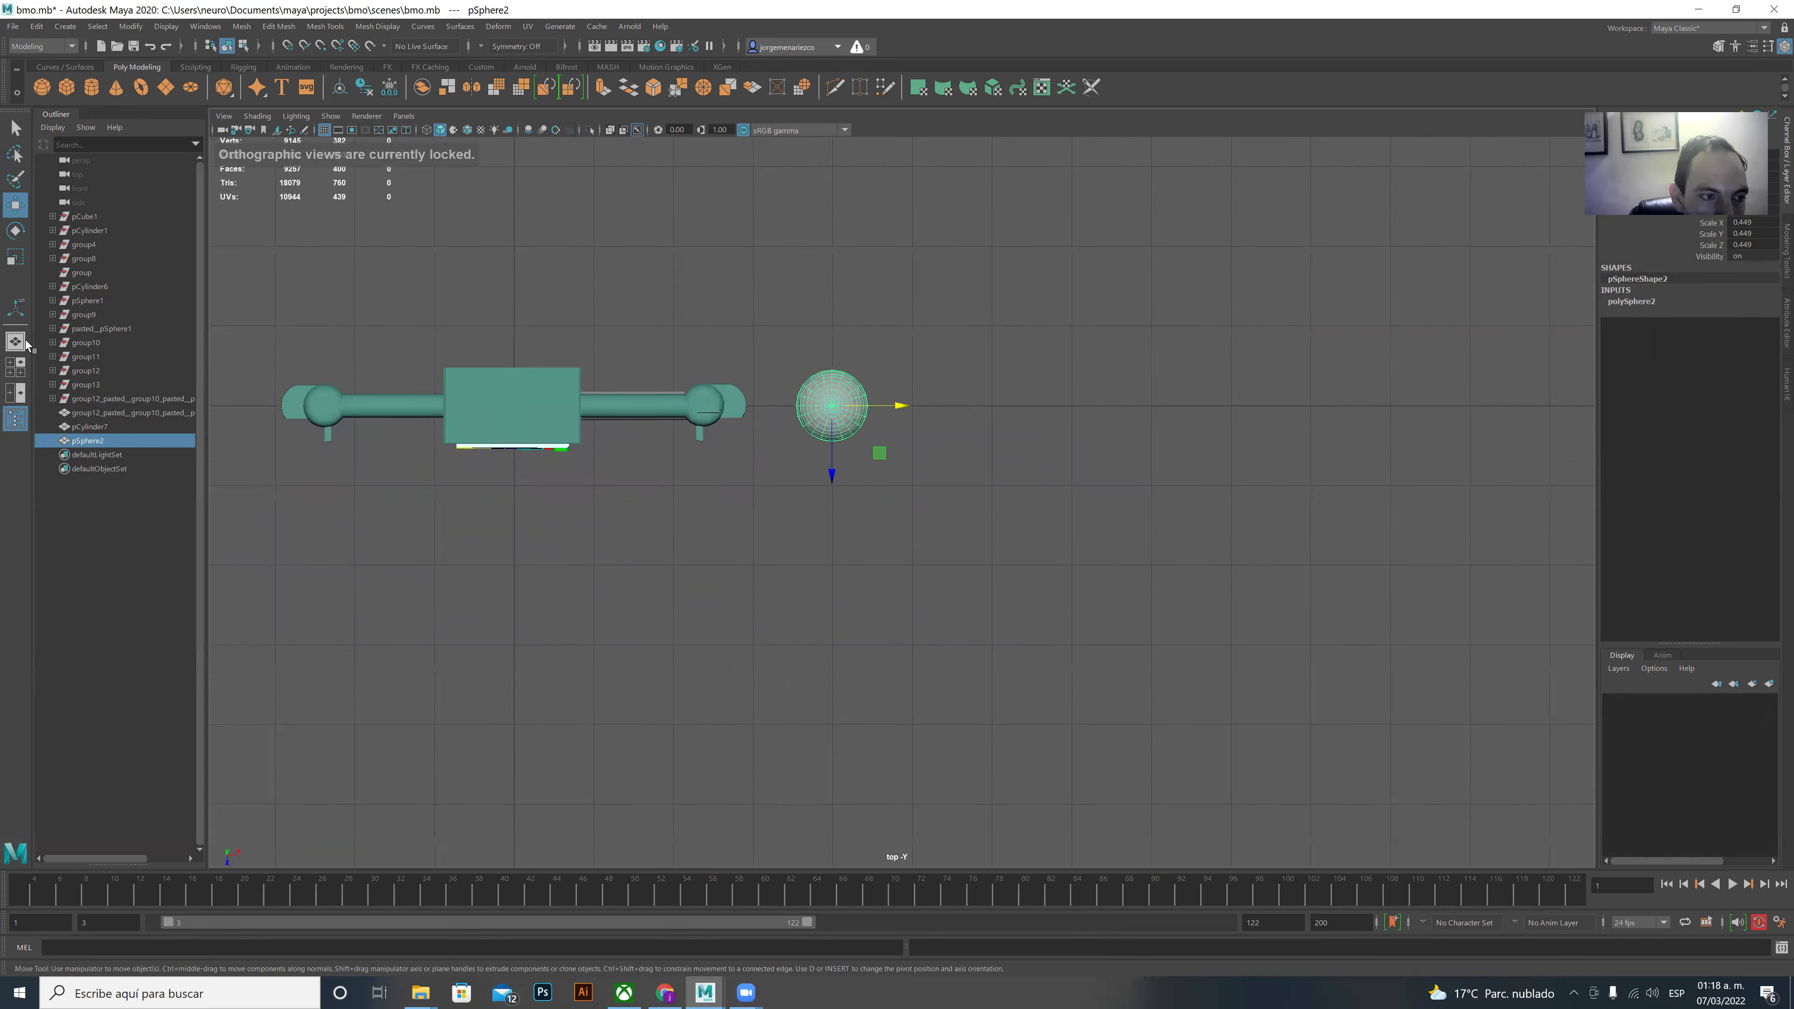
- Maximize the perspective view, zoom out, and select the grey sphere
click(16, 369)
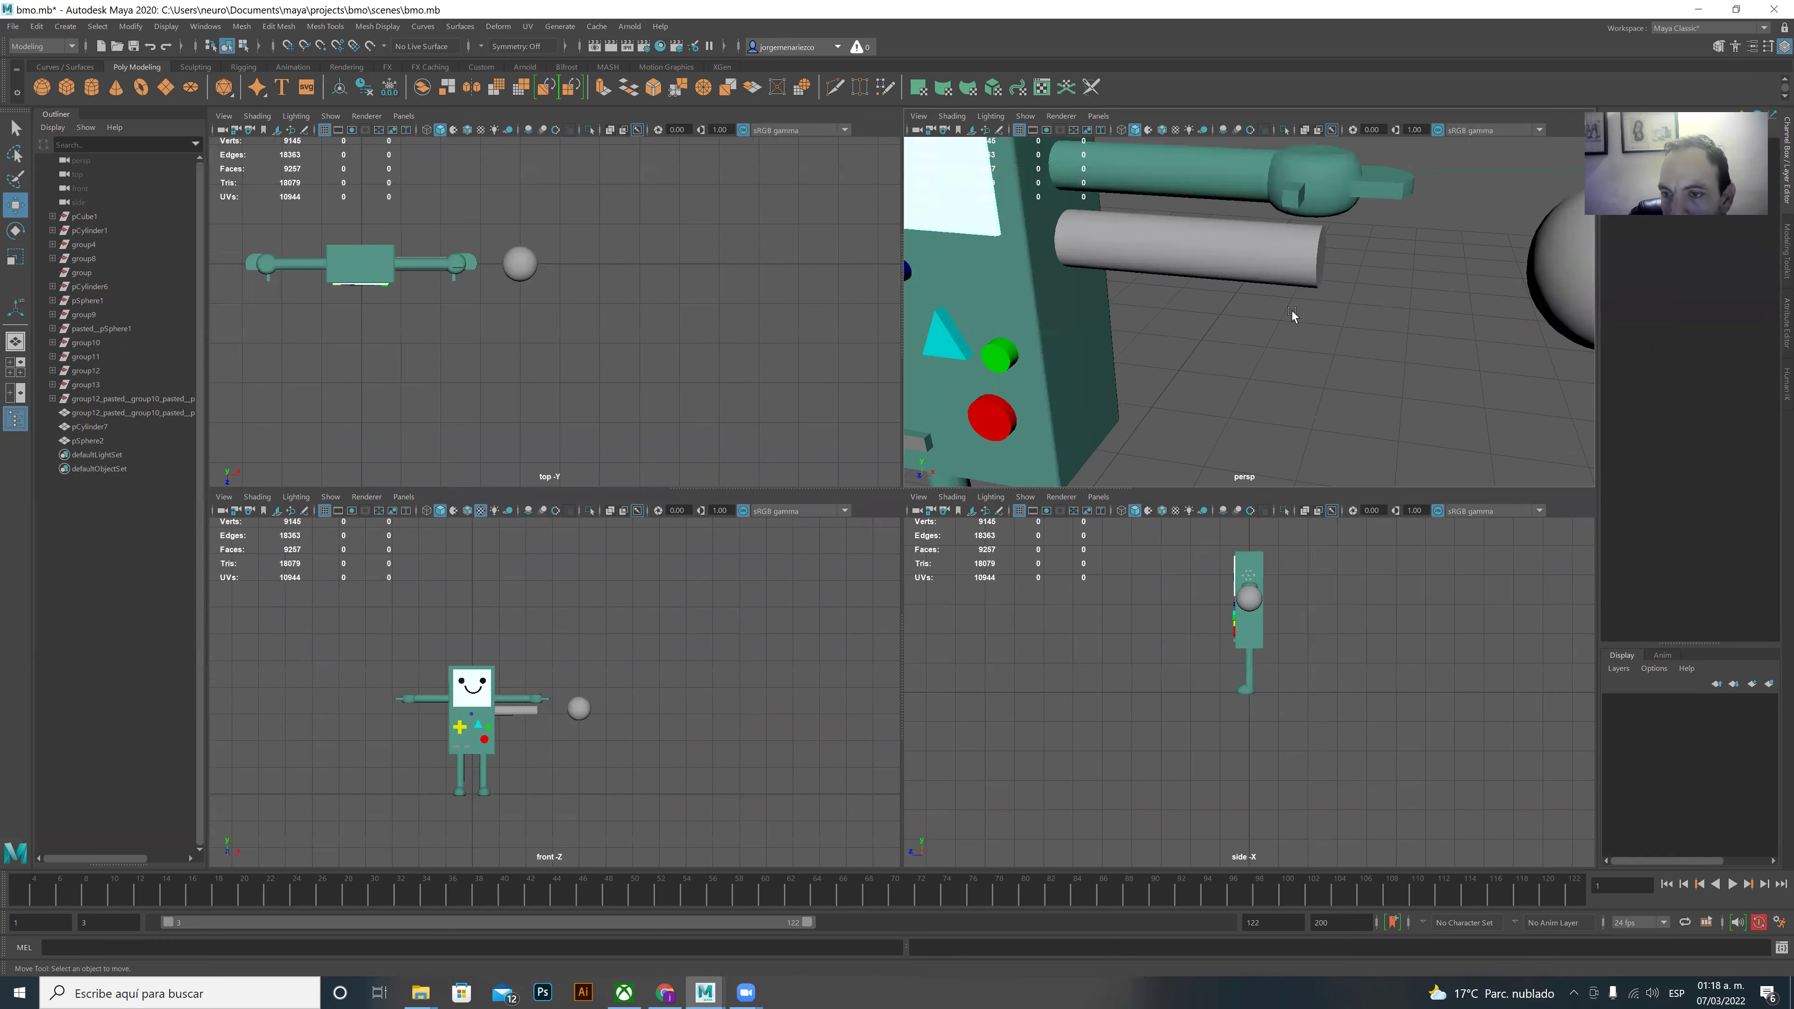
key(space)
scroll(1478, 378, down, 2)
scroll(1478, 378, down, 2)
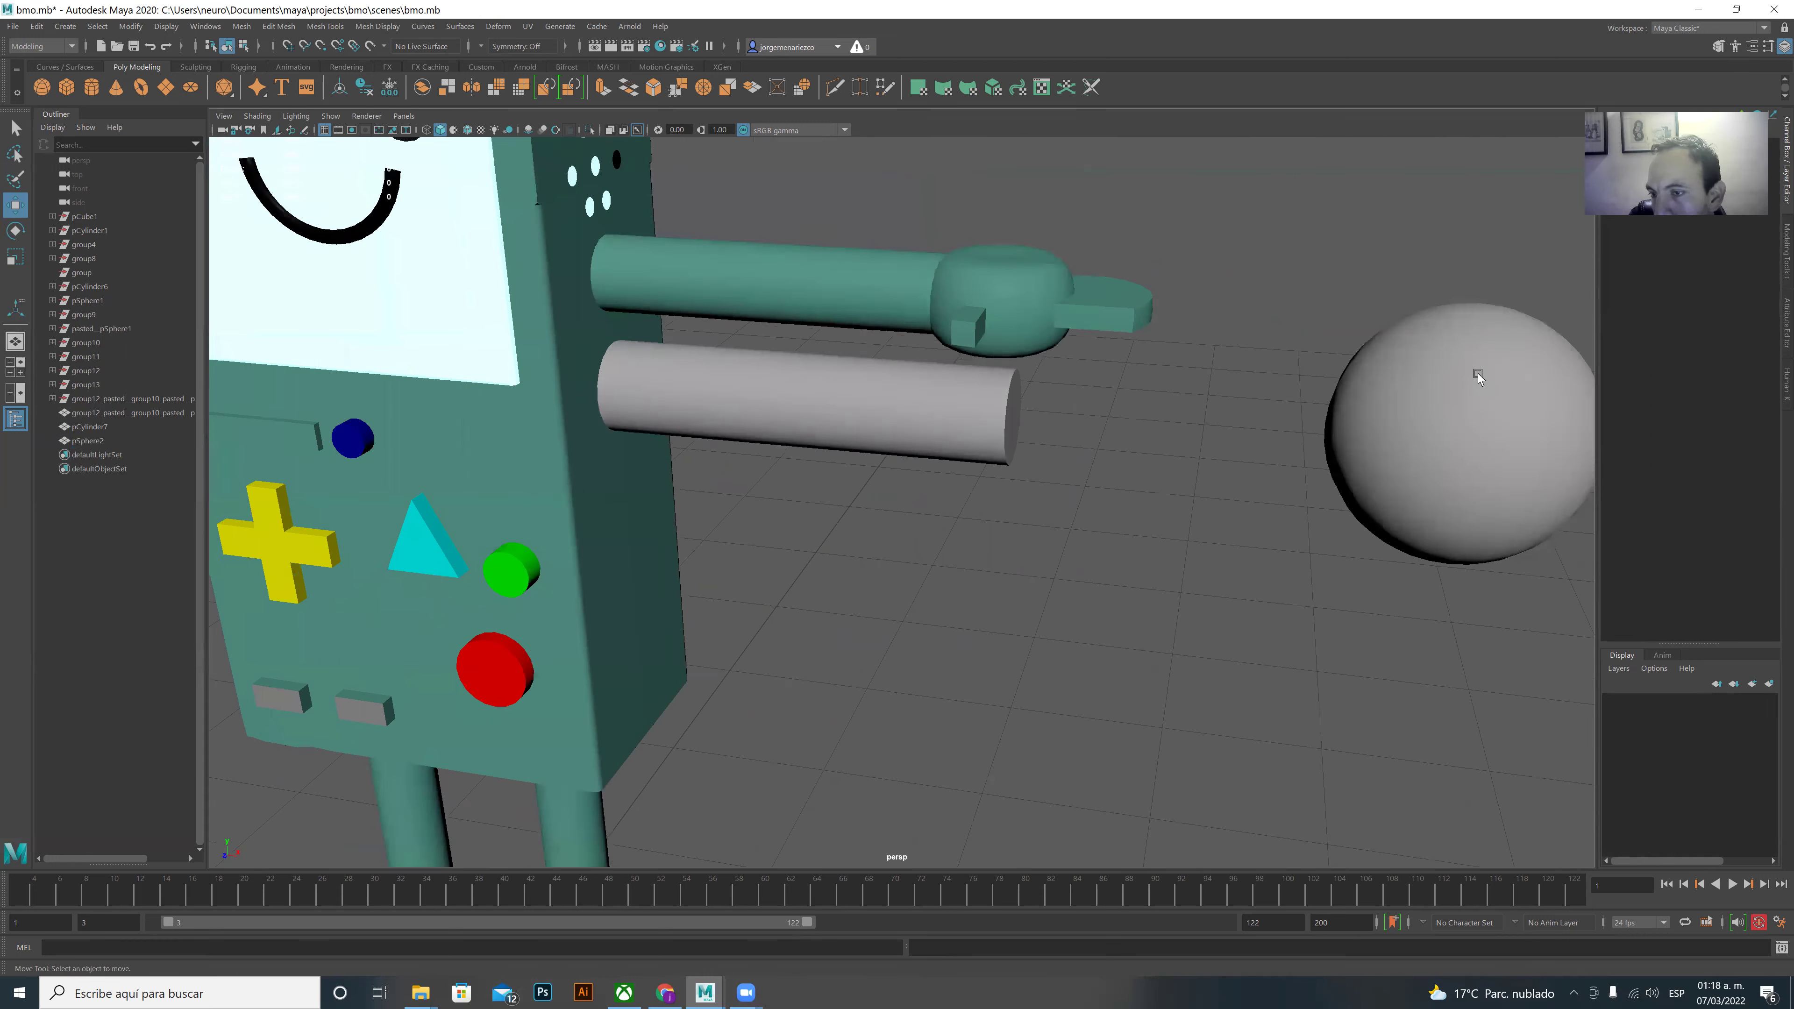
click(1478, 378)
right_drag(1478, 374, 1495, 418)
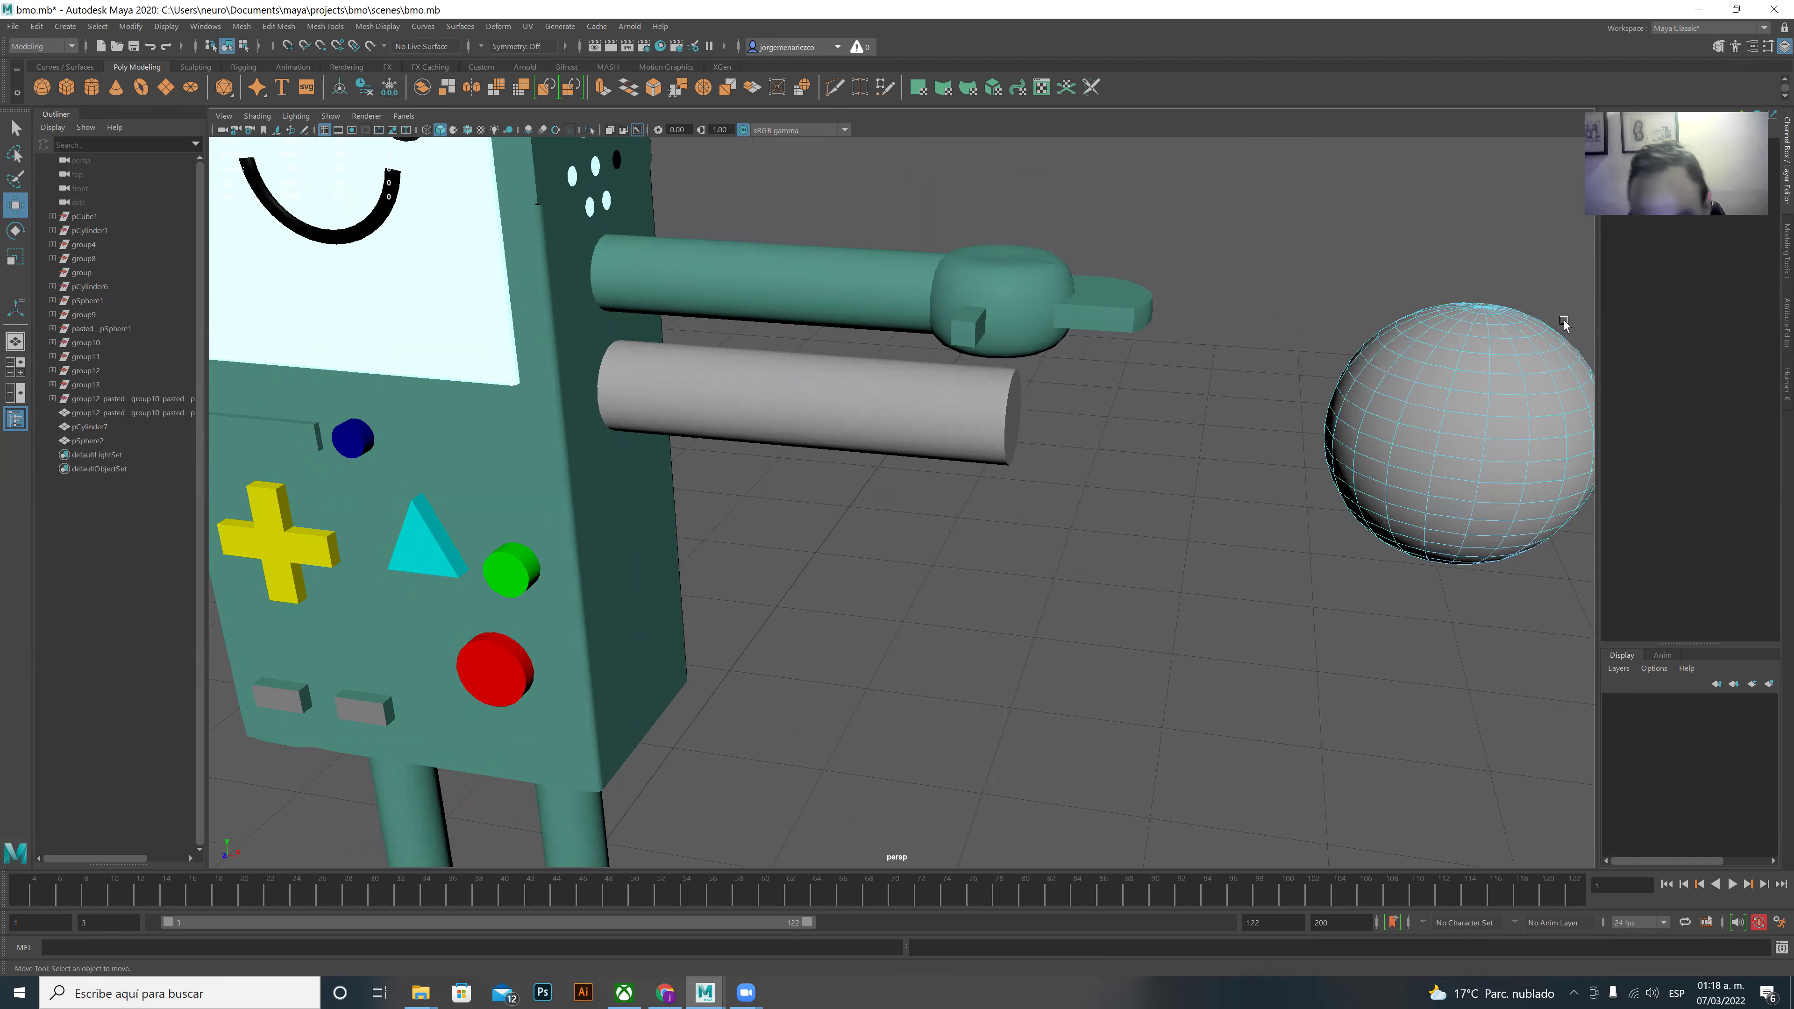
key(space)
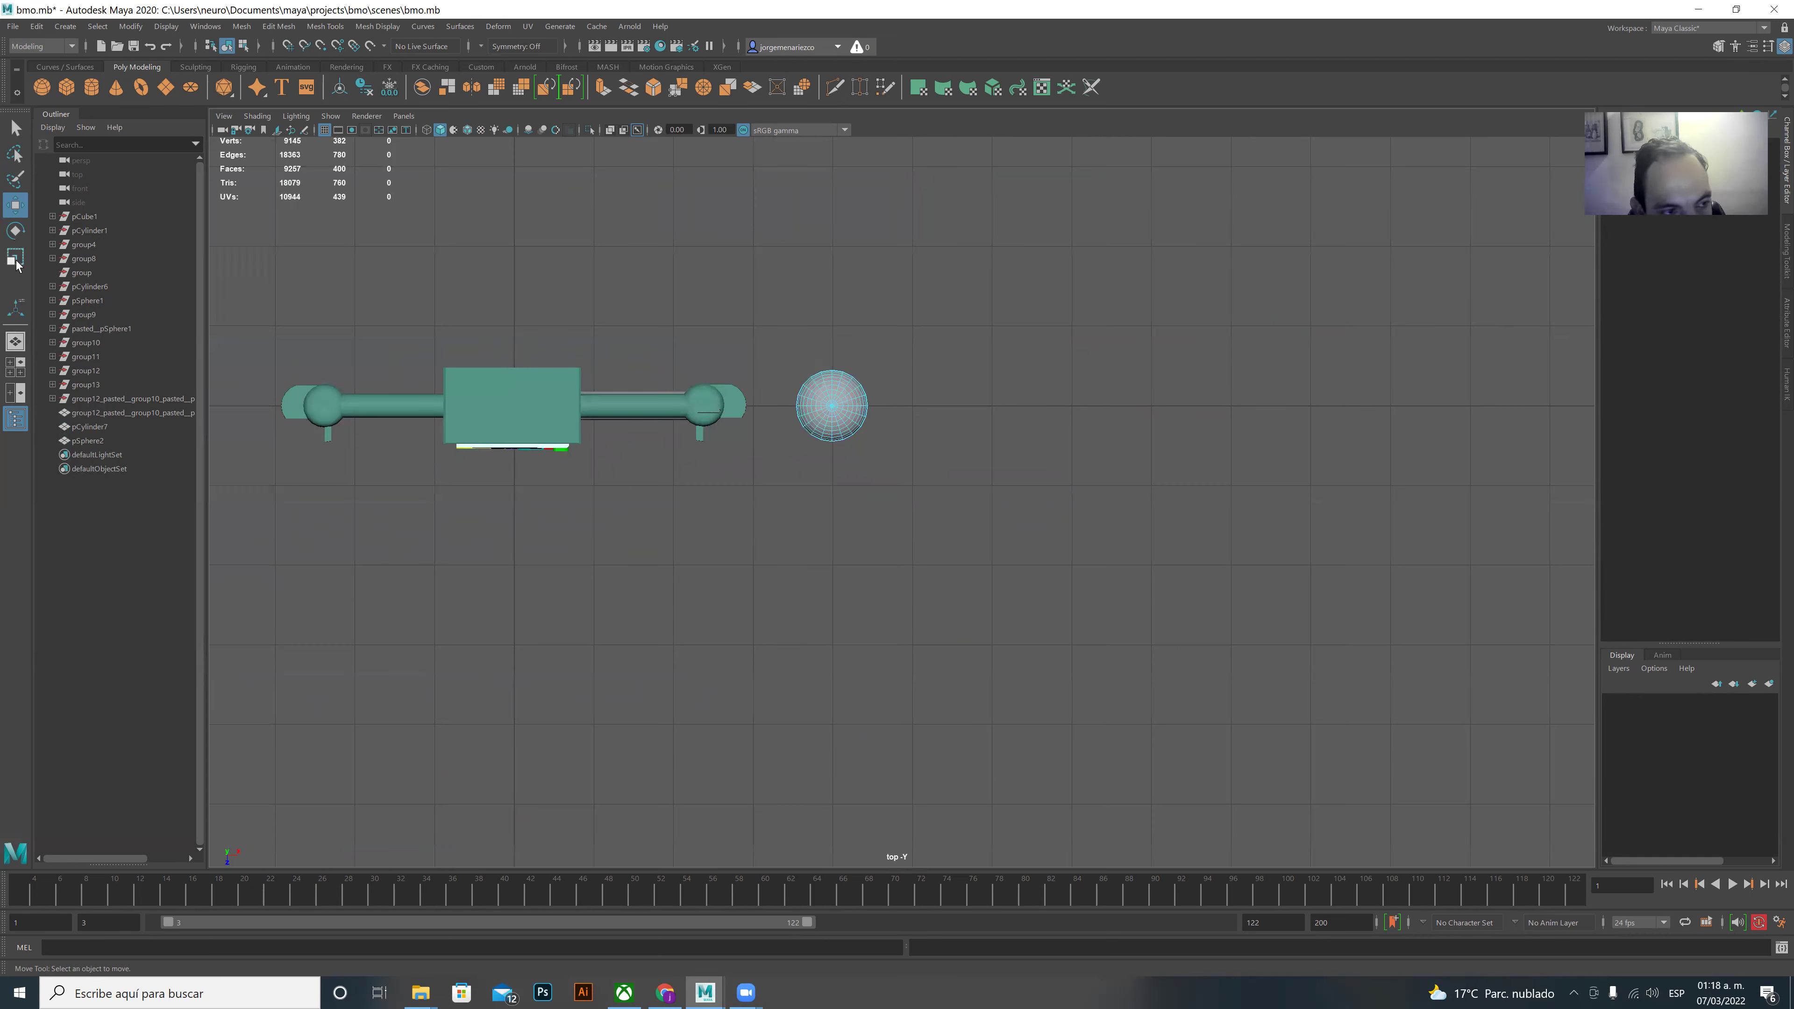
- Enter vertex mode on the grey sphere and select its top vertex
click(14, 366)
key(space)
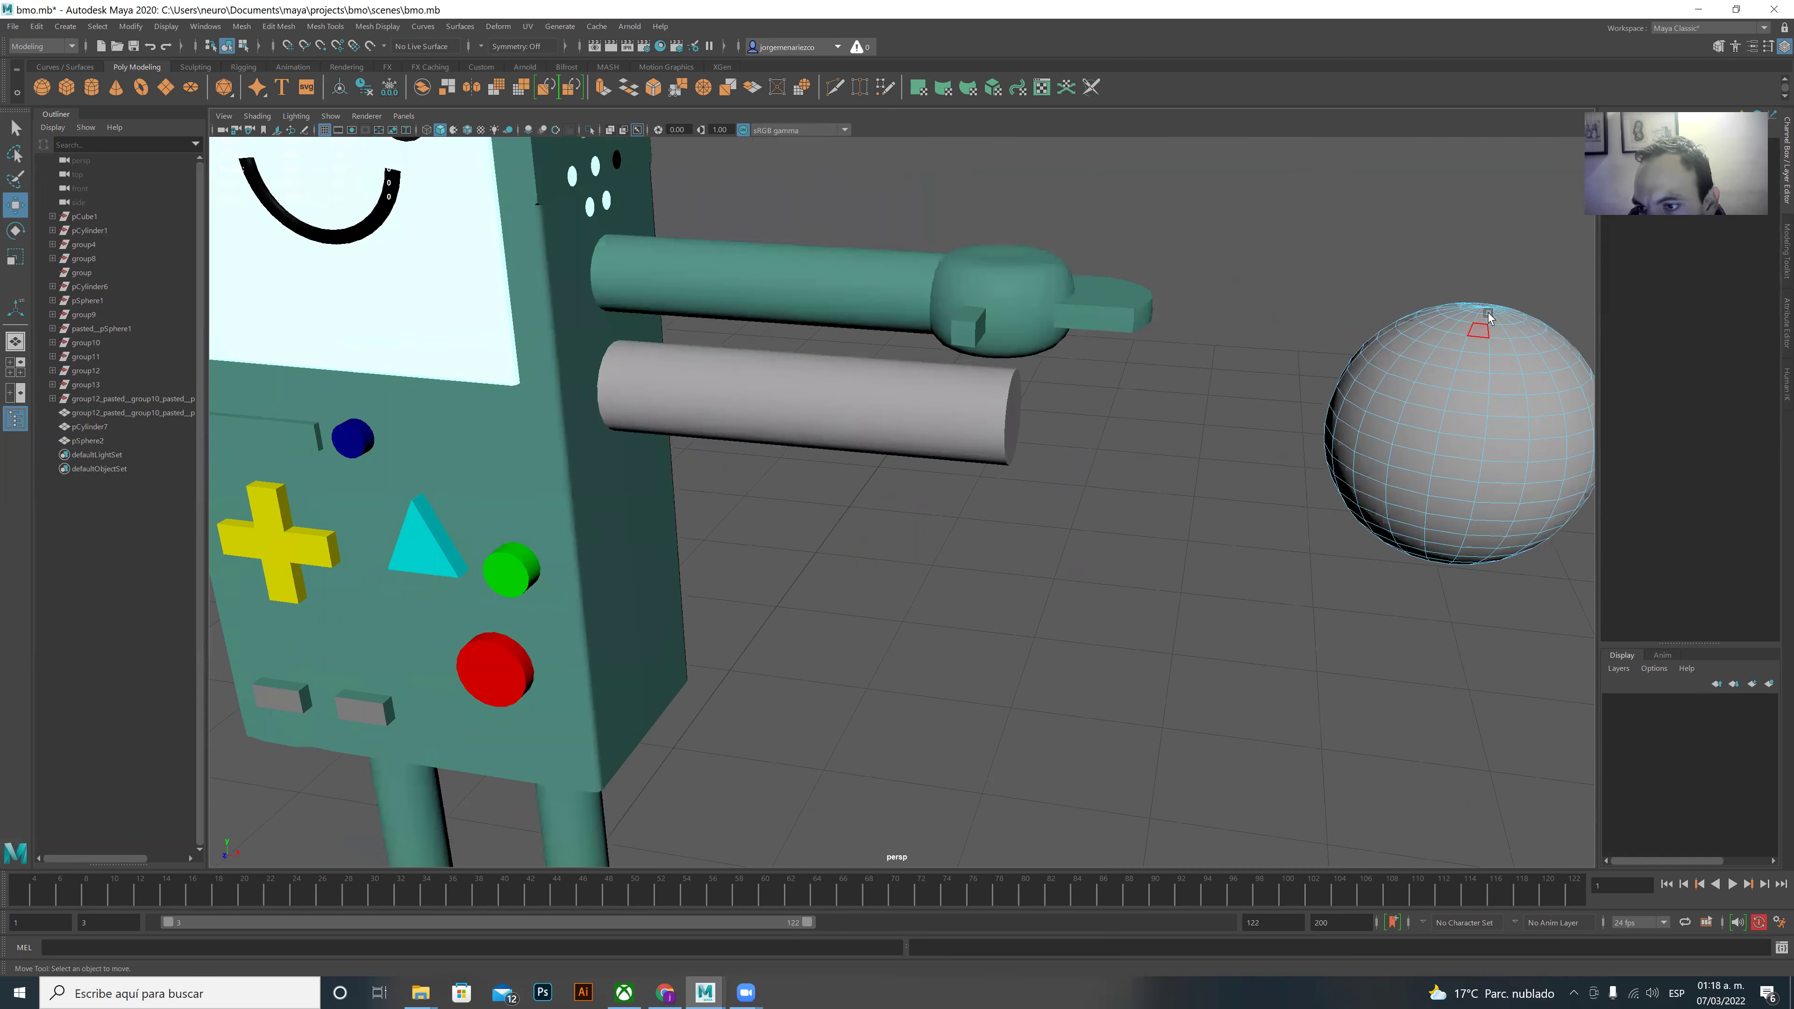
mouse_move(1485, 311)
right_down()
mouse_move(1440, 304)
mouse_move(1453, 316)
right_up()
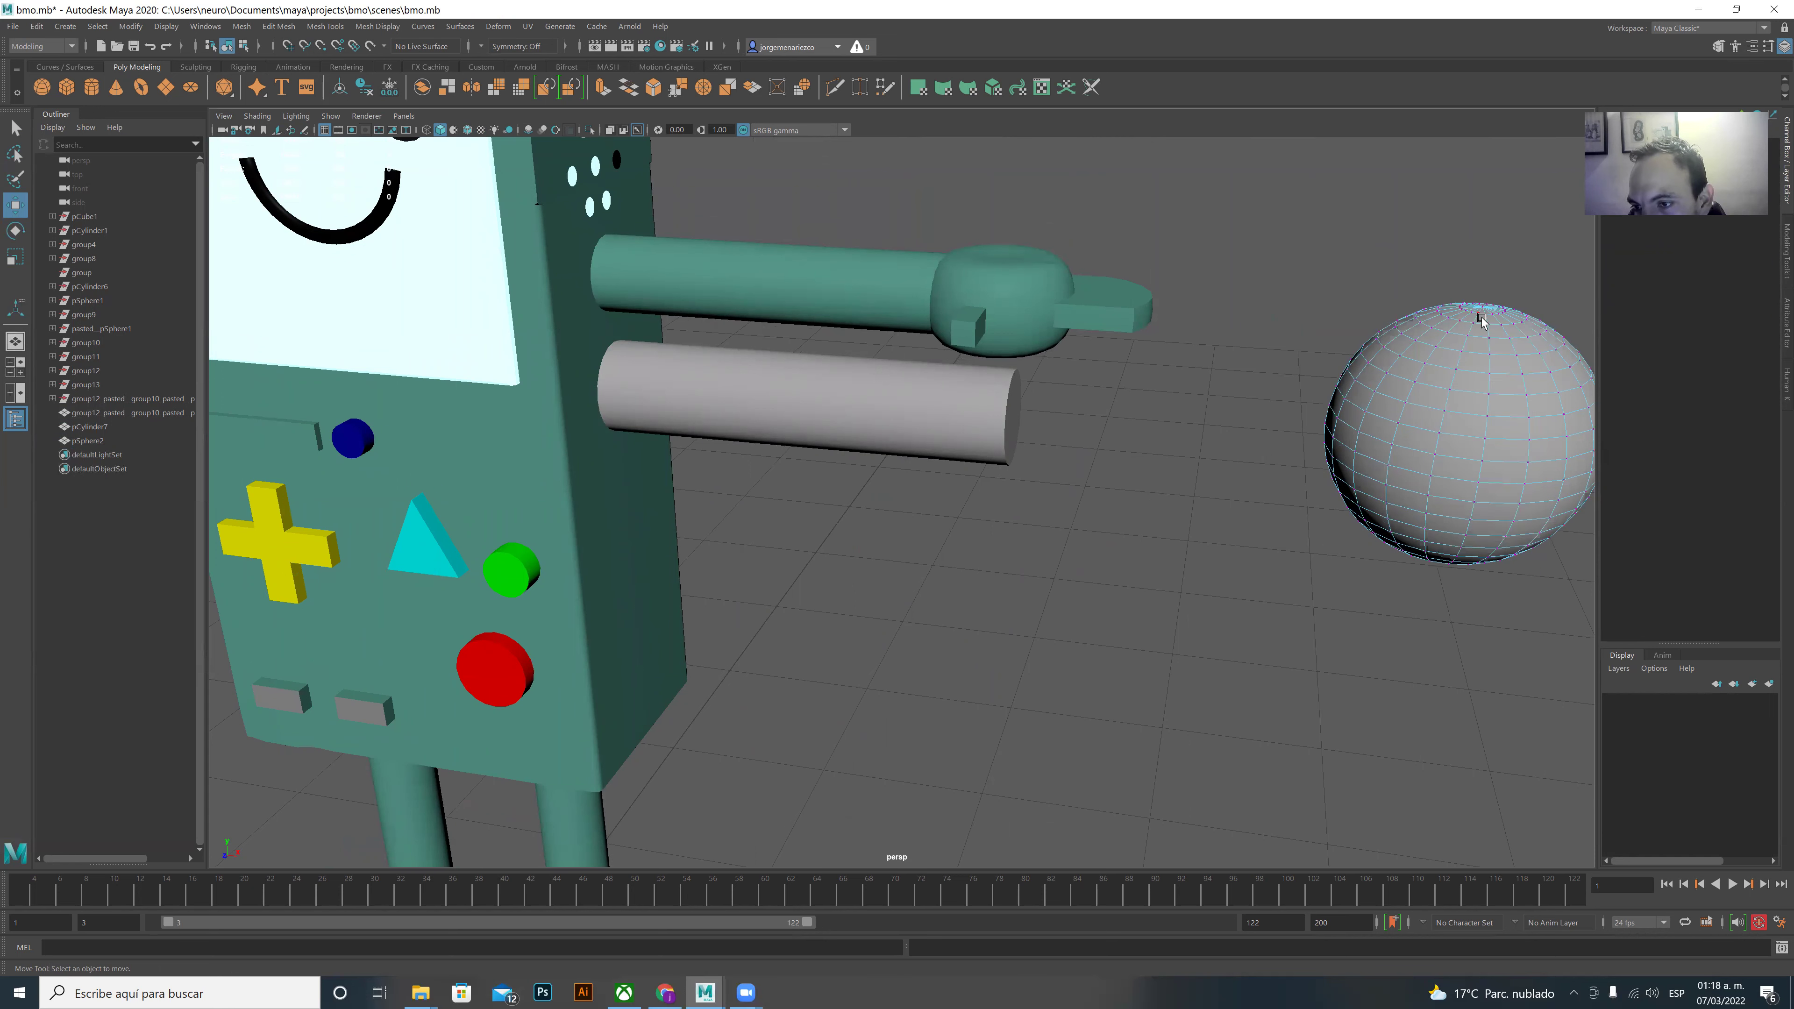
click(1482, 308)
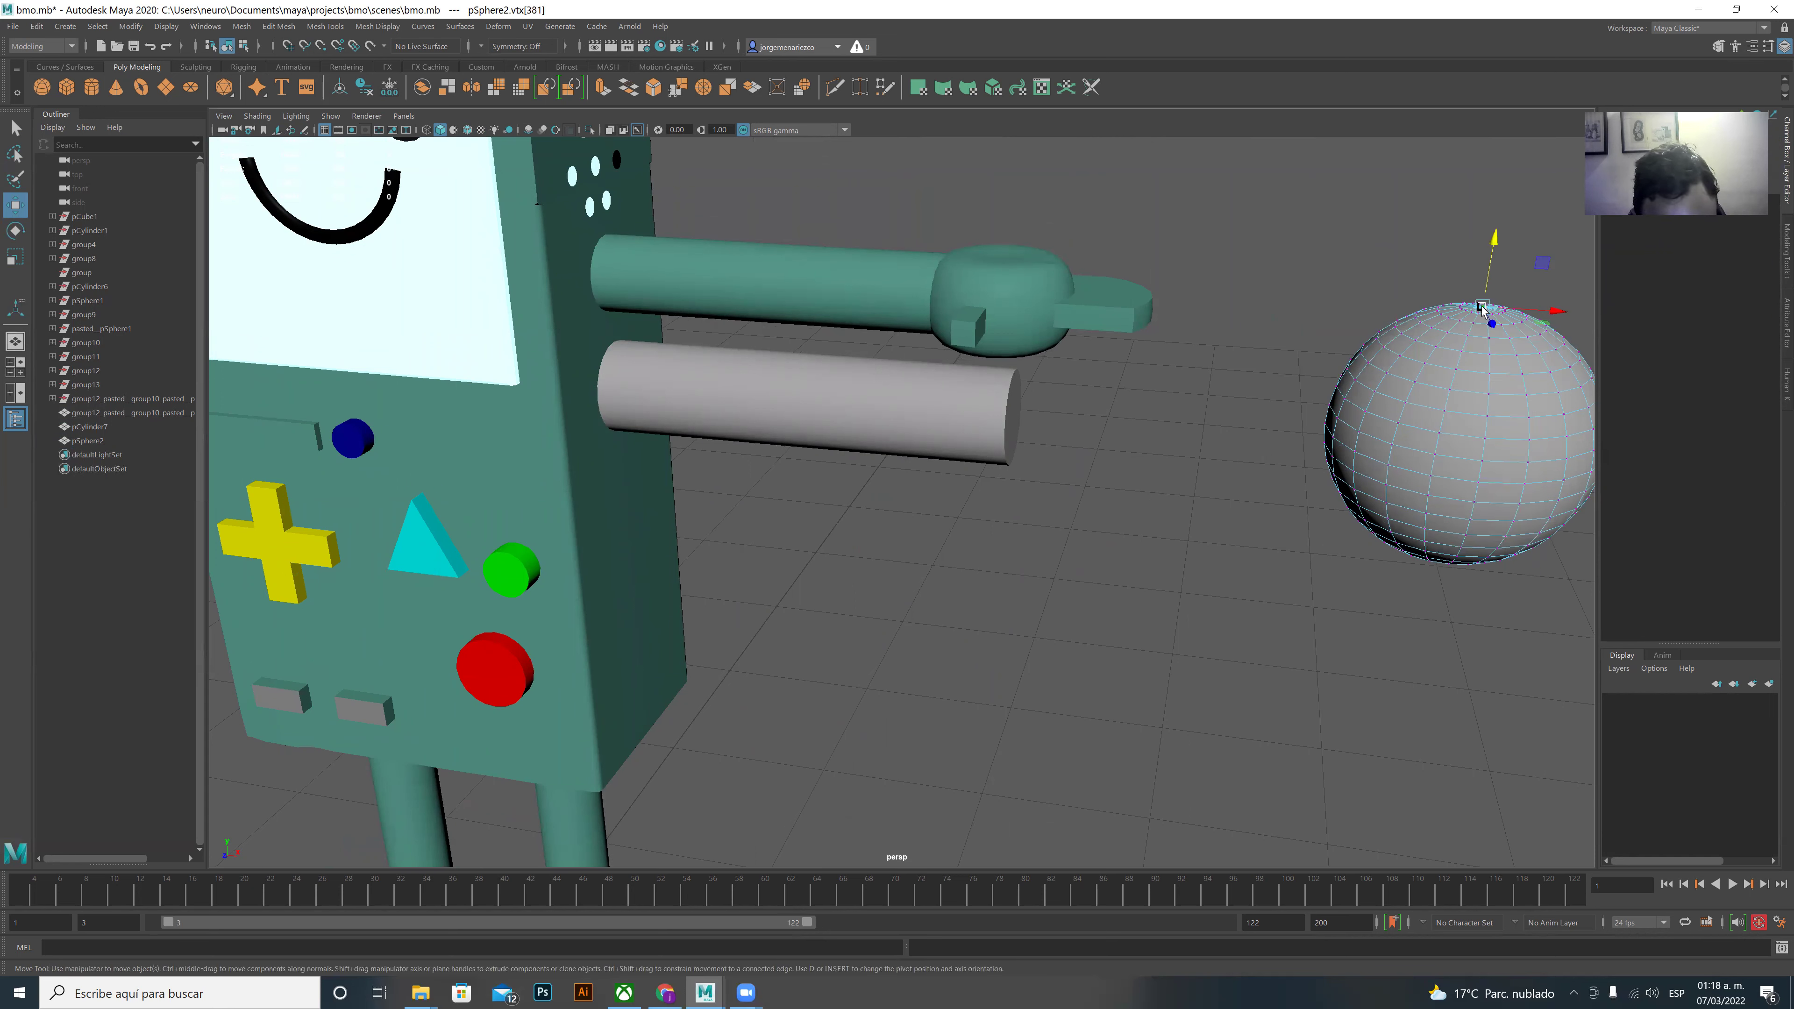
- Widen the soft-selection falloff and test pushing the sphere's top down, undoing the attempts
mouse_move(1487, 305)
mouse_down()
mouse_move(1459, 328)
mouse_move(1464, 355)
mouse_move(1381, 293)
mouse_up()
mouse_move(1314, 383)
mouse_down()
mouse_move(1317, 259)
mouse_move(1436, 390)
mouse_move(1375, 474)
mouse_up()
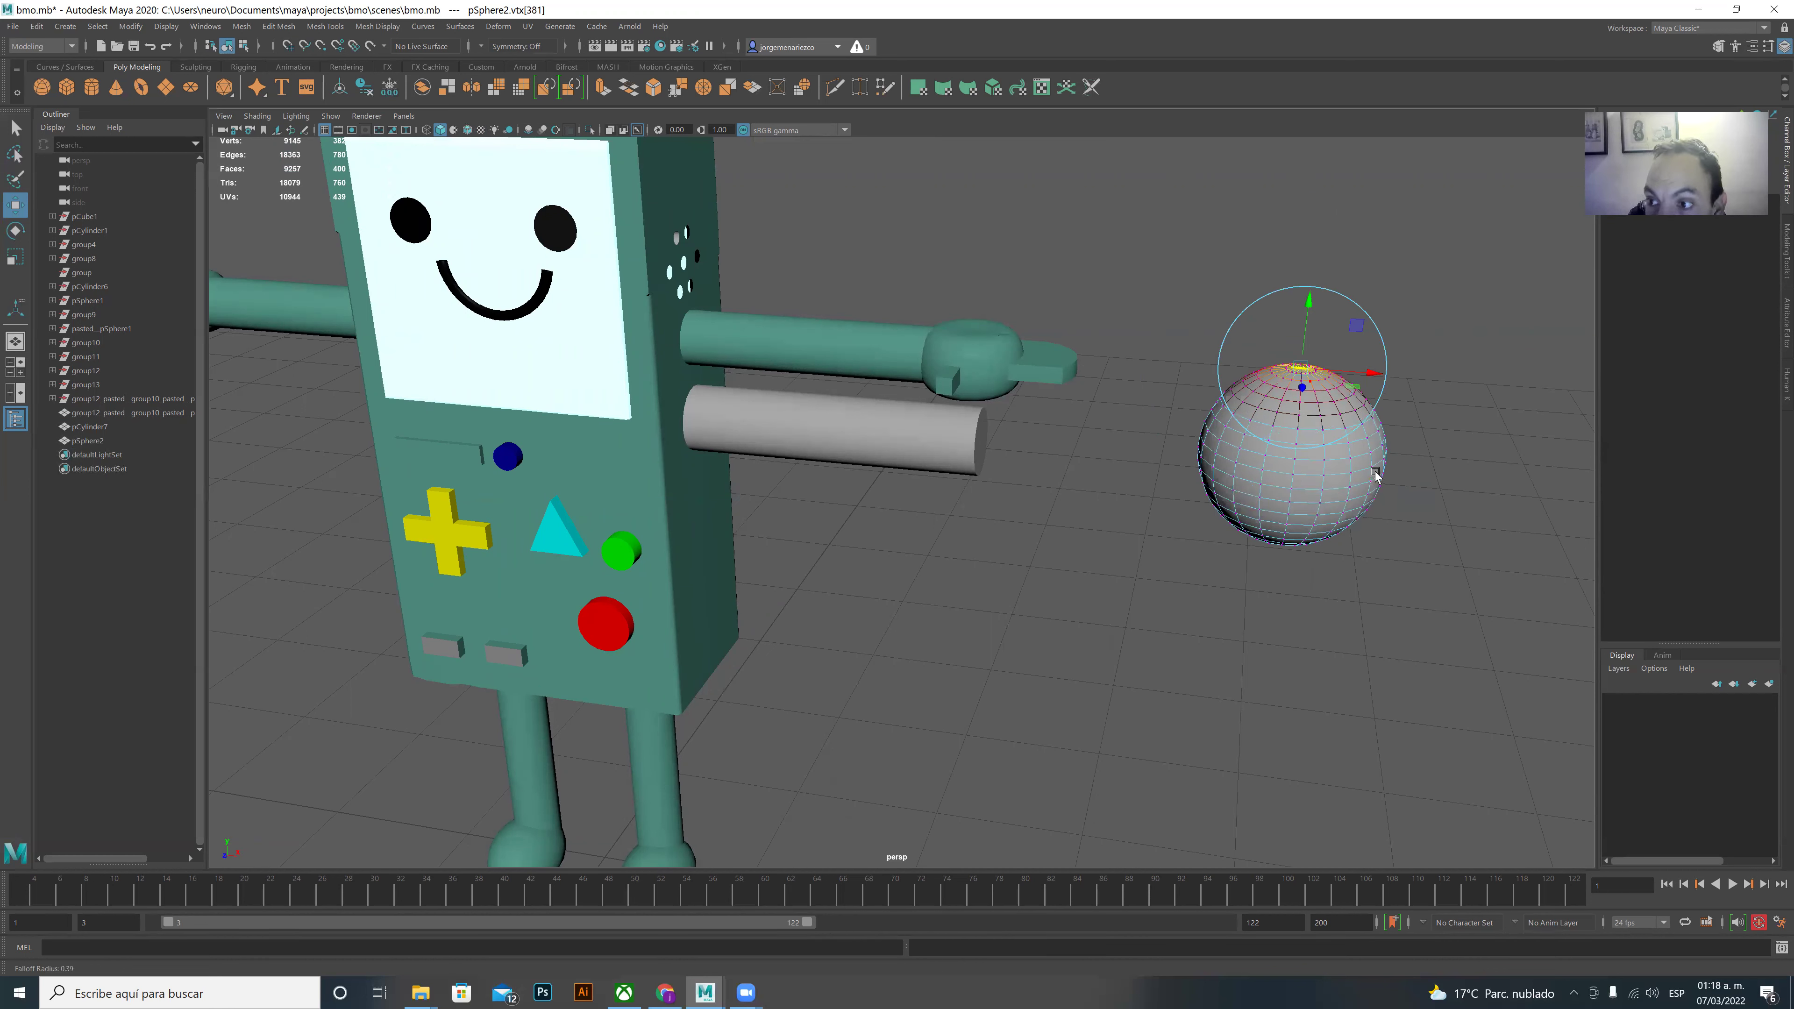
drag(1375, 475, 1408, 730)
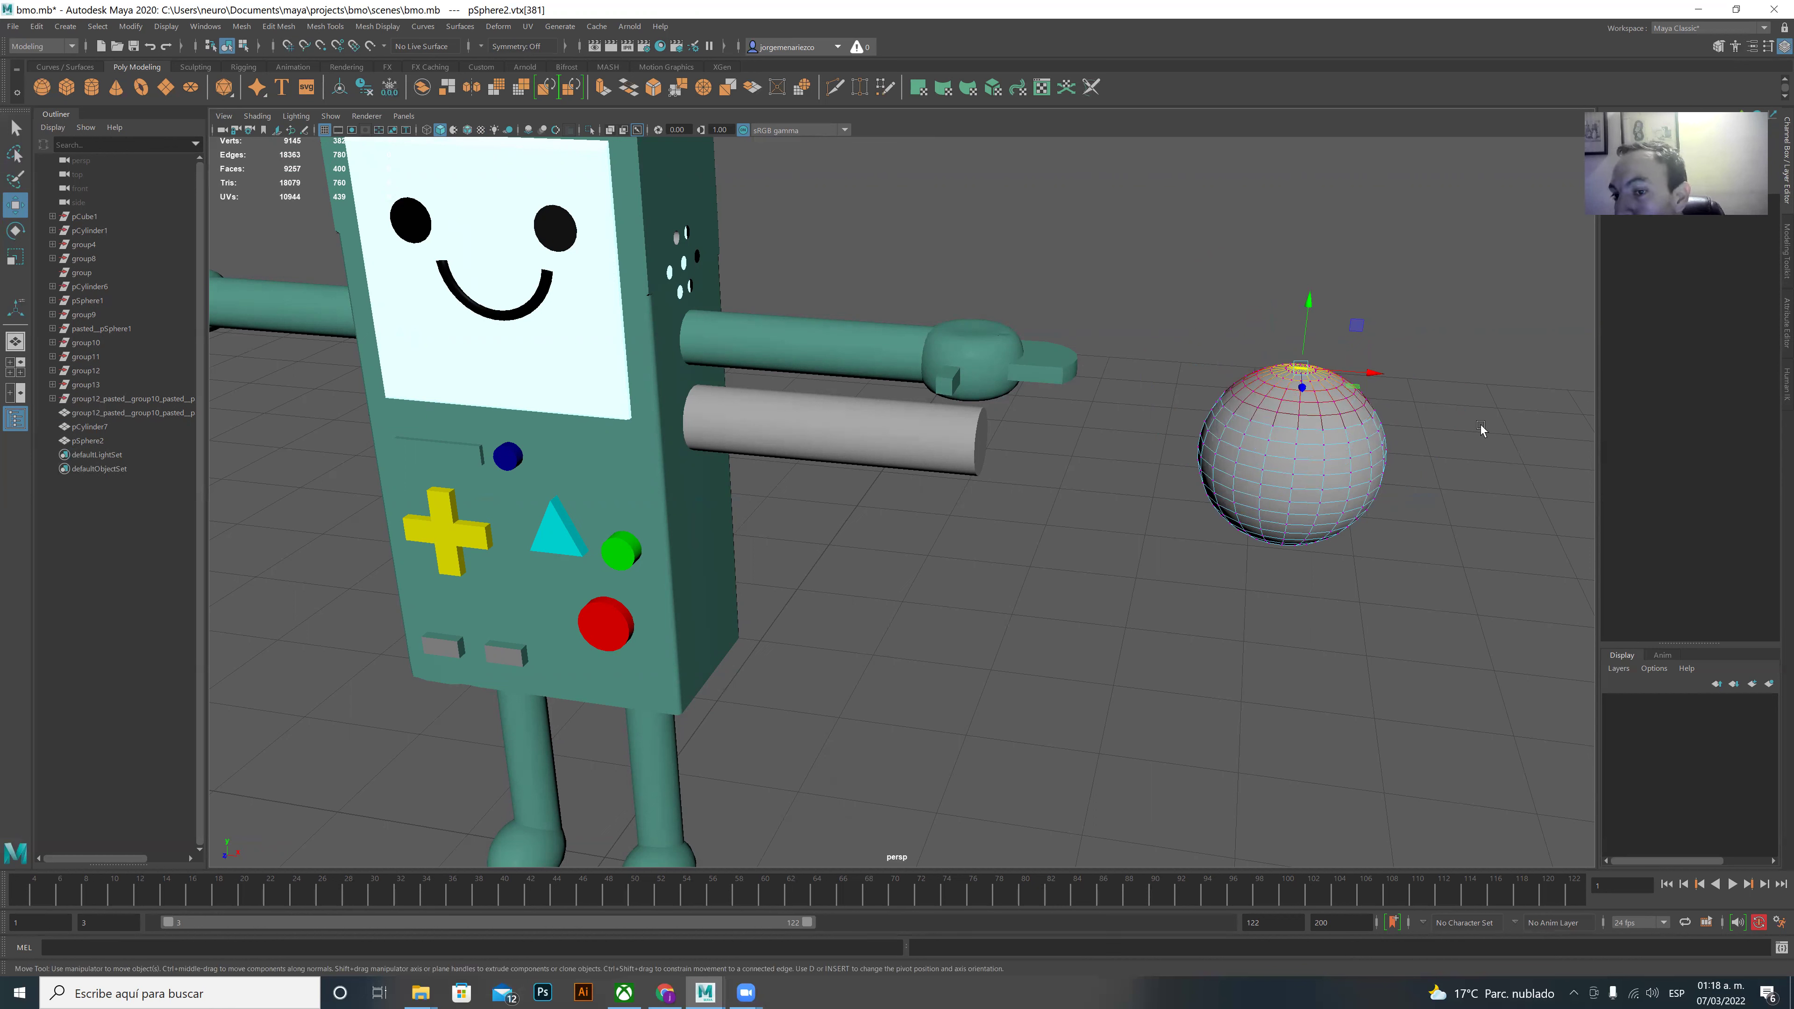
drag(1308, 314, 1252, 412)
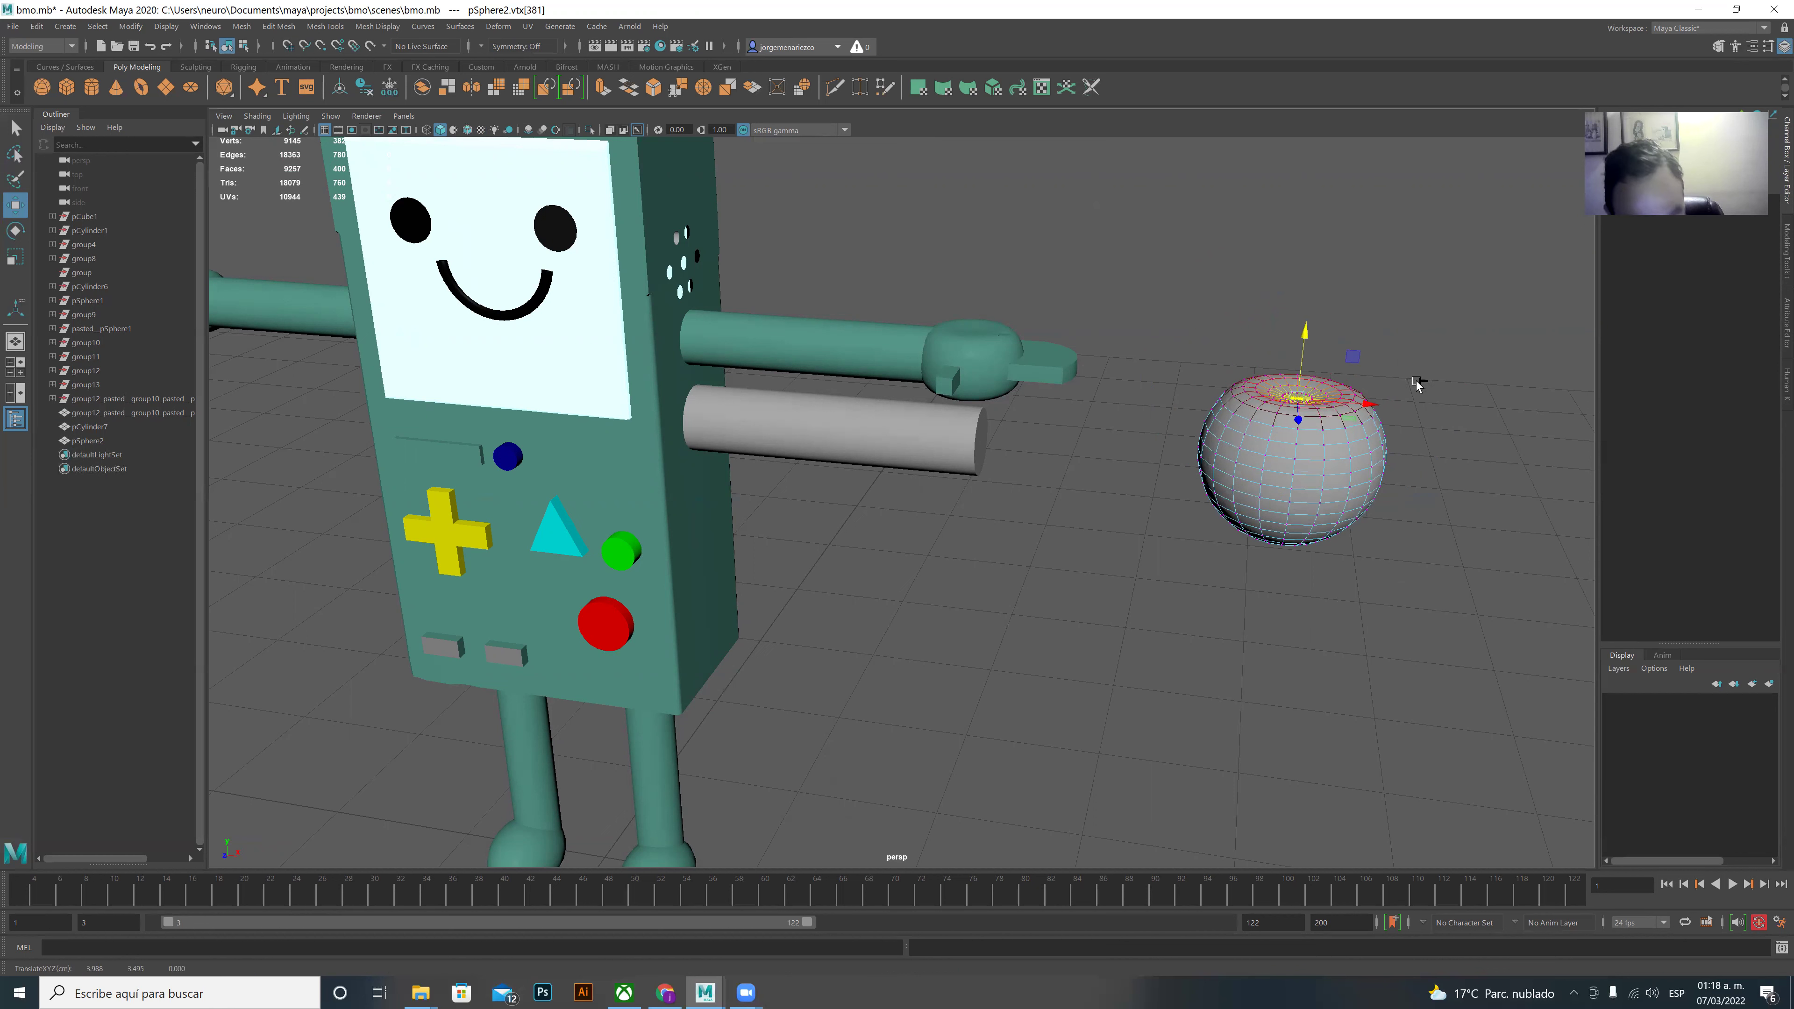
key(ctrl+z)
mouse_move(1325, 324)
mouse_down()
mouse_move(1337, 357)
mouse_move(1310, 327)
mouse_move(1310, 343)
mouse_up()
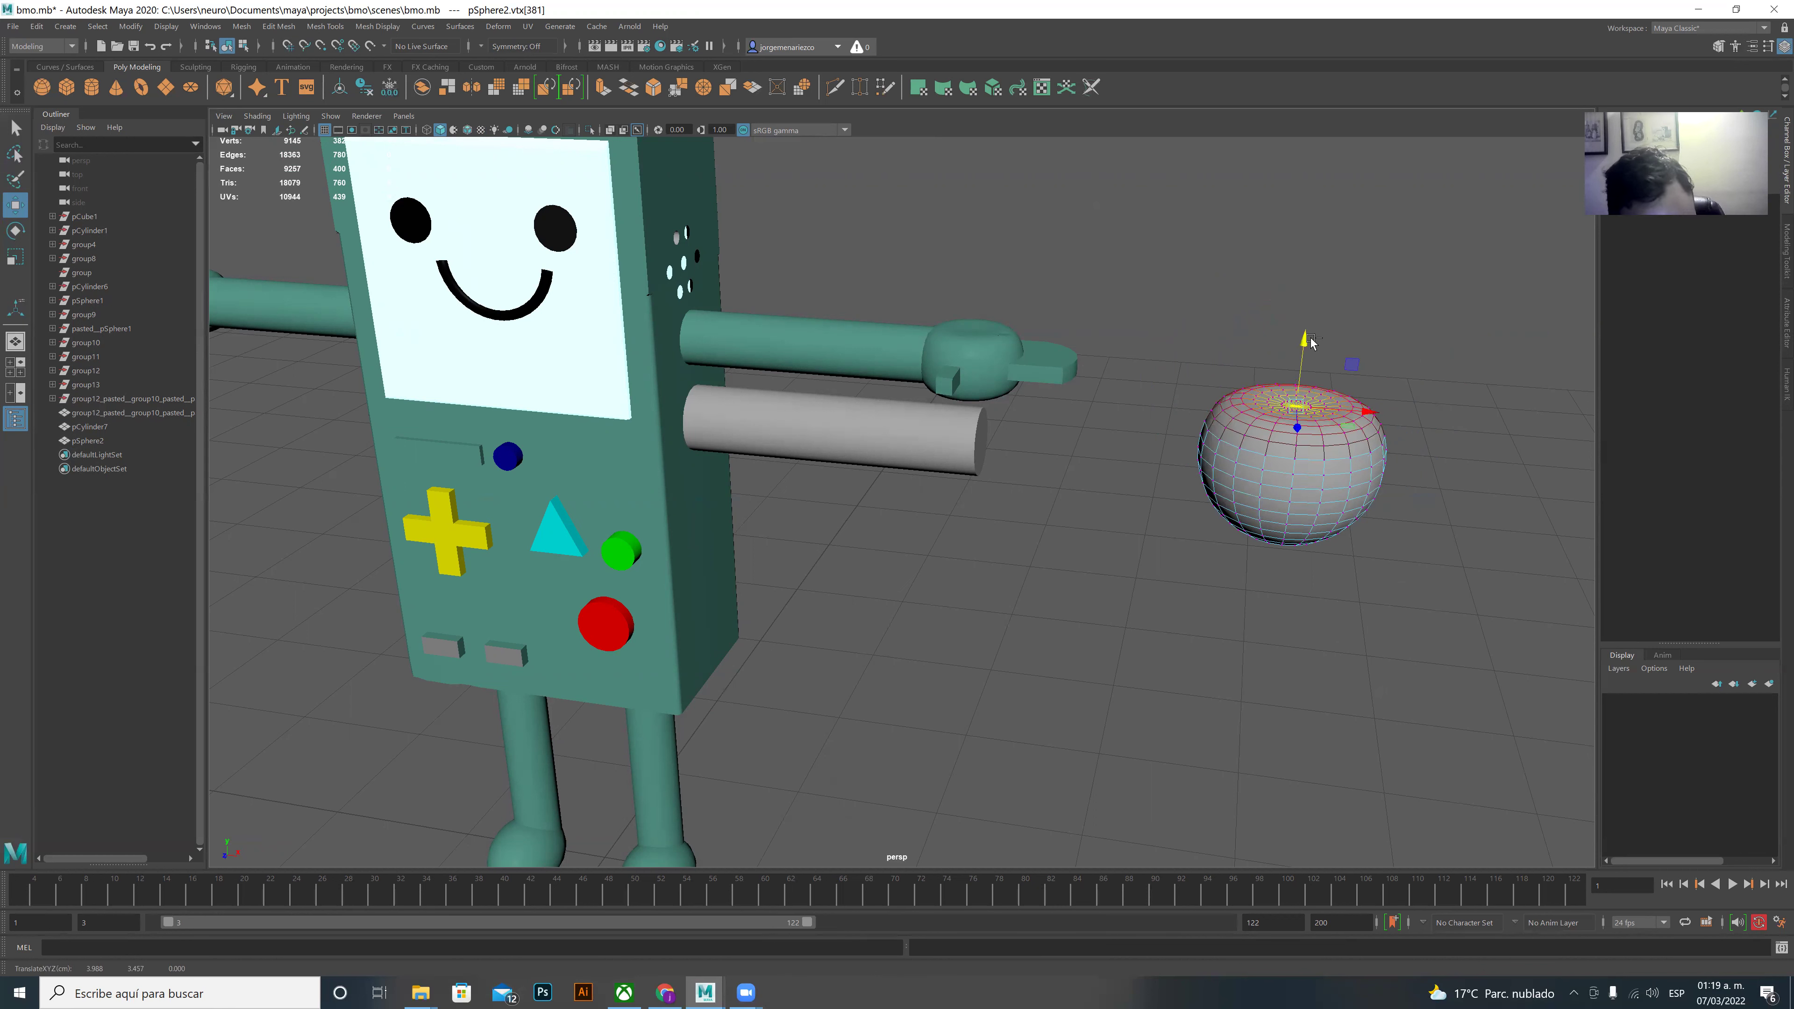
key(ctrl+z)
- Enlarge the soft-selection falloff to cover the whole sphere and reselect a top vertex
key(b)
mouse_move(1310, 329)
mouse_down()
mouse_move(1307, 302)
mouse_move(1311, 367)
mouse_up()
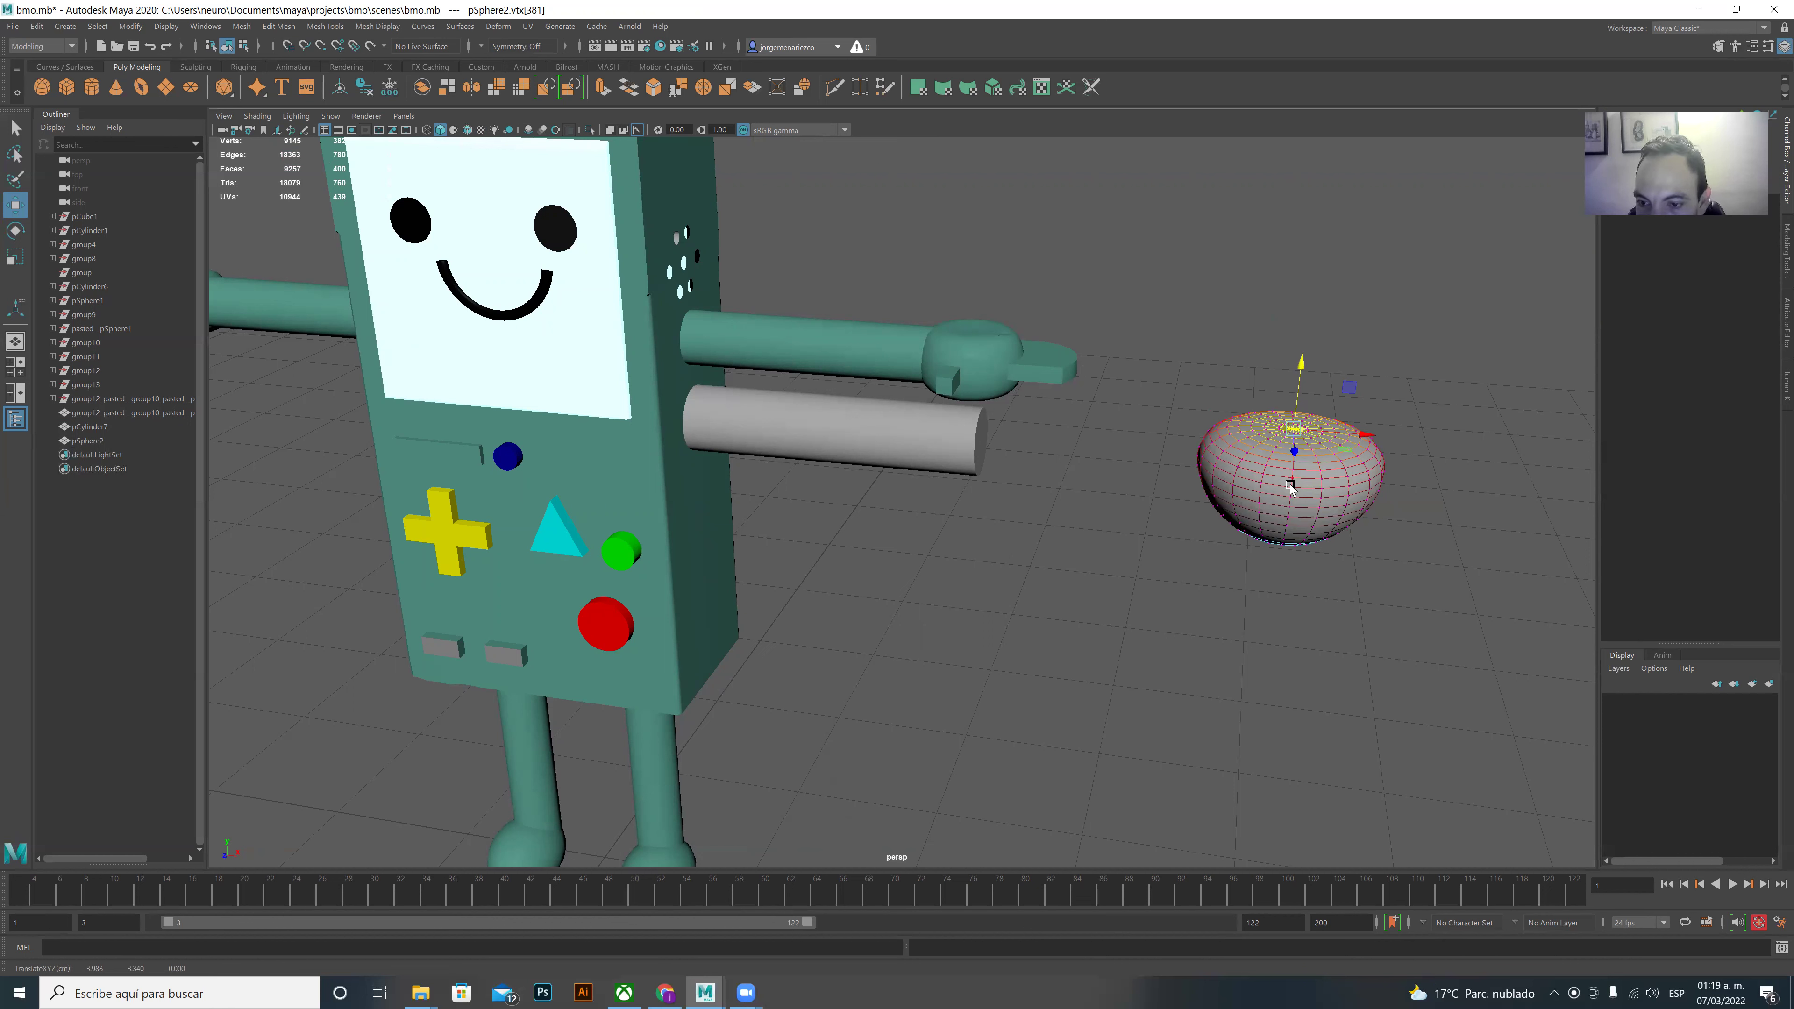
click(1045, 180)
click(15, 127)
click(1248, 437)
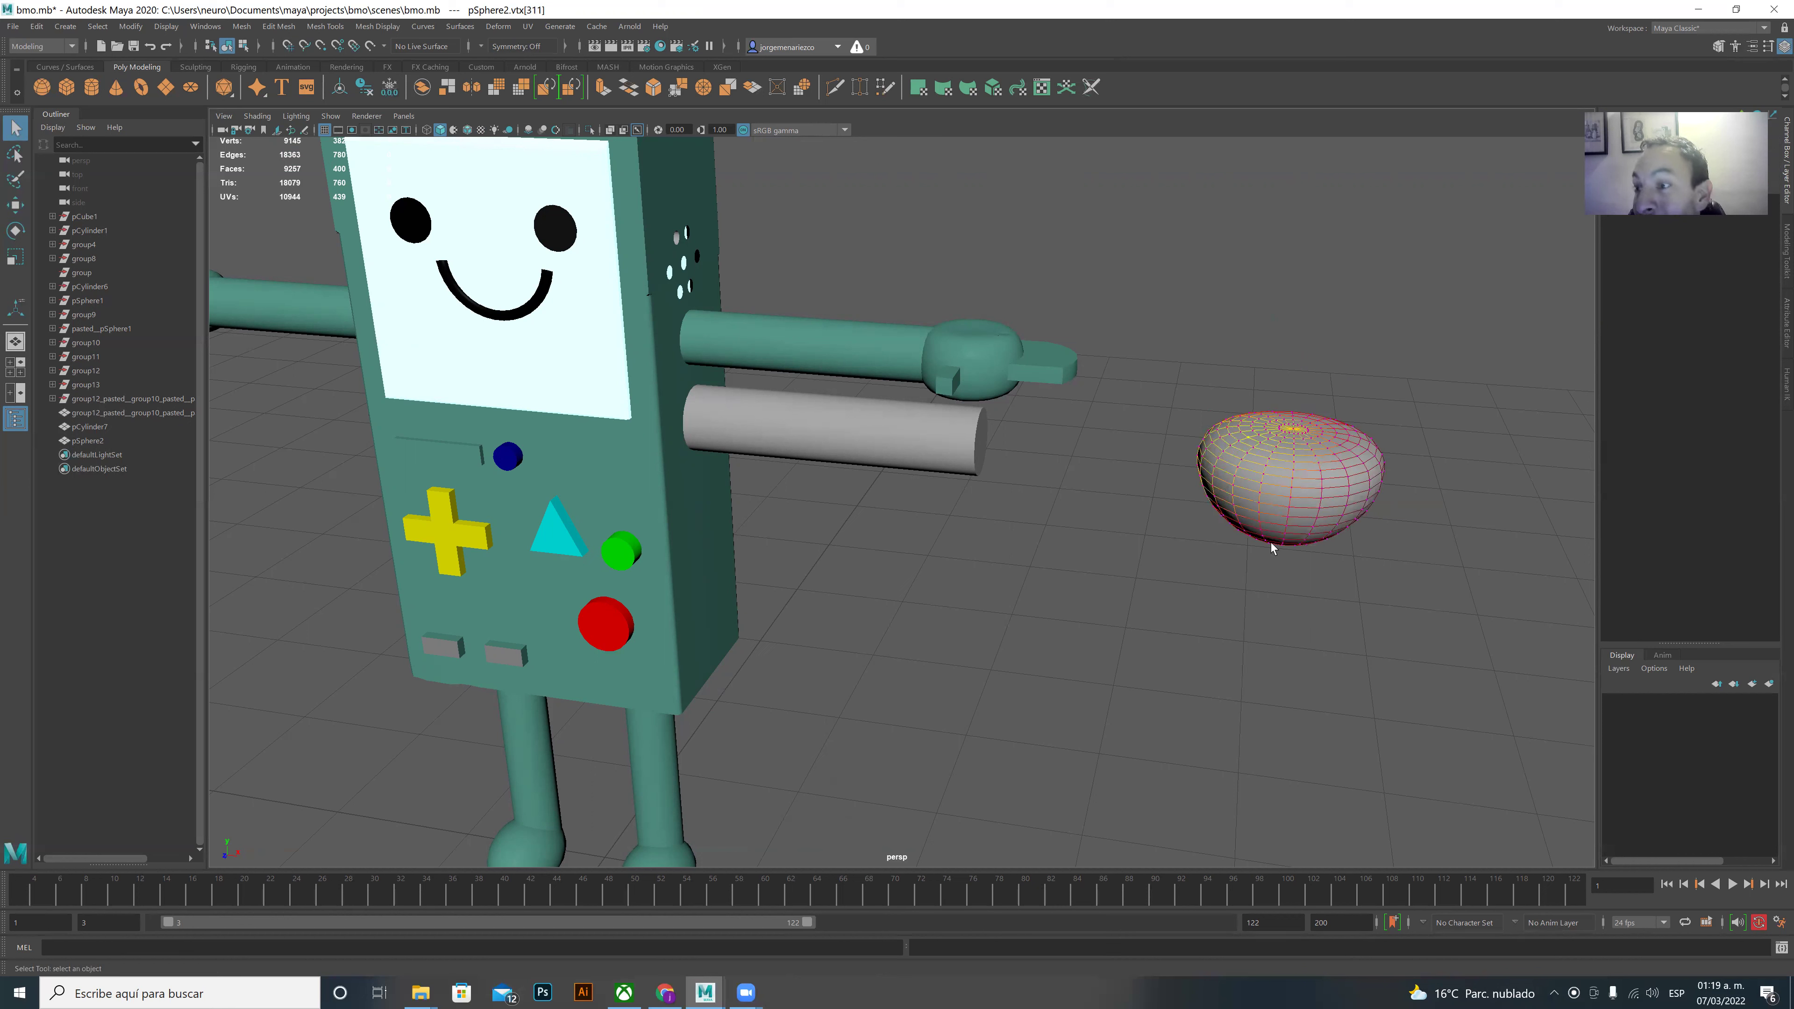
- Turn off soft selection, return to object mode and move the flattened sphere down
key(b)
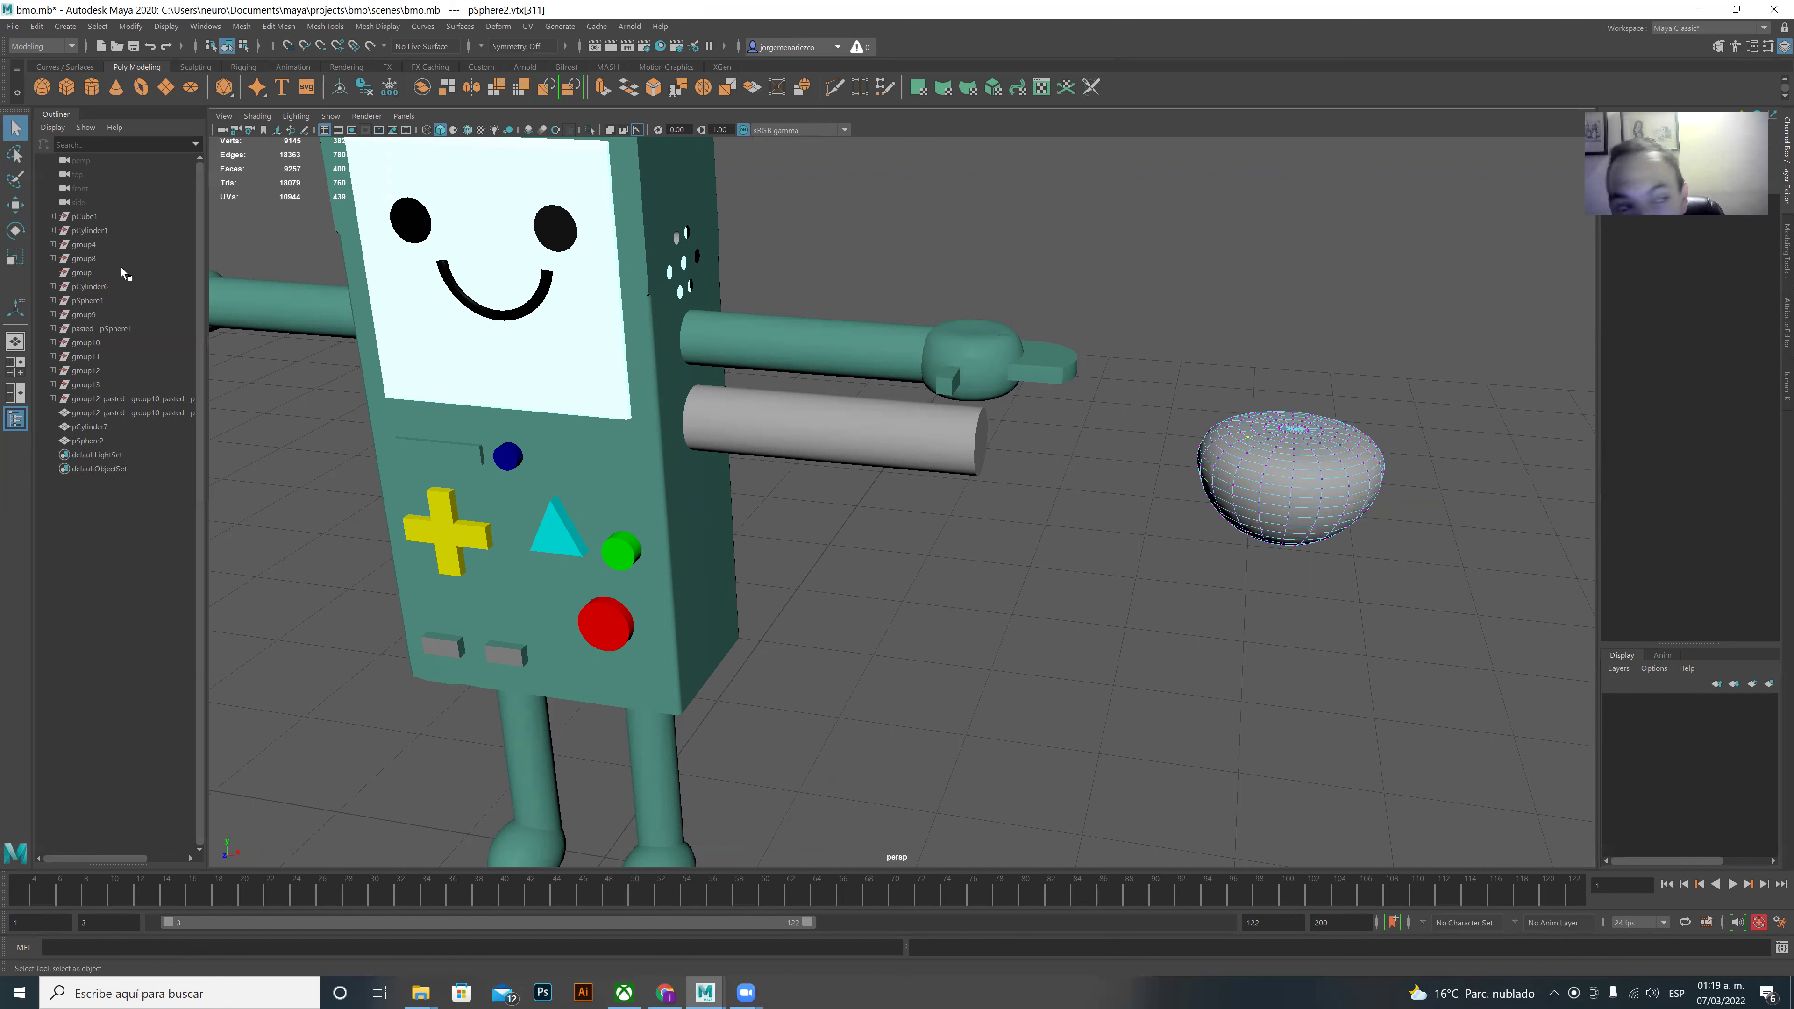
right_drag(1277, 425, 1320, 402)
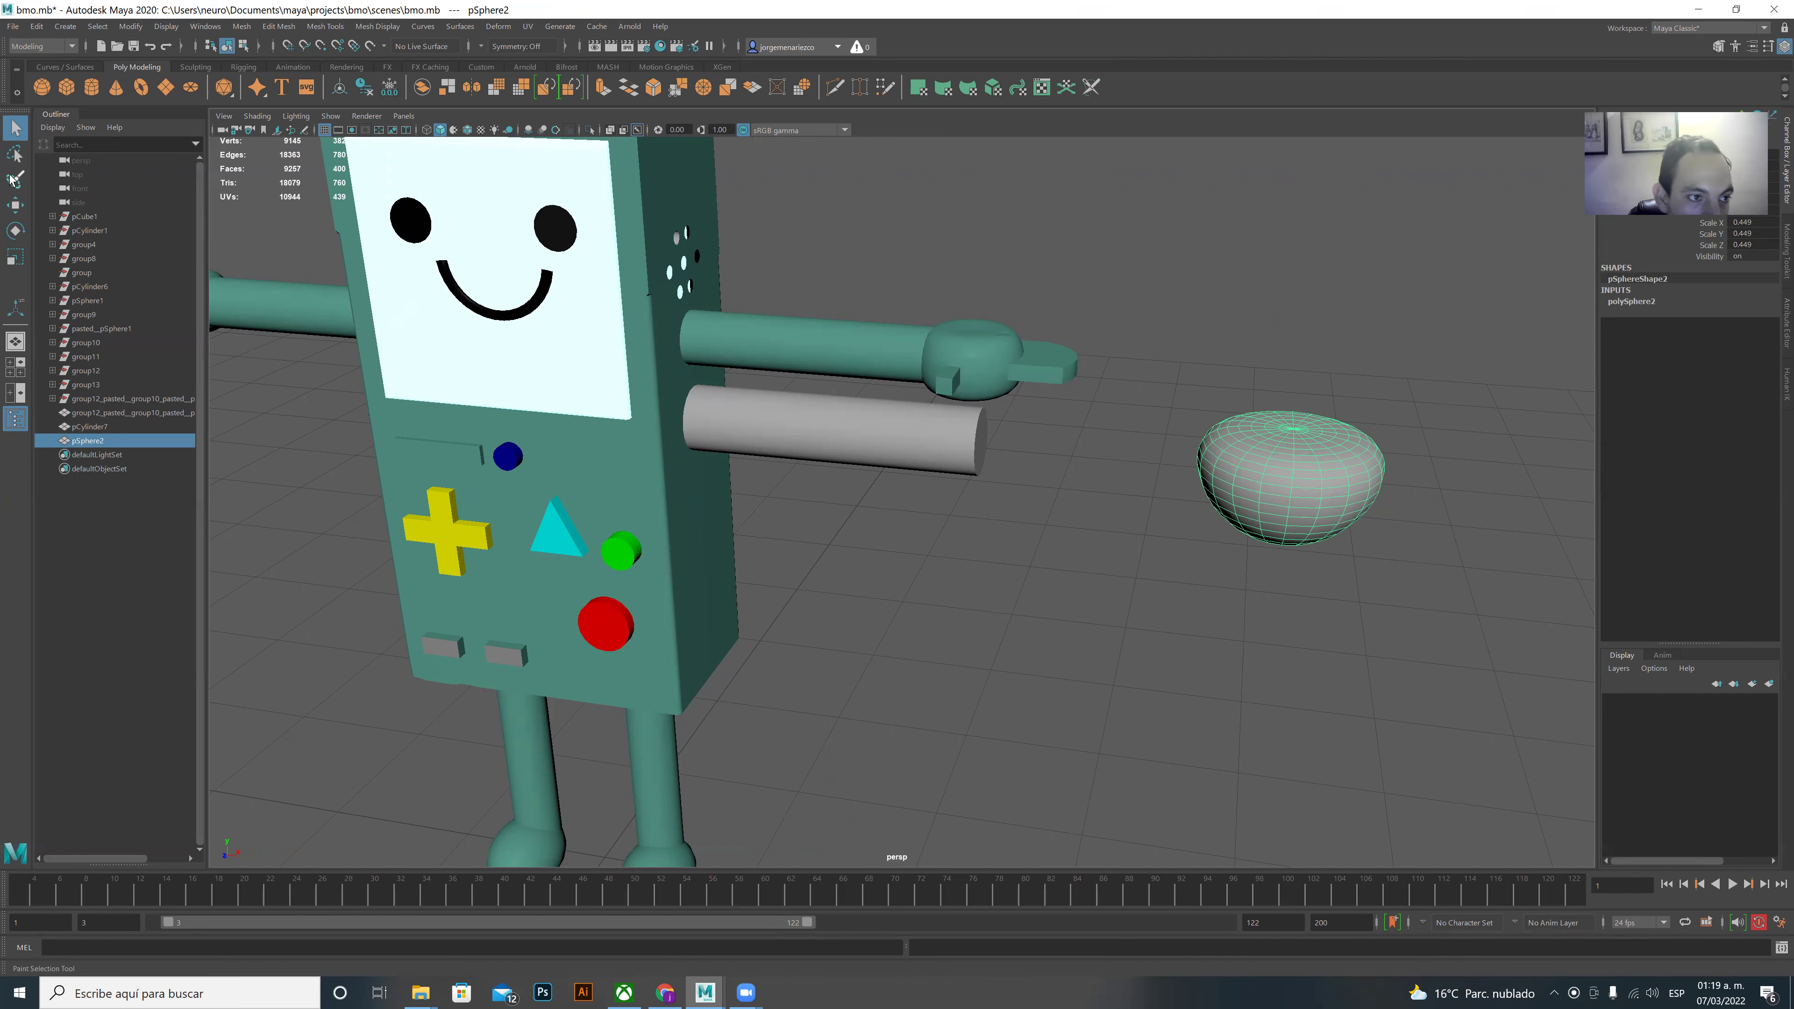
click(15, 205)
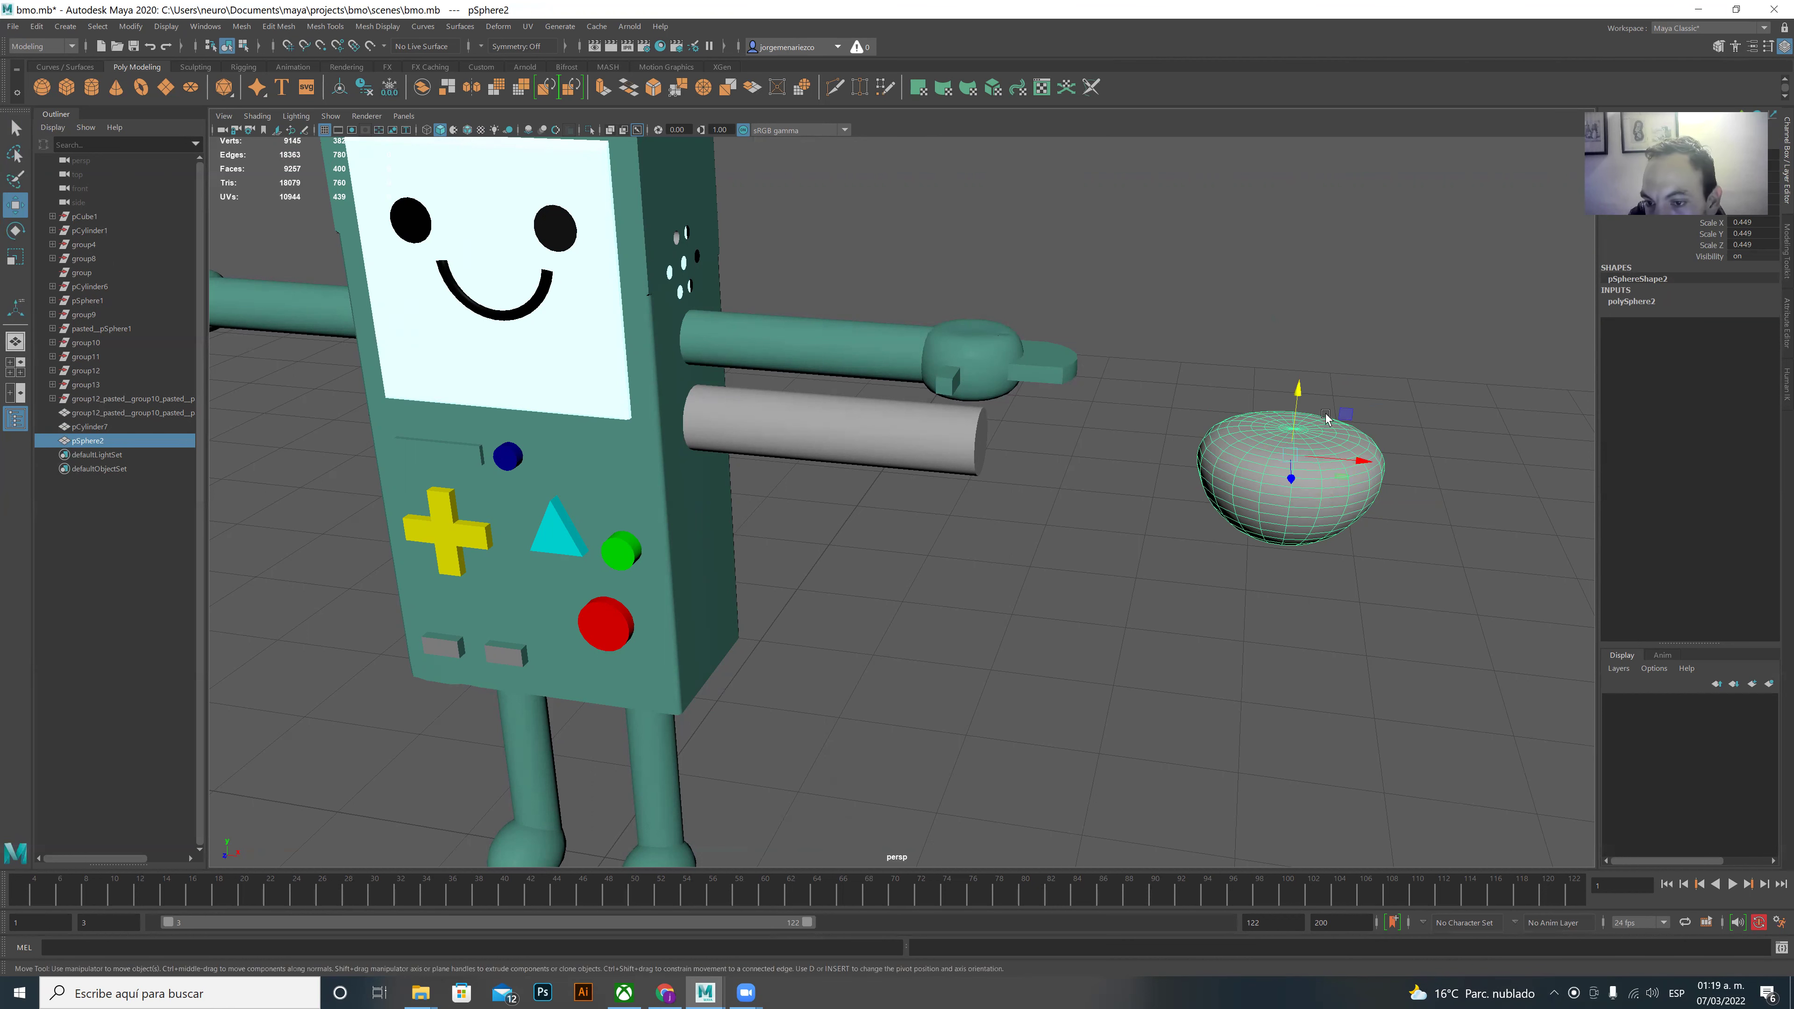
drag(1326, 418, 1271, 763)
scroll(463, 552, down, 2)
scroll(463, 551, down, 2)
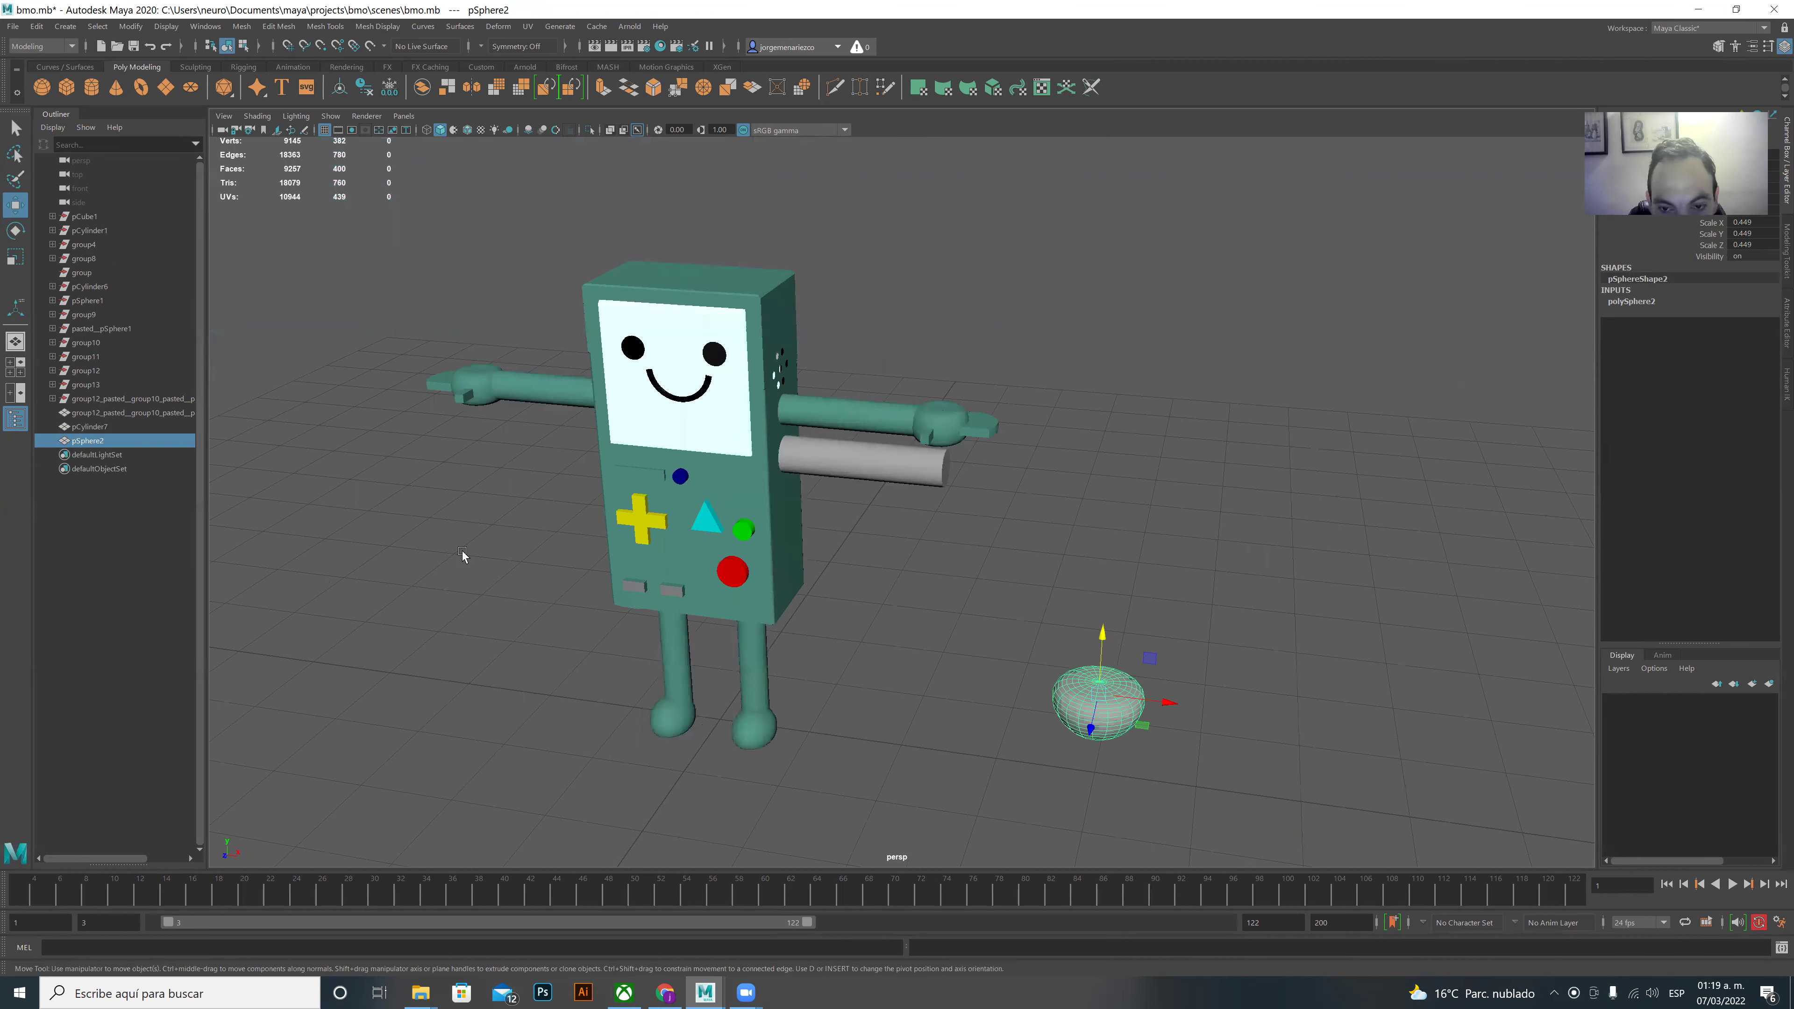
- Paste a copy of the sphere, lower it and rotate it fully upside down in X
key(ctrl+z)
key(ctrl+v)
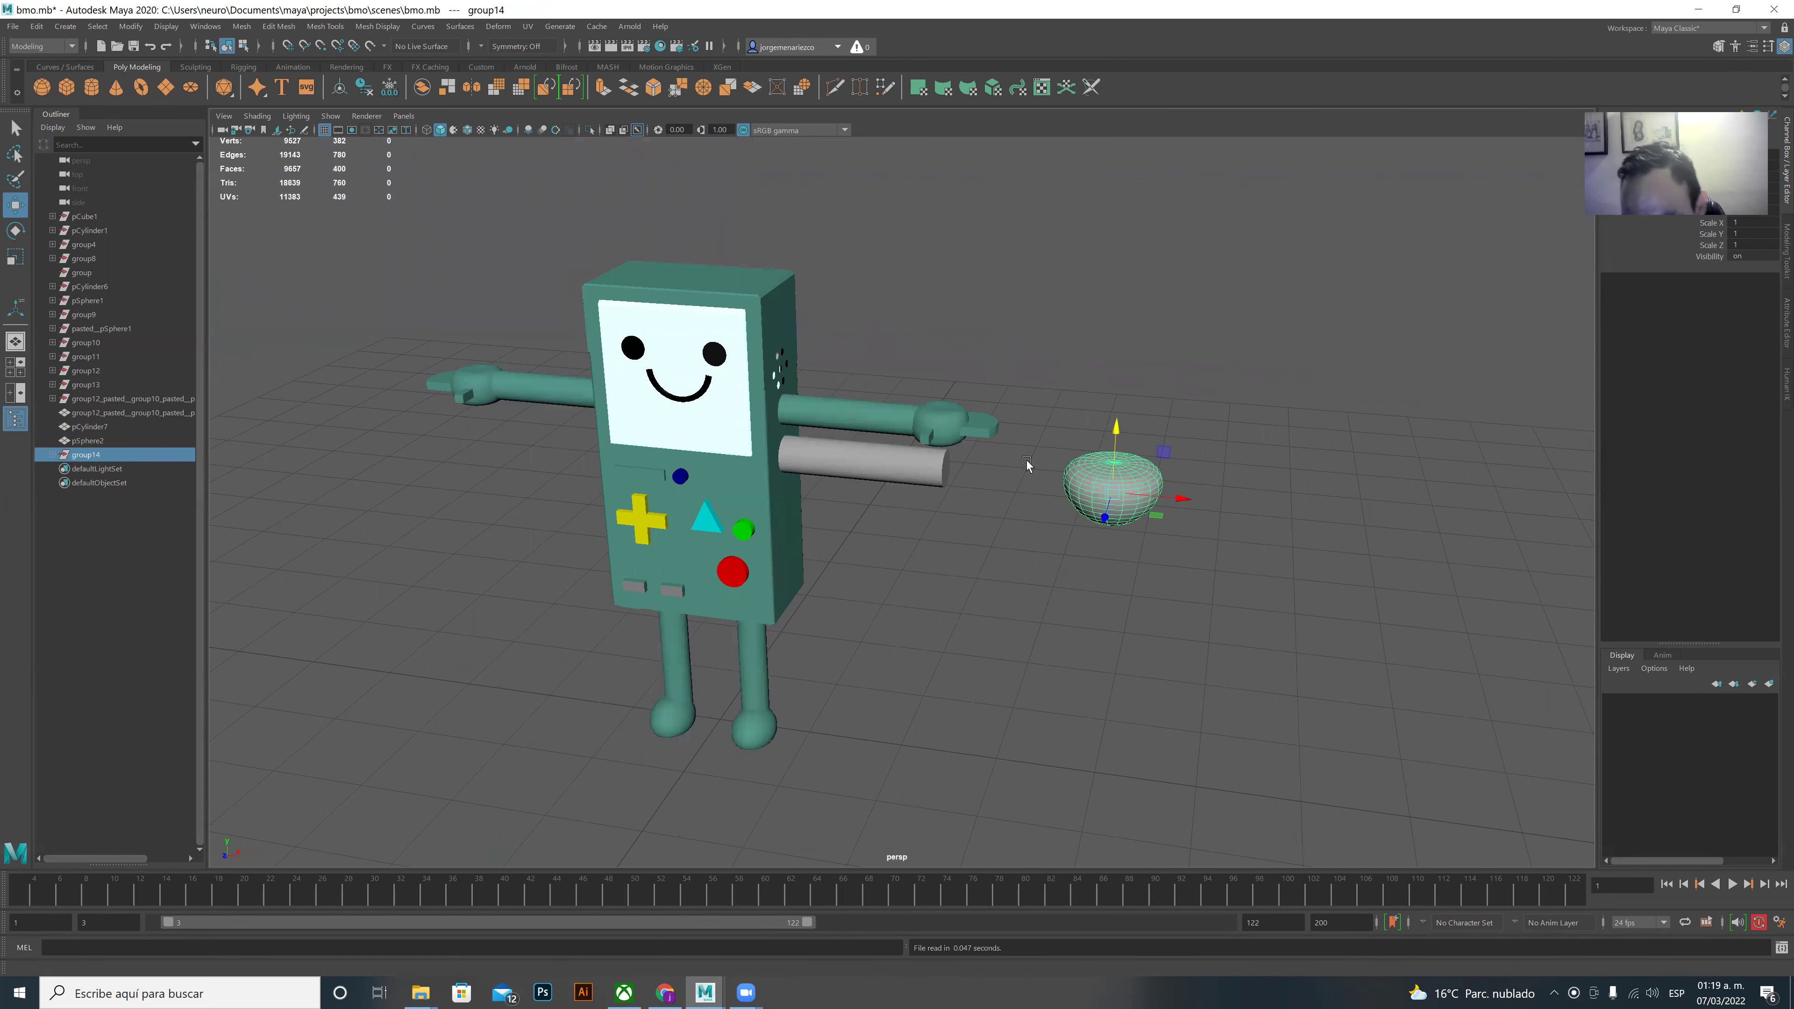
drag(1119, 437, 1100, 719)
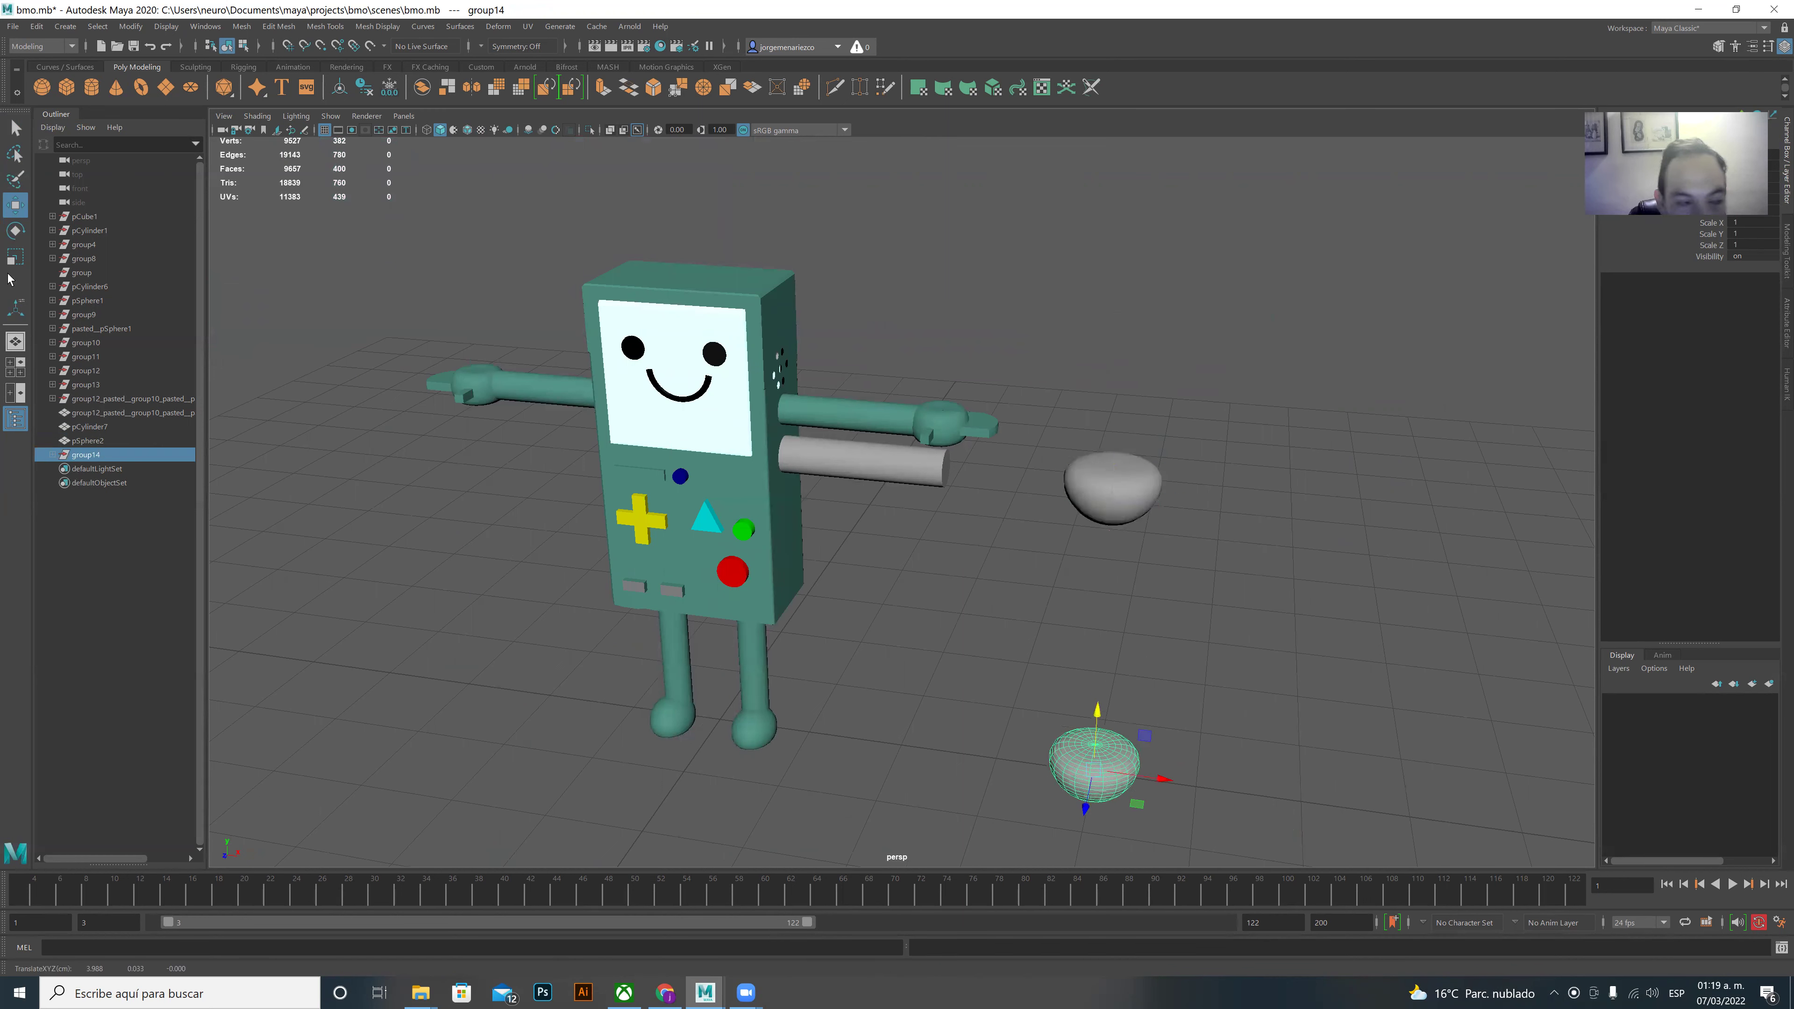
click(15, 231)
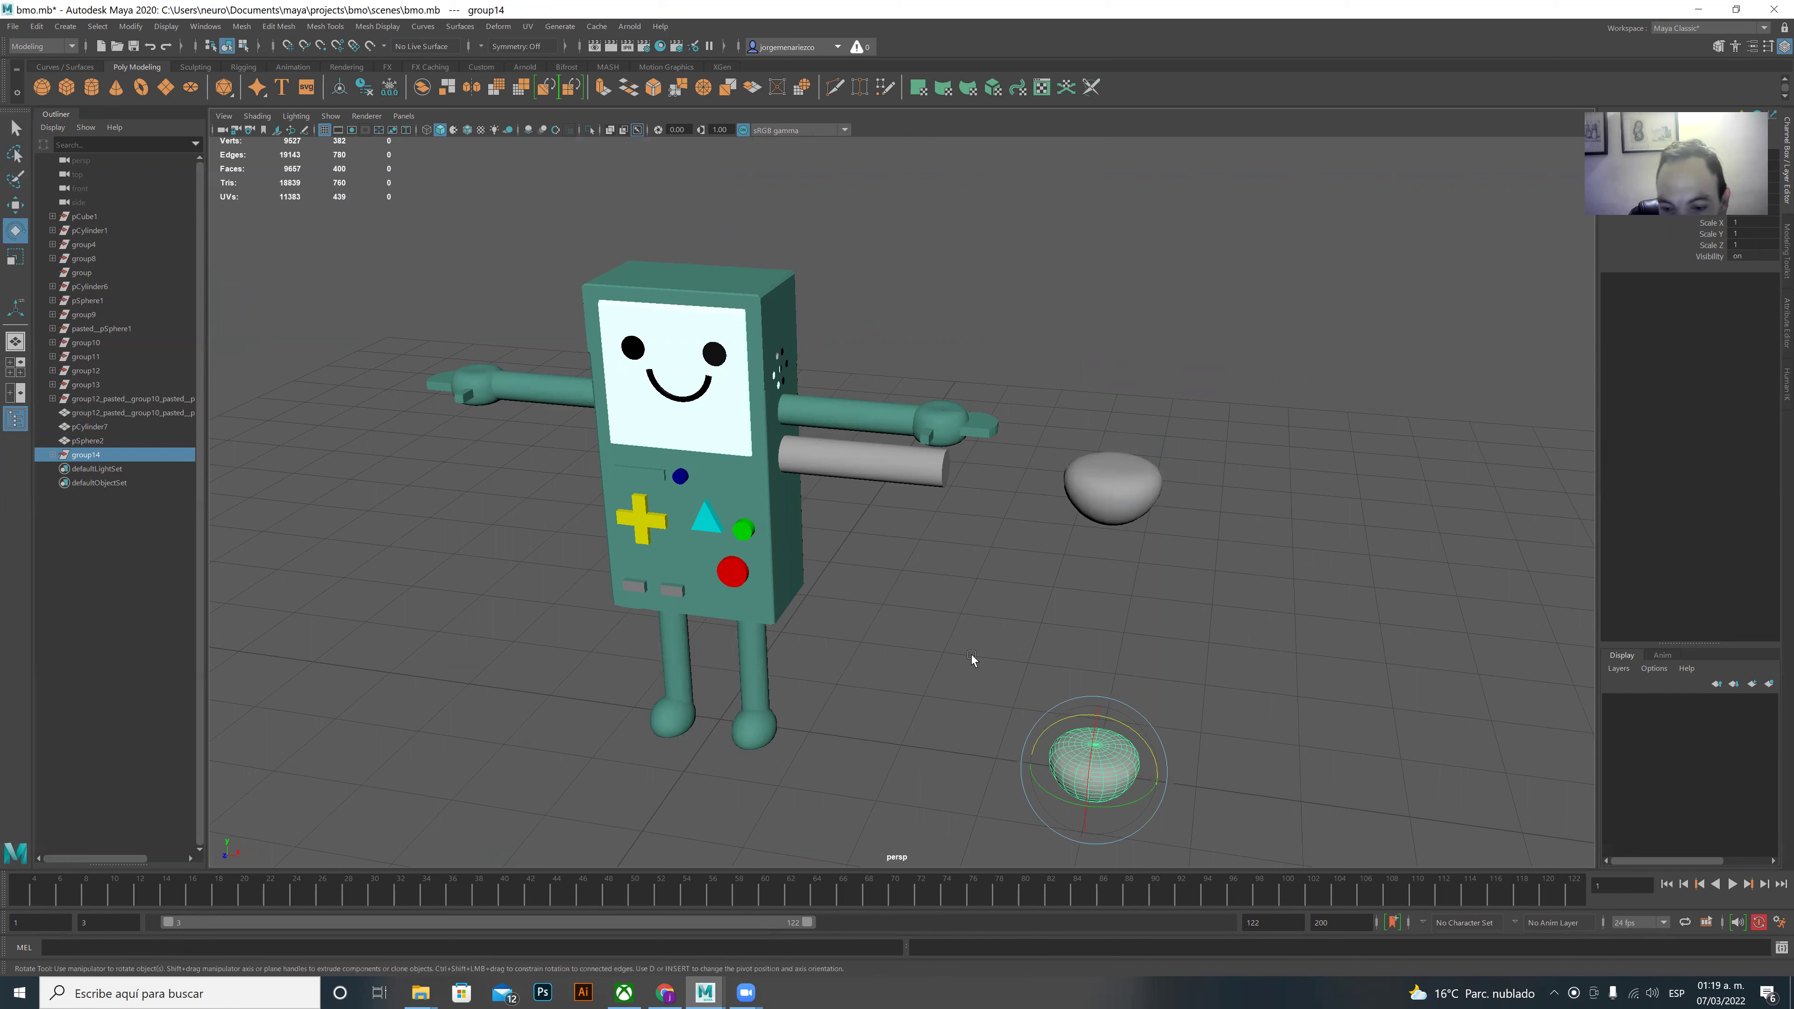
drag(1110, 723, 1093, 911)
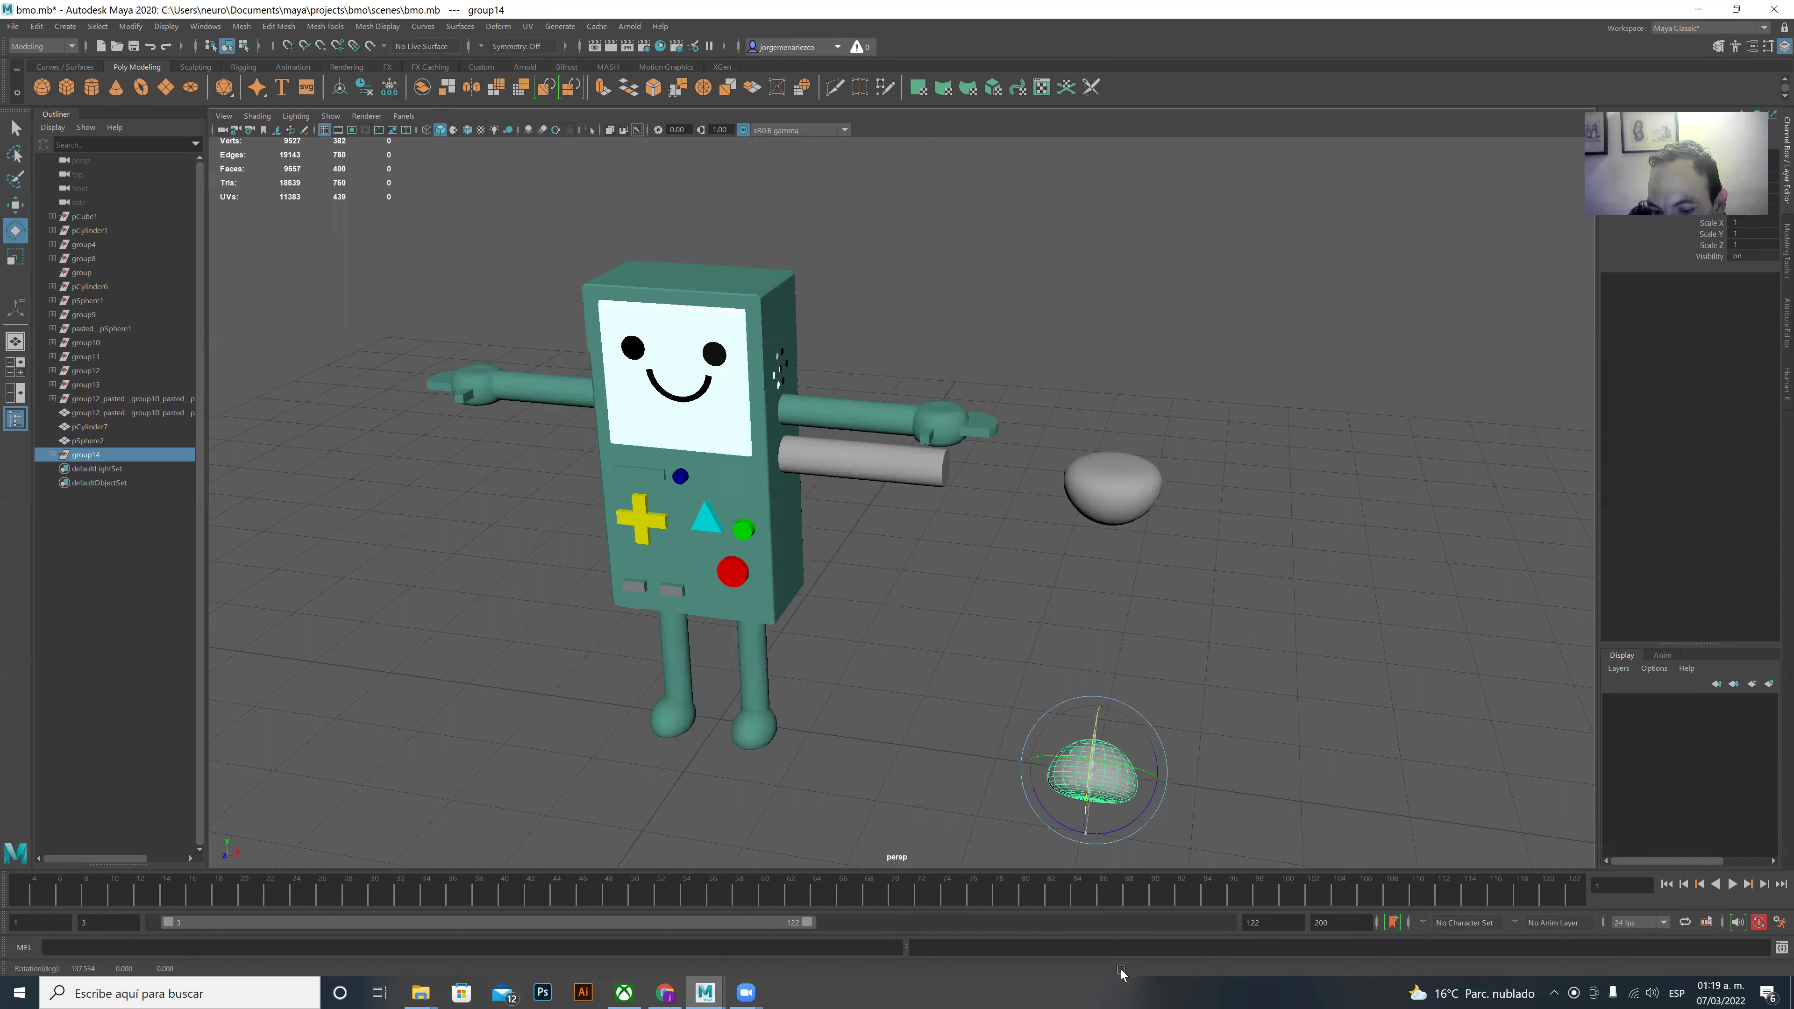
drag(1090, 756, 1097, 813)
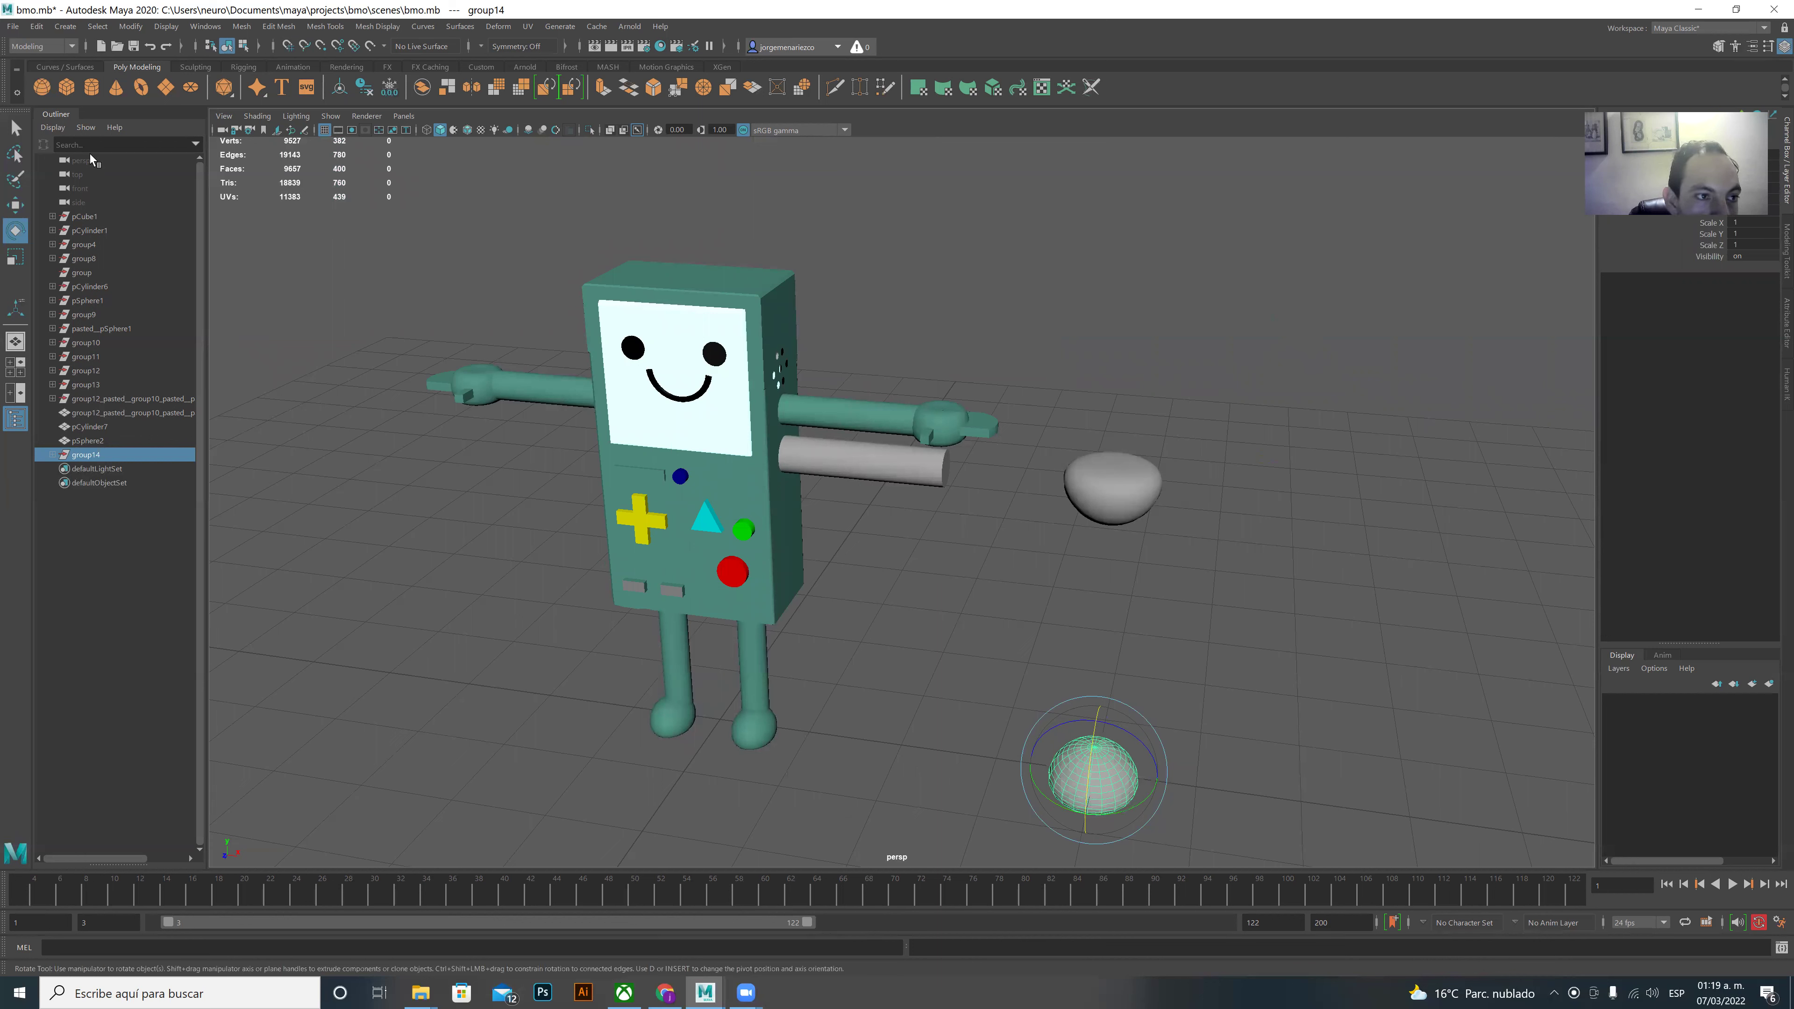
- Move the pasted copy to BMO's right foot and scale it down and narrower
key(q)
key(Down)
key(w)
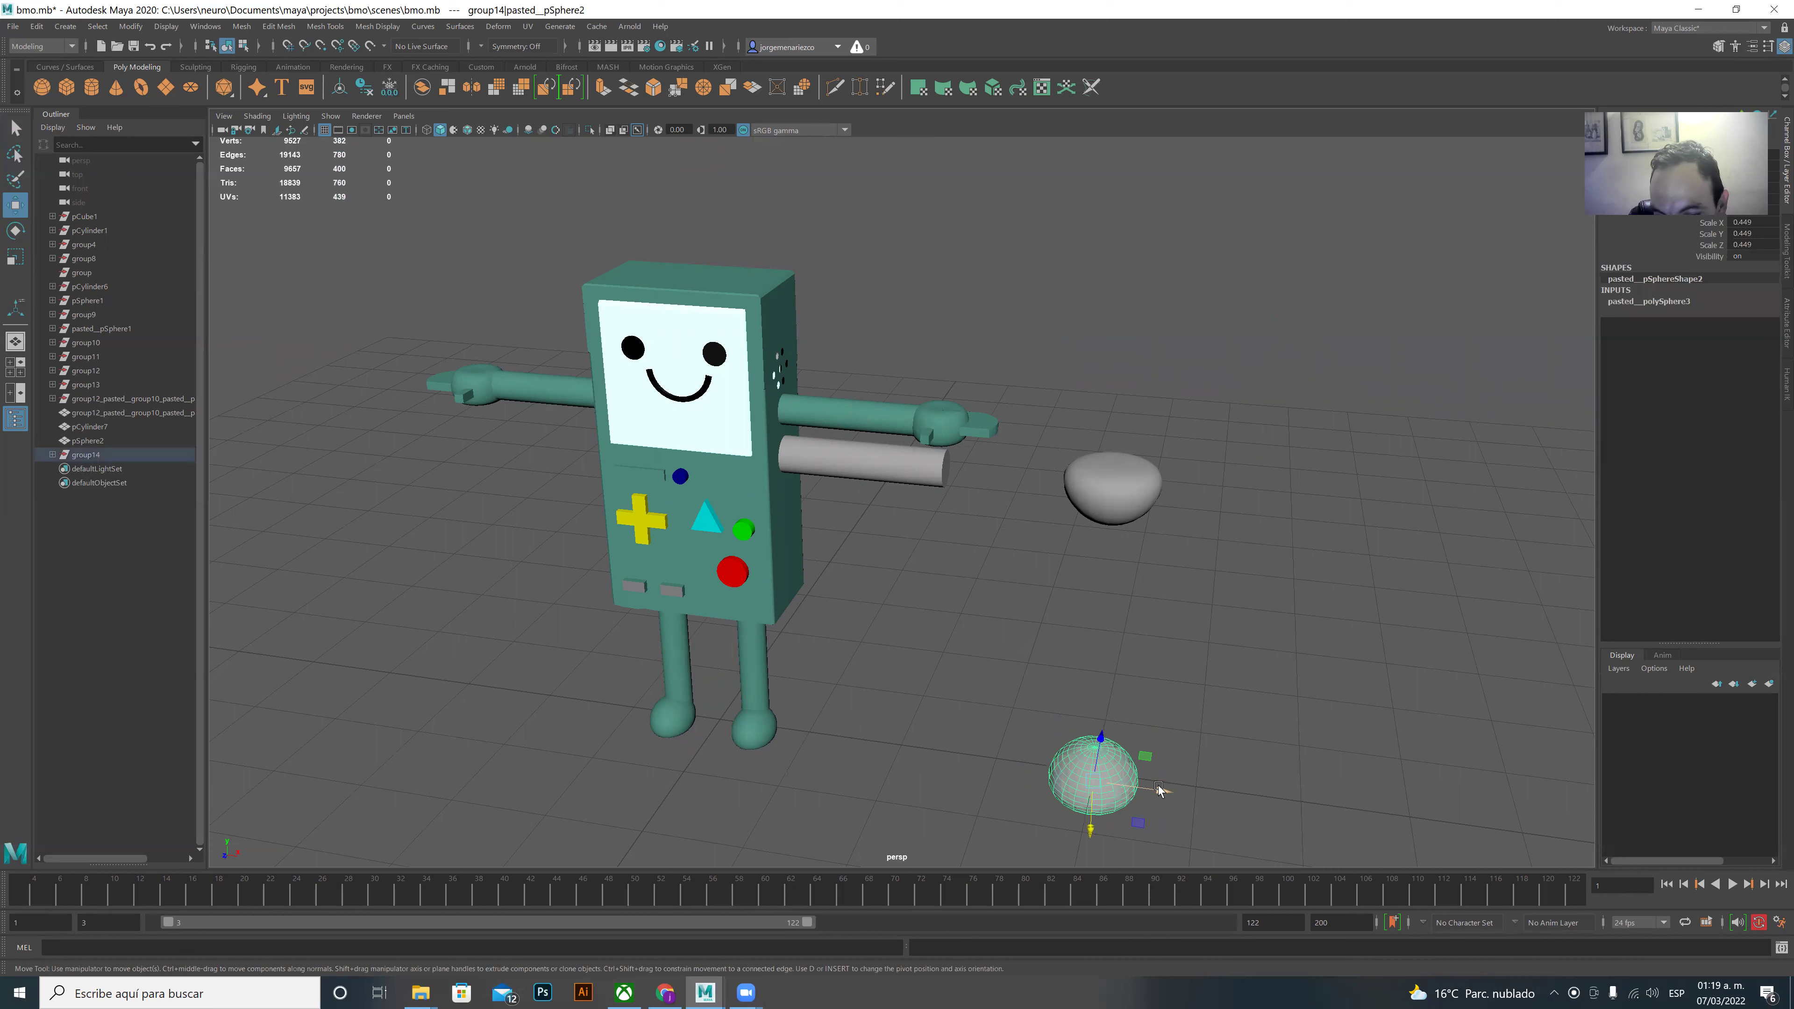
drag(1158, 785, 840, 741)
key(r)
drag(787, 742, 773, 812)
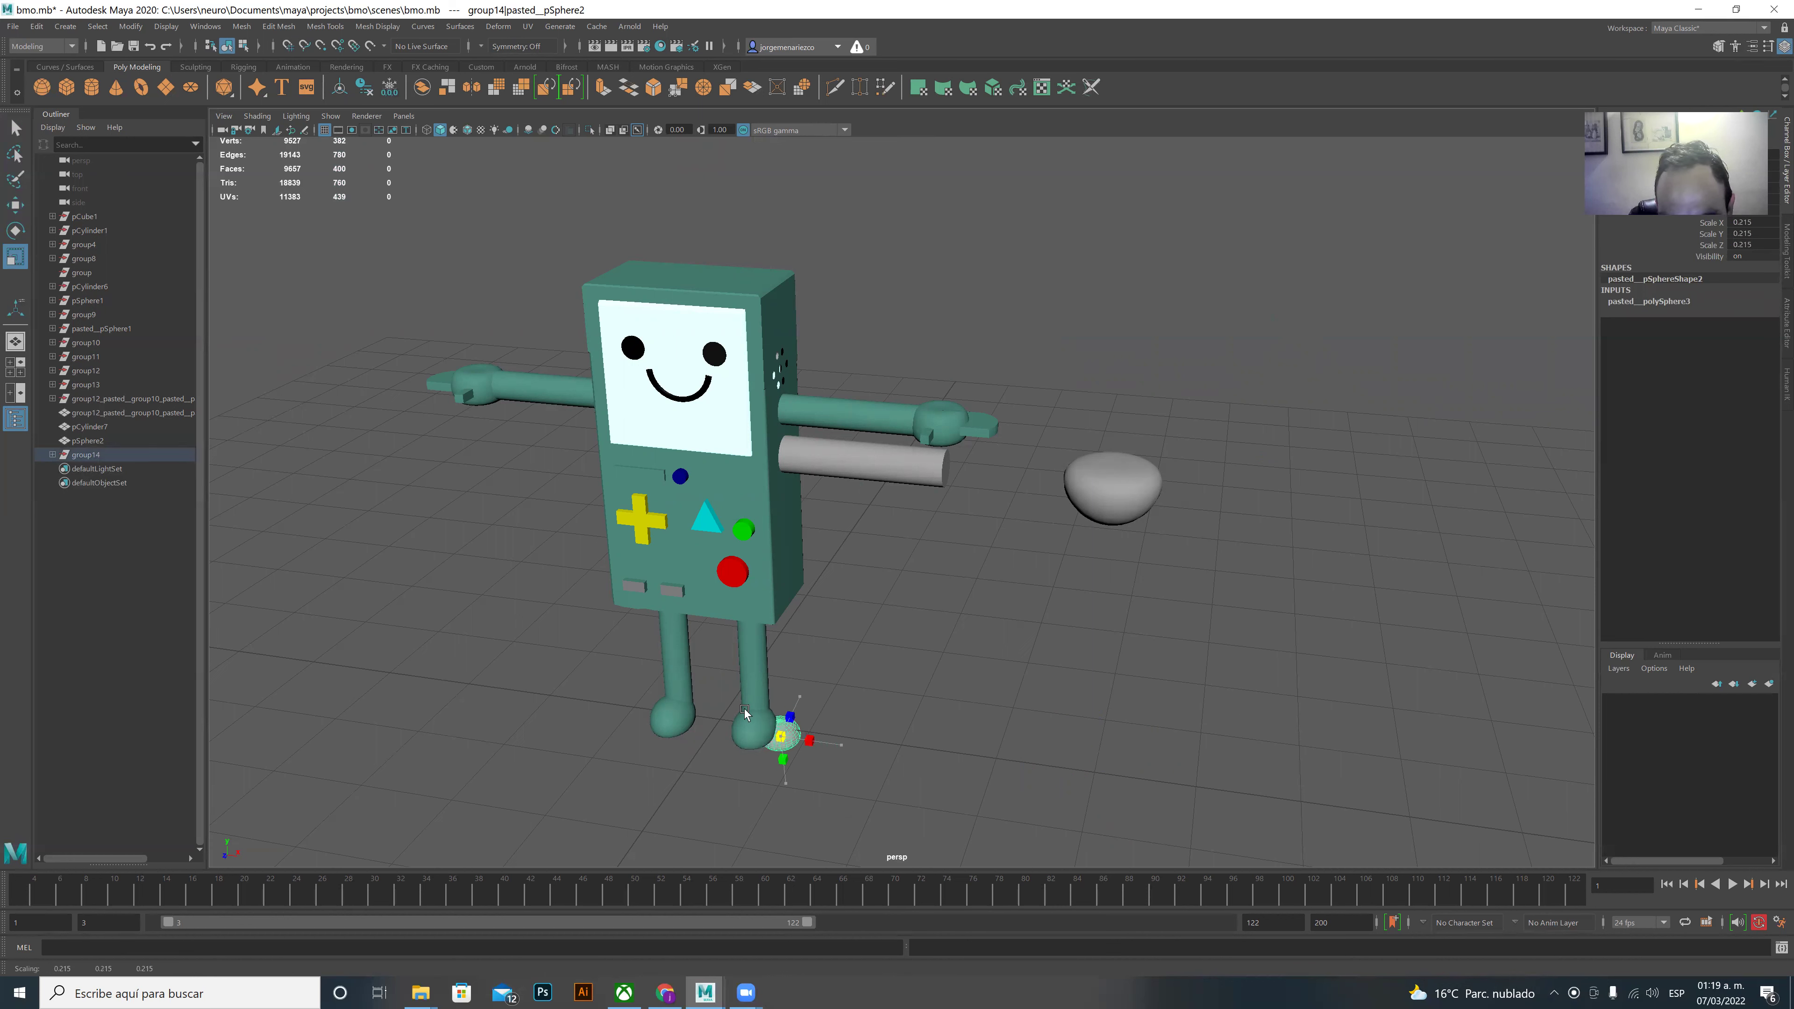
drag(840, 747, 821, 742)
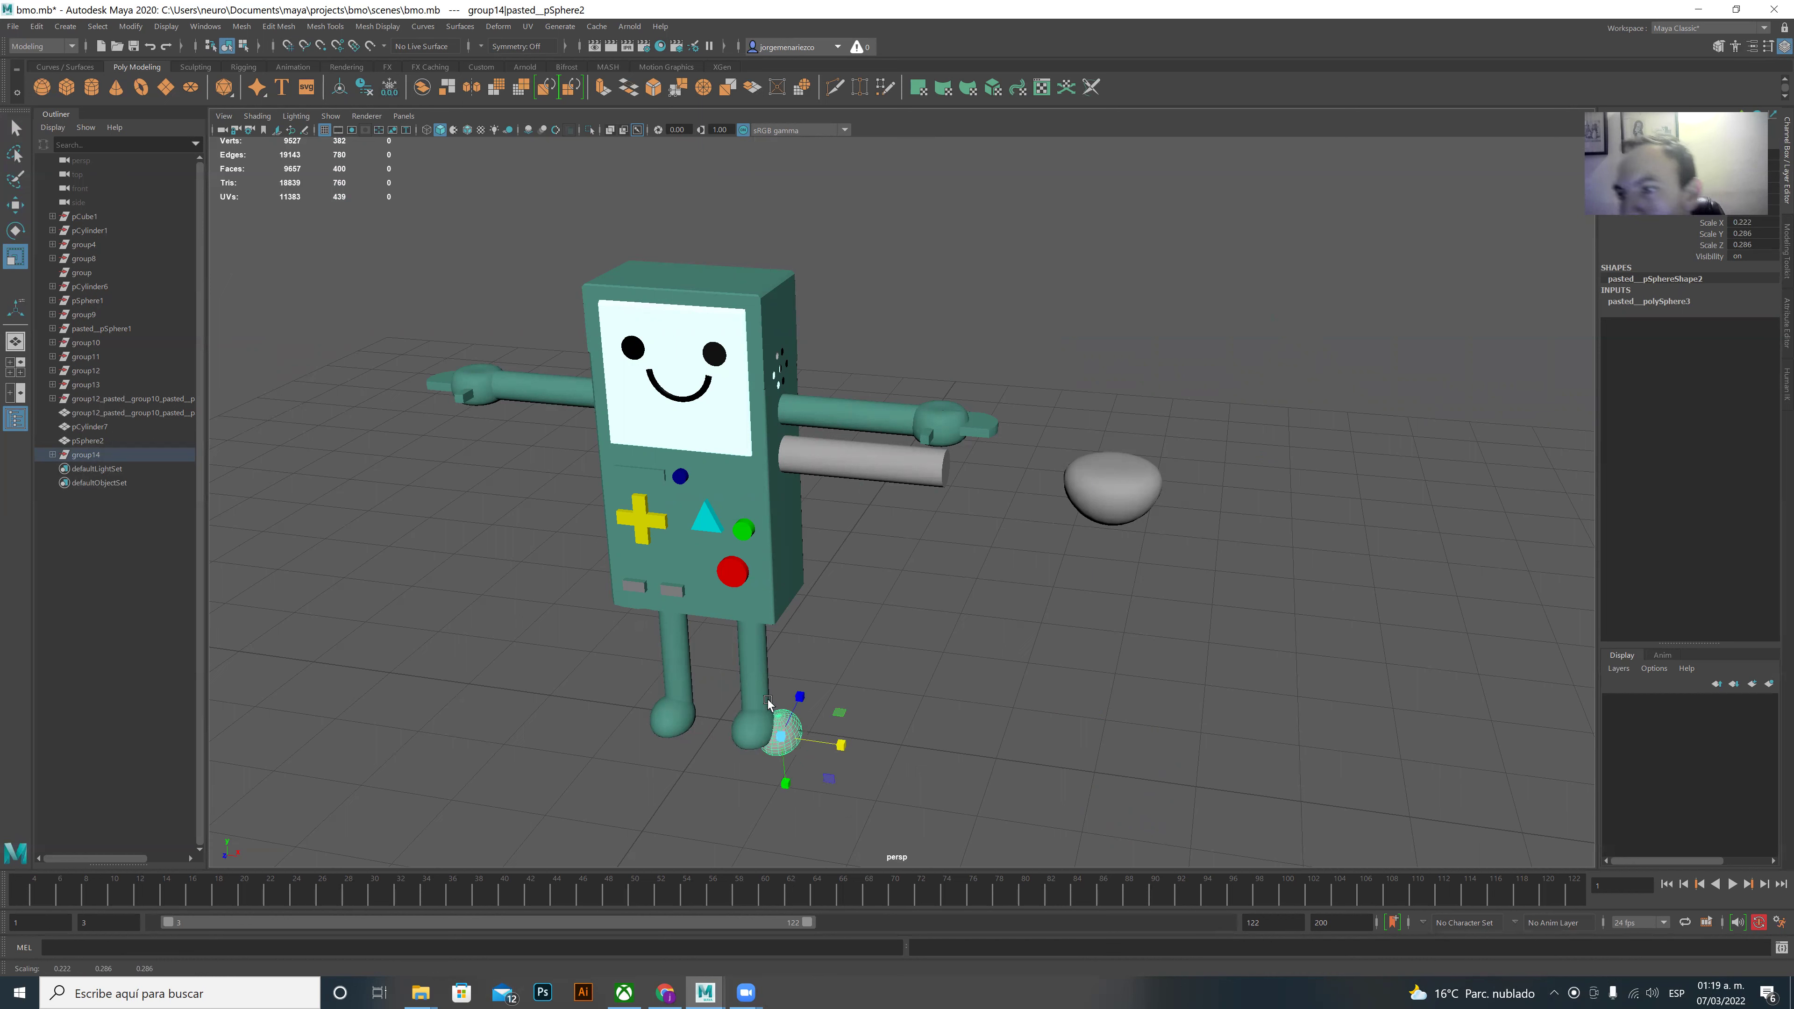
click(1146, 478)
mouse_move(1138, 518)
alt+mouse_down()
mouse_move(1149, 397)
mouse_move(1096, 427)
alt+mouse_up()
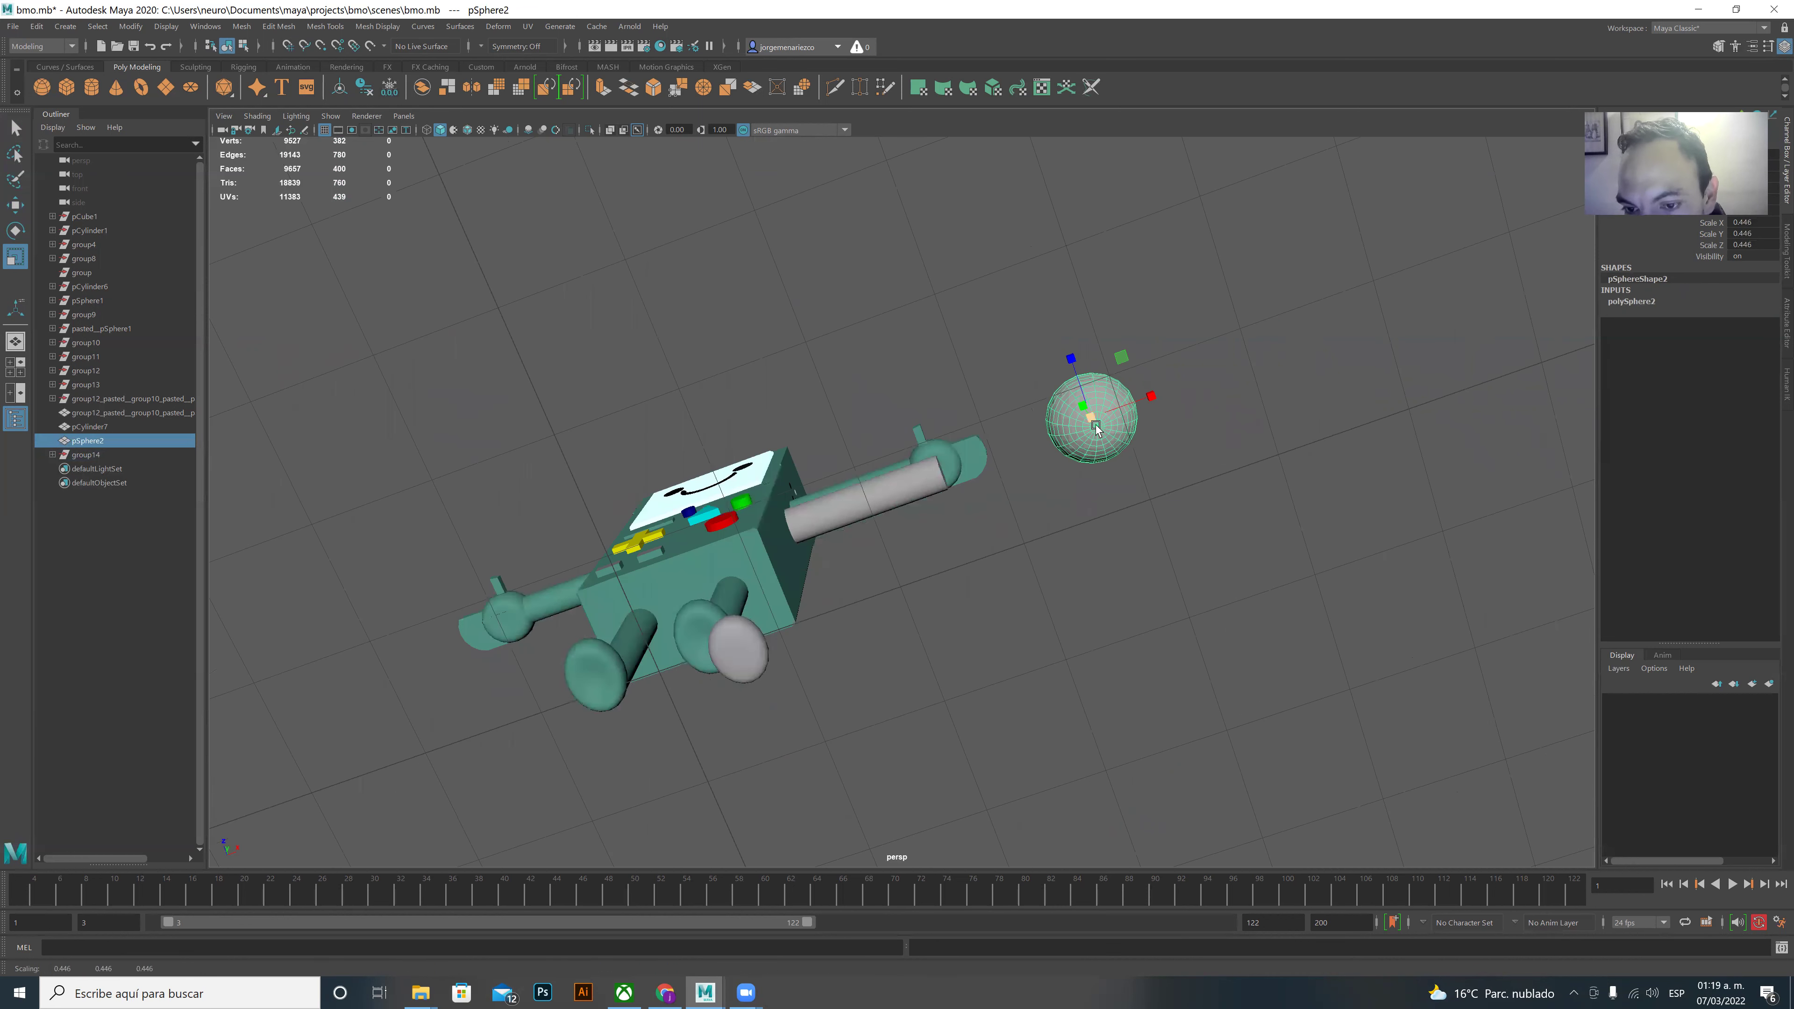
- Select the sphere's top vertex in vertex mode, toggling soft selection, with the Move tool active
right_drag(1095, 428, 1070, 415)
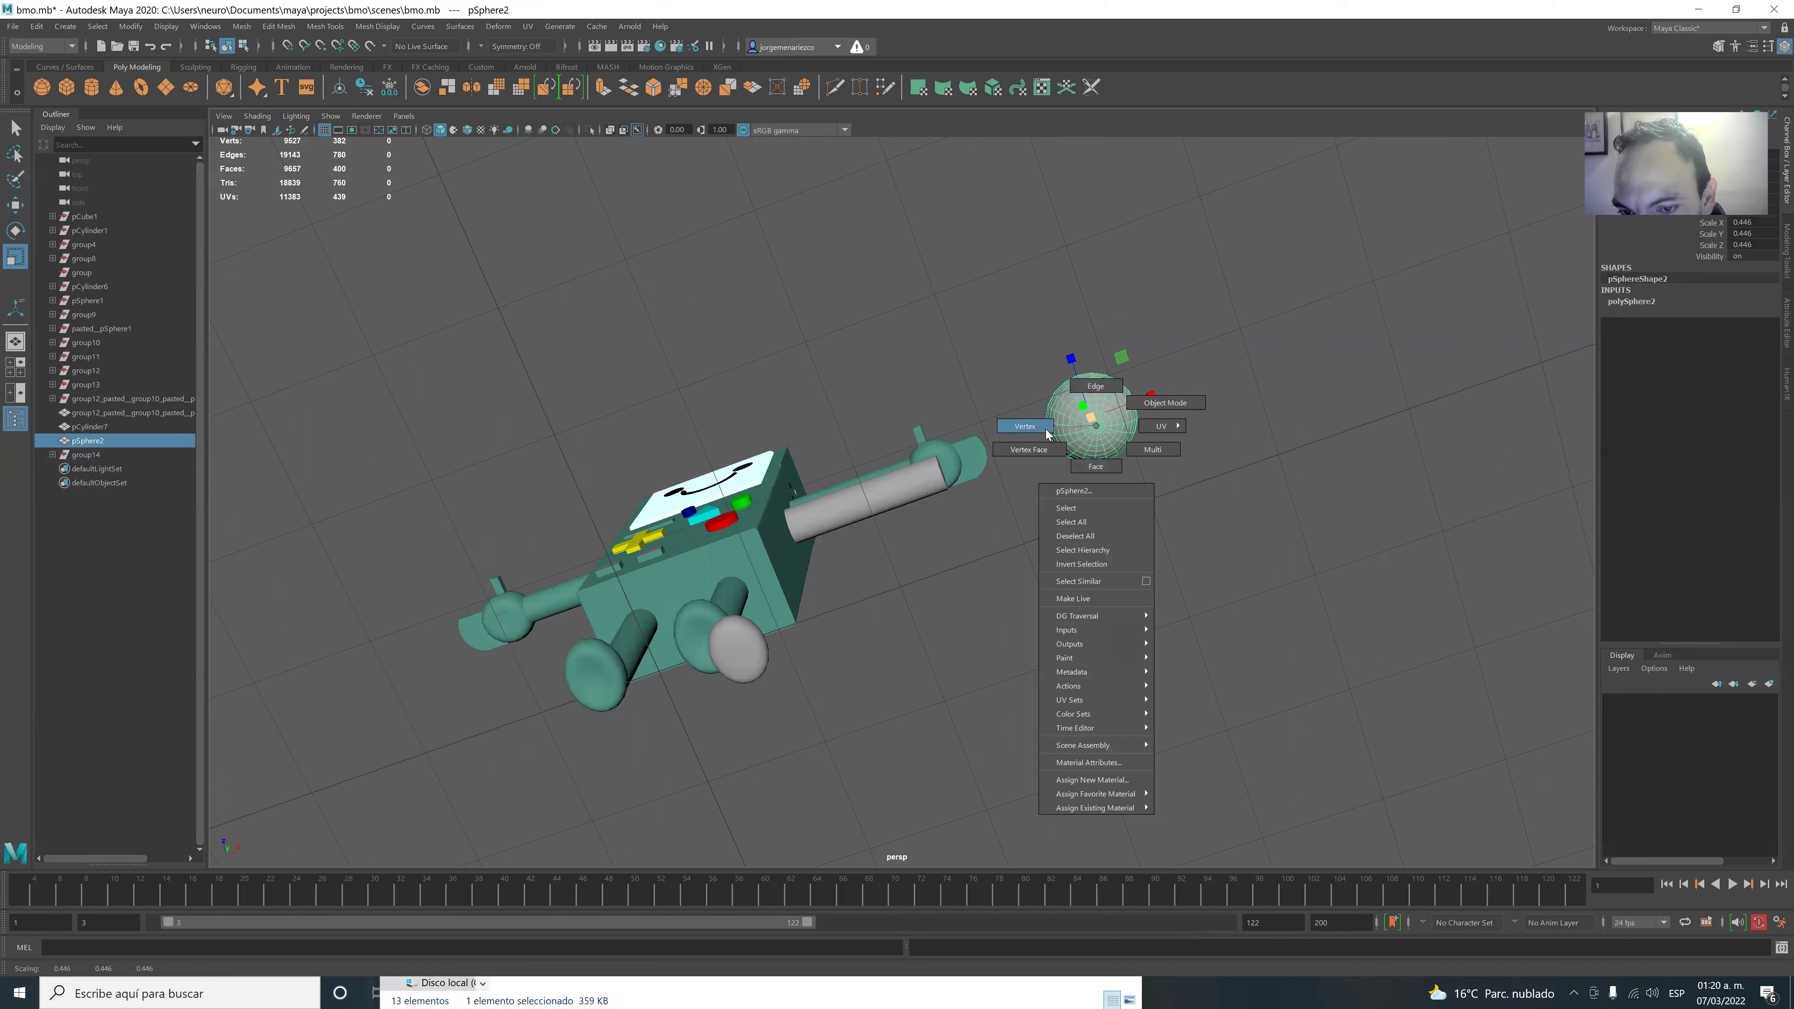
click(1046, 431)
click(1107, 447)
click(1095, 425)
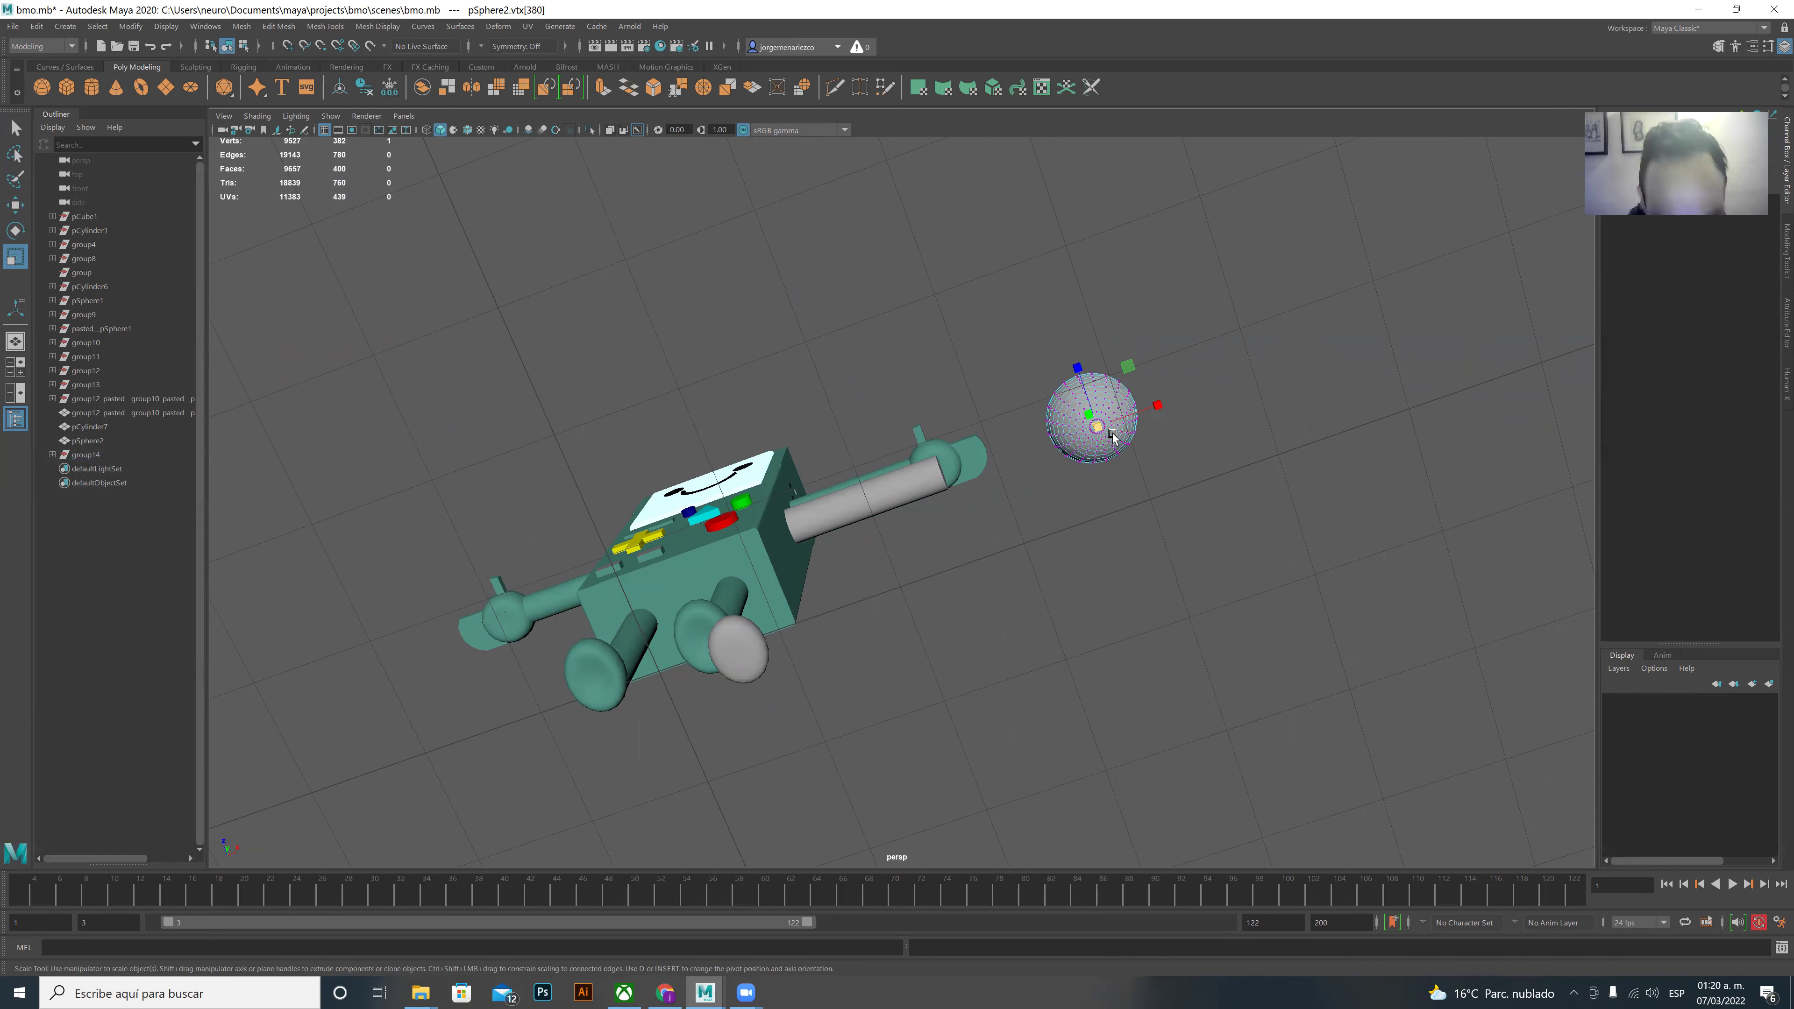
key(b)
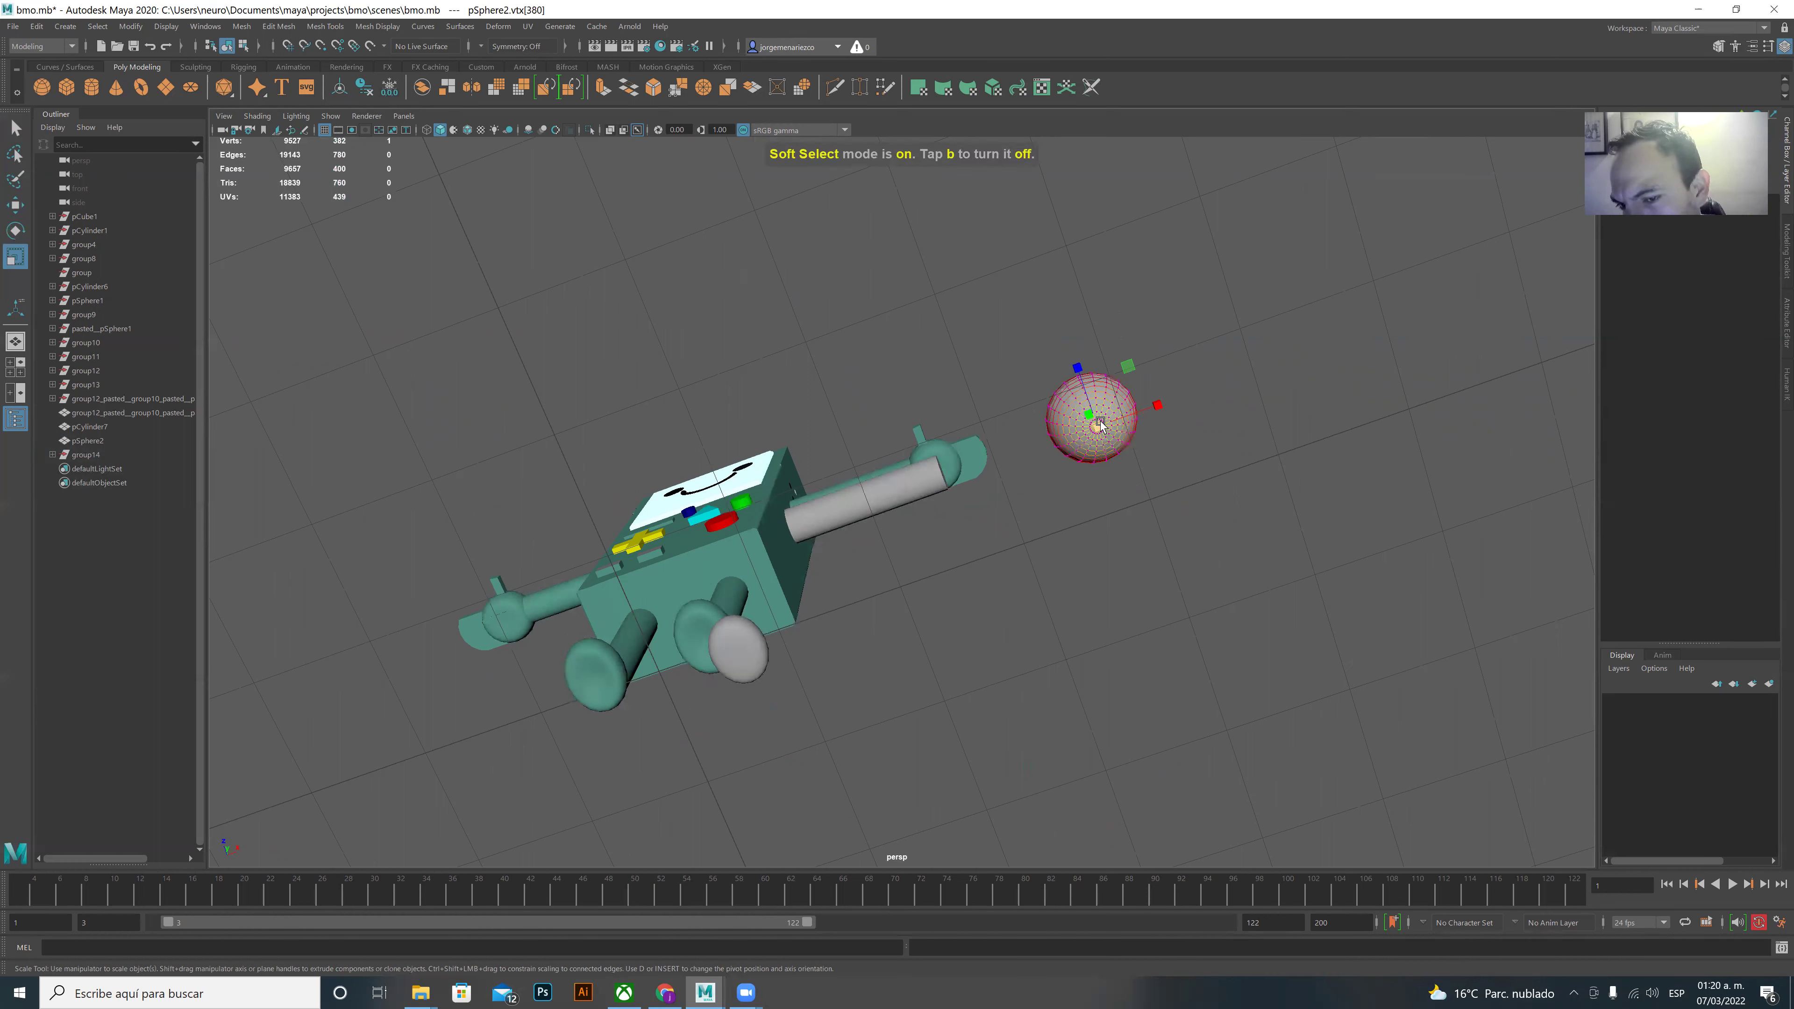
click(1100, 424)
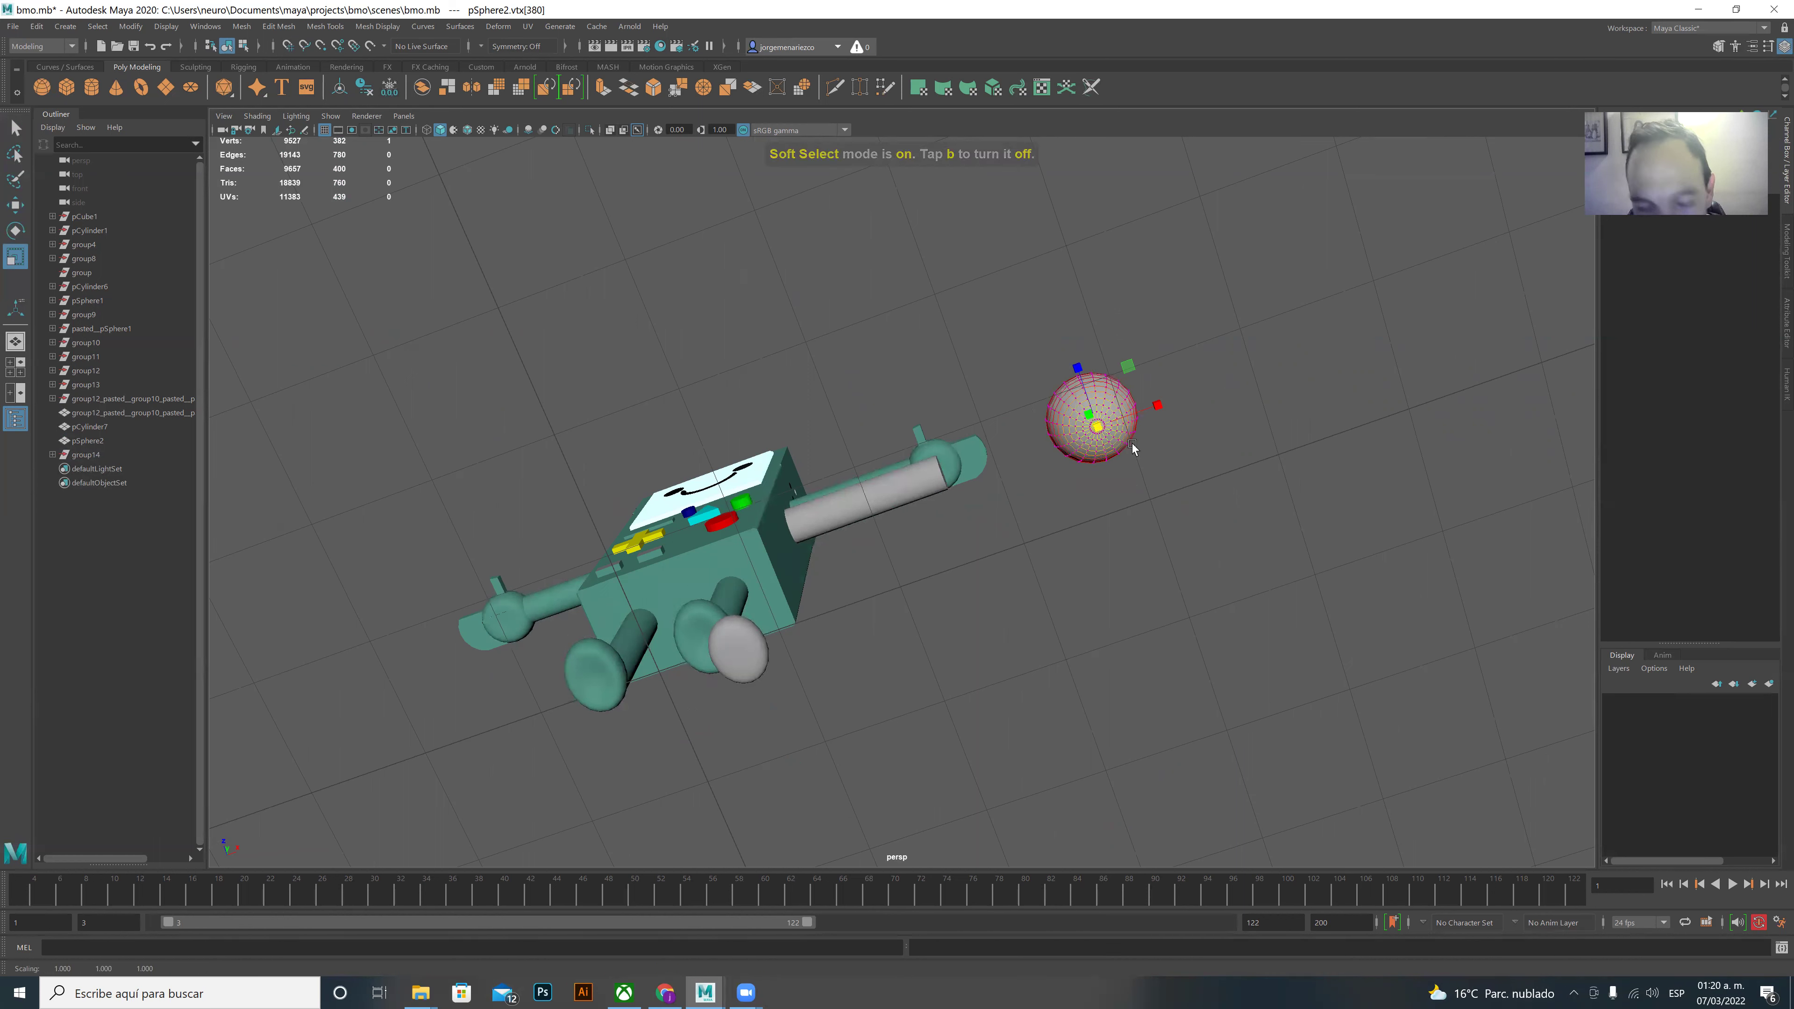
key(b)
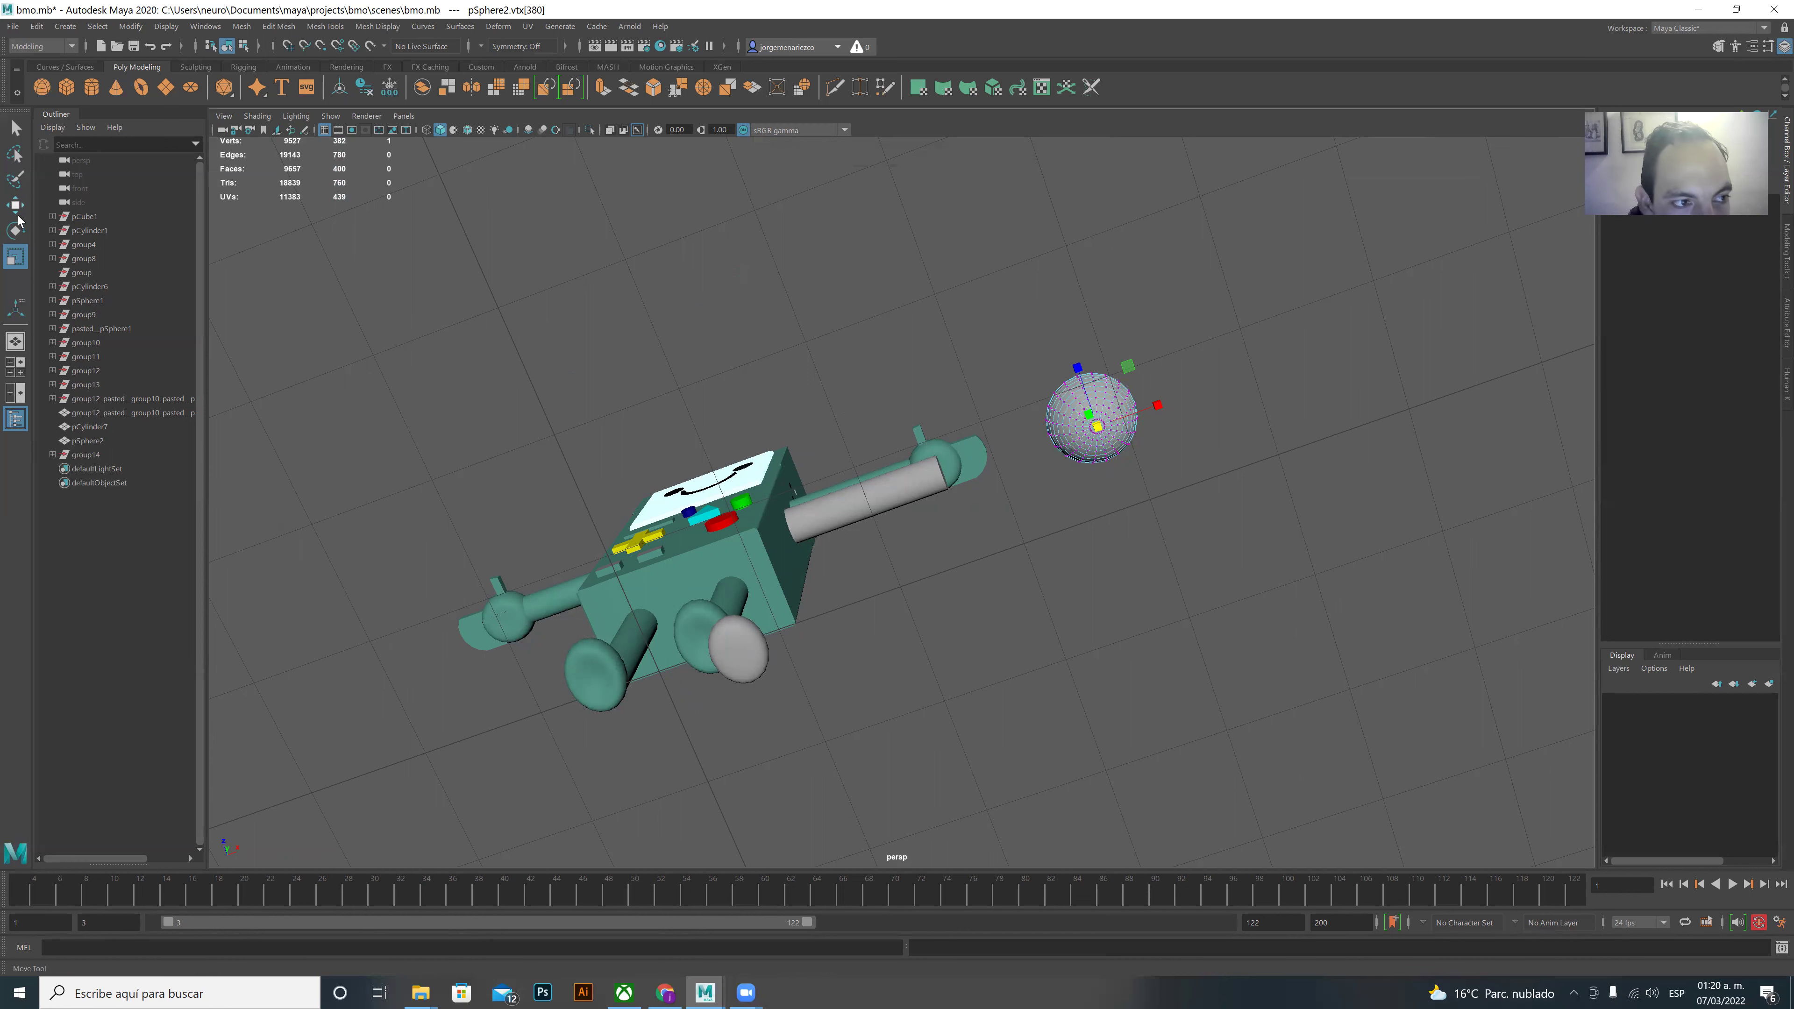
click(14, 205)
- With soft selection on, press the sphere's top down into a flat disk and deselect
alt+drag(1101, 494, 1111, 417)
key(ctrl+z)
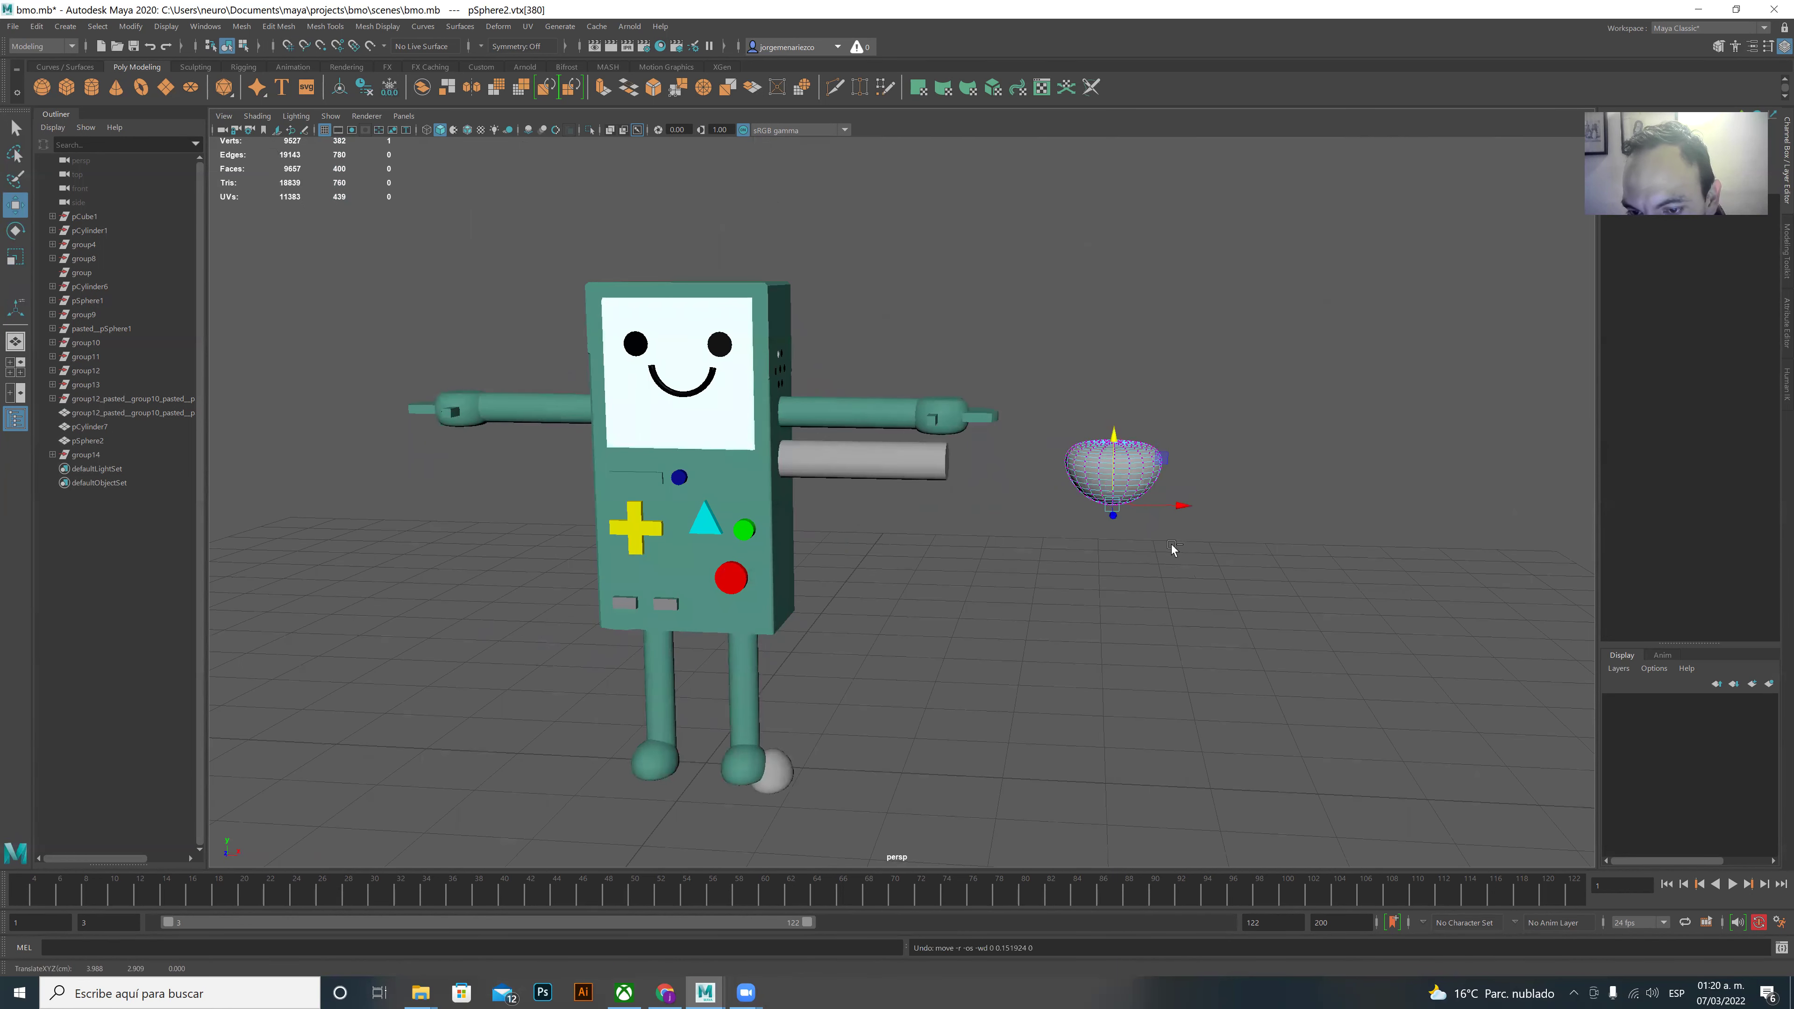
alt+drag(1165, 548, 1035, 435)
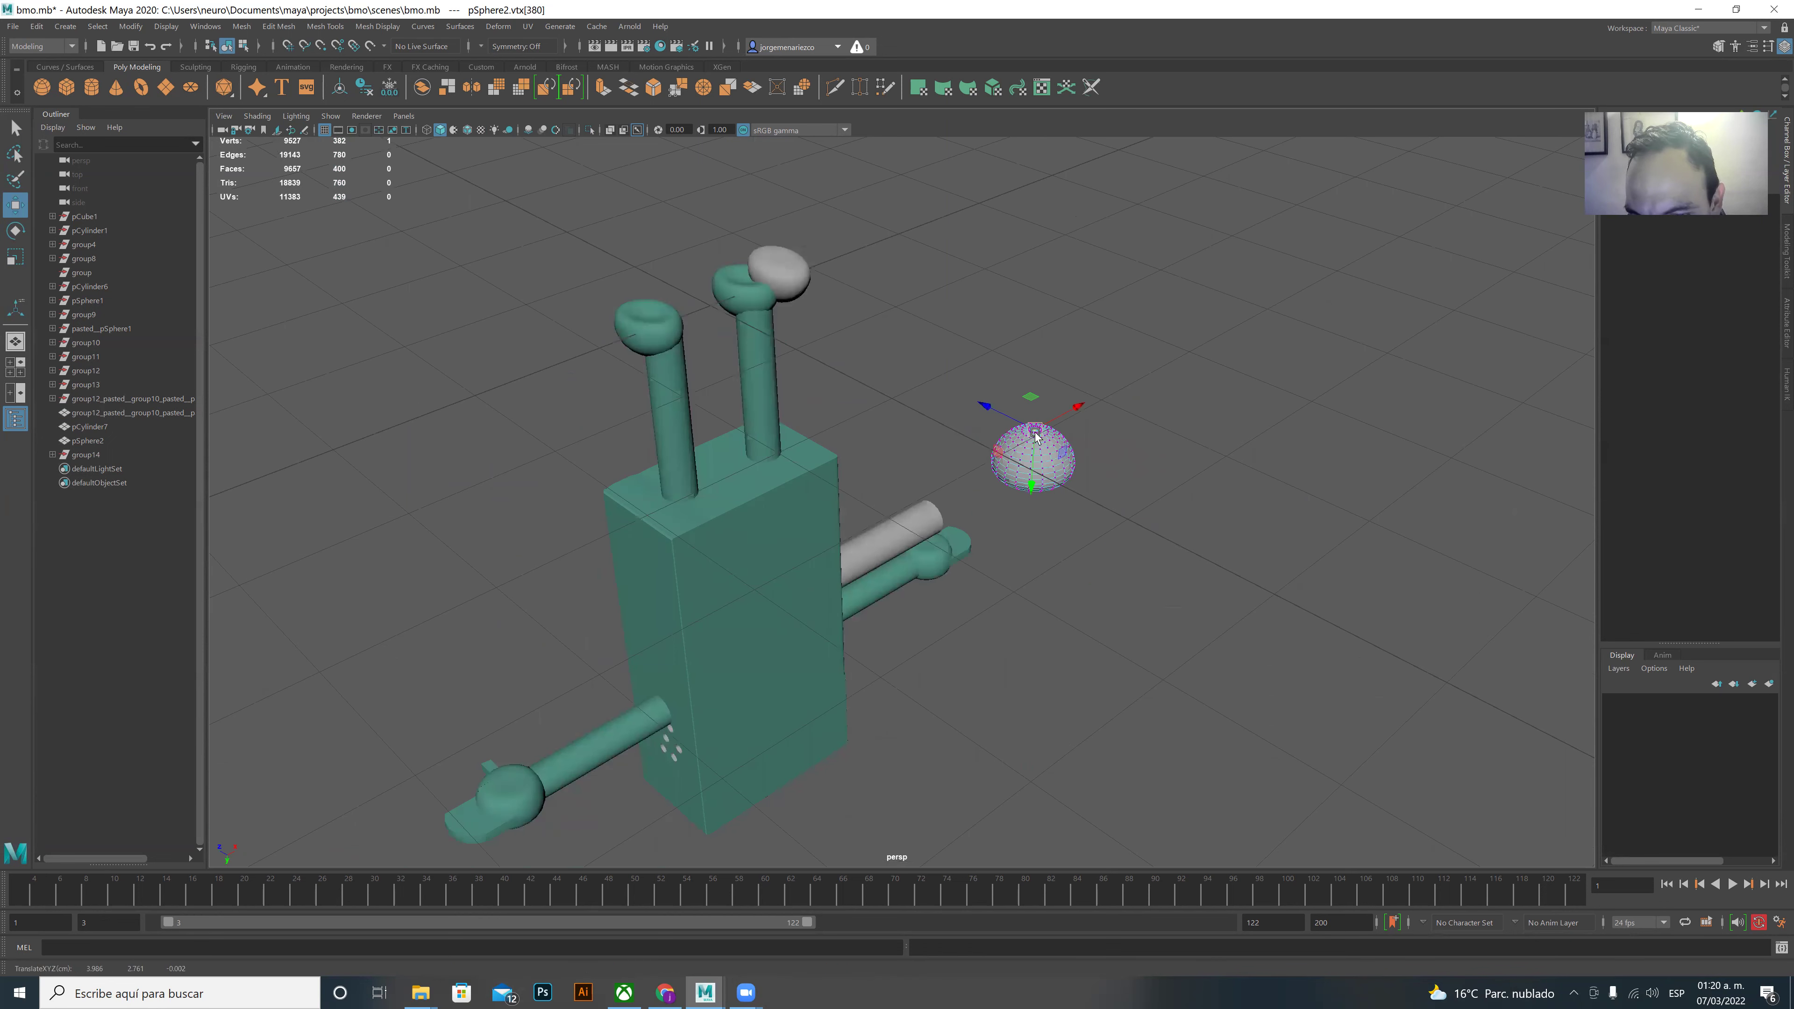
key(b)
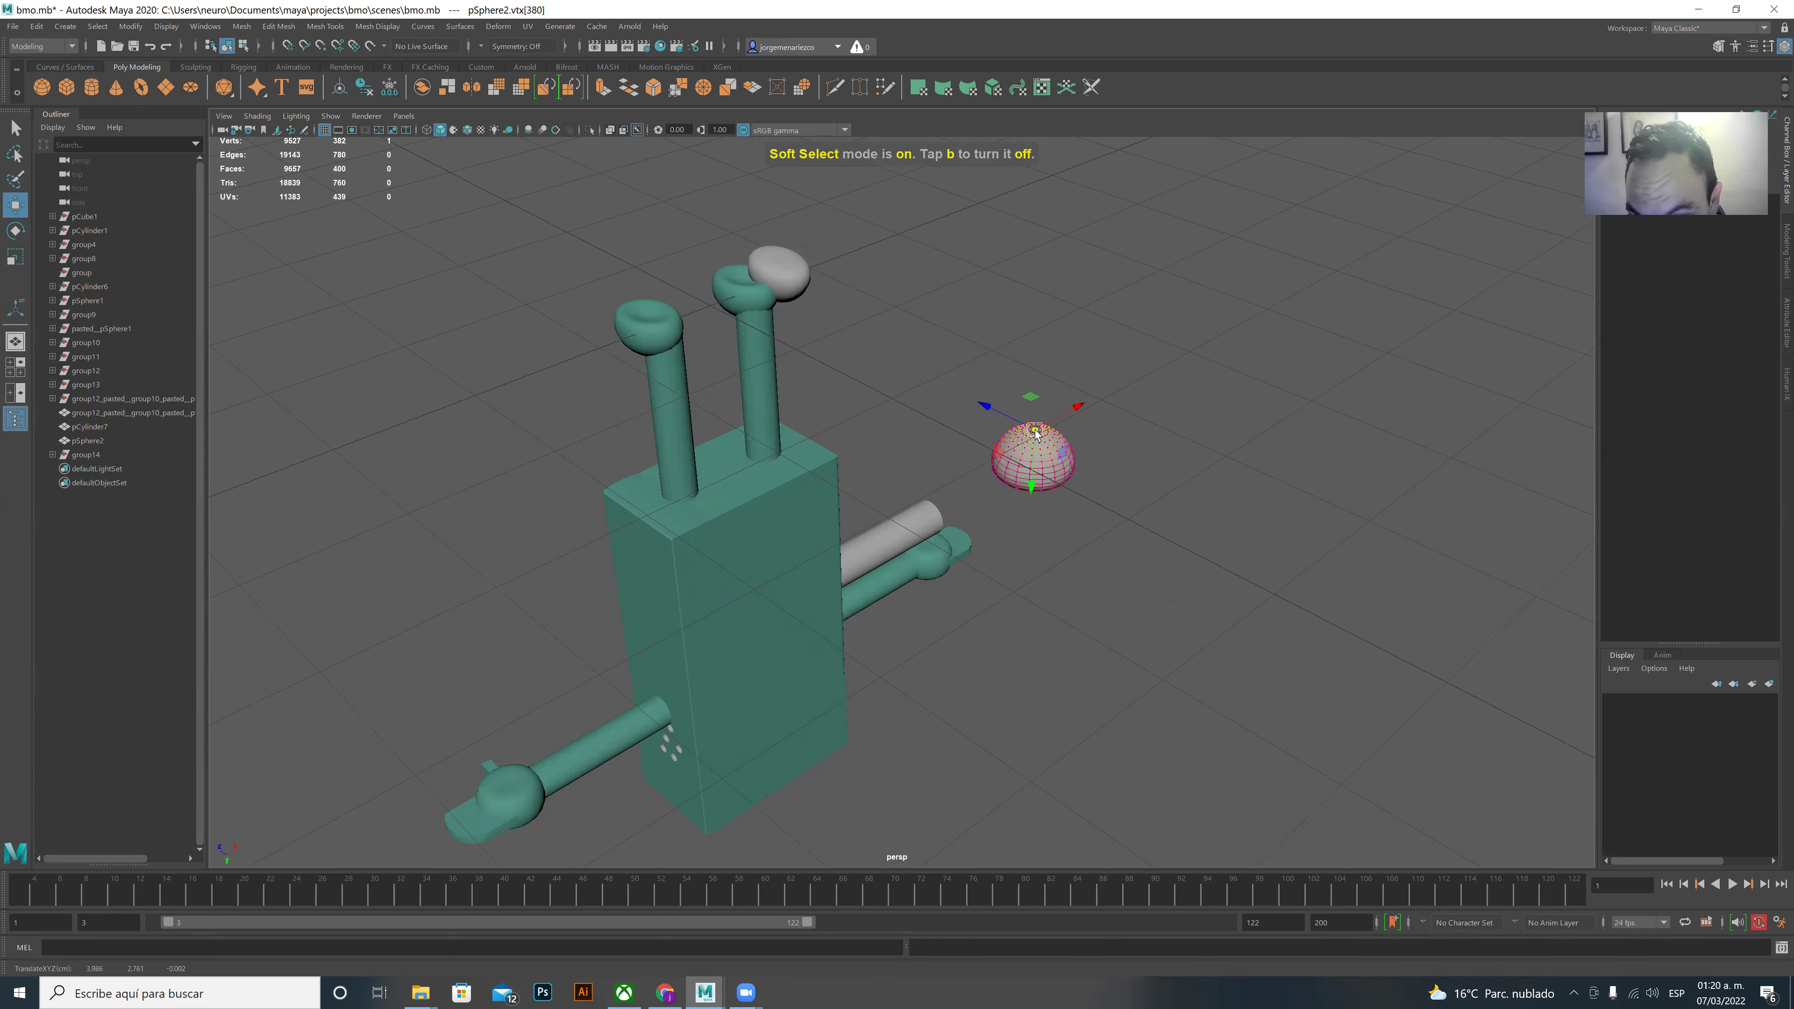
alt+drag(1035, 432, 1032, 405)
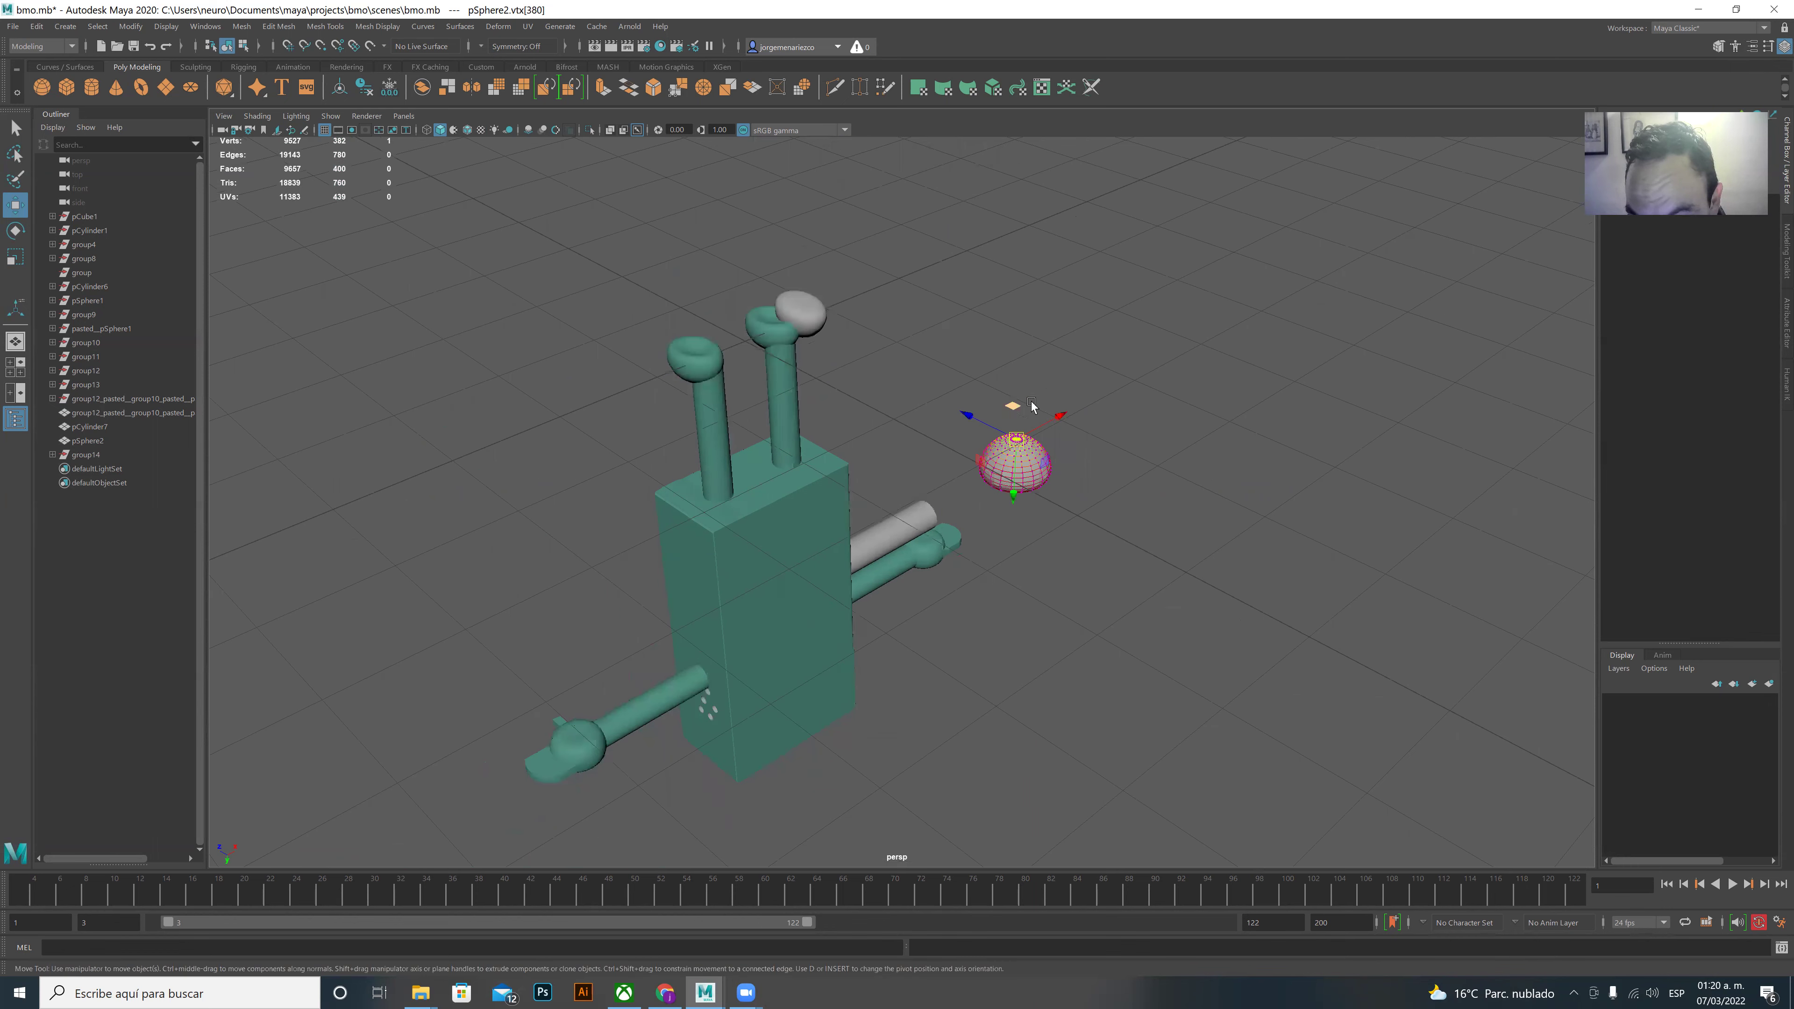
alt+drag(1090, 547, 1162, 530)
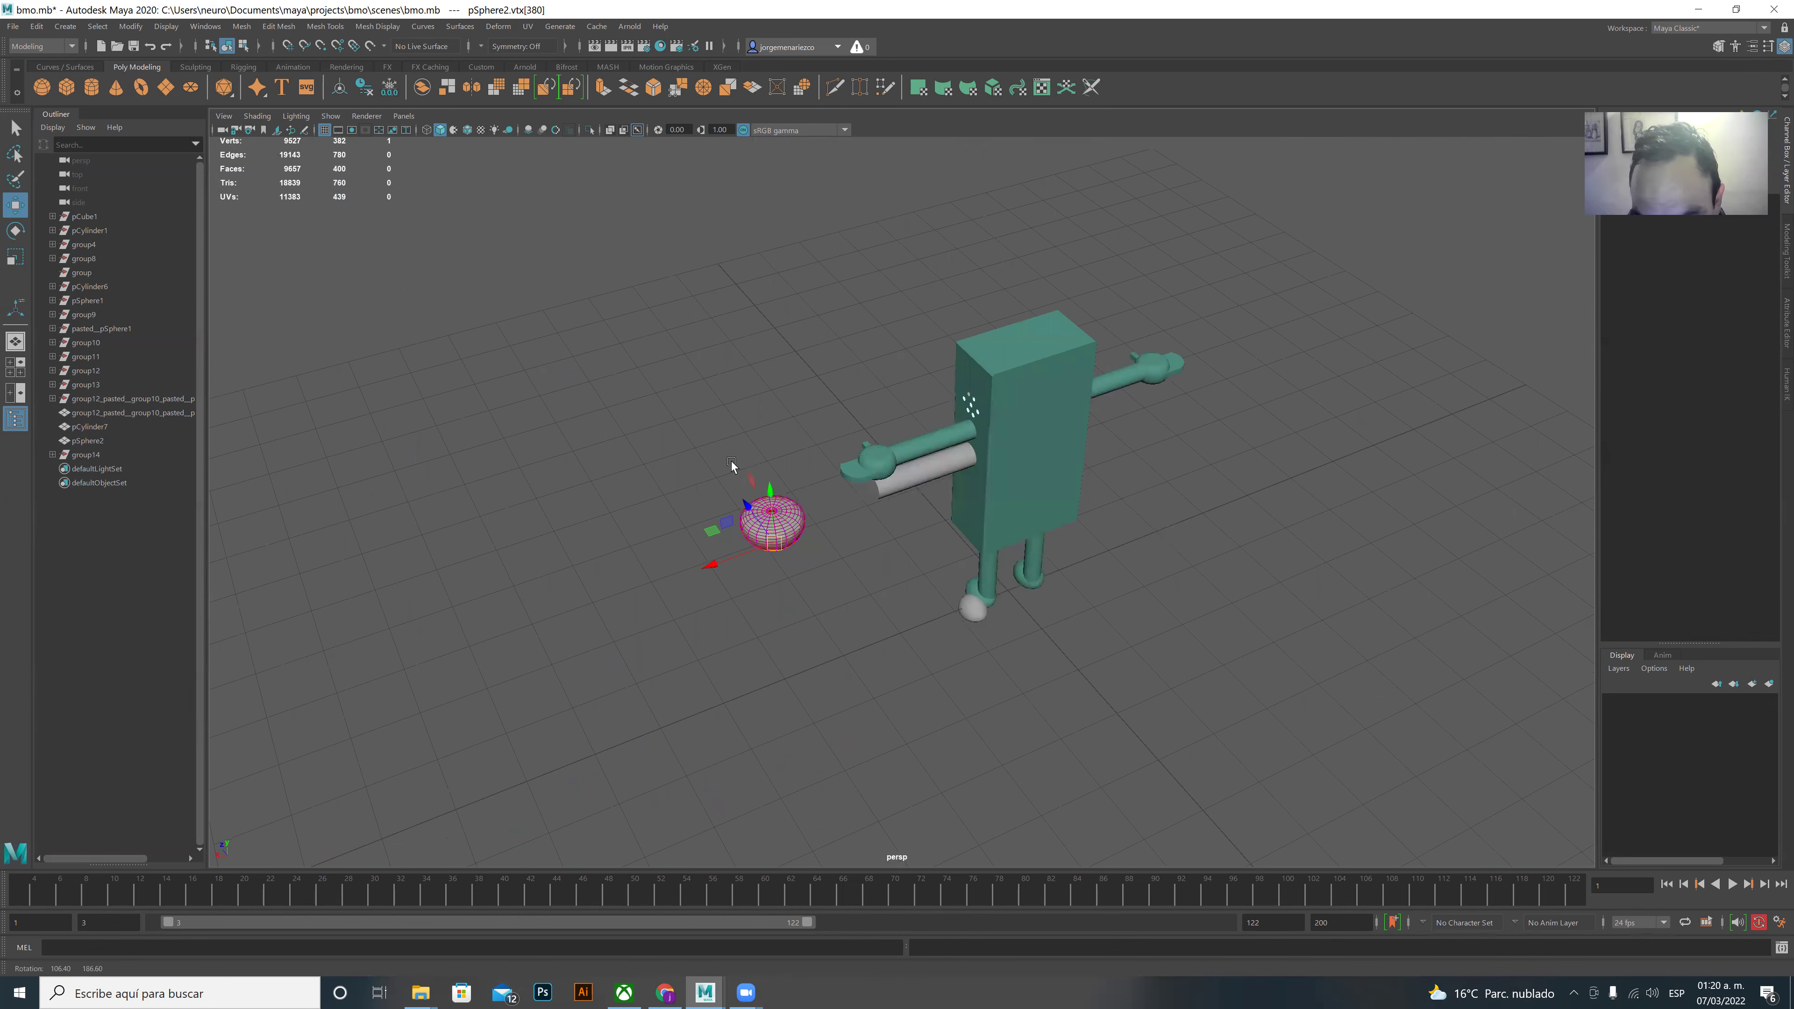
mouse_move(767, 484)
mouse_down()
mouse_move(882, 536)
mouse_move(960, 529)
mouse_move(946, 413)
mouse_move(962, 425)
mouse_up()
click(1115, 501)
scroll(1115, 502, up, 1)
scroll(1114, 481, up, 2)
key(F8)
key(F8)
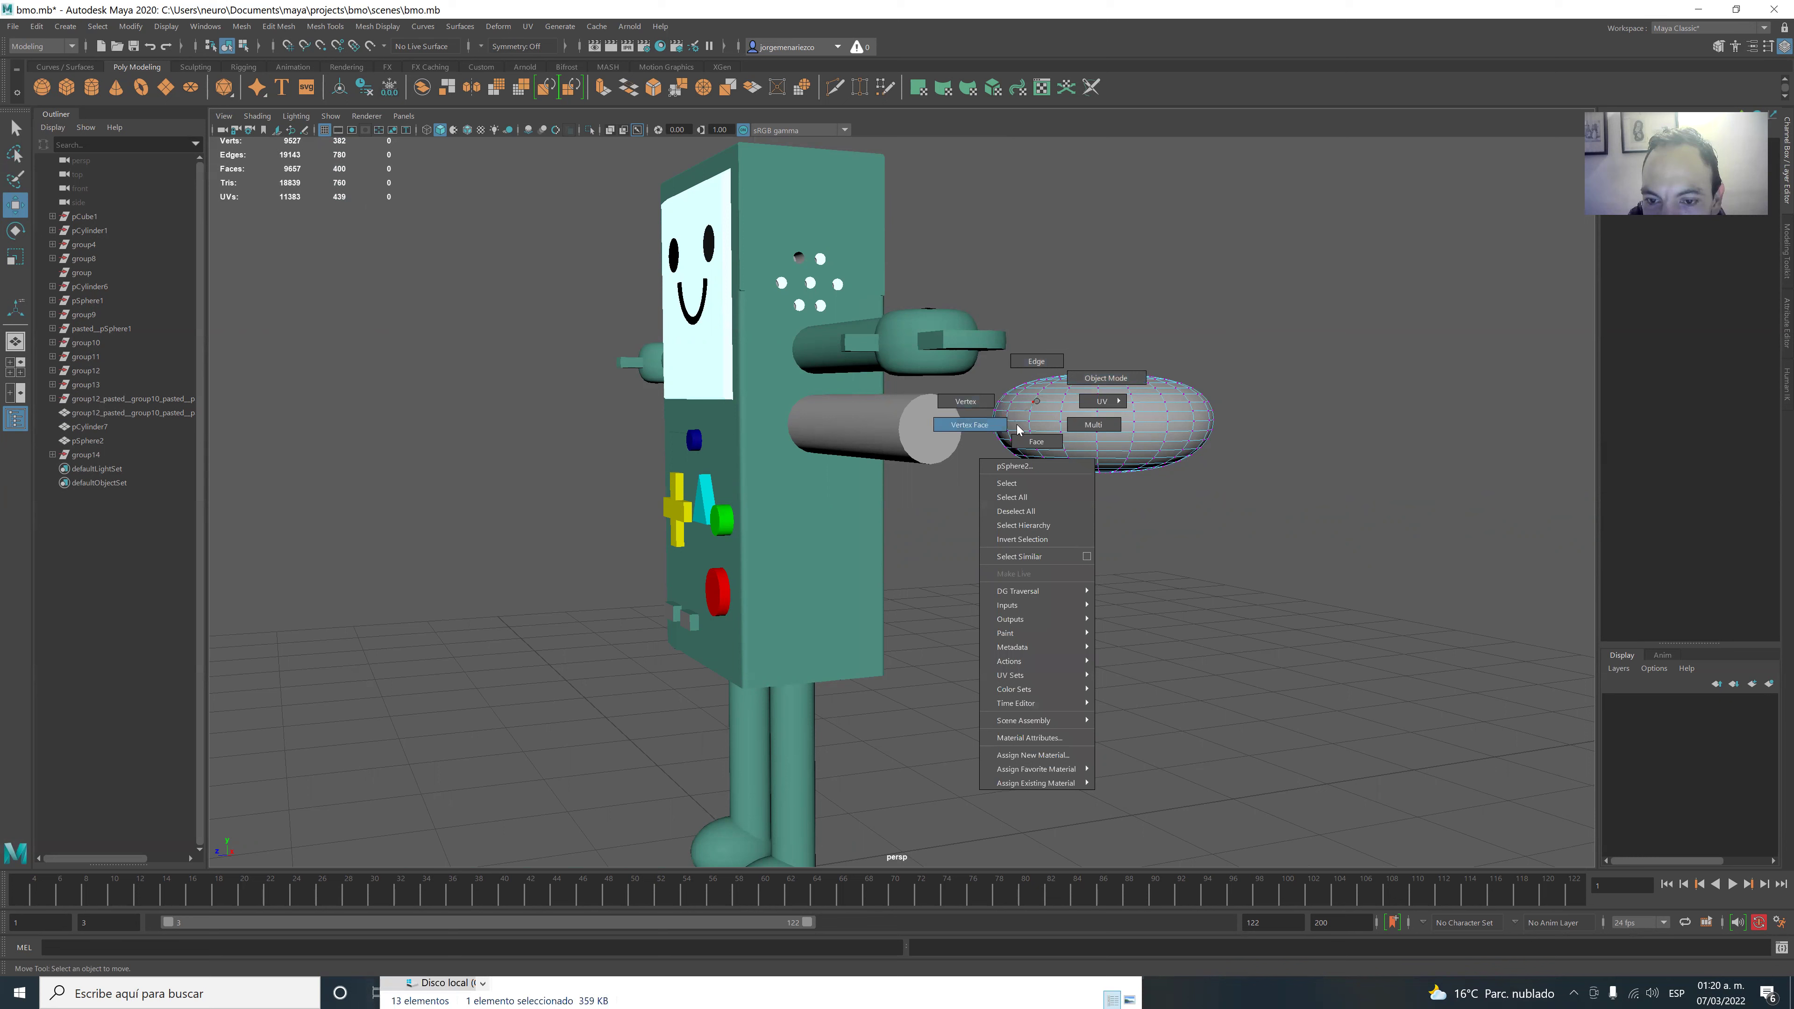
- Switch to the four-view layout and select the flattened sphere in the top view
right_drag(1036, 405, 1039, 441)
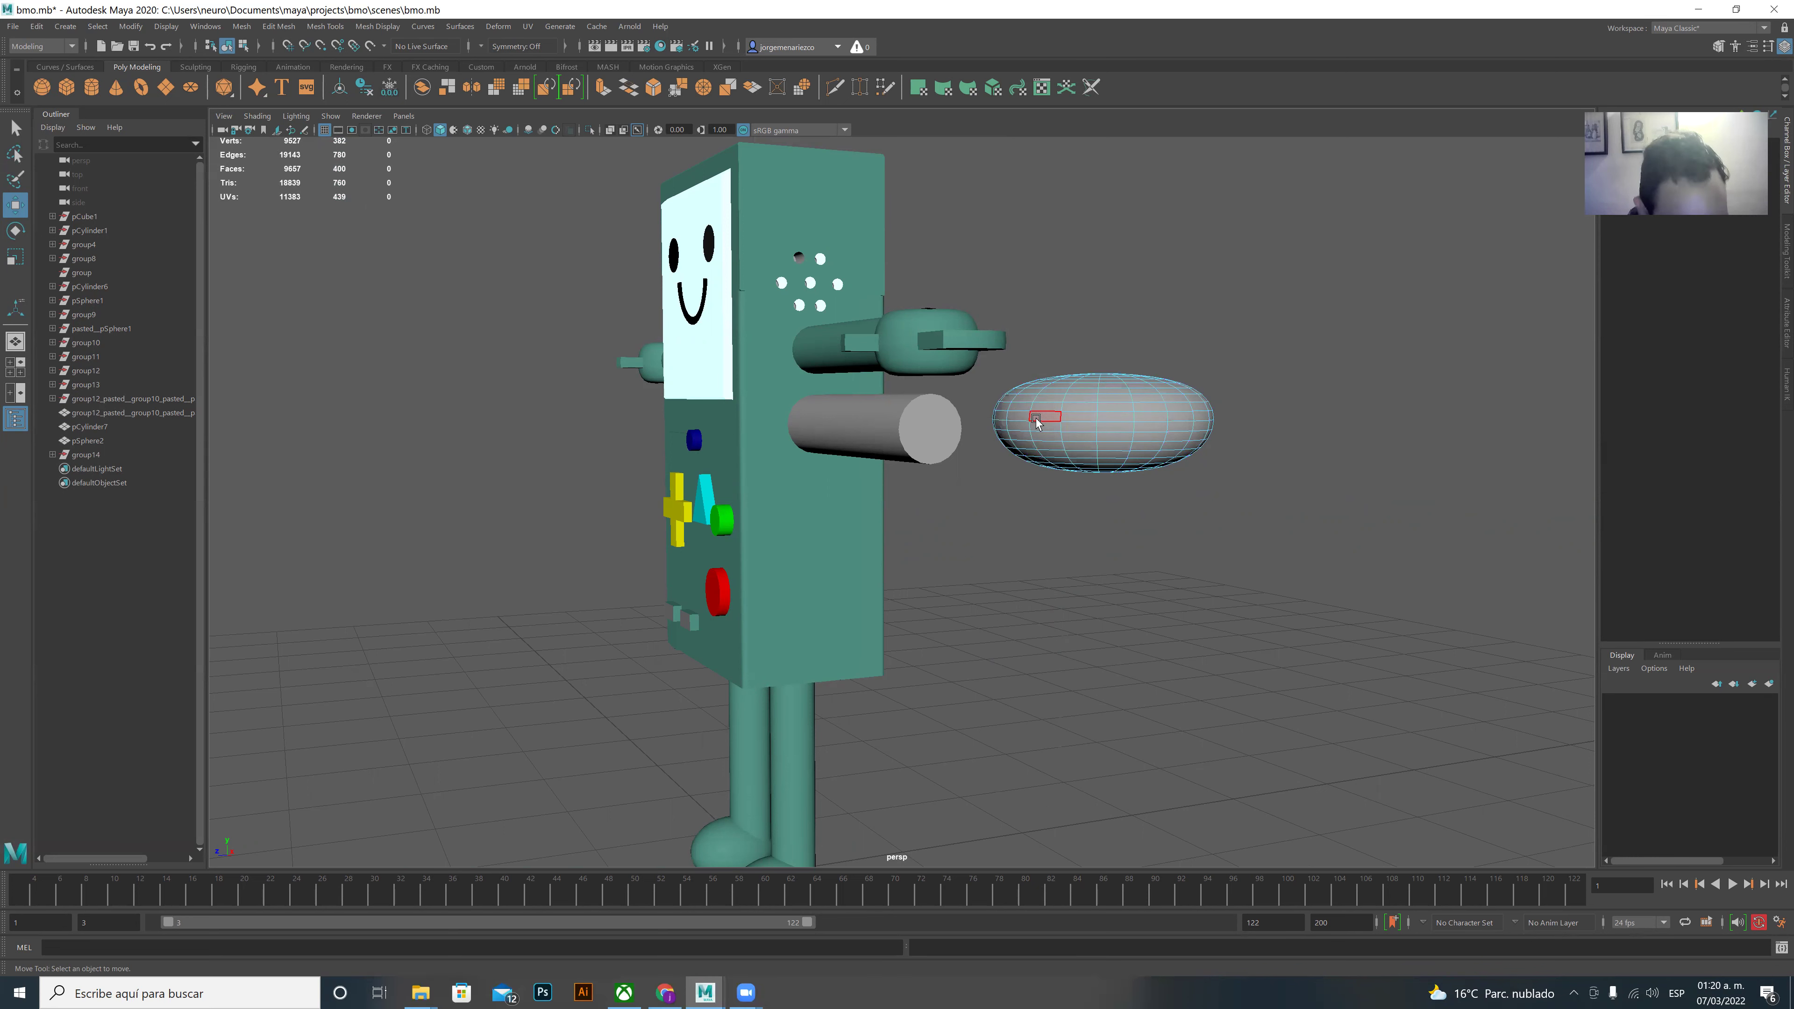
click(15, 367)
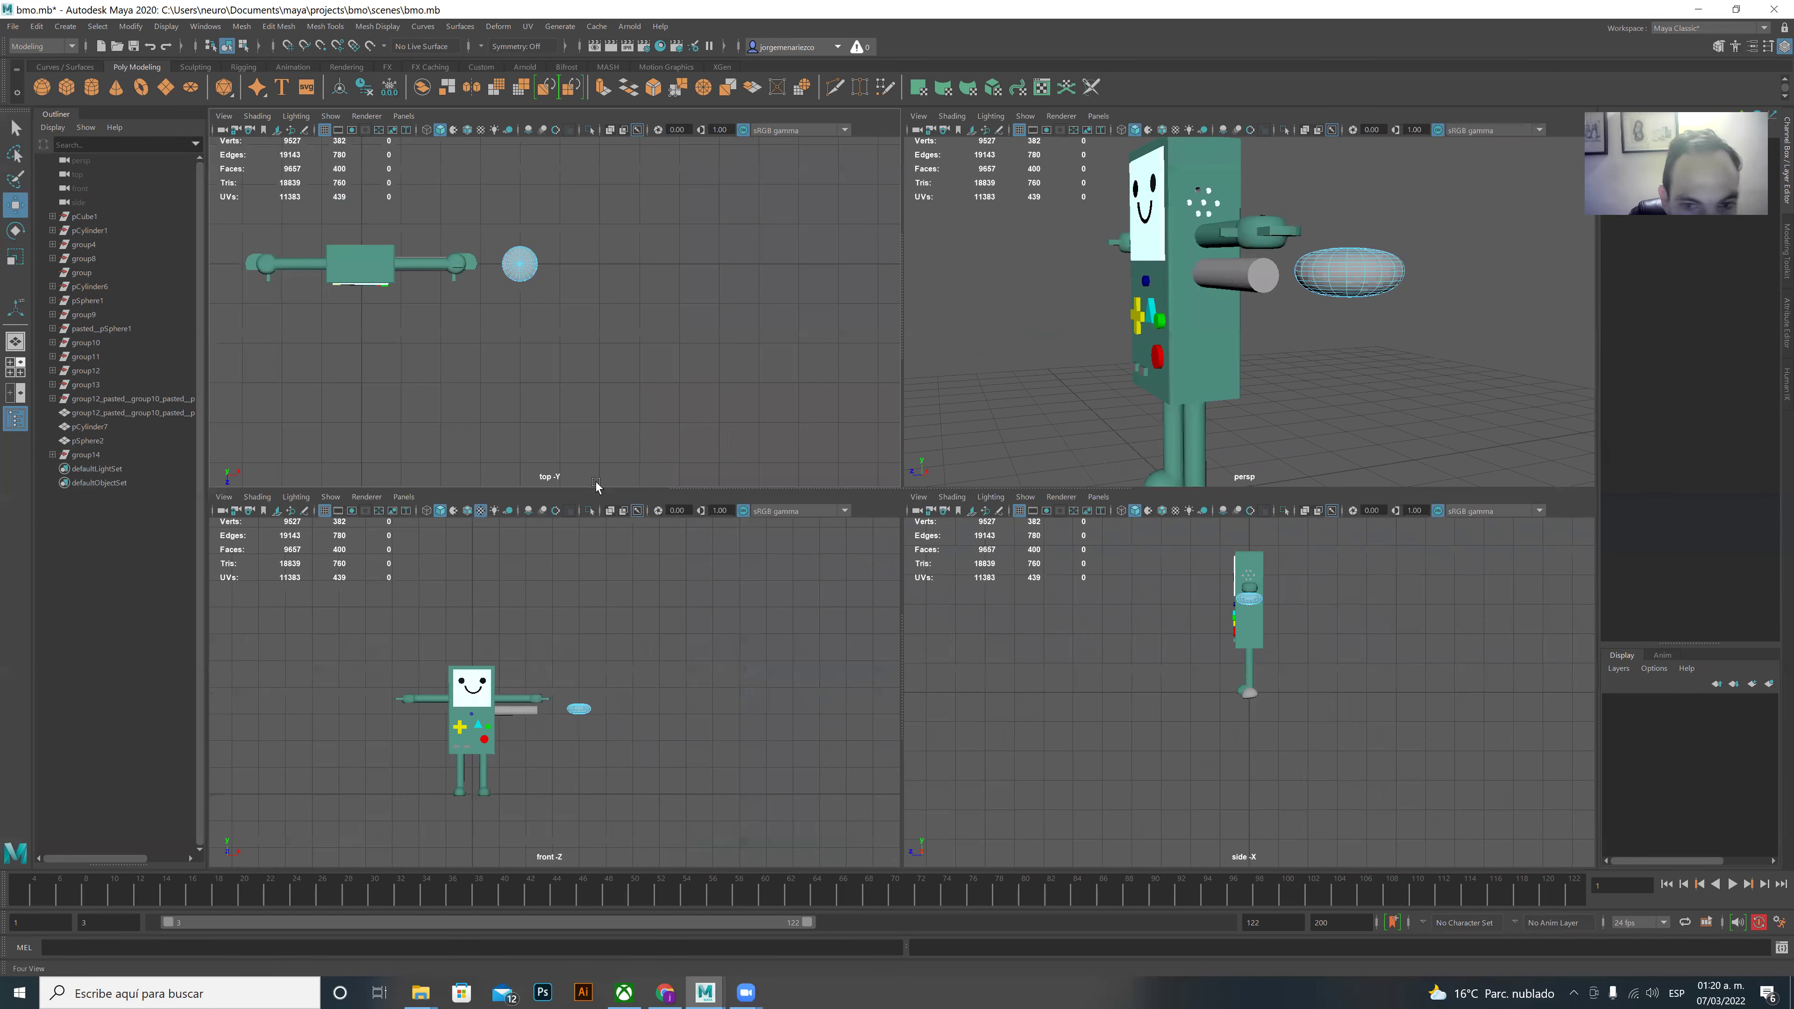
scroll(510, 332, up, 5)
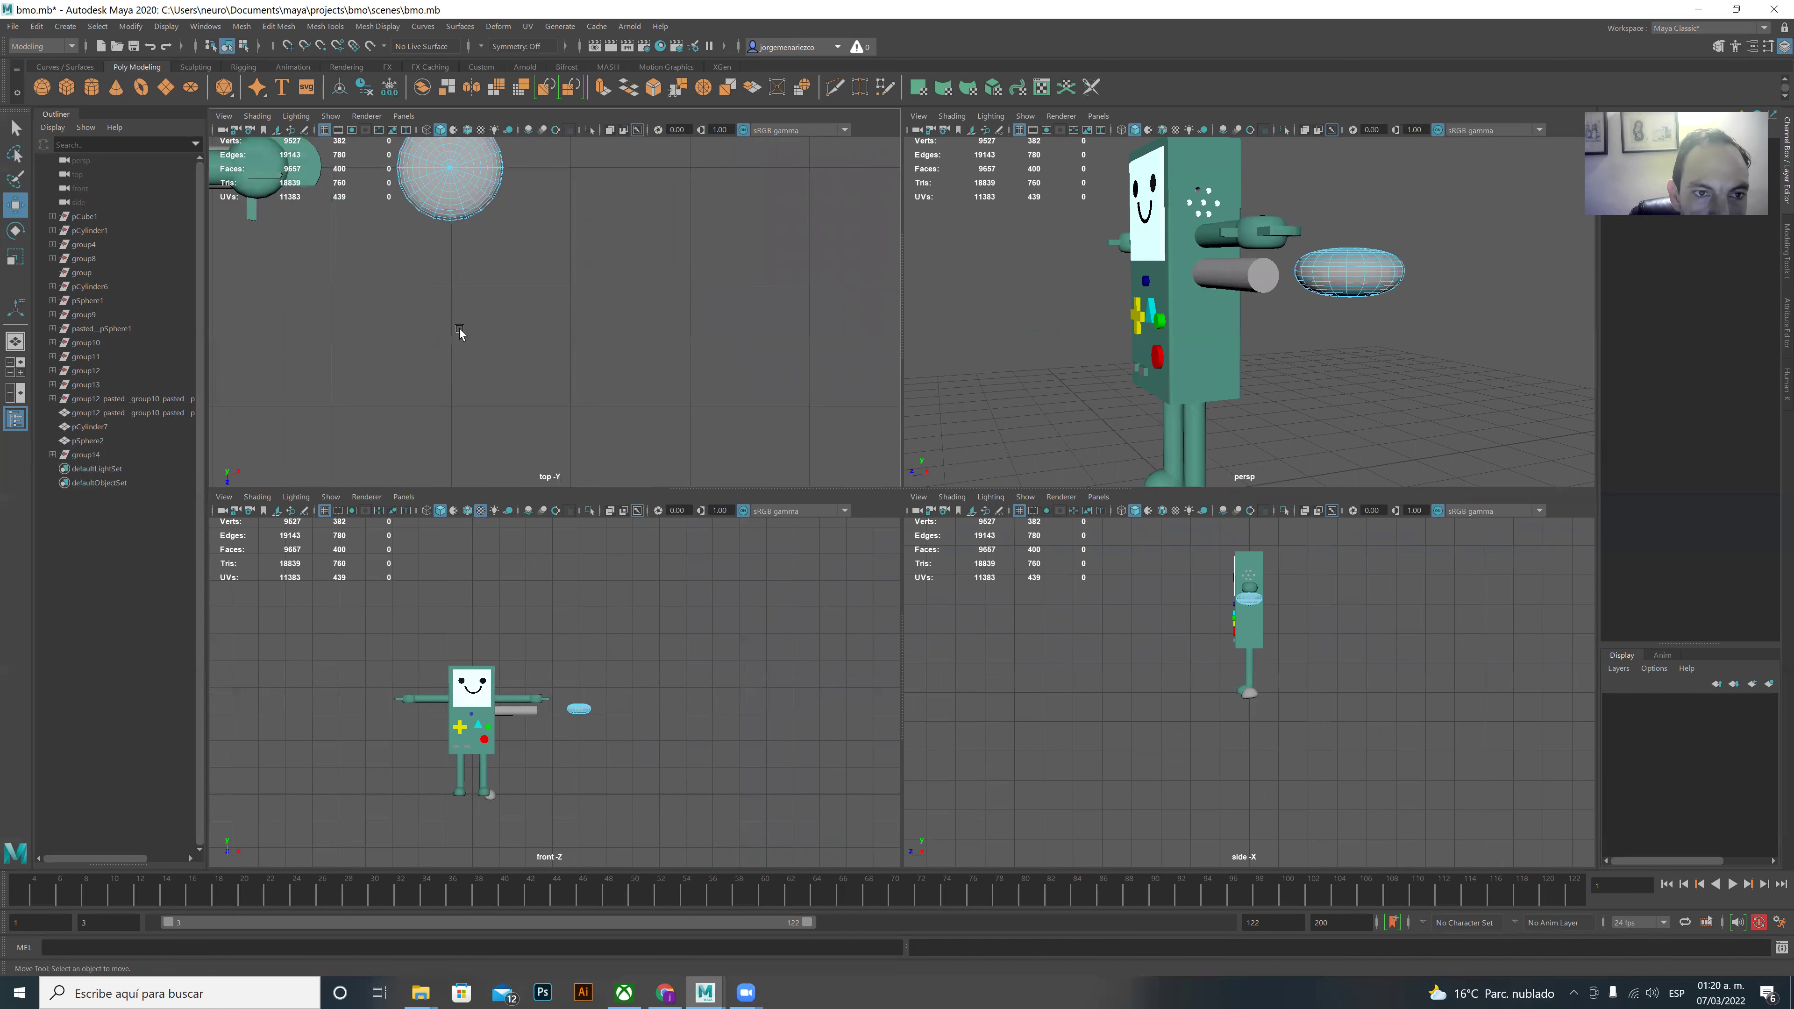
shift+right_drag(459, 332, 523, 358)
mouse_move(453, 296)
alt+middle_down()
mouse_move(641, 391)
mouse_move(727, 396)
alt+middle_up()
click(731, 311)
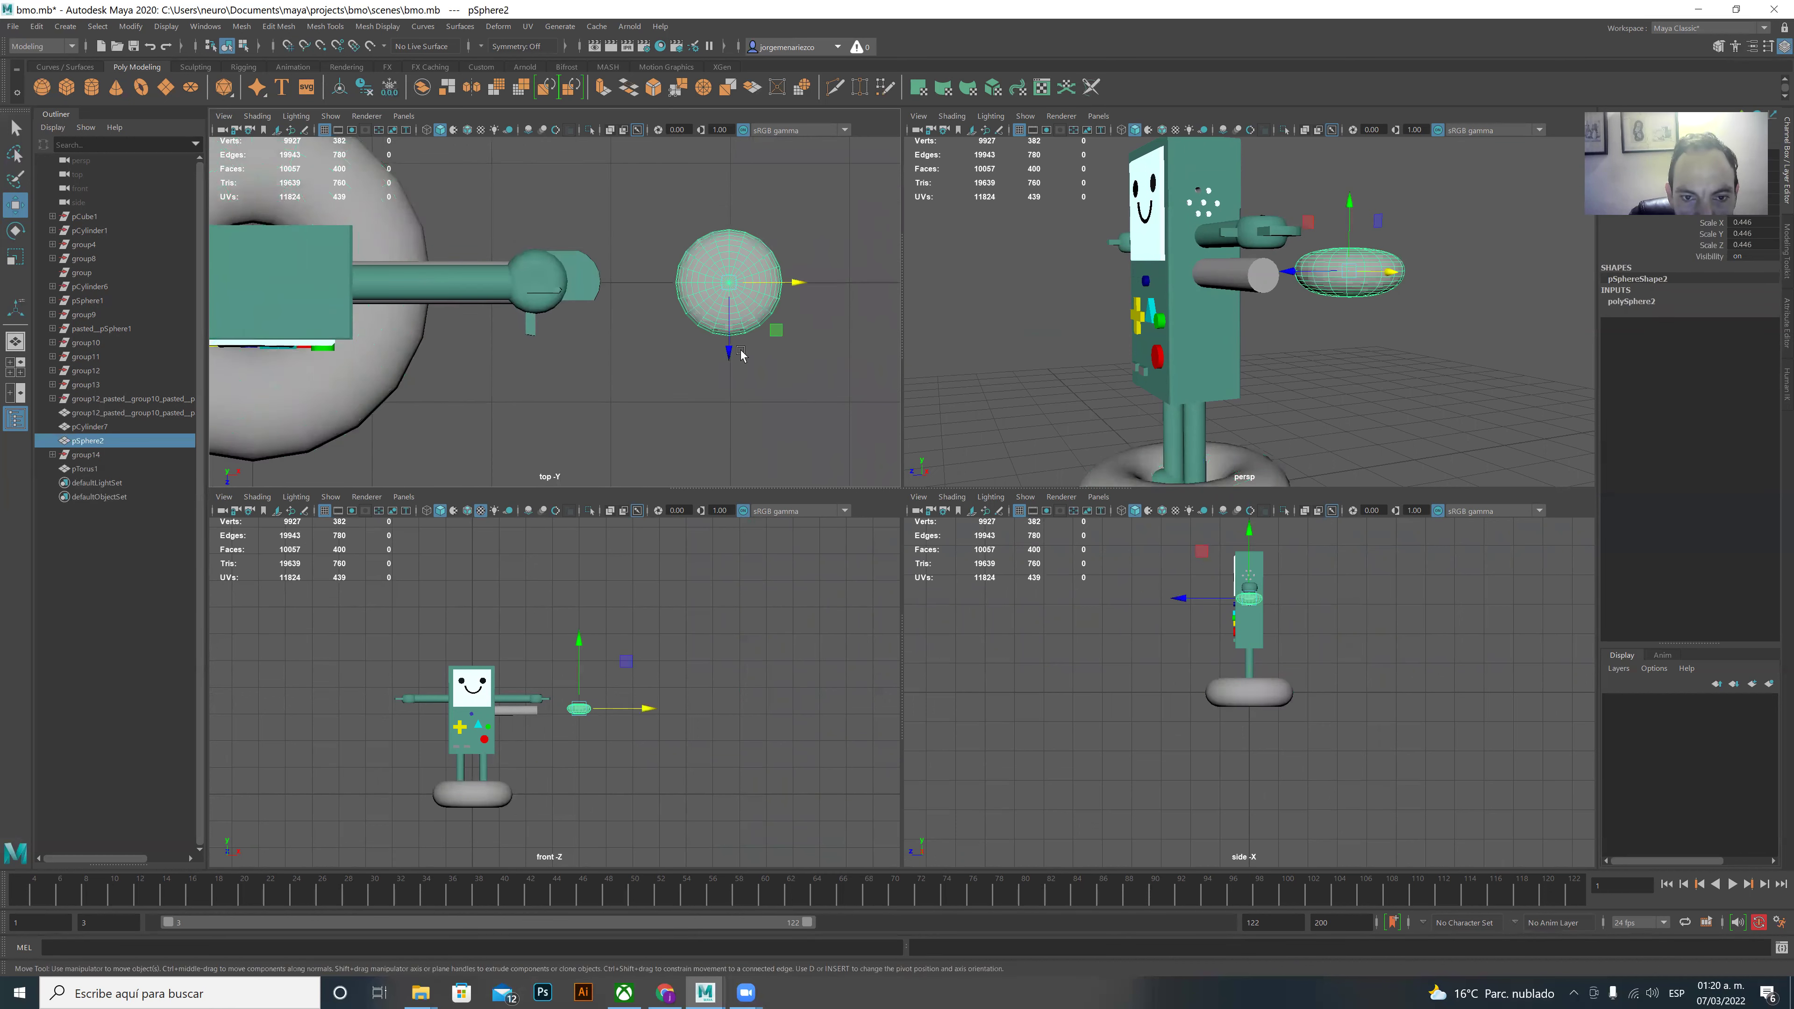
- Zoom in on the flattened sphere and select a single face on its rim
scroll(739, 353, up, 2)
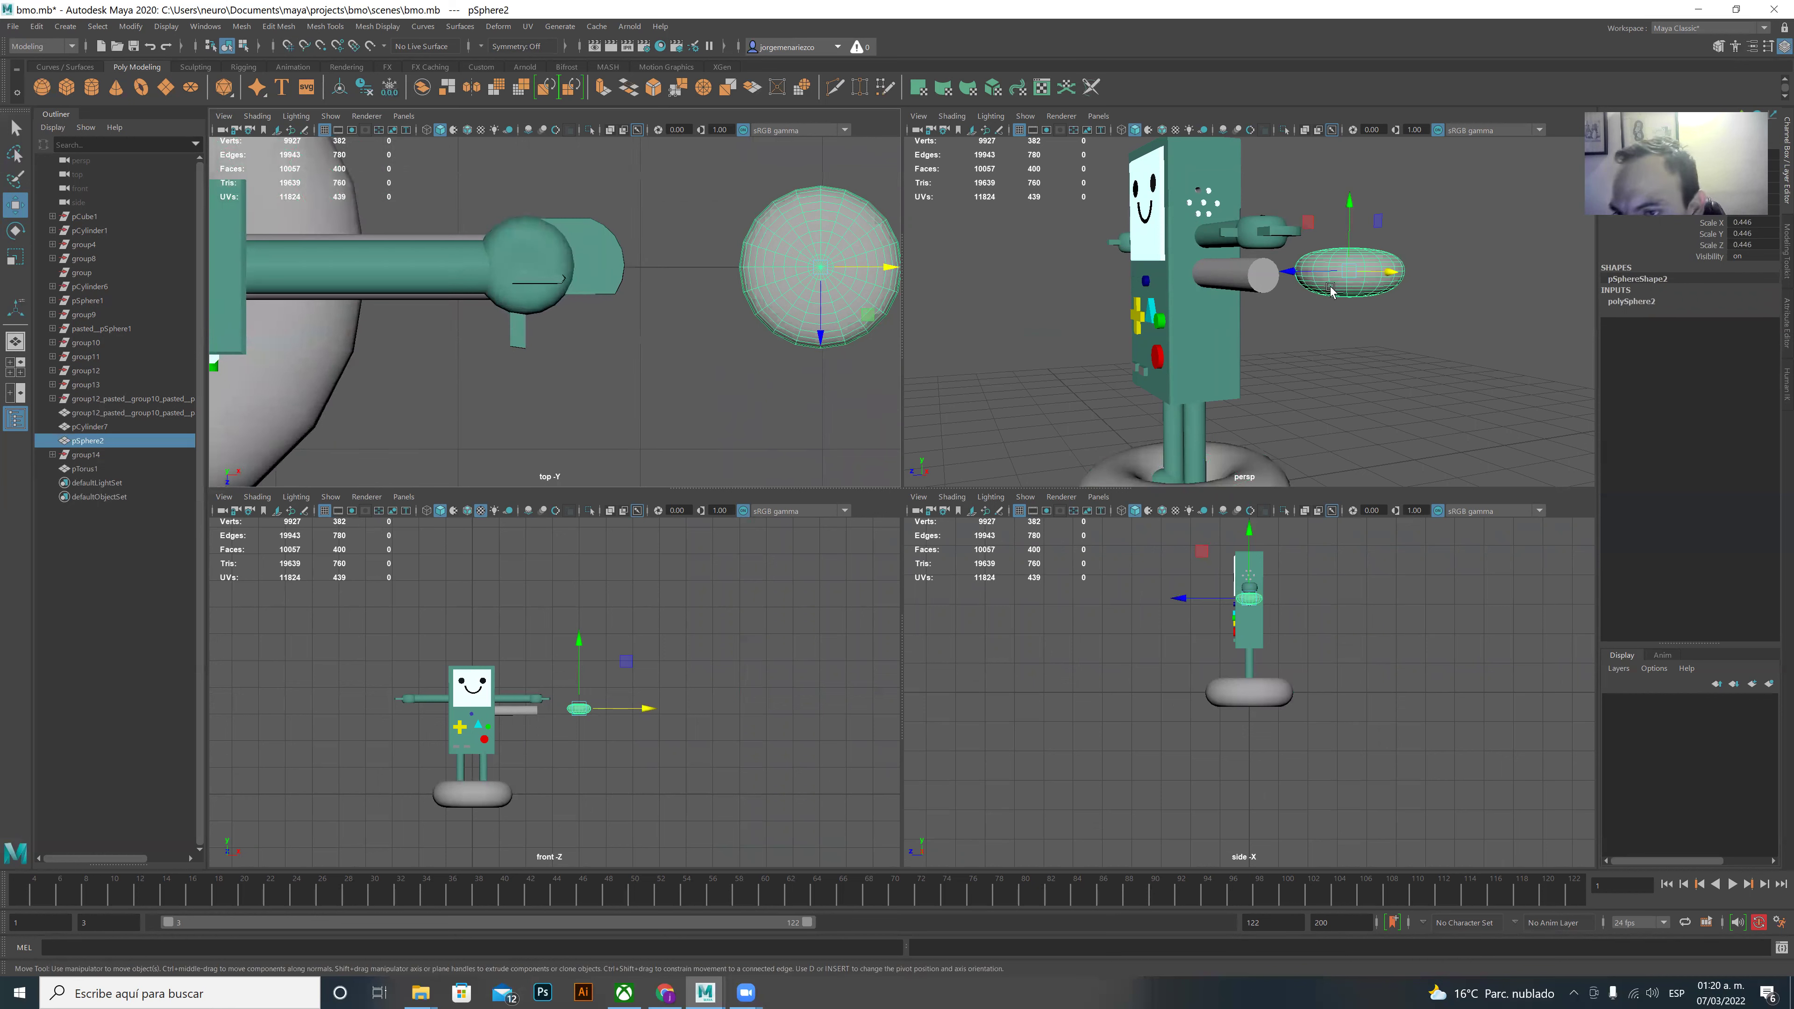
scroll(1332, 332, up, 1)
scroll(607, 724, up, 1)
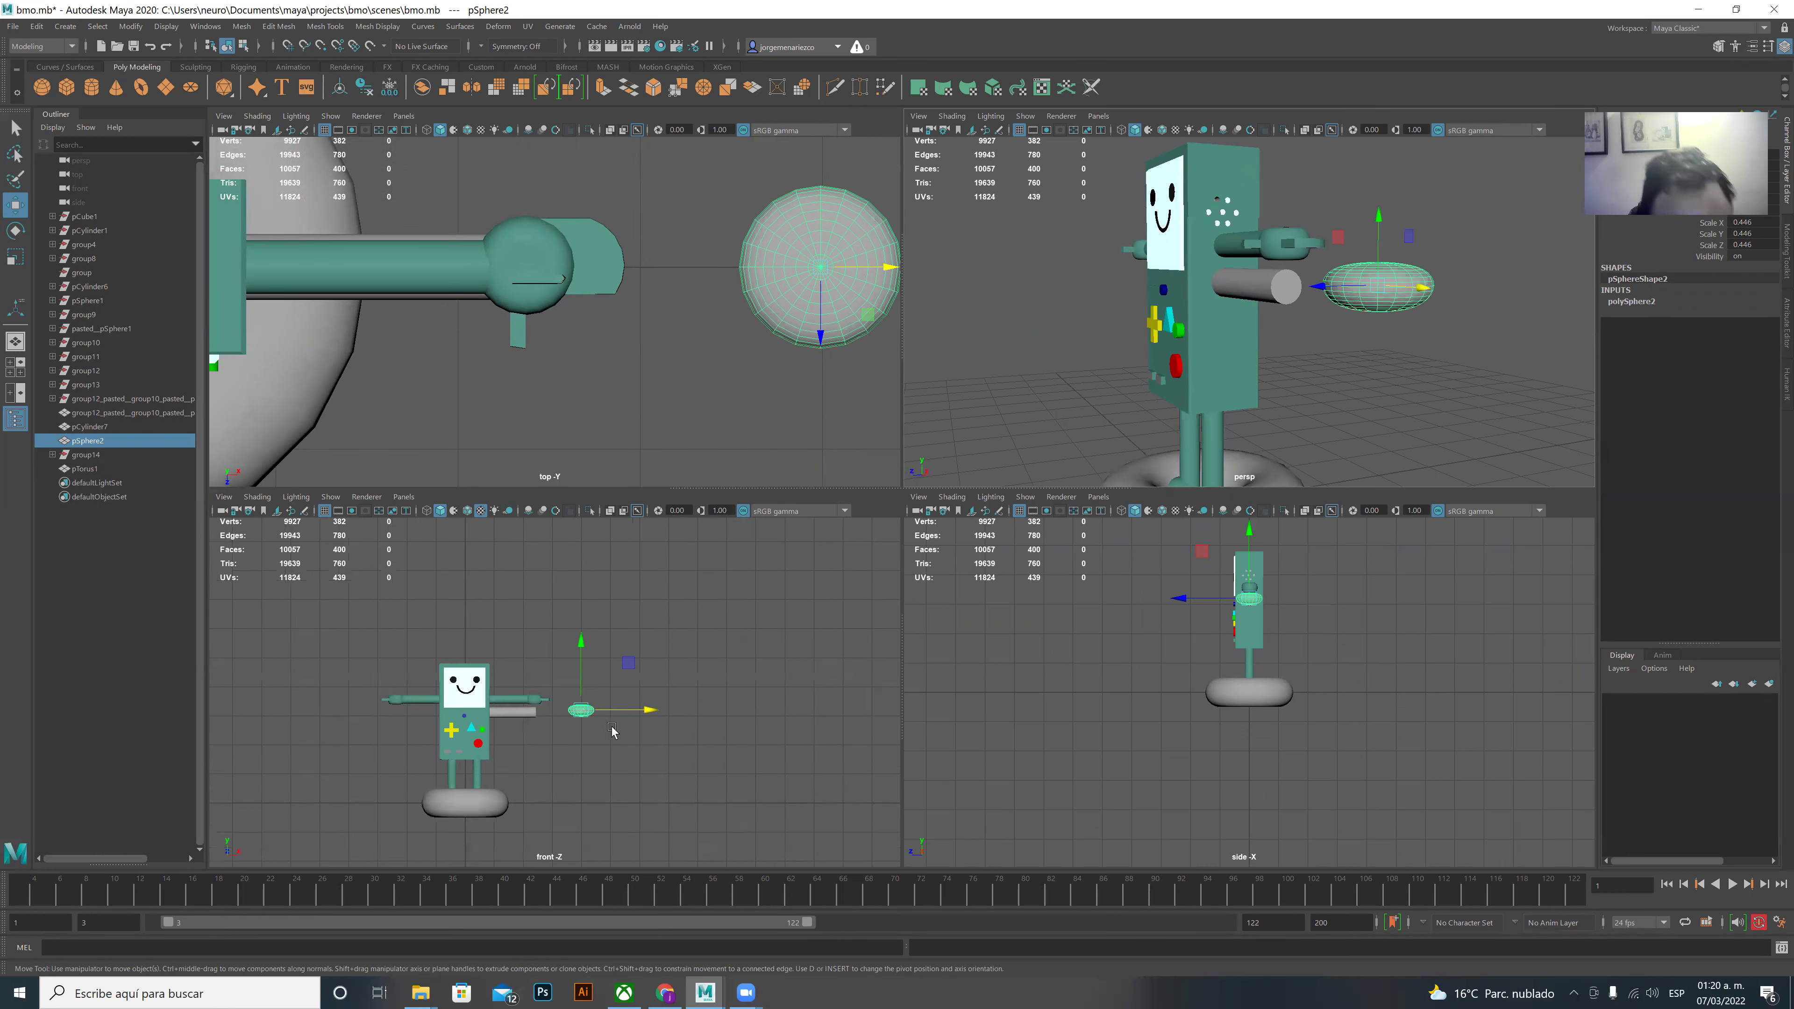
scroll(612, 731, up, 3)
scroll(635, 740, up, 4)
drag(773, 848, 770, 852)
right_drag(755, 616, 745, 657)
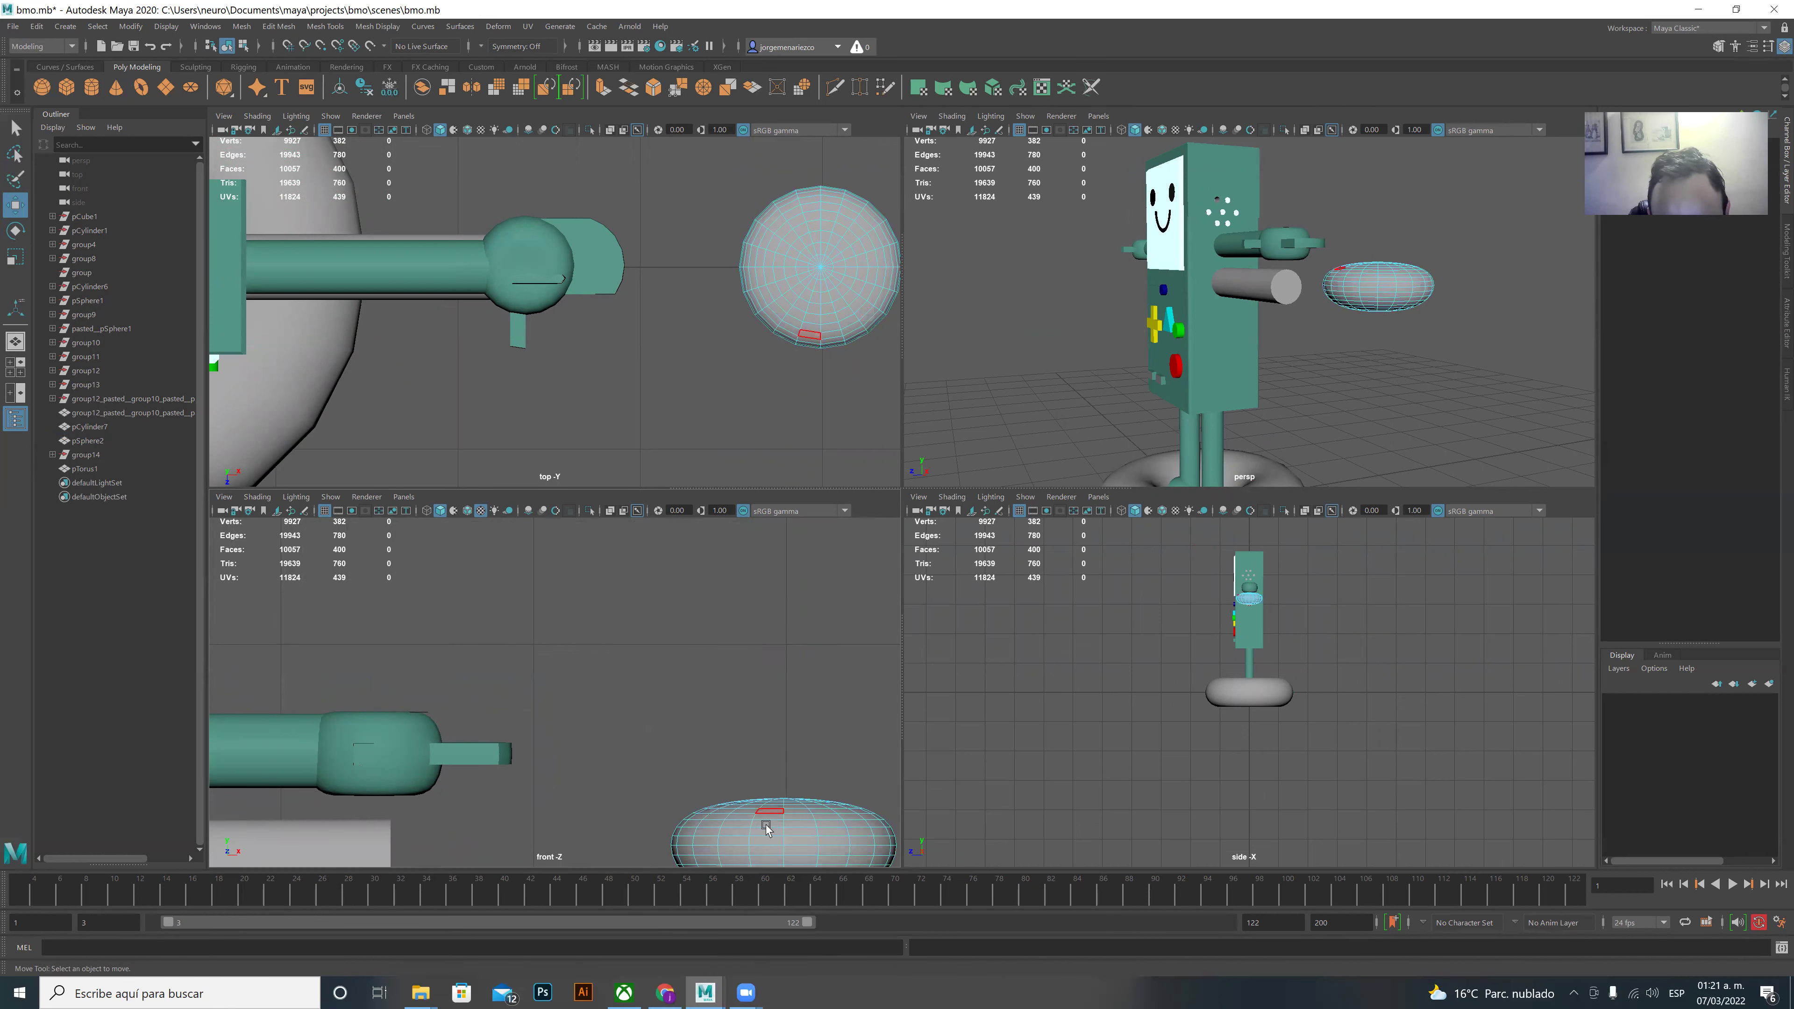
click(772, 838)
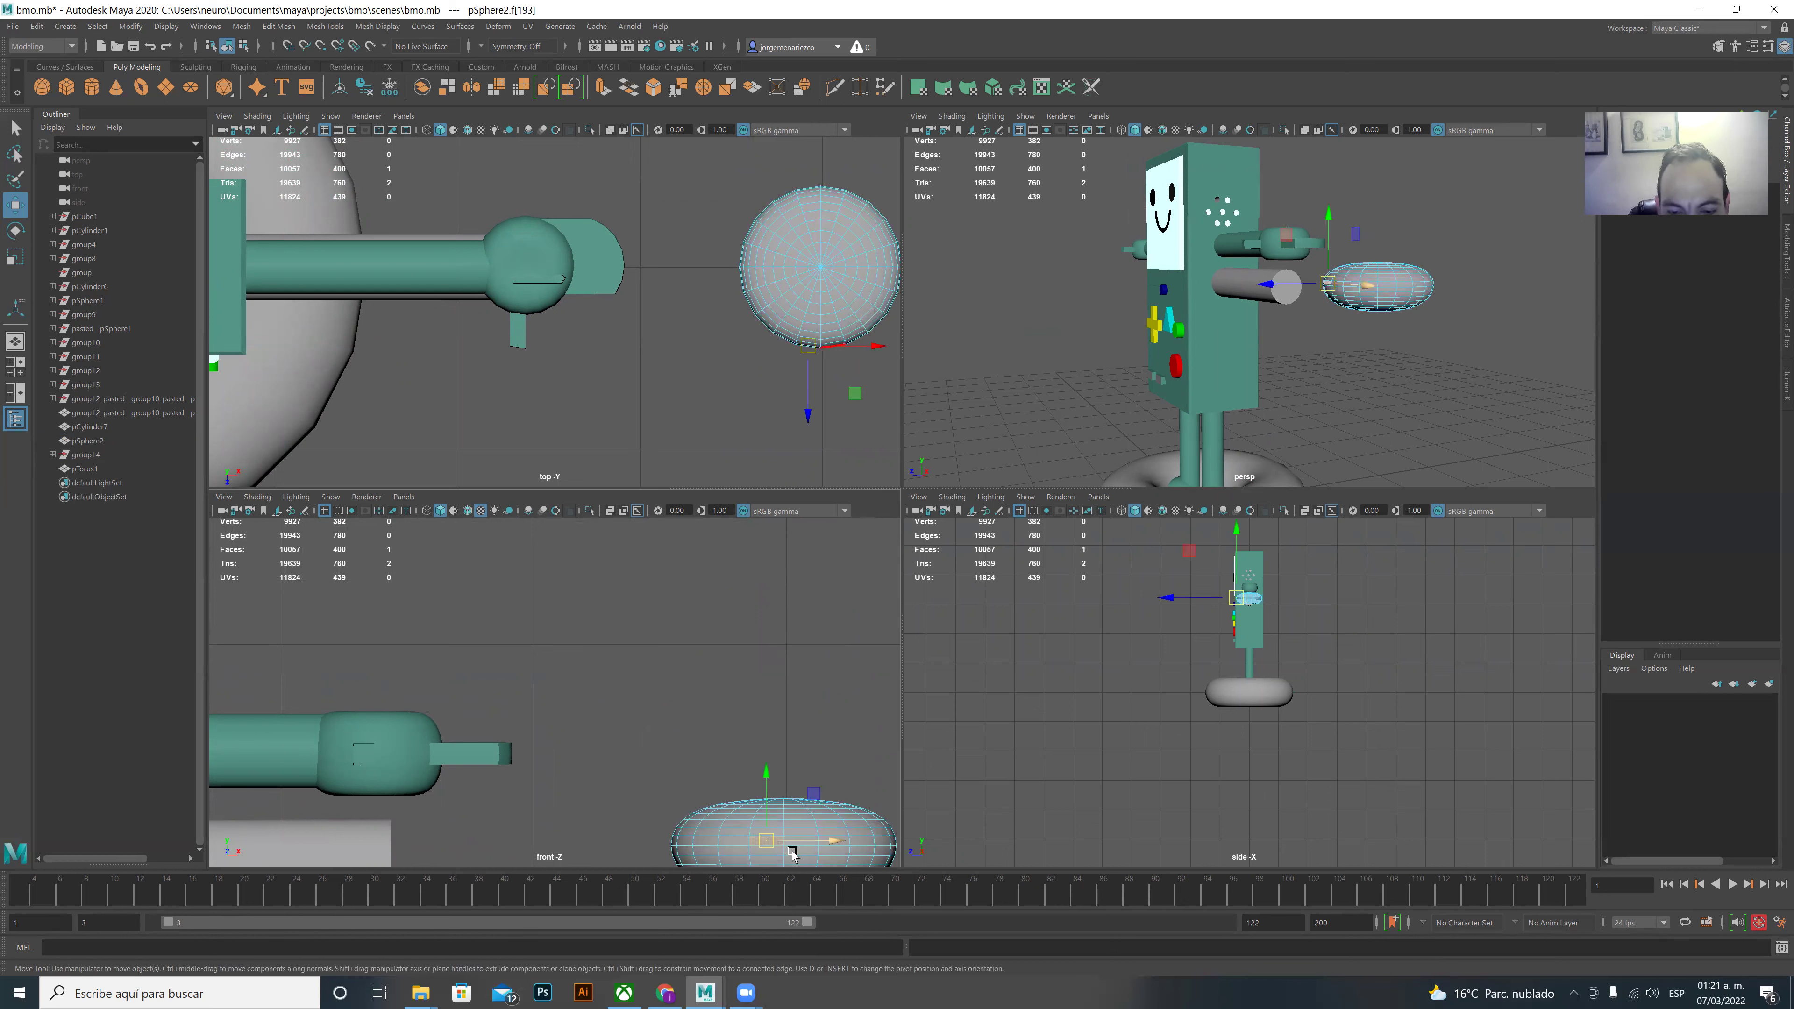
click(797, 844)
click(798, 847)
click(794, 842)
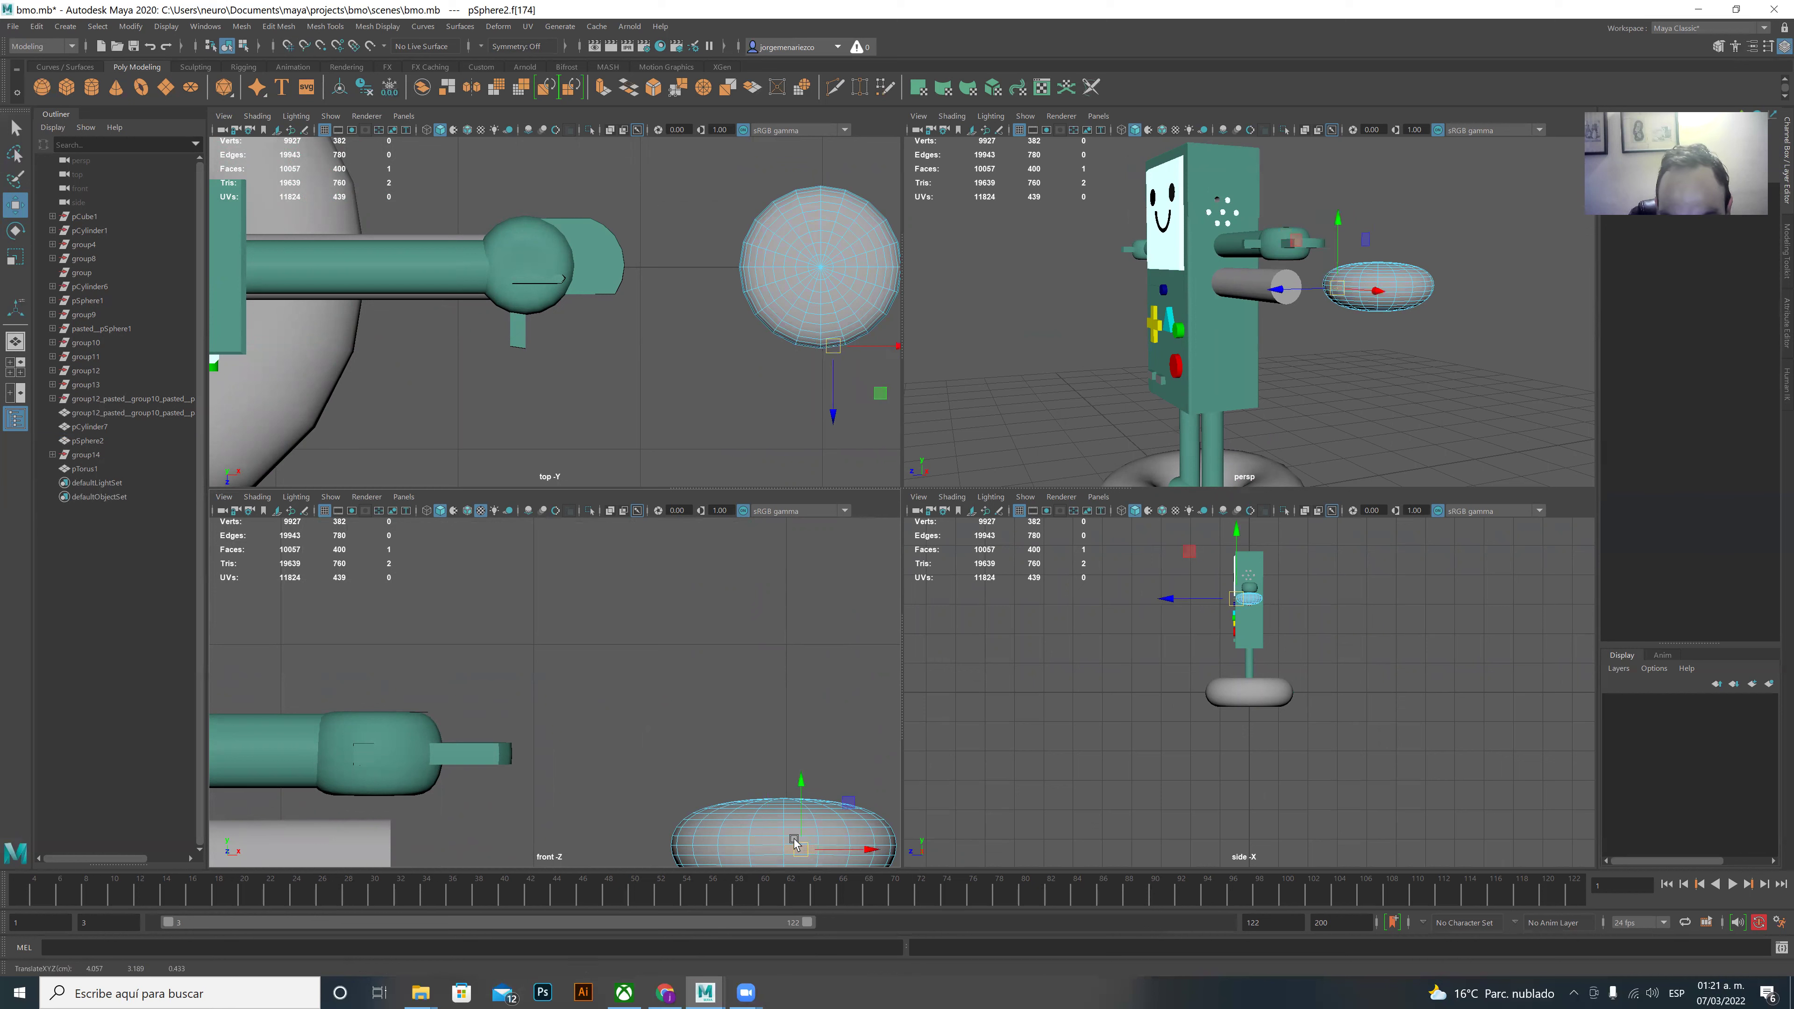
click(789, 844)
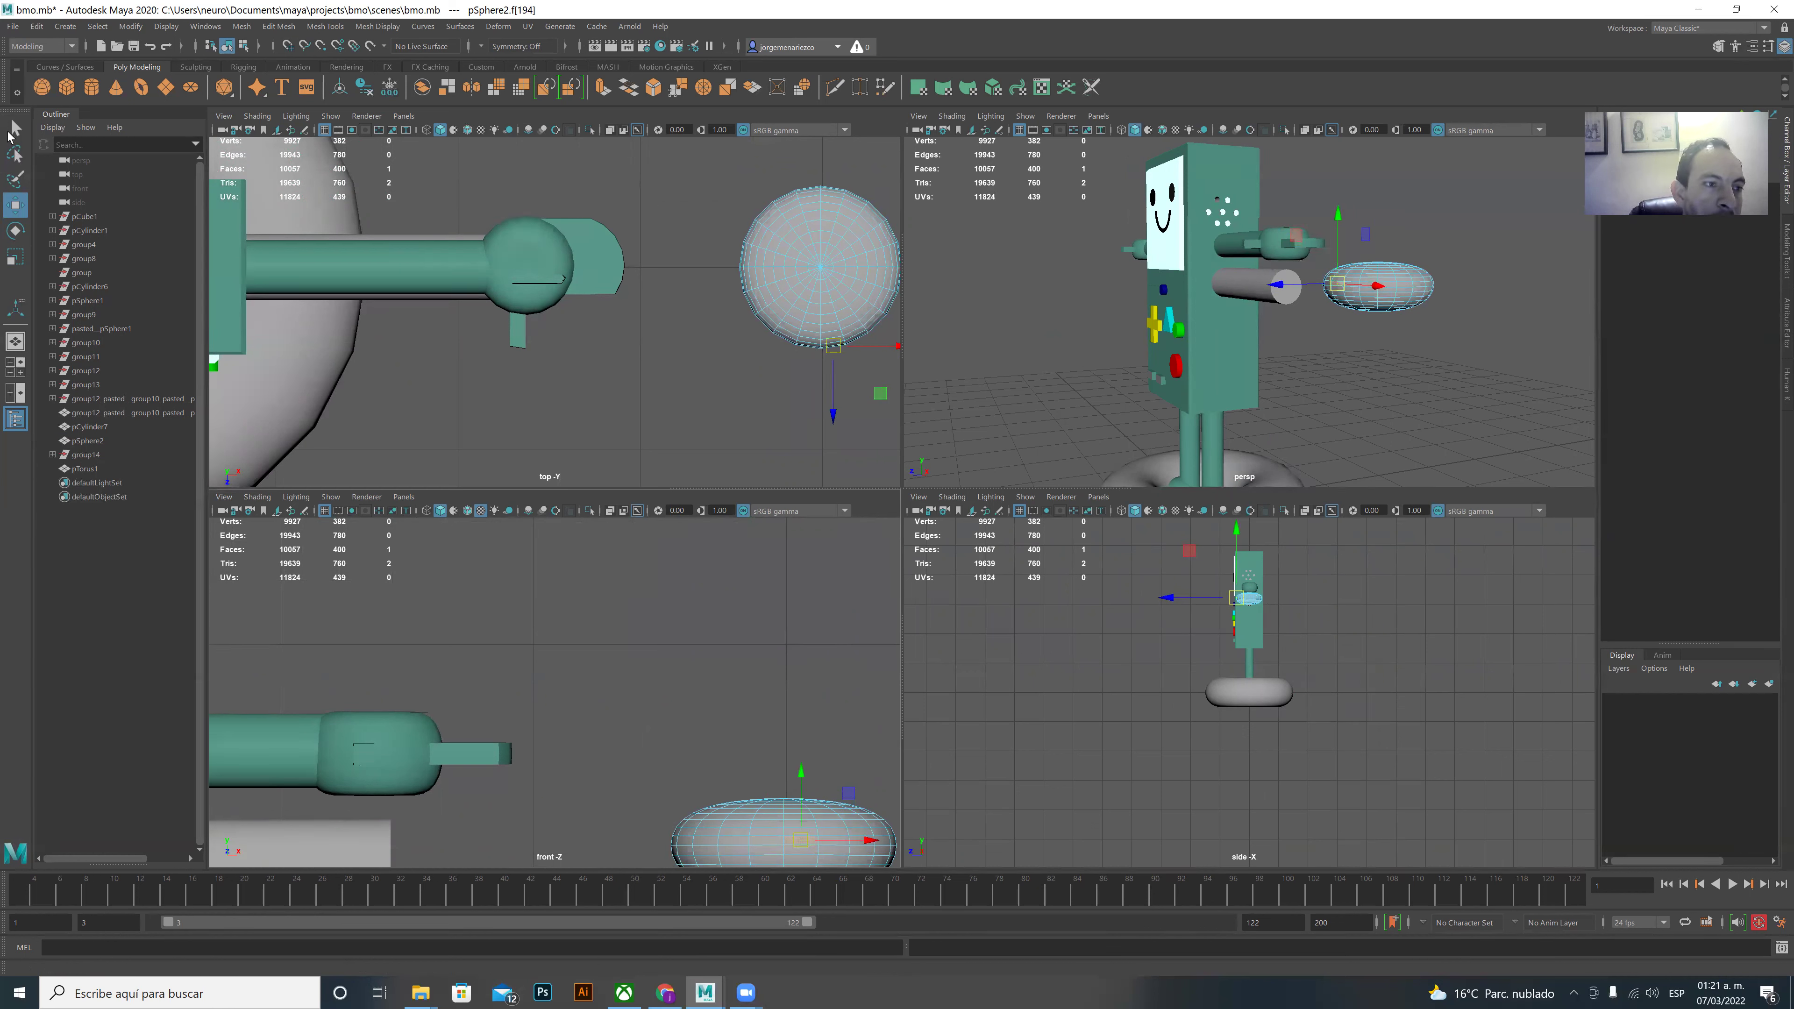
- Extrude the rim face with world-axis alignment, then undo the extrusion
click(602, 87)
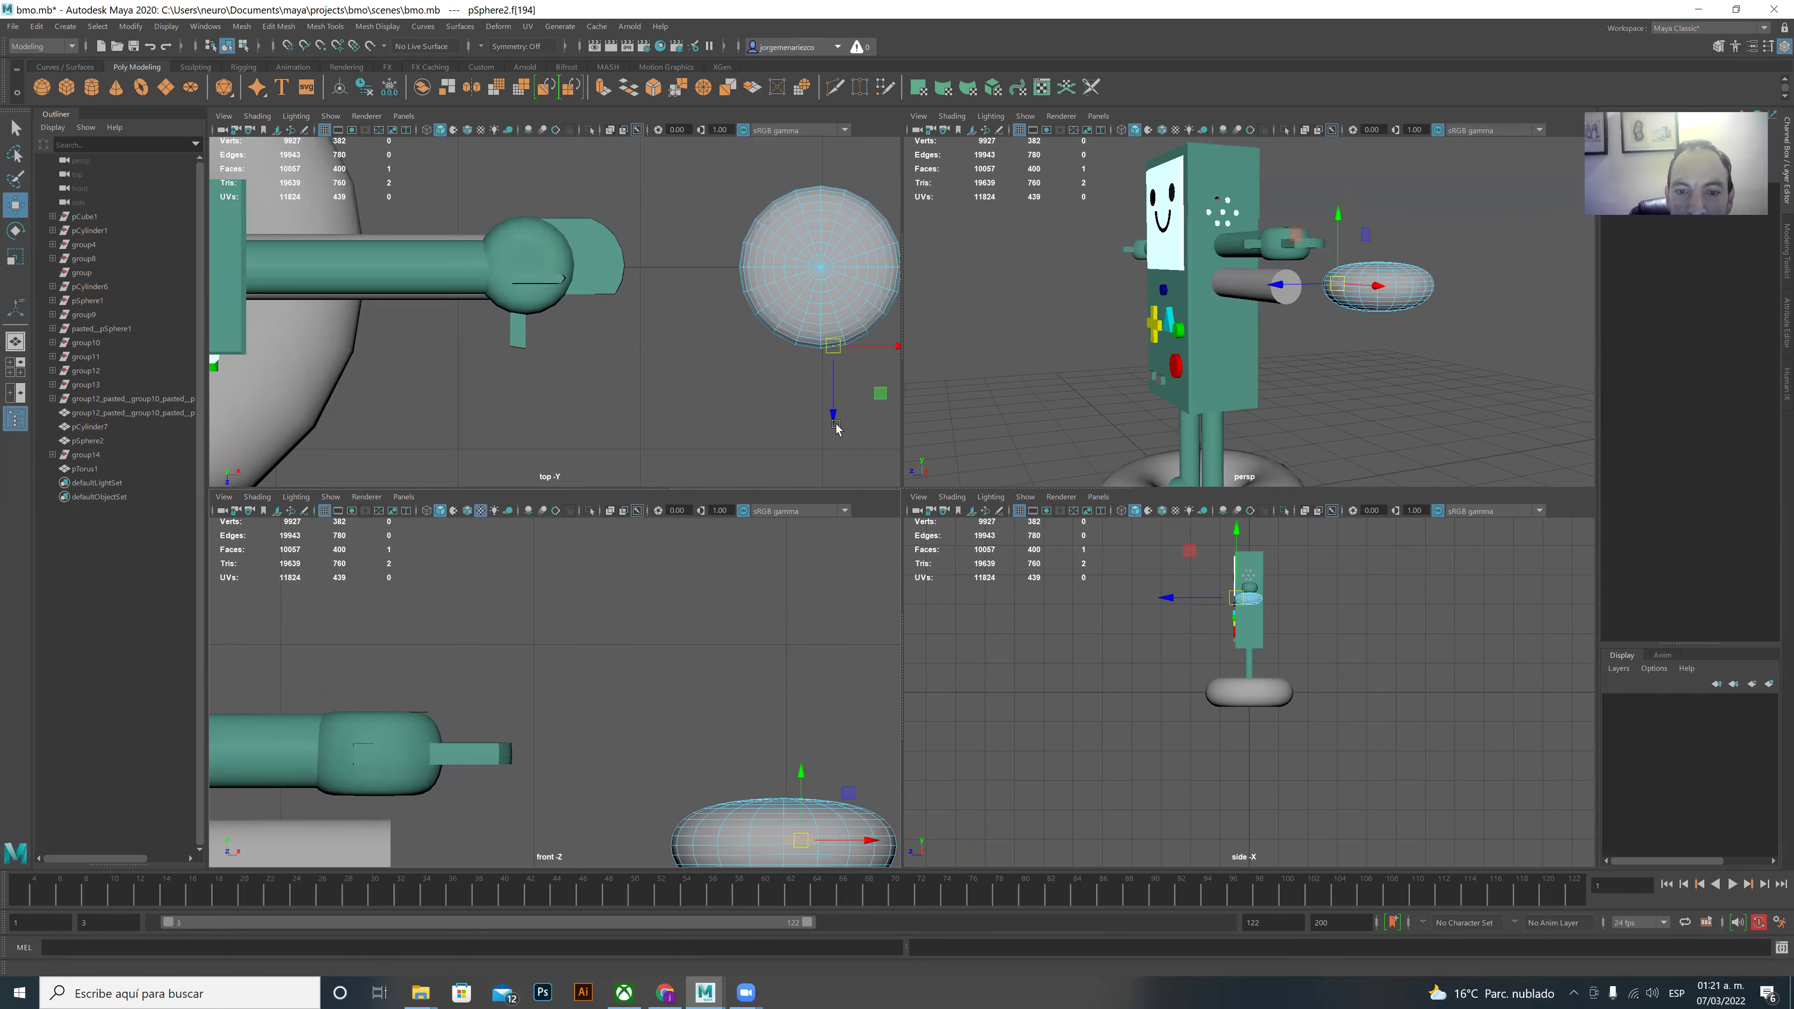
scroll(842, 463, down, 4)
scroll(820, 551, down, 5)
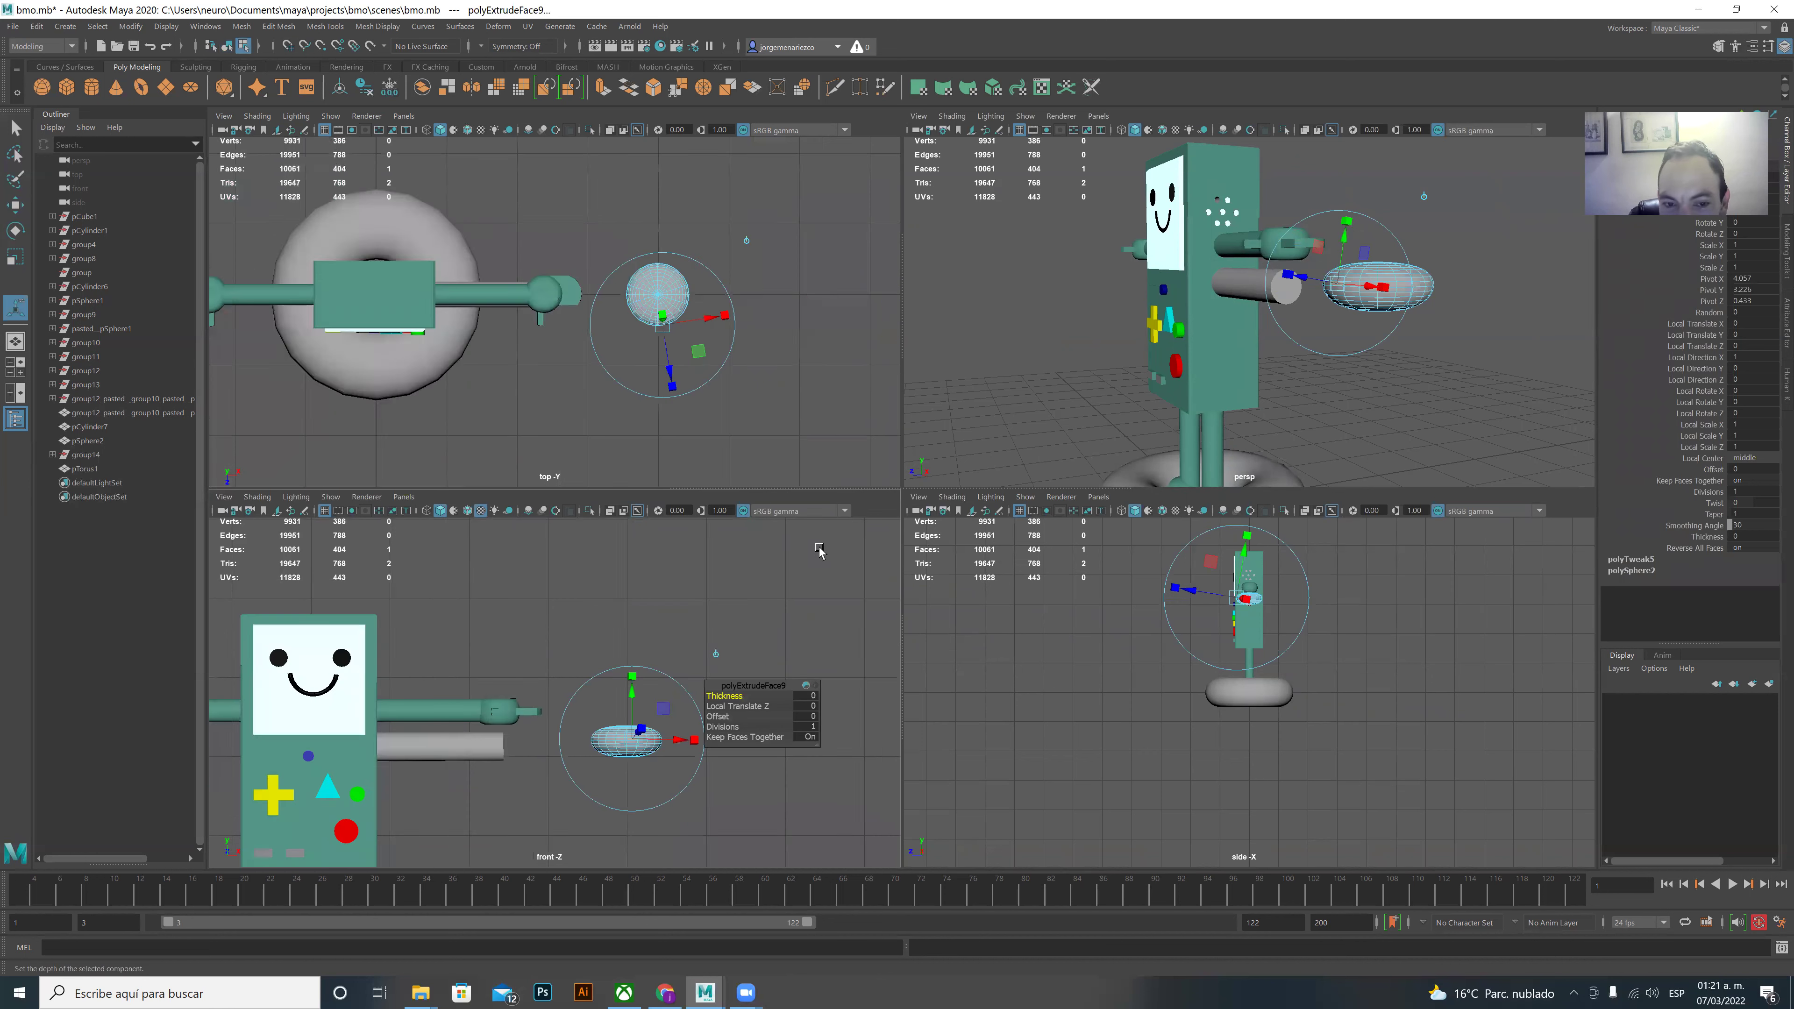
click(716, 656)
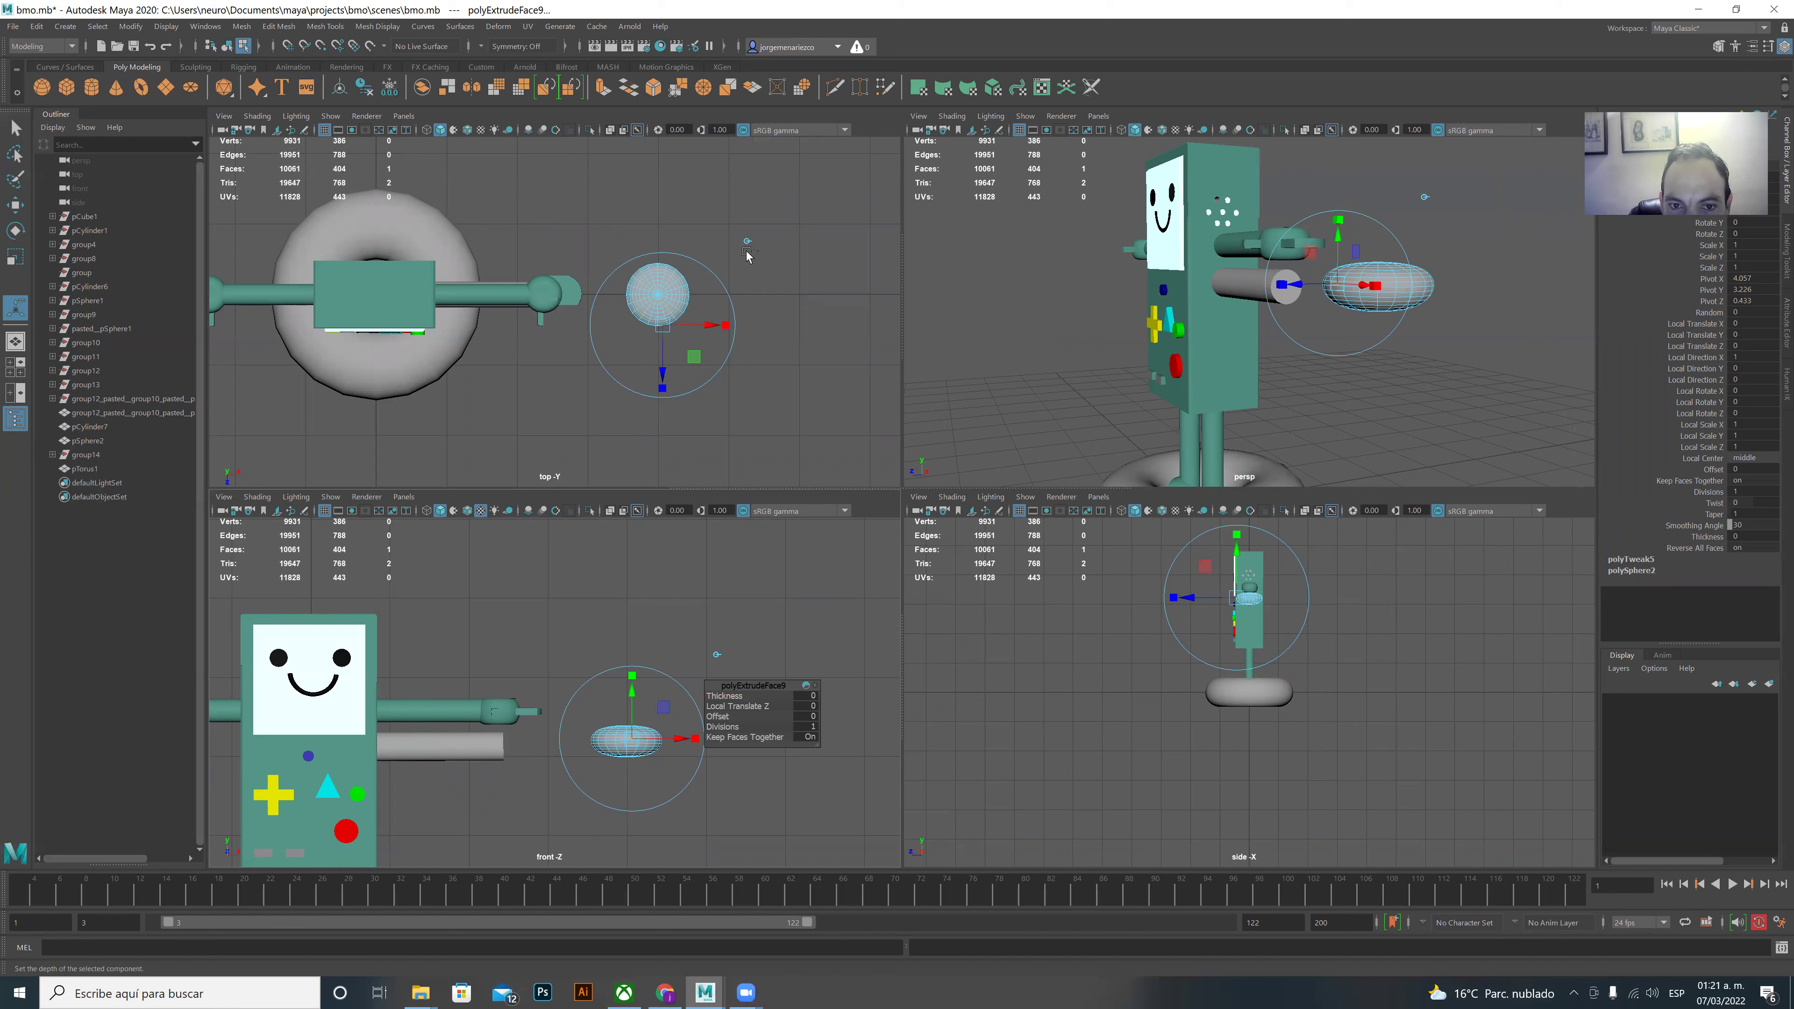
key(ctrl+z)
scroll(643, 694, up, 2)
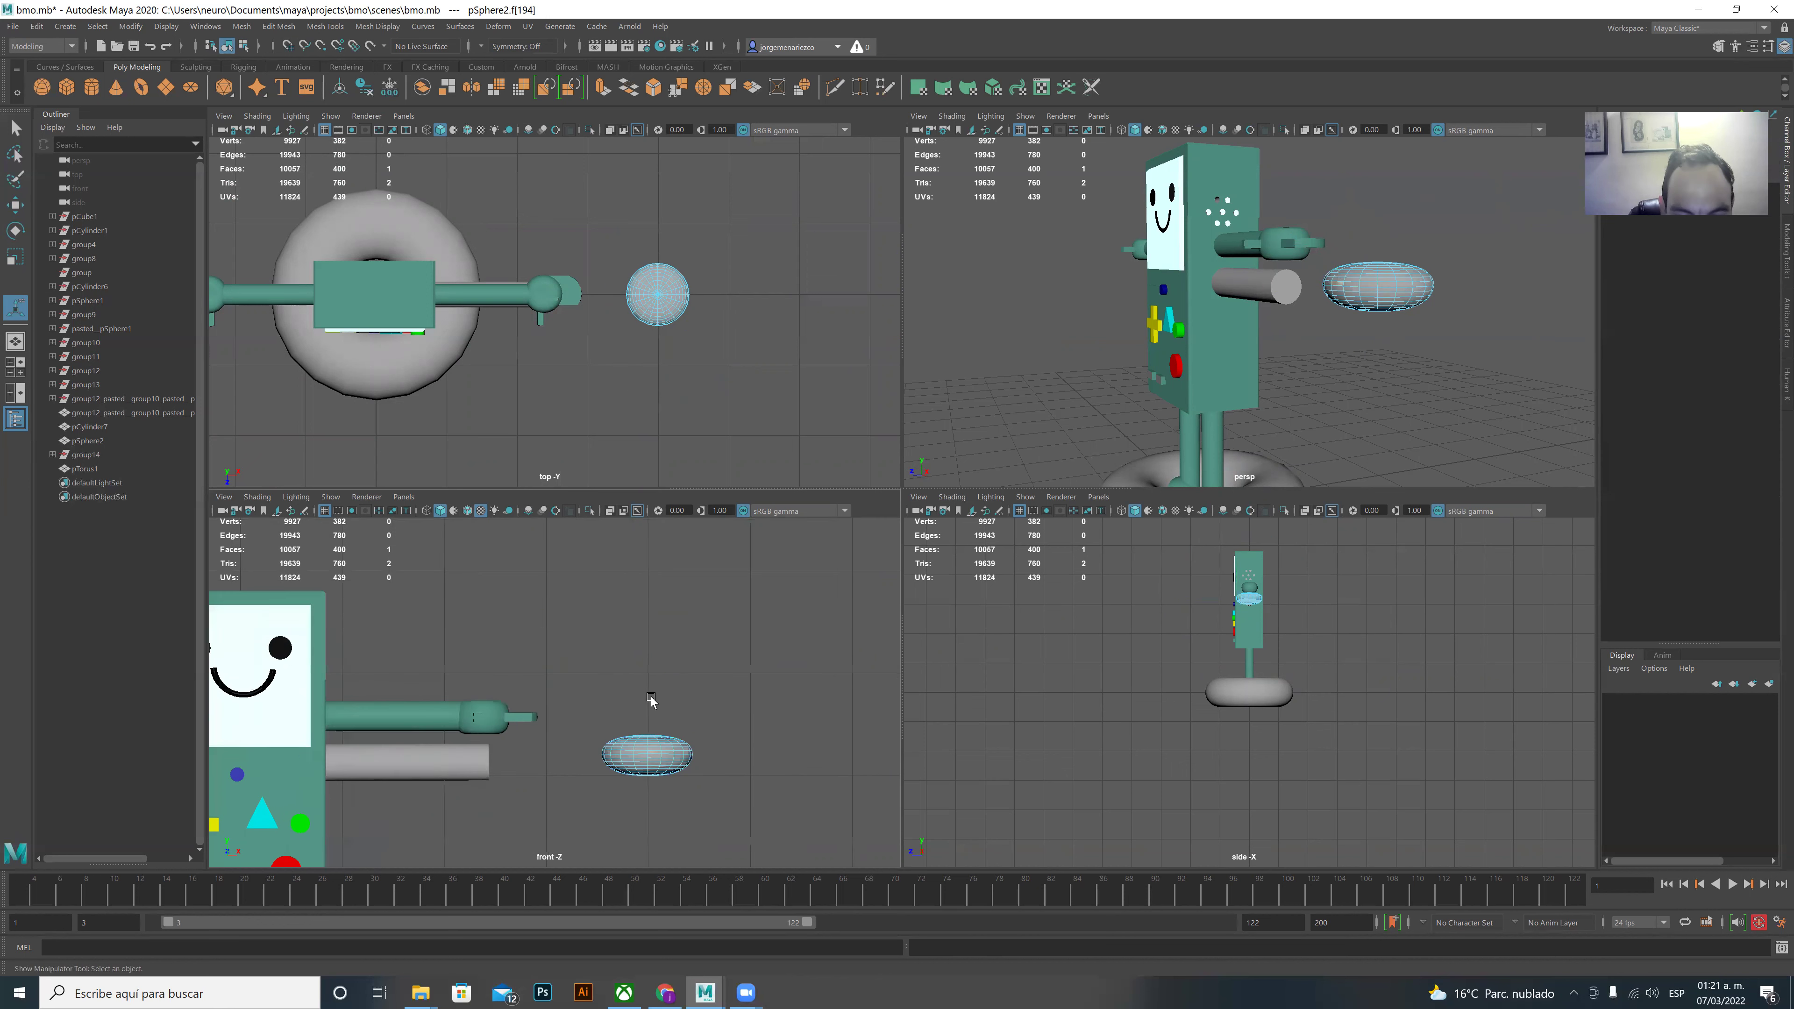
scroll(652, 708, up, 2)
scroll(678, 749, up, 2)
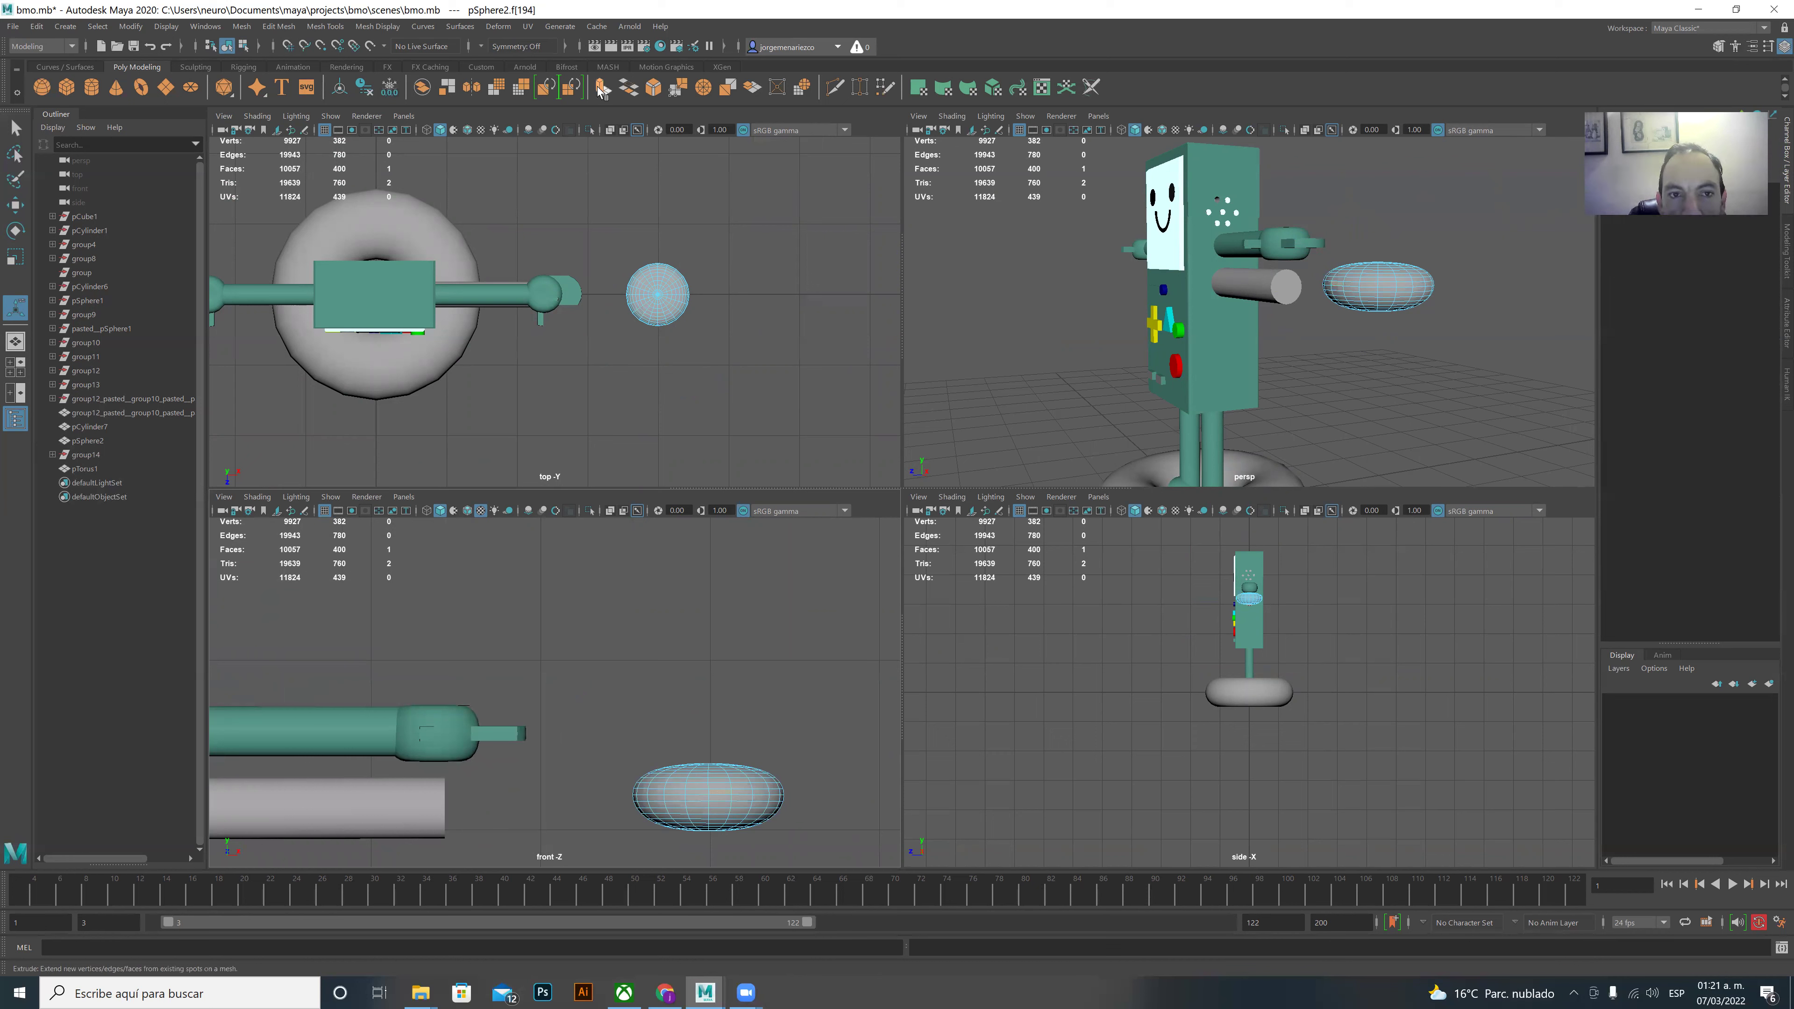
- Re-extrude the face with world alignment, pull it out slightly, and deselect
key(ctrl+e)
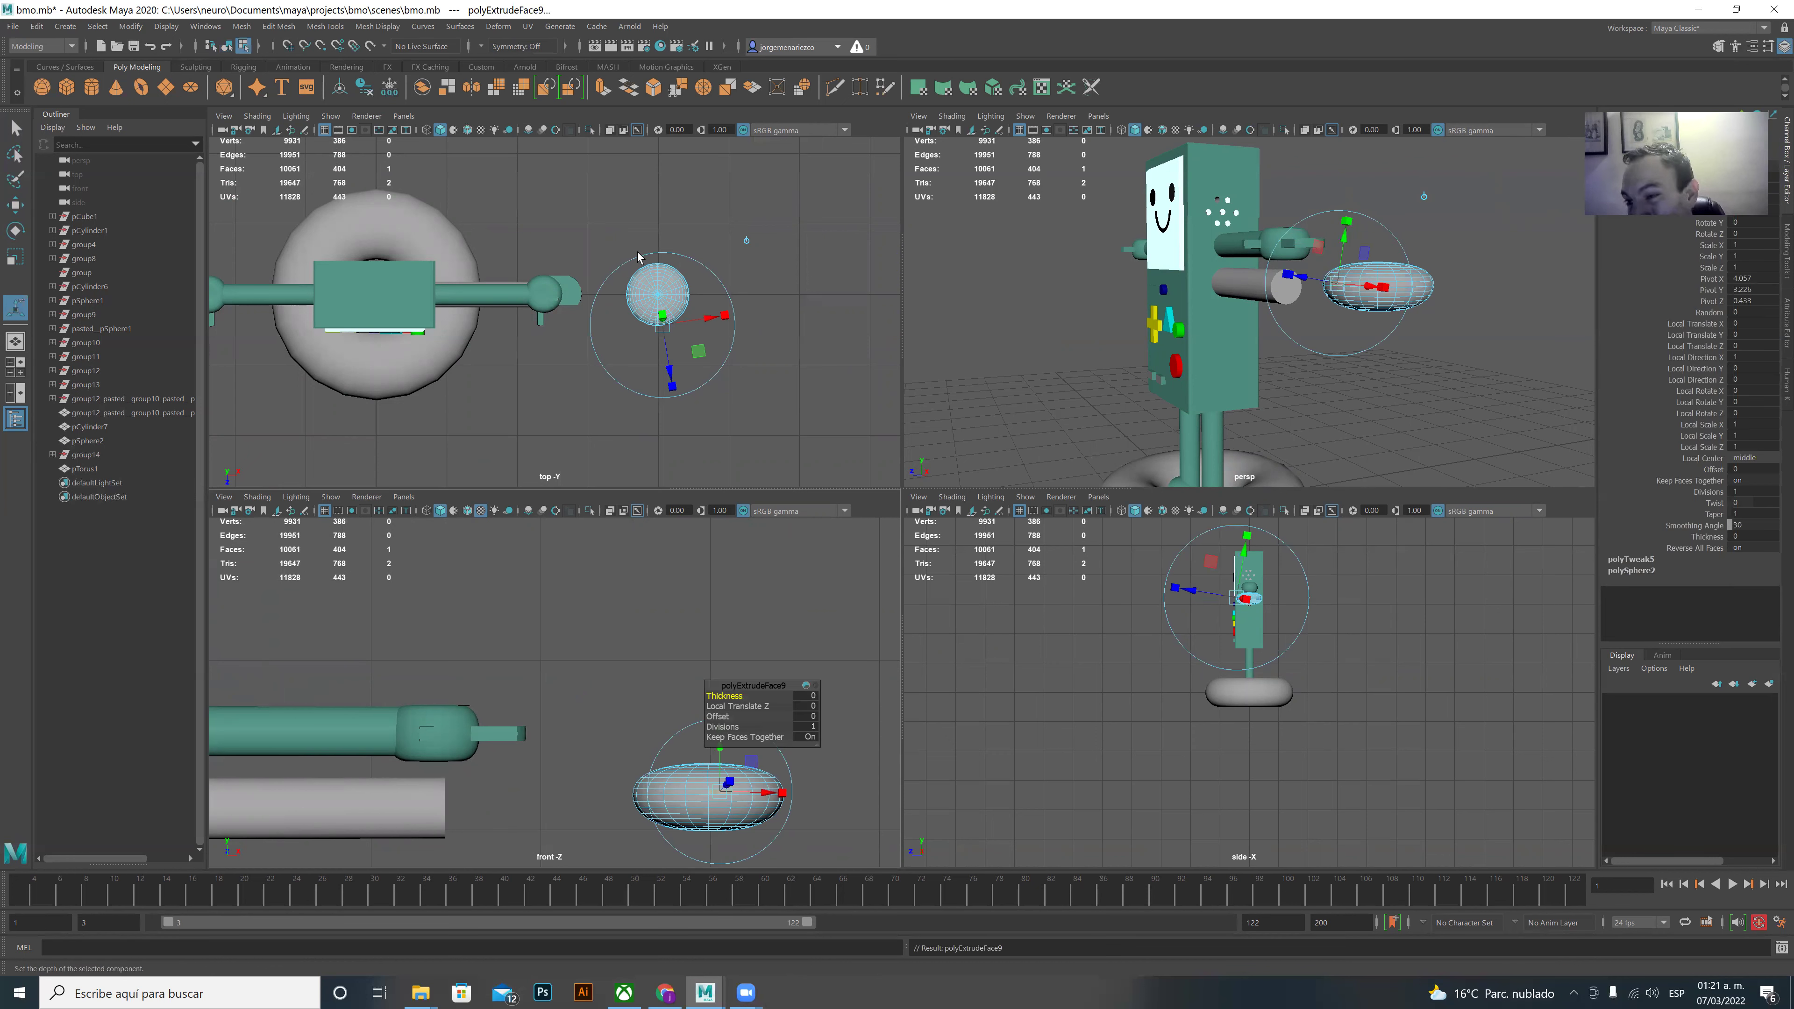
click(747, 241)
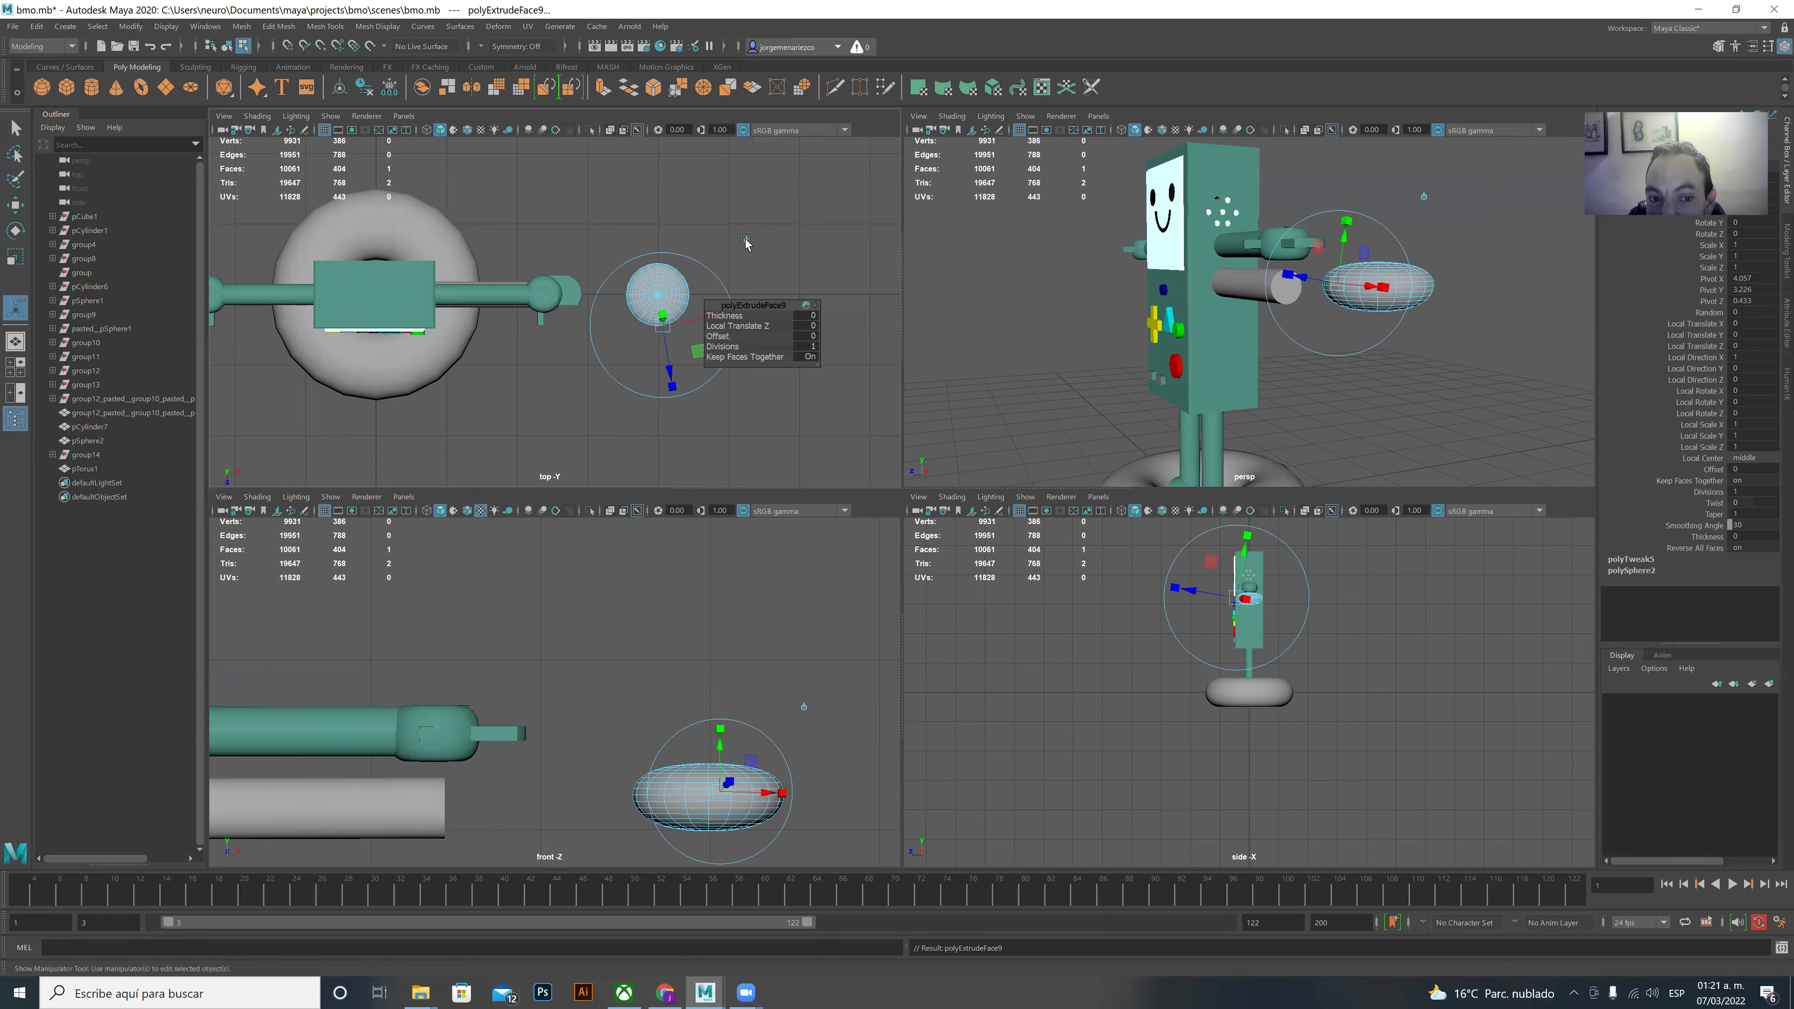
drag(669, 381, 656, 405)
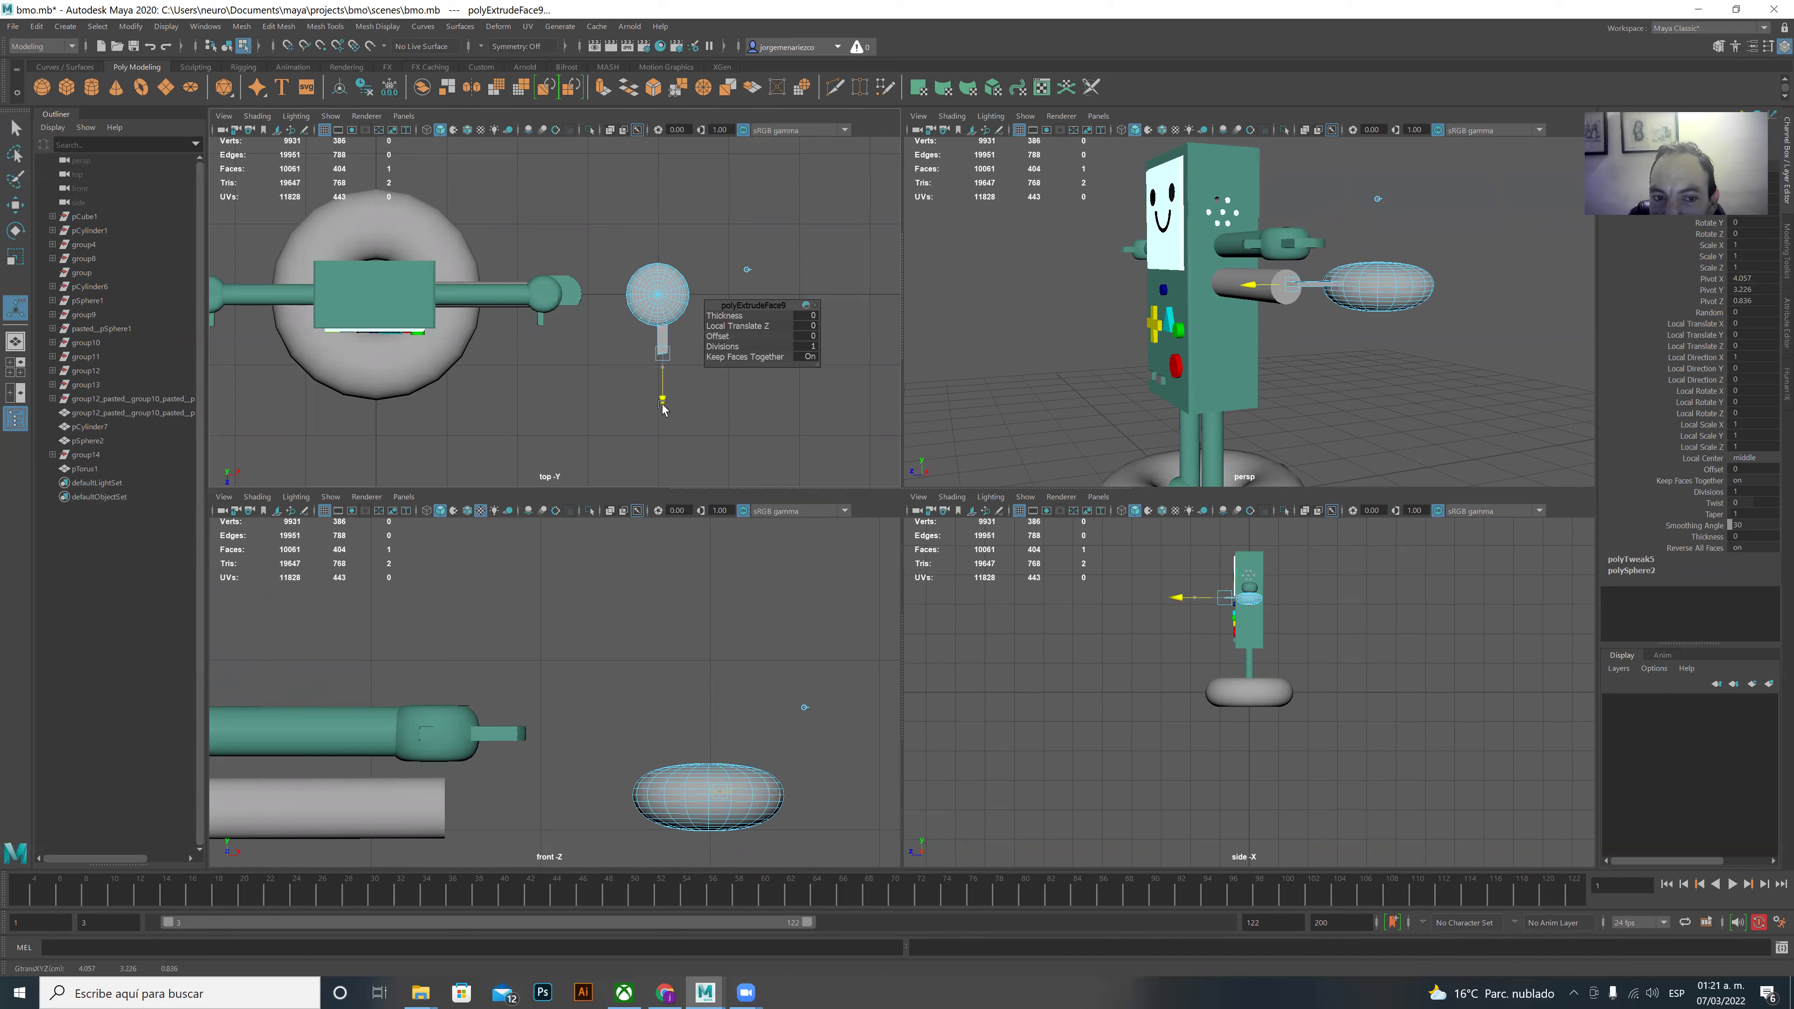
drag(664, 409, 663, 400)
scroll(765, 191, up, 2)
scroll(765, 190, up, 2)
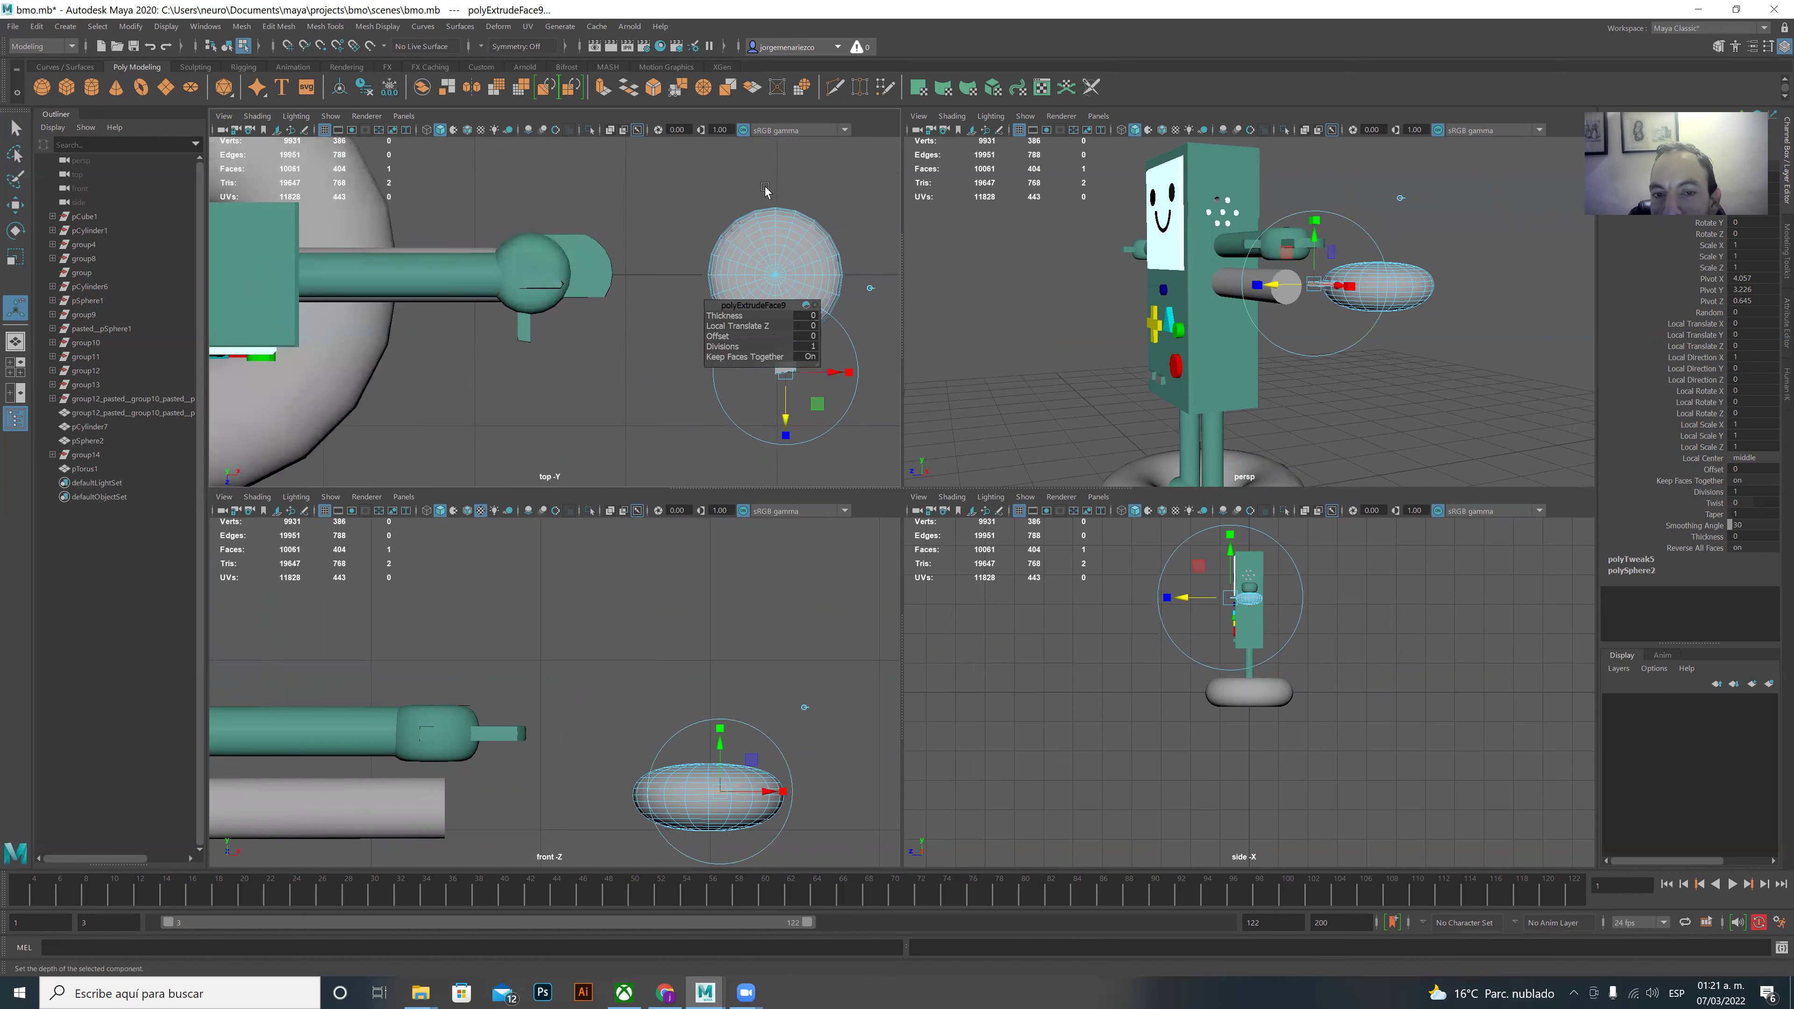
click(849, 216)
alt+drag(879, 230, 876, 233)
- Extrude the protruding sphere face again and offset it downward
click(814, 294)
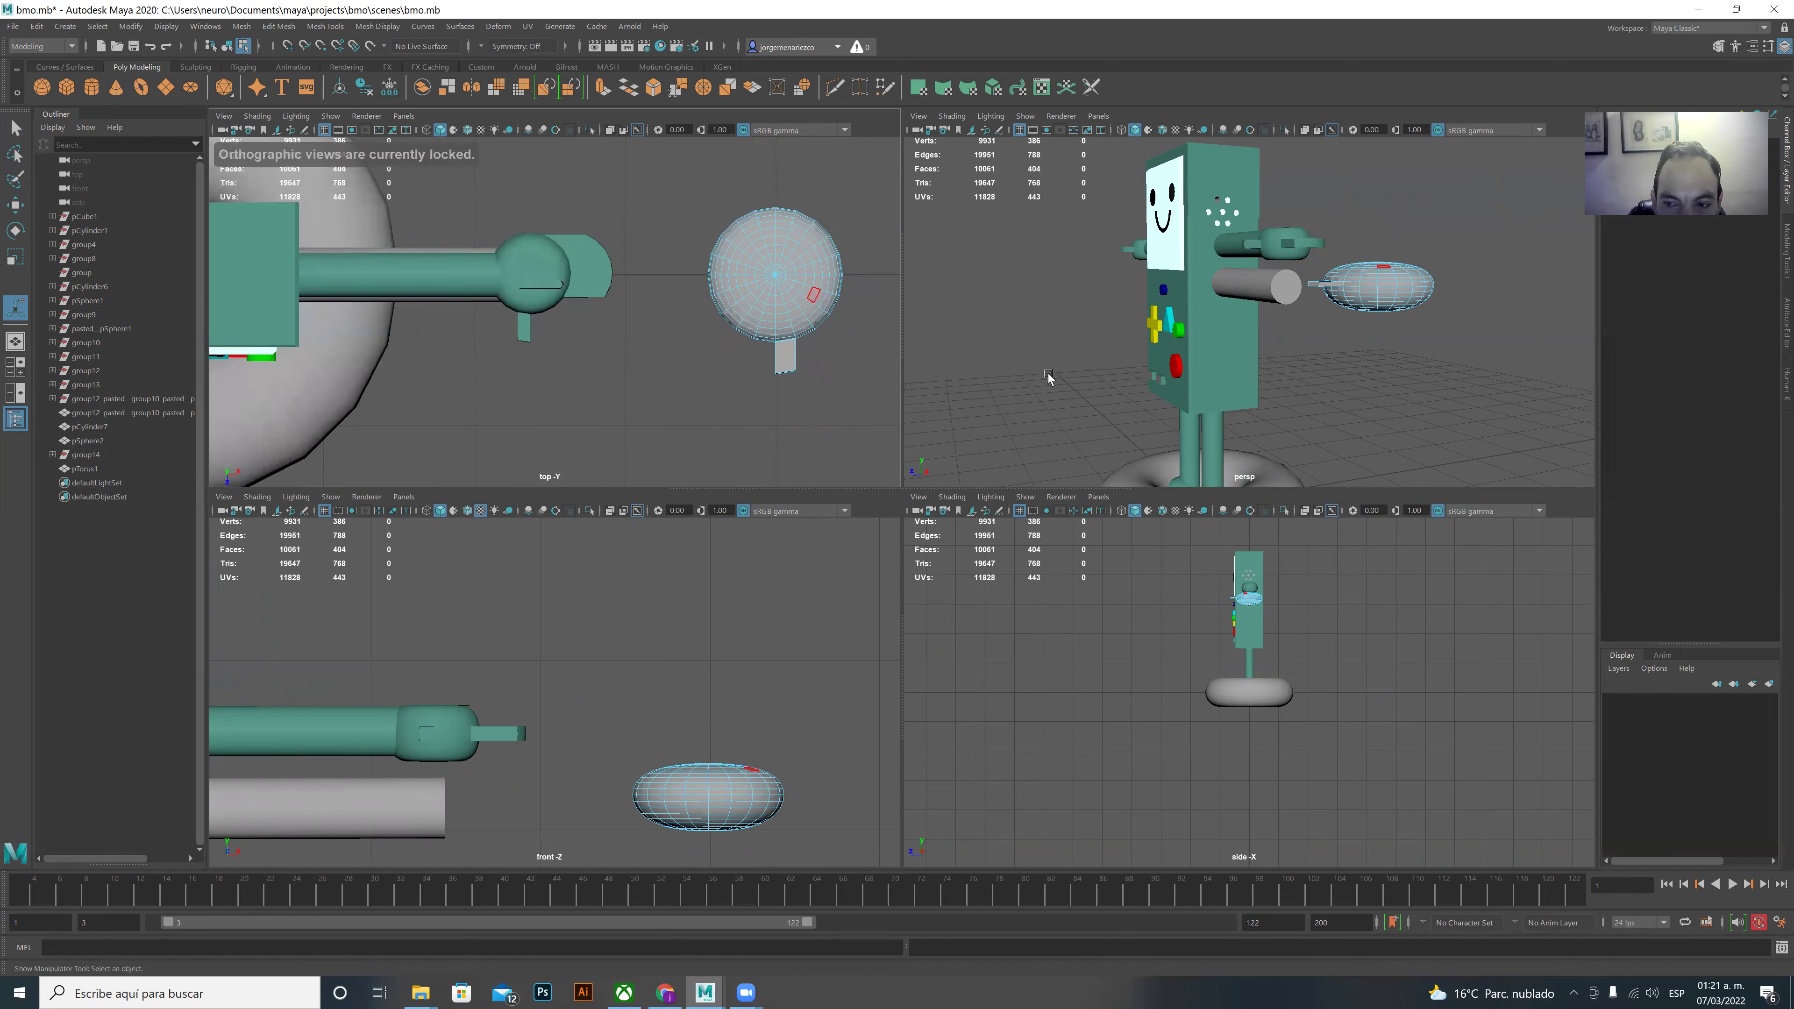
click(1401, 339)
alt+drag(1401, 340, 1276, 334)
click(1287, 320)
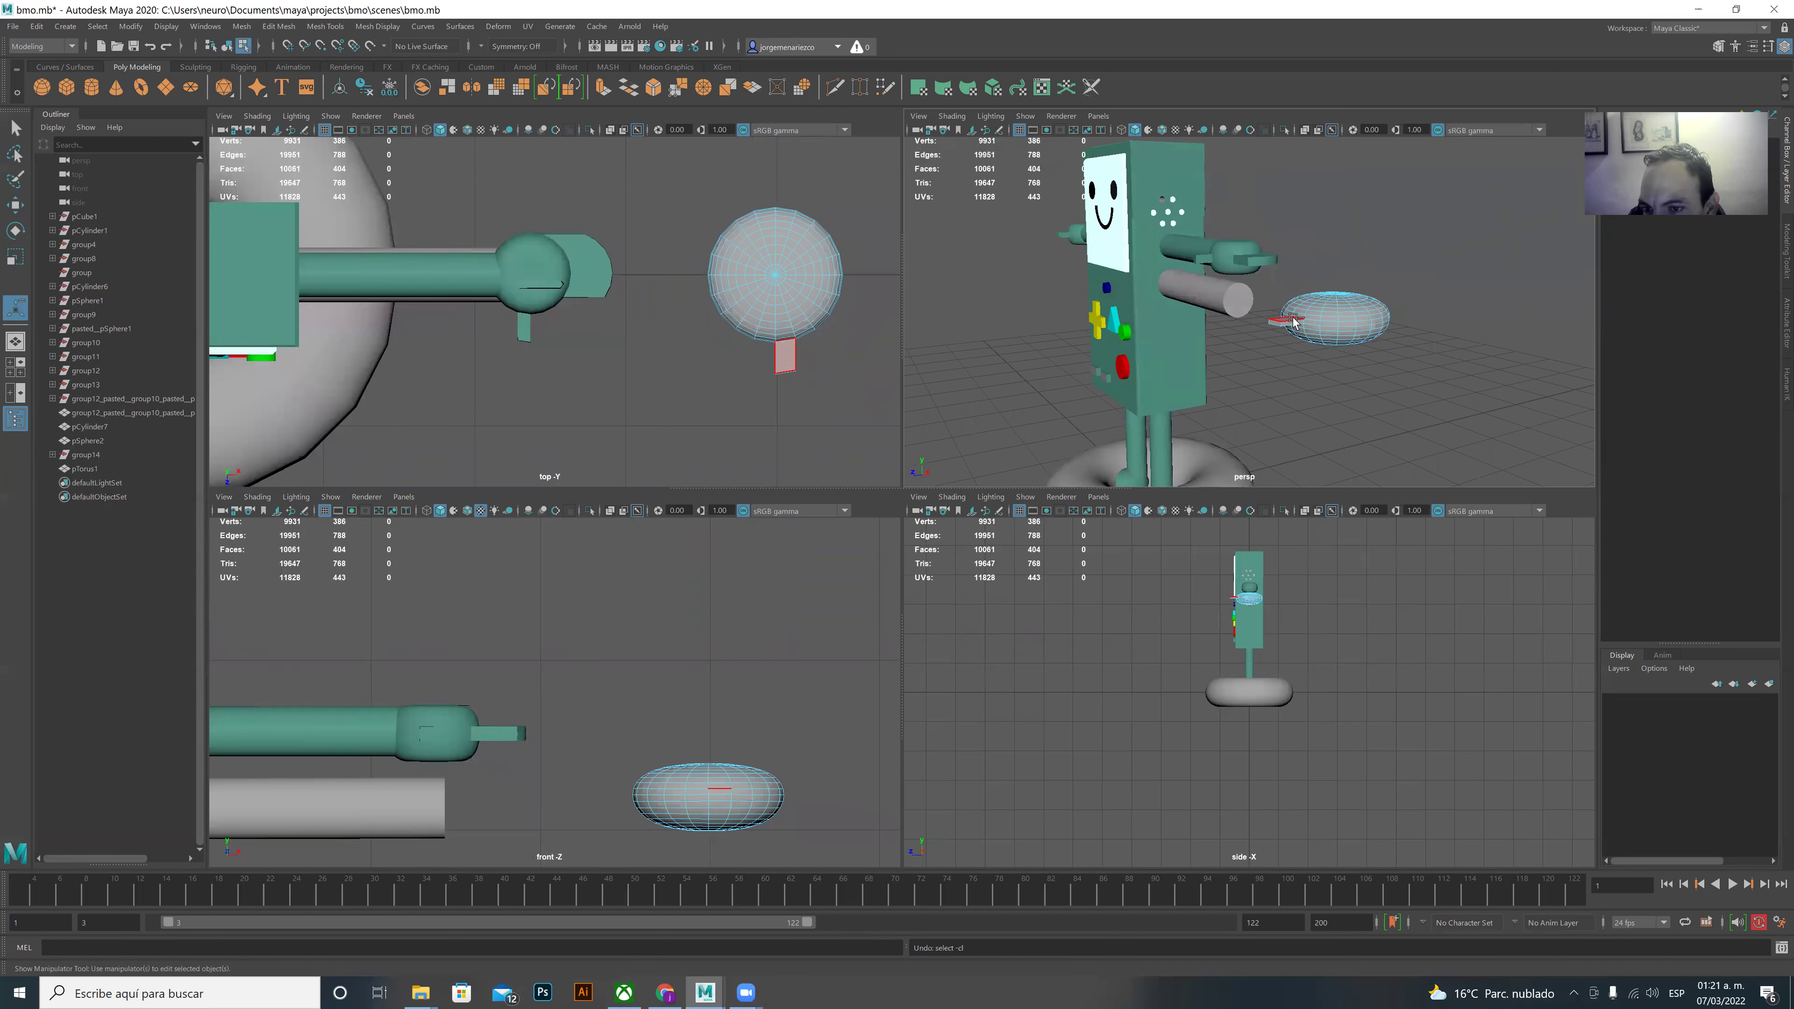
key(ctrl+e)
scroll(788, 680, up, 2)
scroll(788, 681, up, 1)
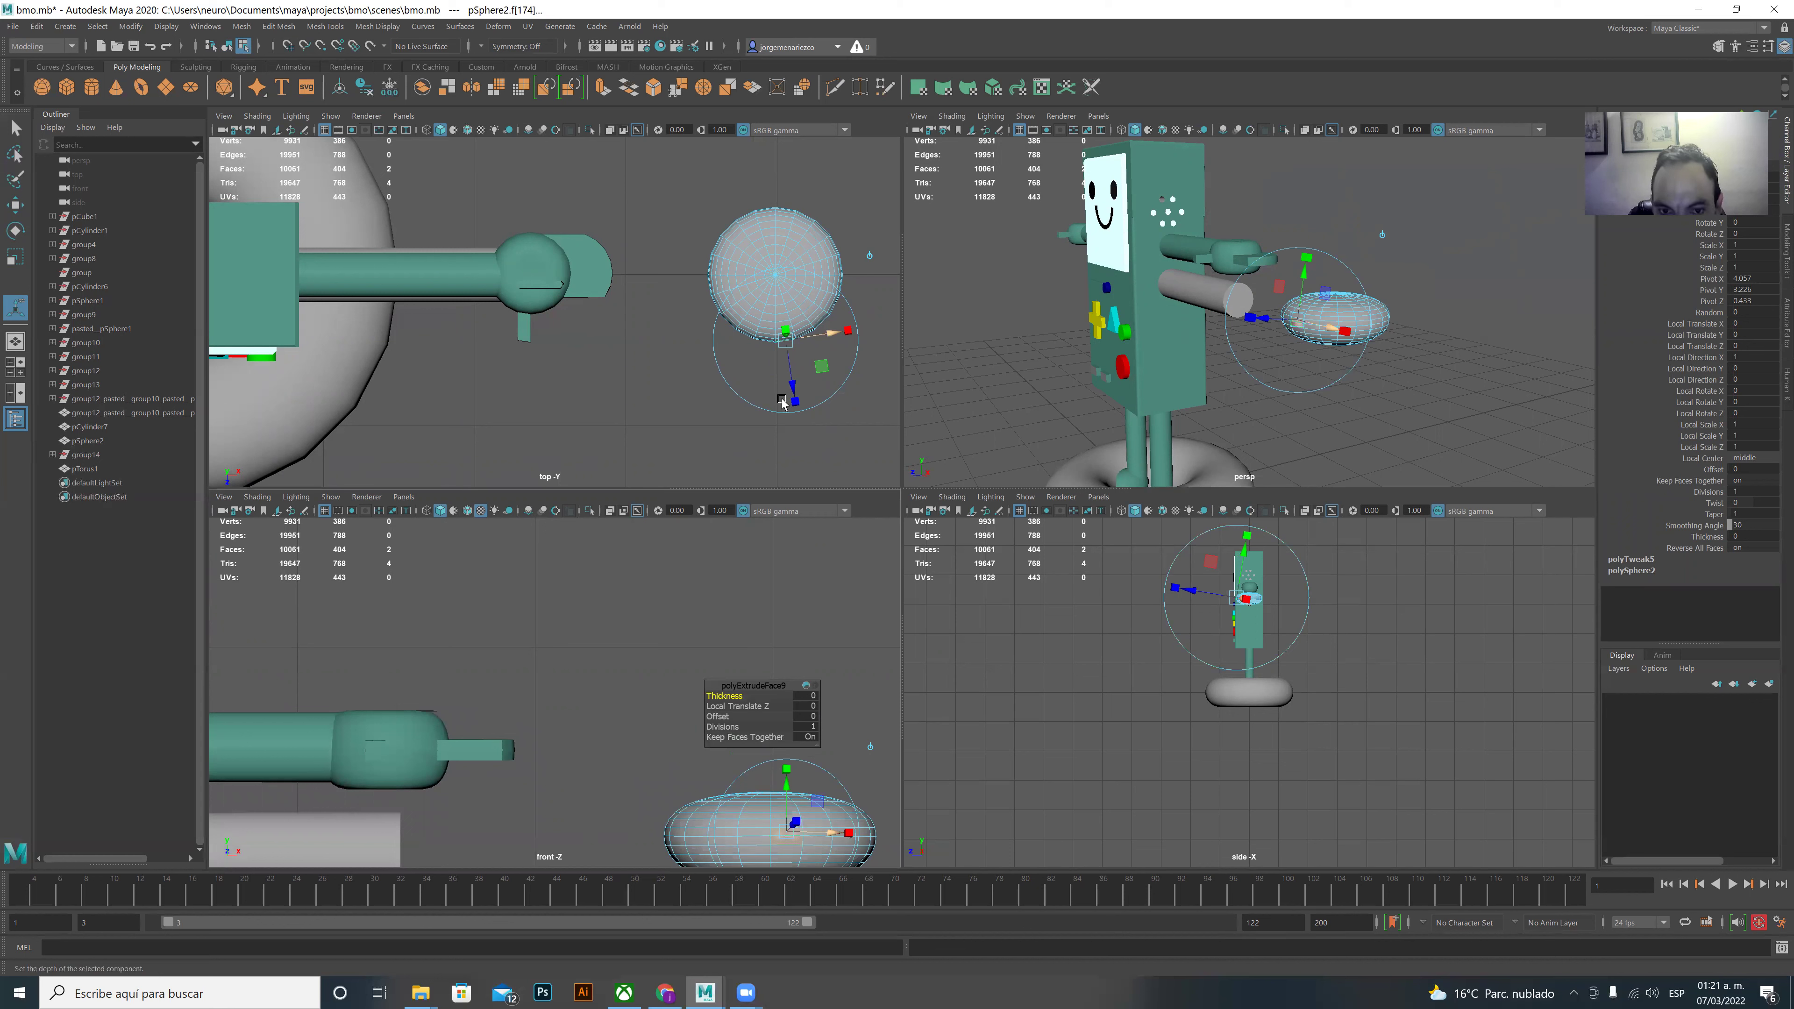
drag(792, 392, 779, 431)
click(785, 377)
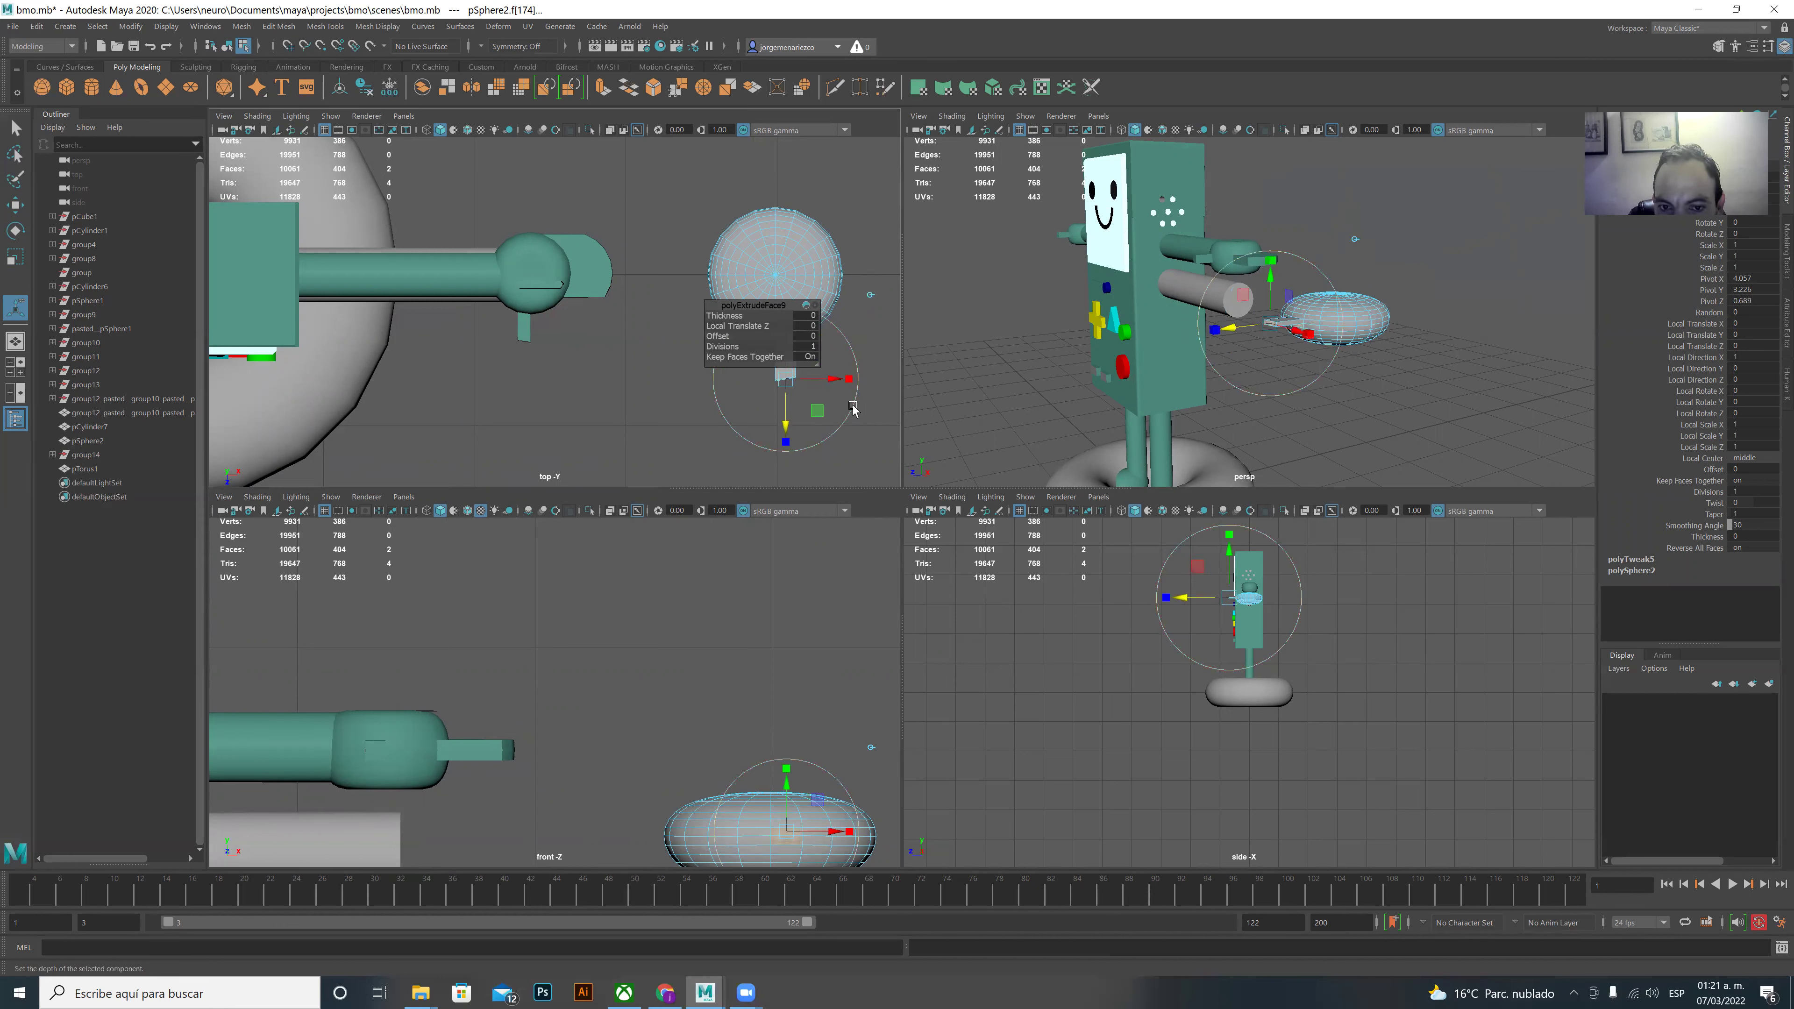
- Undo back to the unextruded disc and select the cylinder and sphere objects
click(1370, 419)
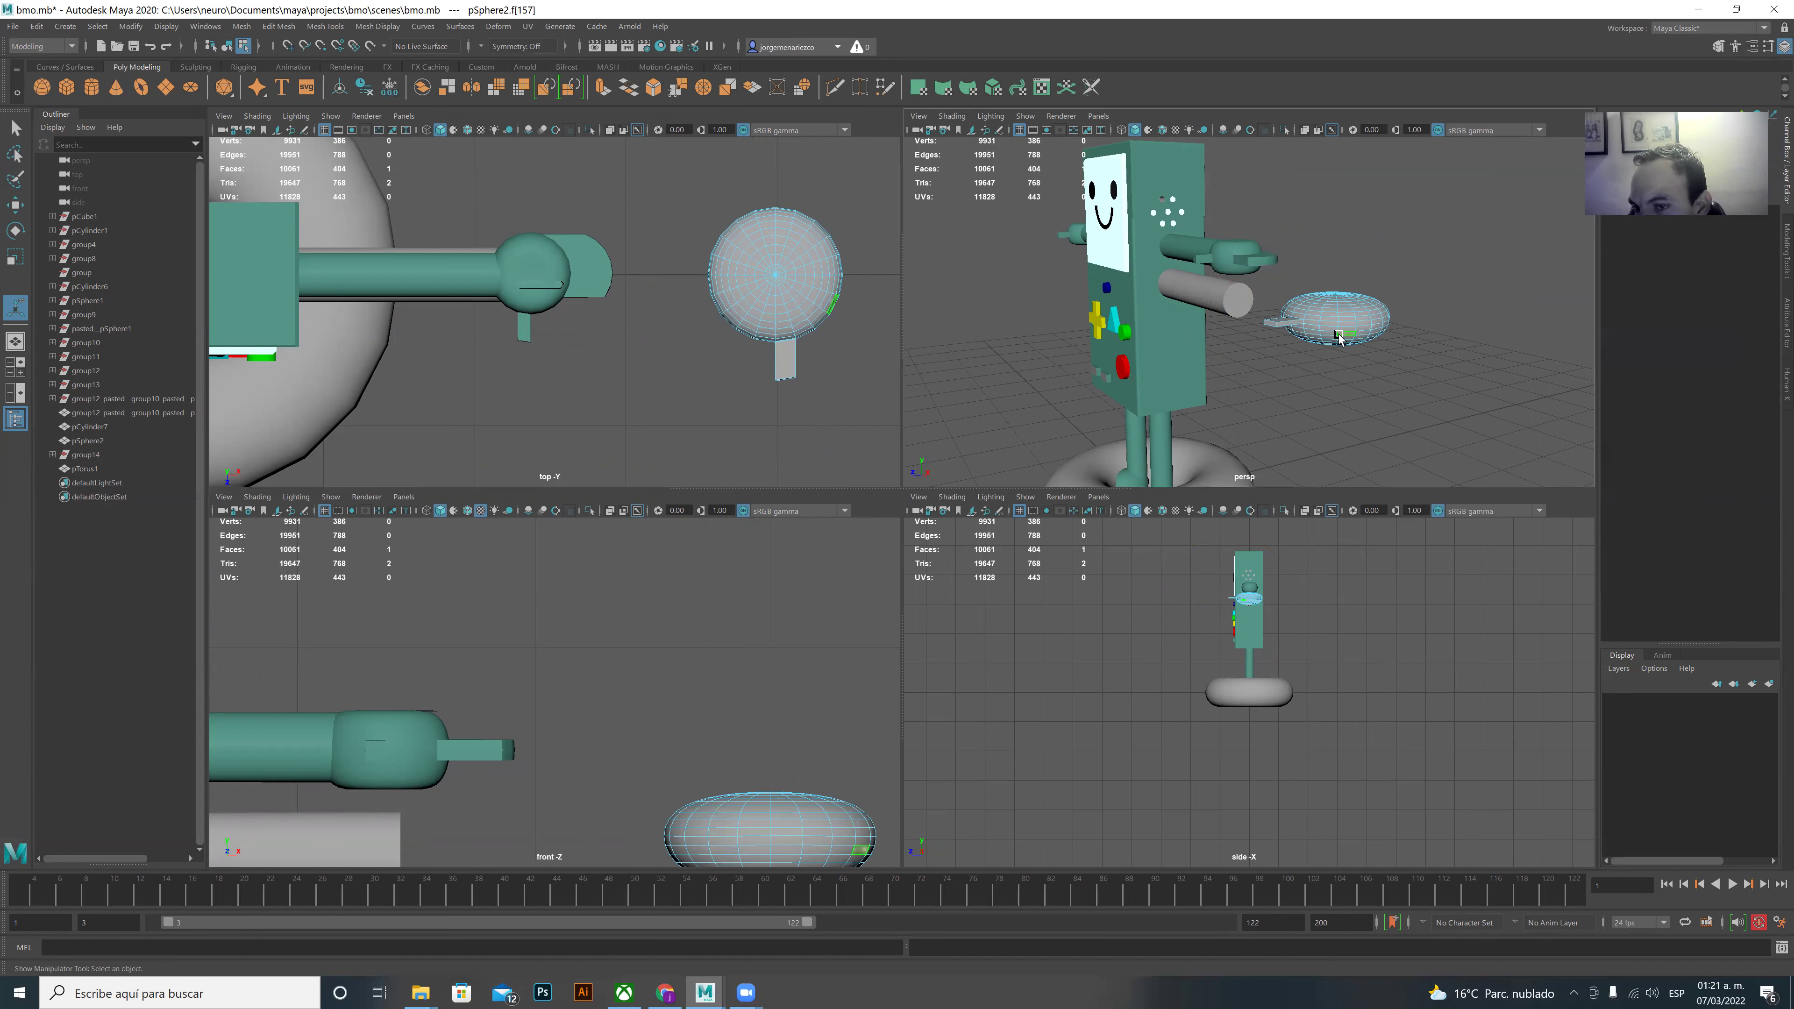
click(1365, 322)
key(ctrl+z)
key(ctrl+z)
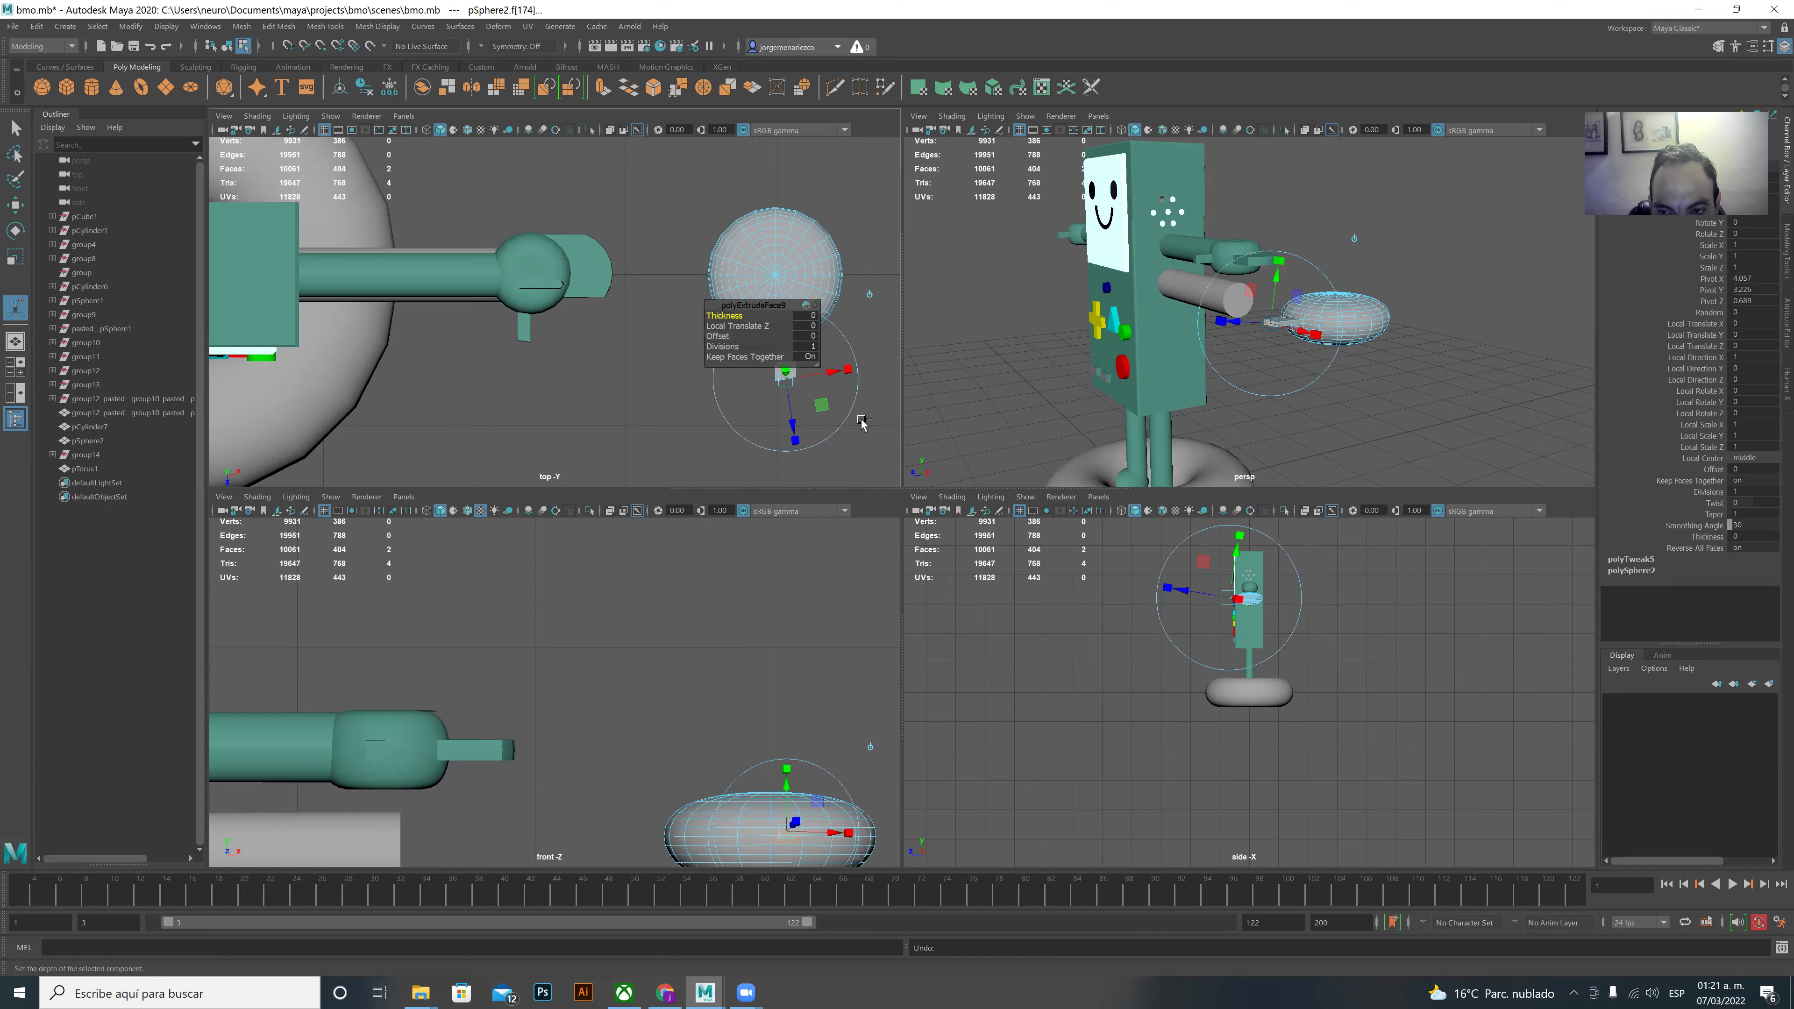
key(ctrl+z)
key(ctrl+z)
key(ctrl+z)
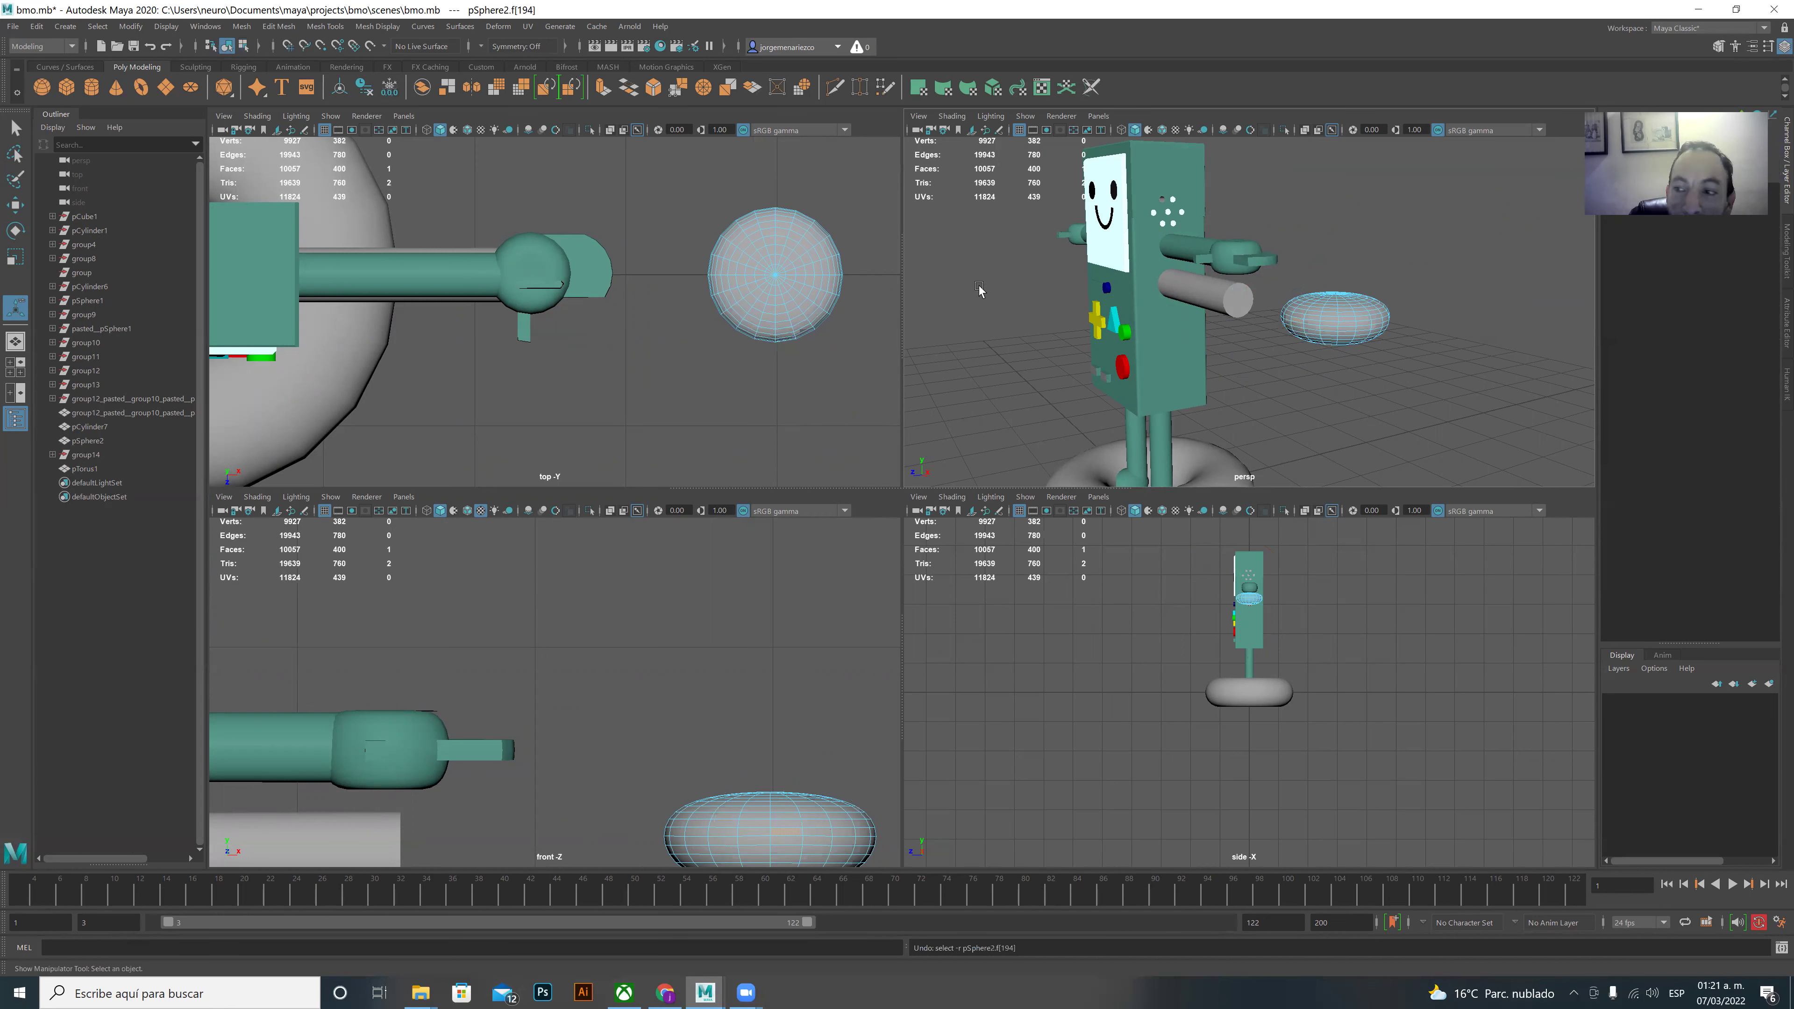
key(q)
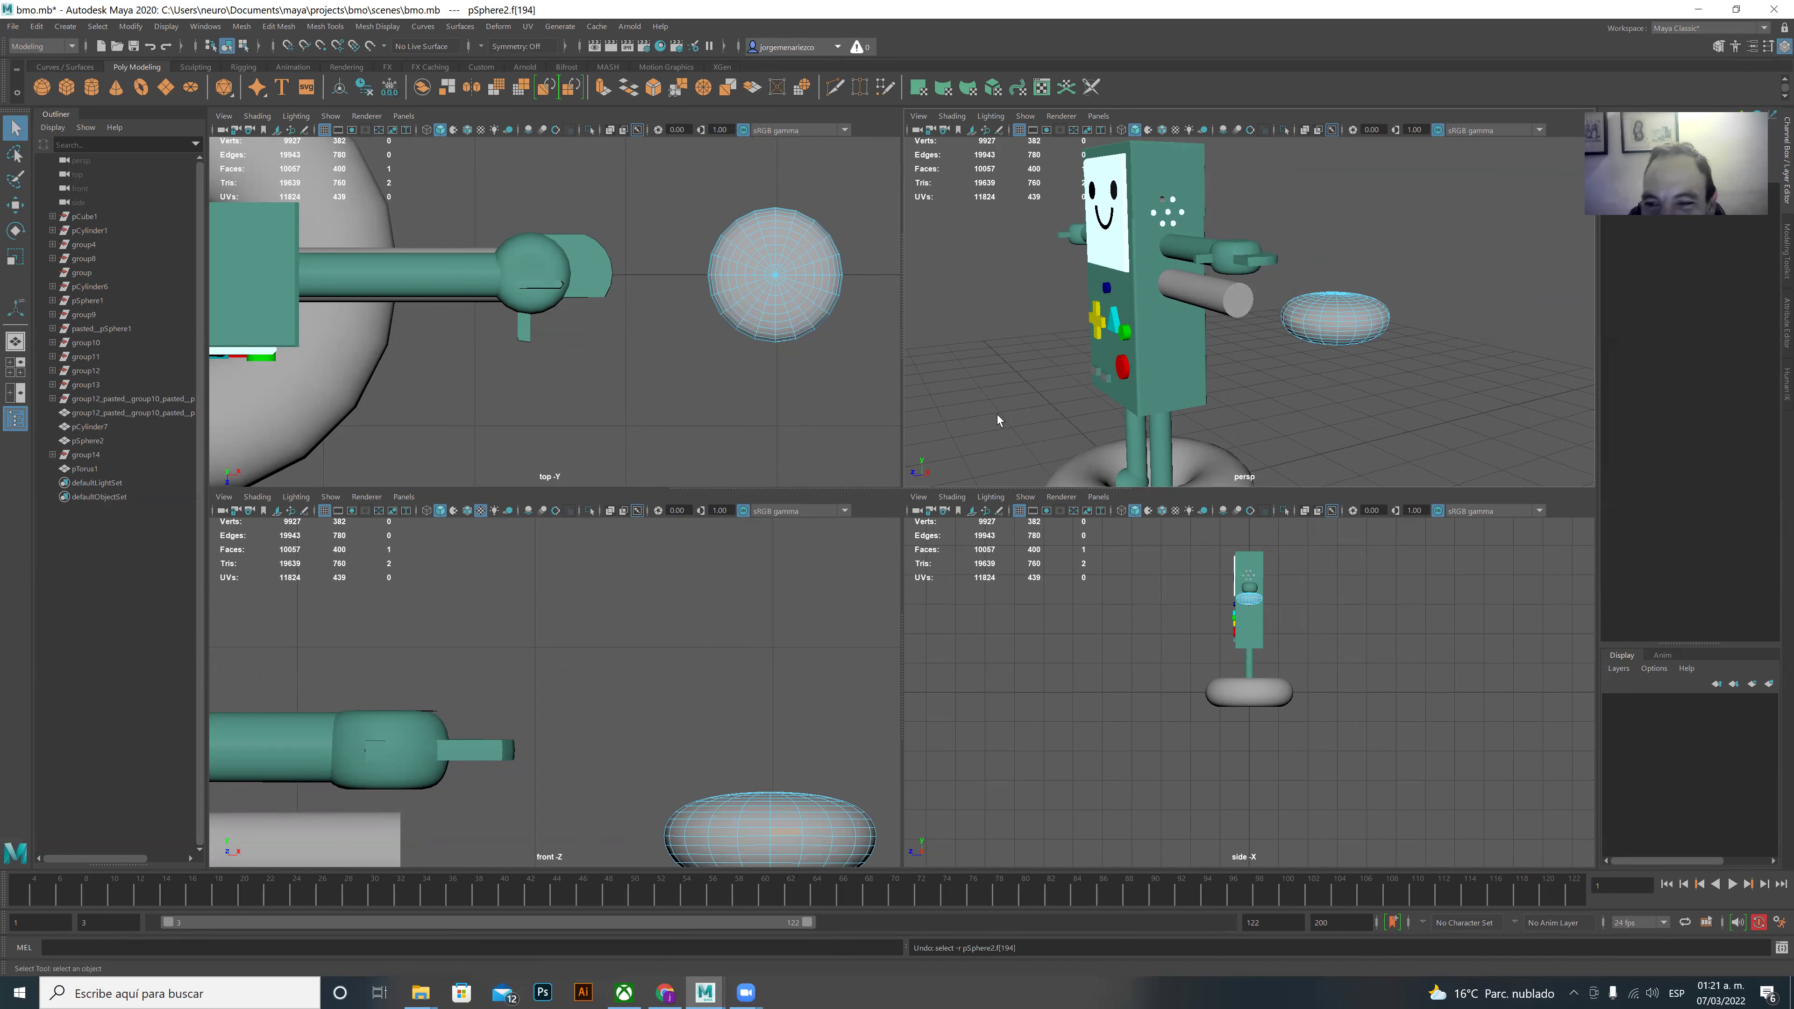
click(1191, 299)
- Delete pCylinder7 and pSphere2, then add a new polygon cylinder at the origin
shift+click(1346, 339)
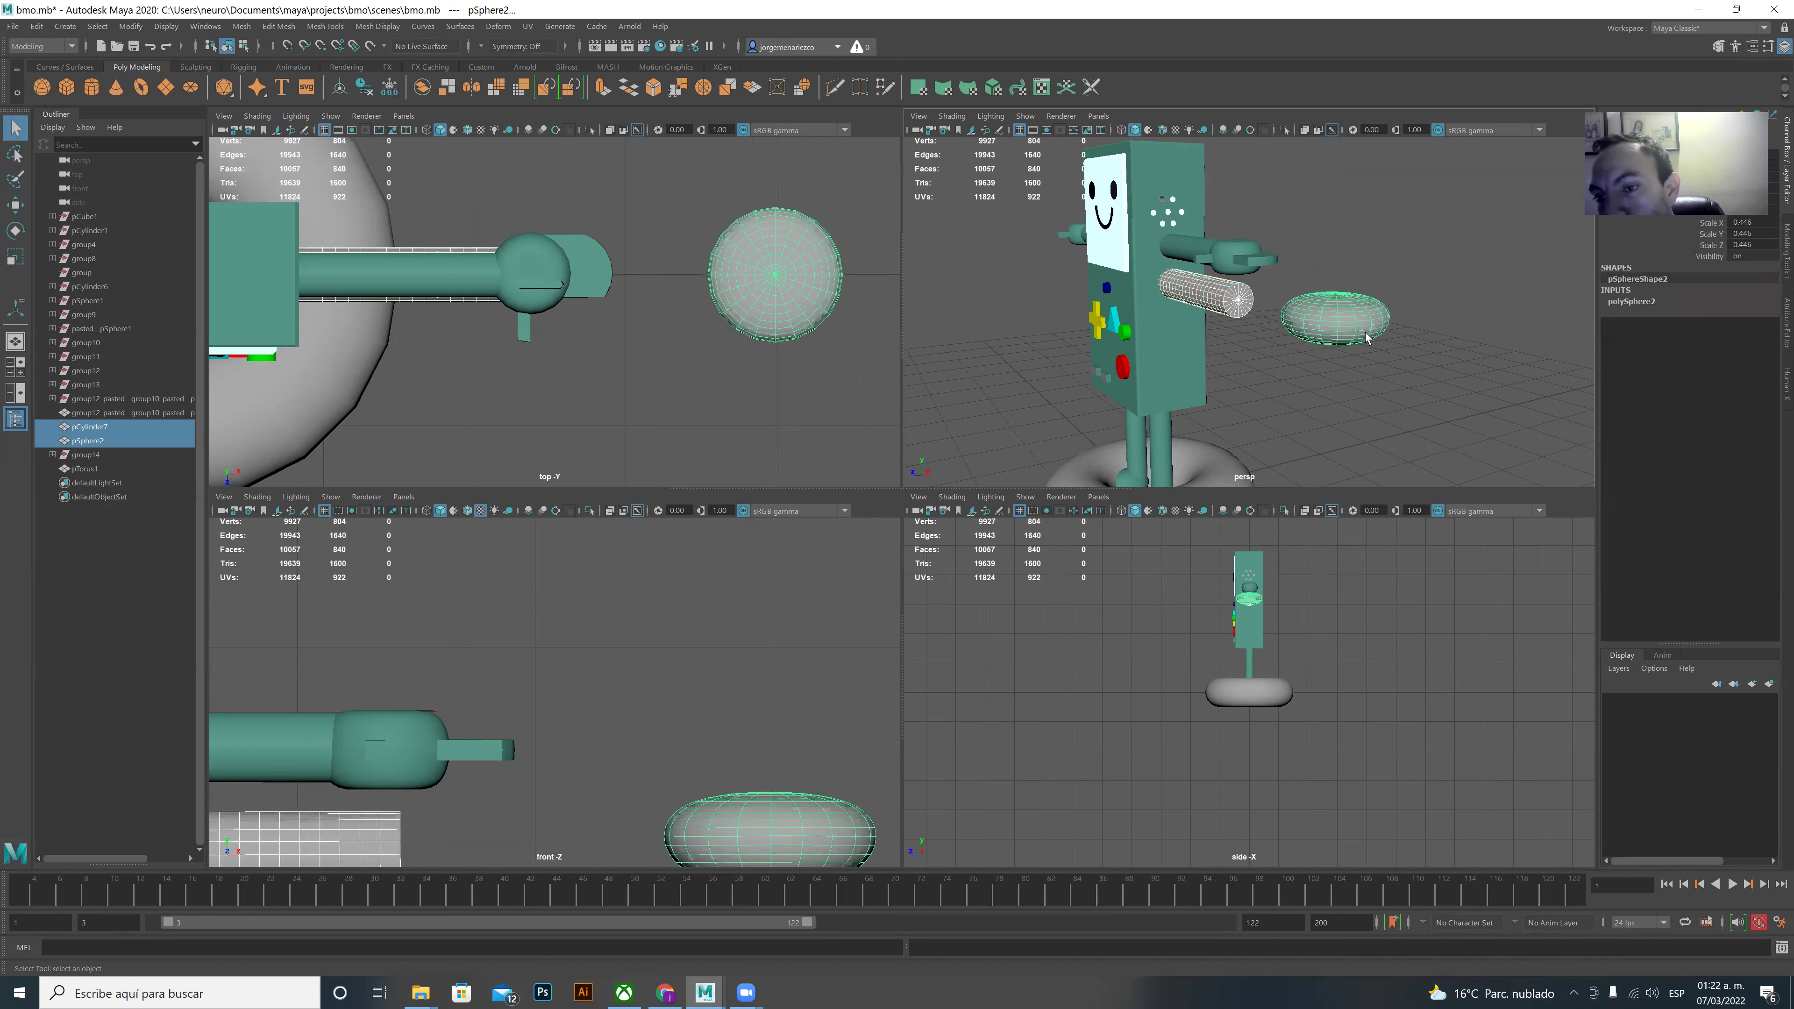
key(Delete)
mouse_move(1229, 266)
alt+mouse_down()
mouse_move(1181, 218)
mouse_move(1064, 283)
alt+mouse_up()
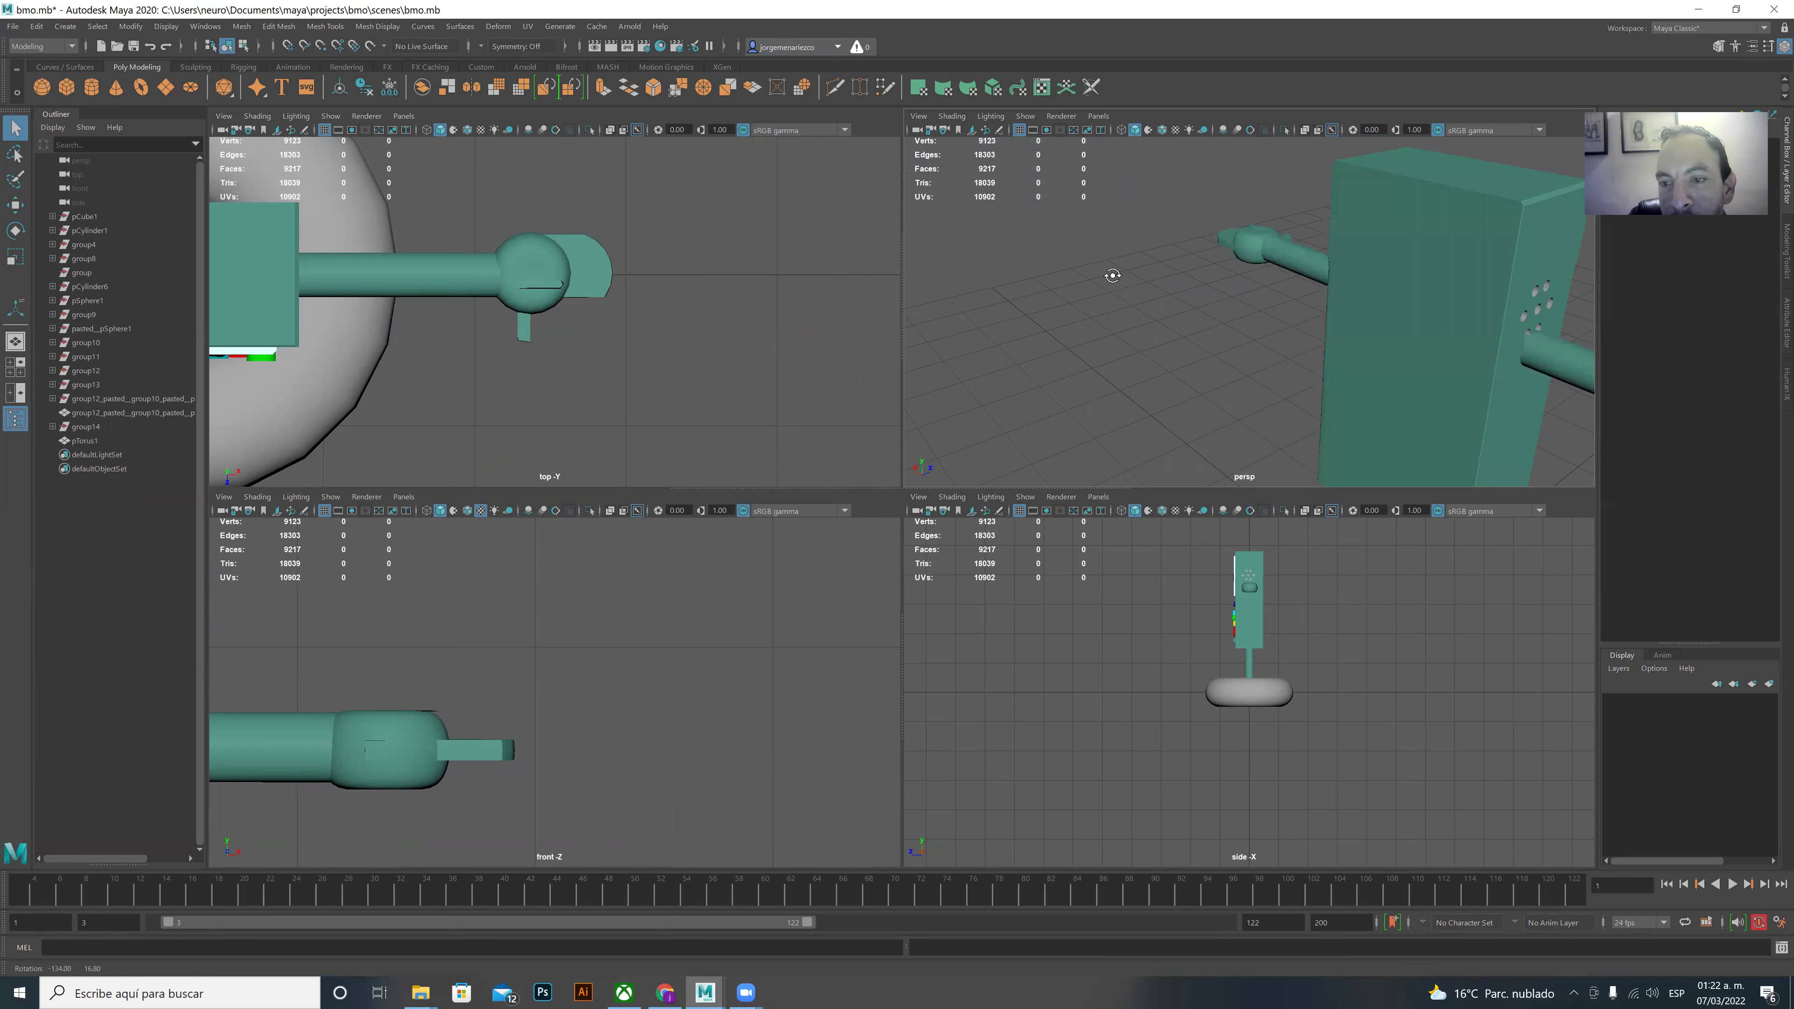
click(1232, 335)
alt+drag(1238, 338, 1158, 304)
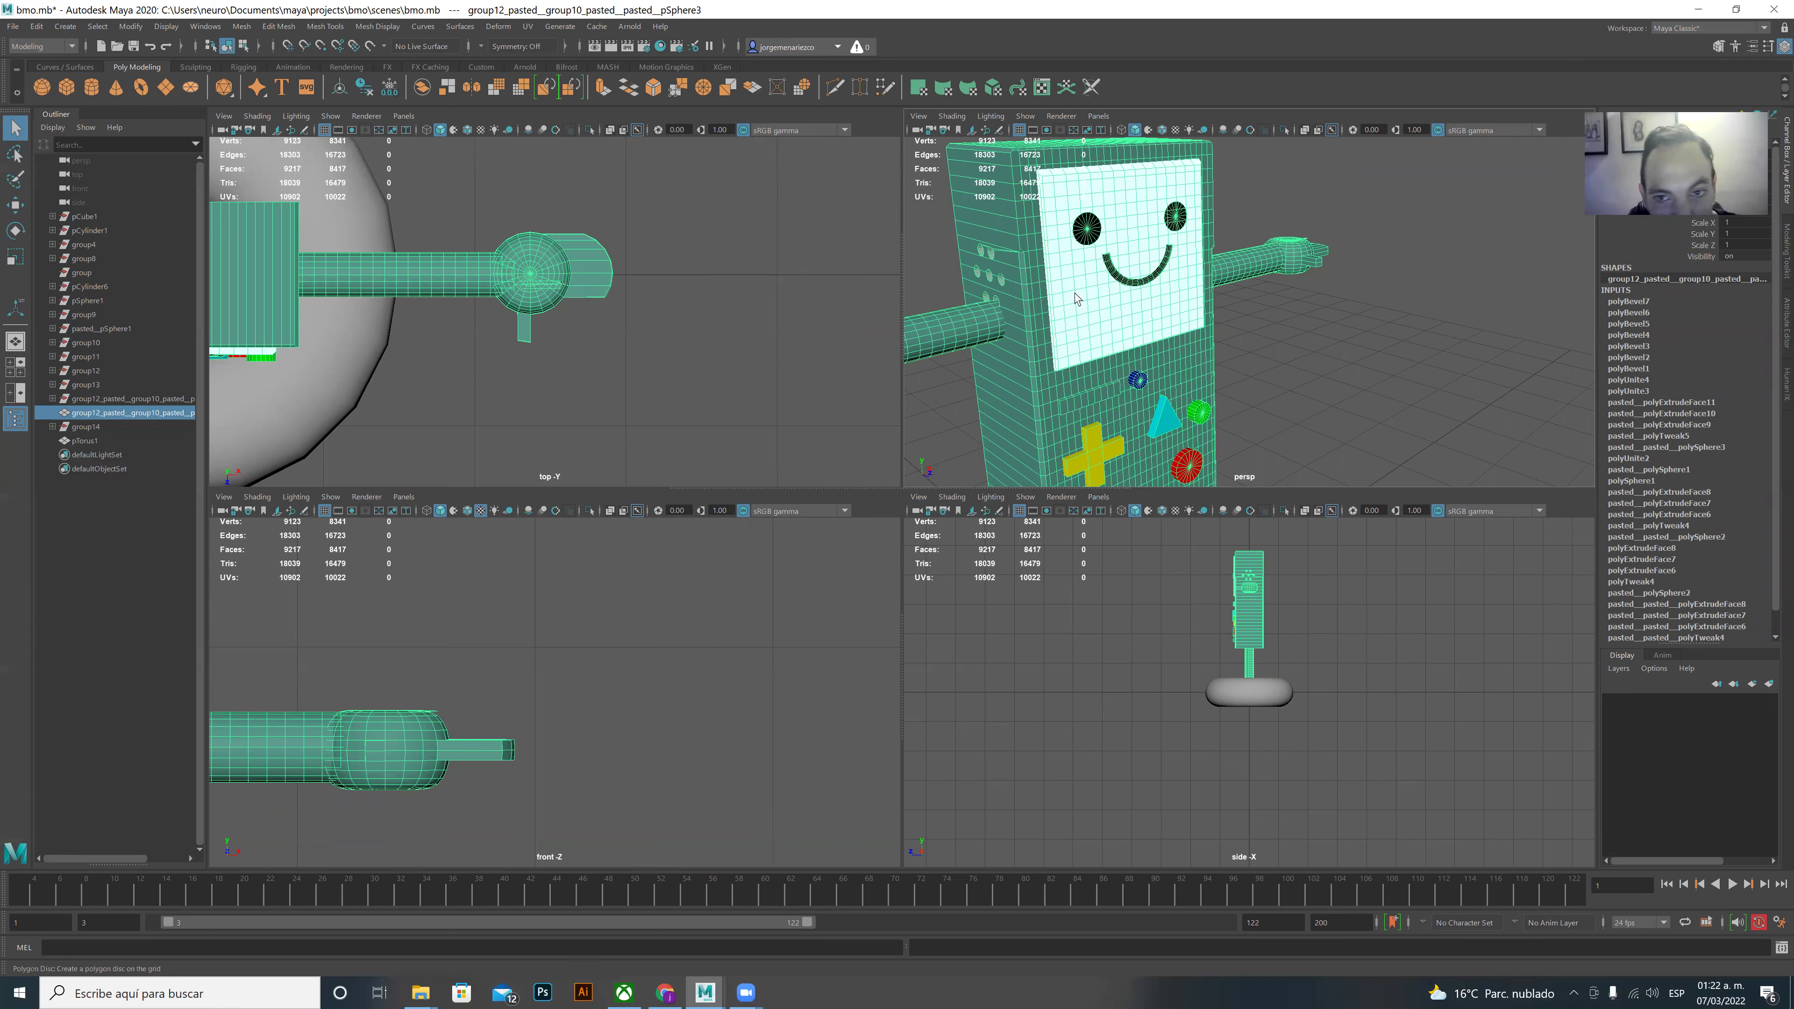
click(91, 86)
- Delete the pTorus1 ring base under BMO and reselect the new cylinder
key(a)
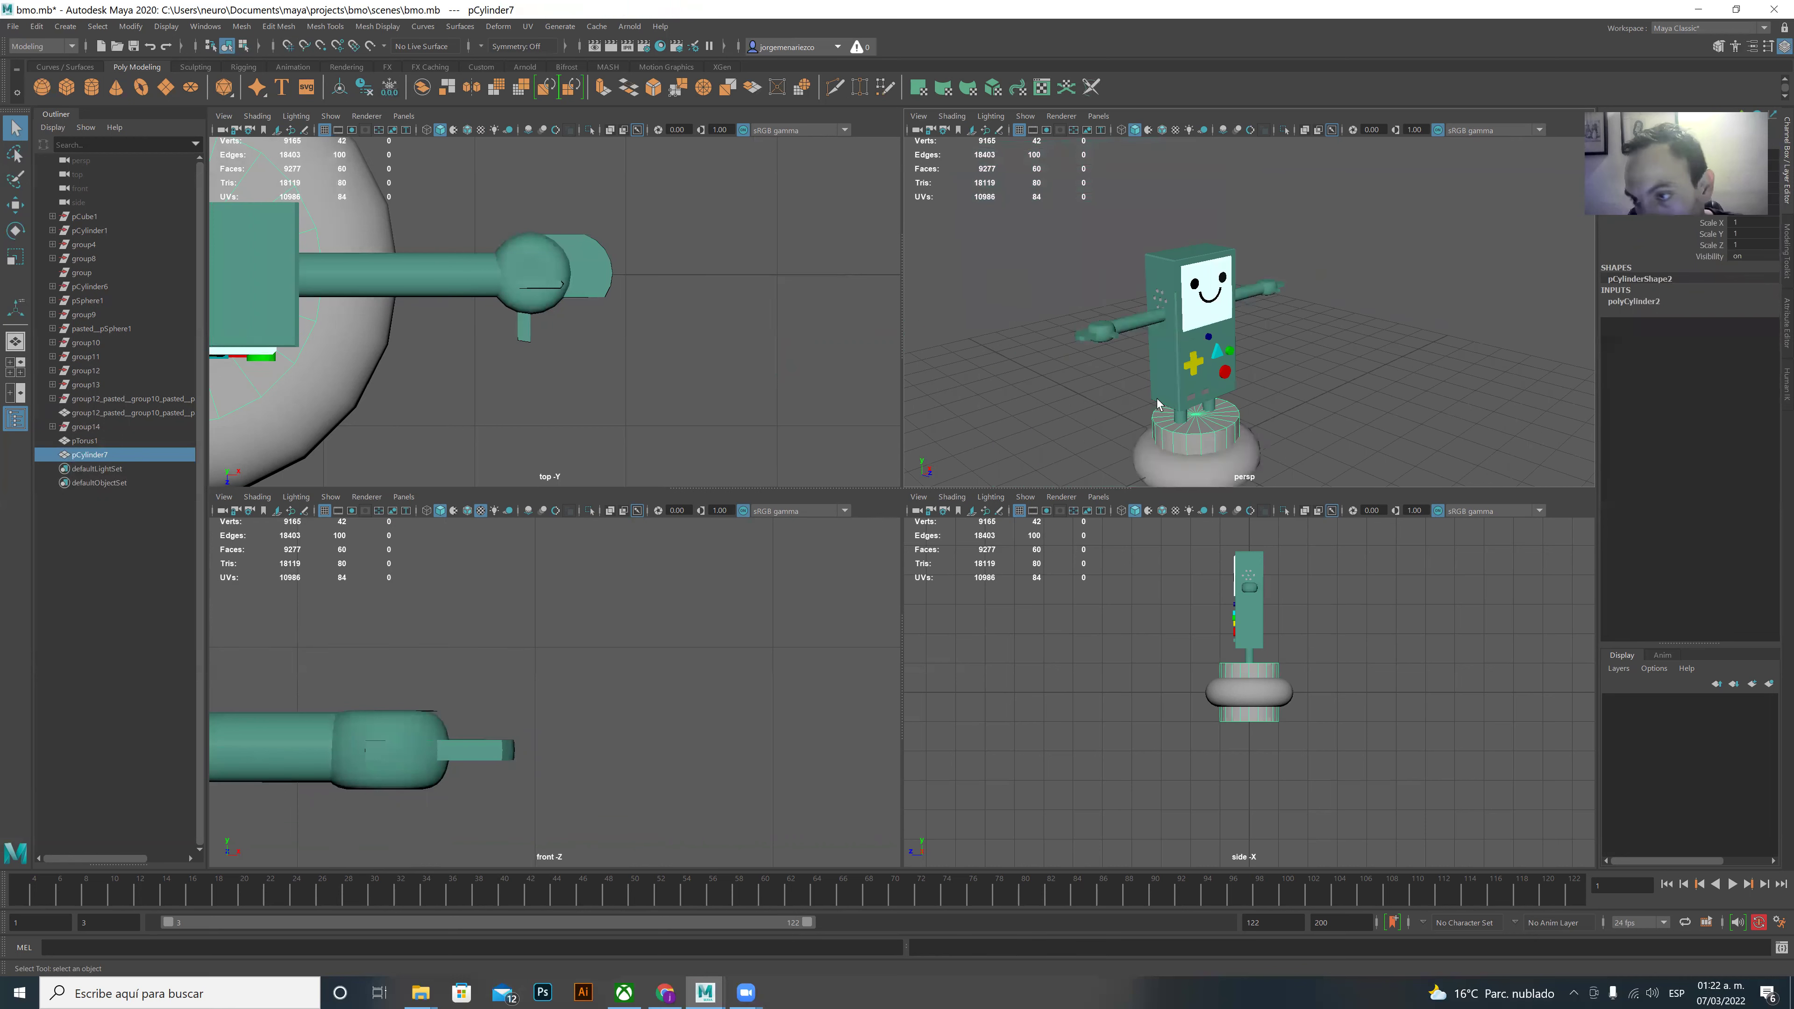
click(1144, 457)
key(Delete)
click(1144, 457)
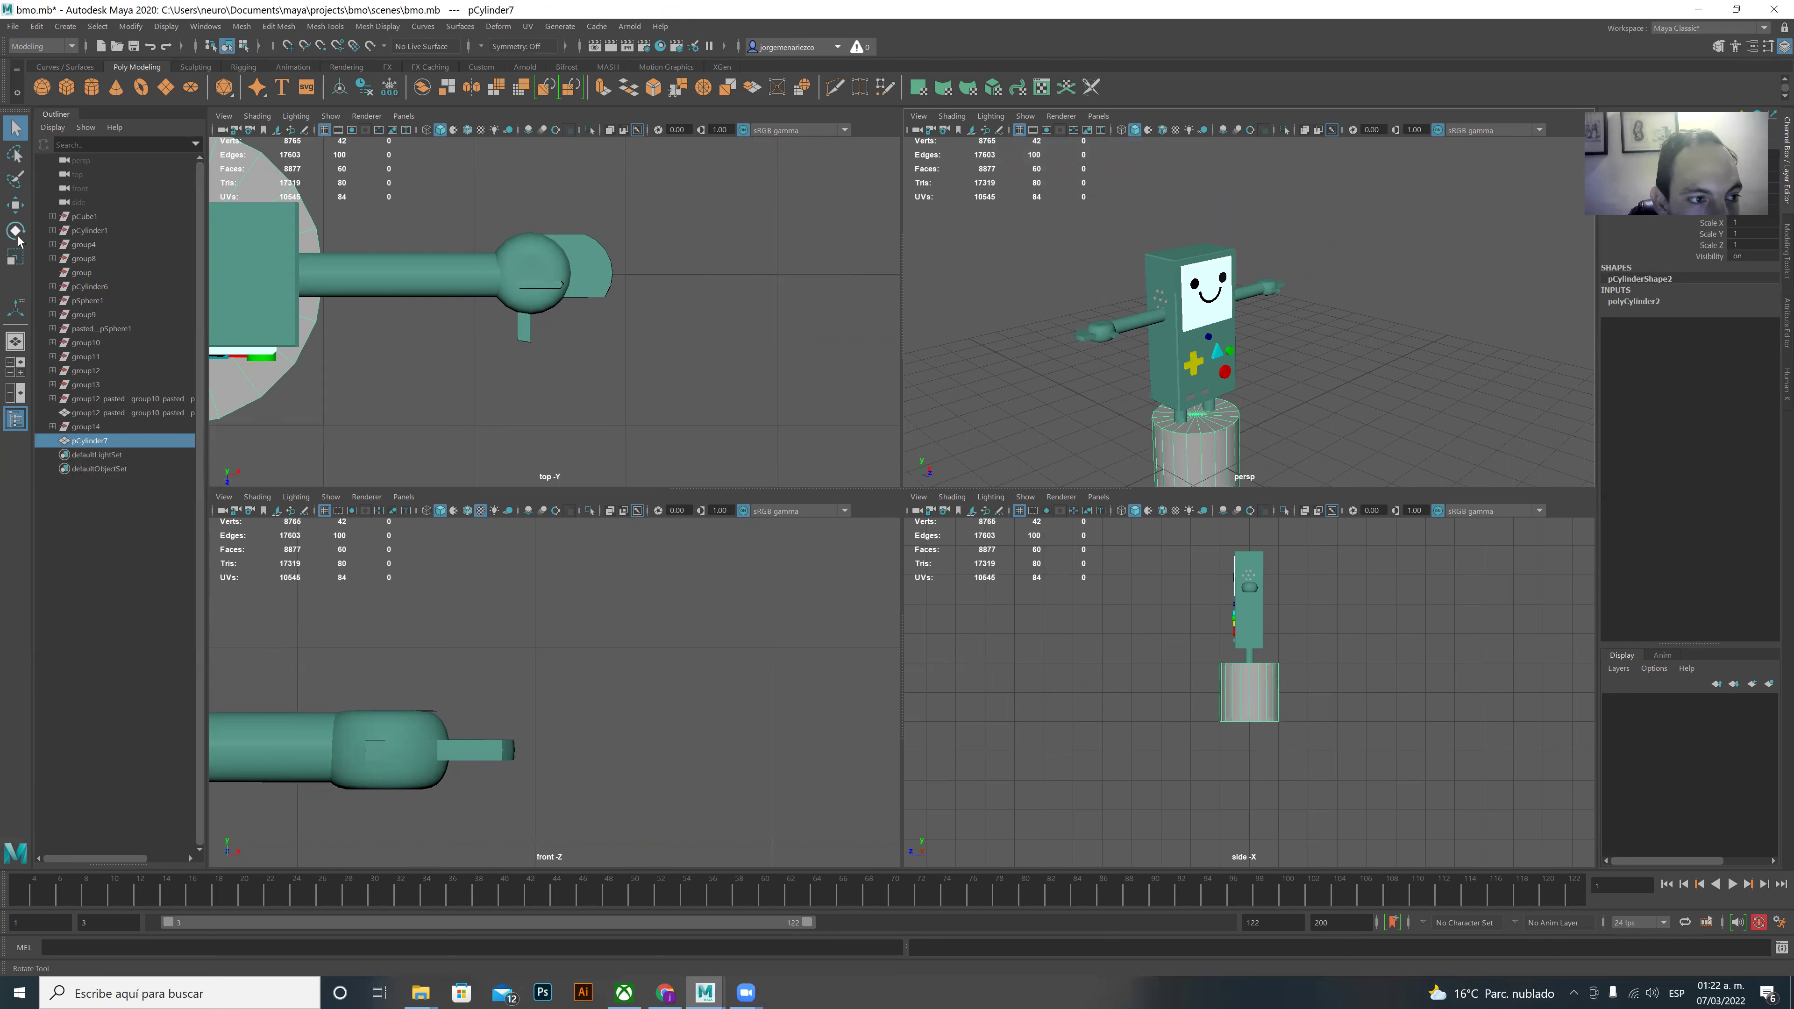
- Shrink the cylinder to about a fifth its size and tilt it around Z
click(11, 261)
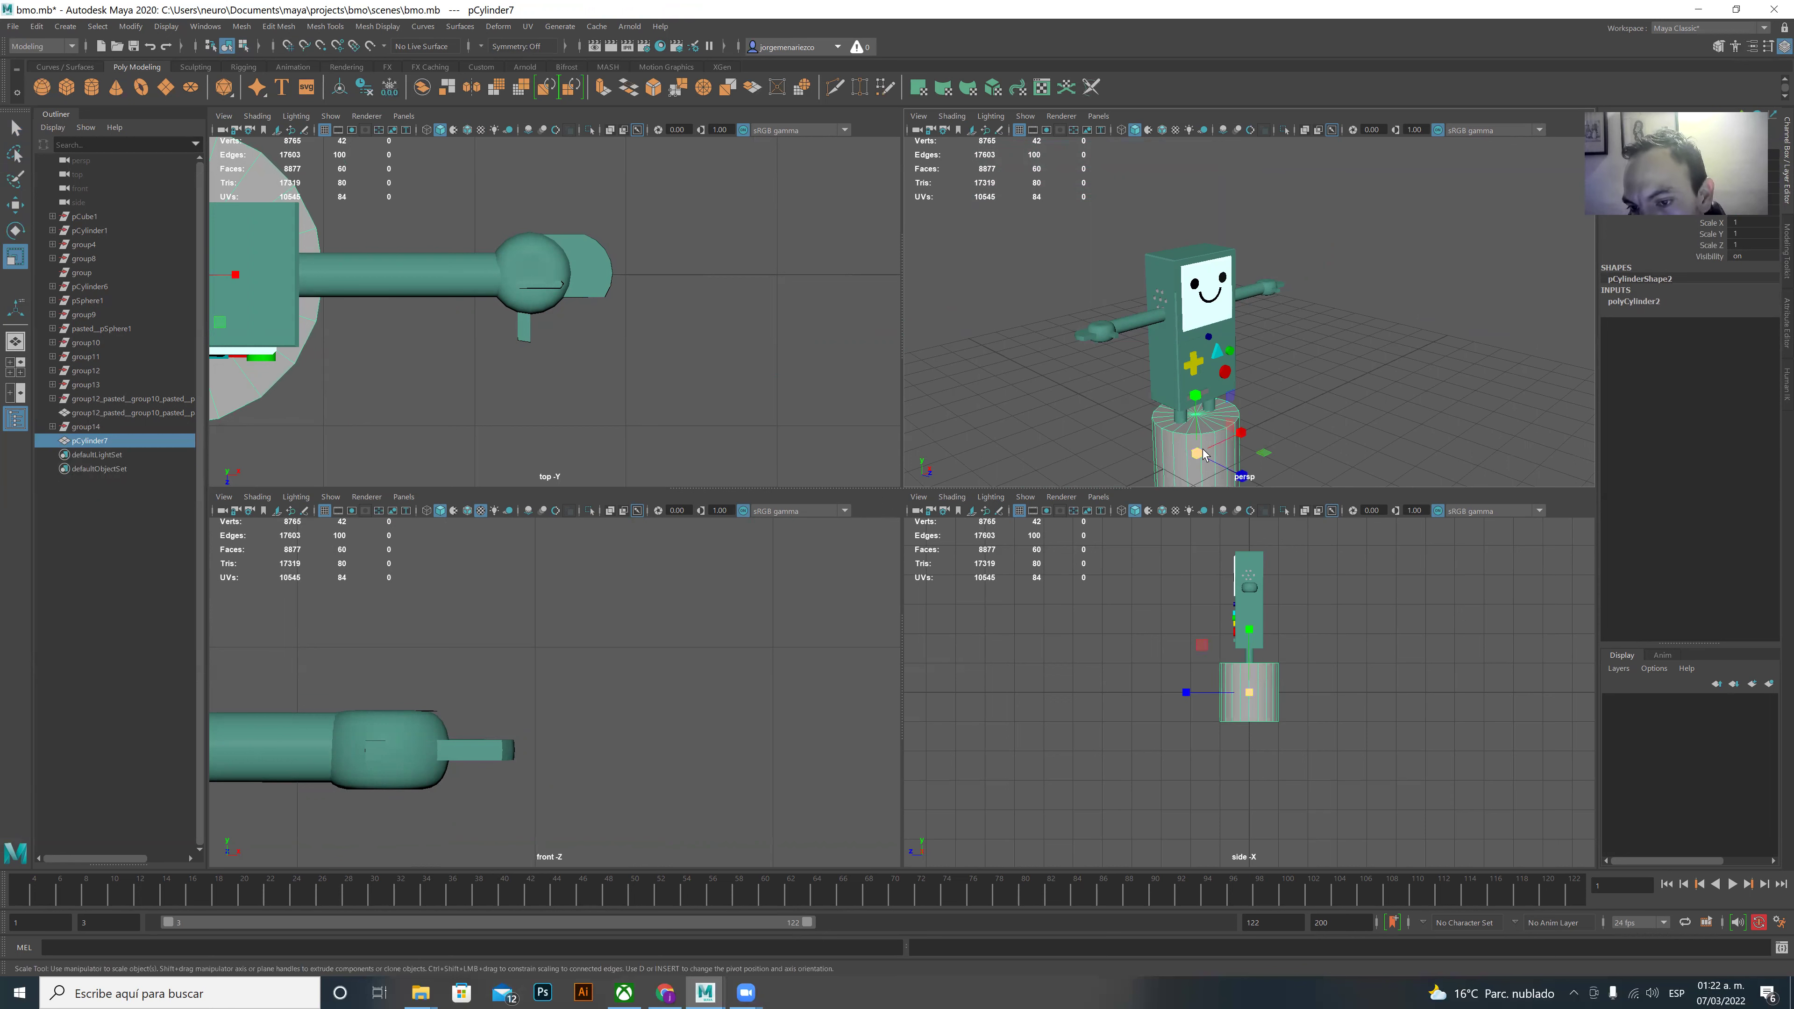
drag(1203, 454, 1144, 401)
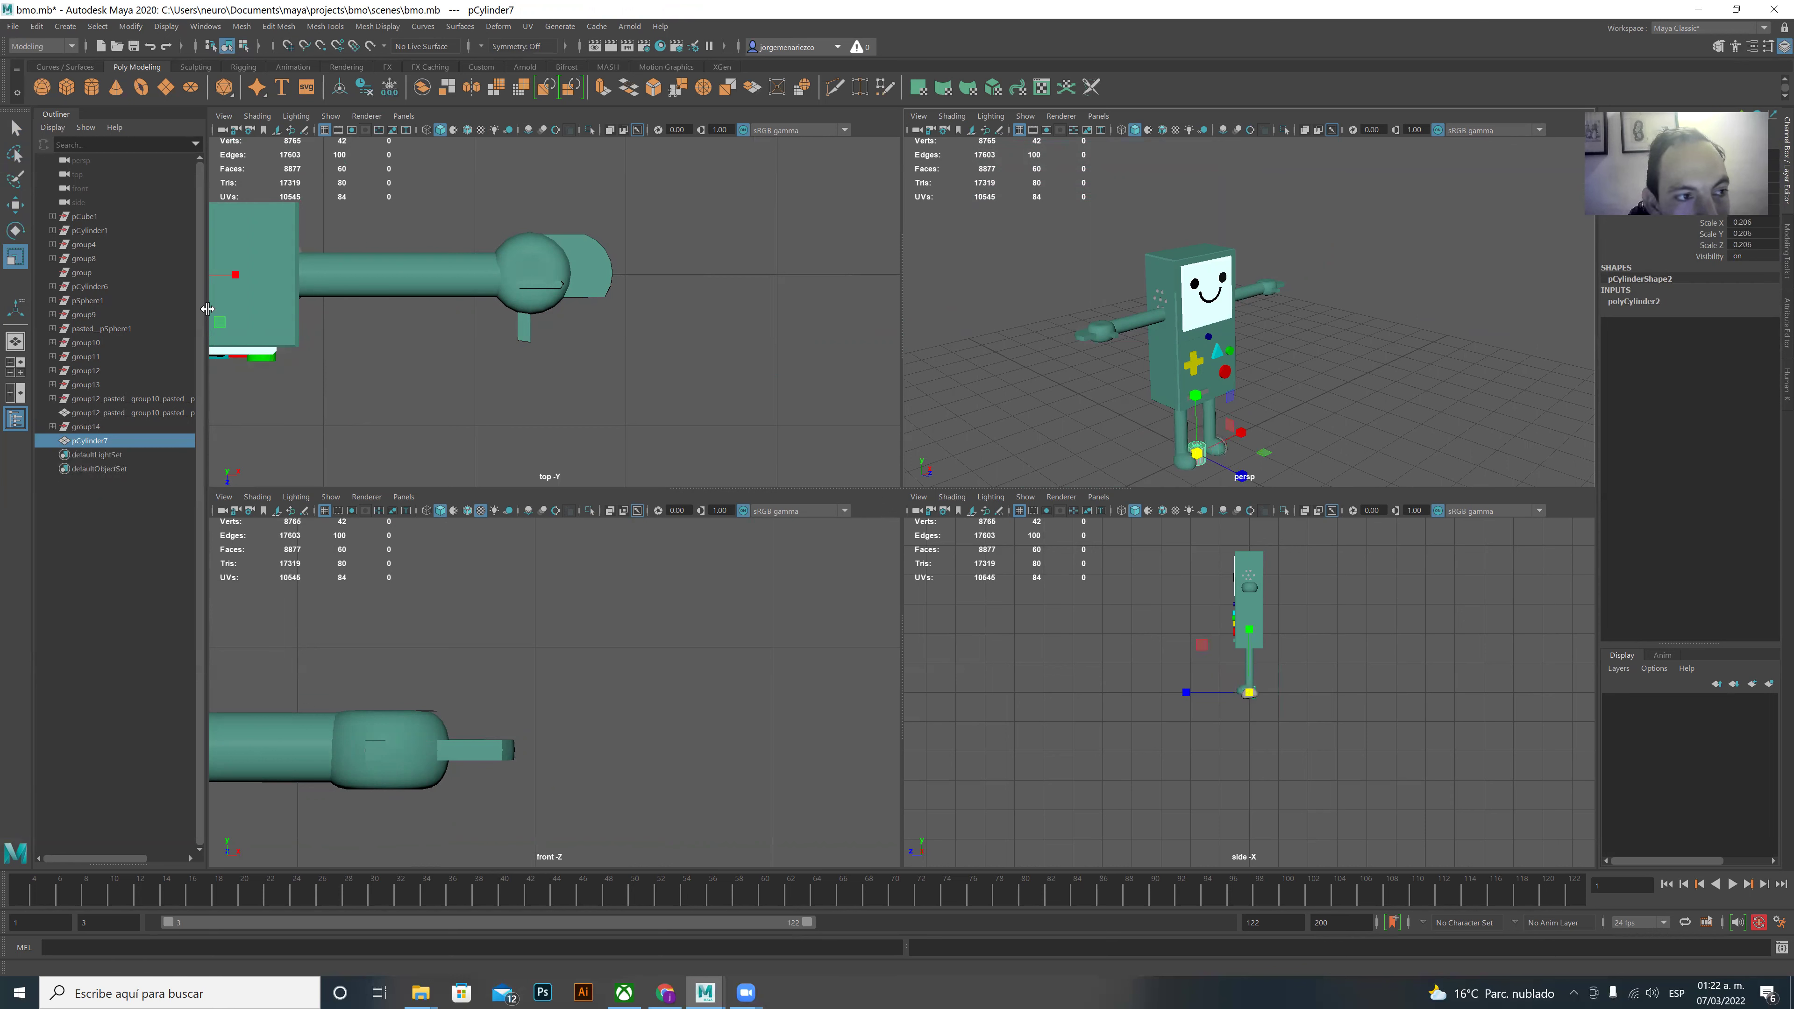
scroll(452, 318, down, 5)
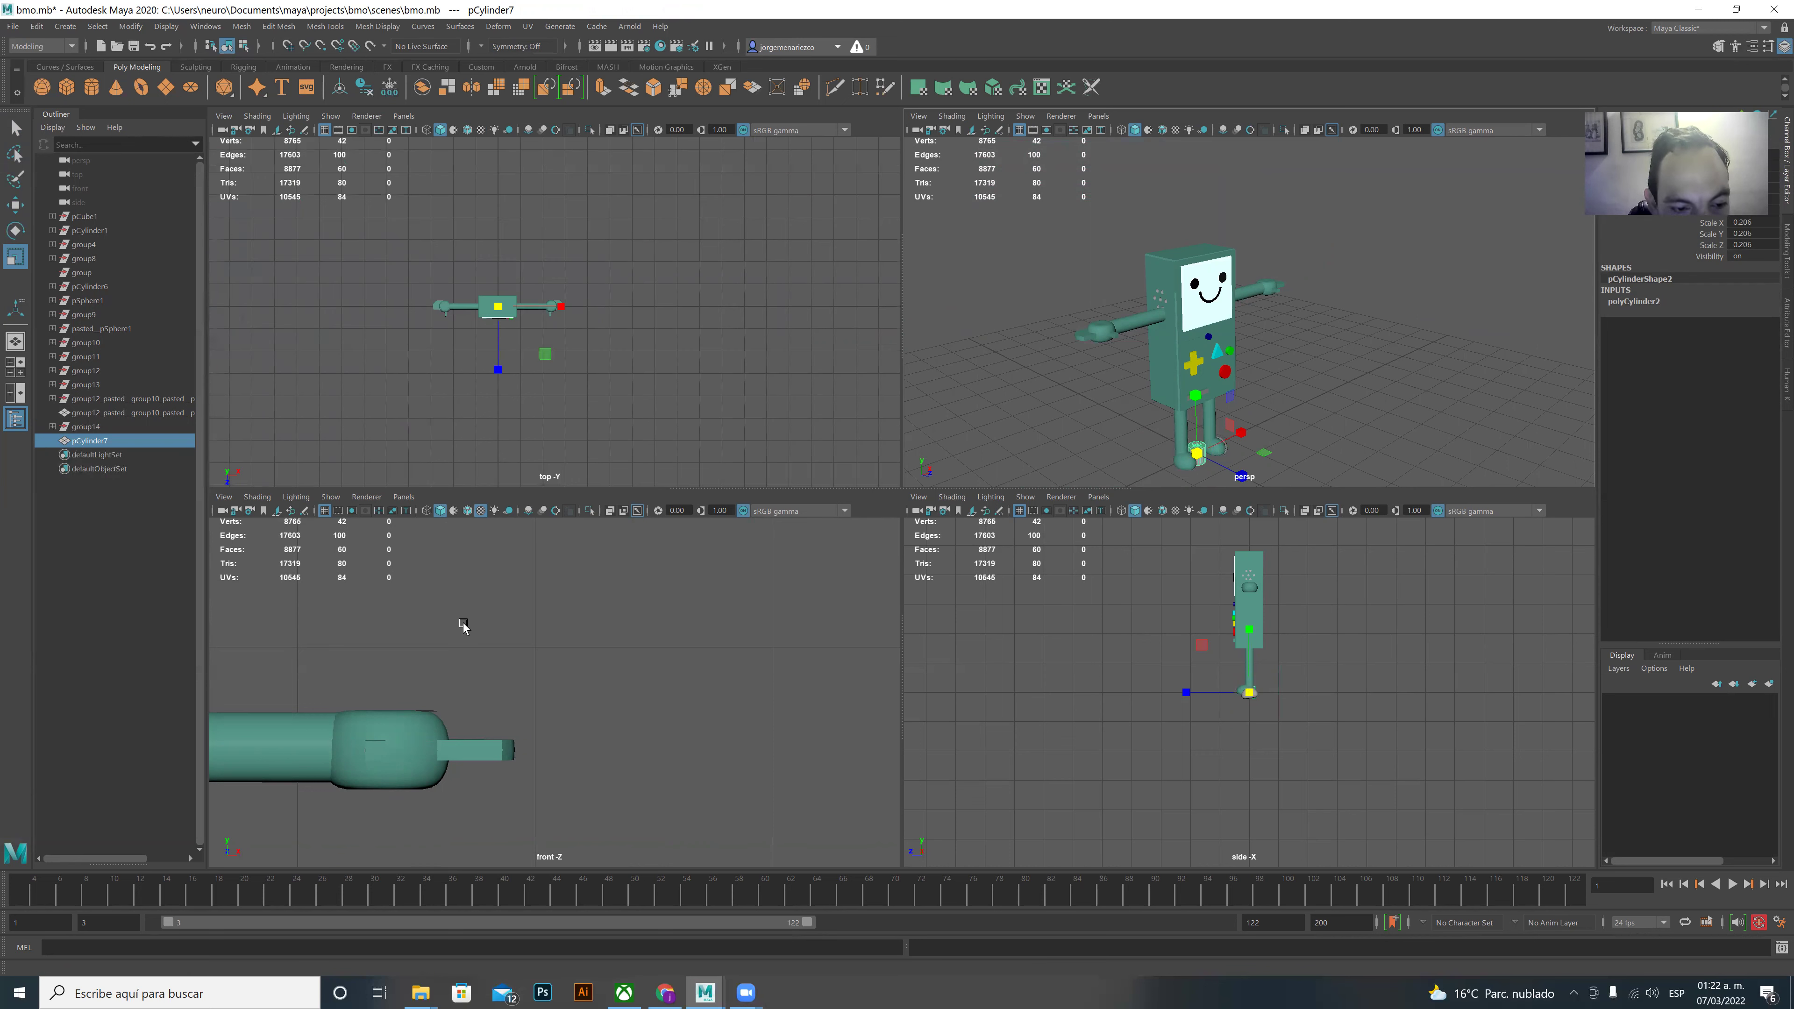
scroll(463, 627, down, 5)
click(15, 231)
mouse_move(545, 735)
mouse_down()
mouse_move(437, 676)
mouse_move(404, 680)
mouse_move(432, 691)
mouse_up()
scroll(432, 692, up, 3)
scroll(432, 692, up, 3)
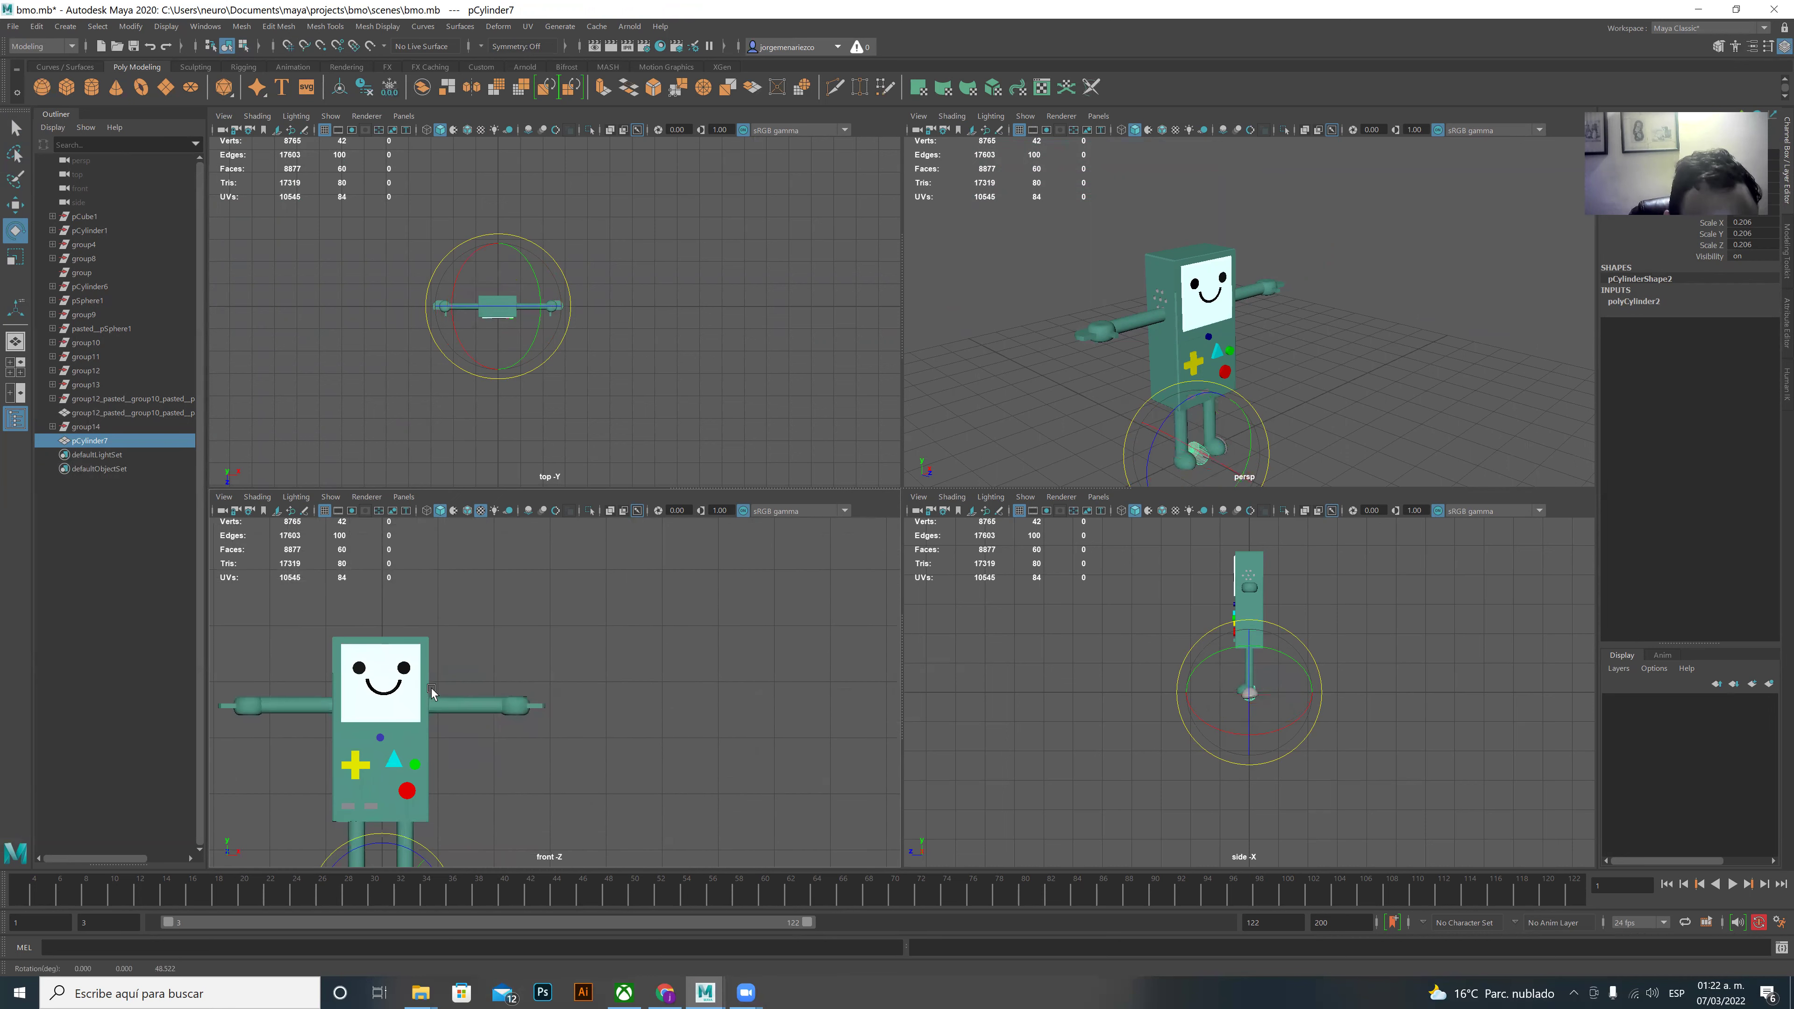
scroll(432, 696, down, 3)
scroll(433, 710, down, 2)
- Frame BMO's feet in the front view and shrink the cylinder to about 0.051 scale
scroll(434, 712, up, 1)
scroll(441, 699, up, 2)
scroll(466, 696, up, 2)
scroll(468, 699, up, 3)
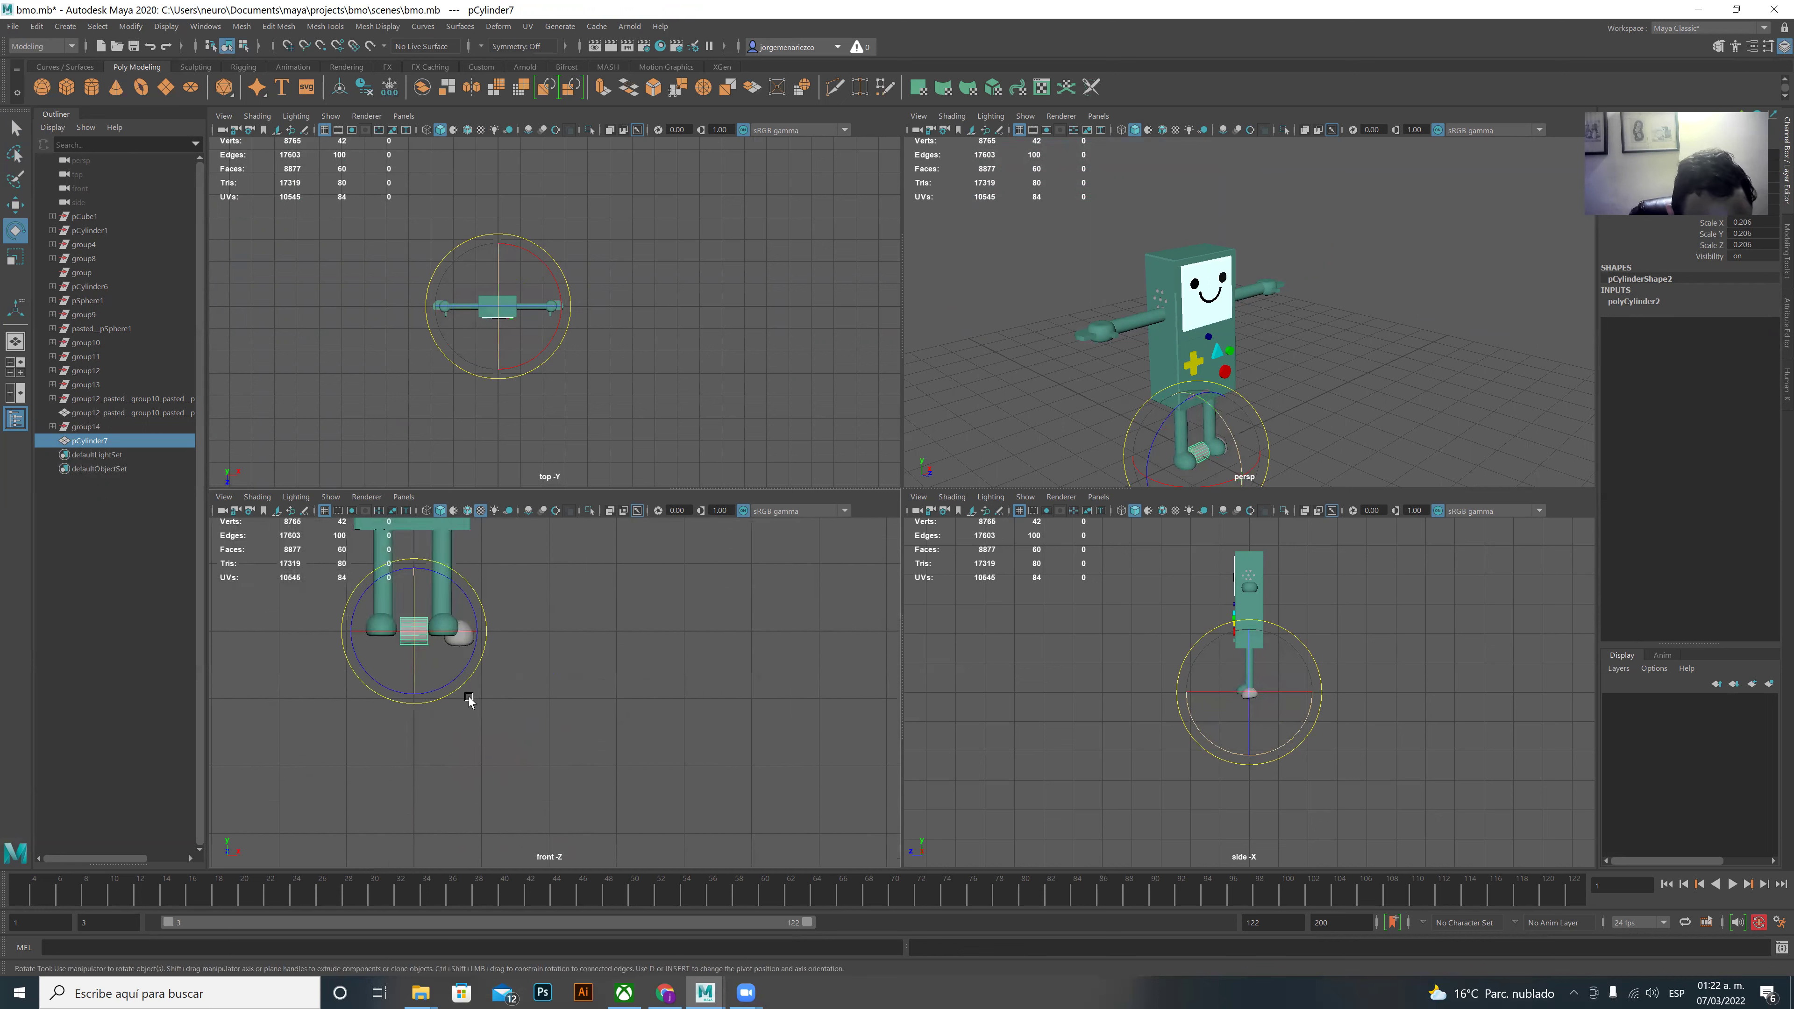
scroll(468, 699, up, 2)
alt+middle_drag(612, 724, 909, 848)
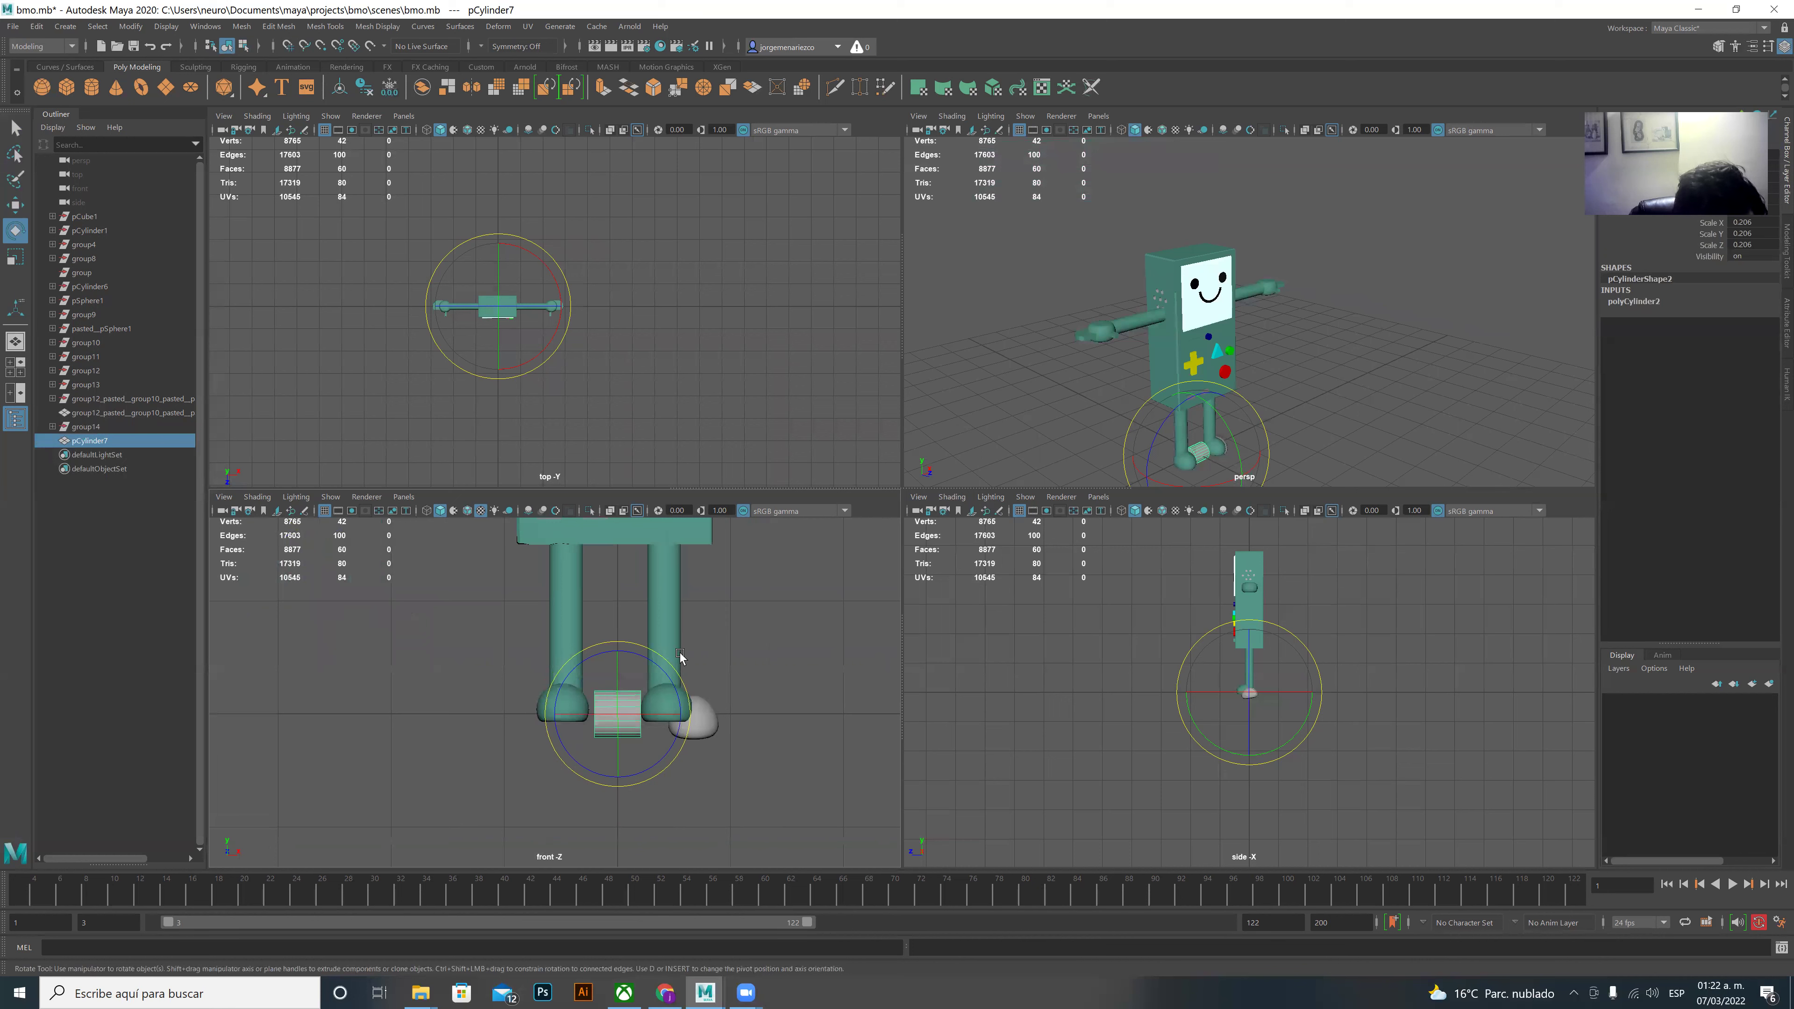
click(15, 256)
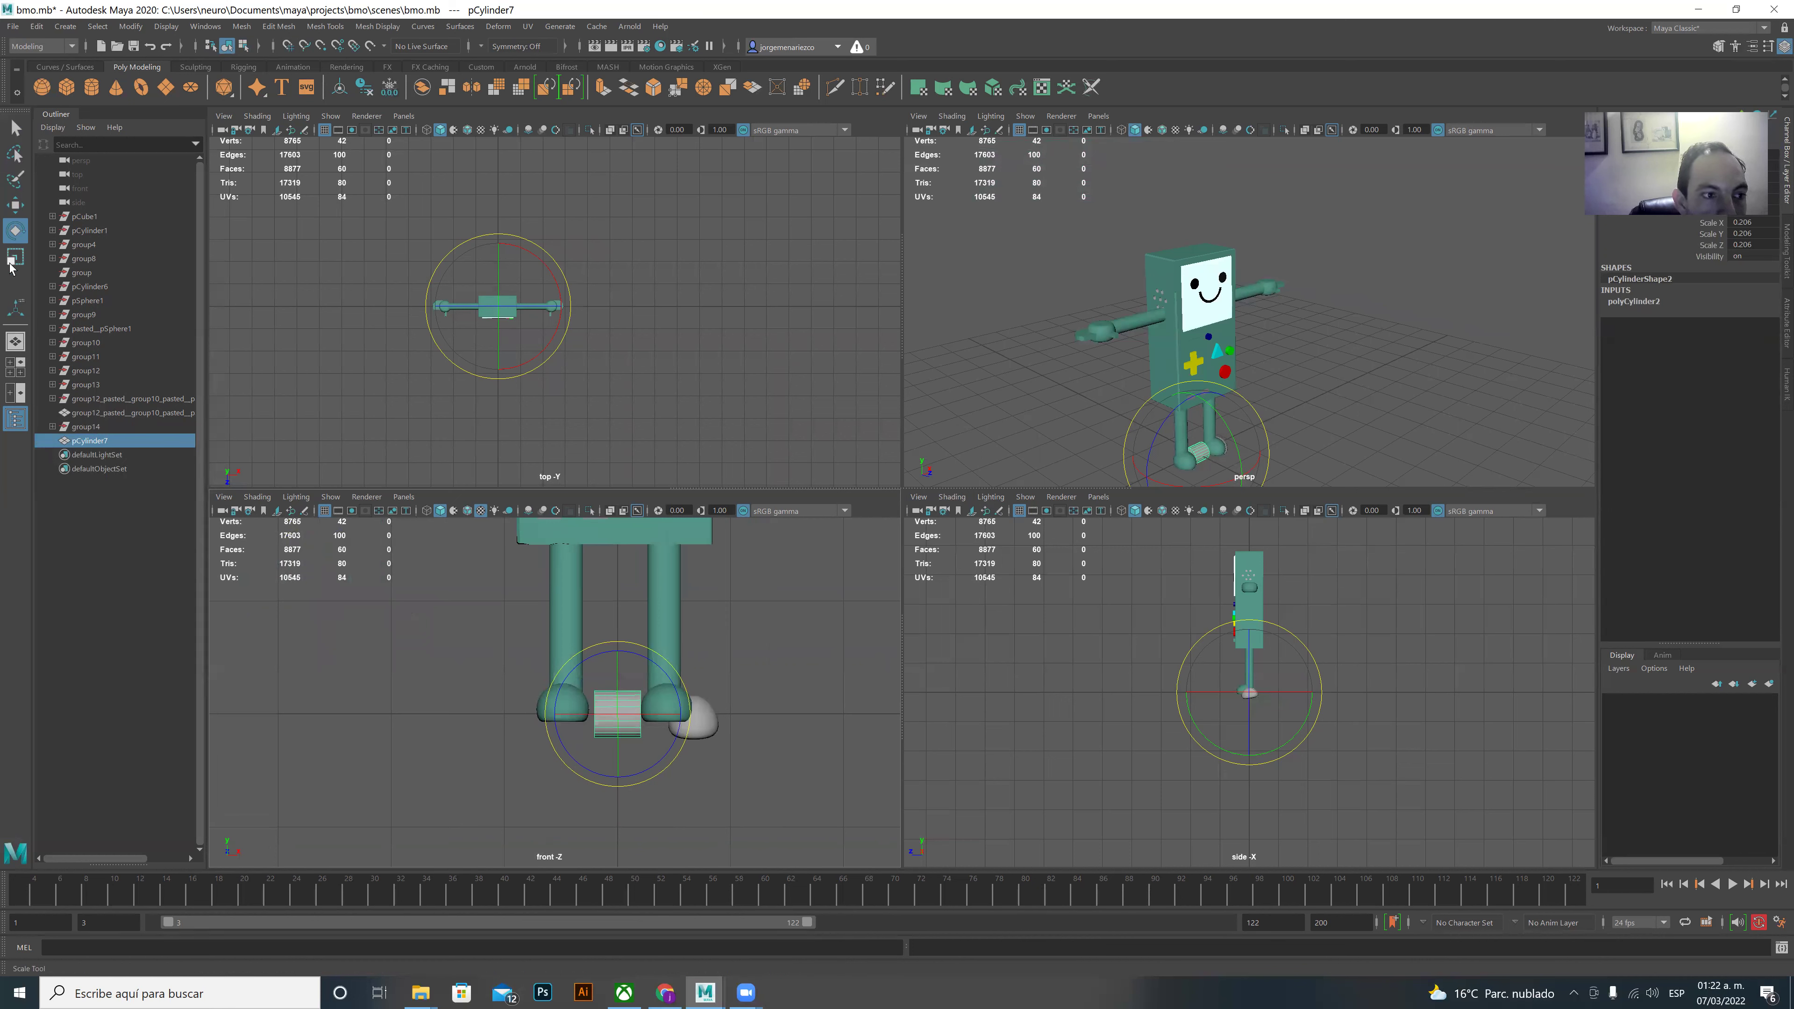
drag(622, 717, 578, 691)
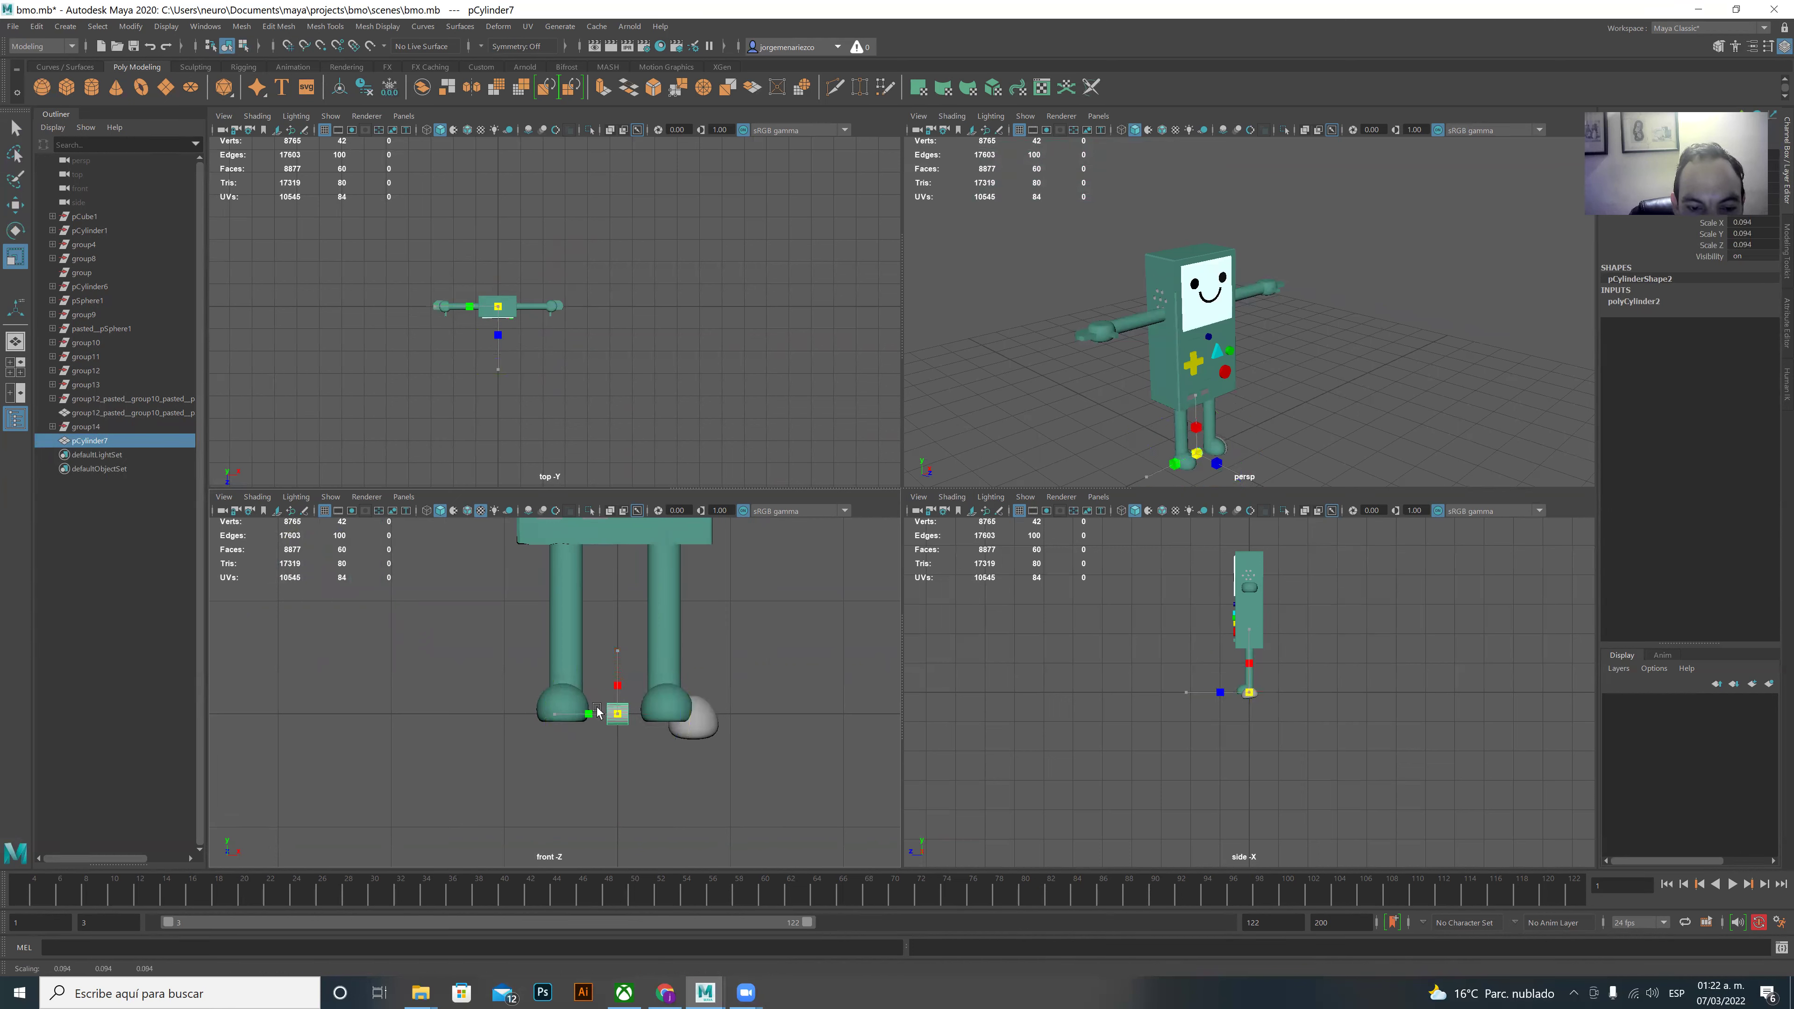
key(q)
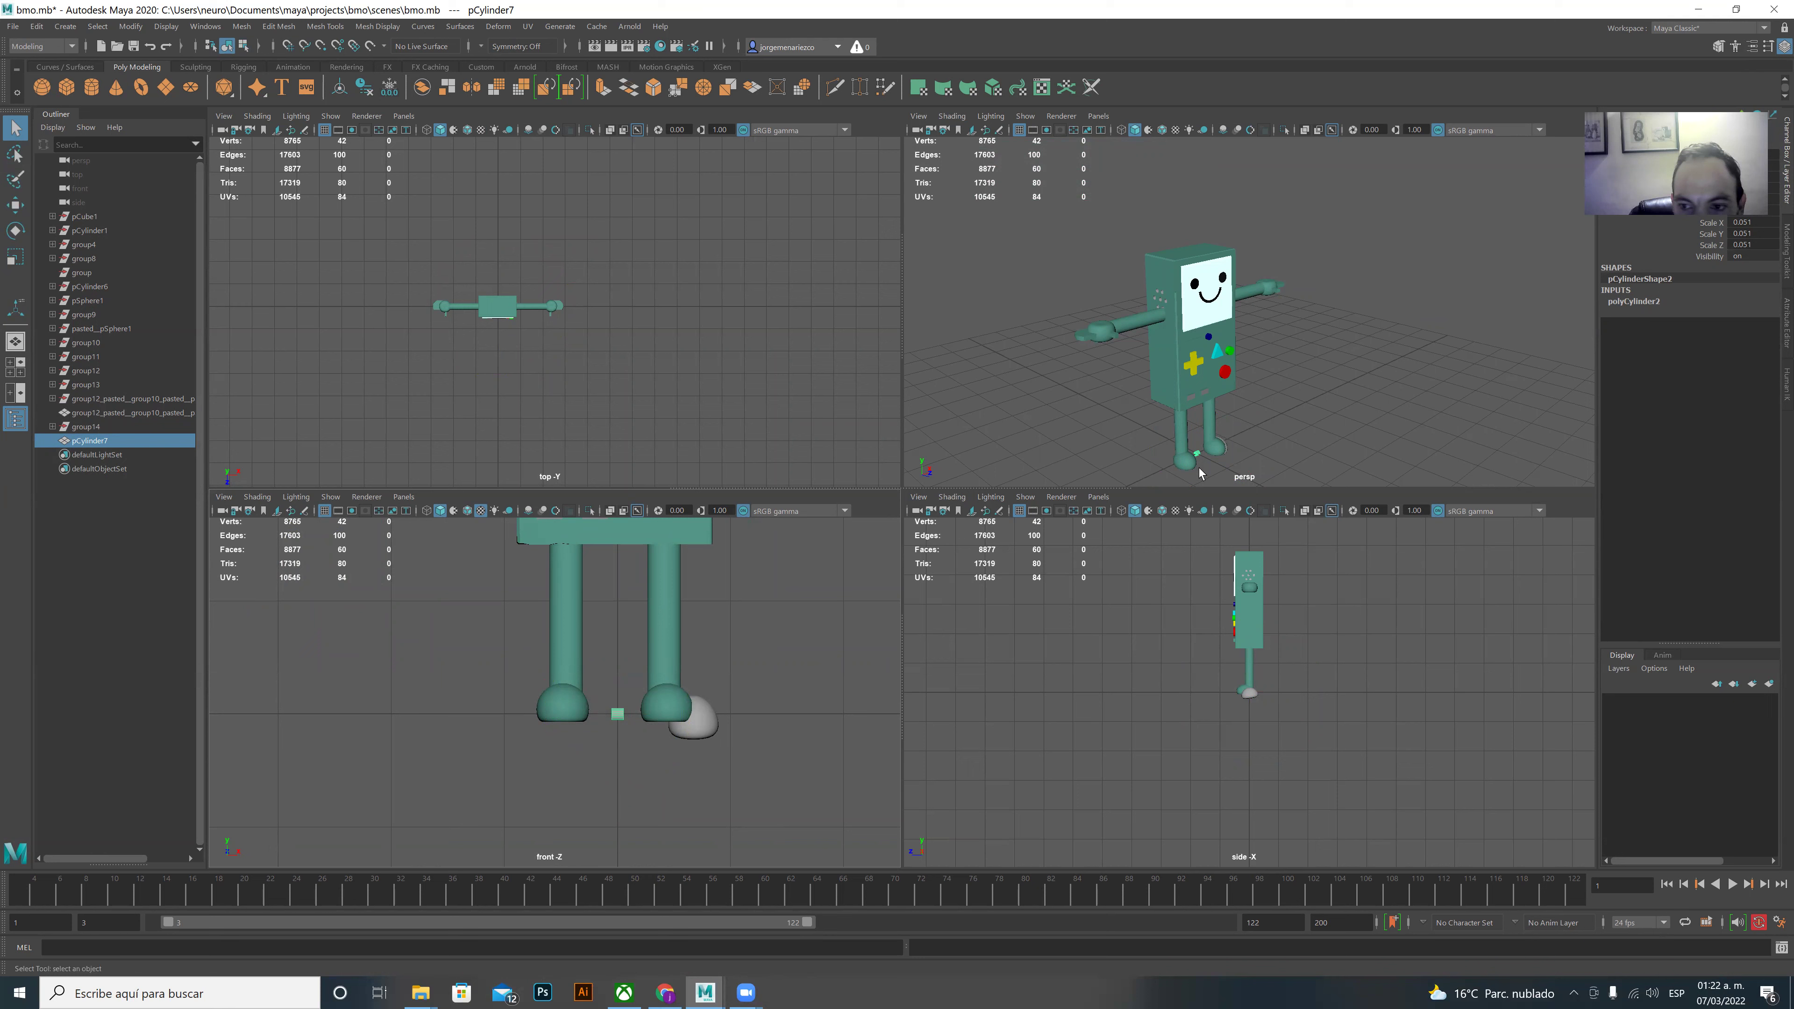
scroll(1199, 472, down, 2)
- Move the small cylinder left and up until it rests against BMO's lower body side
key(w)
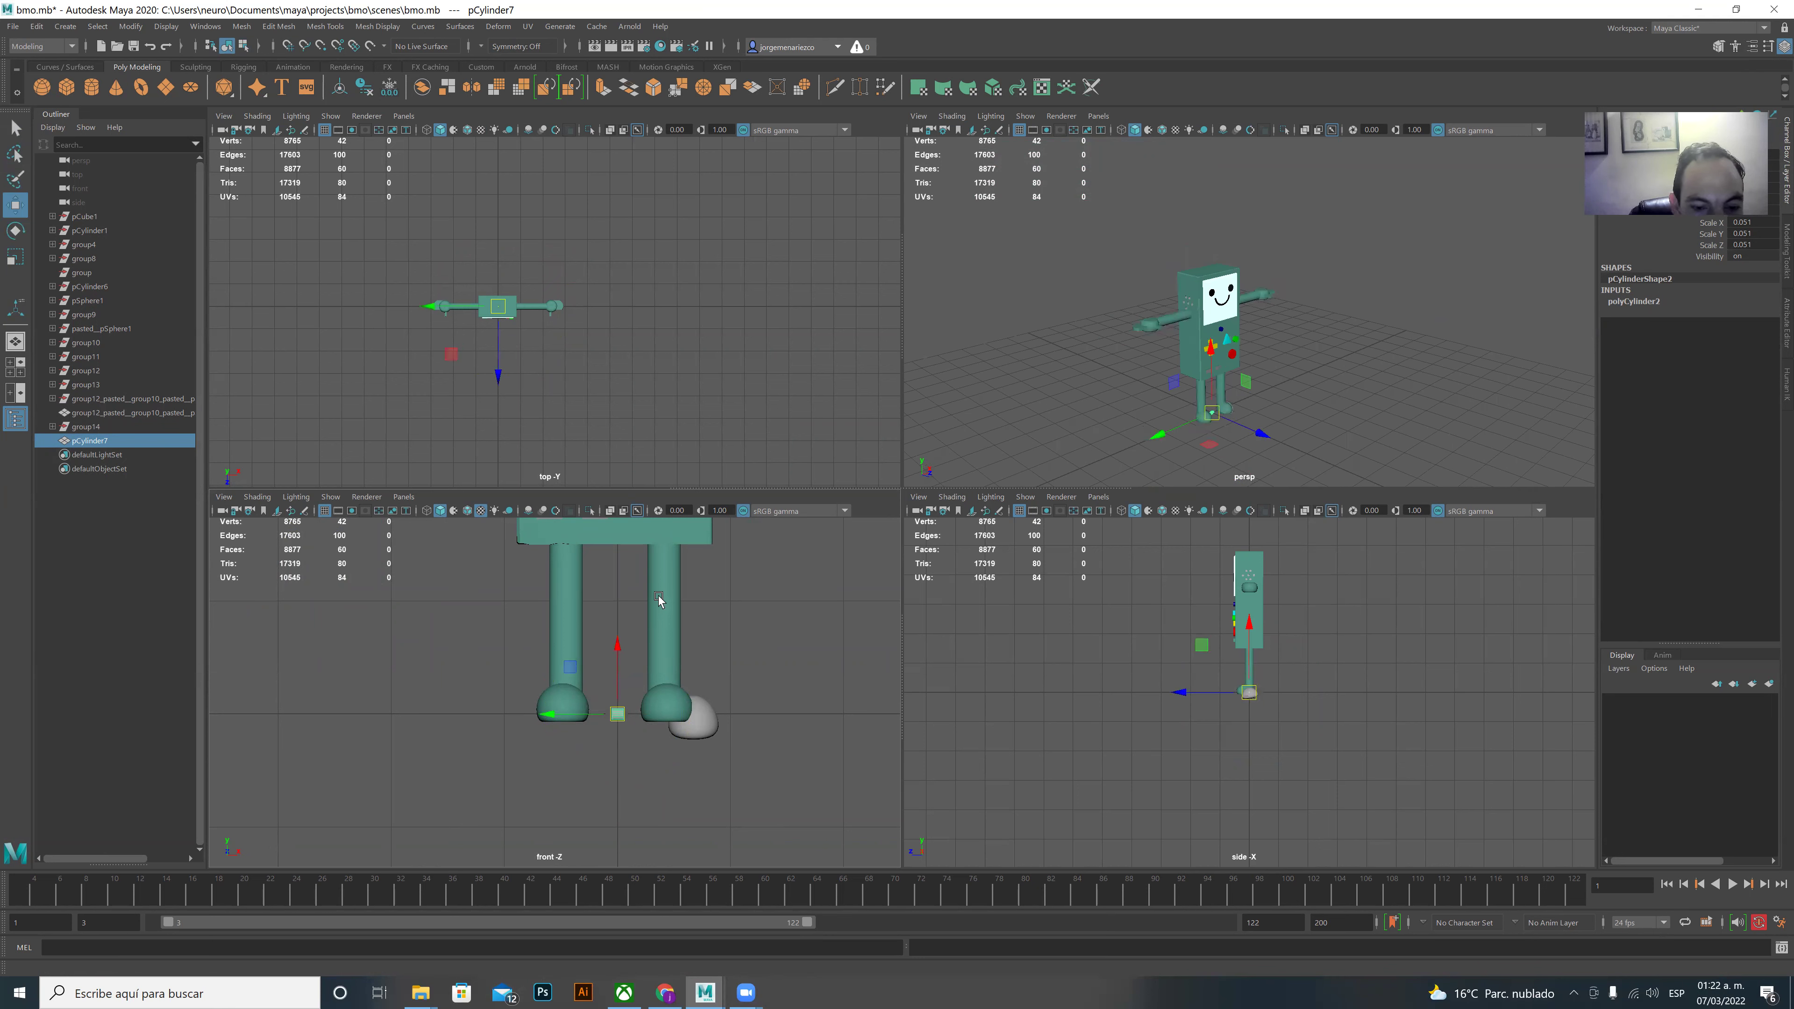
drag(551, 713, 335, 714)
drag(396, 649, 396, 523)
scroll(555, 581, up, 3)
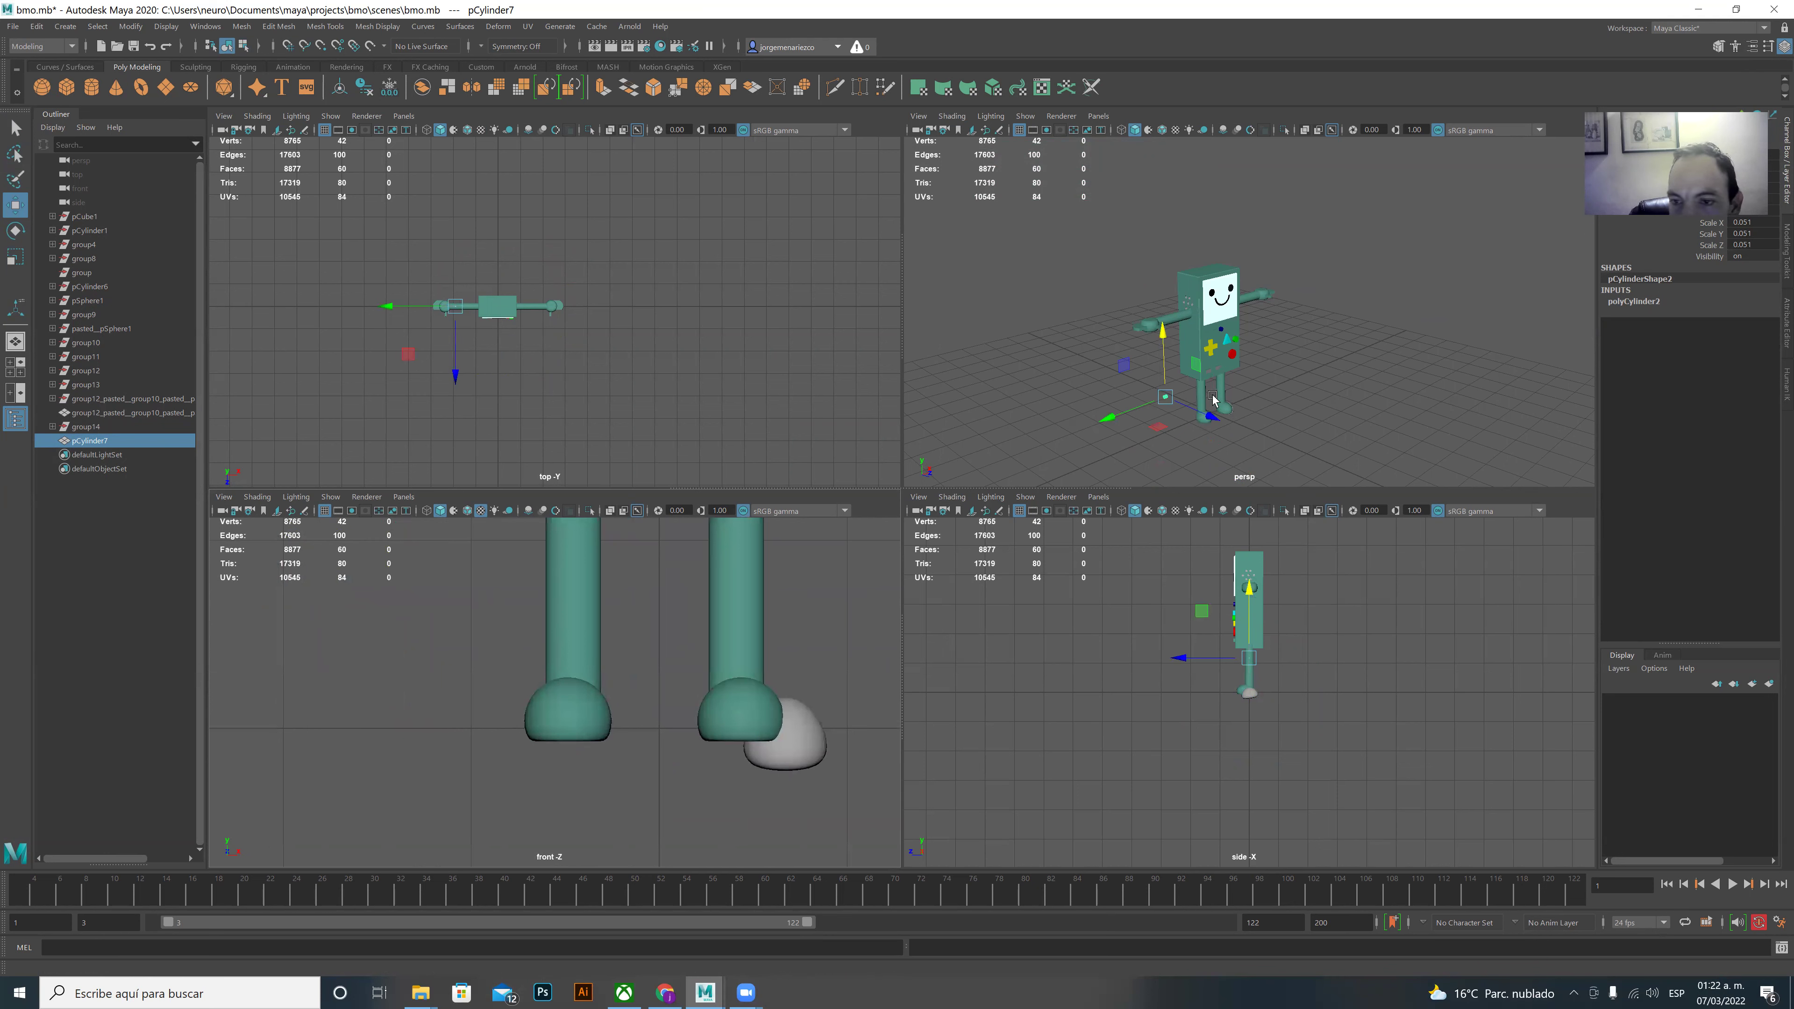
scroll(1213, 400, up, 3)
drag(1059, 400, 1054, 379)
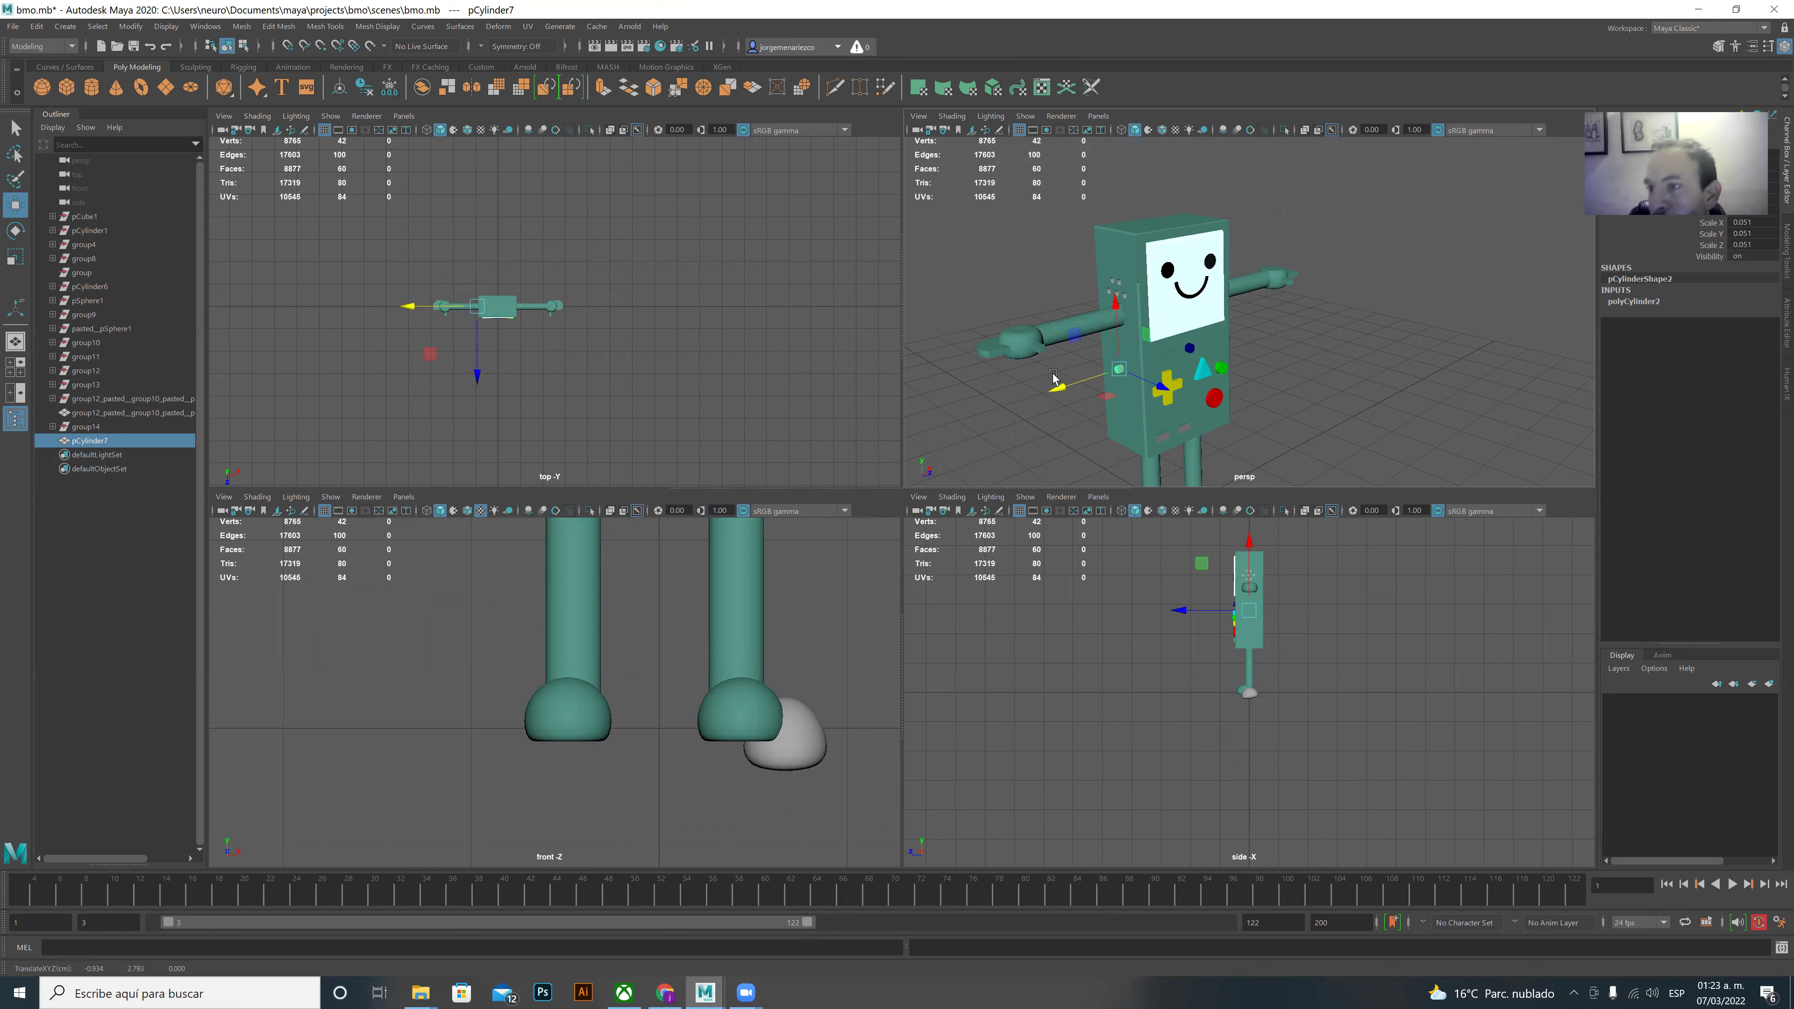
- Select BMO's body, then add the small cylinder to the selection
scroll(1034, 389, up, 5)
scroll(1019, 400, down, 4)
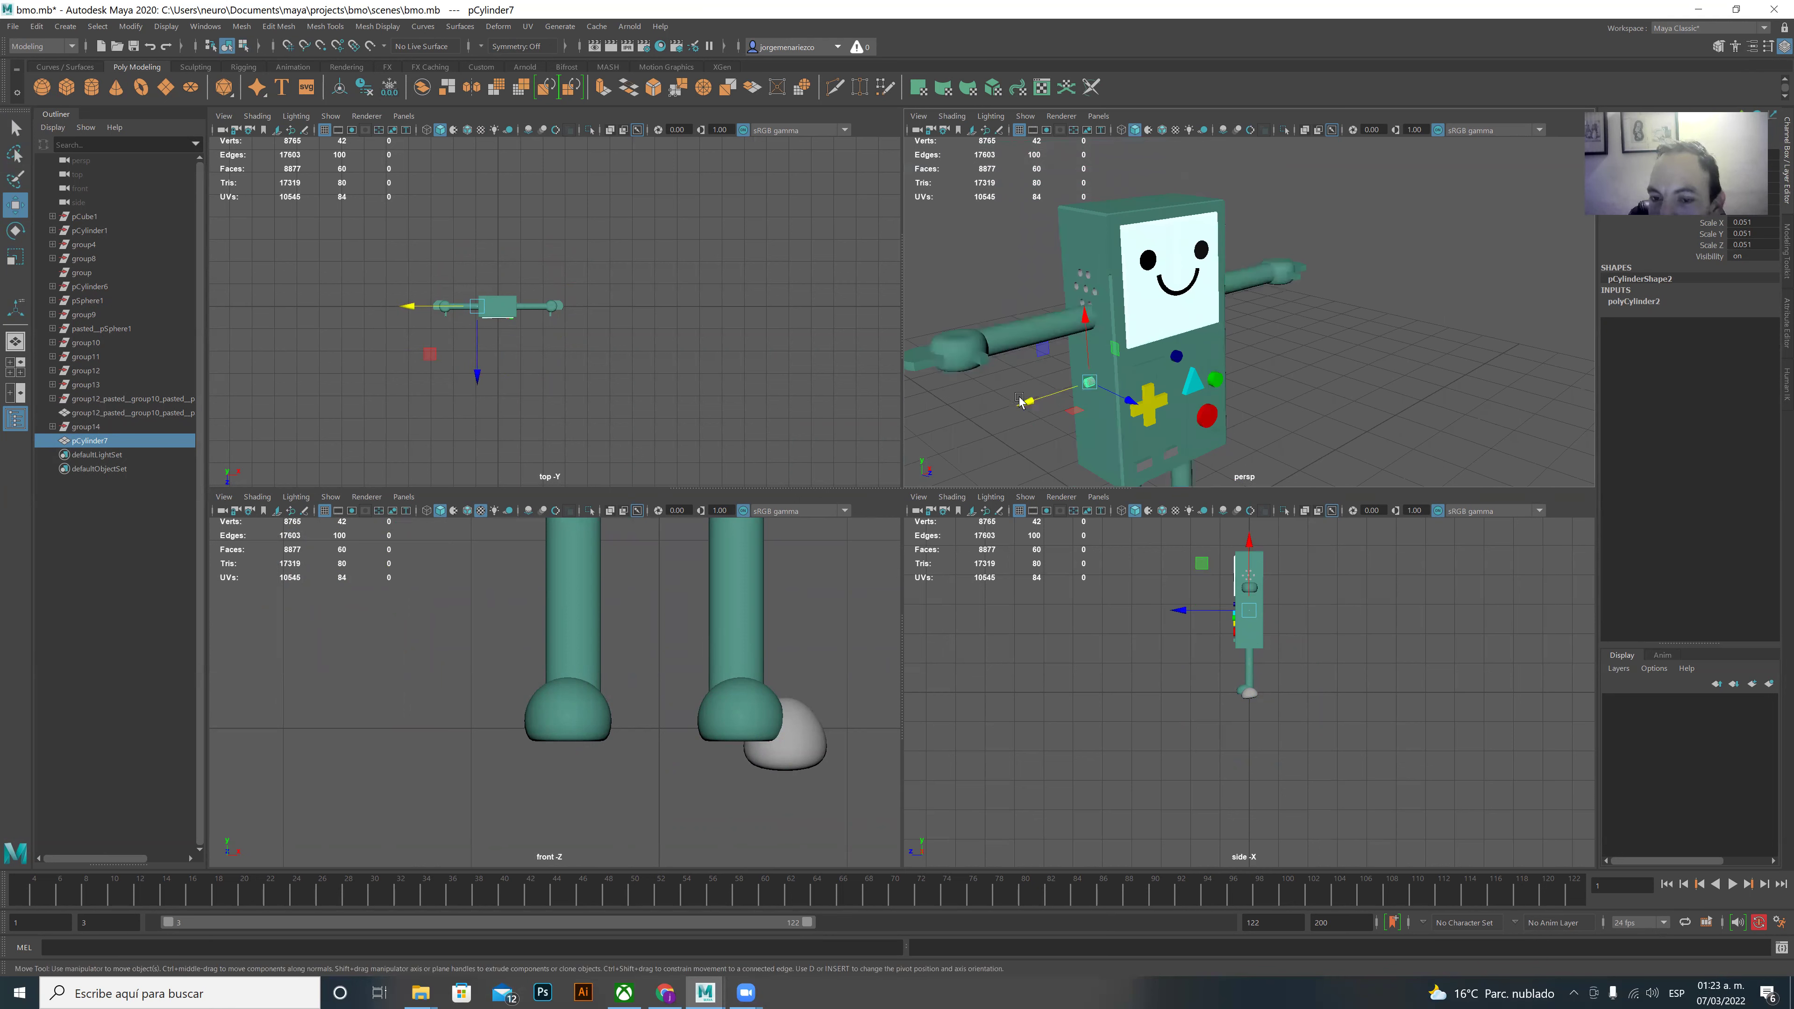
scroll(1119, 368, up, 3)
scroll(1122, 361, up, 3)
scroll(1123, 359, up, 3)
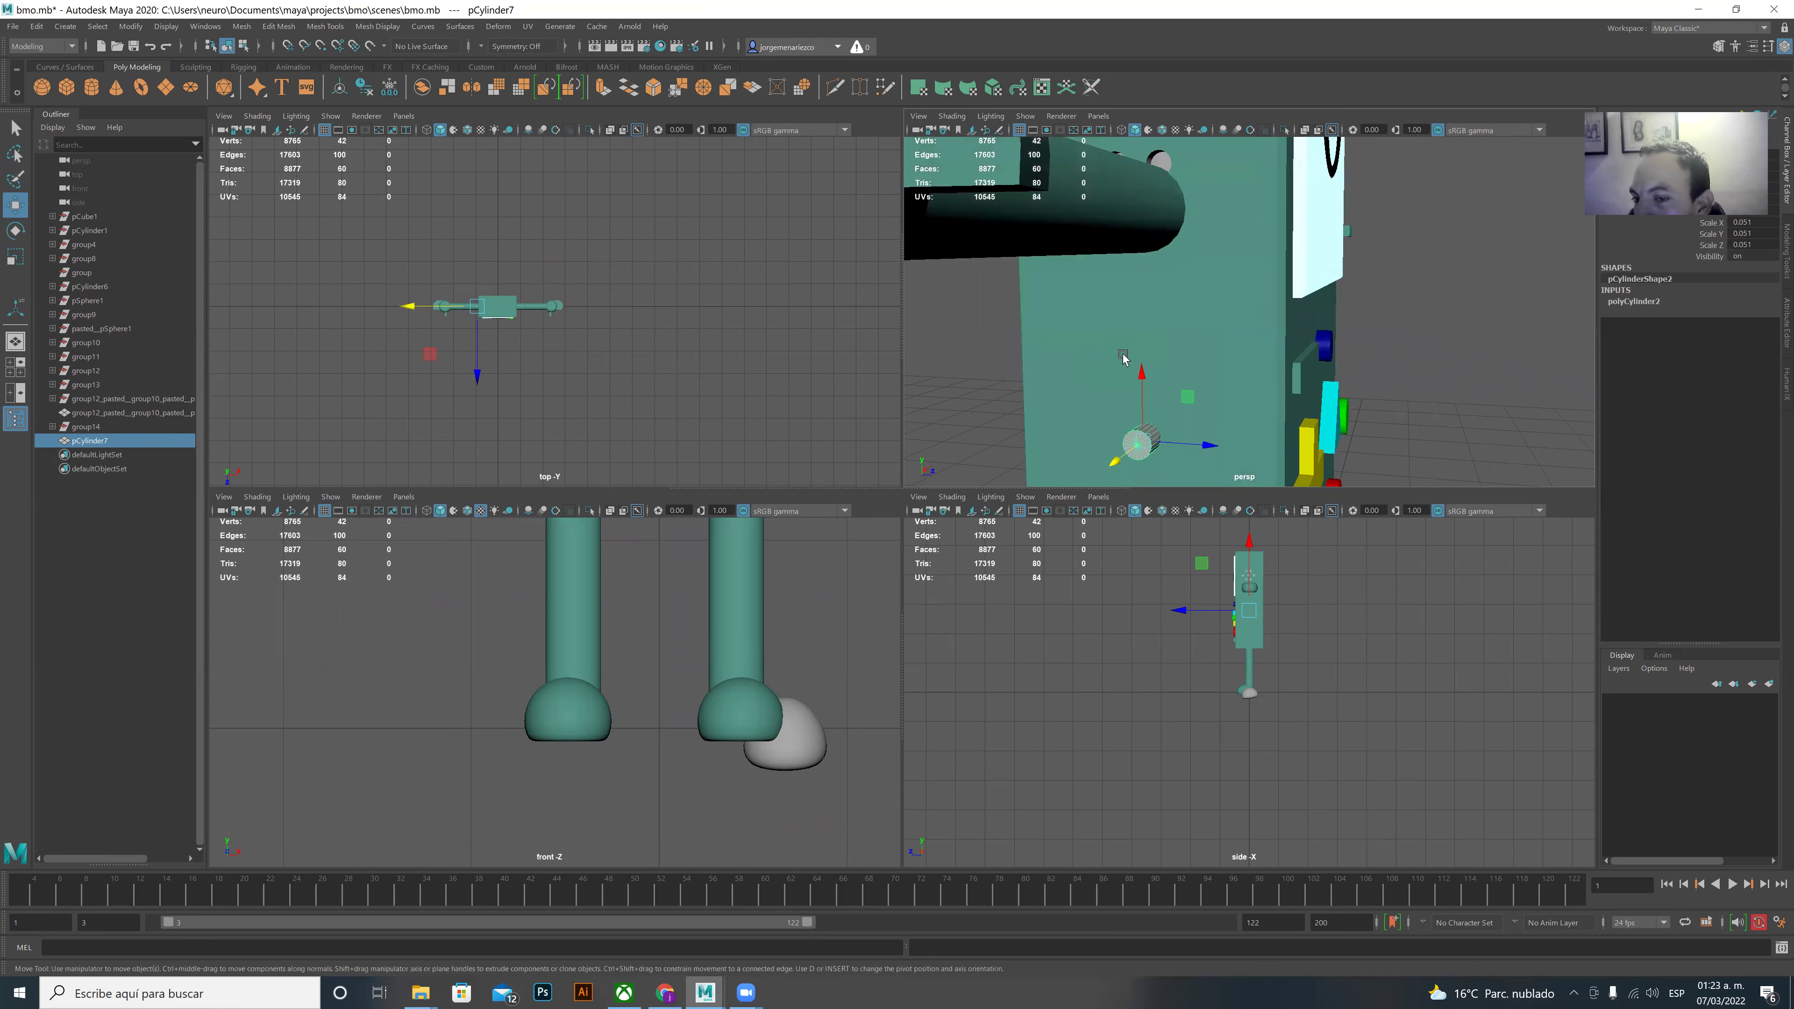
click(1214, 374)
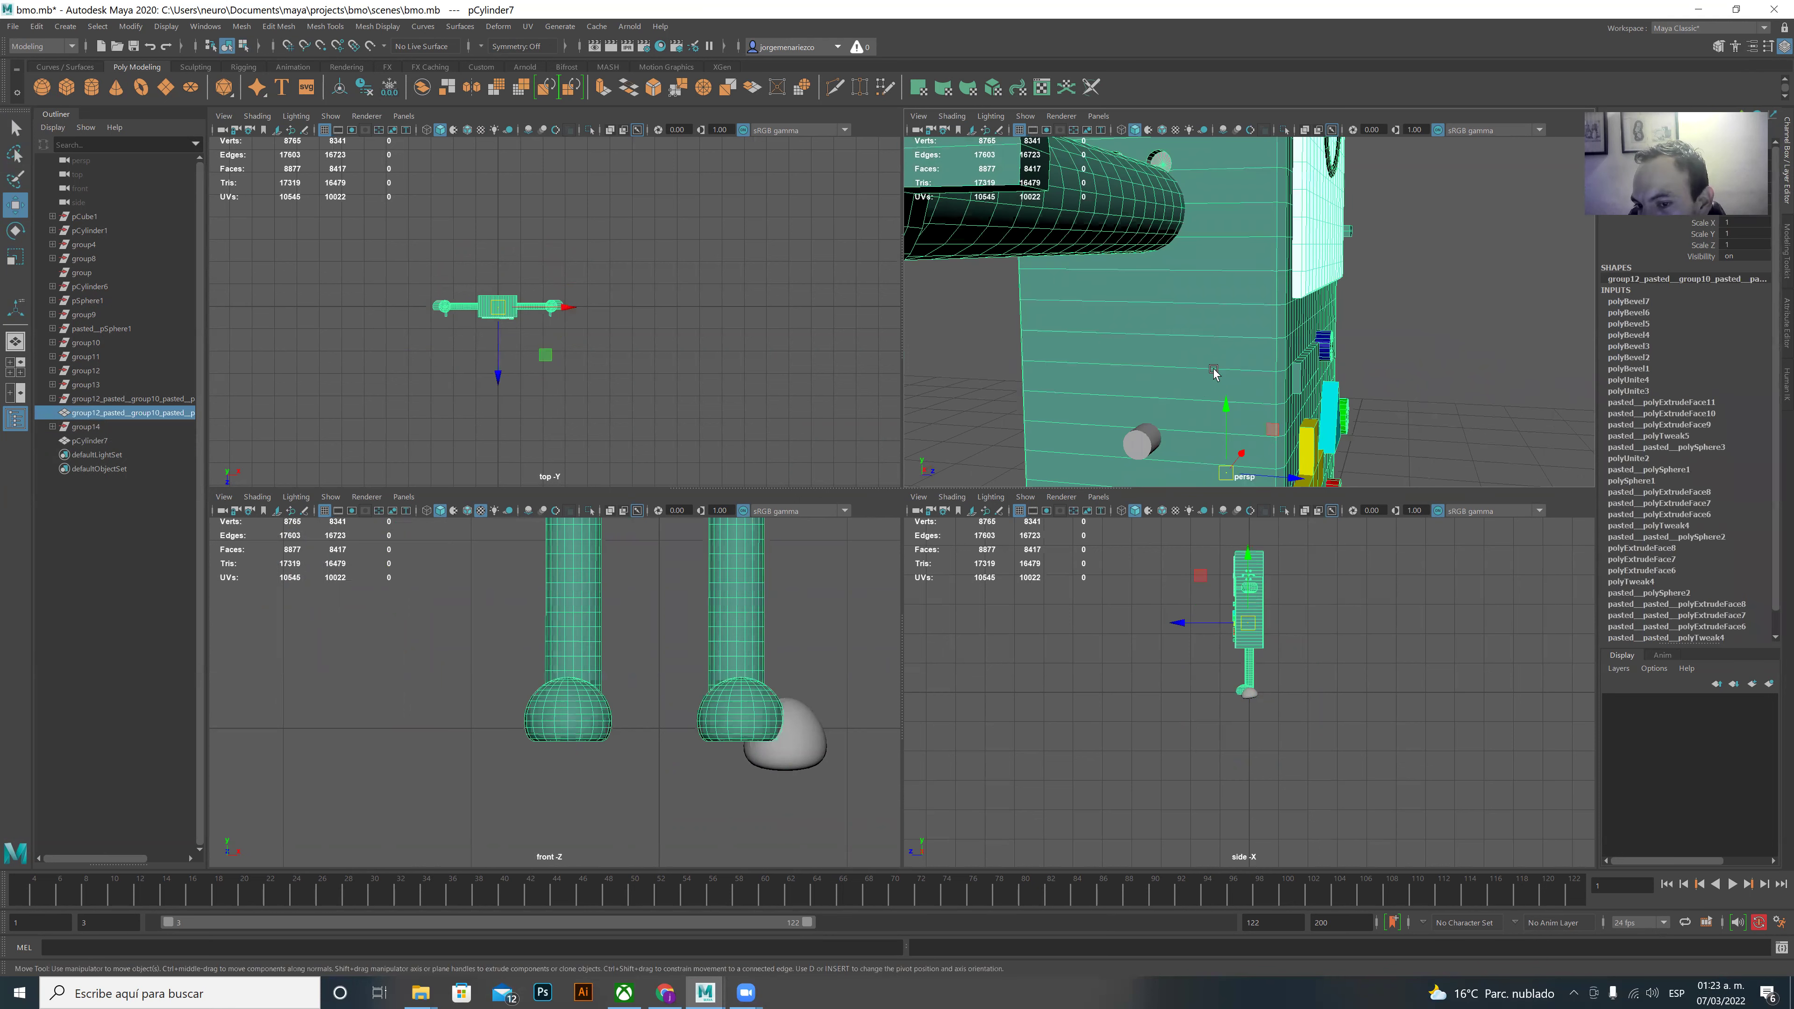
shift+click(1141, 451)
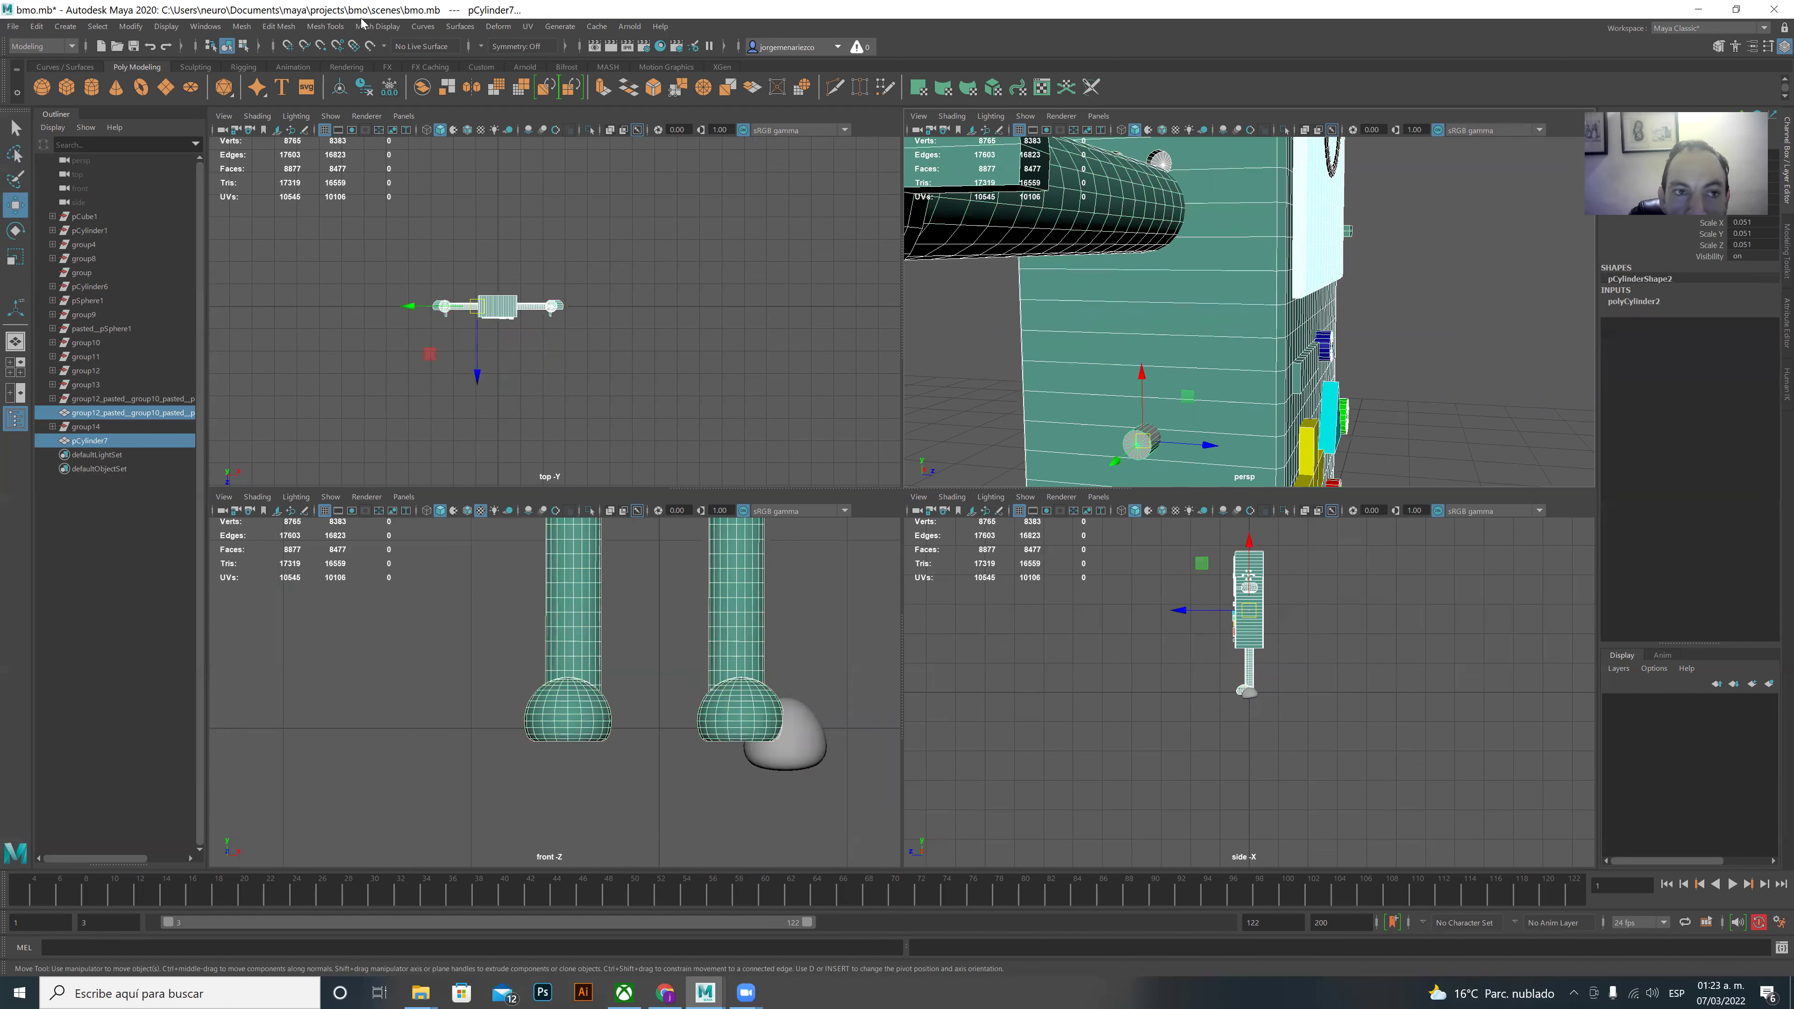
- Apply Mesh > Booleans > Difference to subtract the small cylinder from BMO's body
click(276, 28)
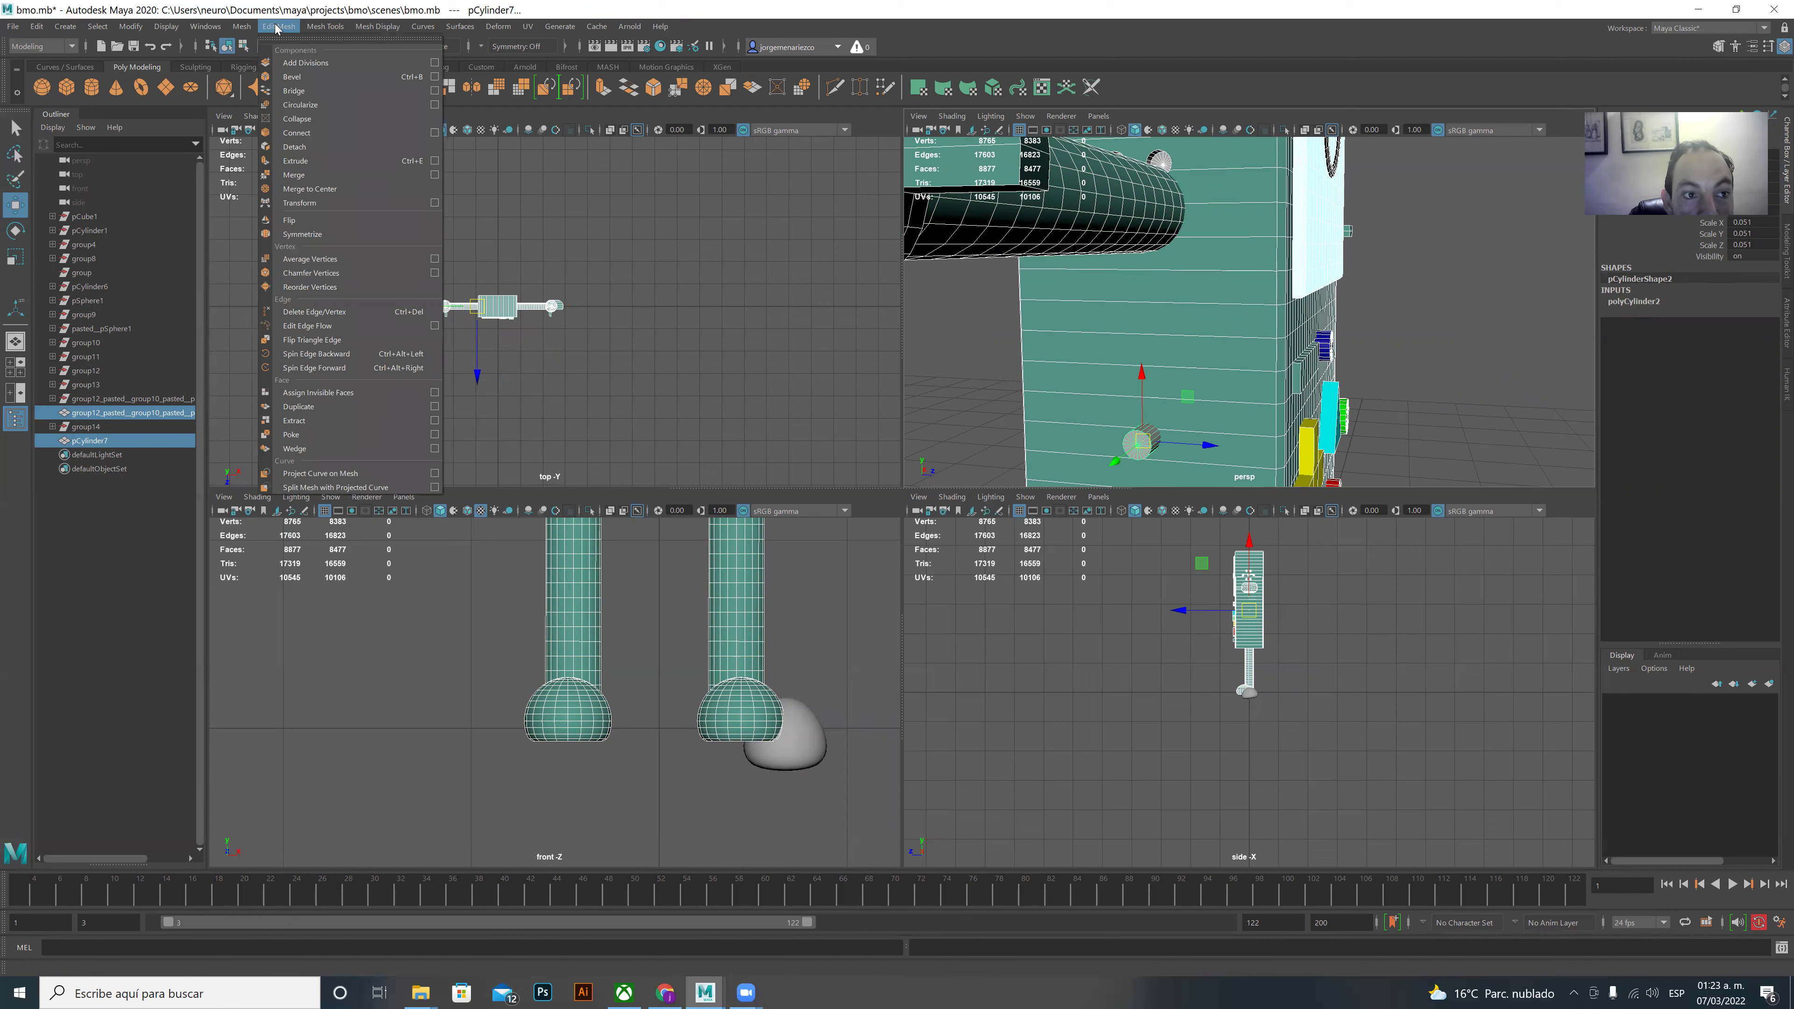
mouse_move(241, 27)
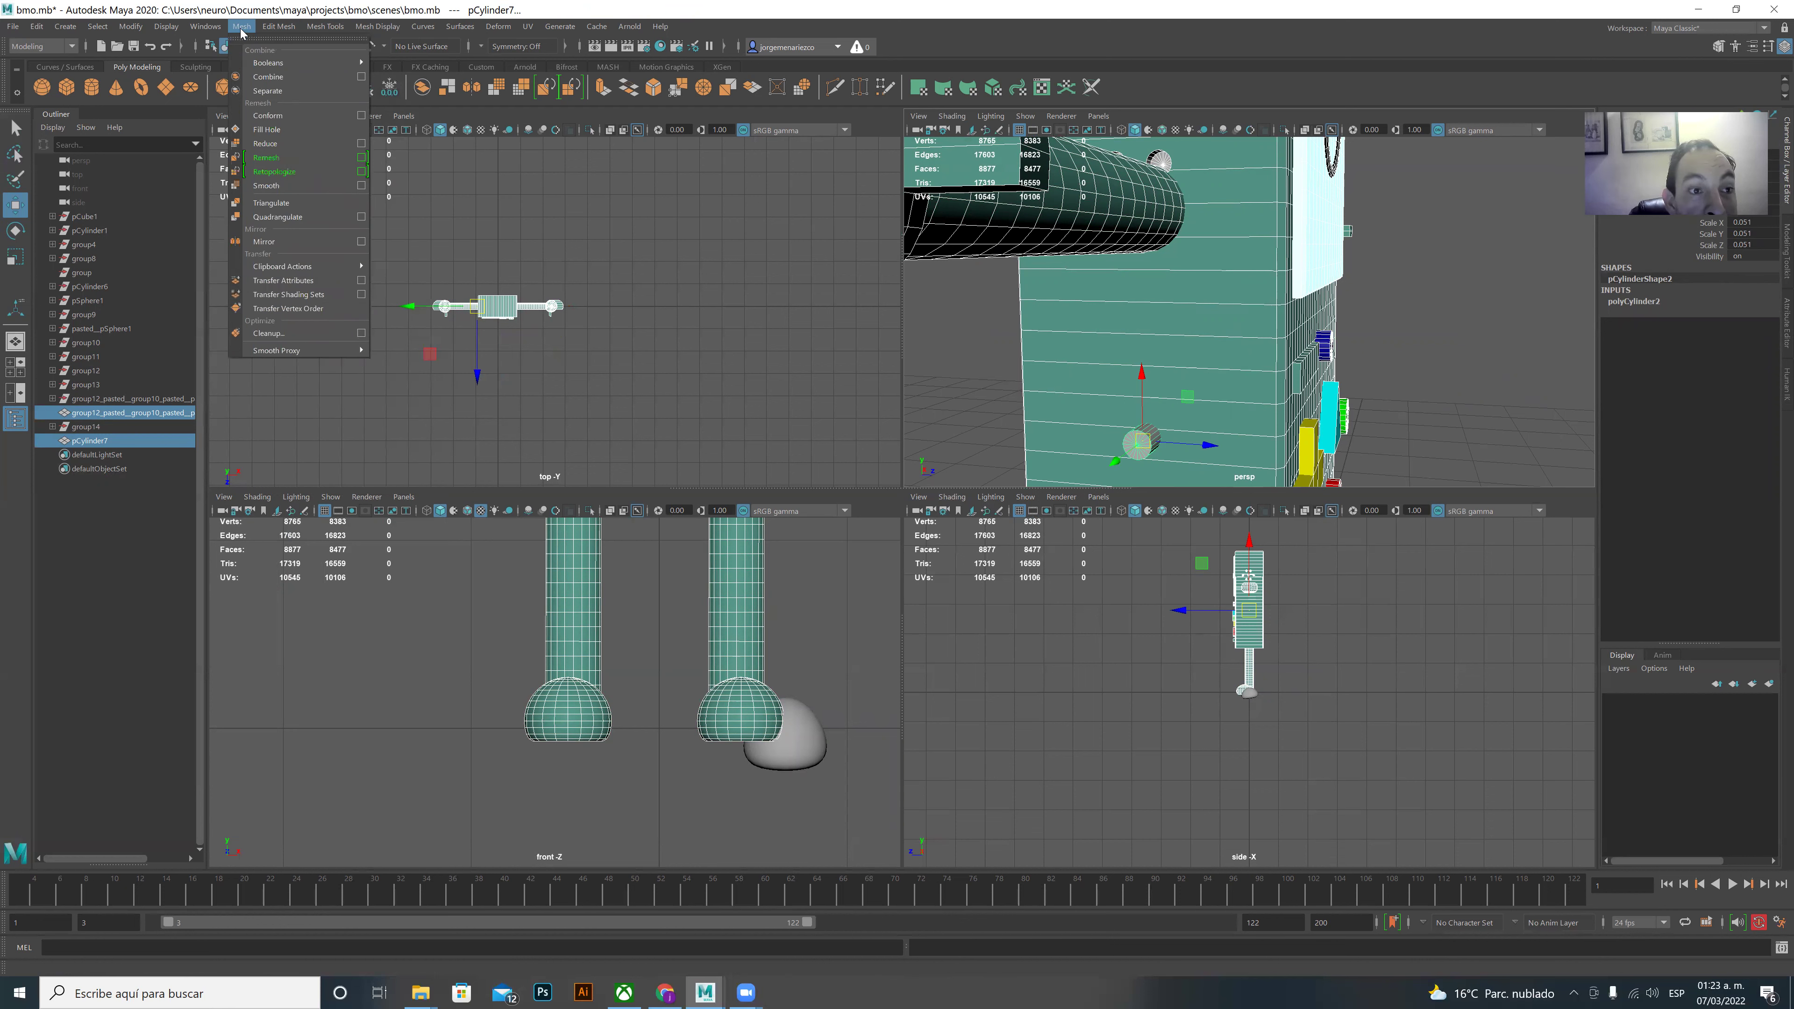
mouse_move(269, 63)
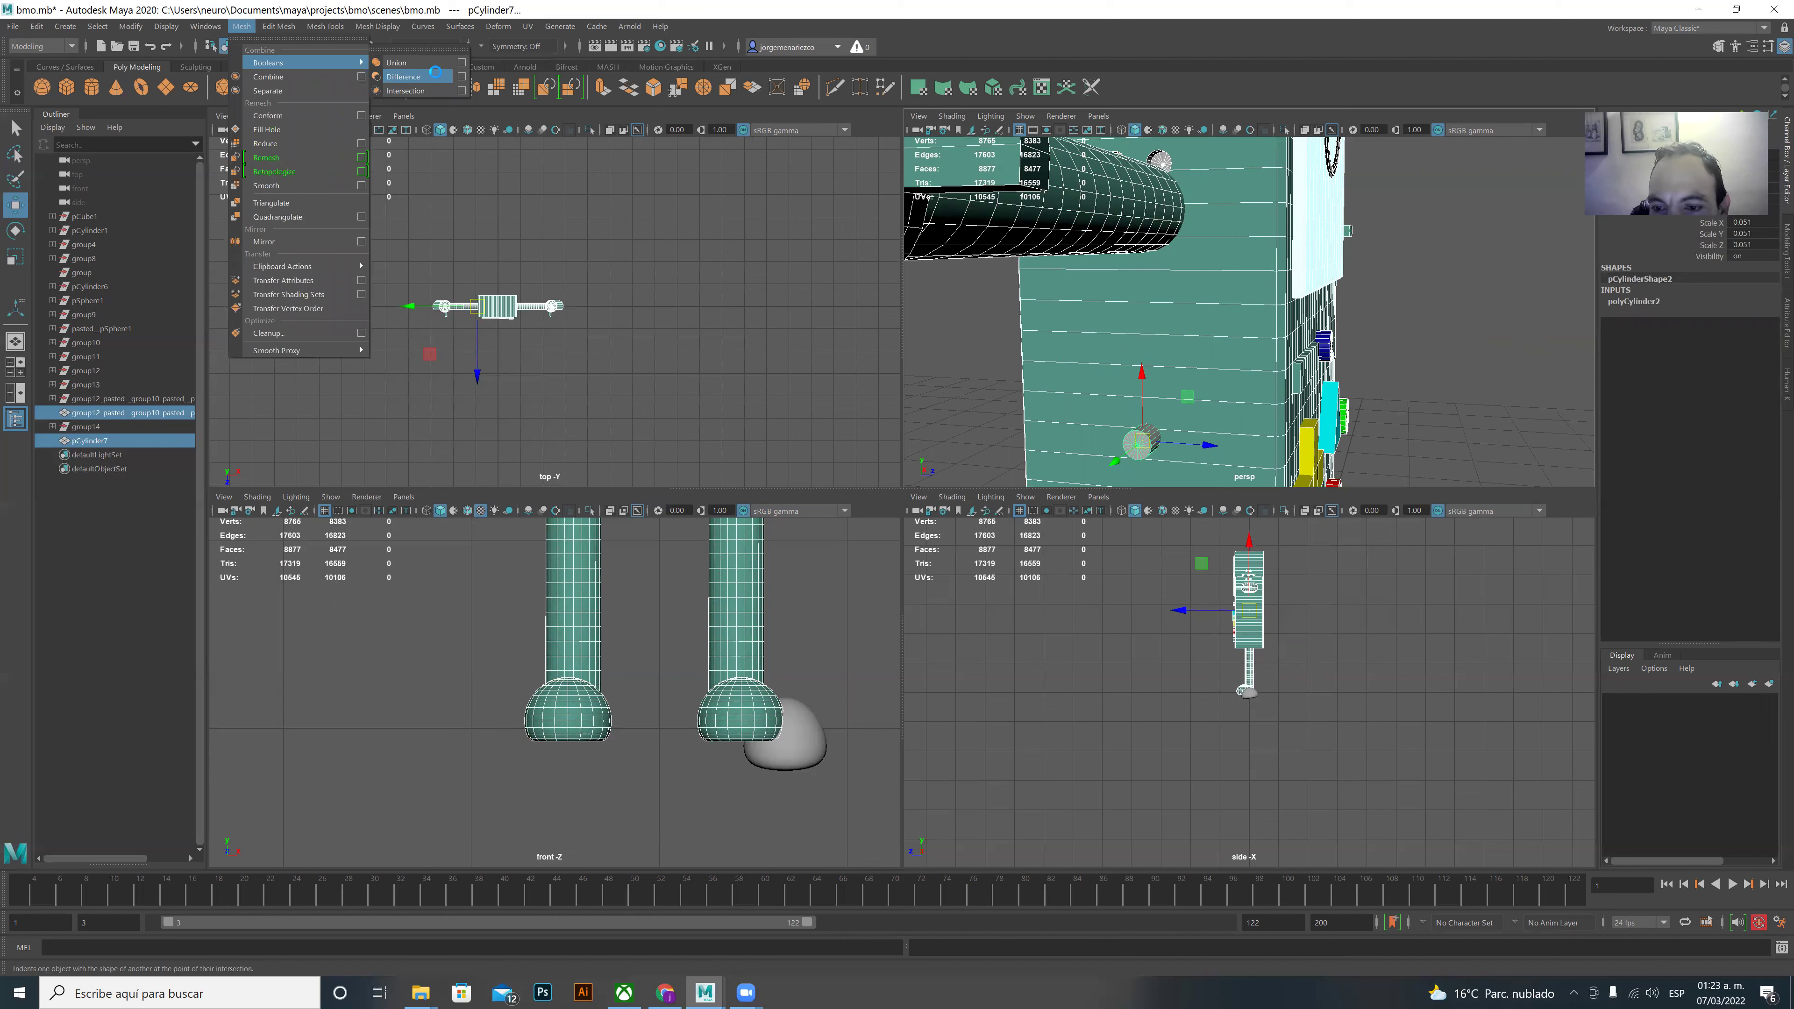
click(435, 75)
- Orbit around to BMO's side and undo to restore the small grey cylinder
scroll(1149, 429, up, 2)
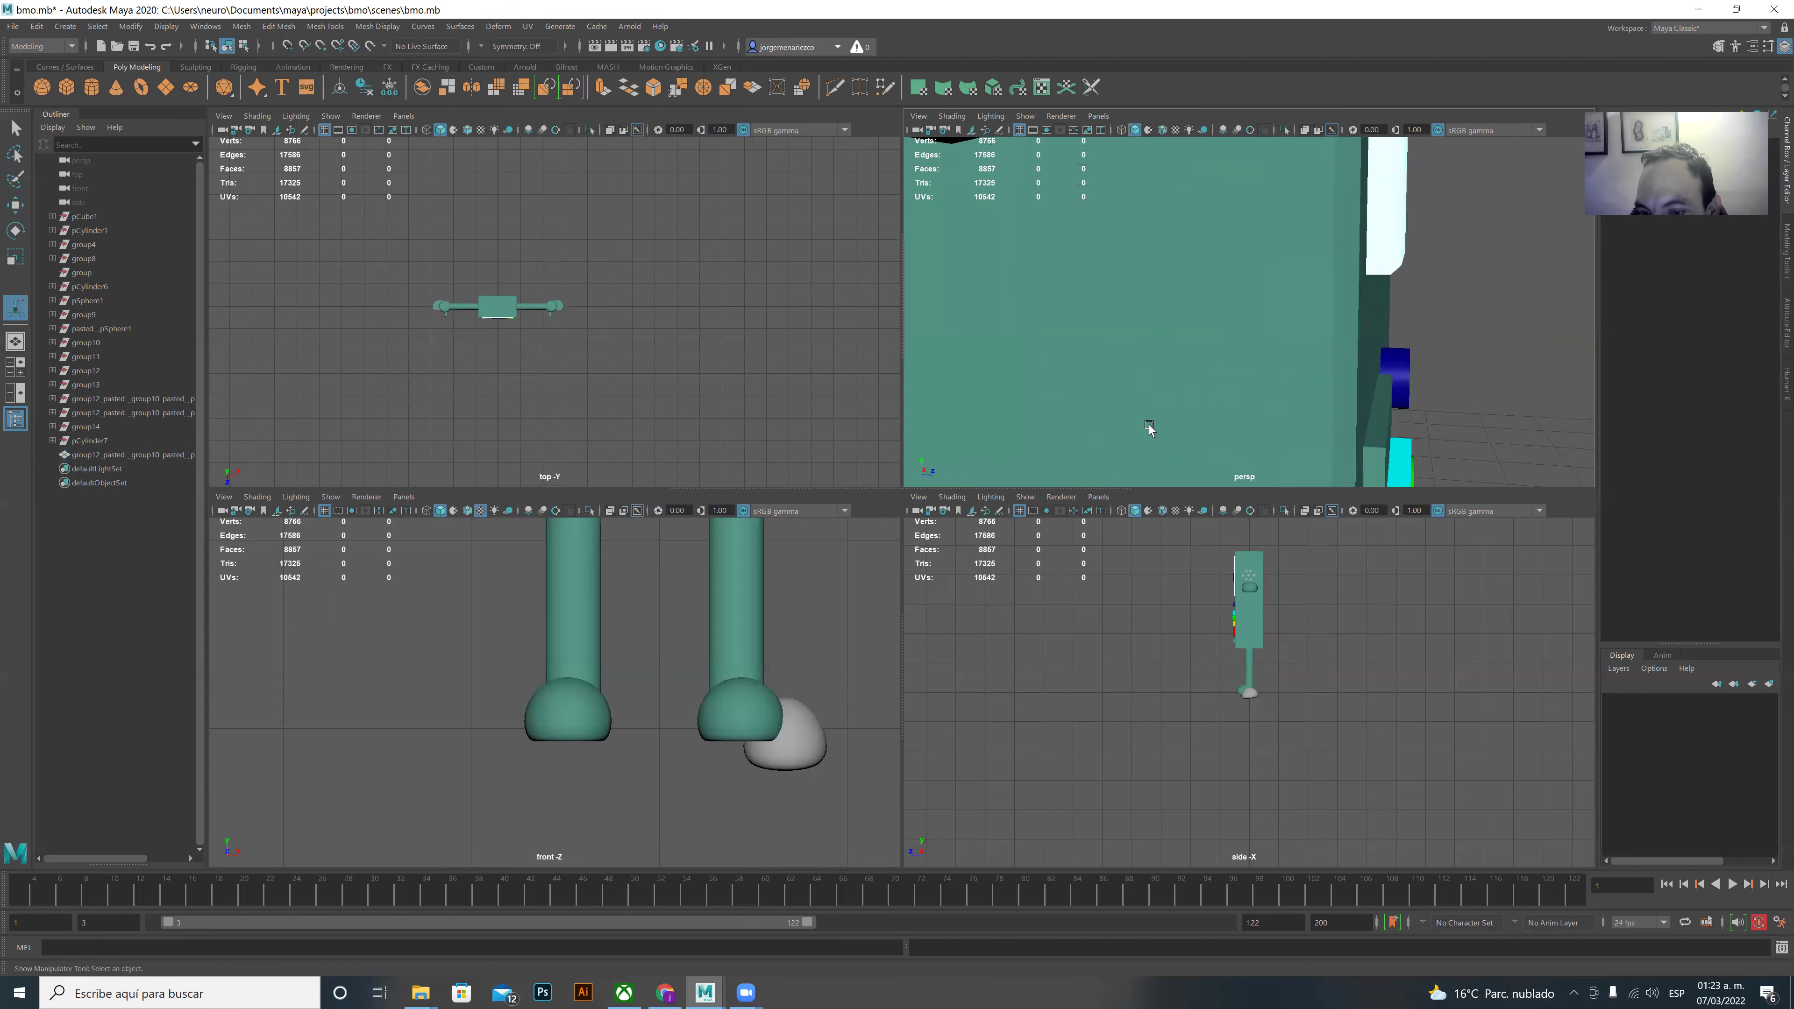
scroll(1158, 431, down, 1)
scroll(1173, 435, down, 2)
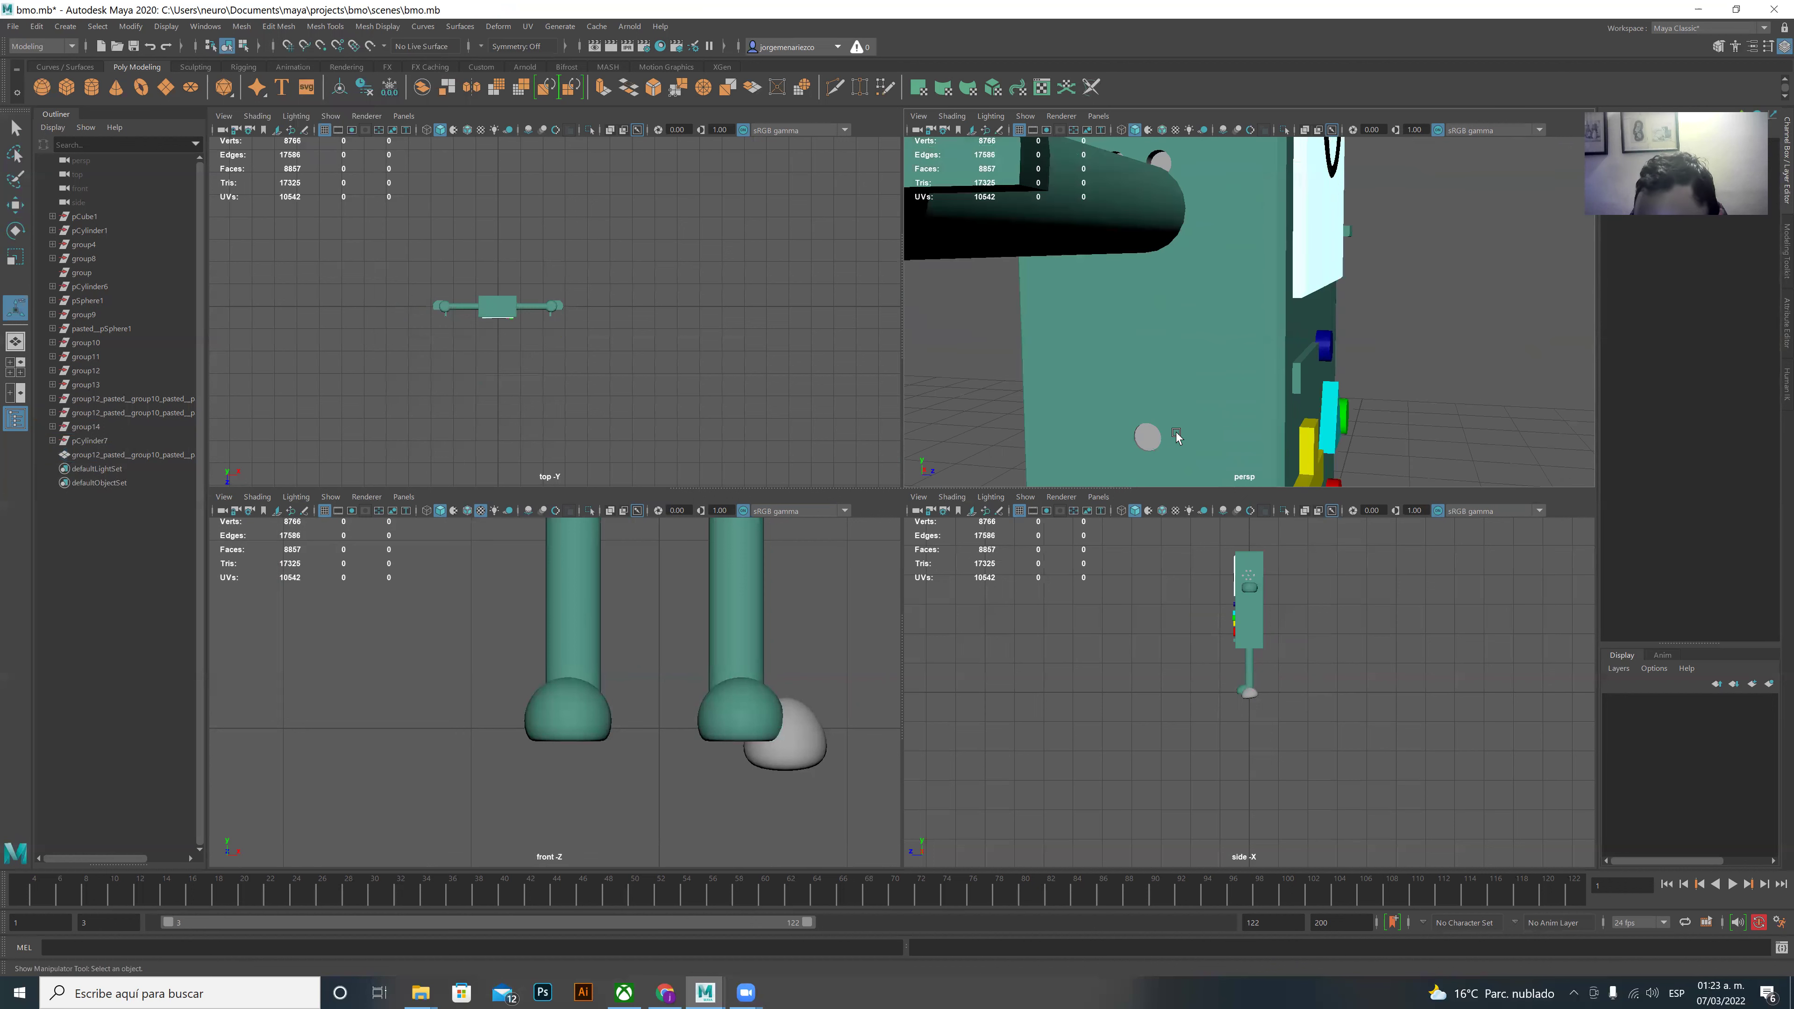
alt+drag(1177, 436, 985, 416)
scroll(1015, 400, up, 3)
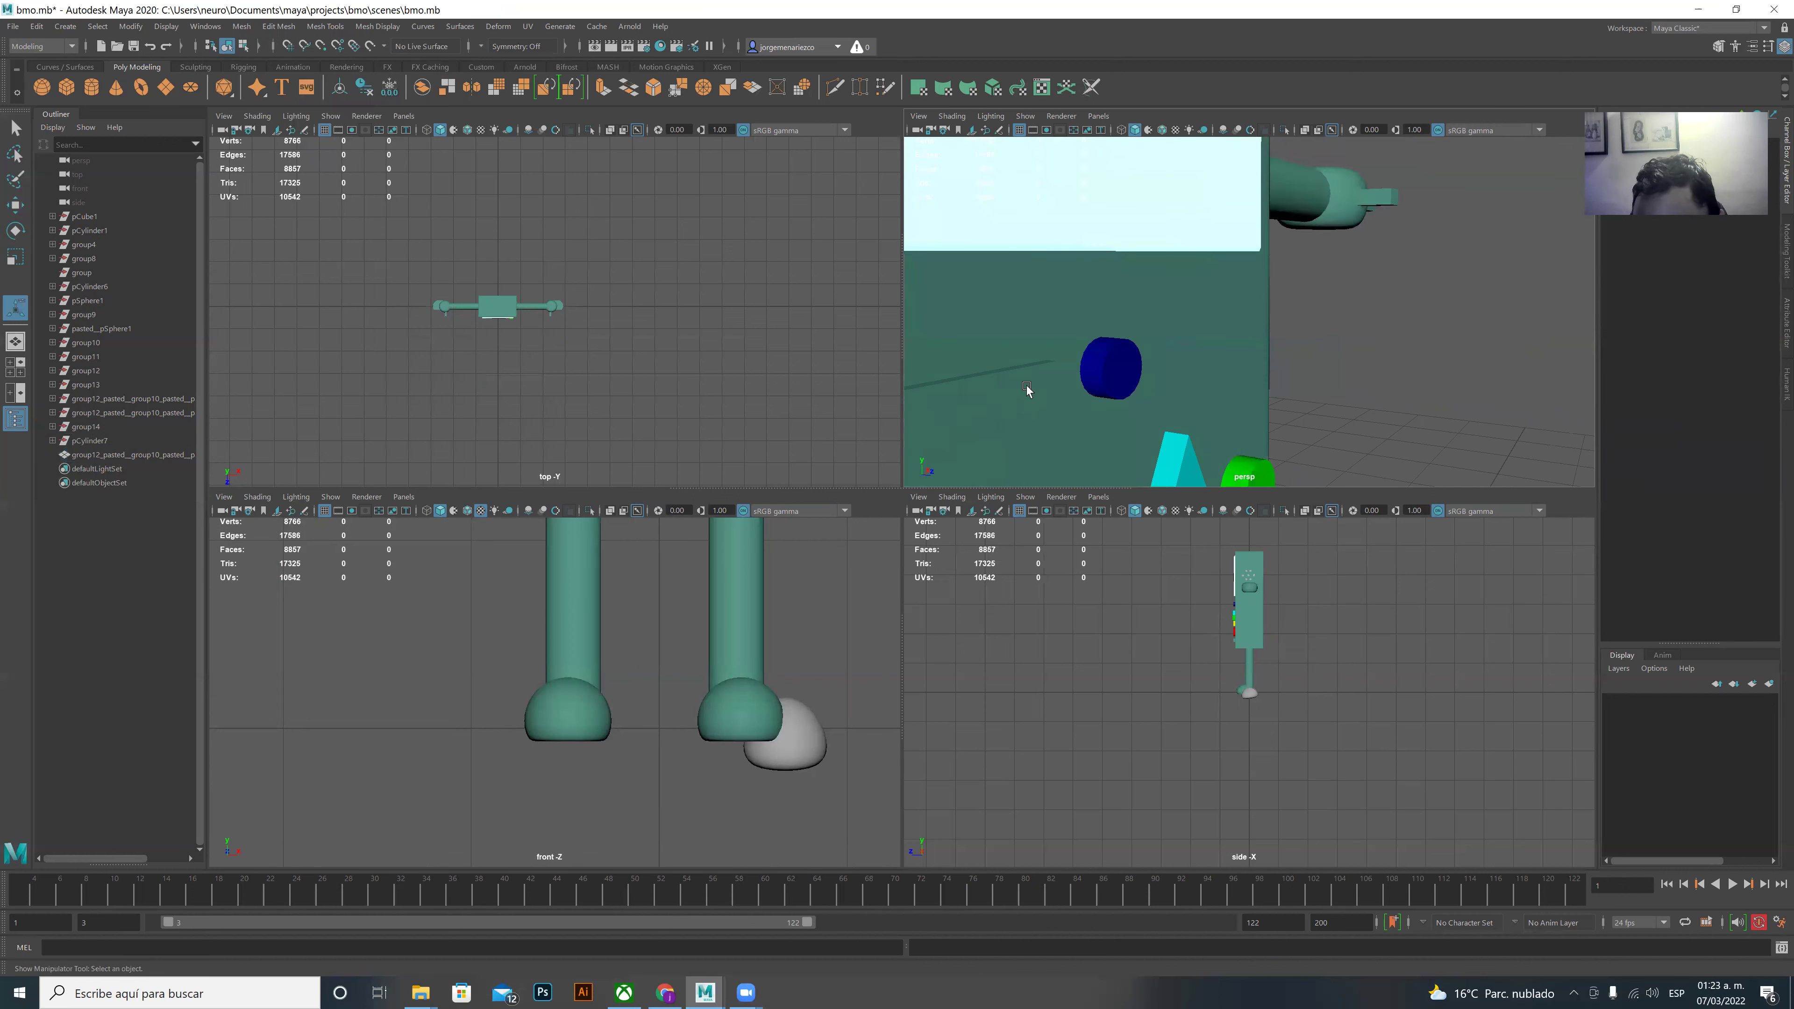
scroll(1086, 373, down, 2)
scroll(1081, 378, down, 2)
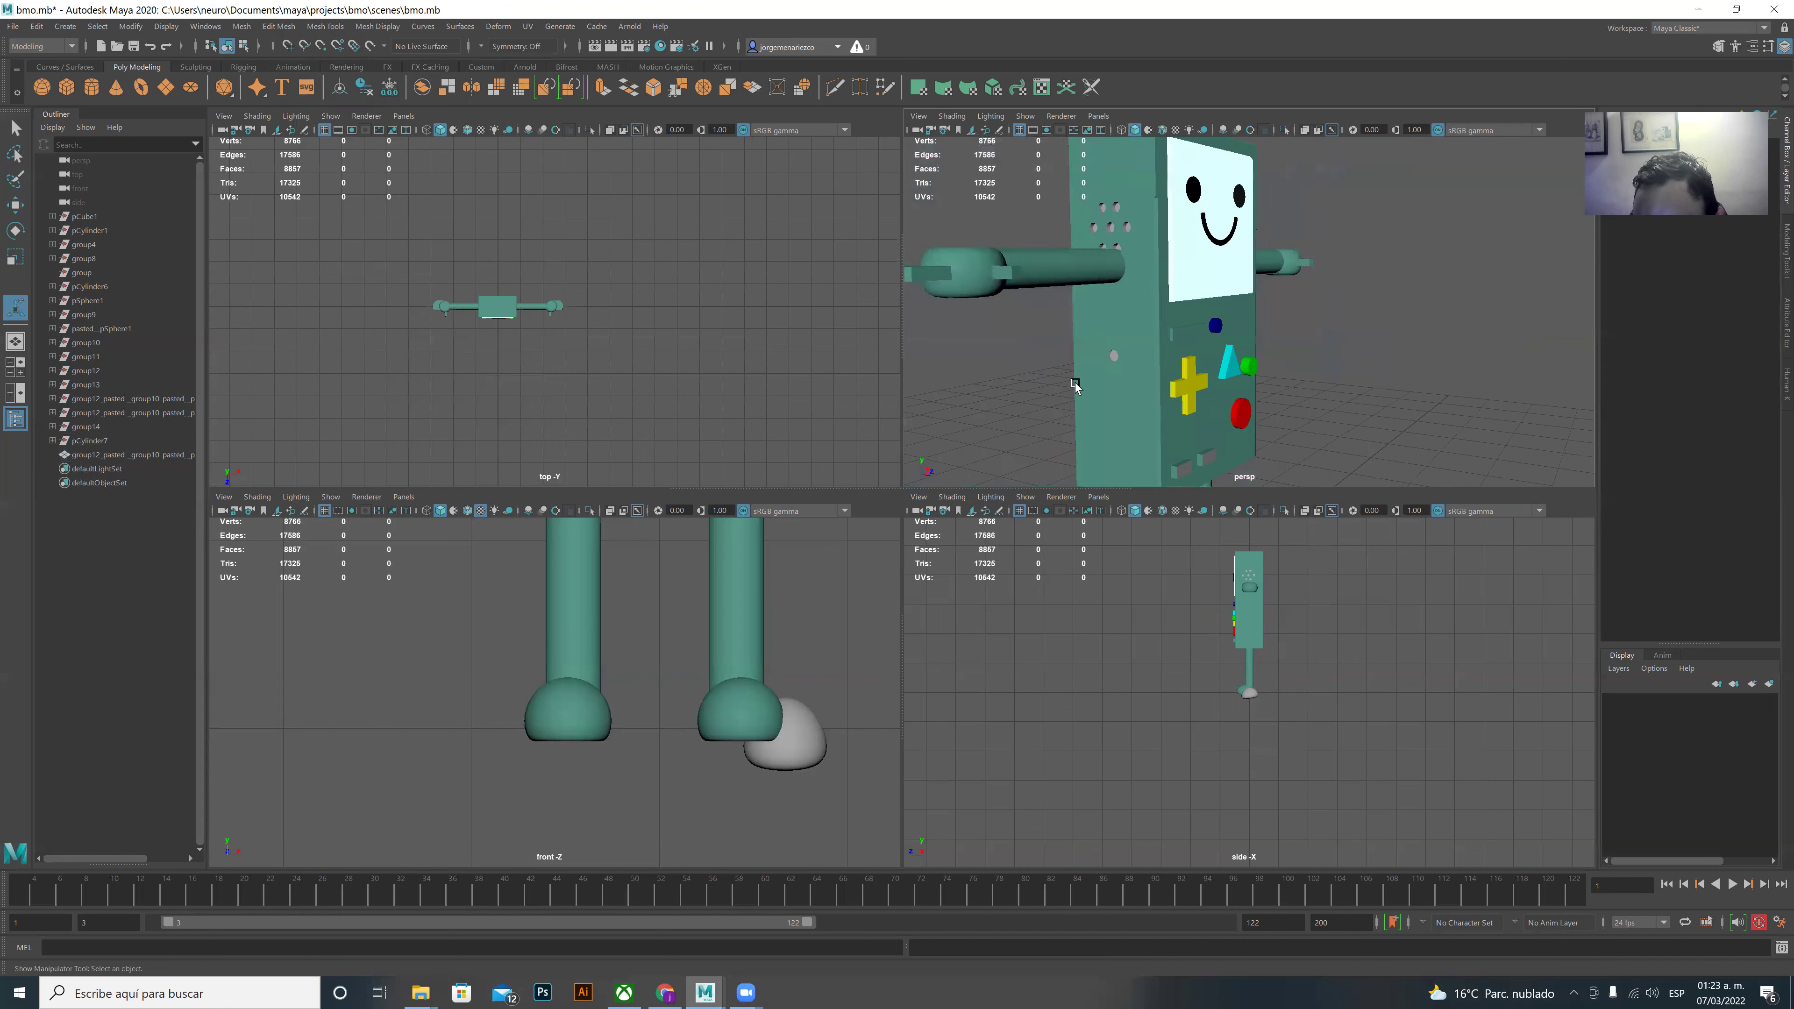
alt+drag(1081, 378, 1030, 414)
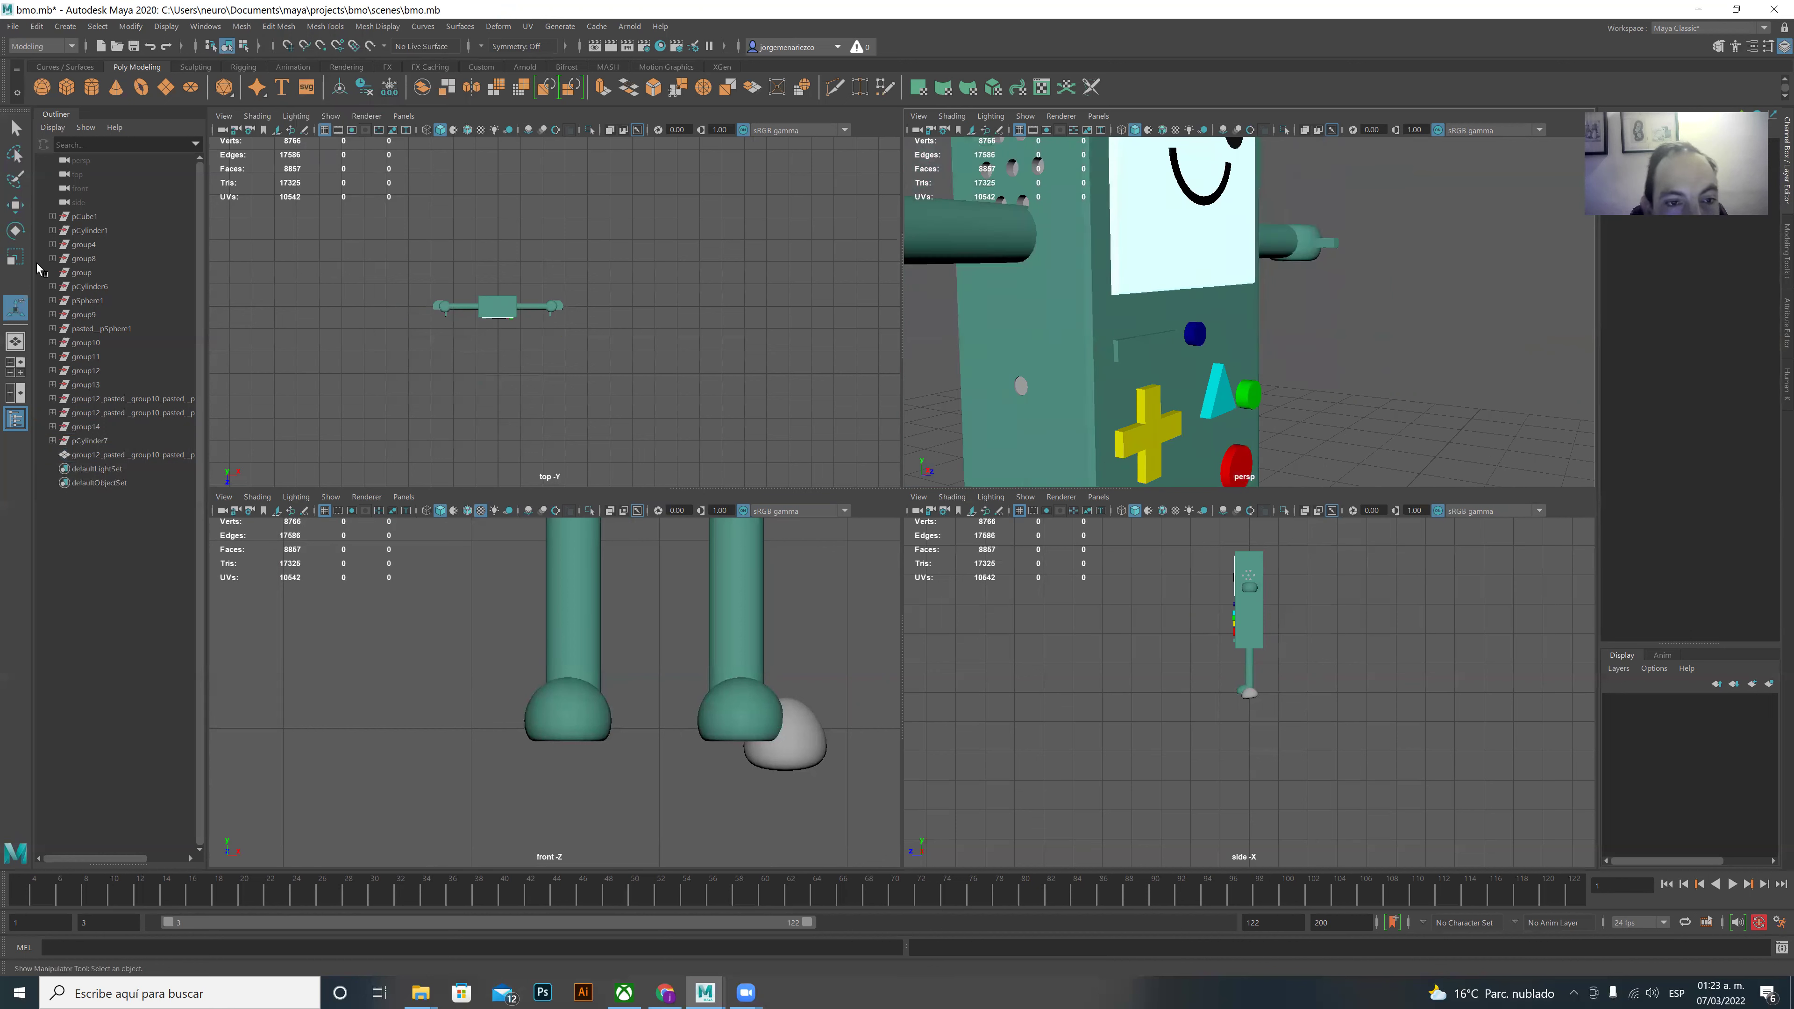
key(ctrl+z)
key(ctrl+z)
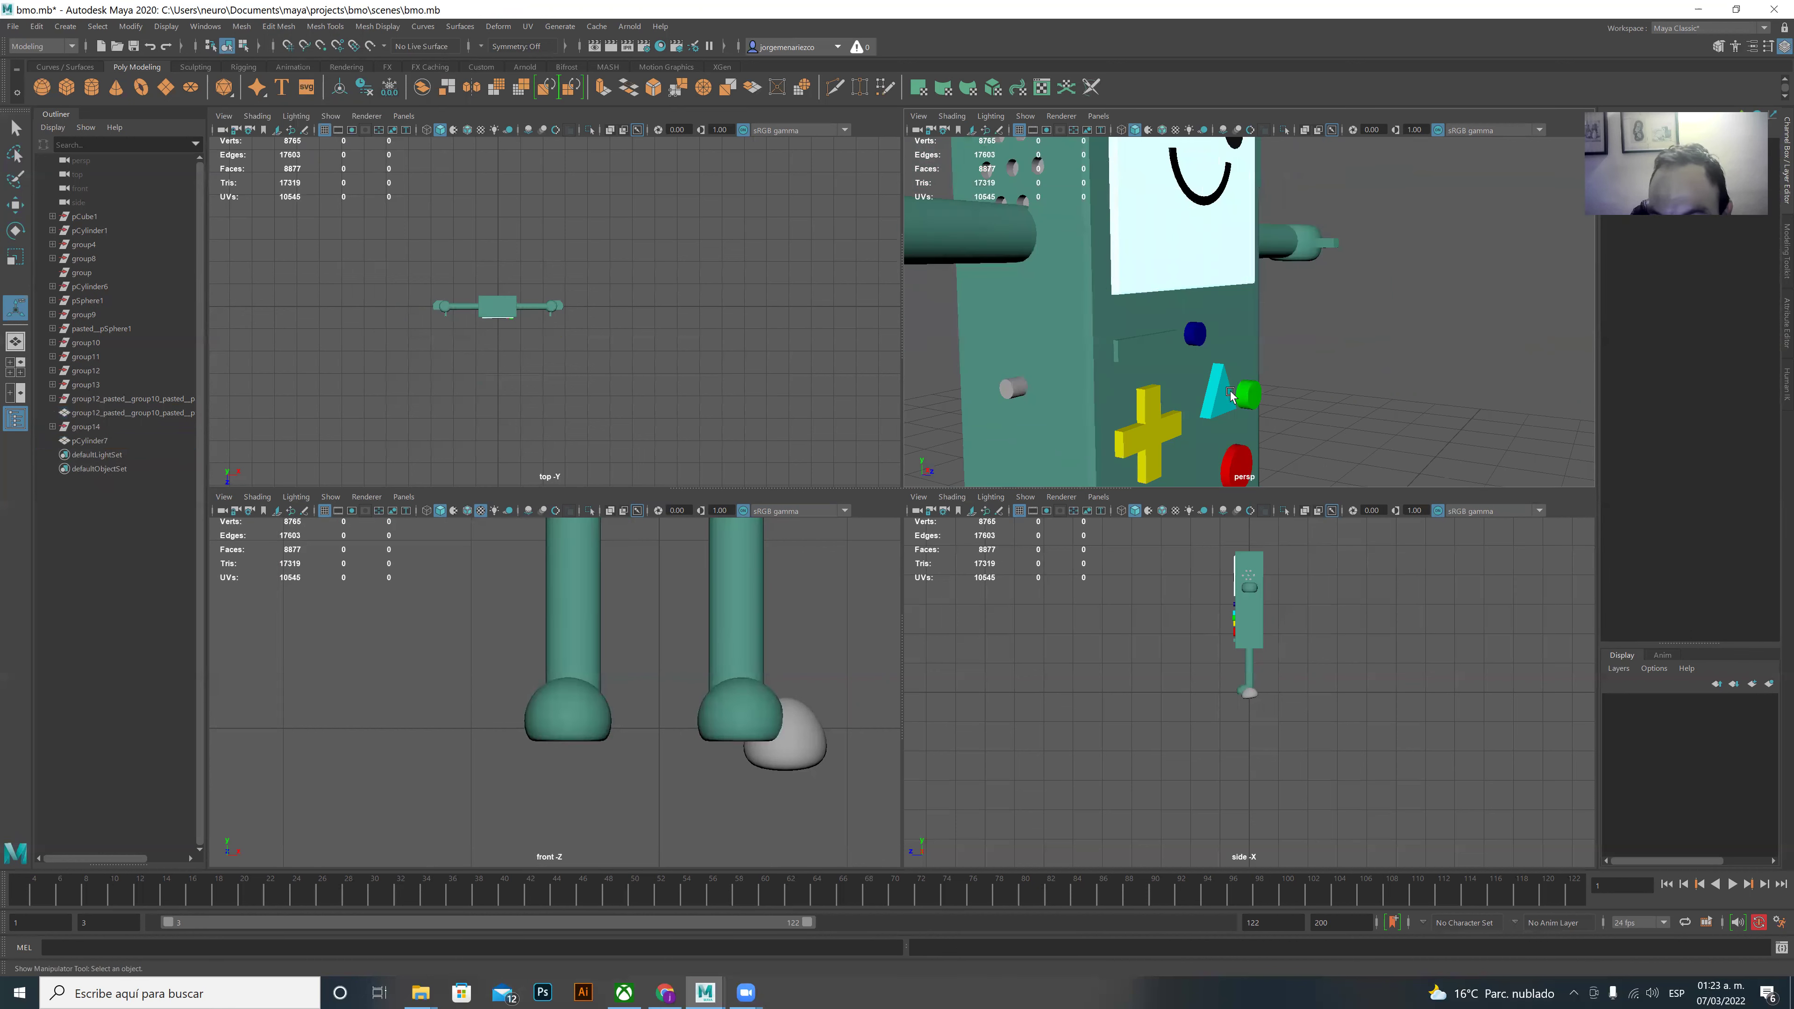
- Paste a copy of the small cylinder just above the original, then select it with BMO's body
click(1016, 392)
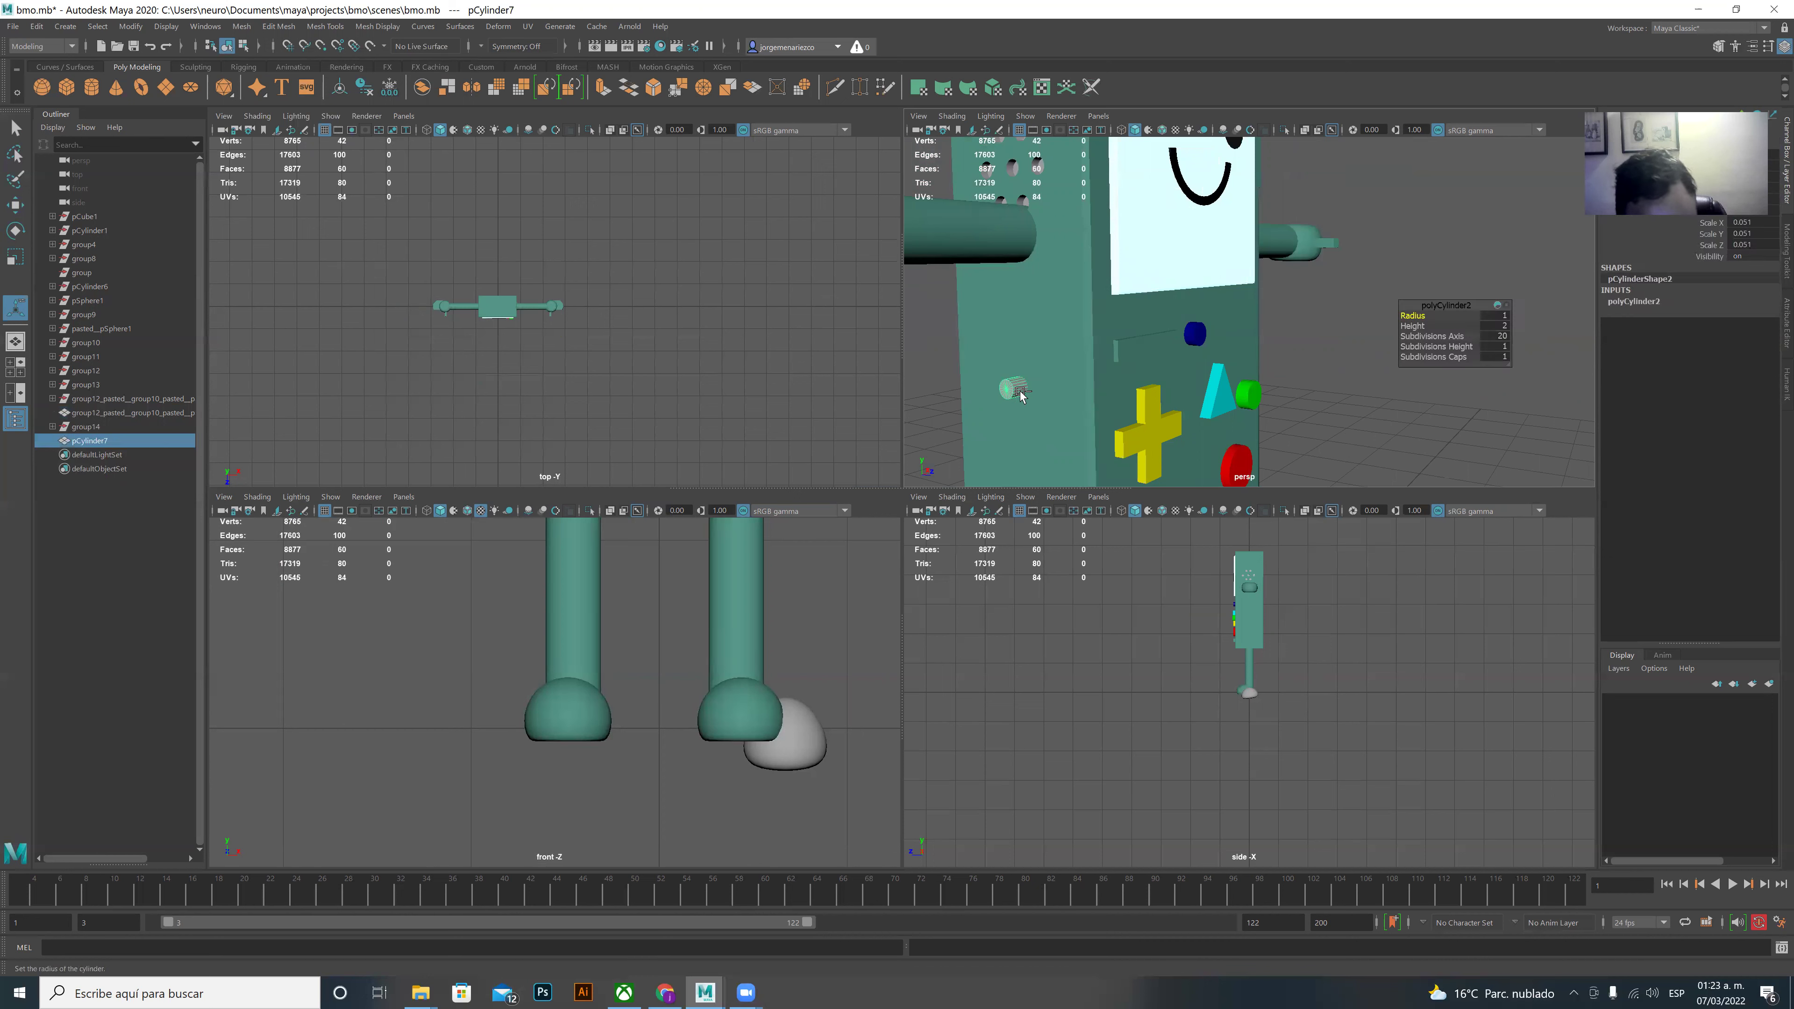
key(ctrl+v)
click(15, 204)
drag(1005, 323, 1006, 293)
drag(1062, 352, 1047, 378)
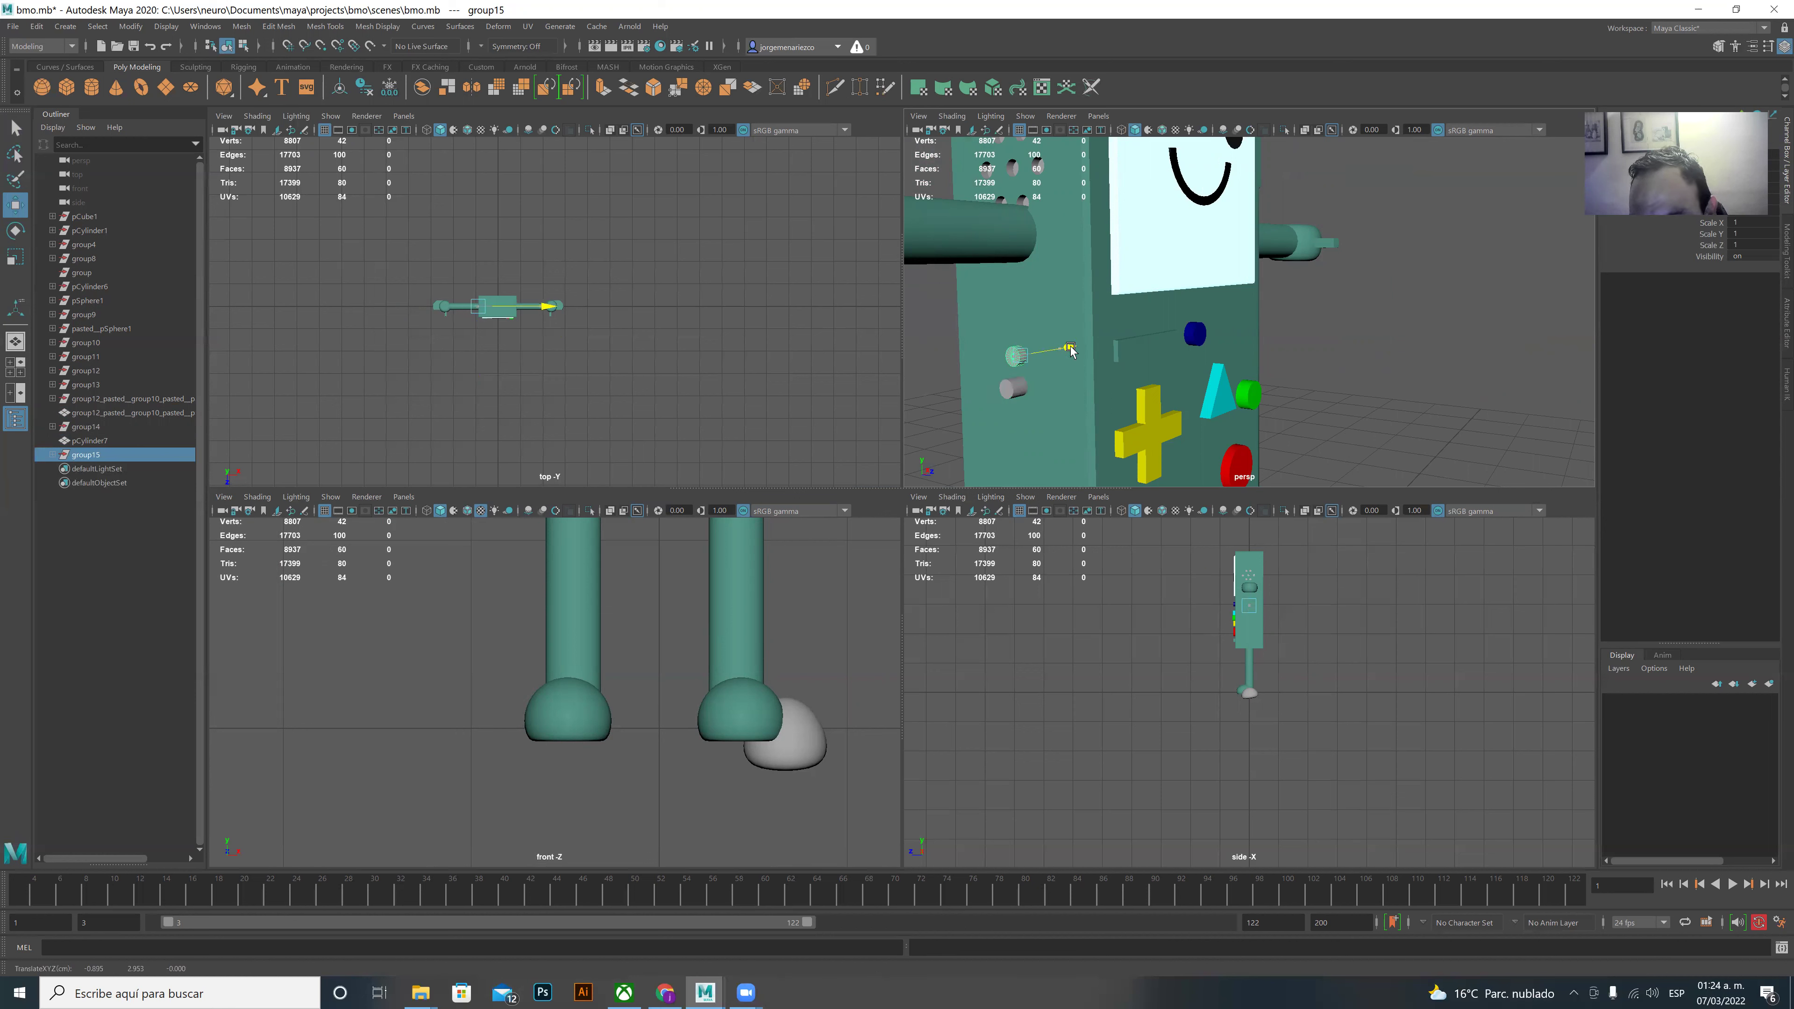
click(1050, 383)
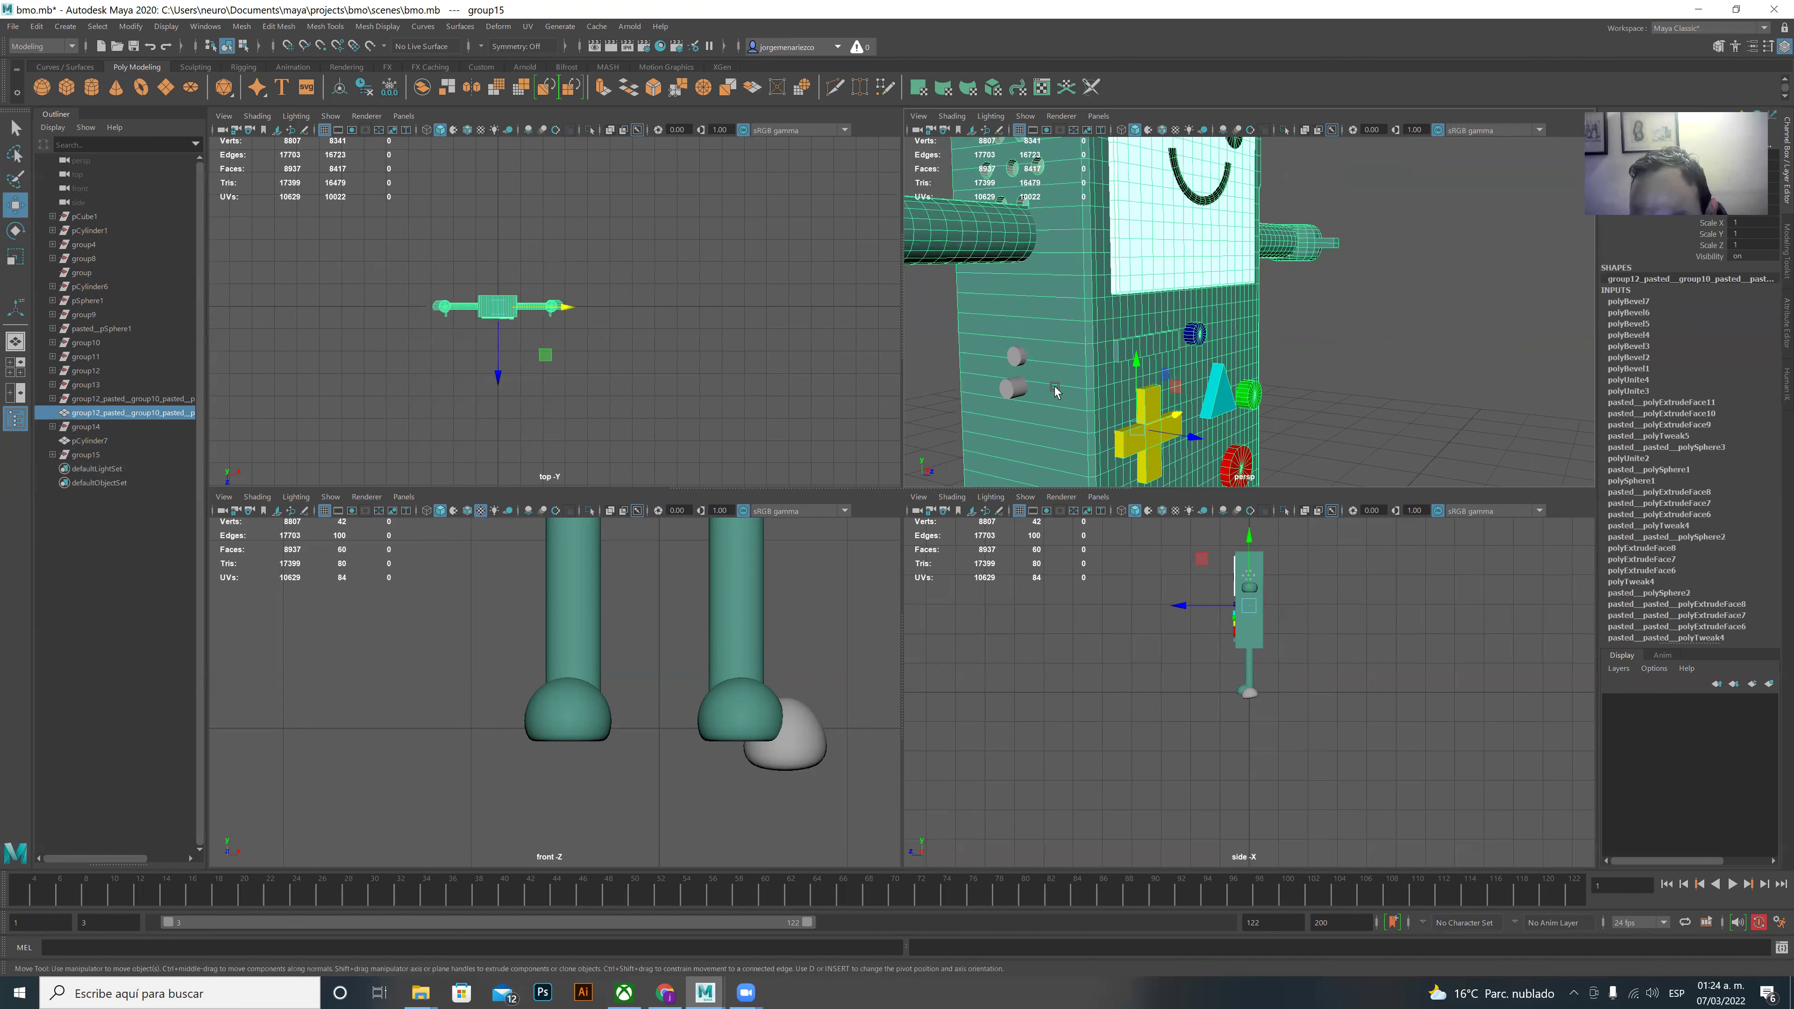
click(1016, 357)
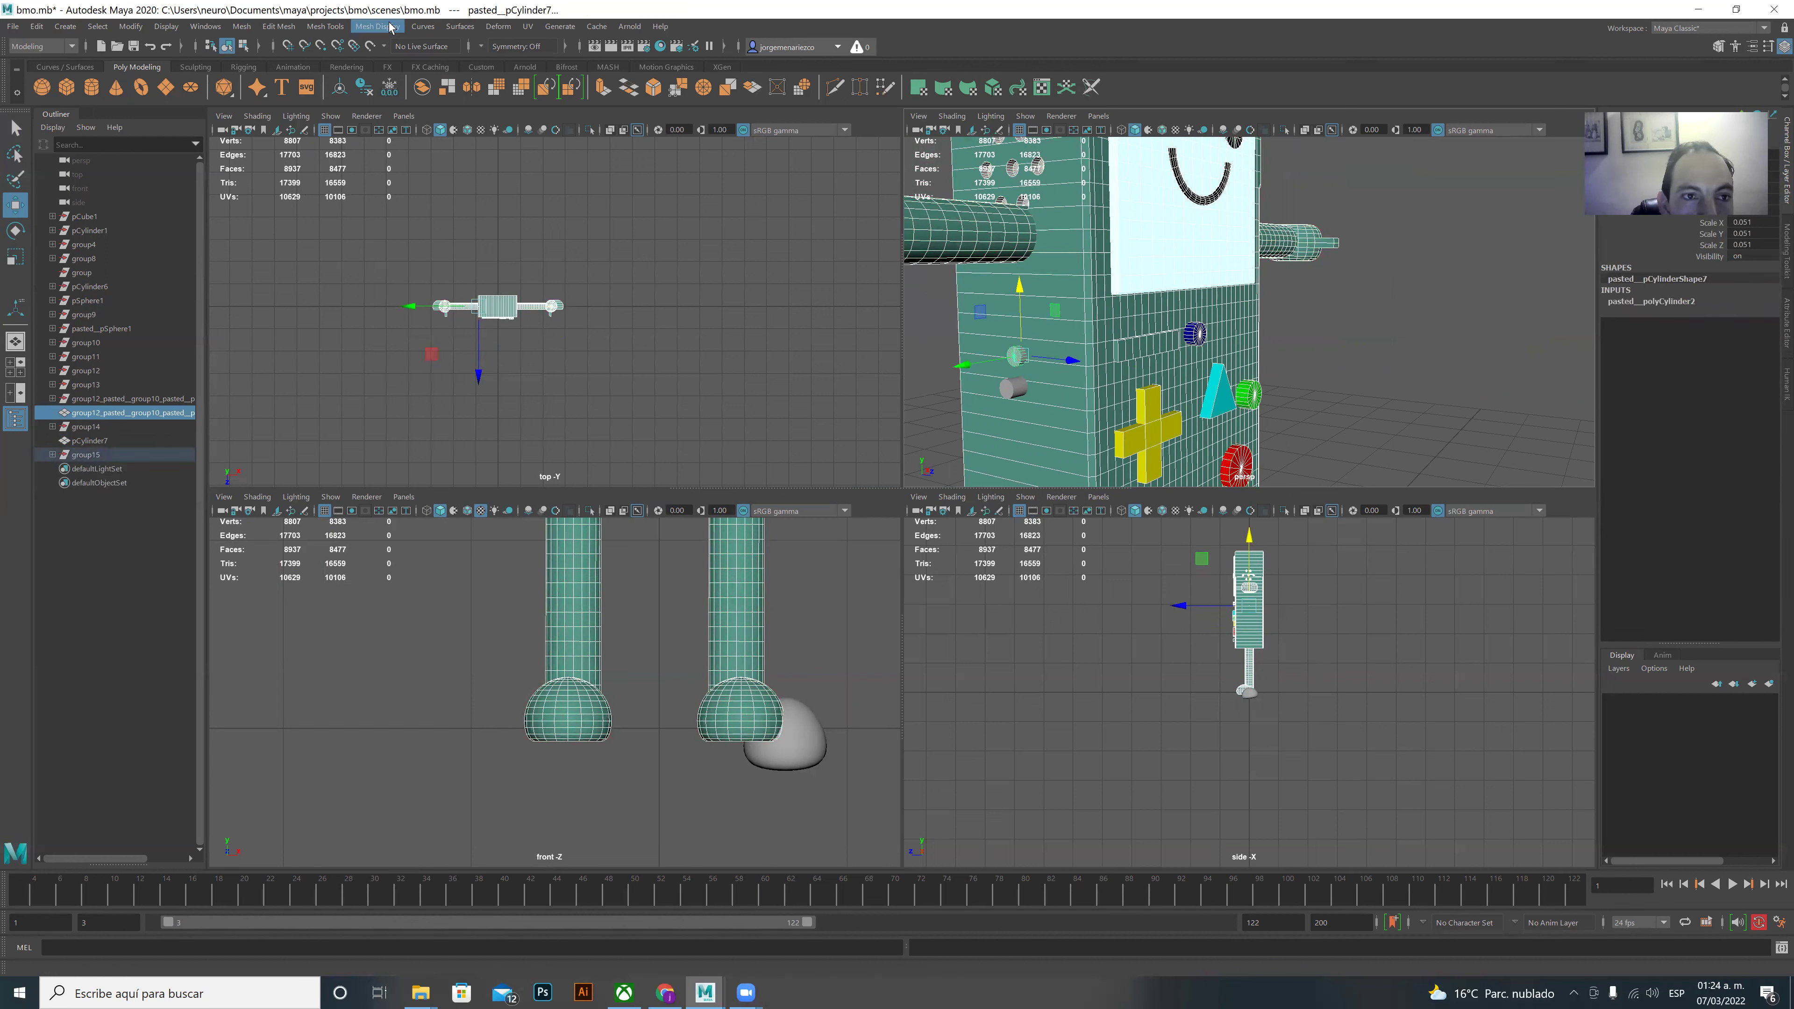
click(279, 27)
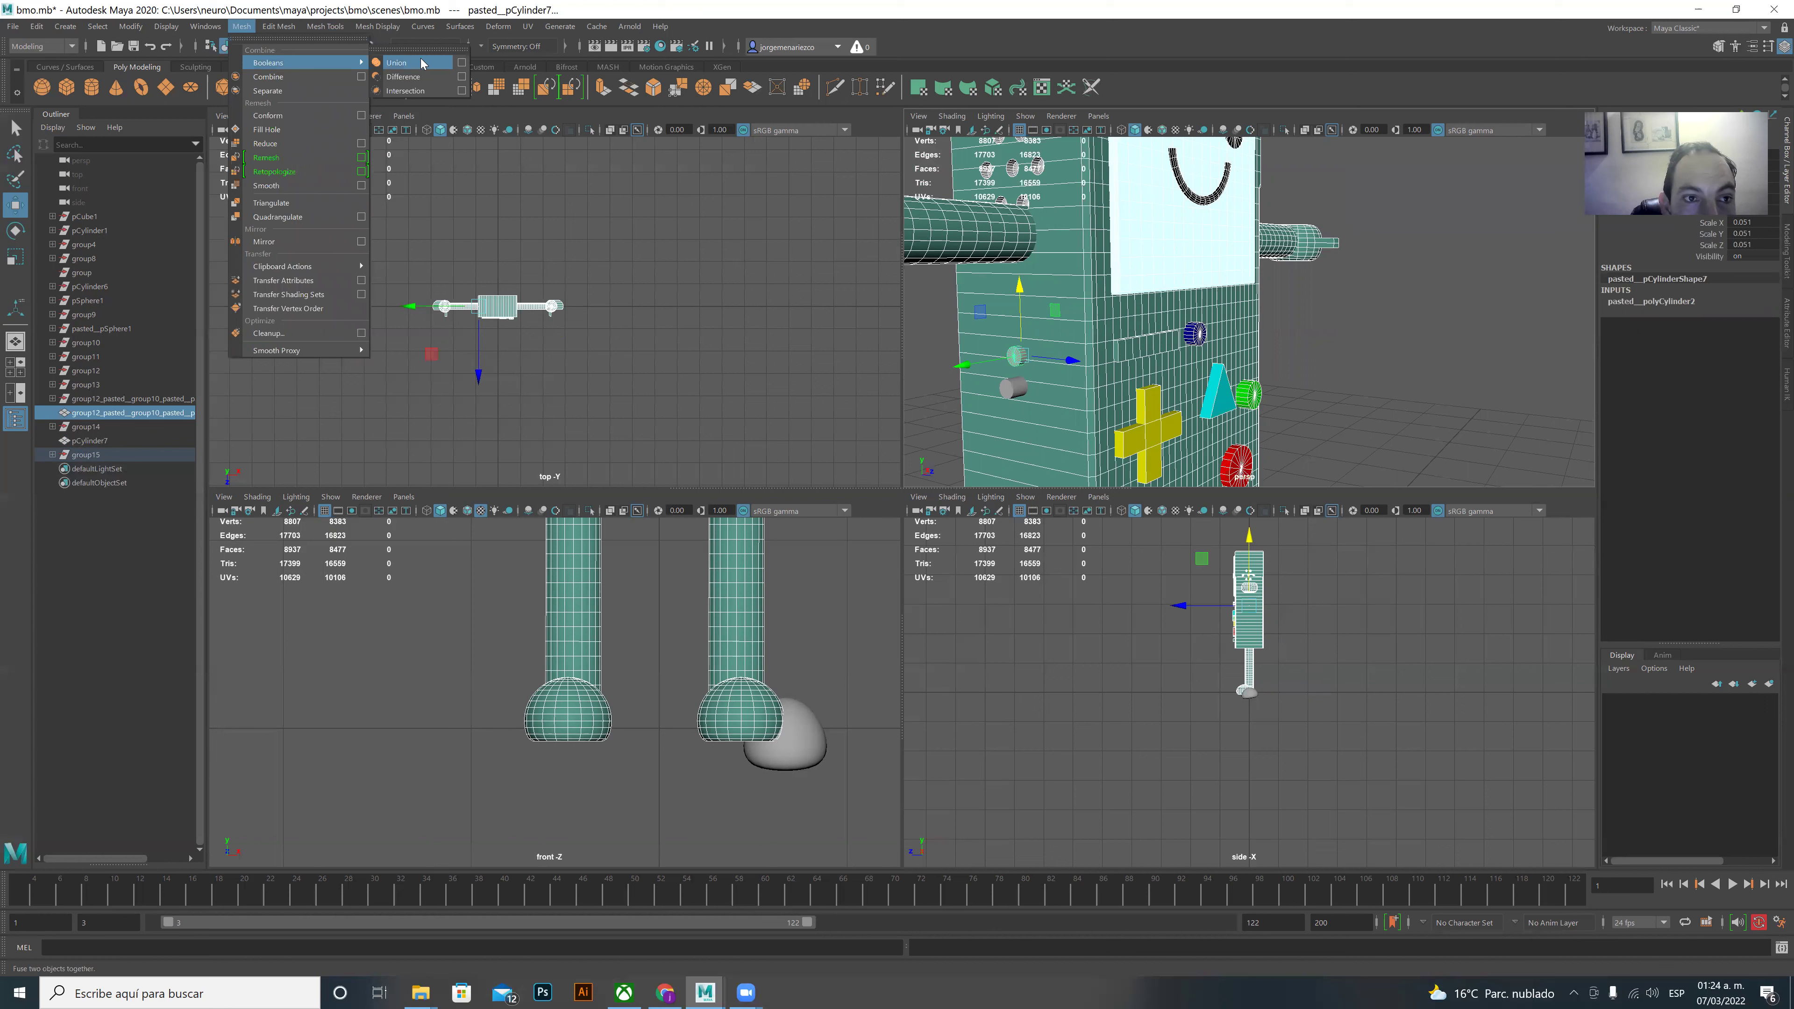
- Apply Boolean Difference from its option box, enable the legacy algorithm, and retry on body and cylinder
click(461, 77)
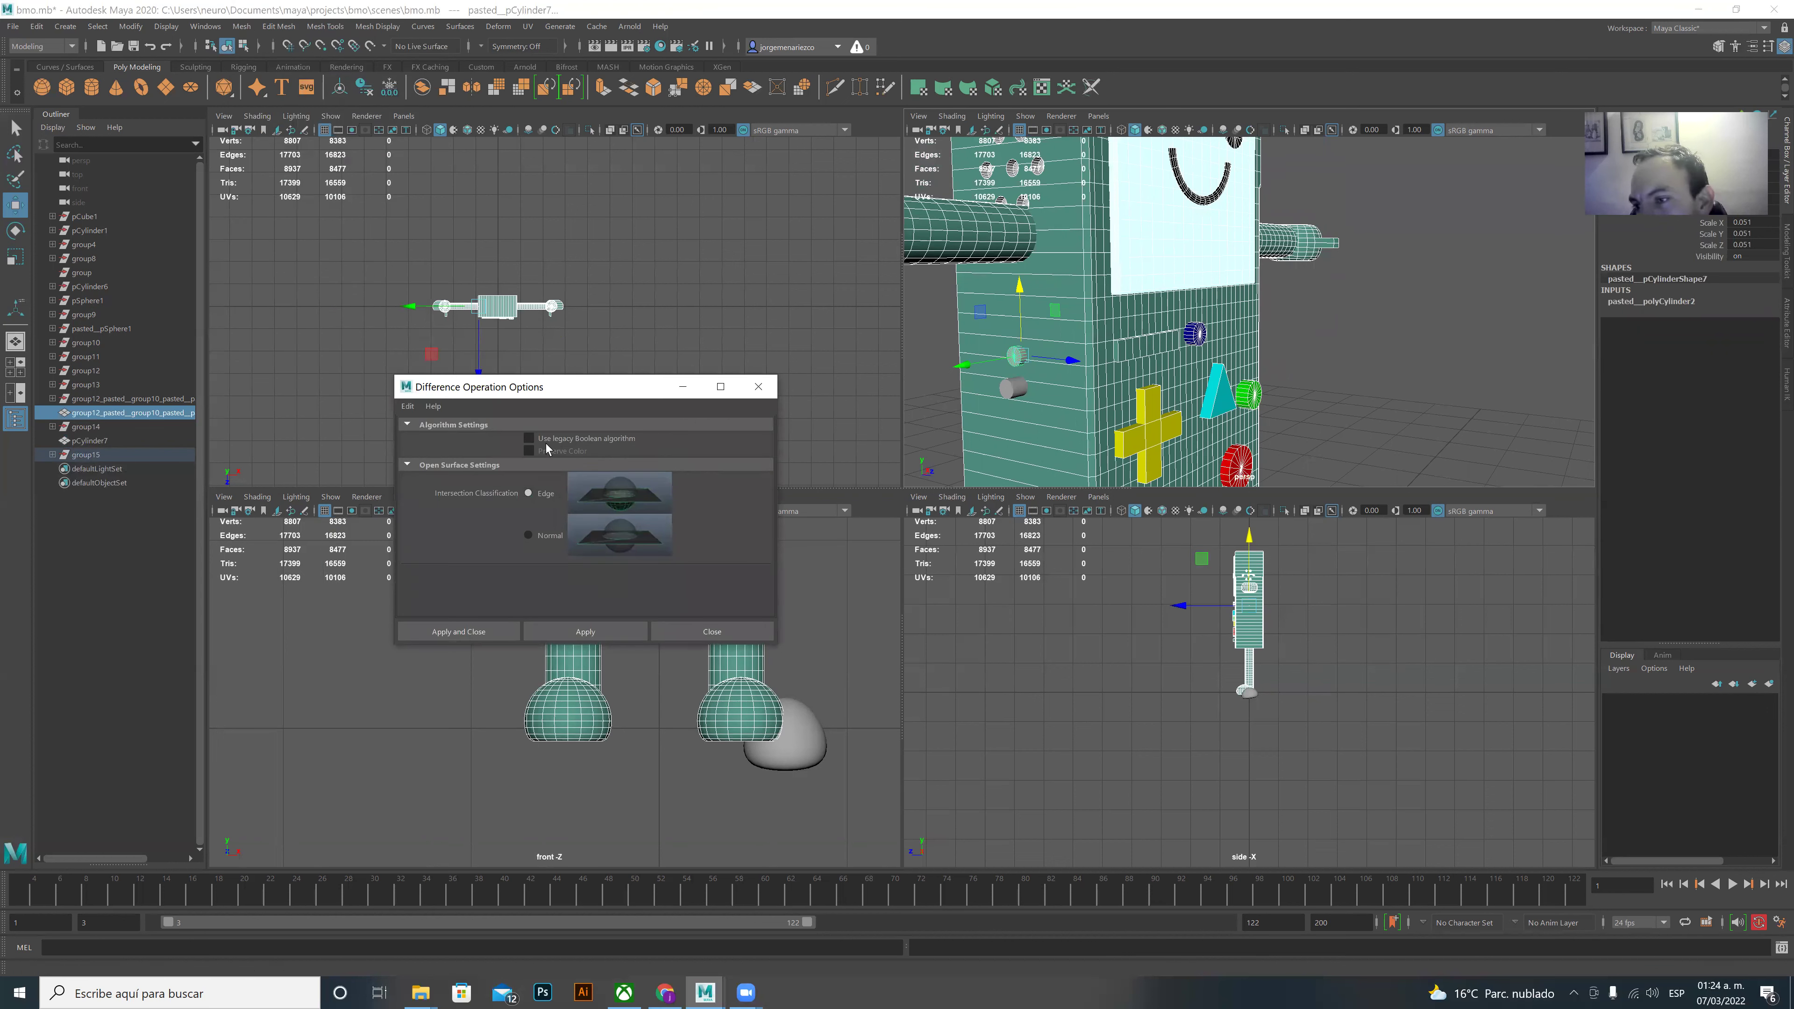
click(585, 632)
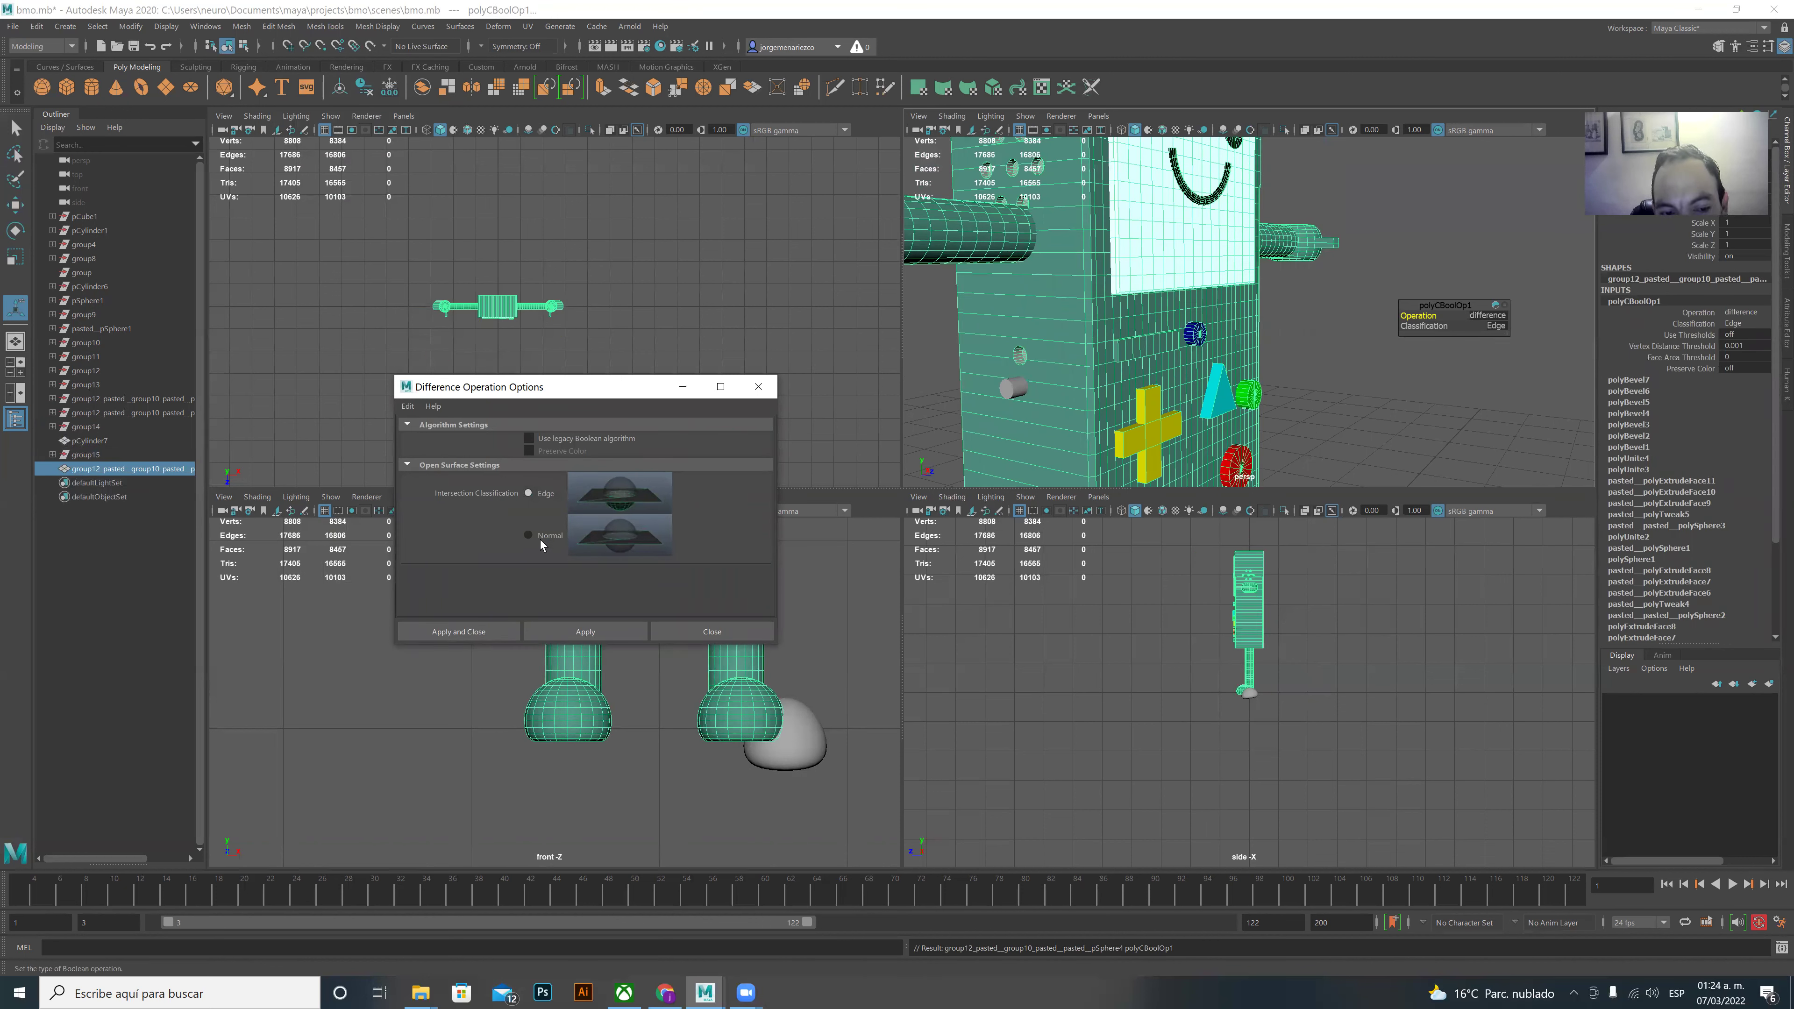
click(528, 438)
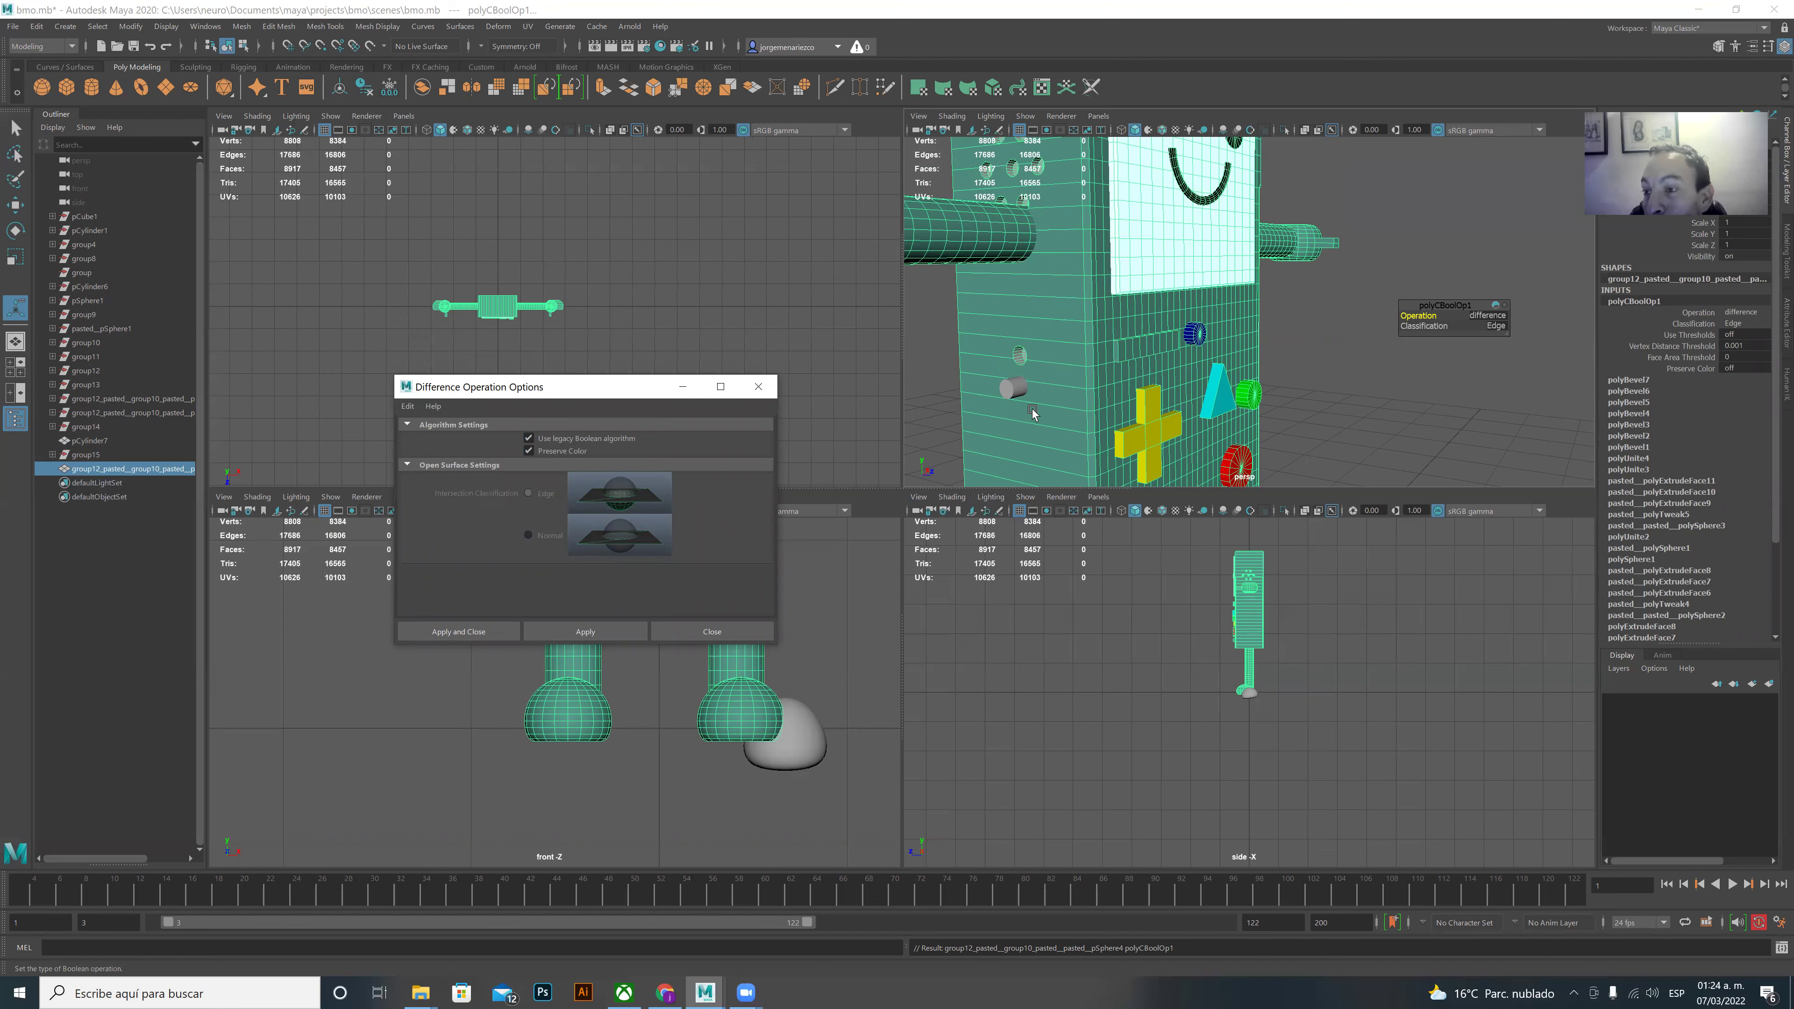
click(619, 633)
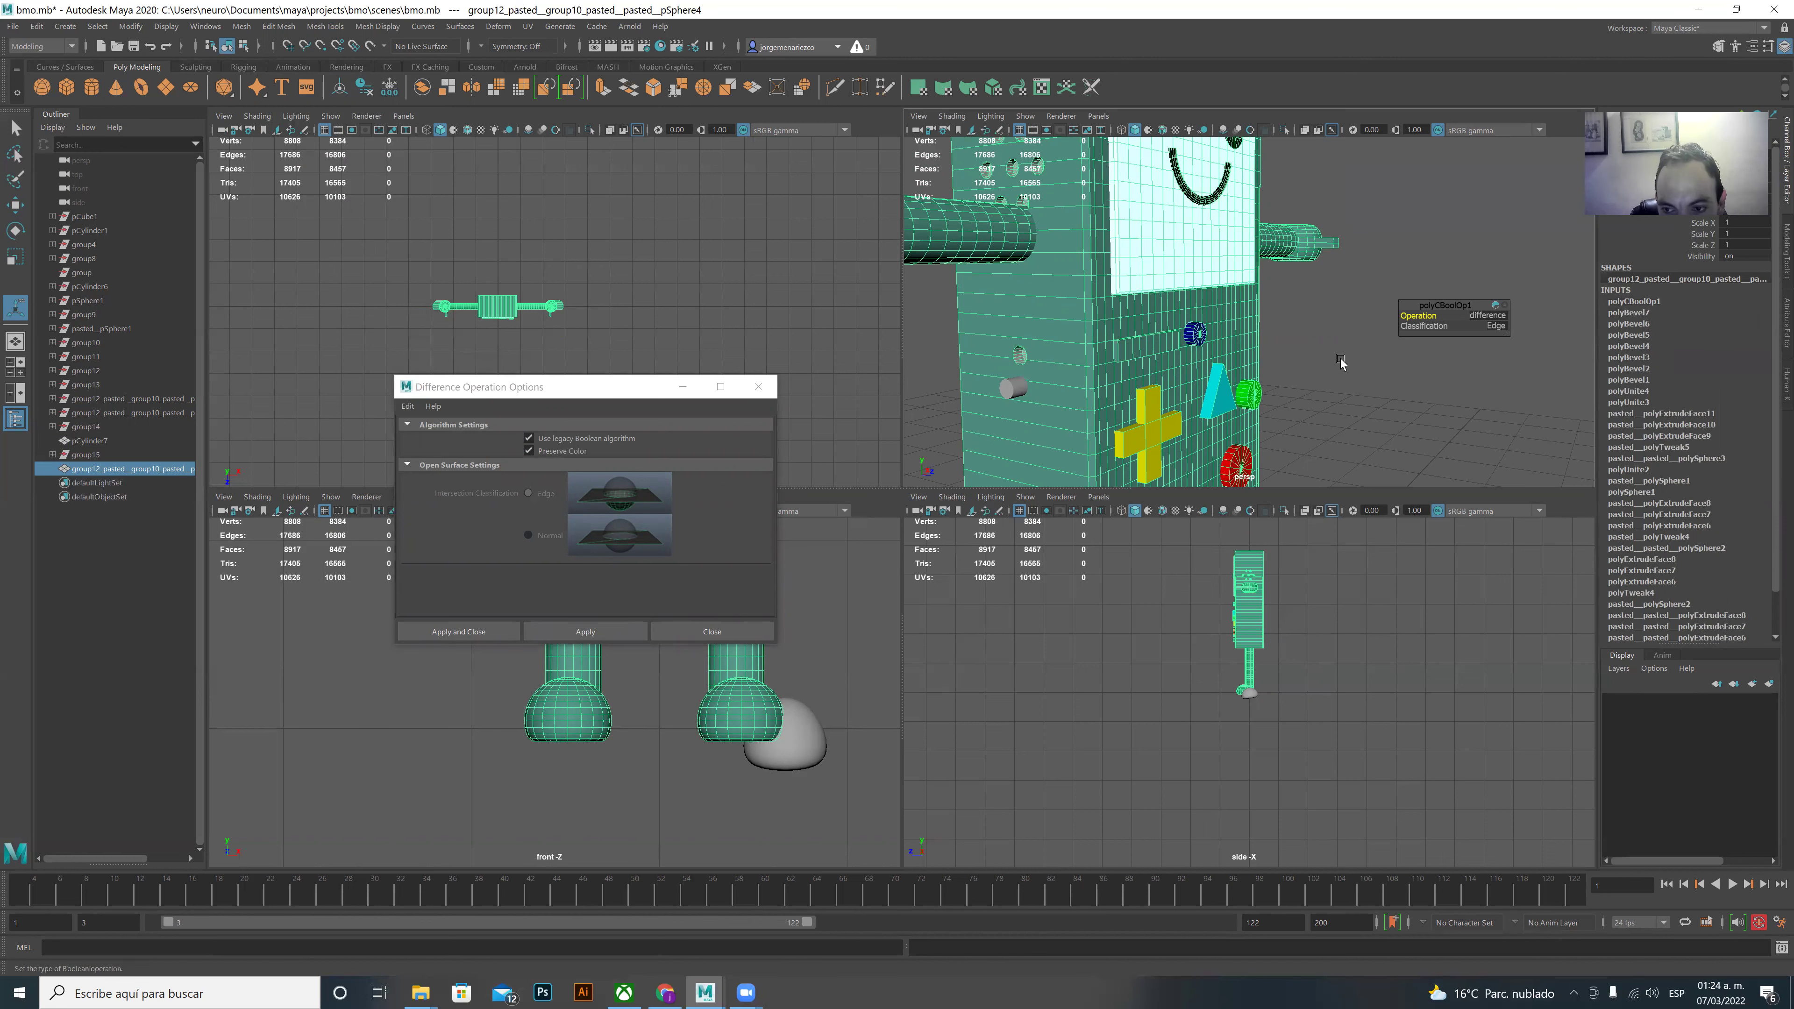
ctrl+click(1173, 390)
click(1012, 393)
shift+click(1012, 390)
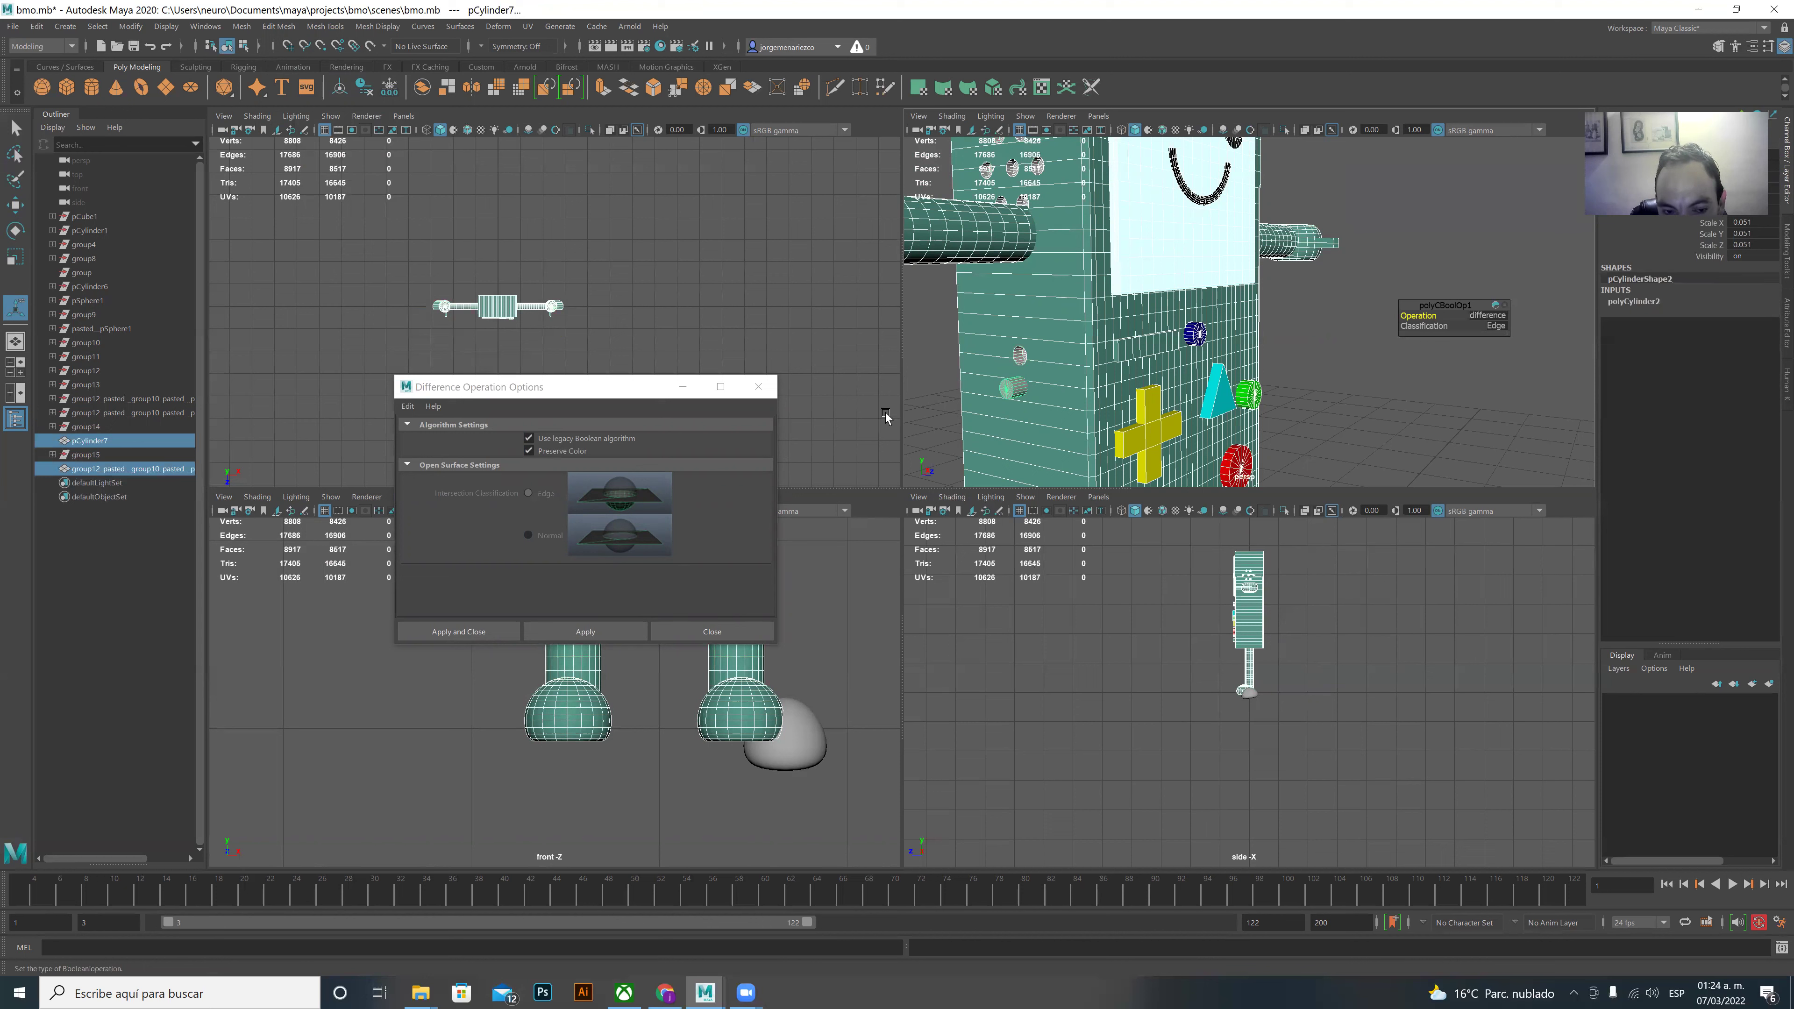
click(637, 630)
- Undo the failed Boolean cuts and reselect the remaining small cylinder
key(ctrl+z)
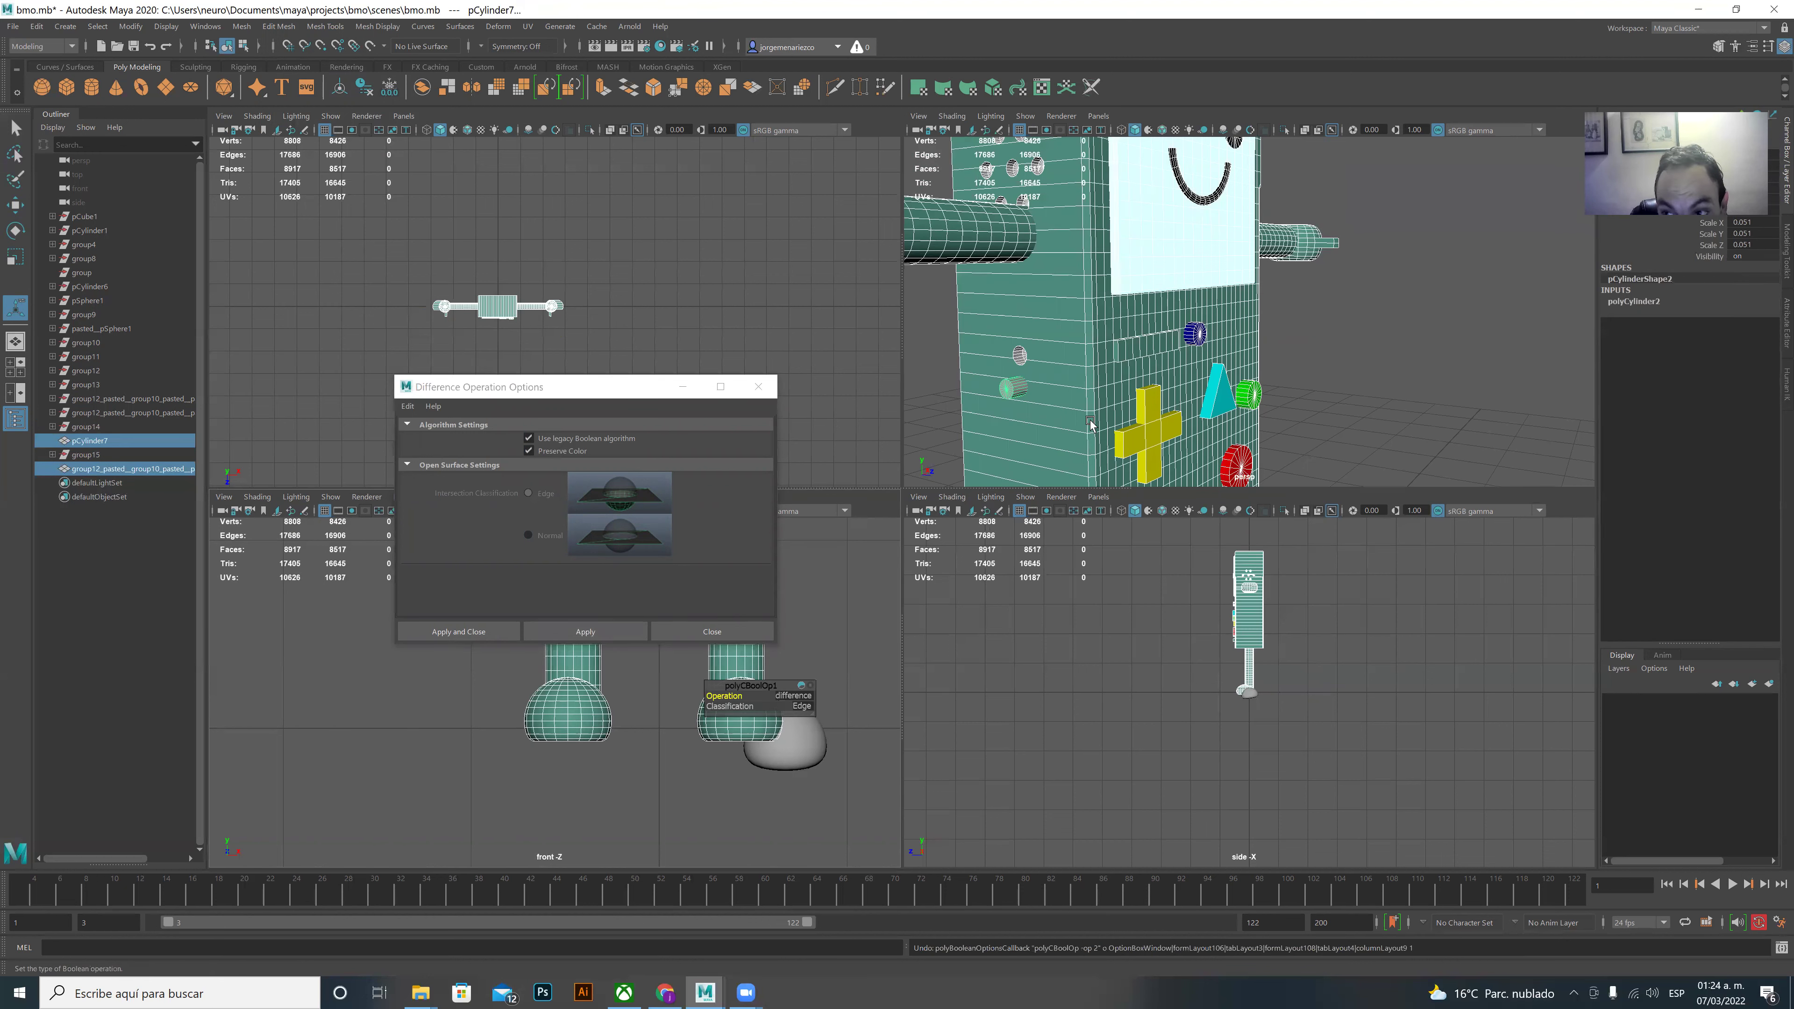
click(1048, 408)
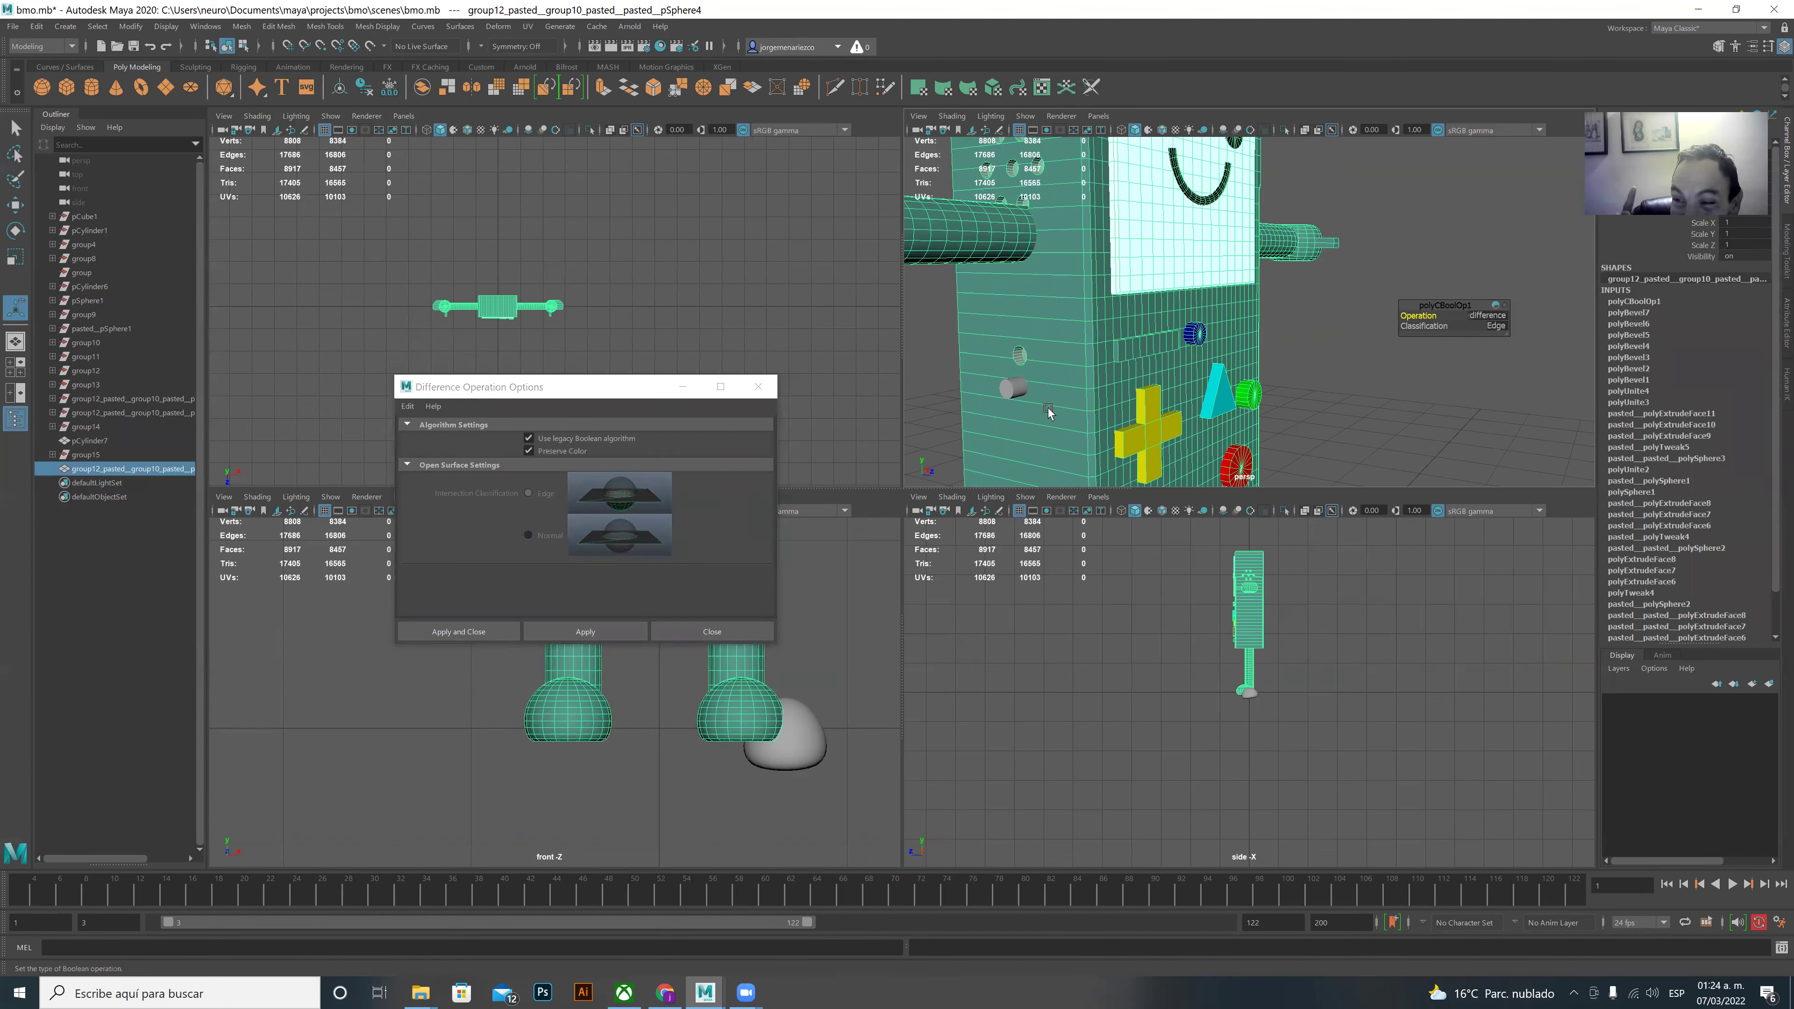
shift+click(1011, 390)
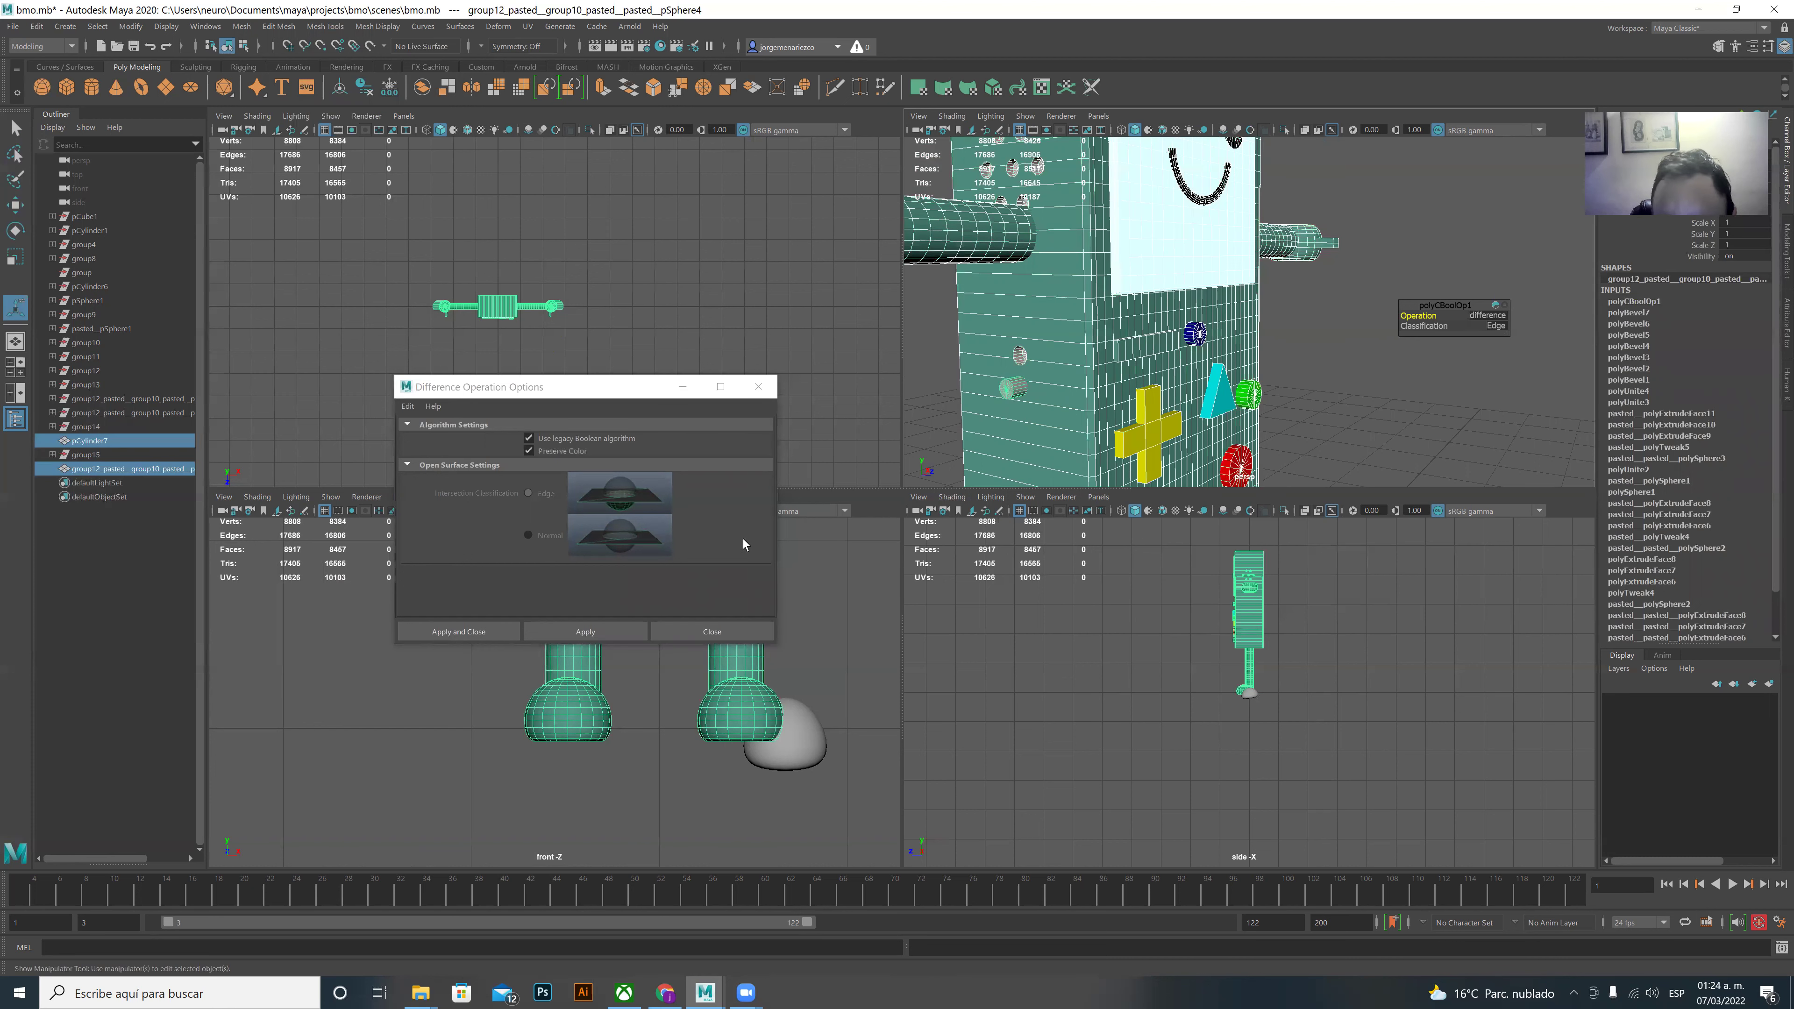
click(569, 635)
key(ctrl+z)
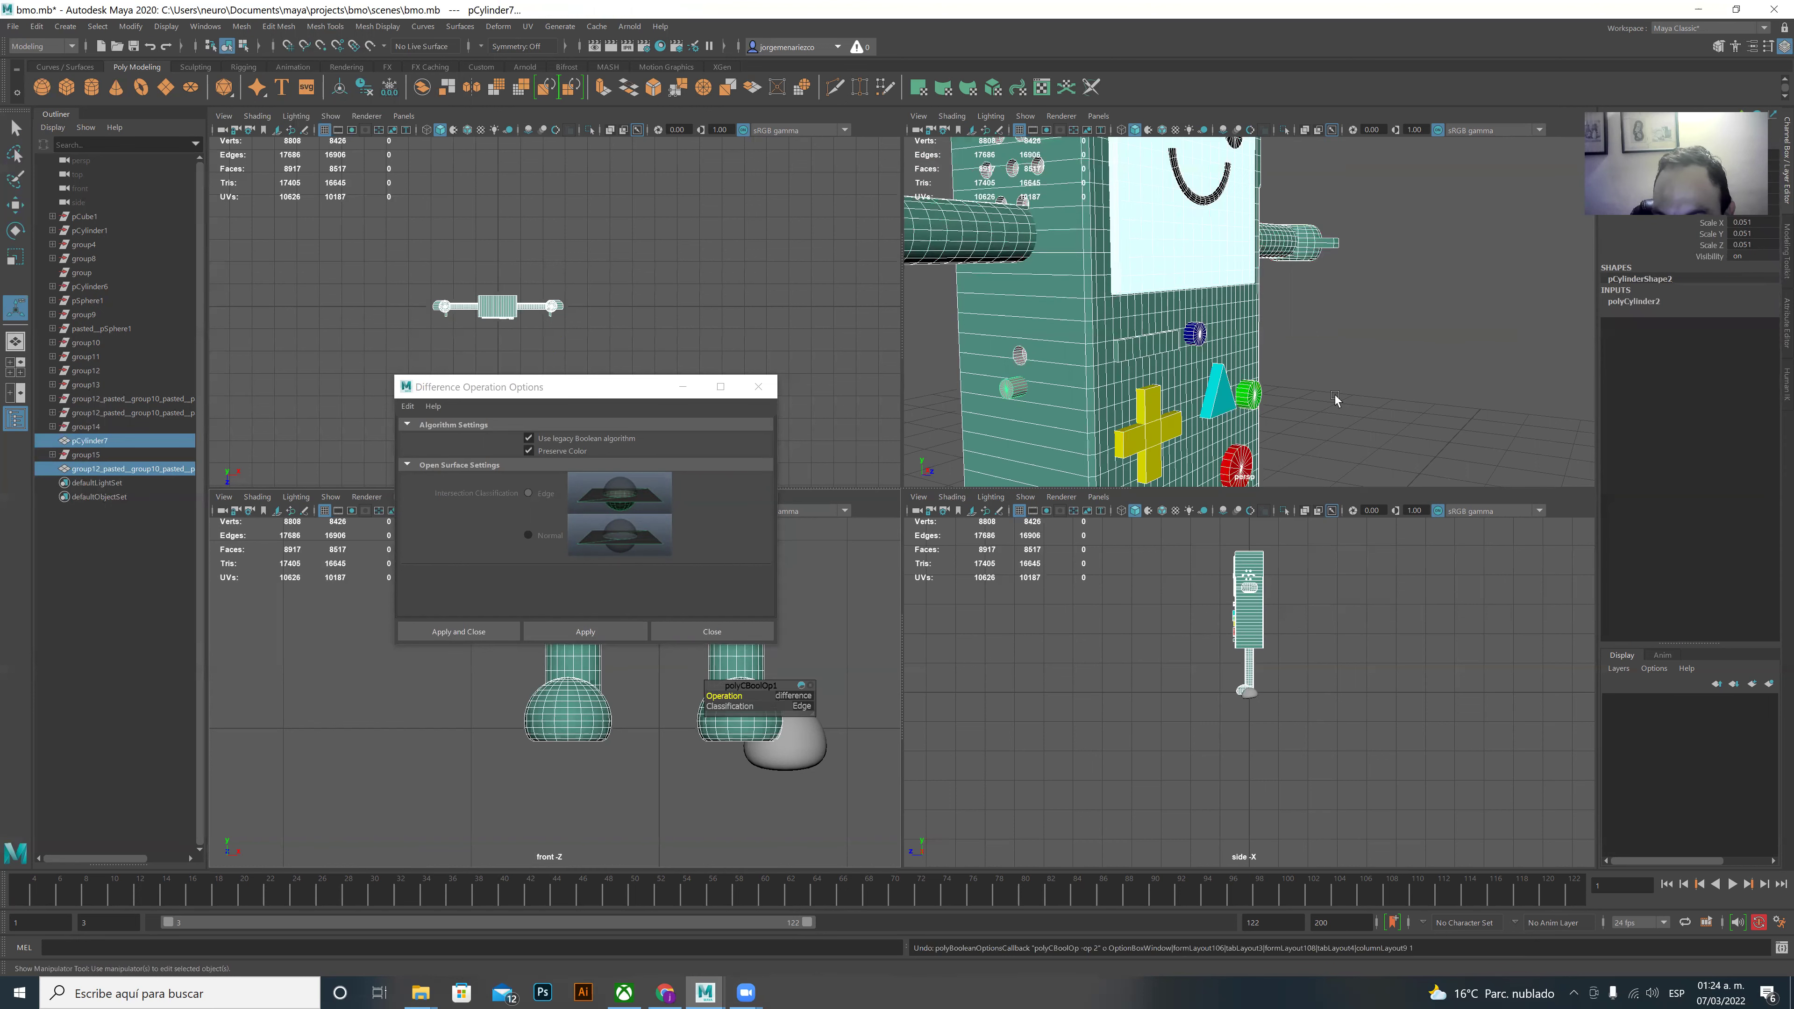
click(1335, 399)
click(1003, 394)
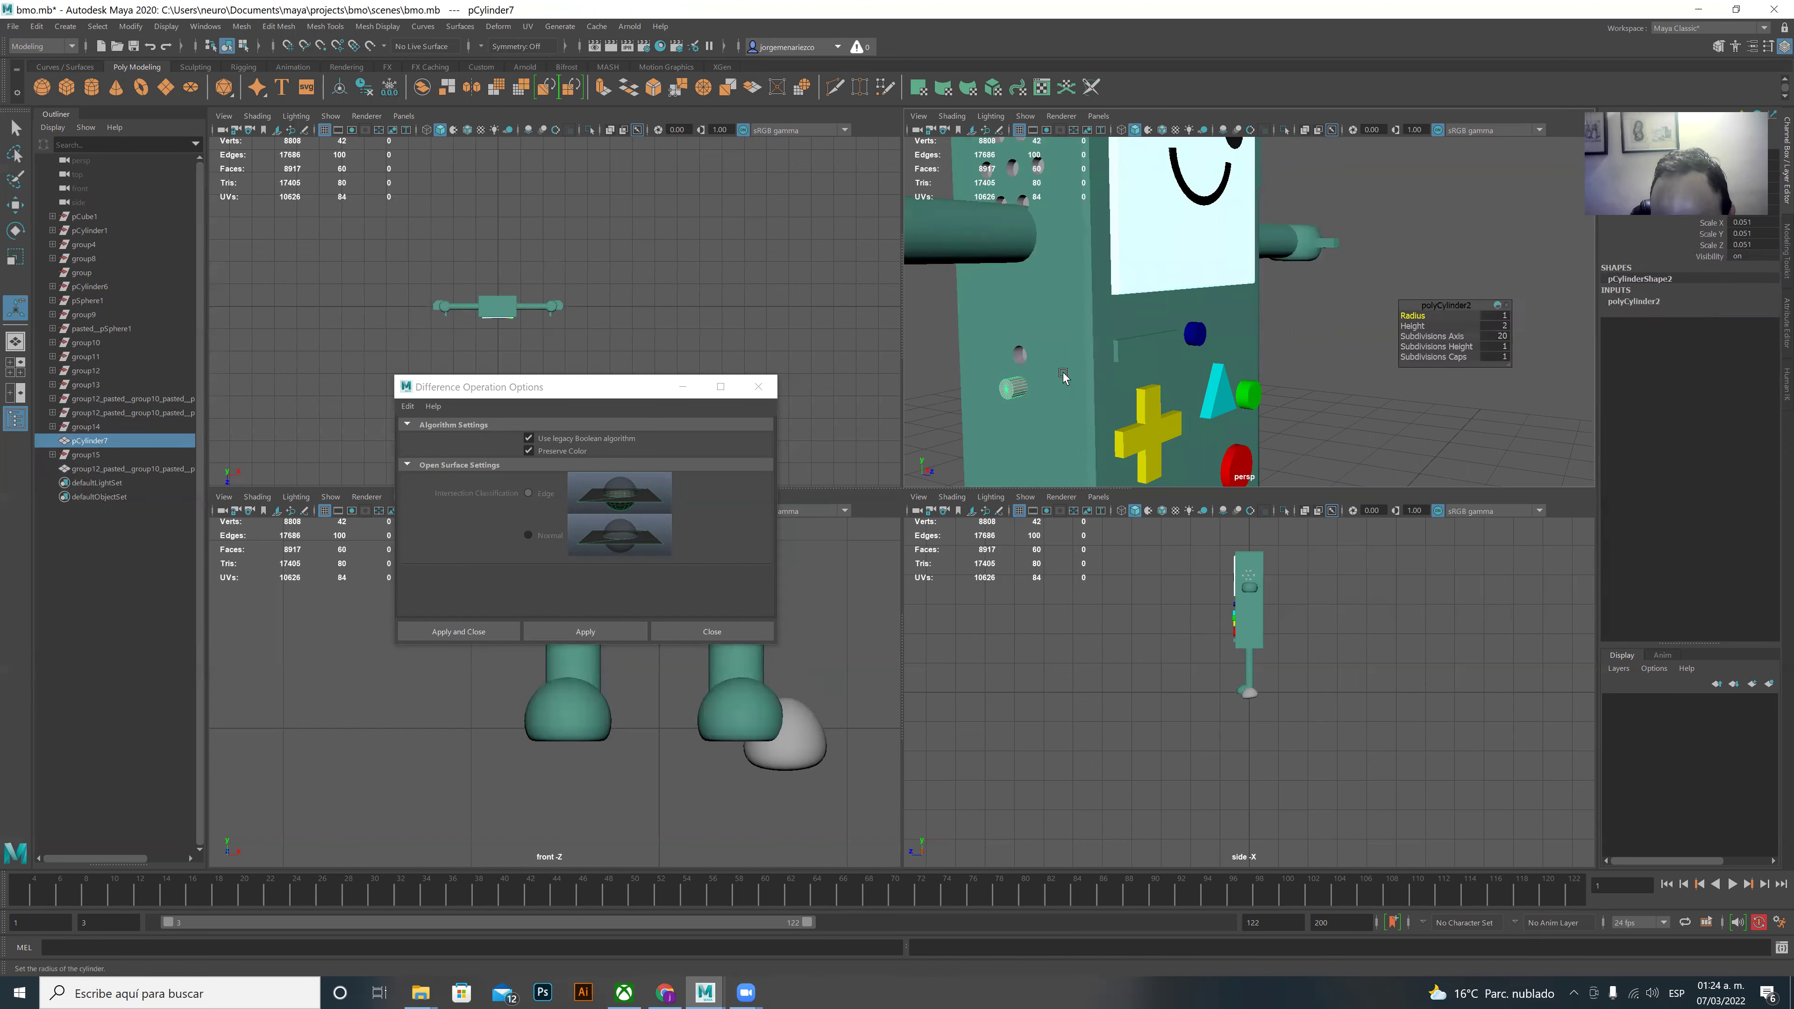
- With the legacy algorithm off, subtract the second cylinder from BMO's body
click(529, 439)
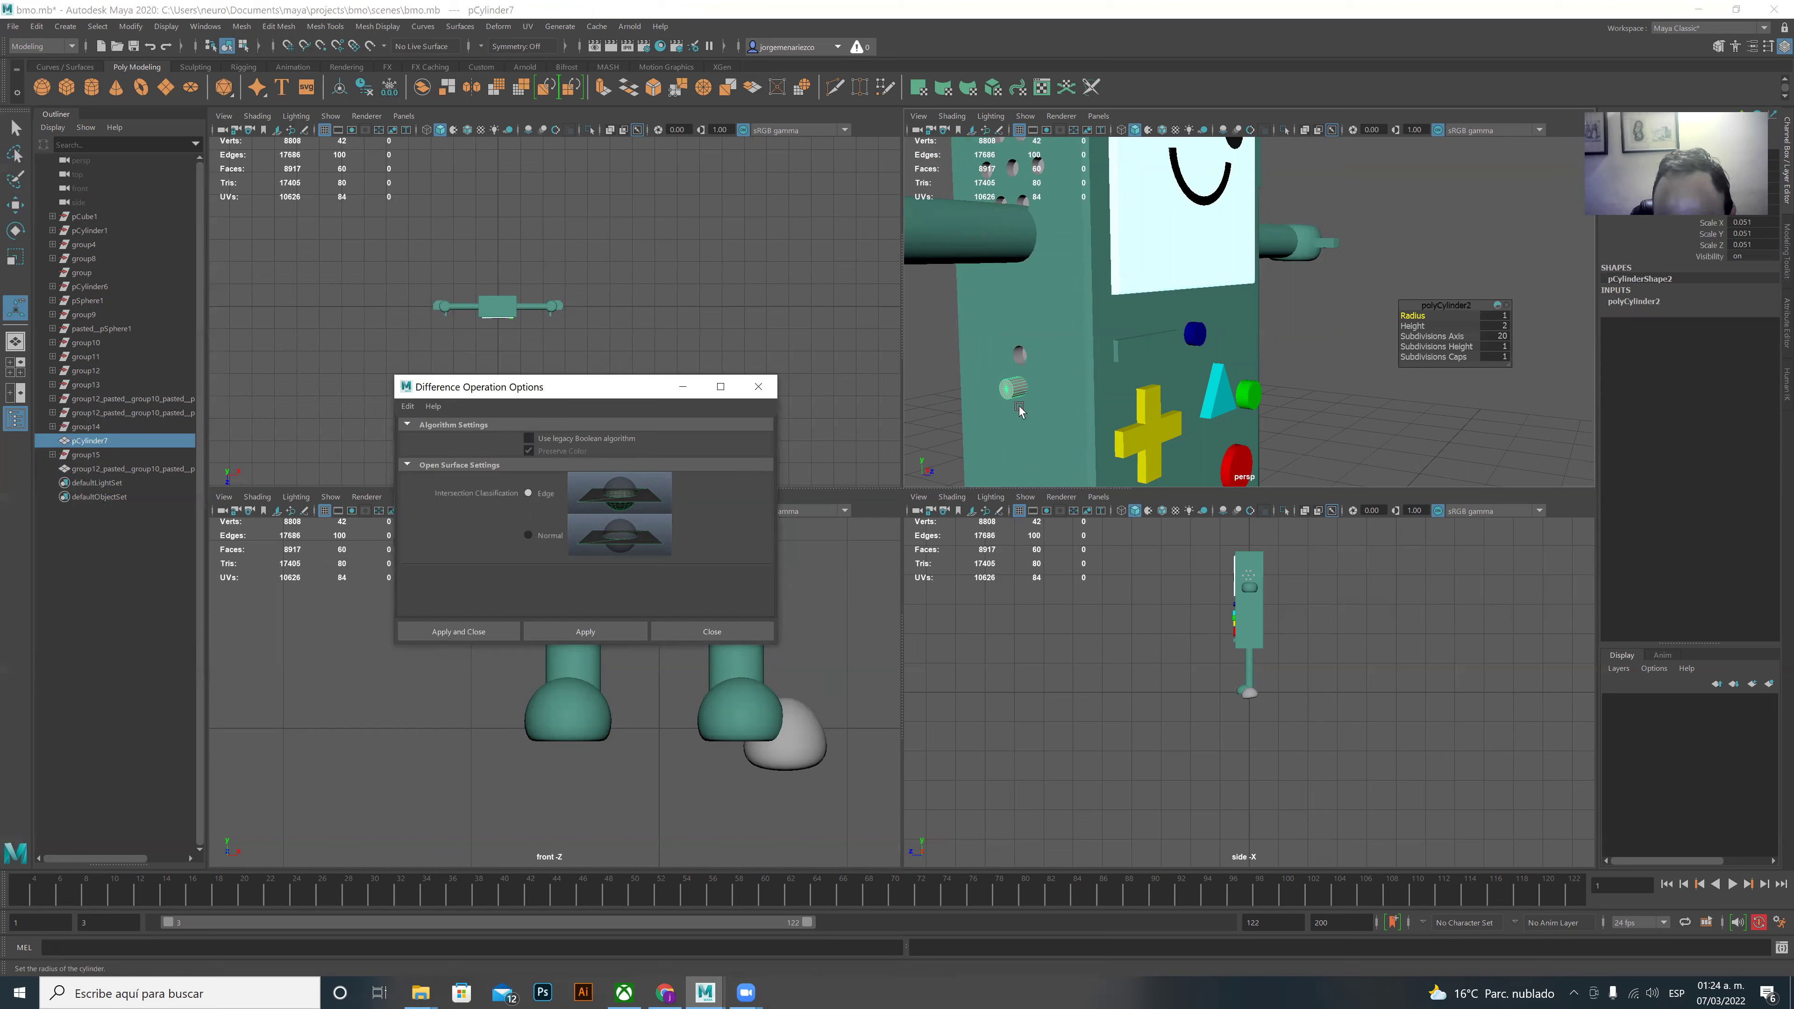
shift+click(1053, 393)
click(1299, 397)
click(999, 386)
shift+click(1012, 392)
click(584, 631)
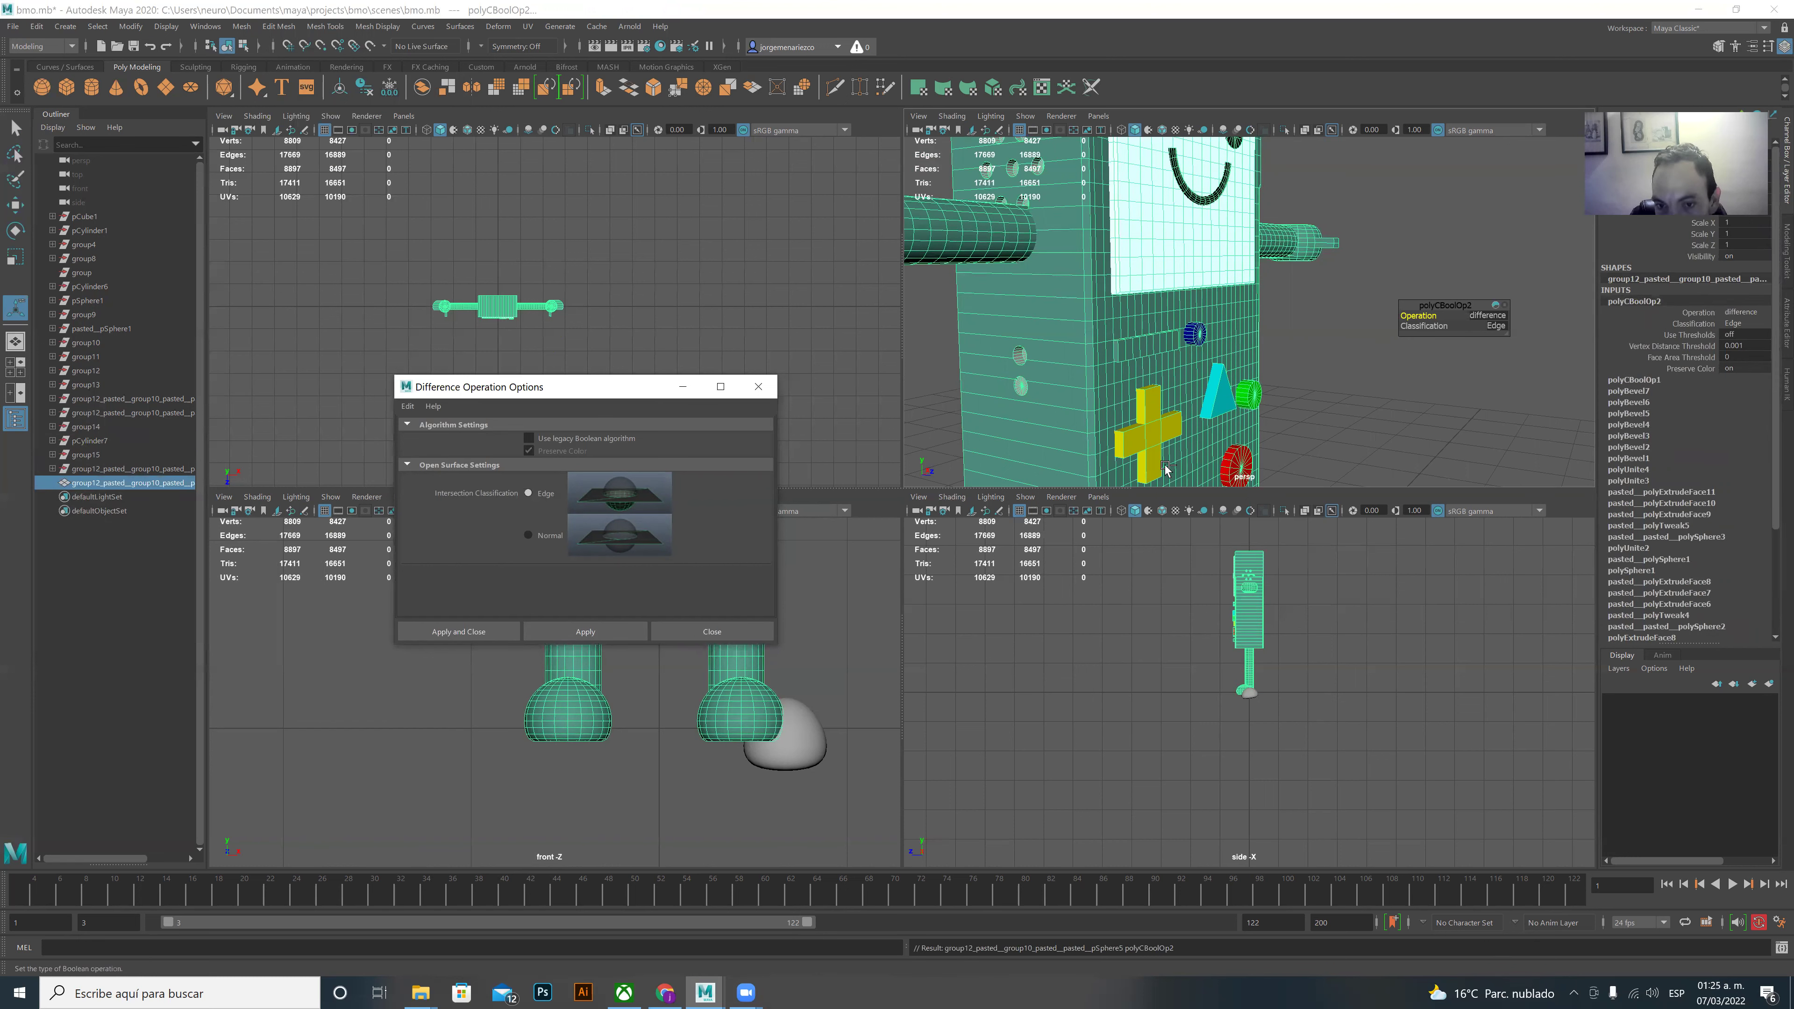
- Undo the second cut, toggle the legacy option on and off, and recut the second hole
key(ctrl+z)
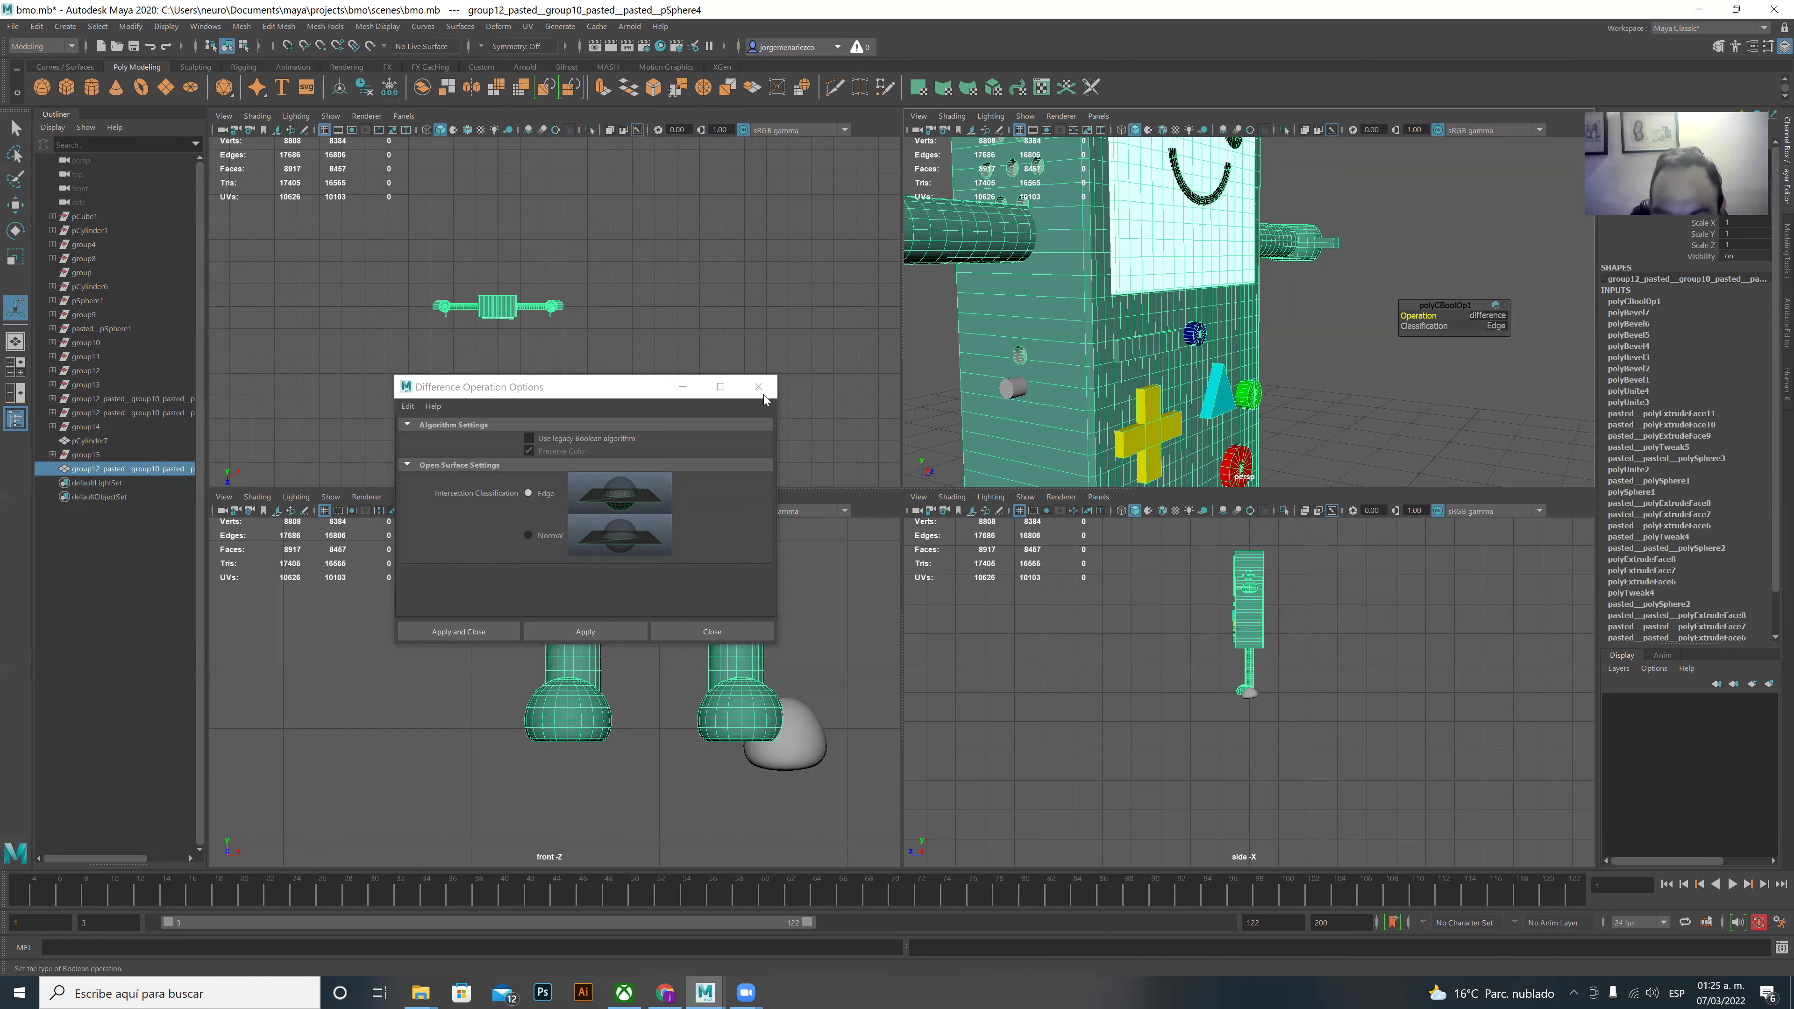
click(529, 438)
click(529, 439)
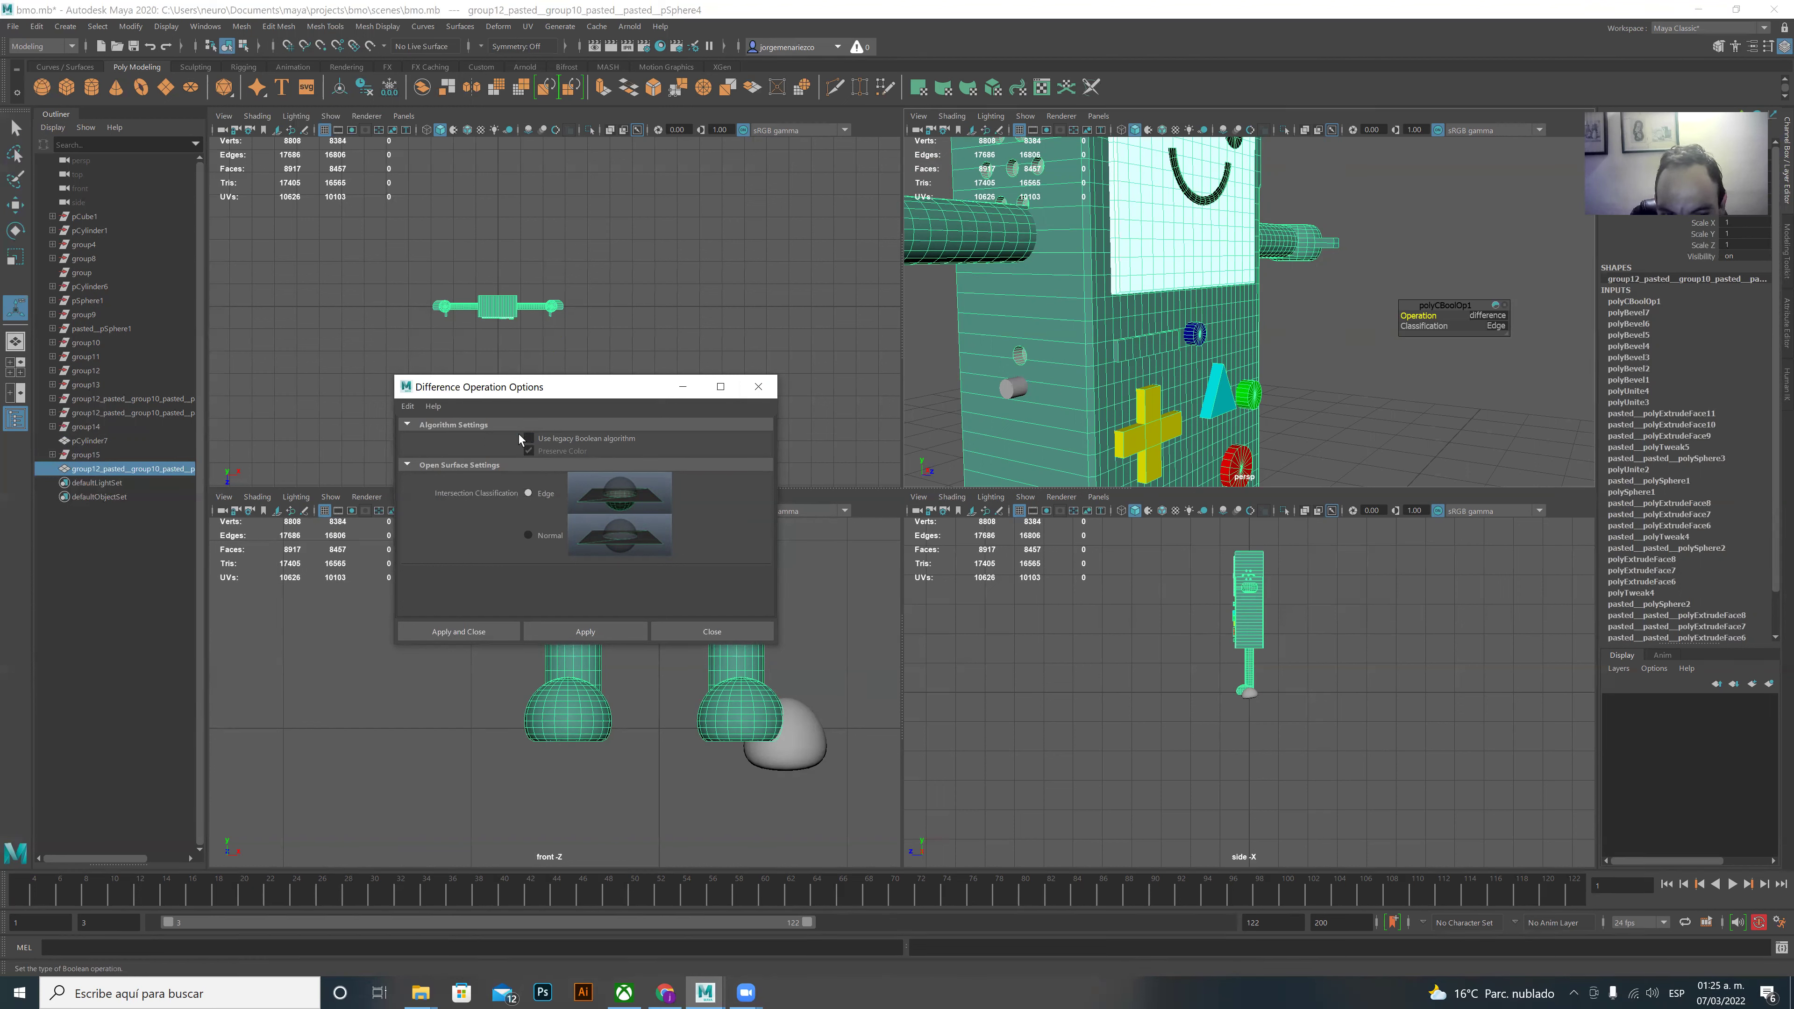
click(1061, 365)
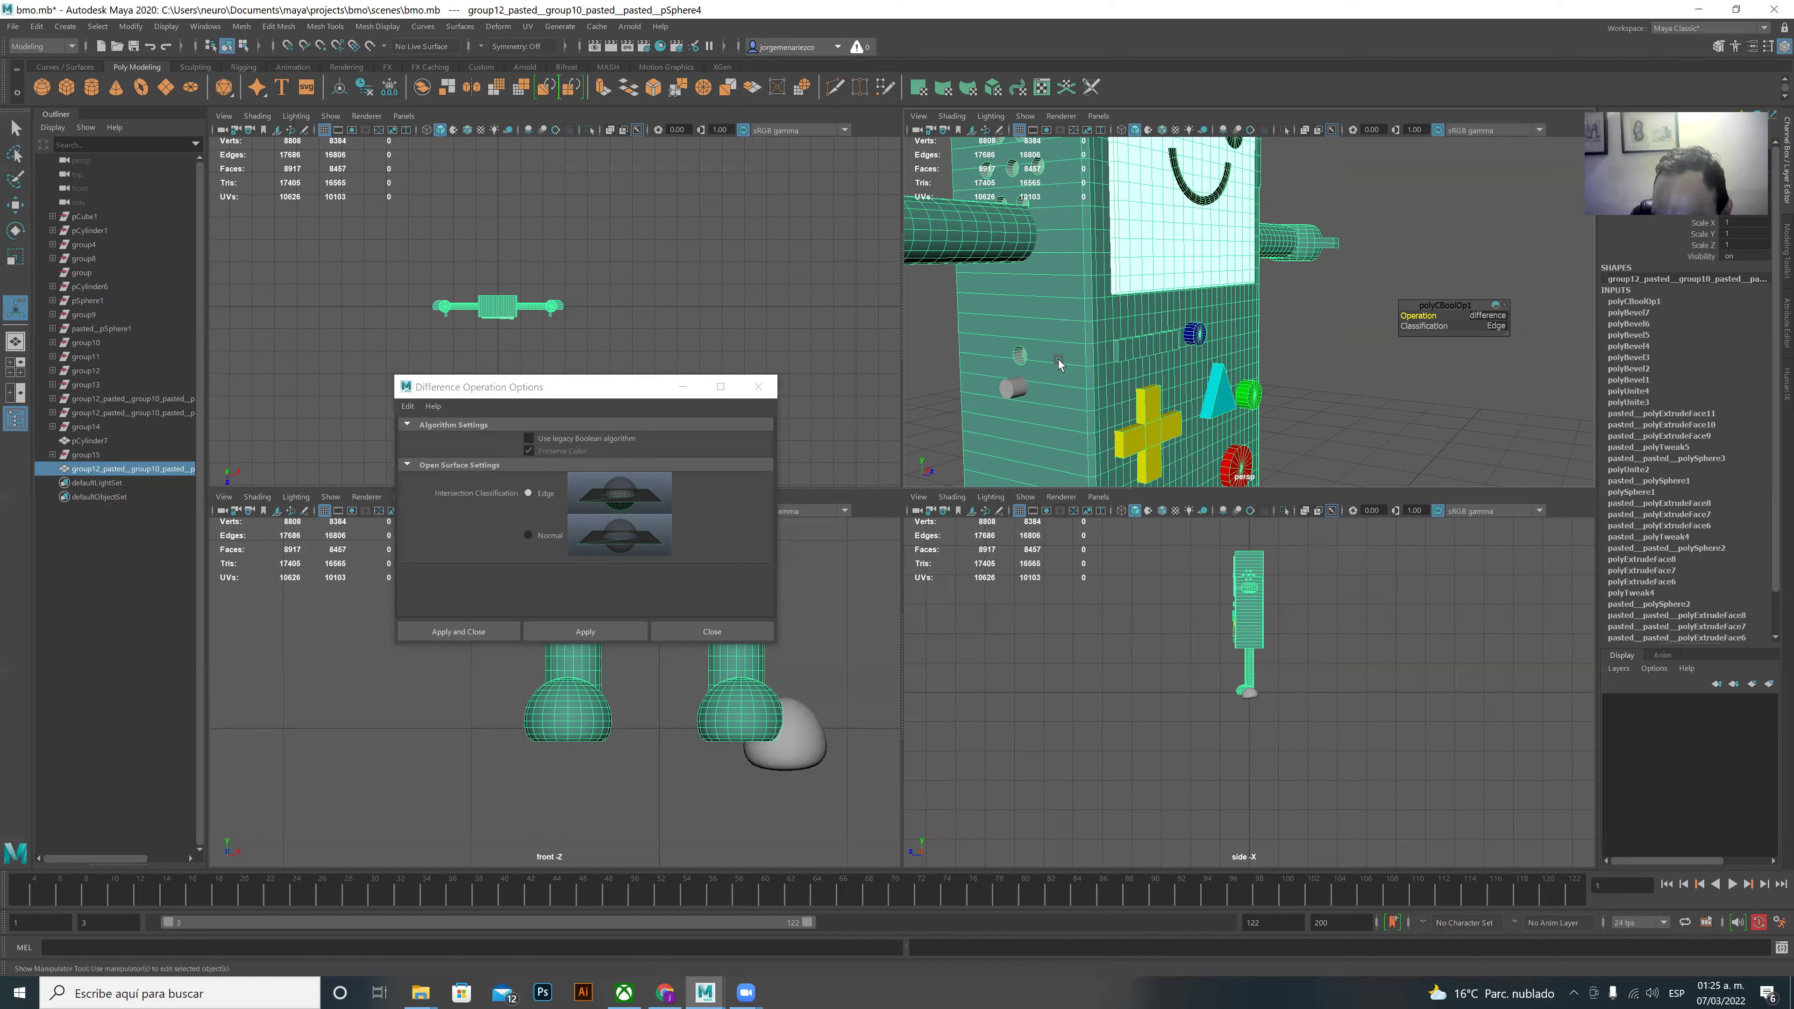
click(1031, 389)
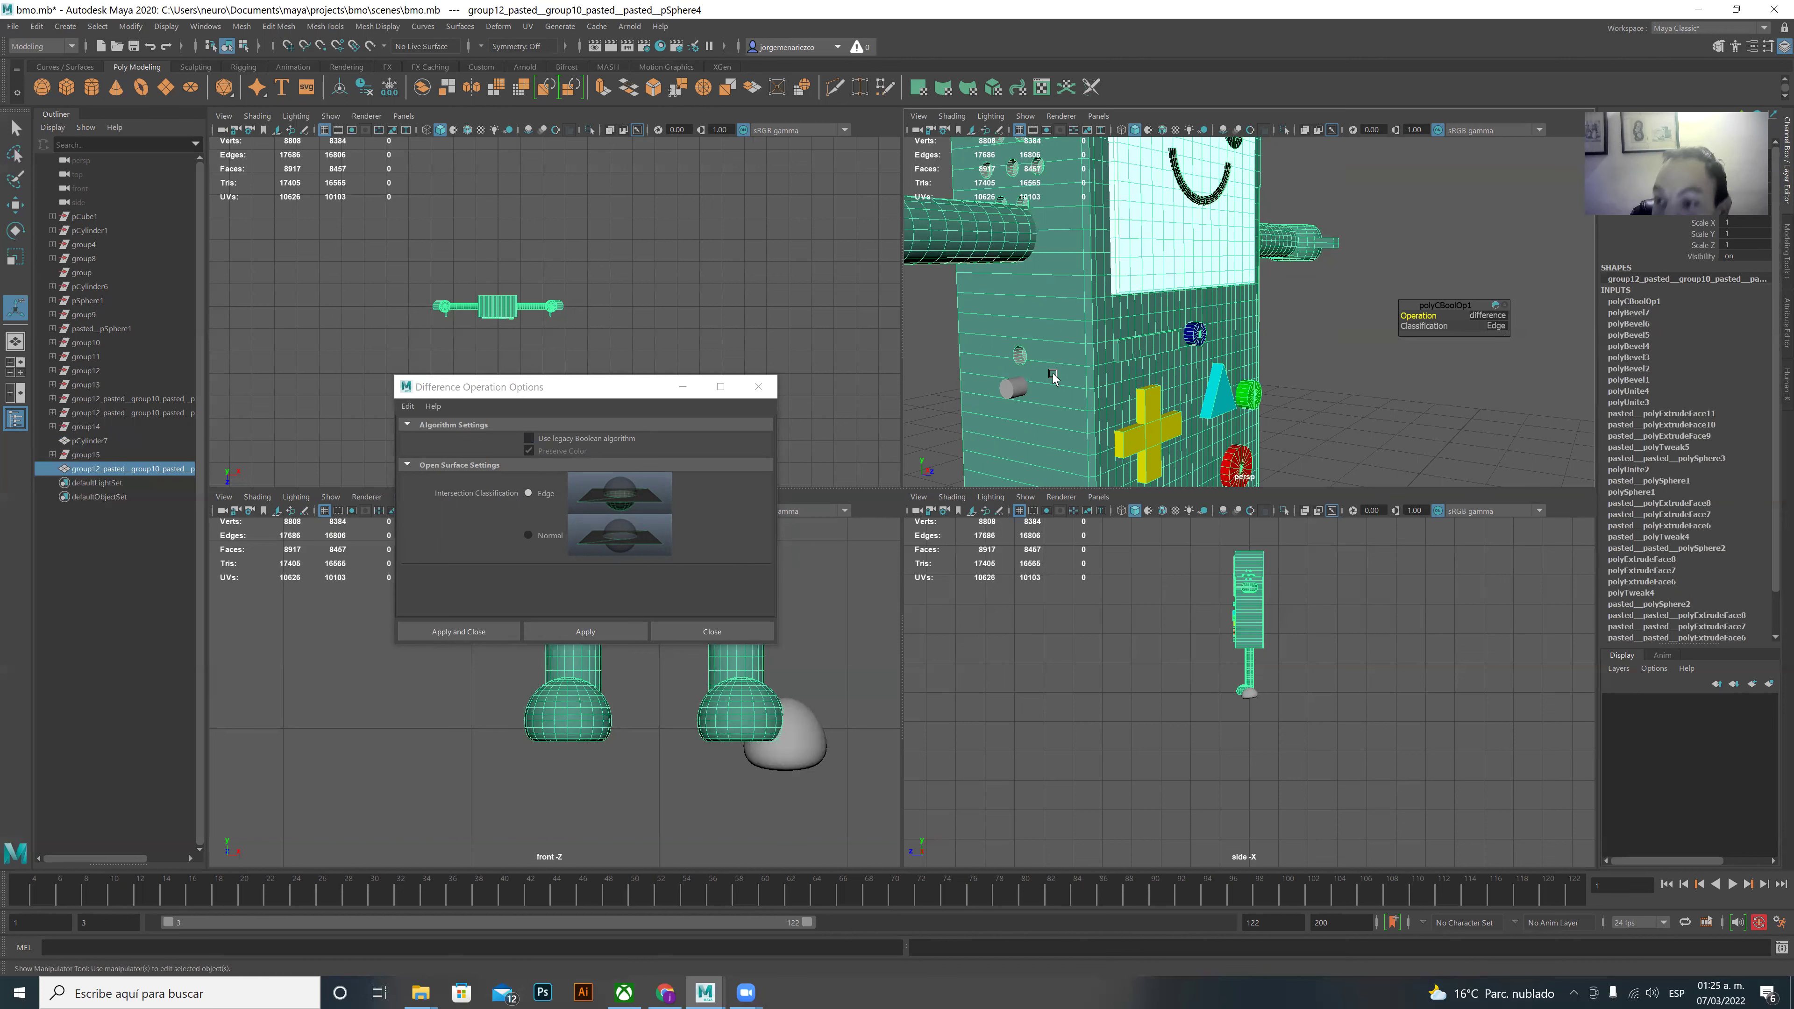
shift+click(1006, 392)
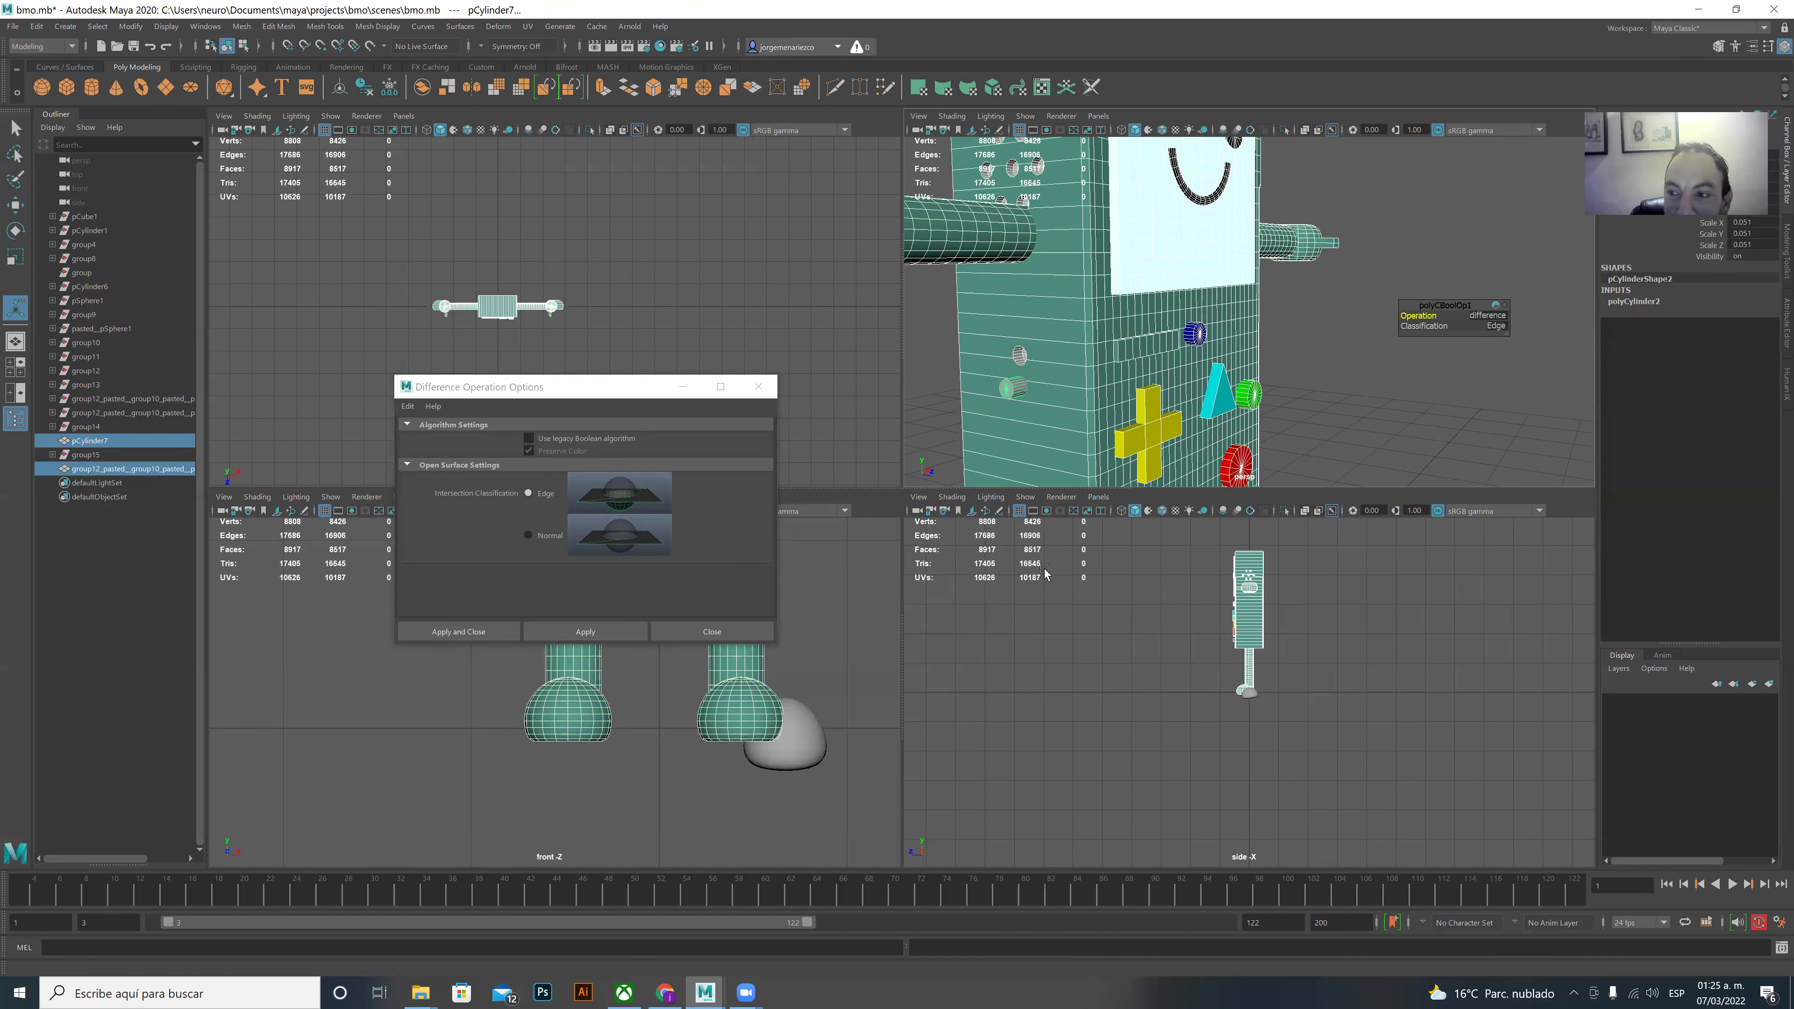
click(585, 632)
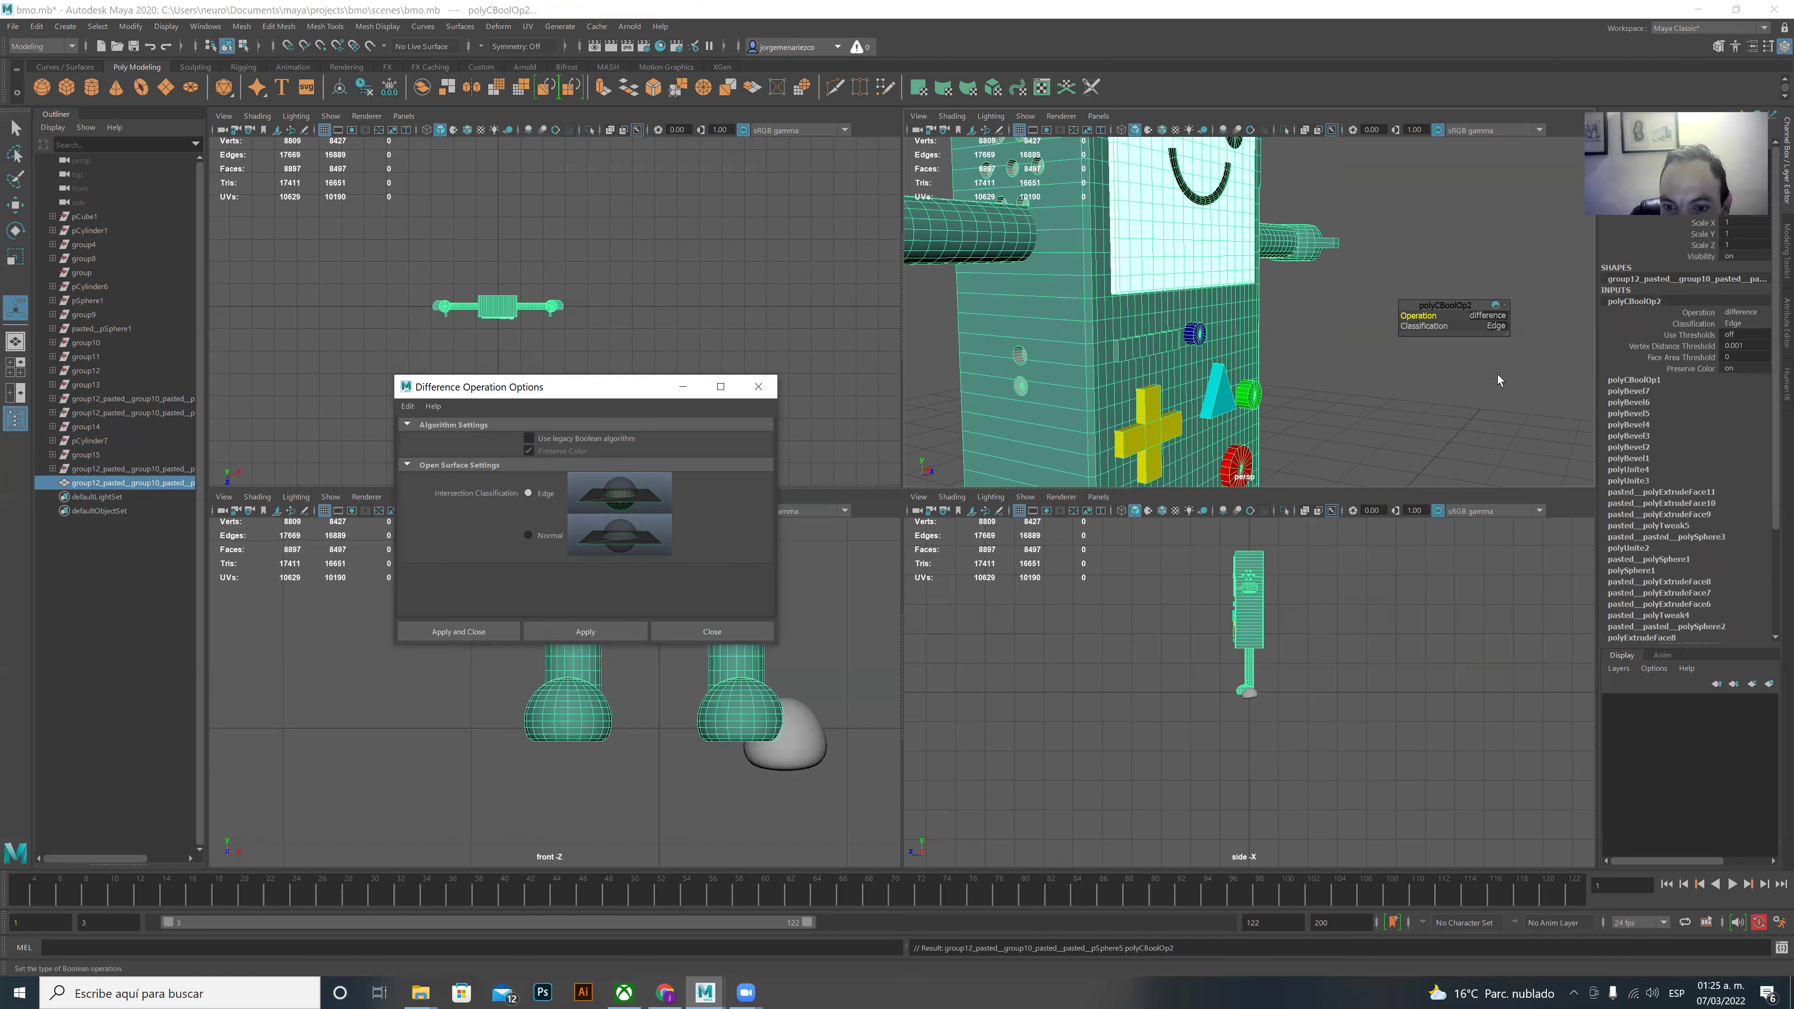
- Delete the leftover cutter sphere and cylinder
click(1293, 383)
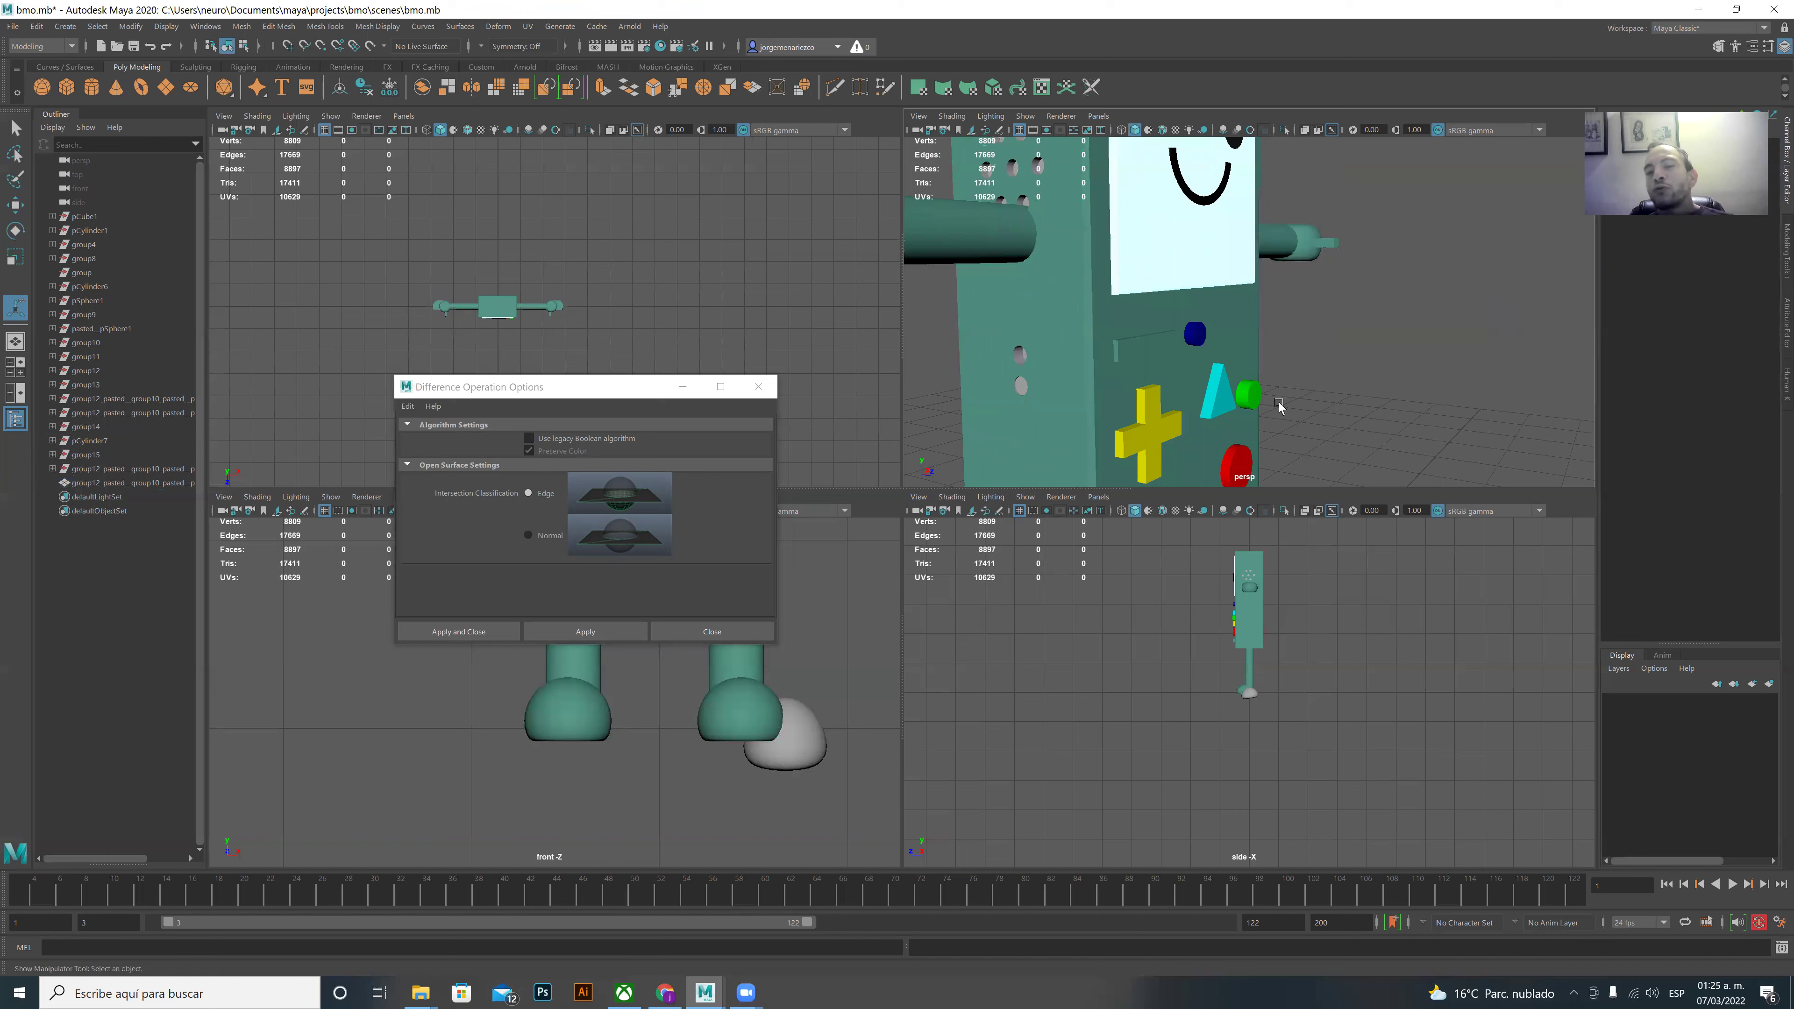
click(1239, 426)
shift+click(1015, 388)
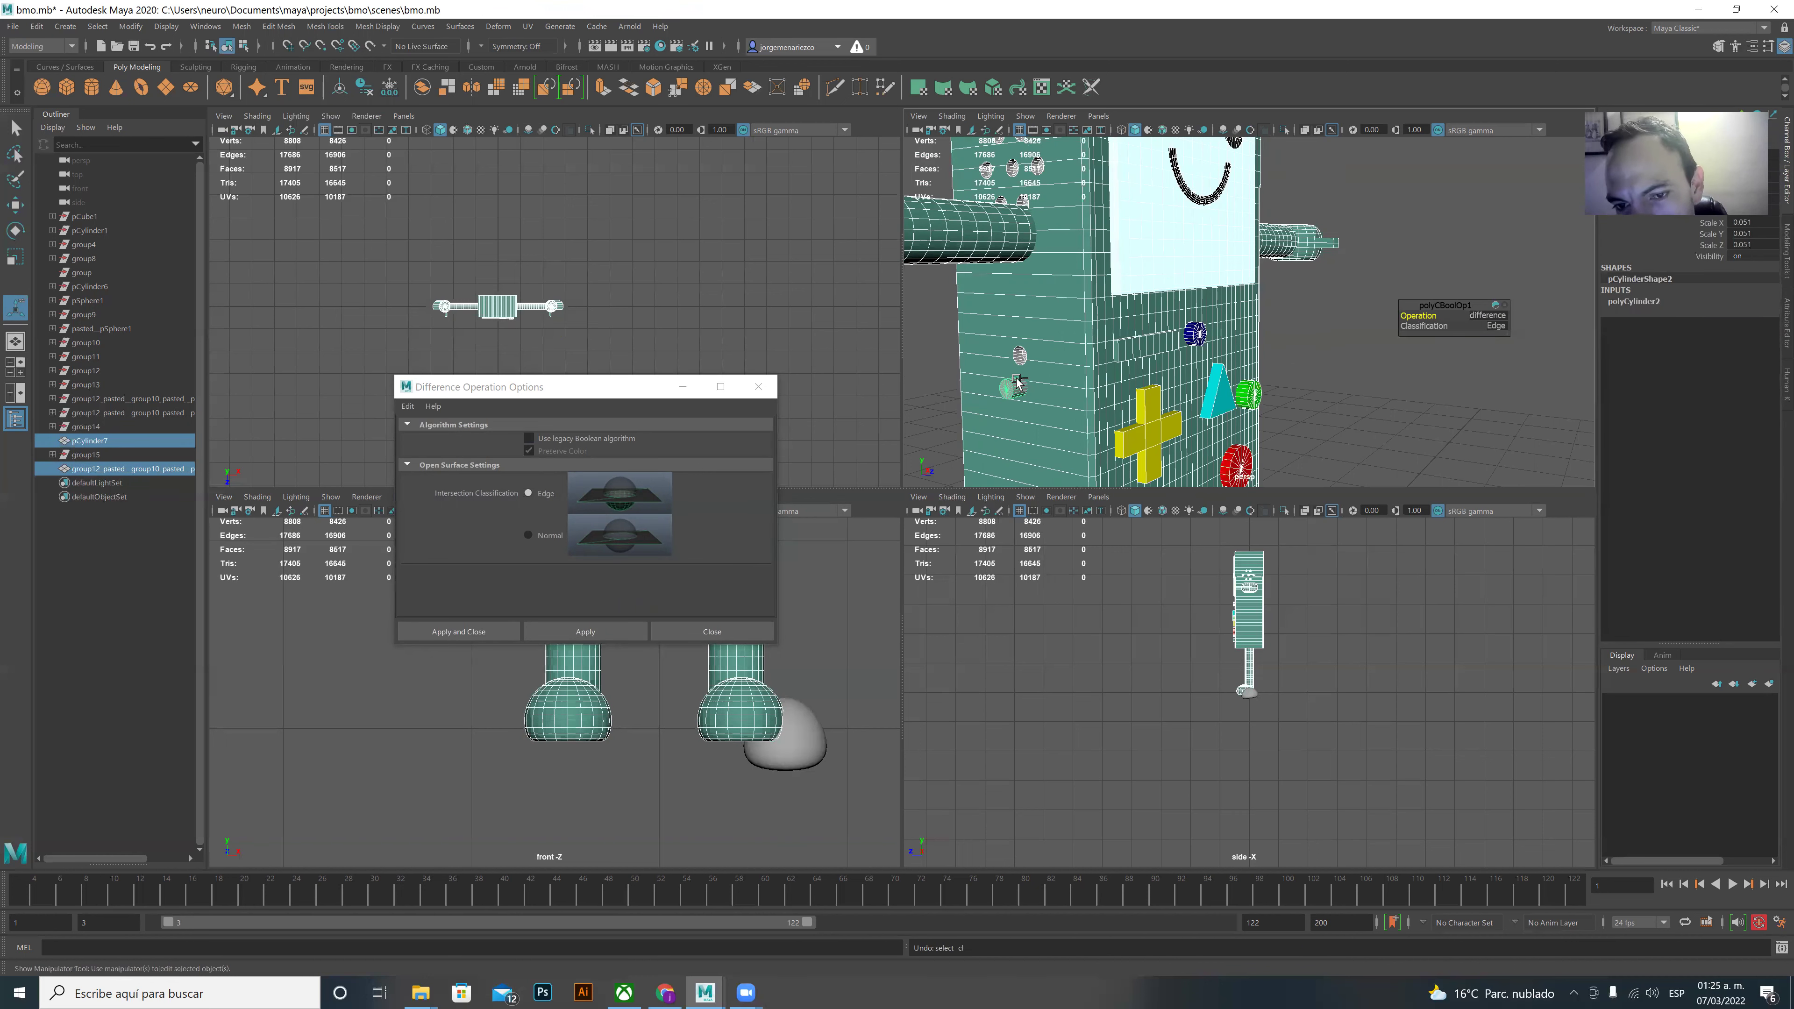
shift+click(1017, 381)
click(1020, 357)
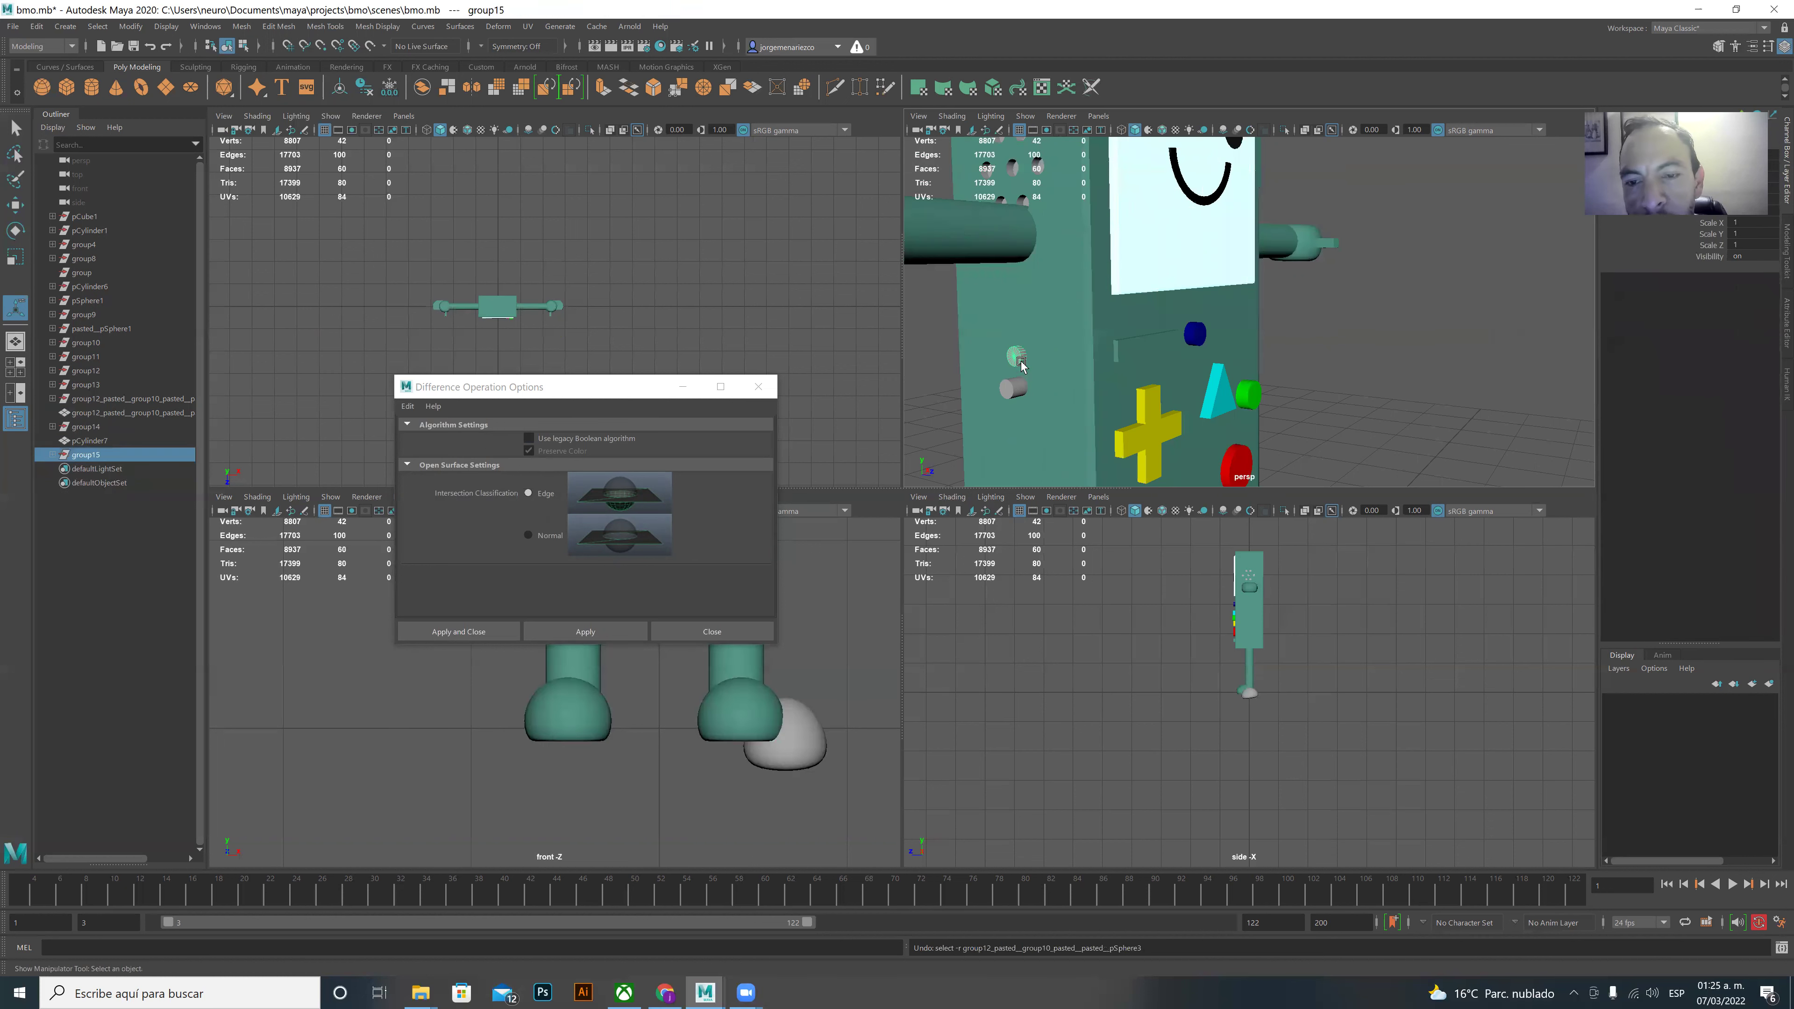
shift+click(1011, 386)
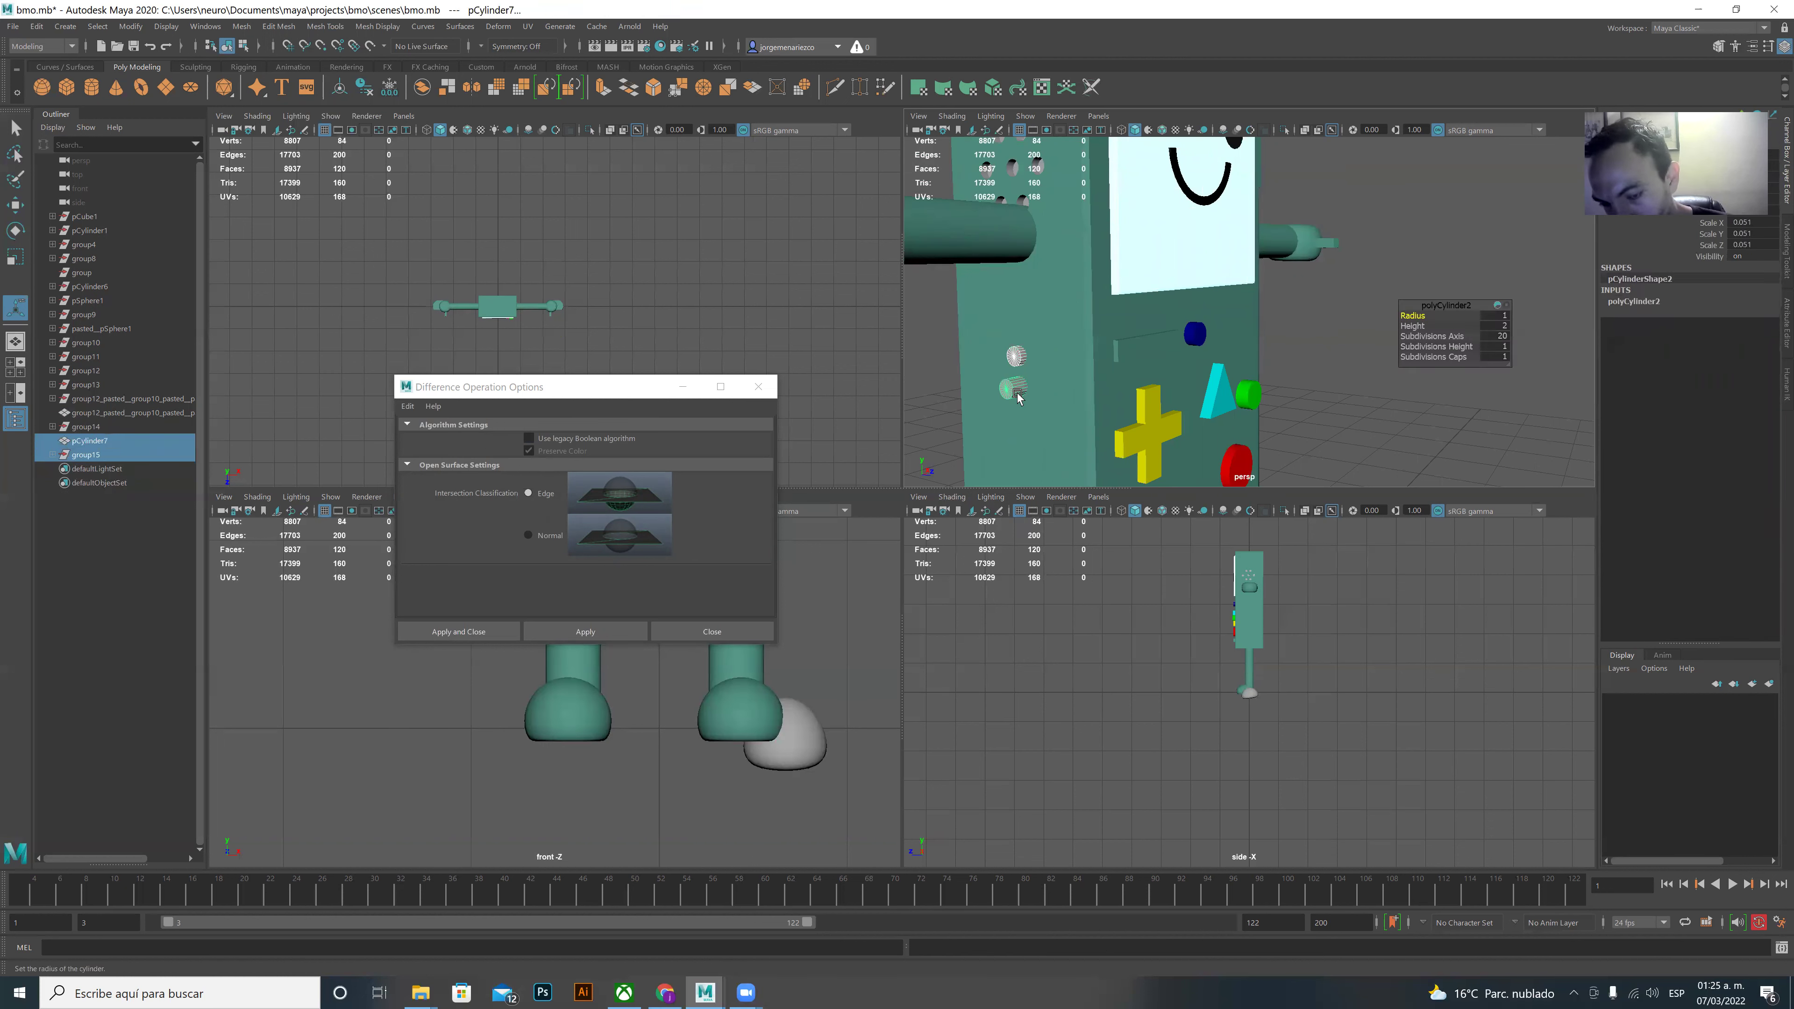
key(Delete)
click(710, 631)
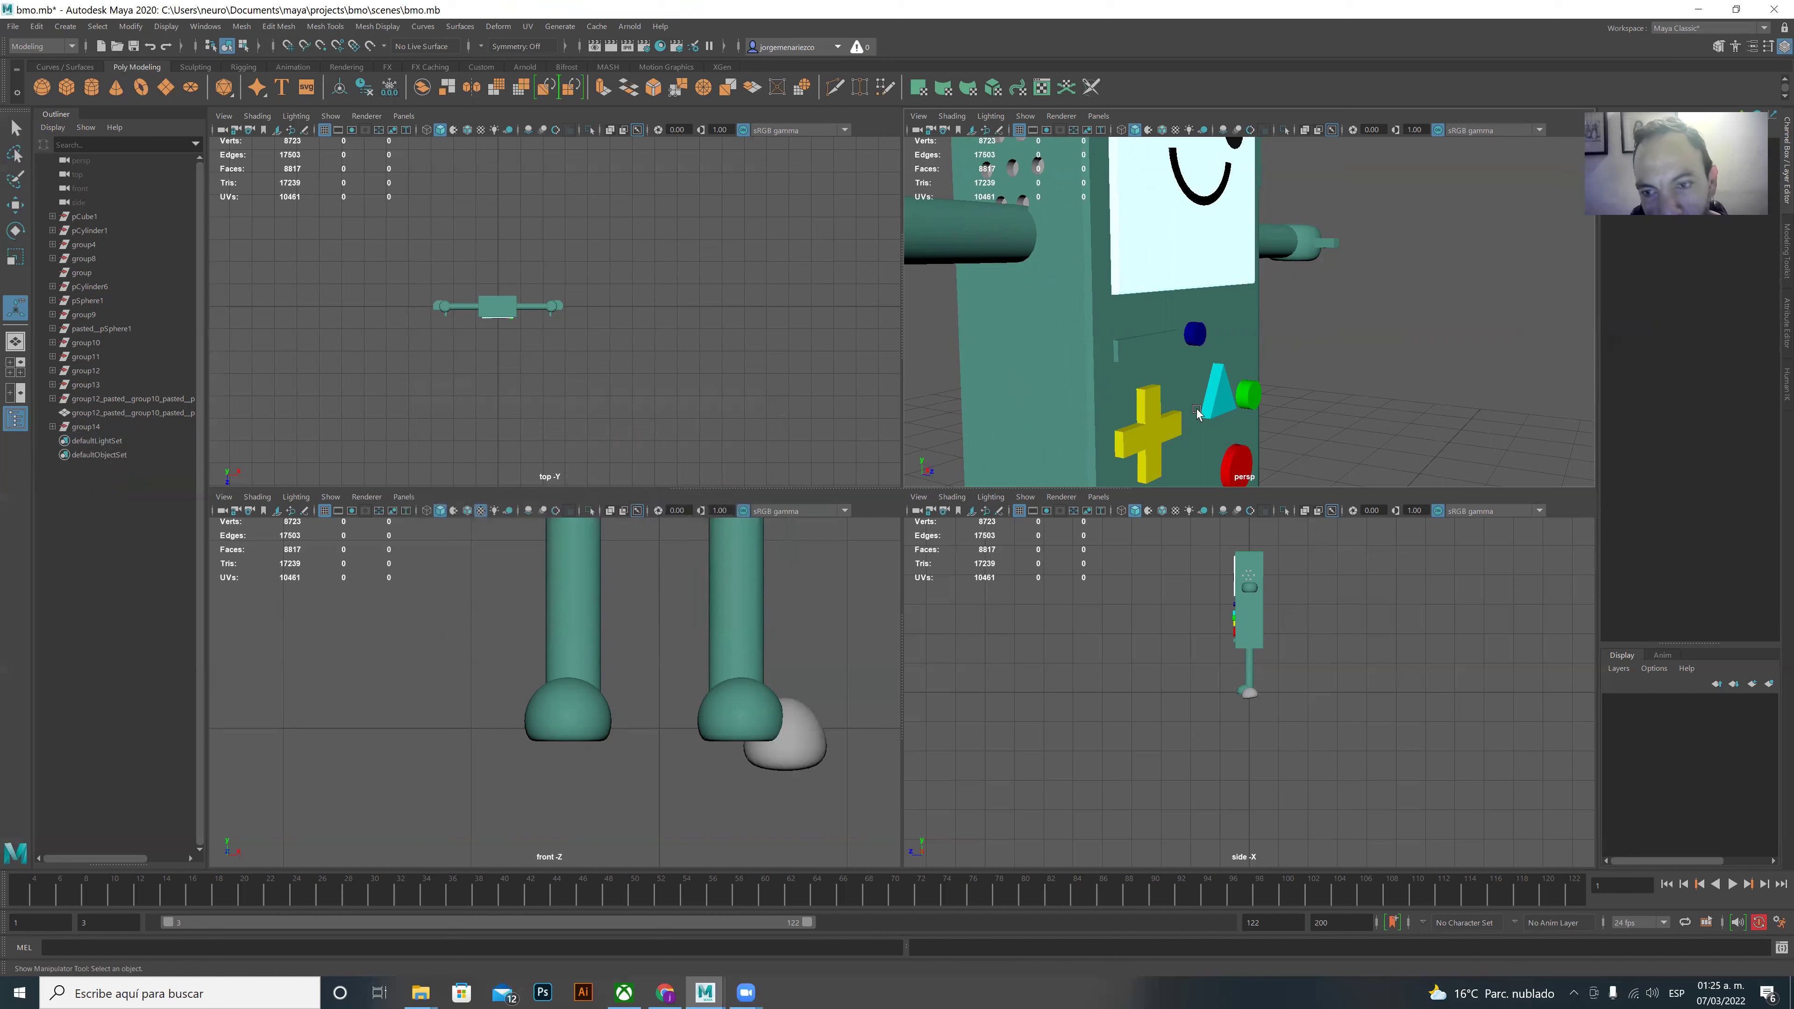
alt+drag(1199, 412, 1191, 405)
scroll(1274, 349, up, 2)
scroll(1178, 412, up, 3)
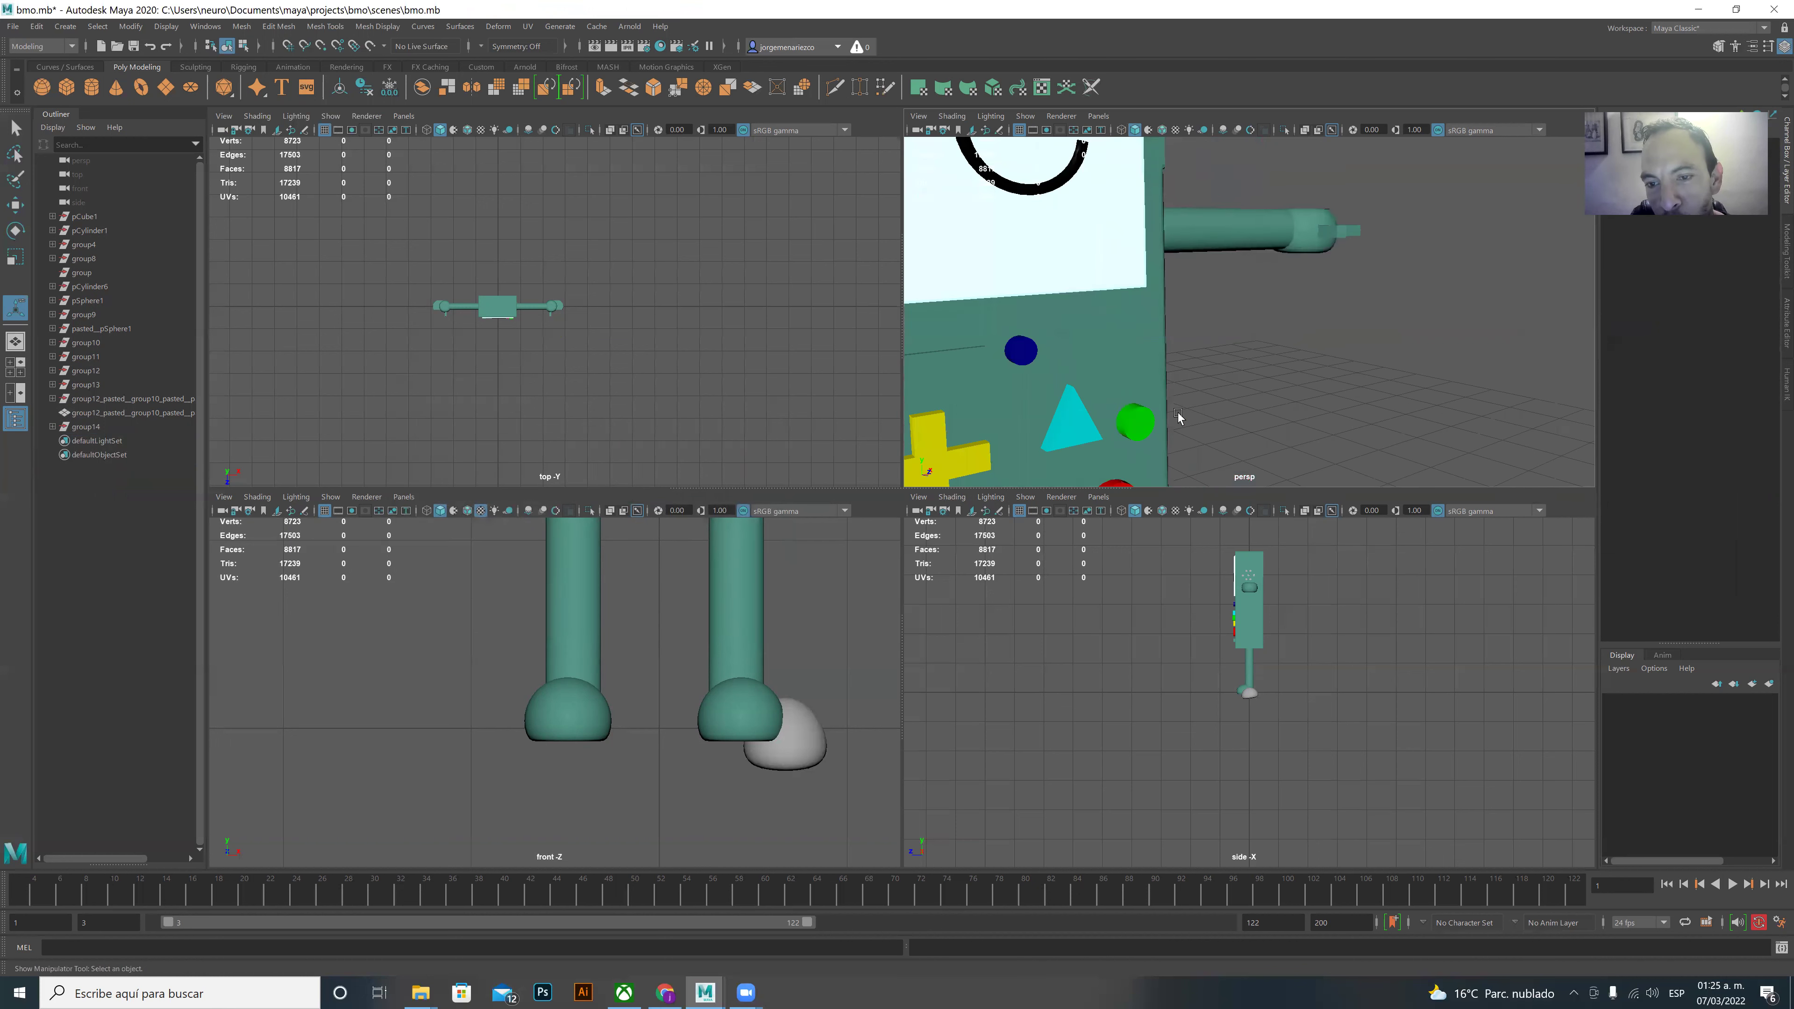
scroll(1130, 406, up, 3)
scroll(1074, 402, up, 3)
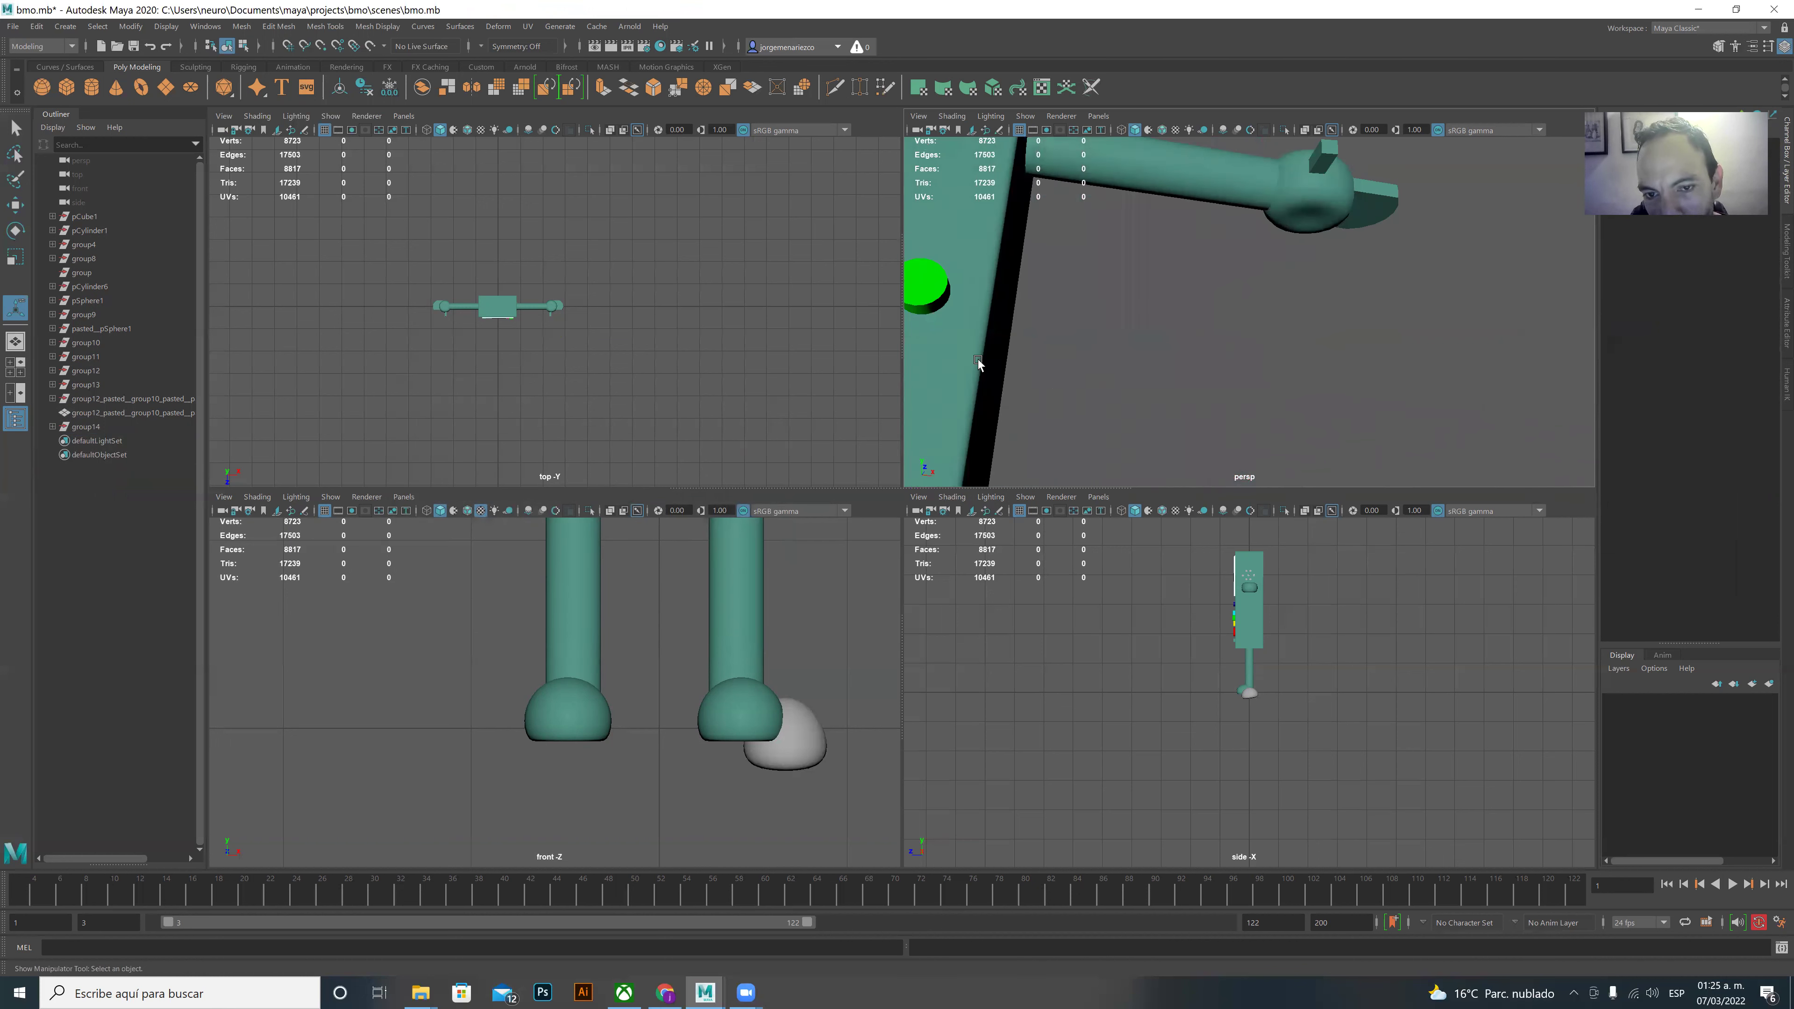
scroll(978, 362, down, 3)
scroll(947, 340, down, 3)
click(918, 297)
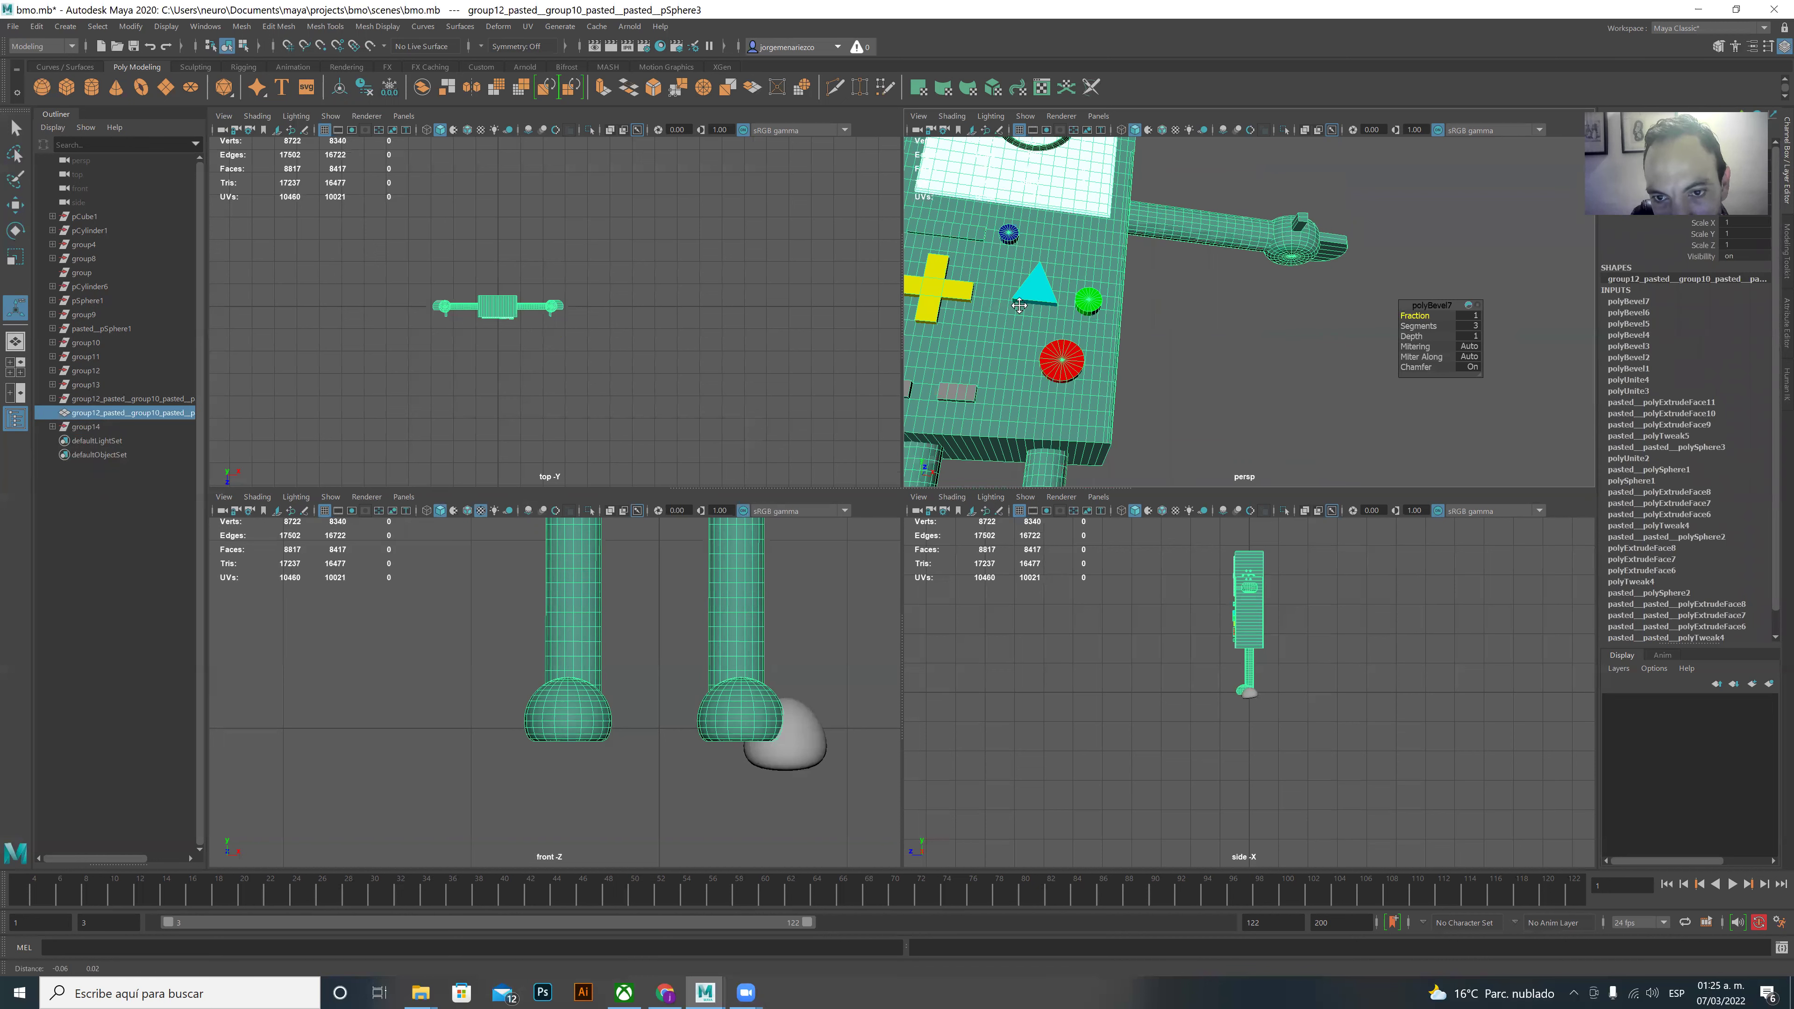
alt+middle_drag(959, 299, 1121, 318)
scroll(1121, 319, up, 3)
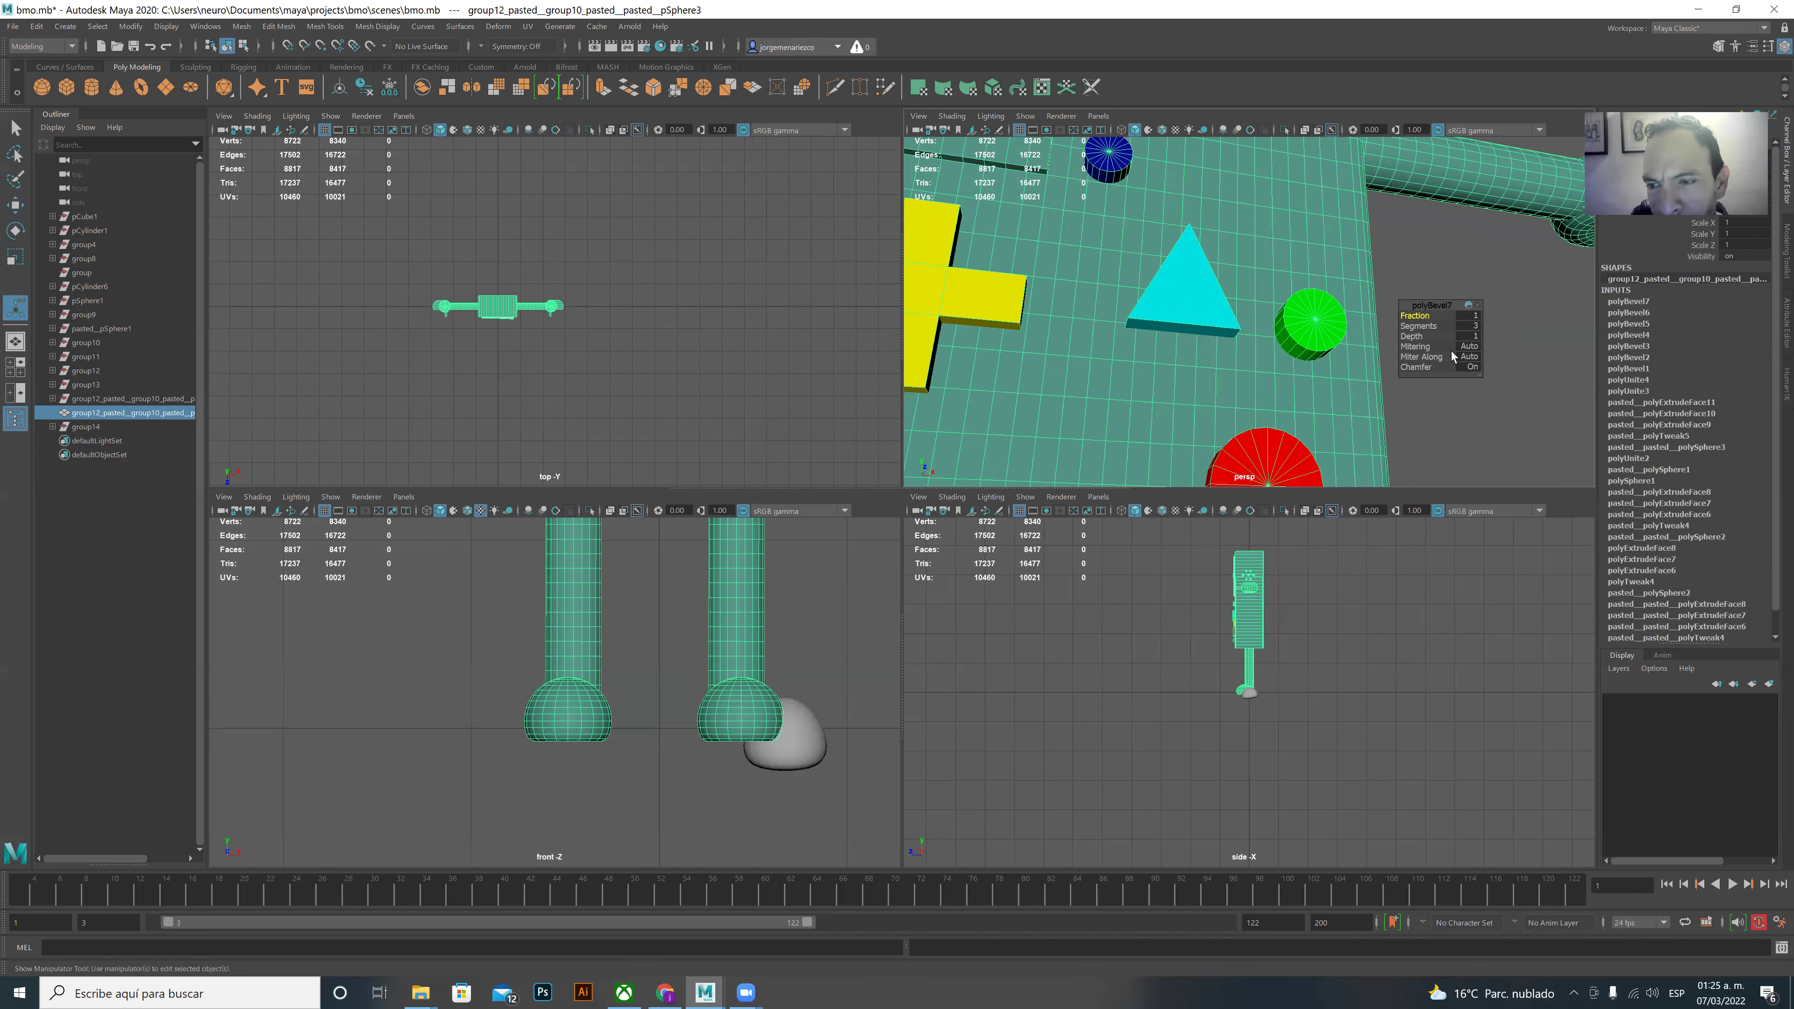
click(989, 281)
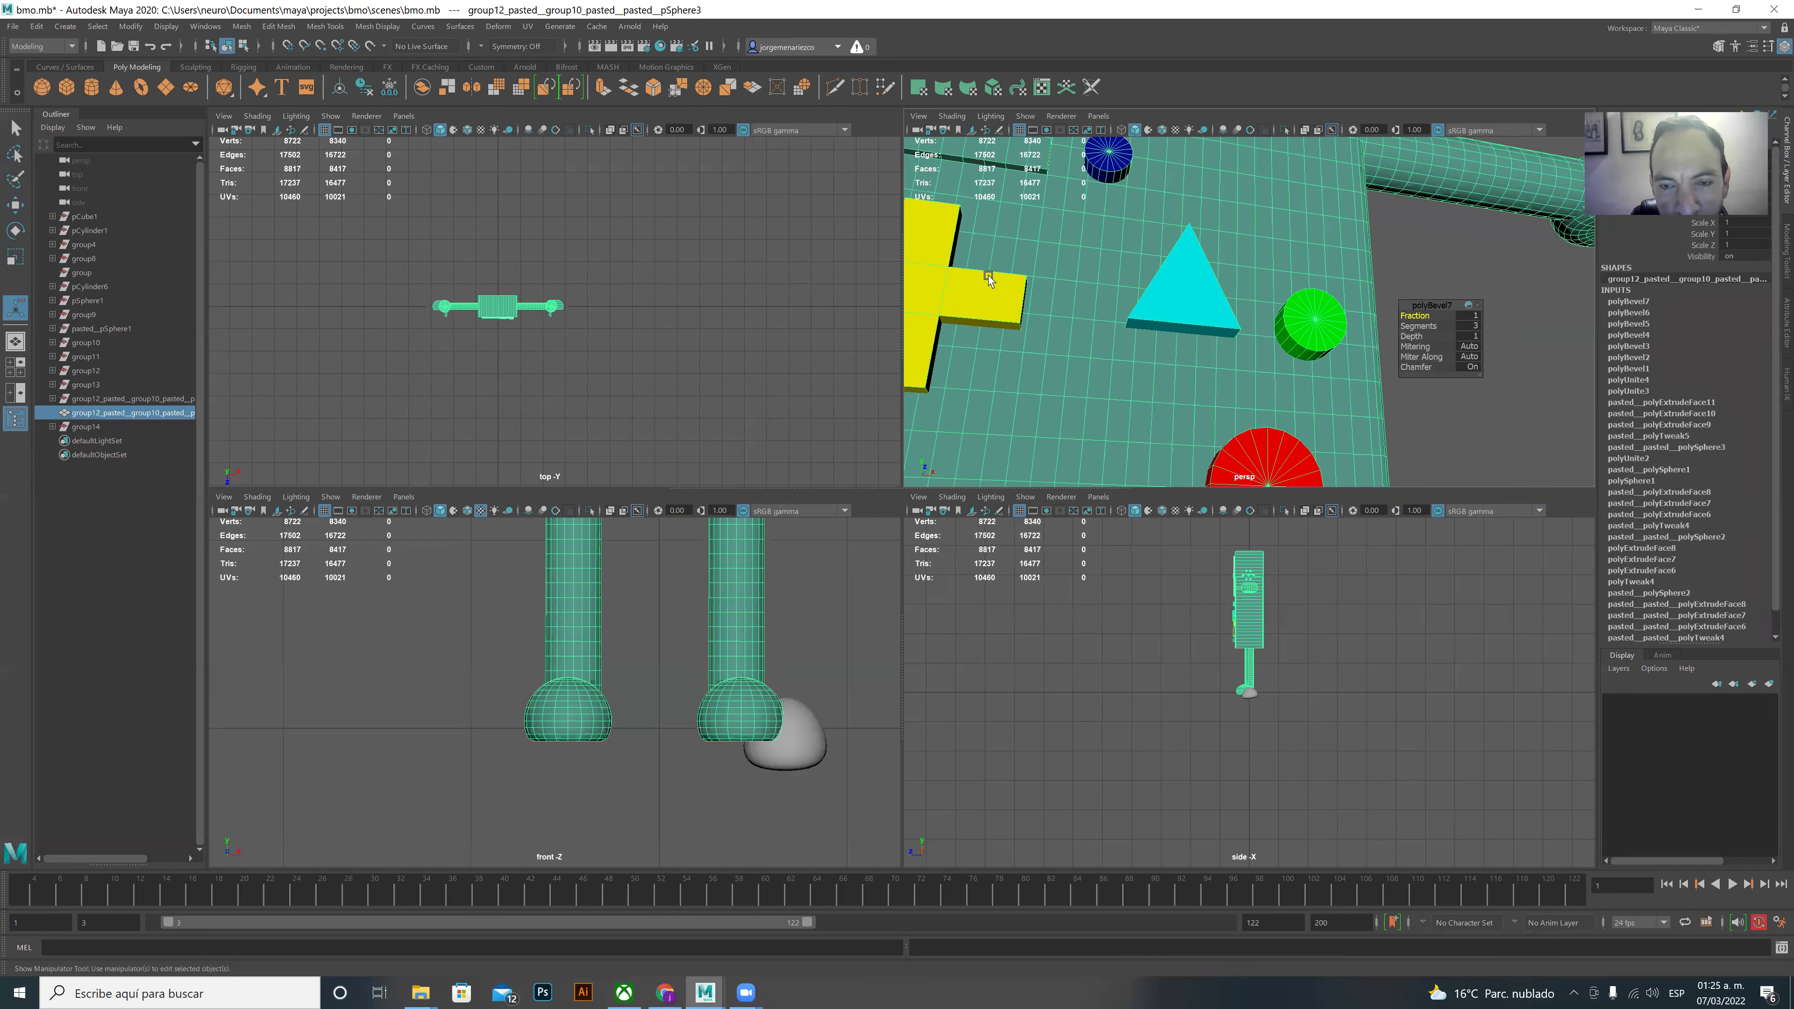
- Switch to edge mode and select the yellow cross's bottom edge
right_click(989, 276)
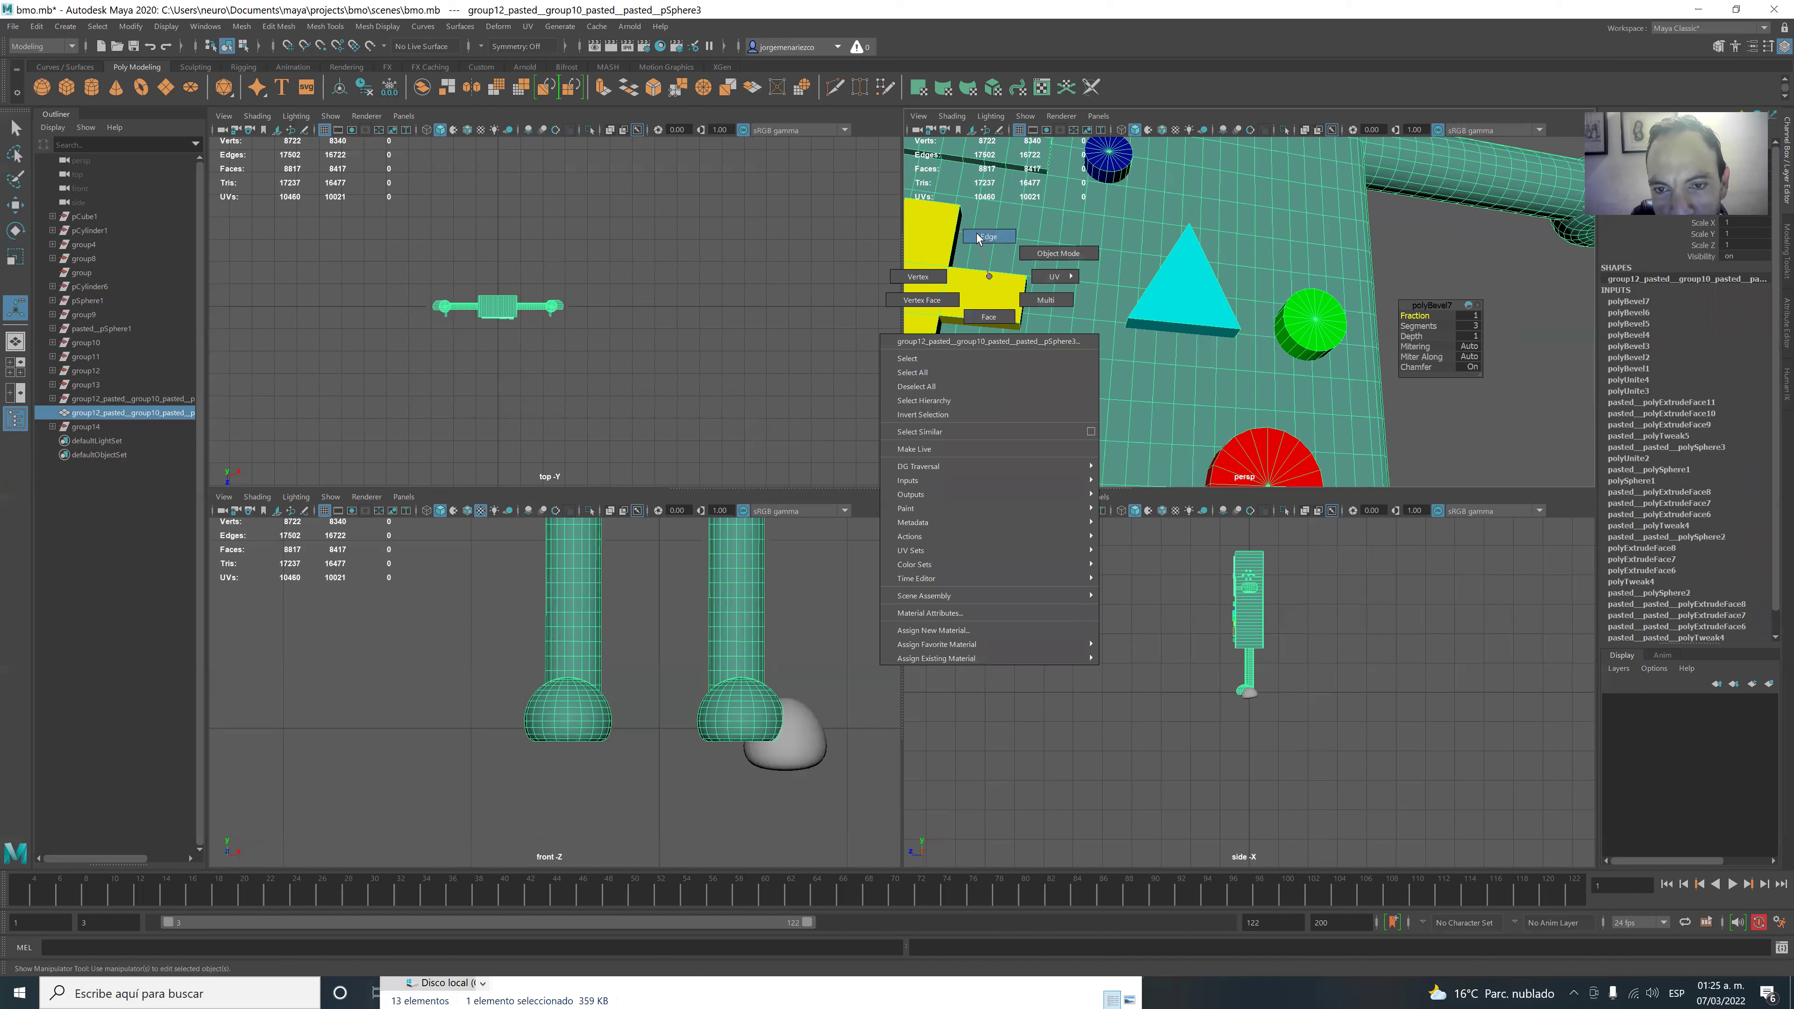
click(978, 238)
click(977, 275)
scroll(976, 278, down, 2)
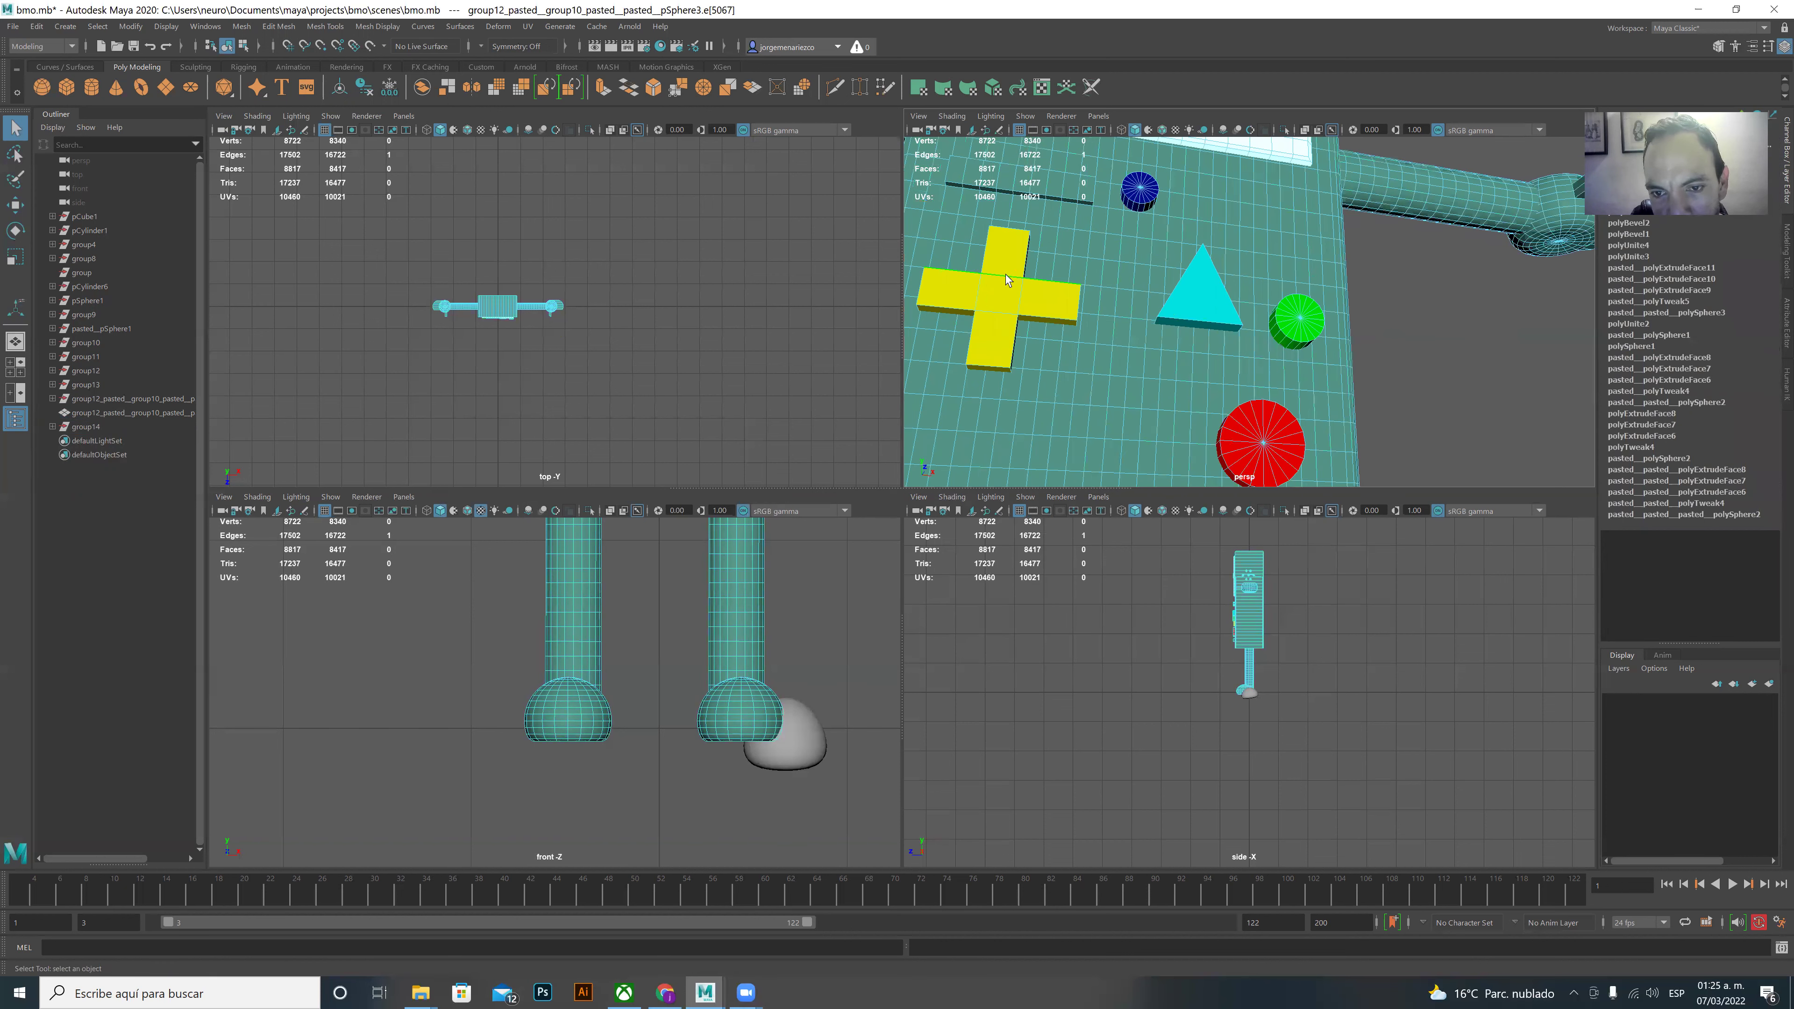
scroll(1040, 288, up, 2)
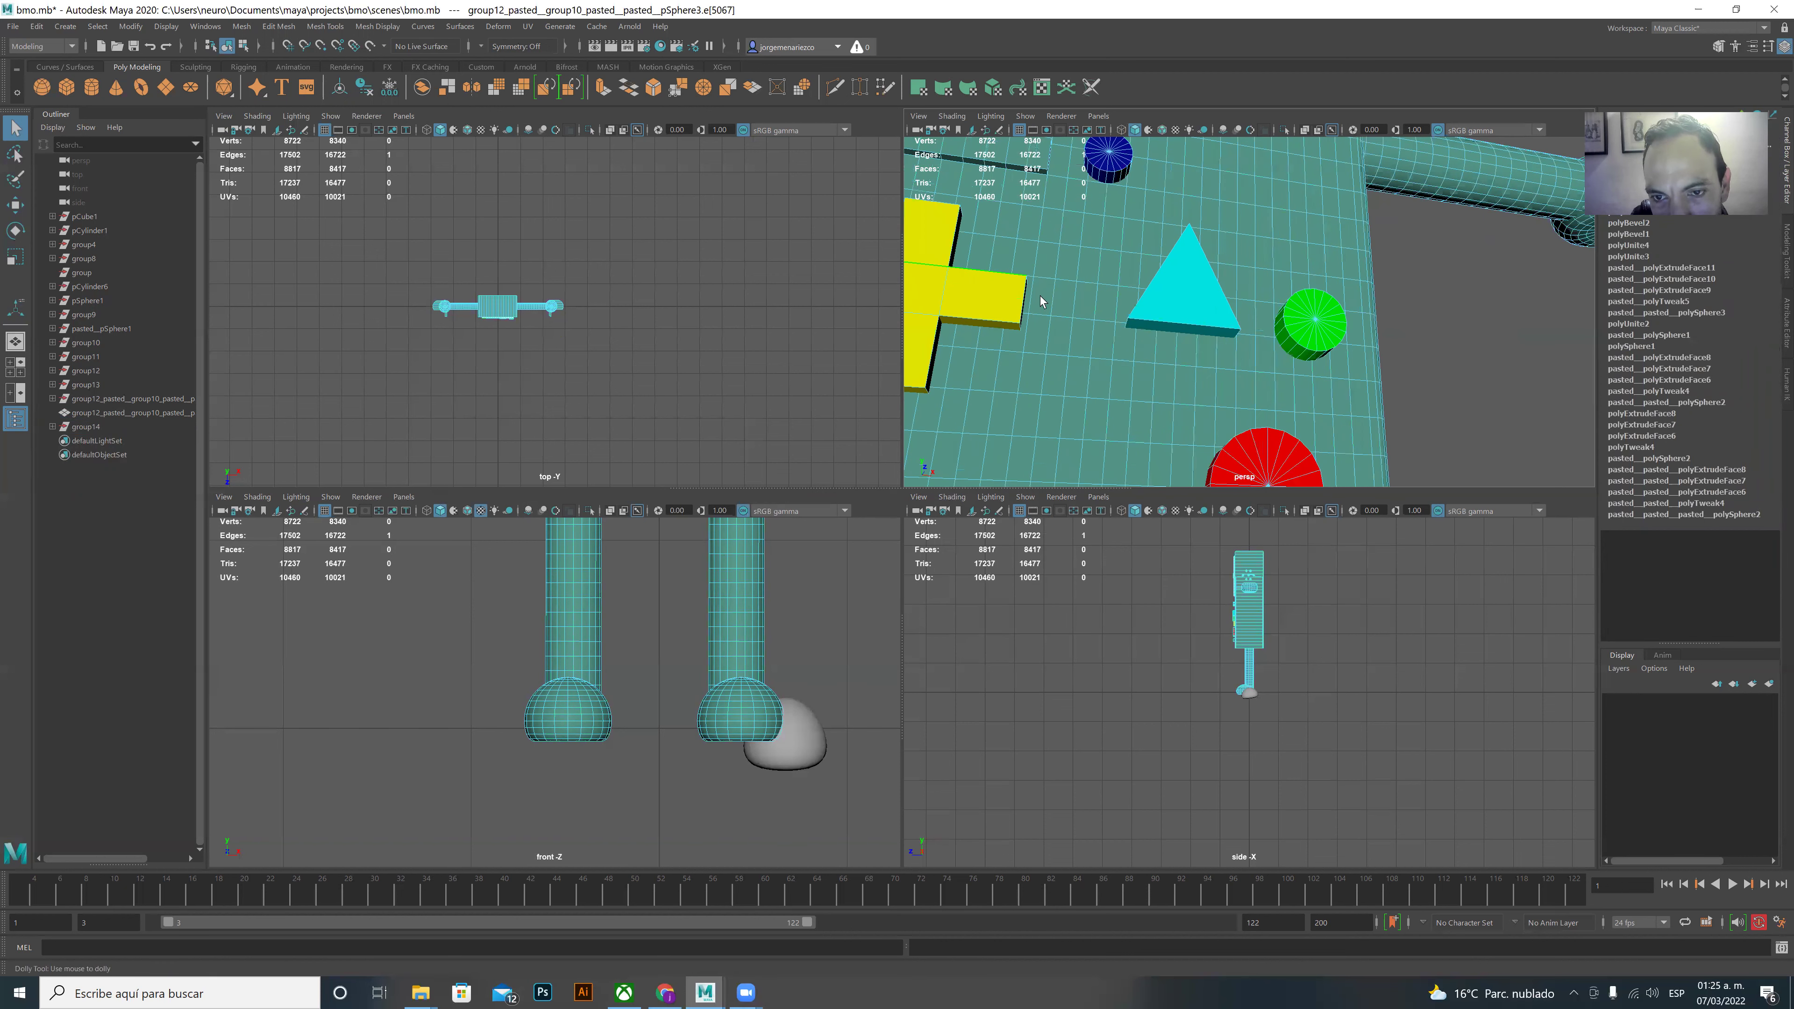
click(999, 322)
scroll(998, 316, down, 2)
scroll(1001, 315, down, 2)
- Add the cross's top edges and vertical side edge to the selection
shift+click(1013, 286)
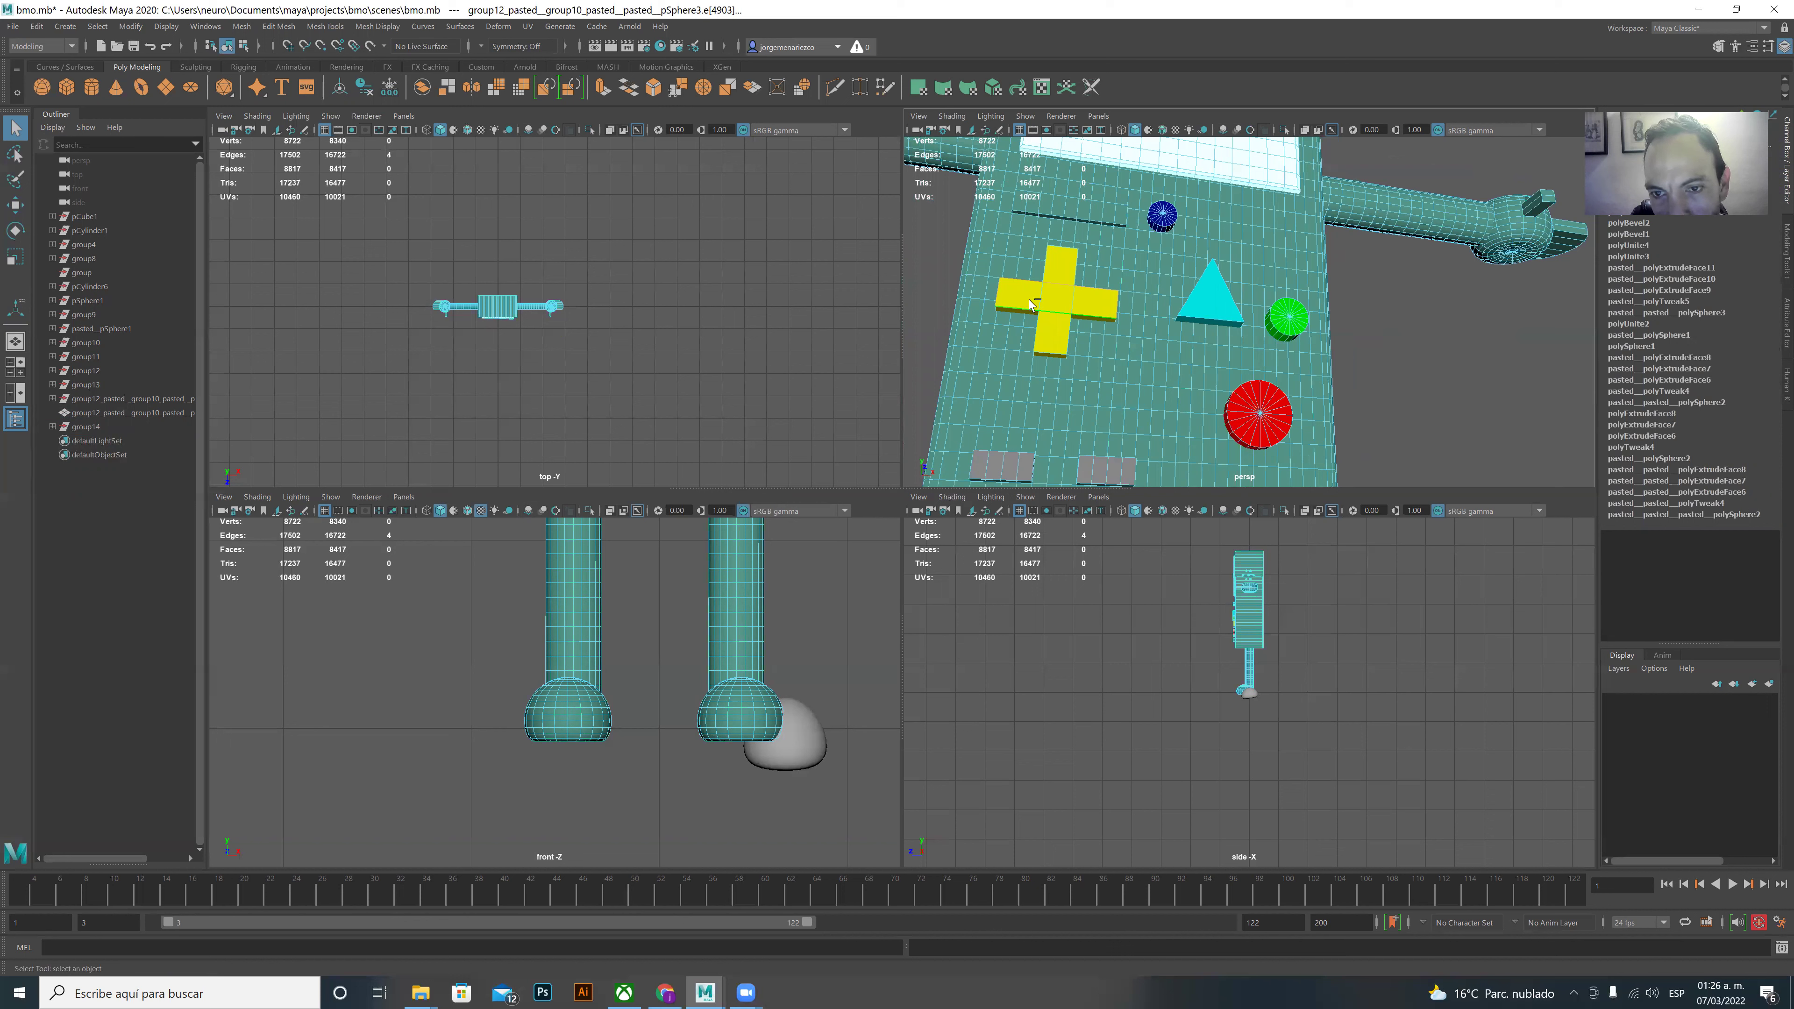
shift+click(1062, 249)
shift+click(1077, 268)
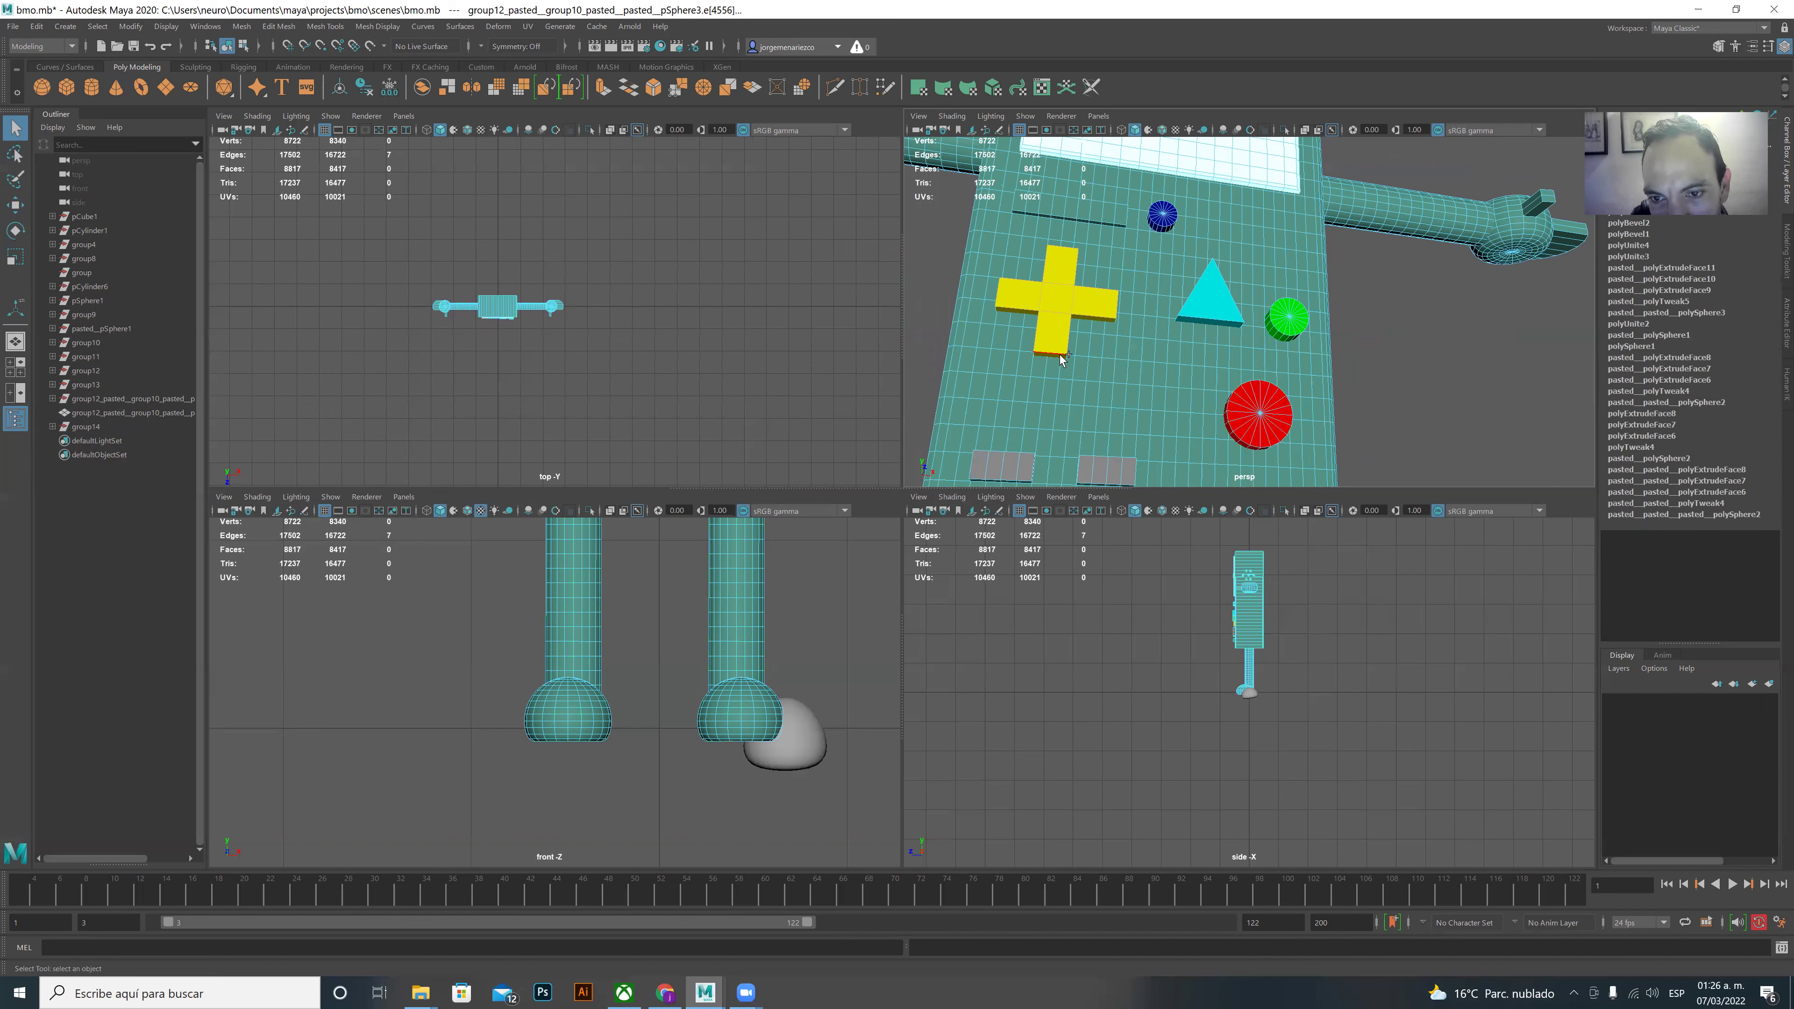
scroll(1053, 361, up, 3)
scroll(1010, 343, down, 2)
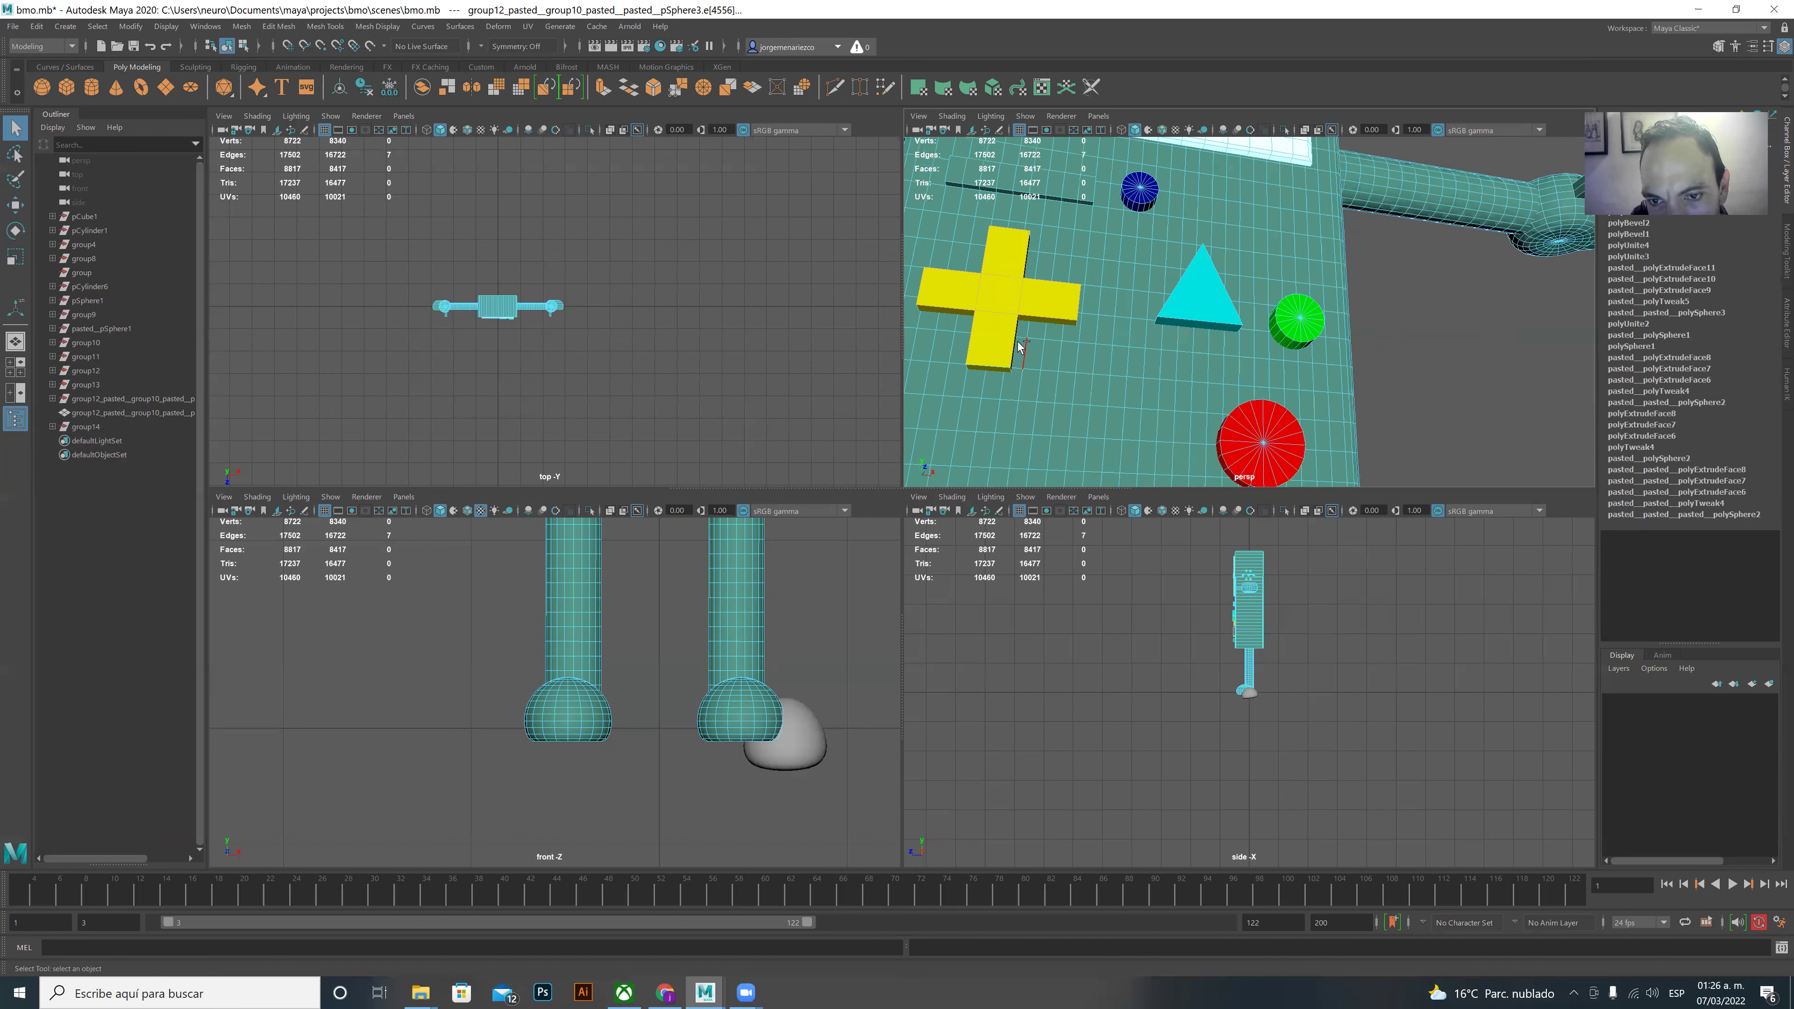
scroll(1187, 380, down, 2)
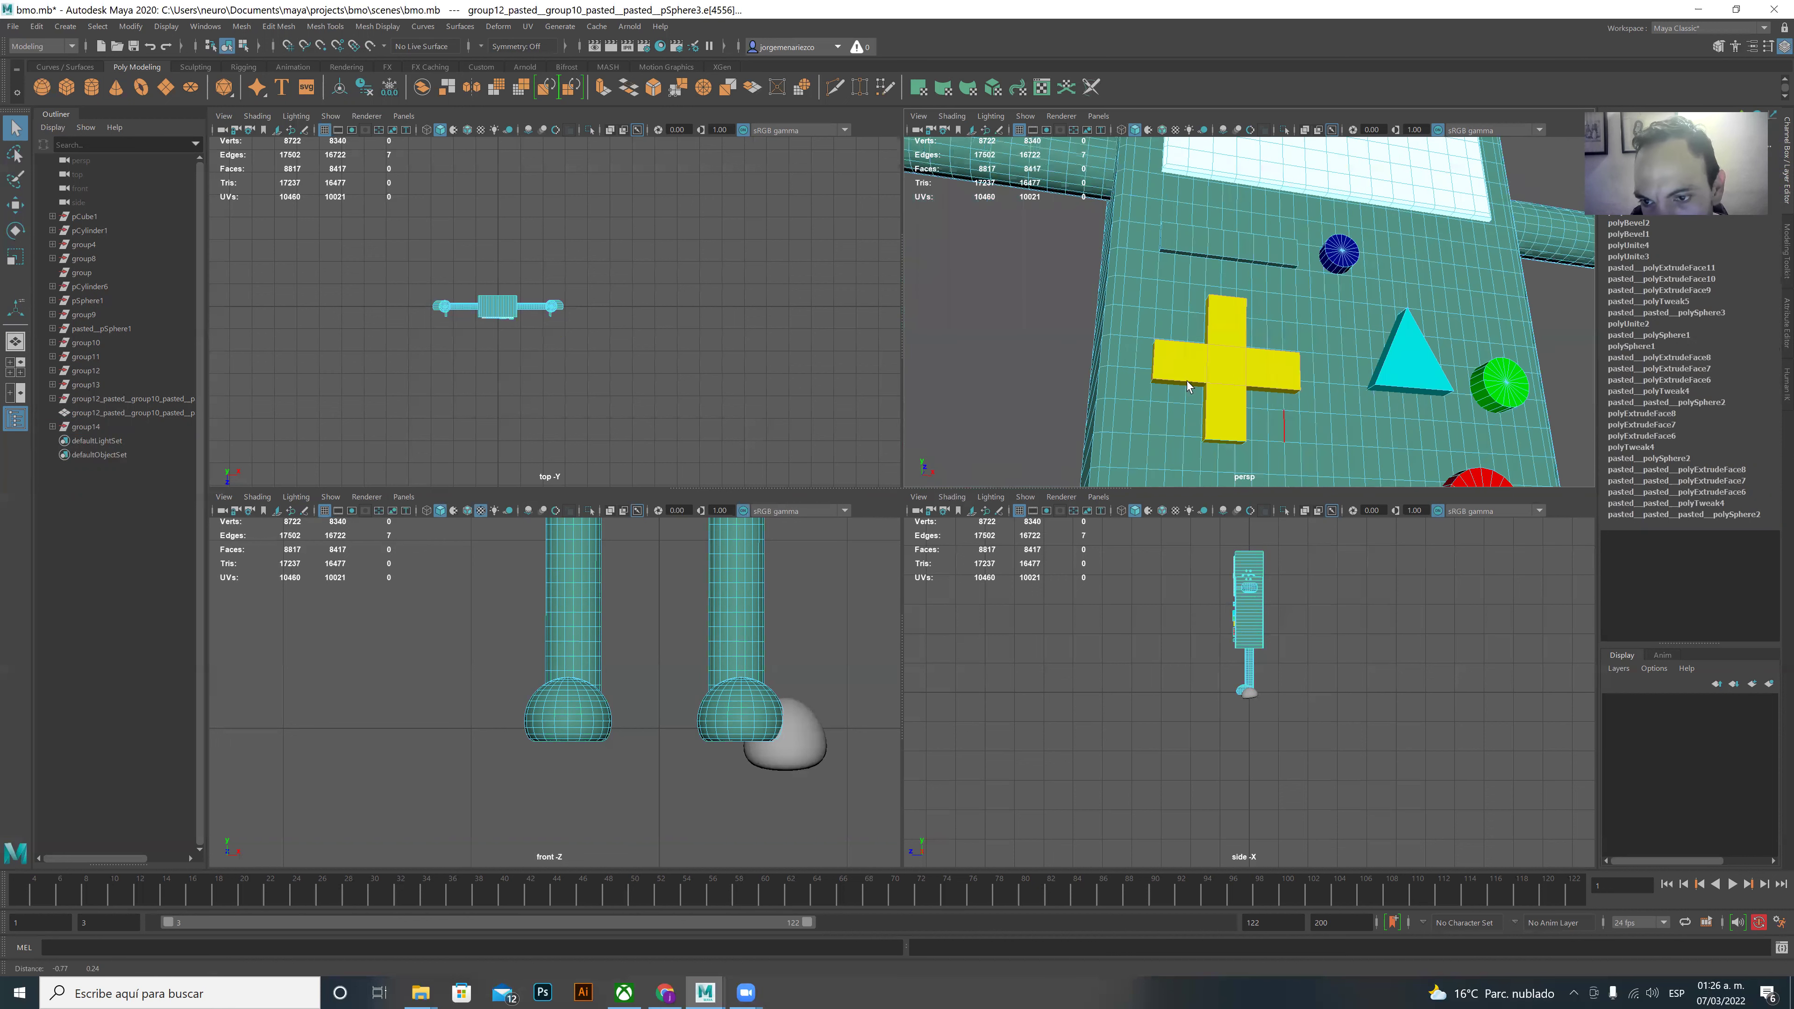
scroll(1193, 380, up, 5)
scroll(1193, 381, down, 3)
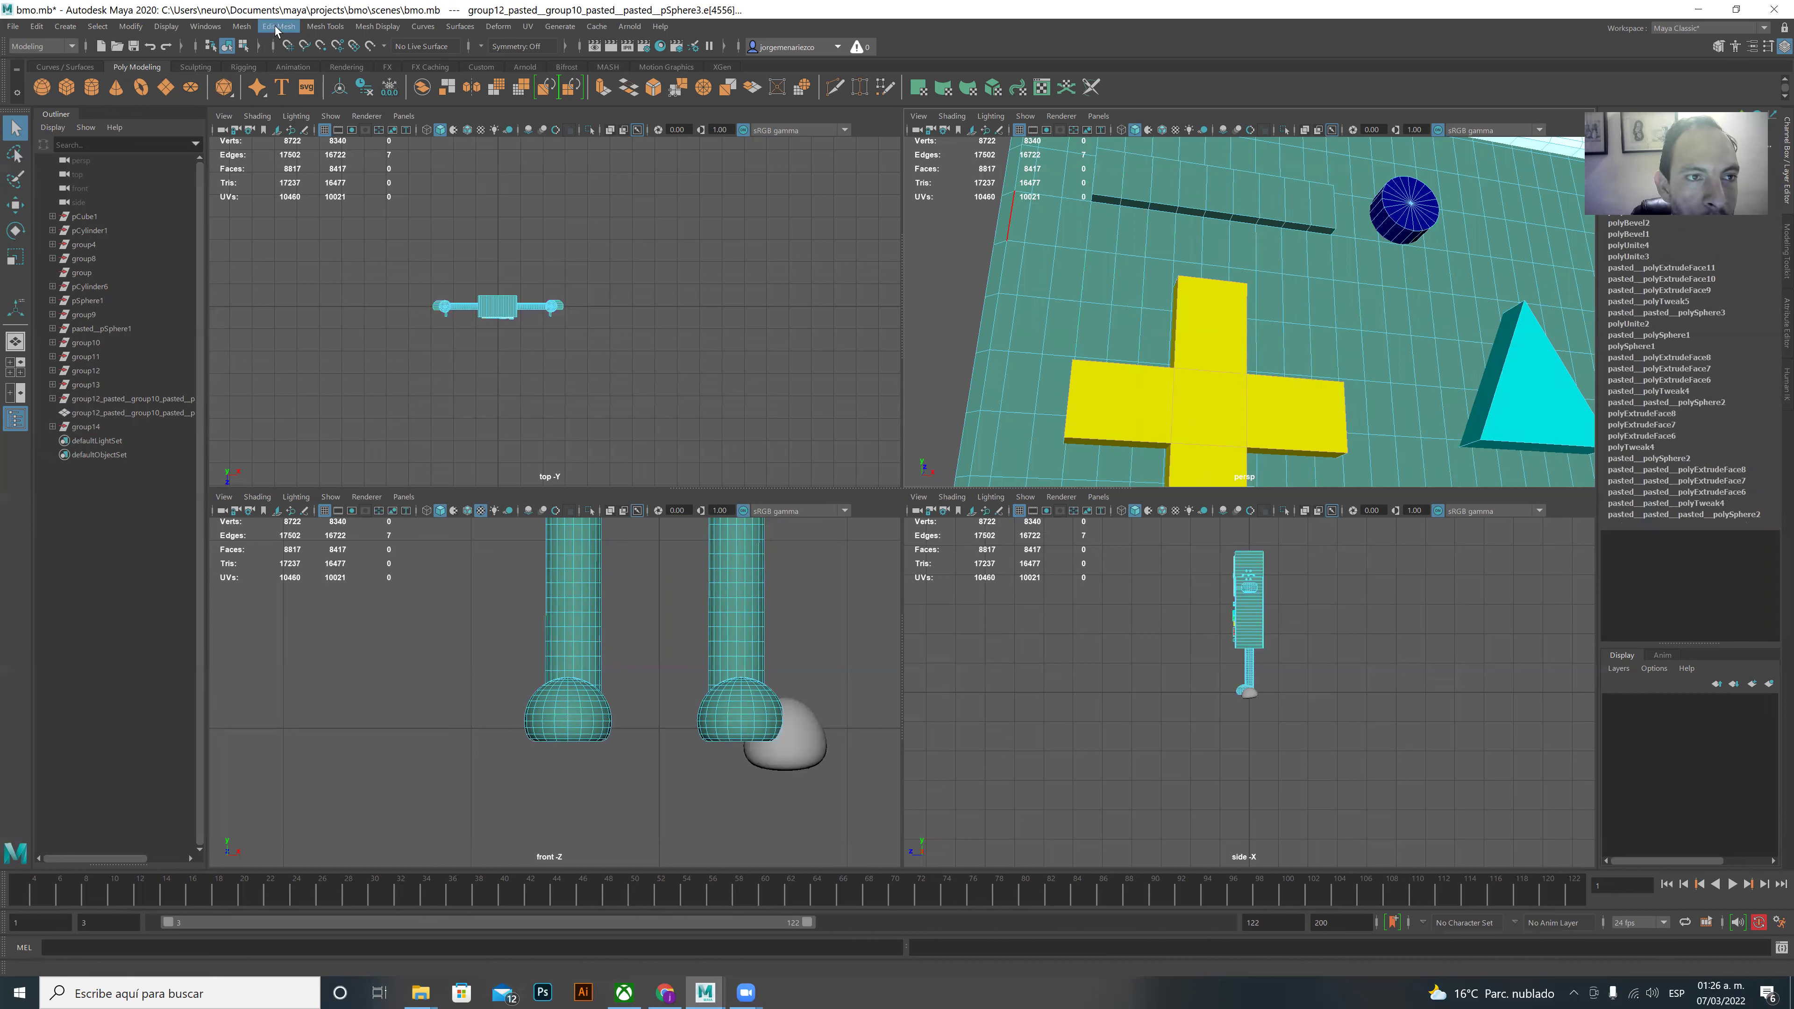
- Bevel the selected cross edges with 3 segments, width 0.5379 and smoothing angle about 40.98
click(242, 27)
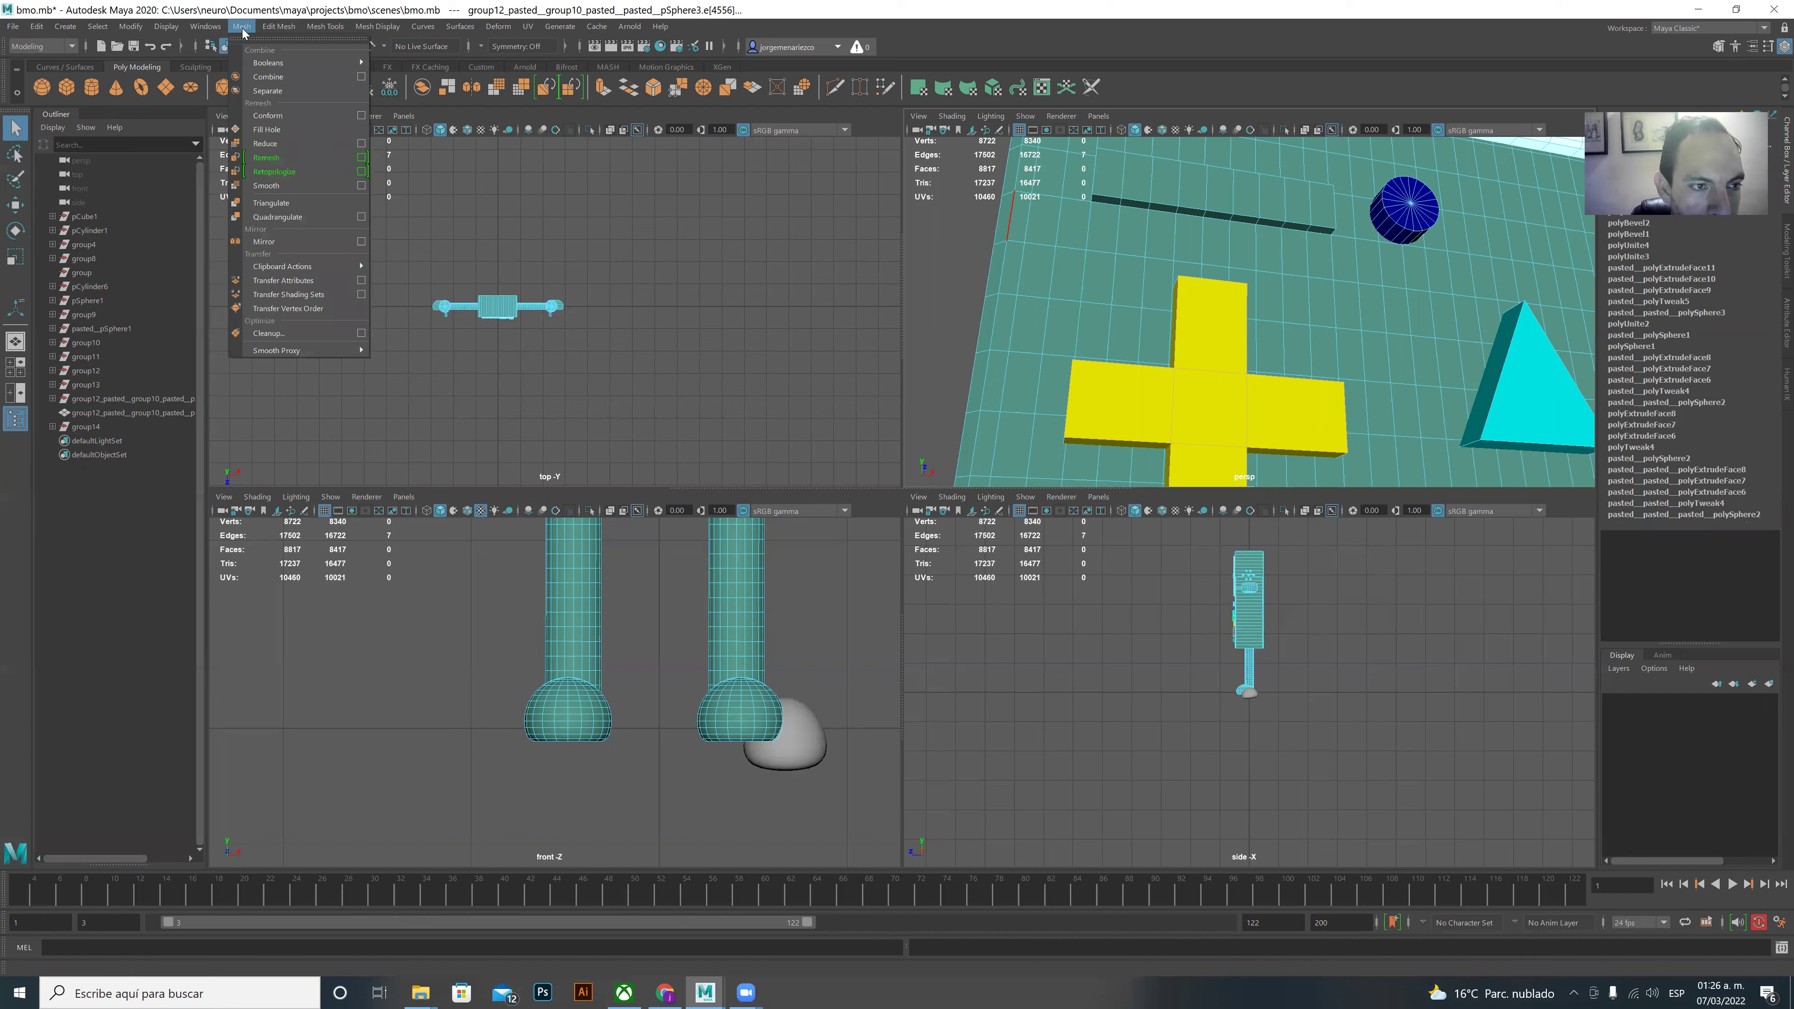
mouse_move(277, 27)
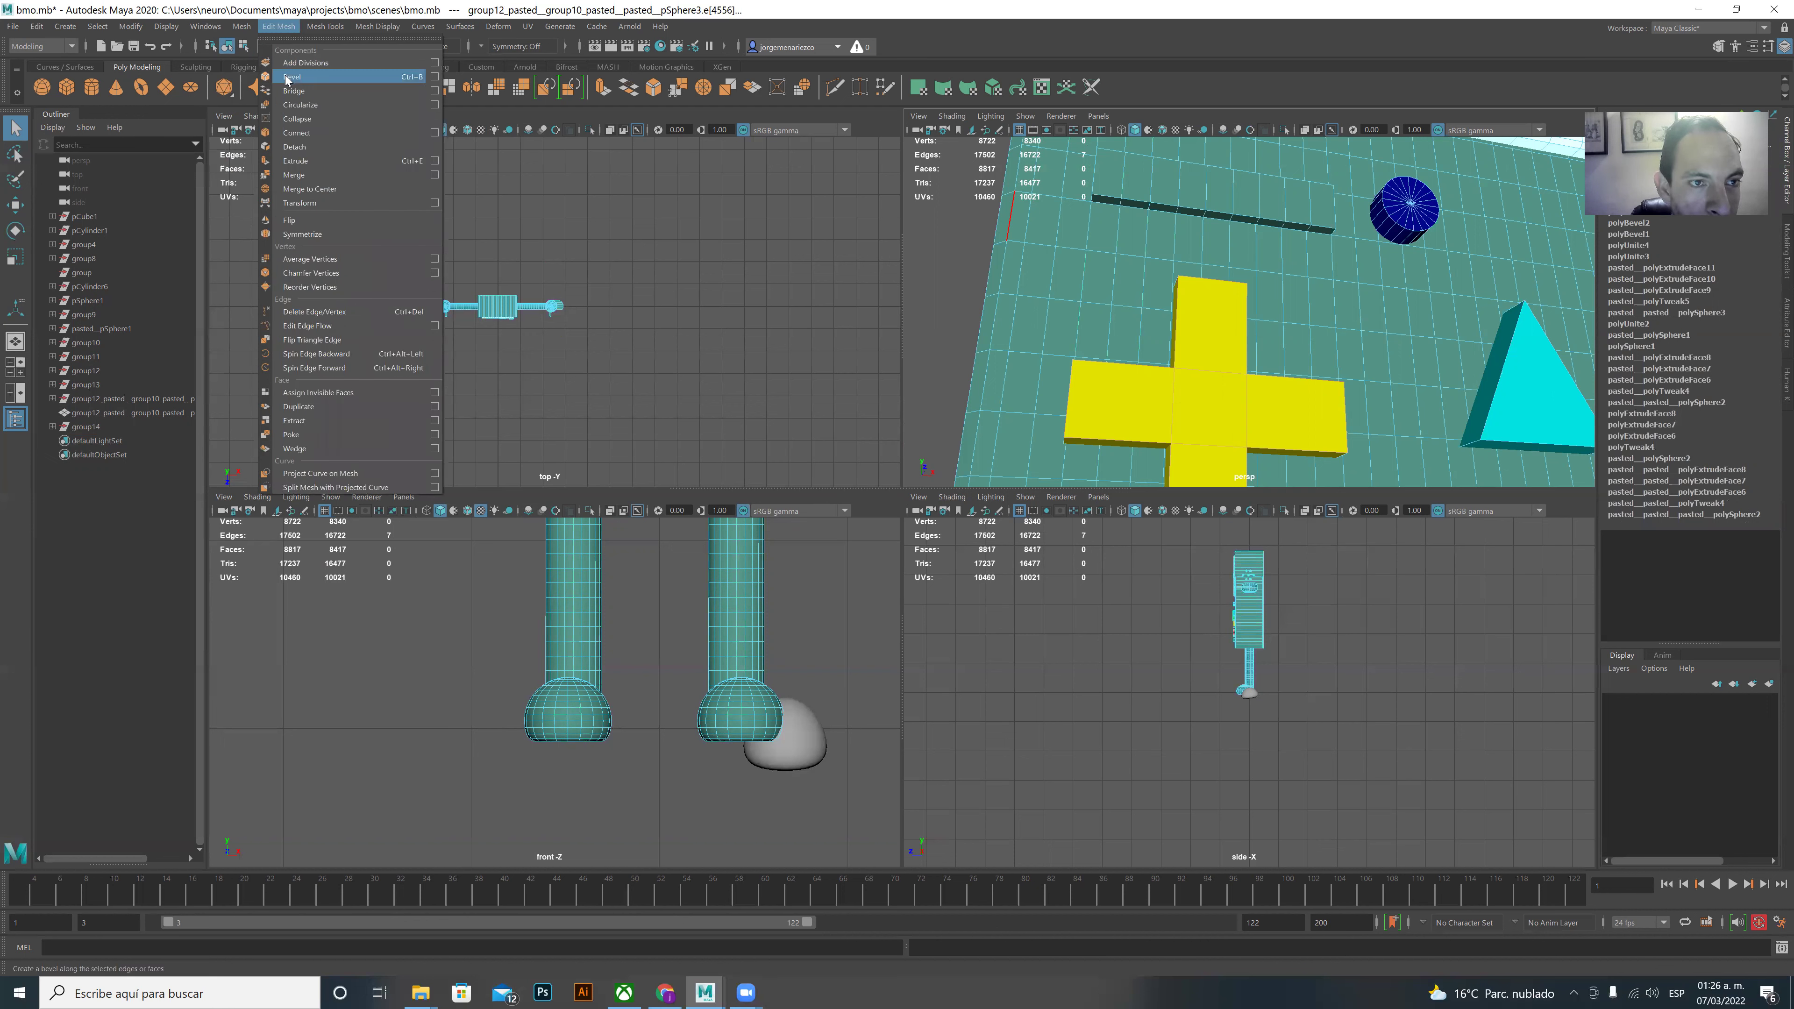
click(433, 77)
click(516, 518)
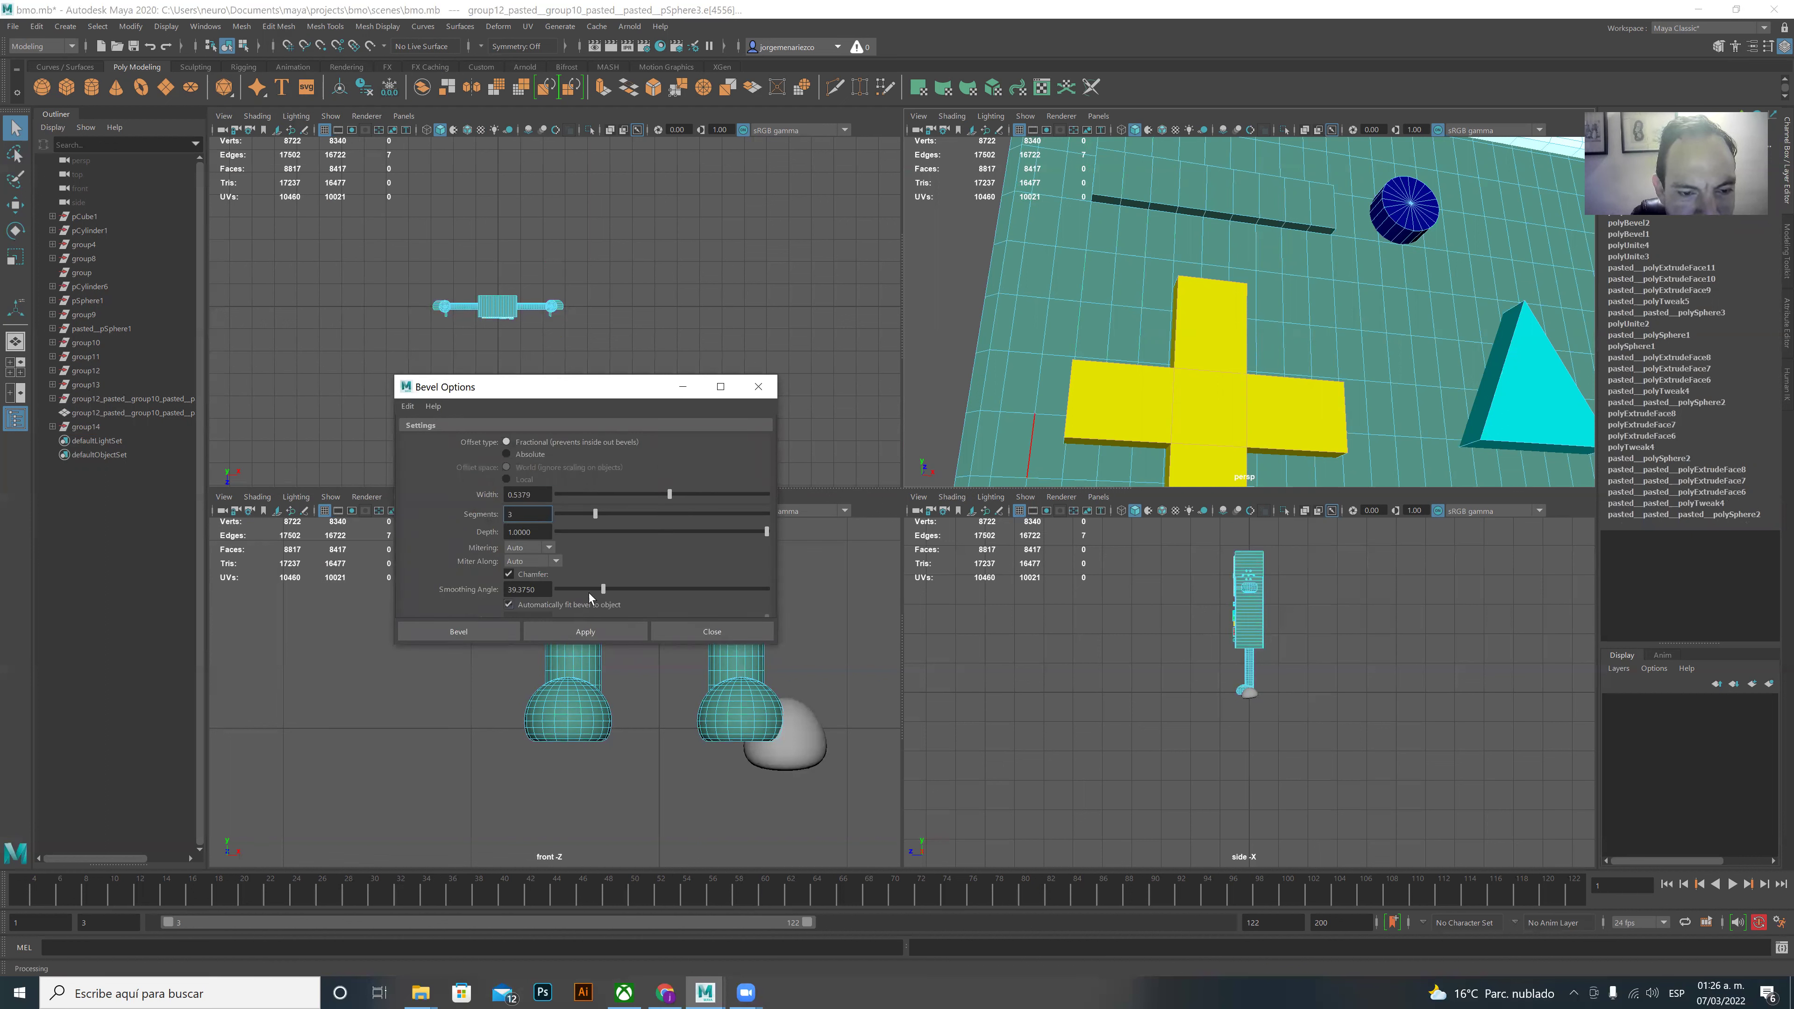
drag(610, 594, 612, 584)
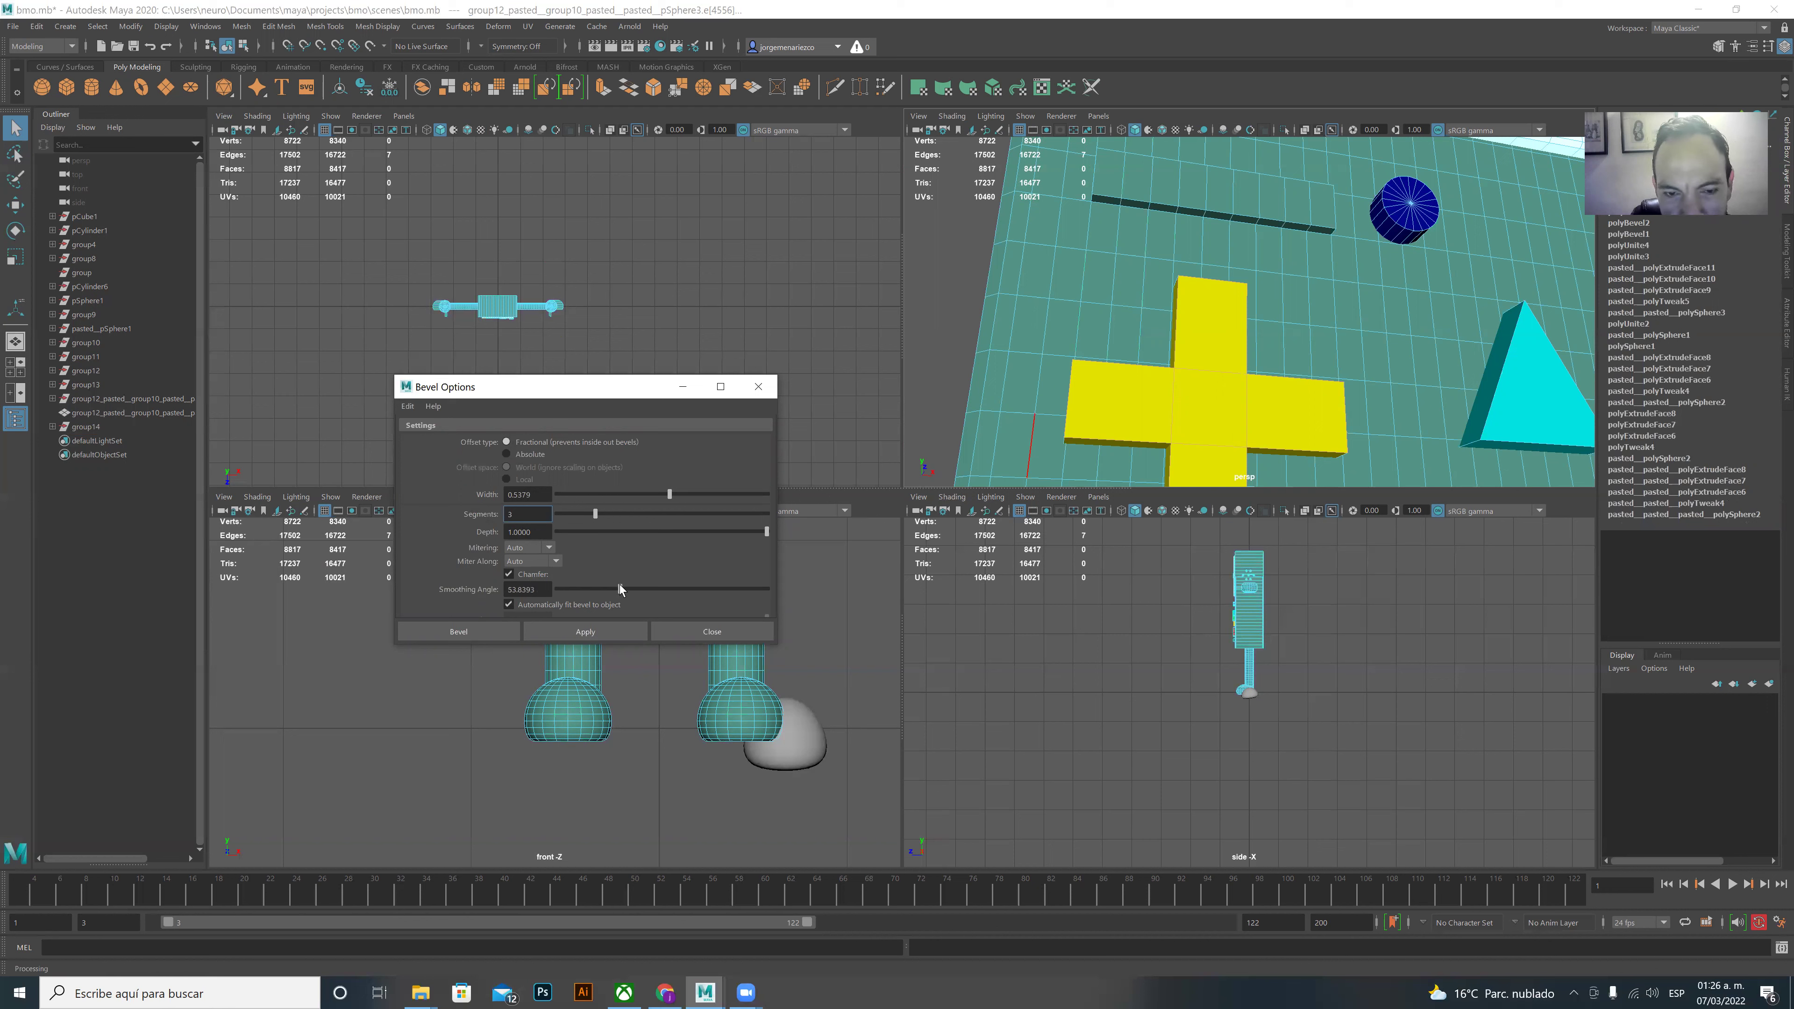
click(596, 631)
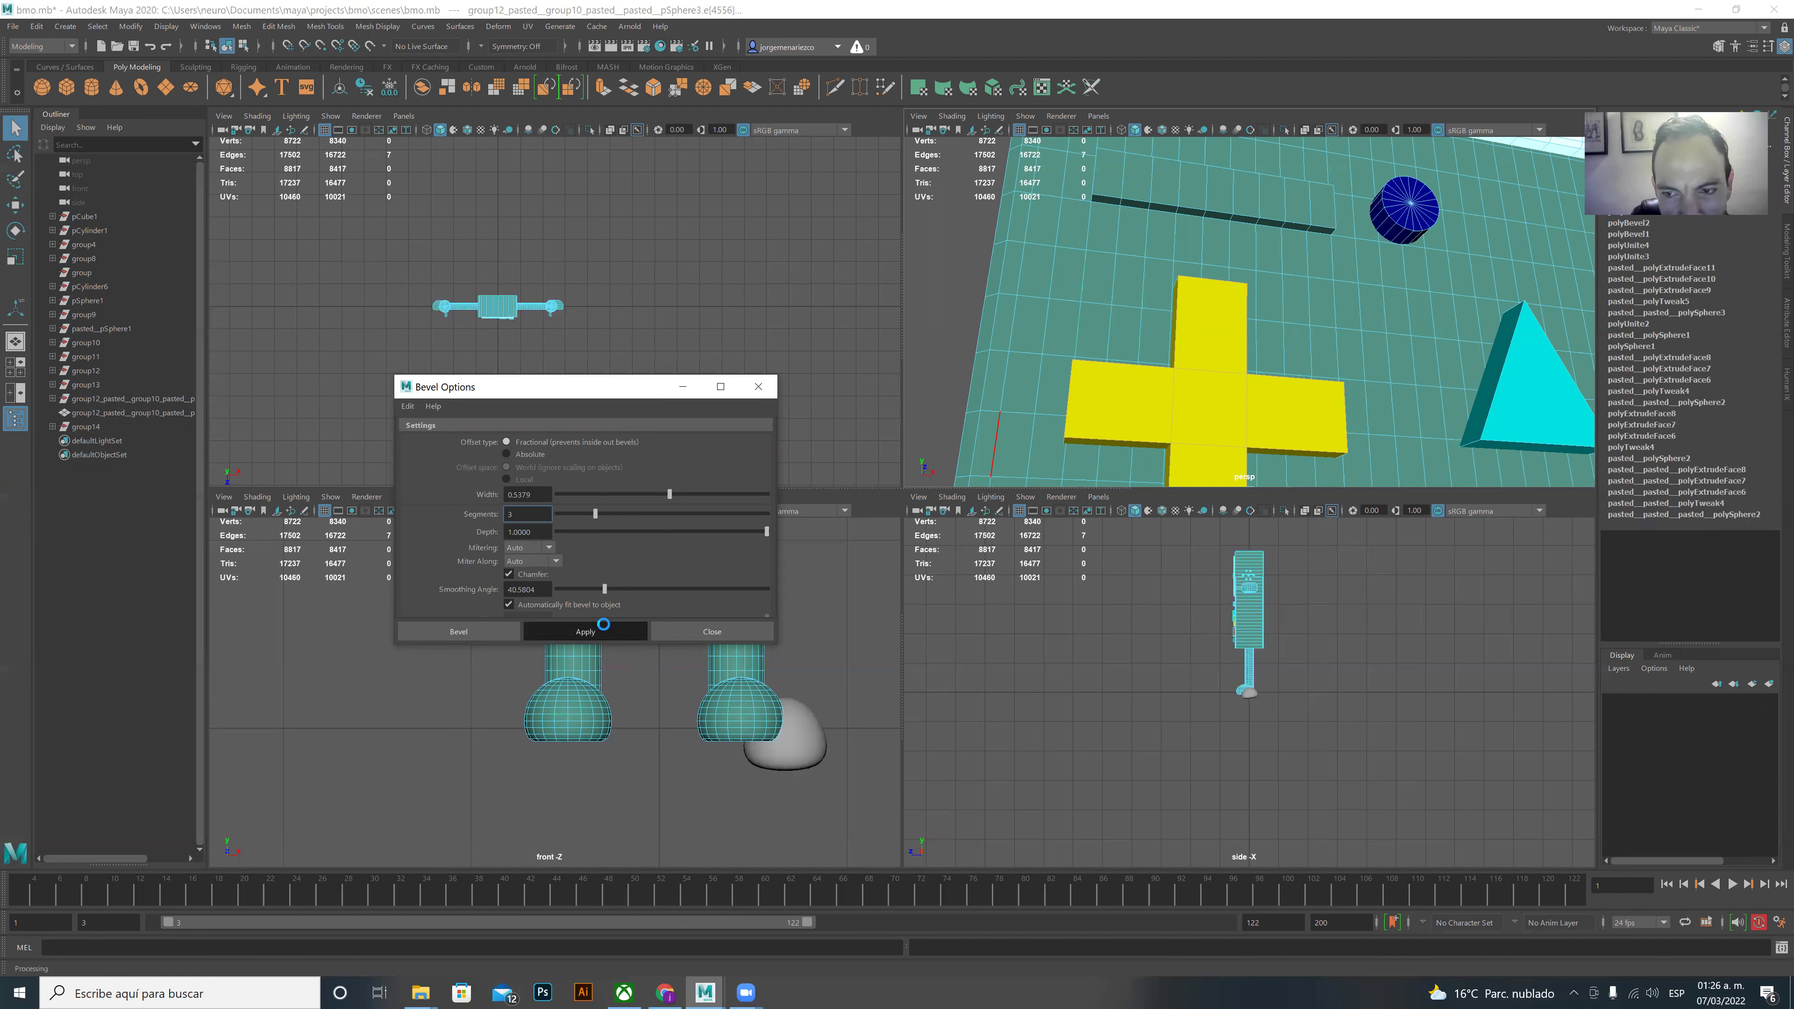
scroll(1169, 406, down, 2)
scroll(1189, 396, up, 4)
scroll(1172, 368, up, 2)
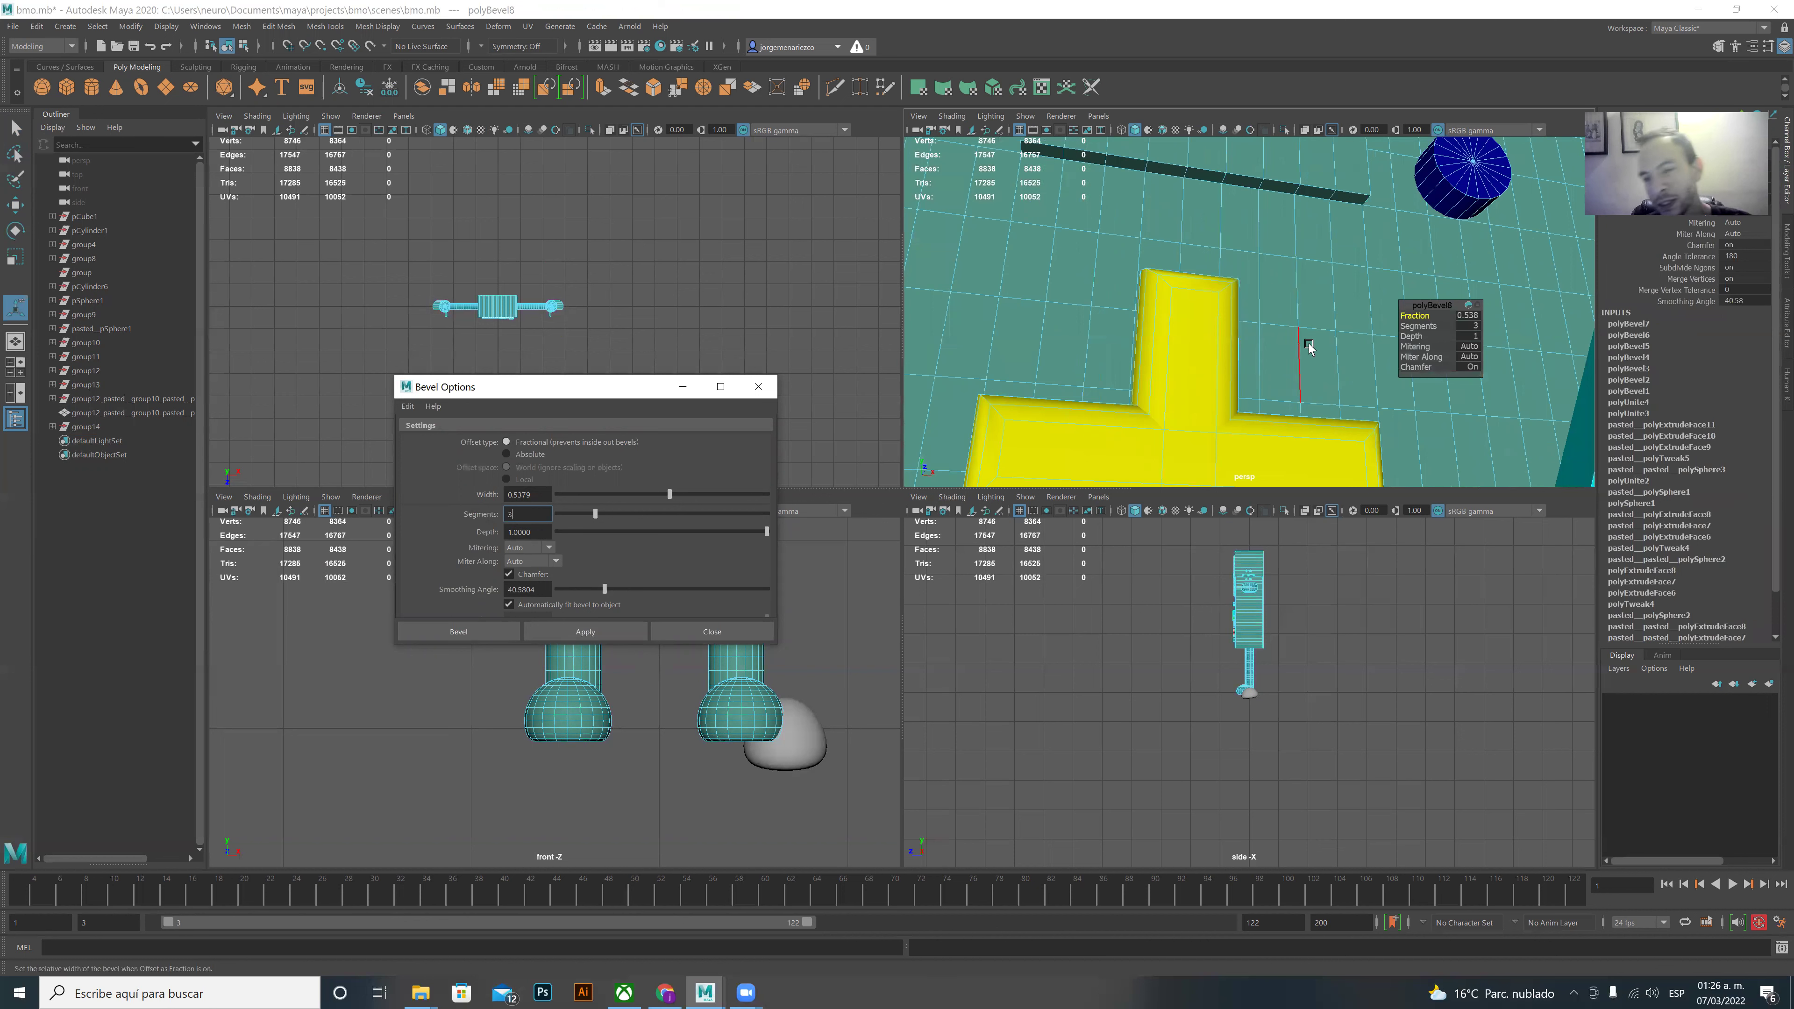
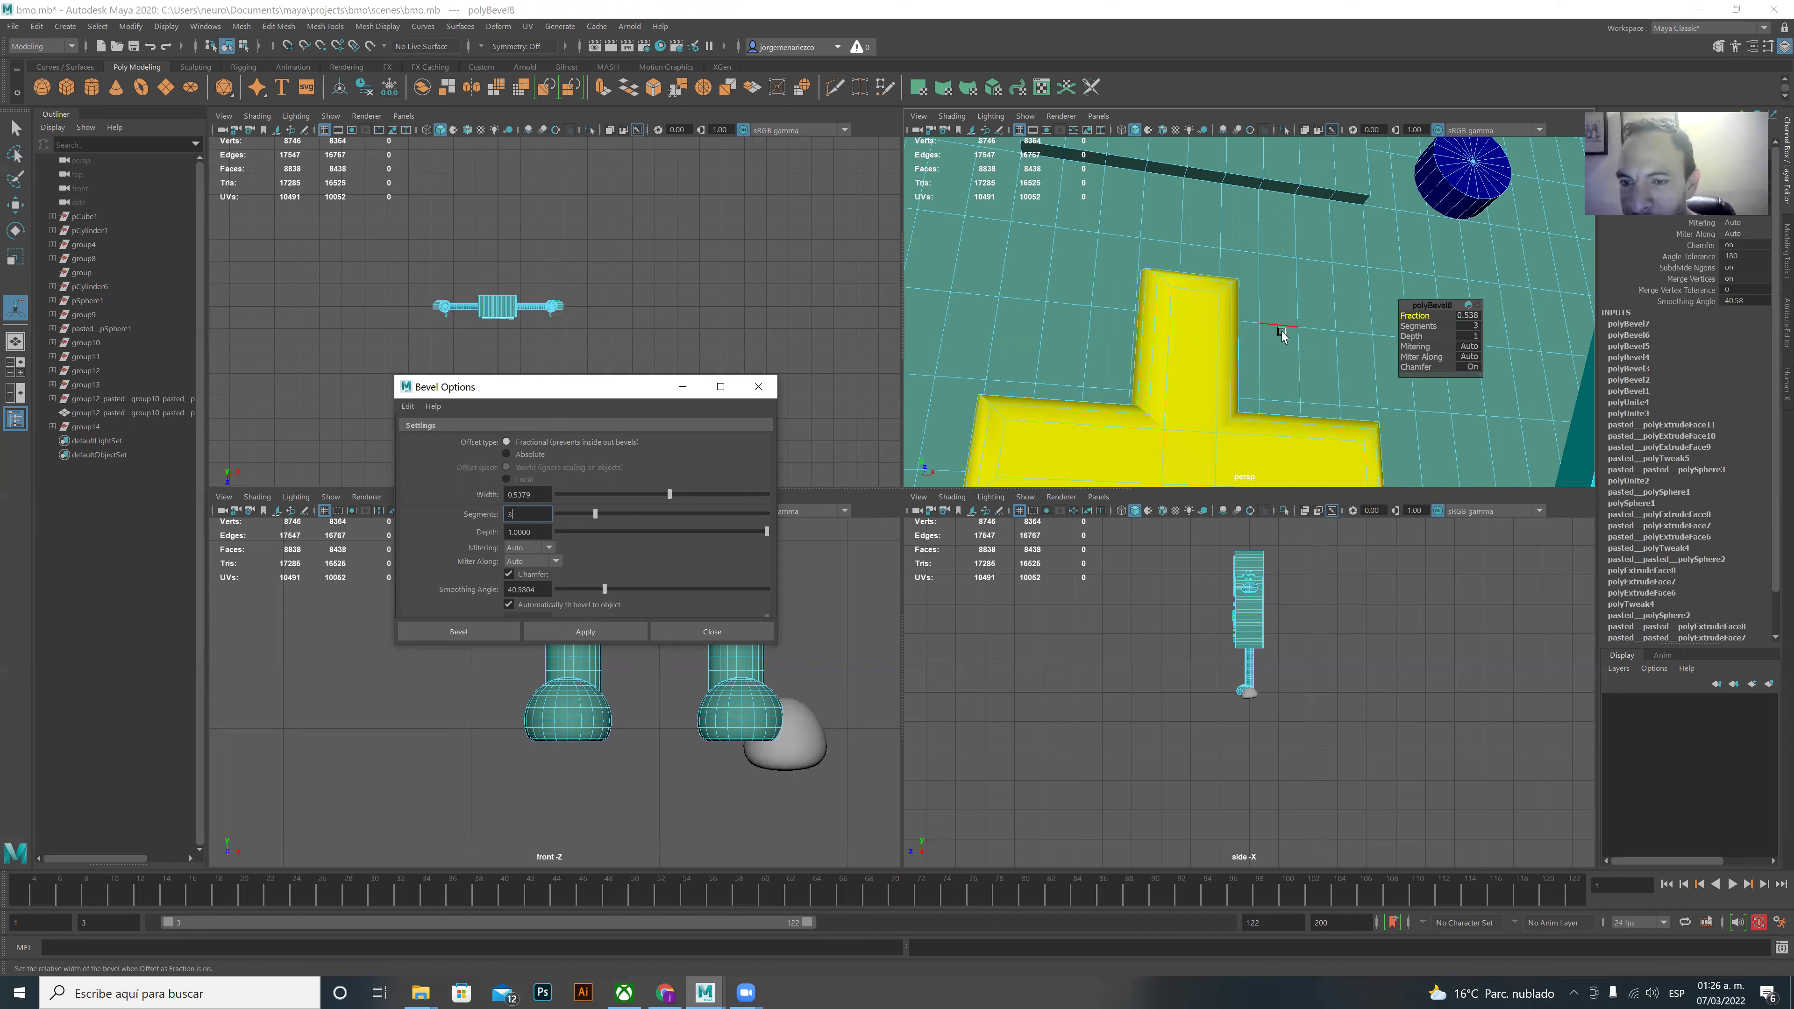
- Close Bevel Options and bevel an edge of the blue round button with Edit Mesh > Bevel
click(710, 631)
scroll(1302, 320, down, 3)
scroll(1254, 389, down, 3)
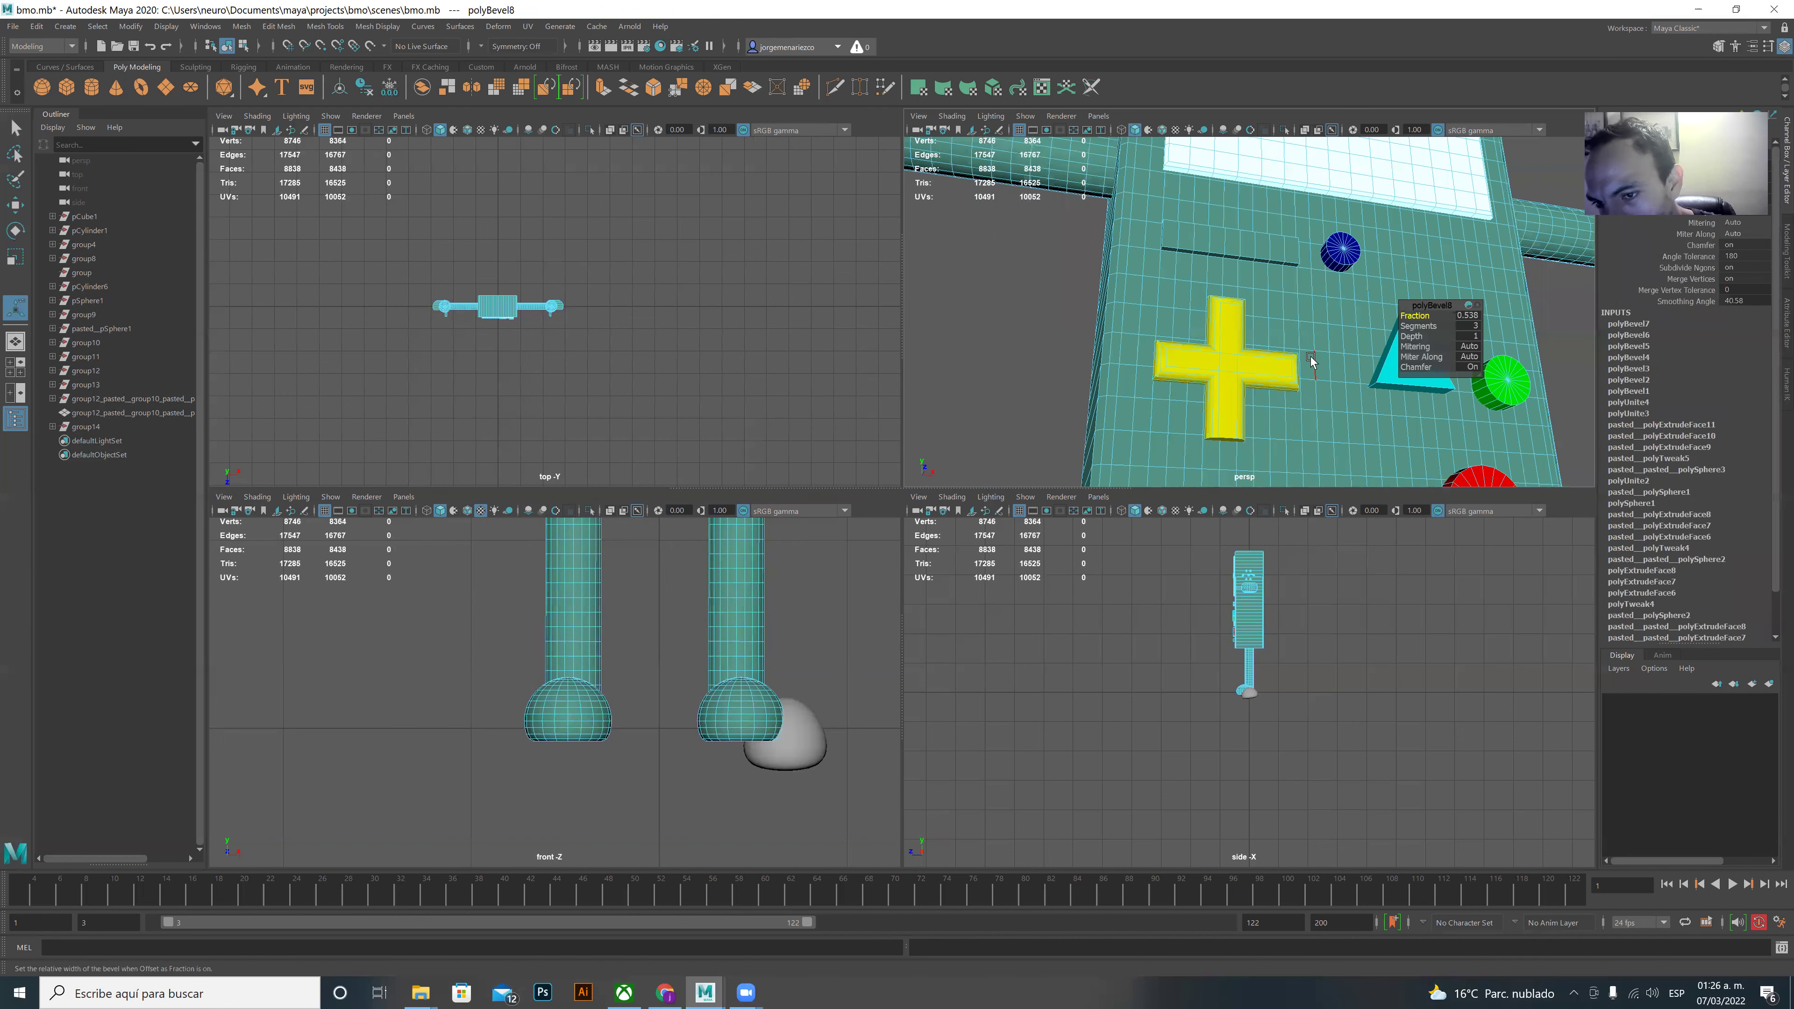
click(1338, 256)
scroll(1338, 256, up, 5)
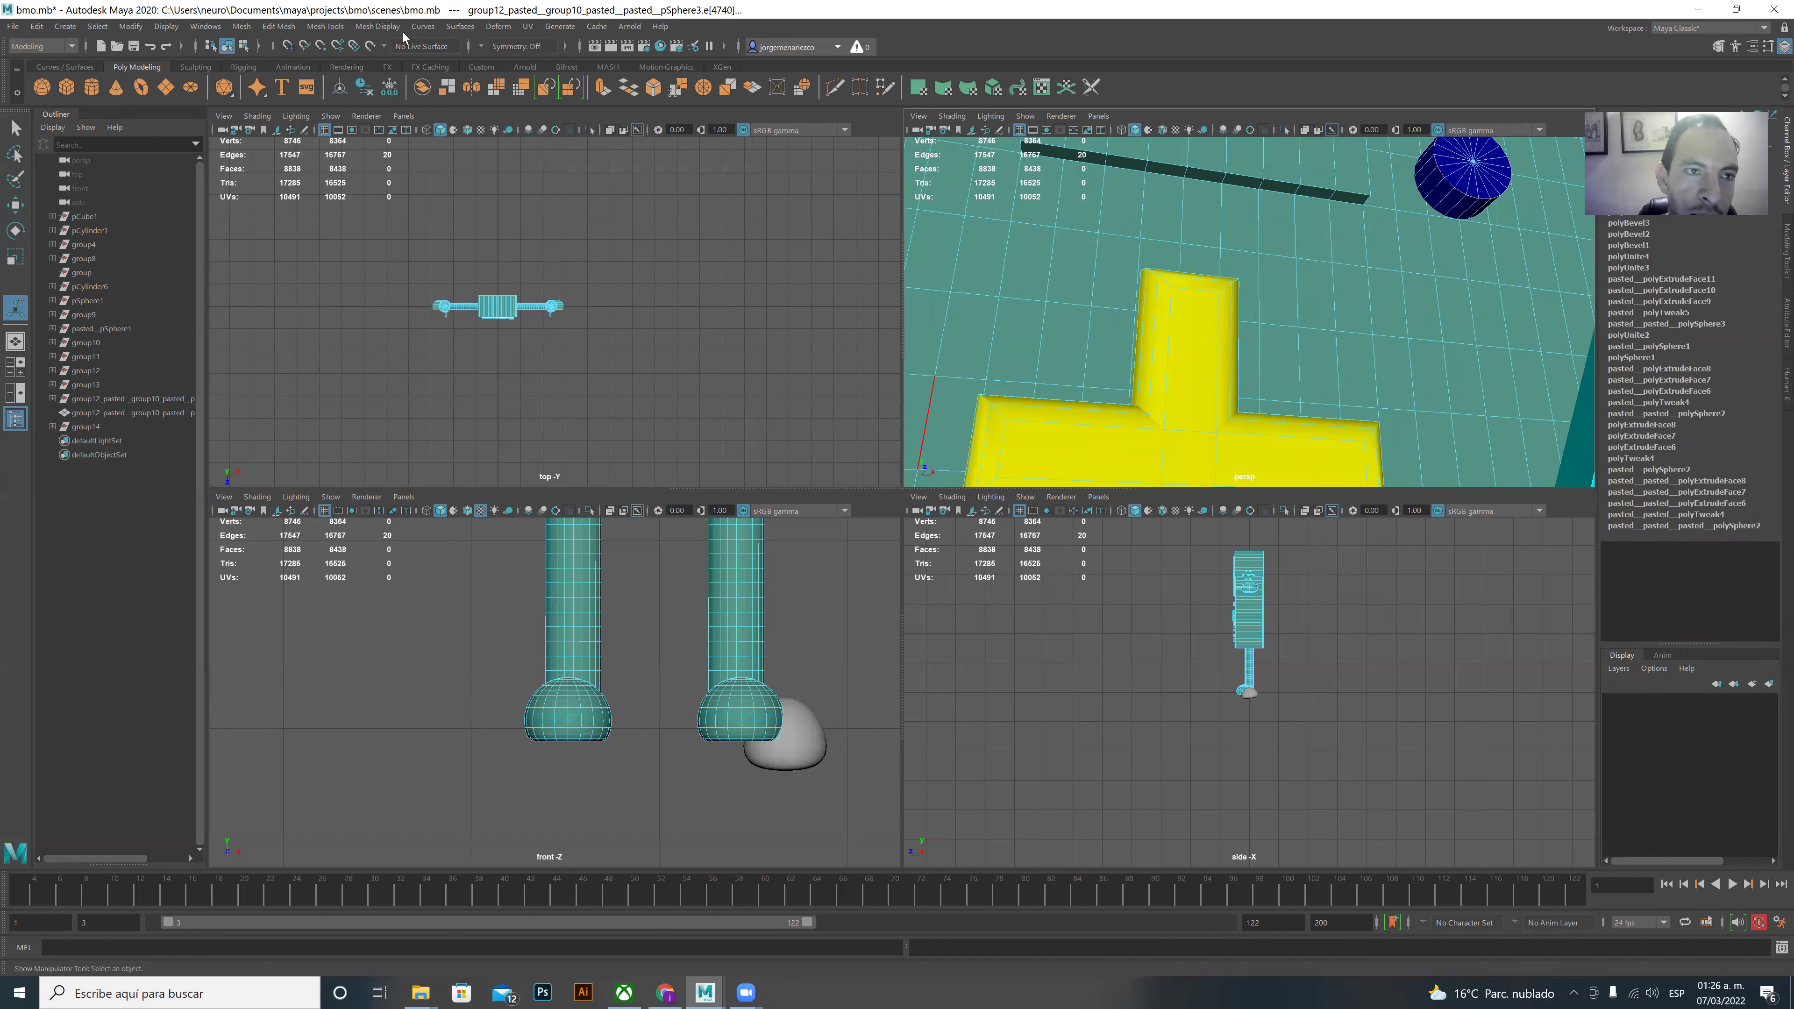
click(326, 26)
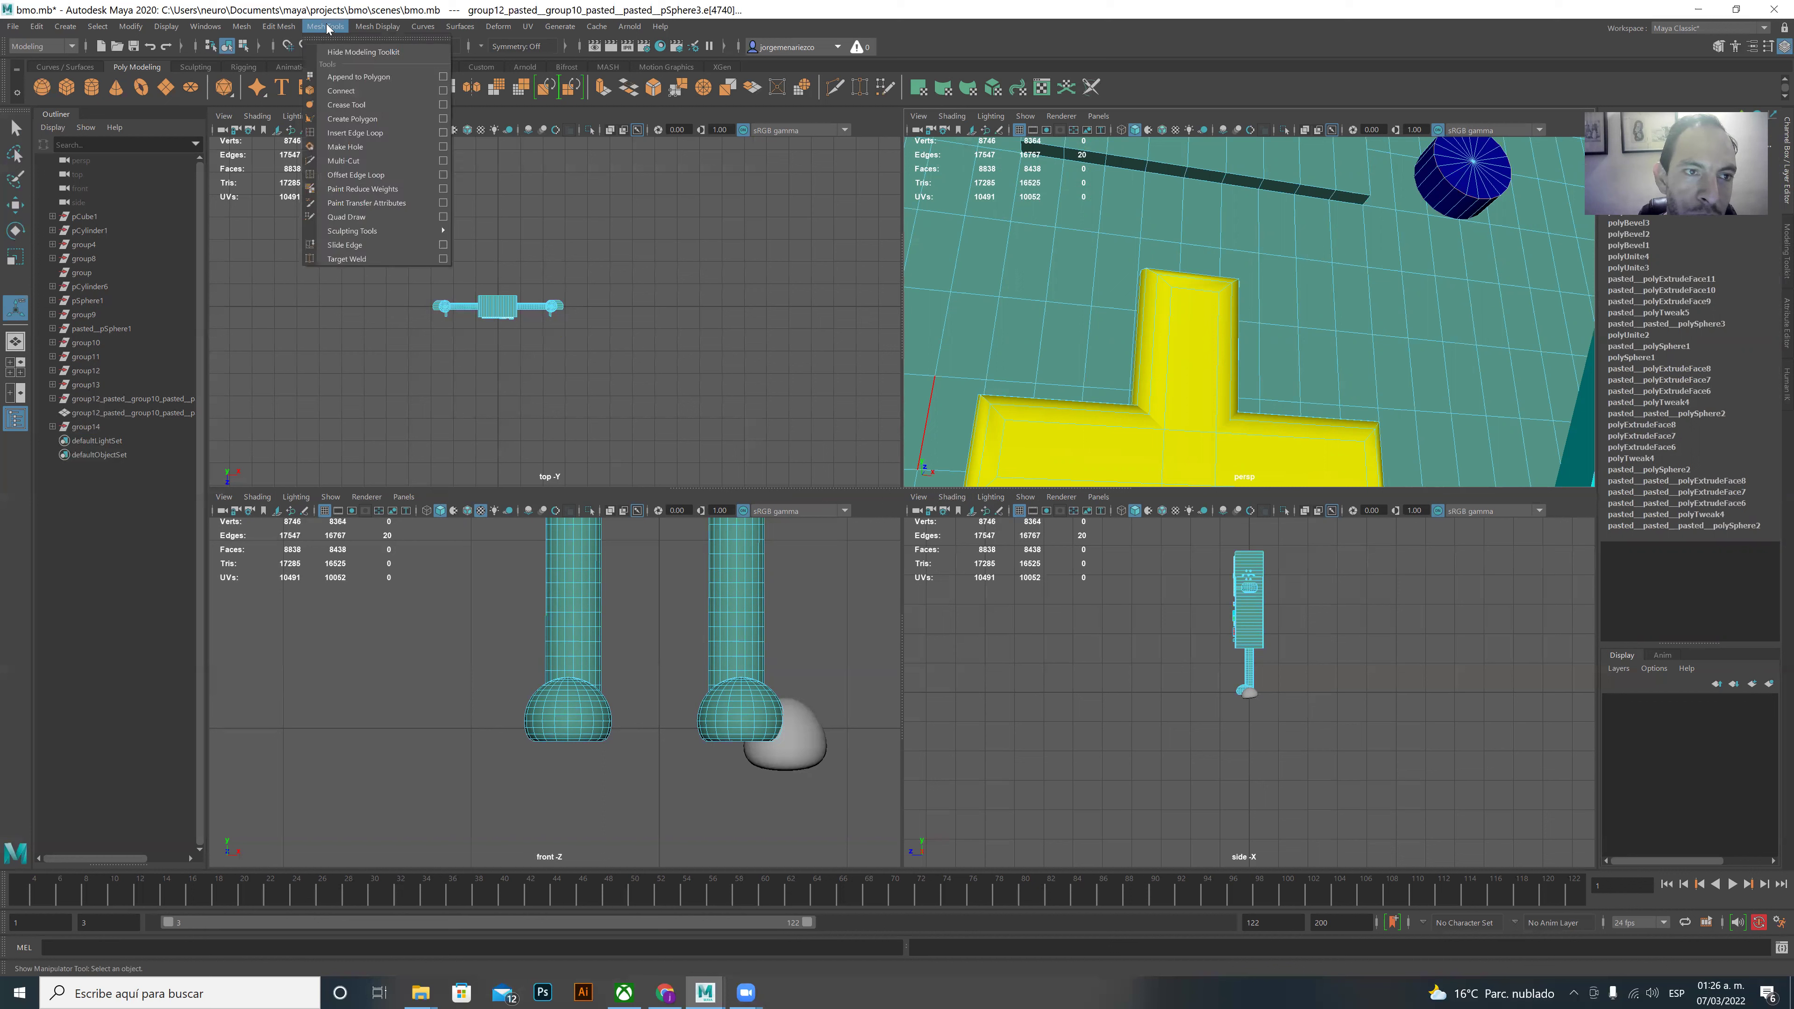
mouse_move(278, 27)
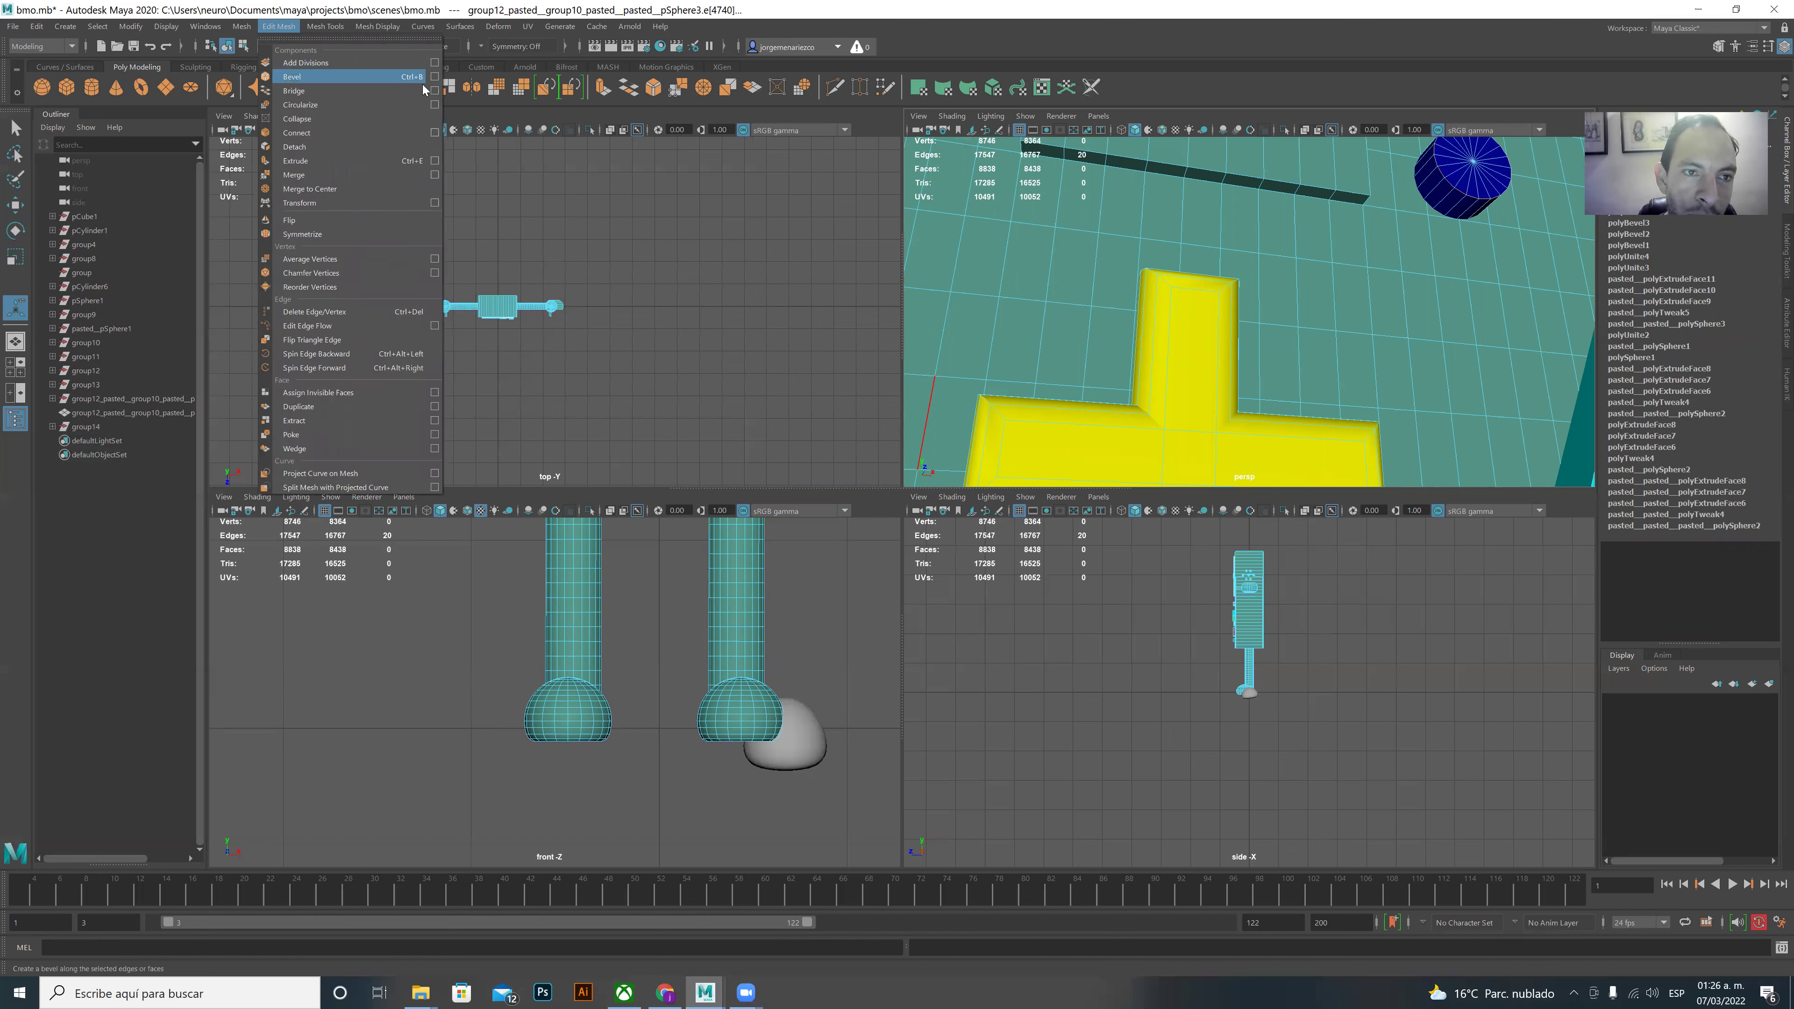
click(325, 77)
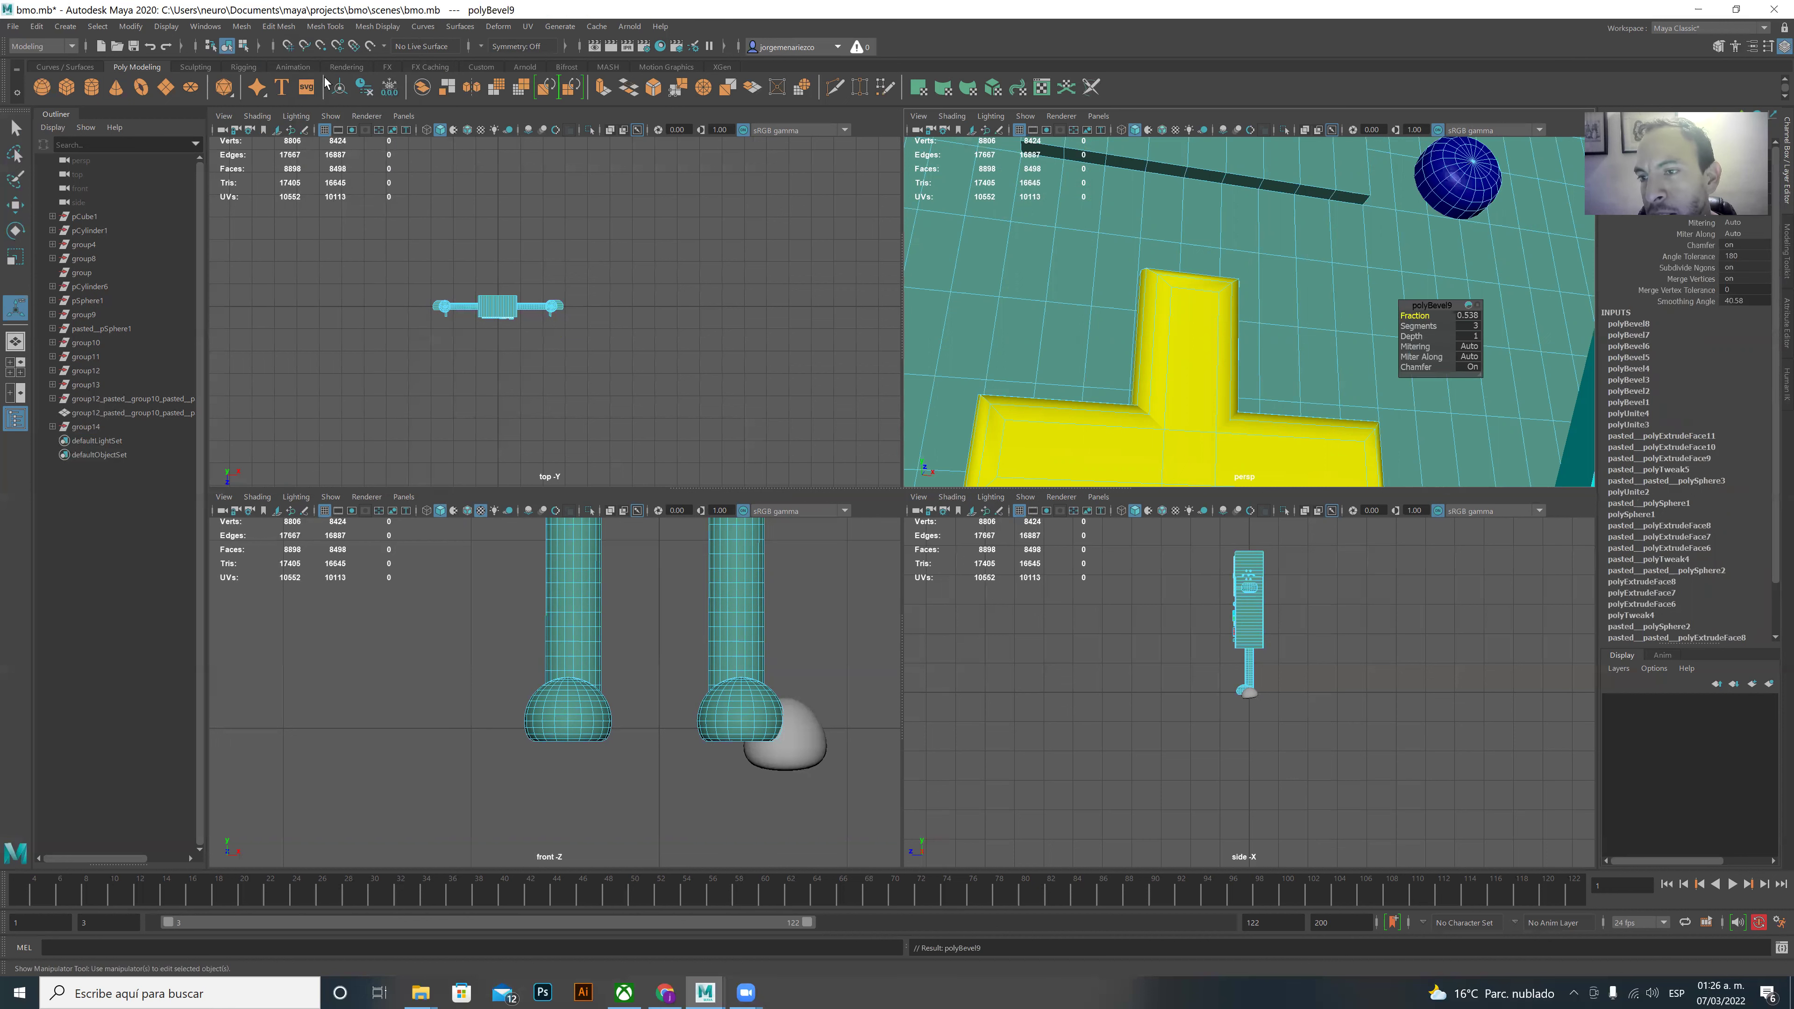
- Select two edges of the triangle button, including its right edge
scroll(1369, 376, down, 1)
scroll(1369, 377, down, 1)
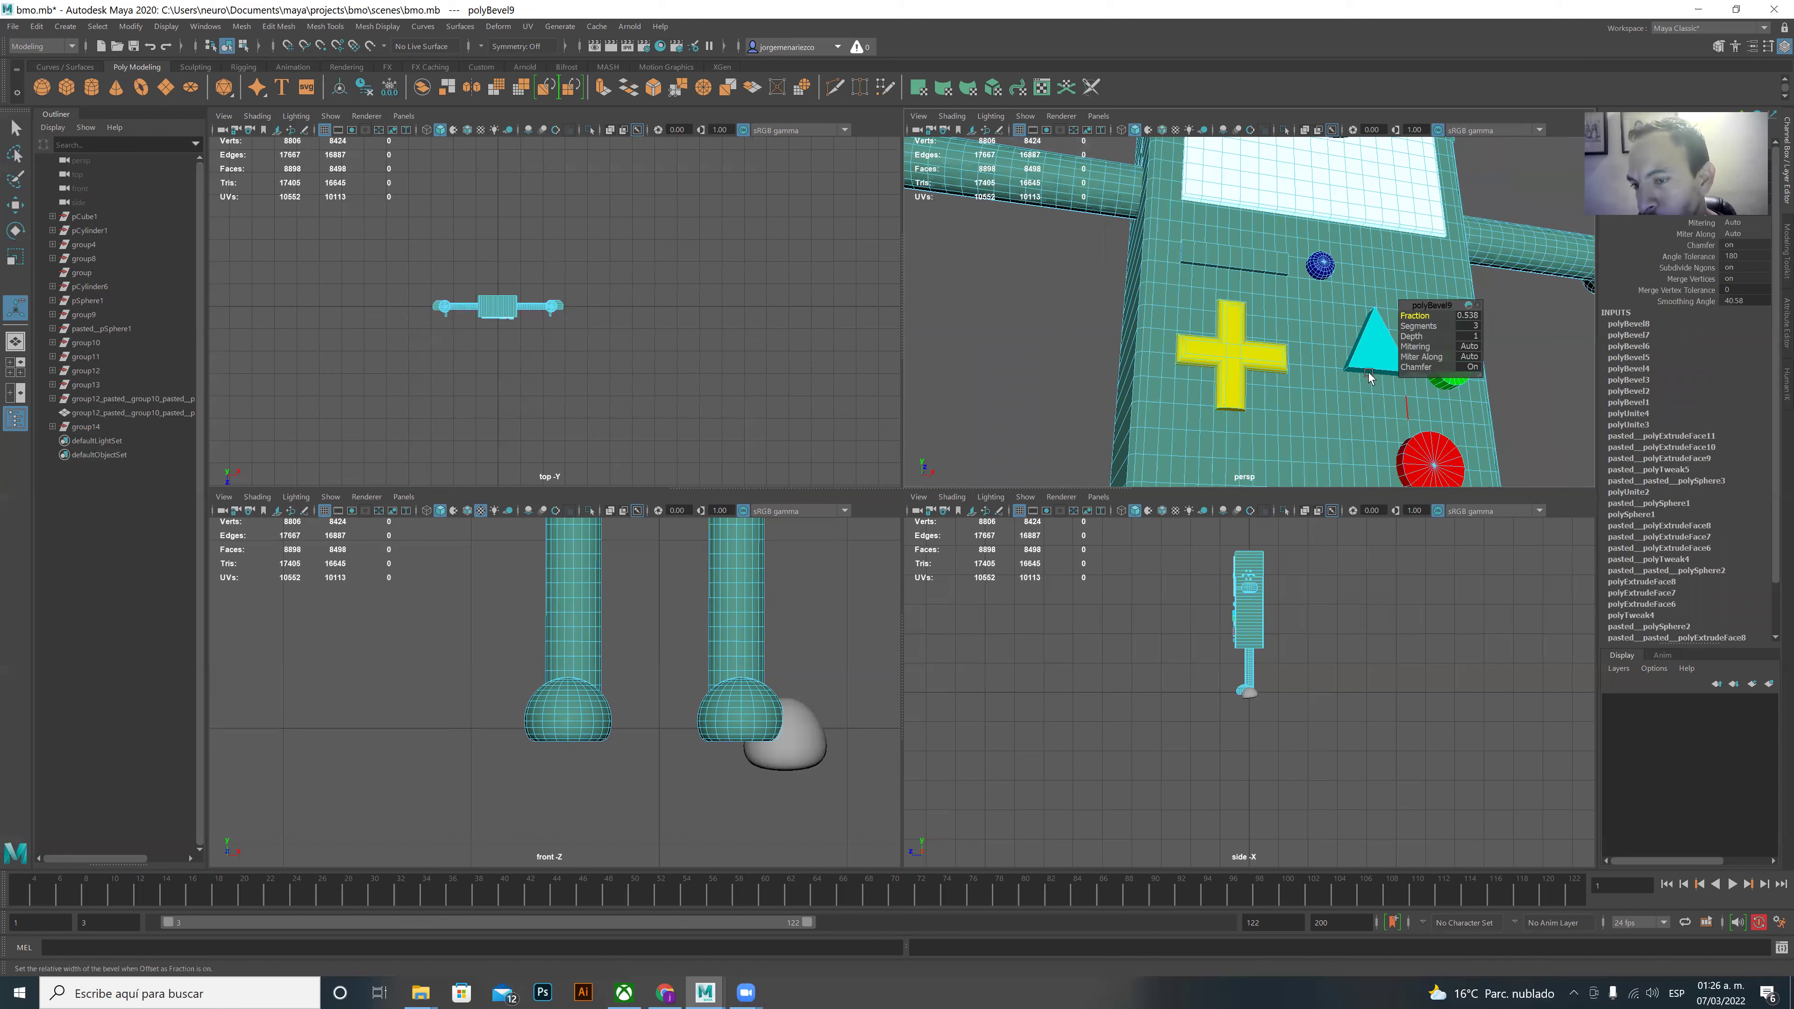
click(1360, 359)
shift+click(1386, 339)
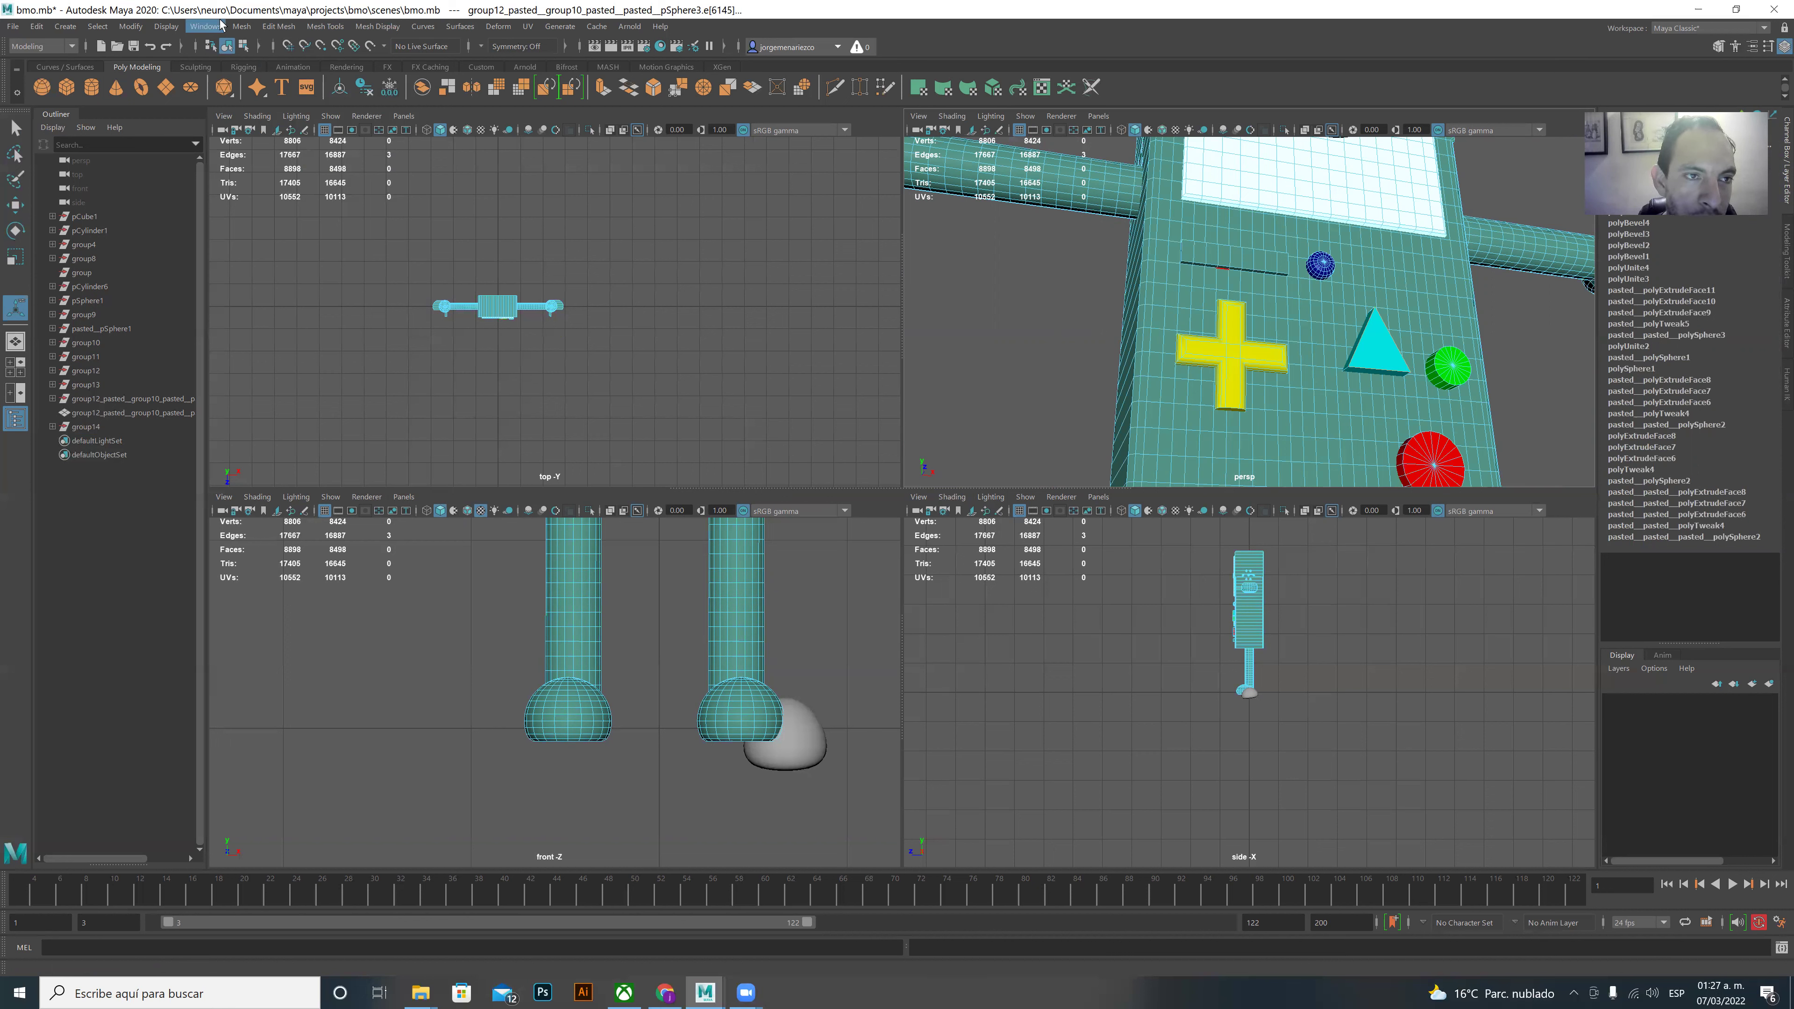
- Repeat the bevel on the selected triangle edges (3 segments, fraction 0.538)
click(241, 26)
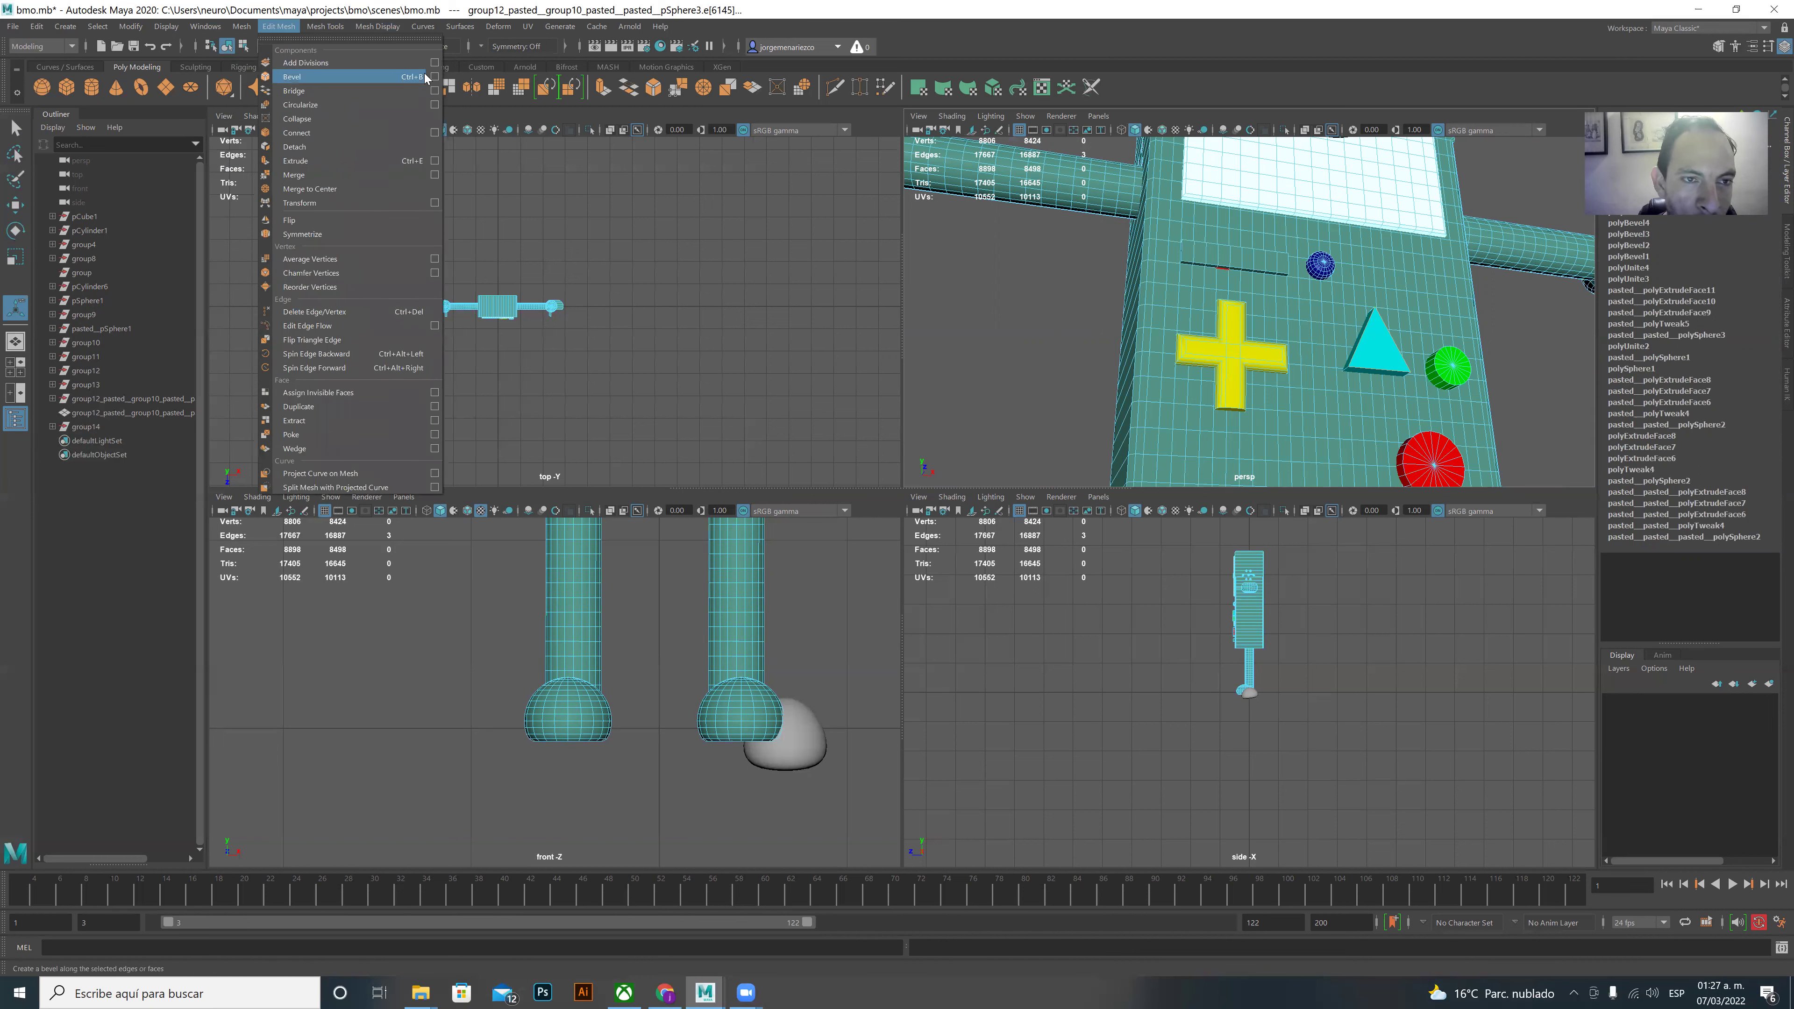
click(827, 207)
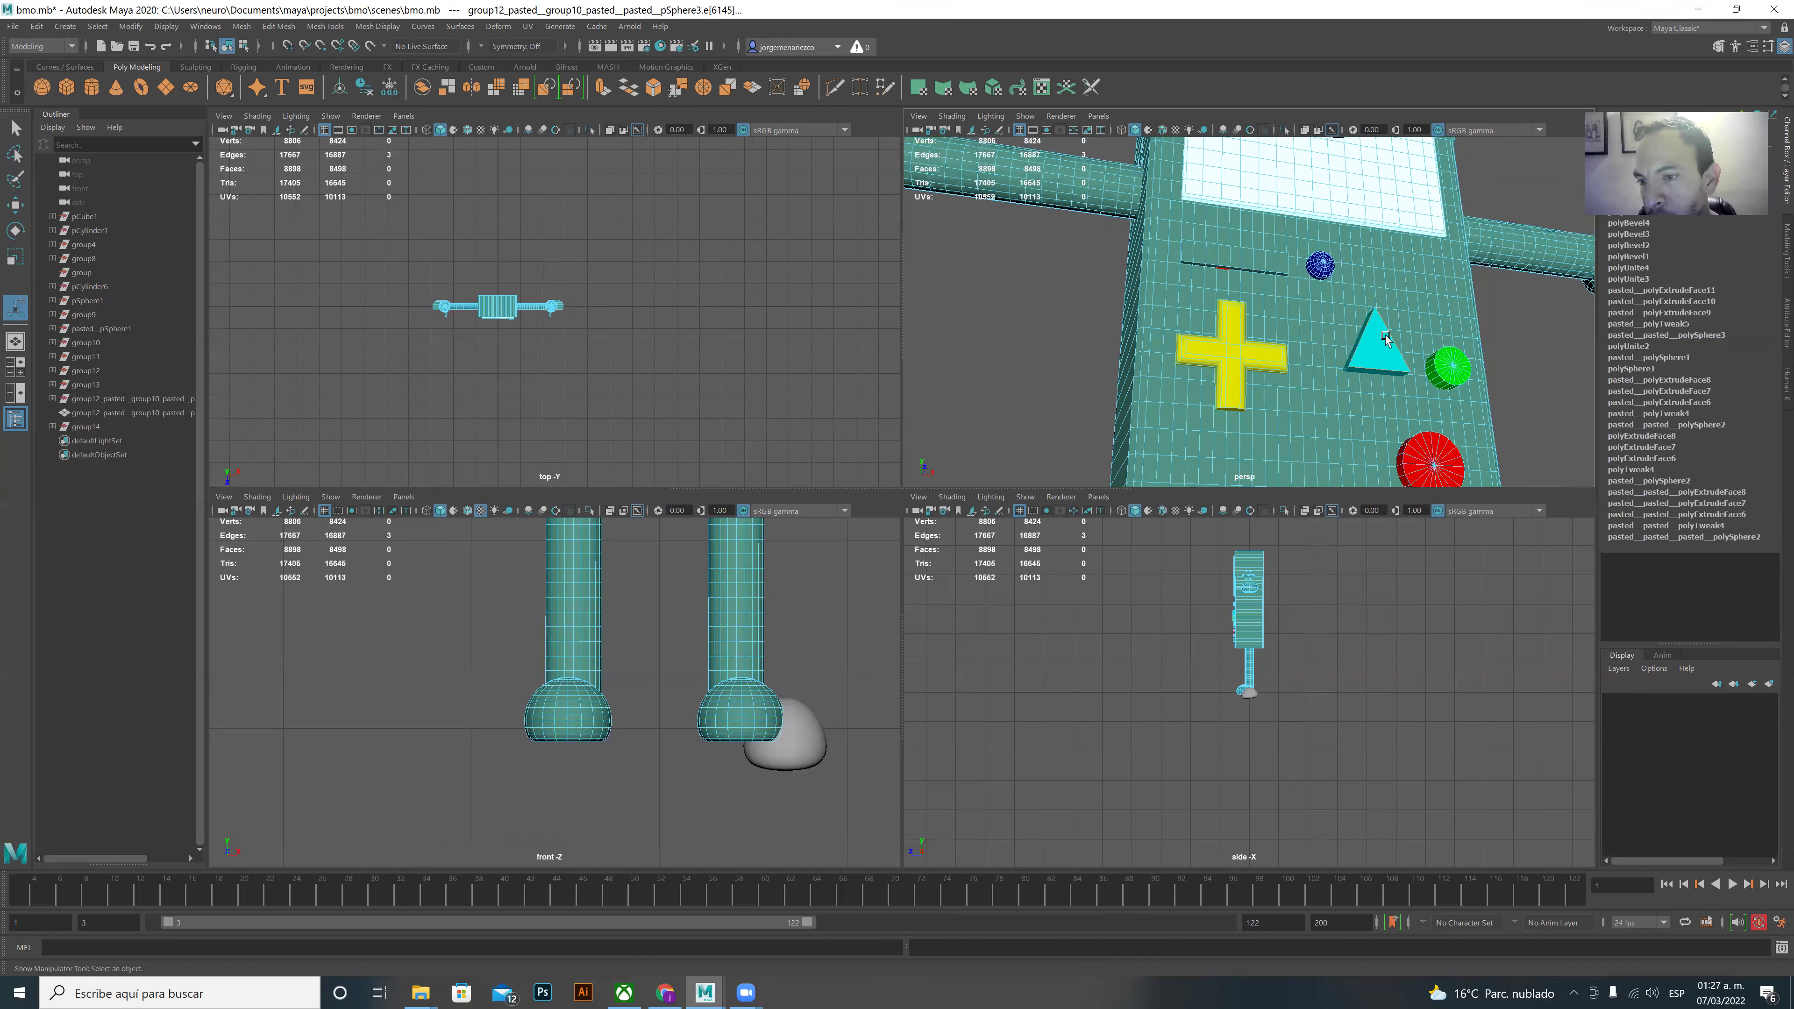
key(ctrl+b)
scroll(1326, 352, up, 1)
scroll(1296, 333, up, 2)
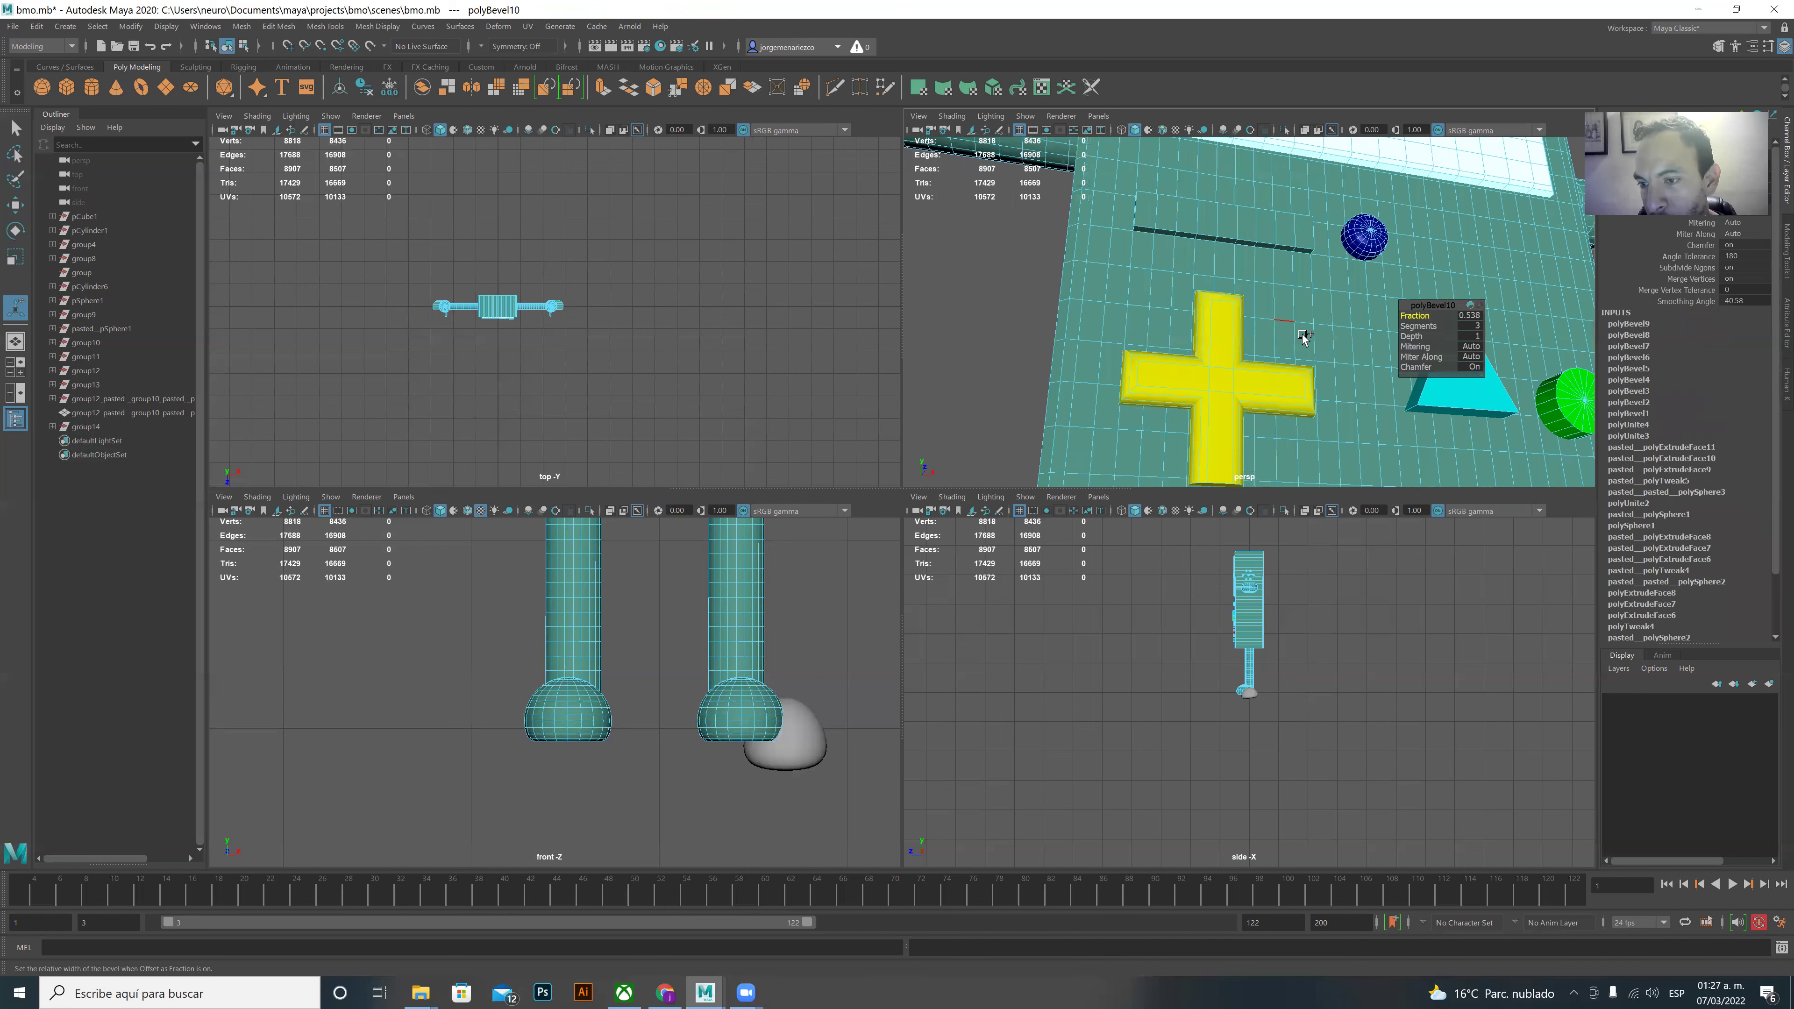
scroll(1232, 335, down, 1)
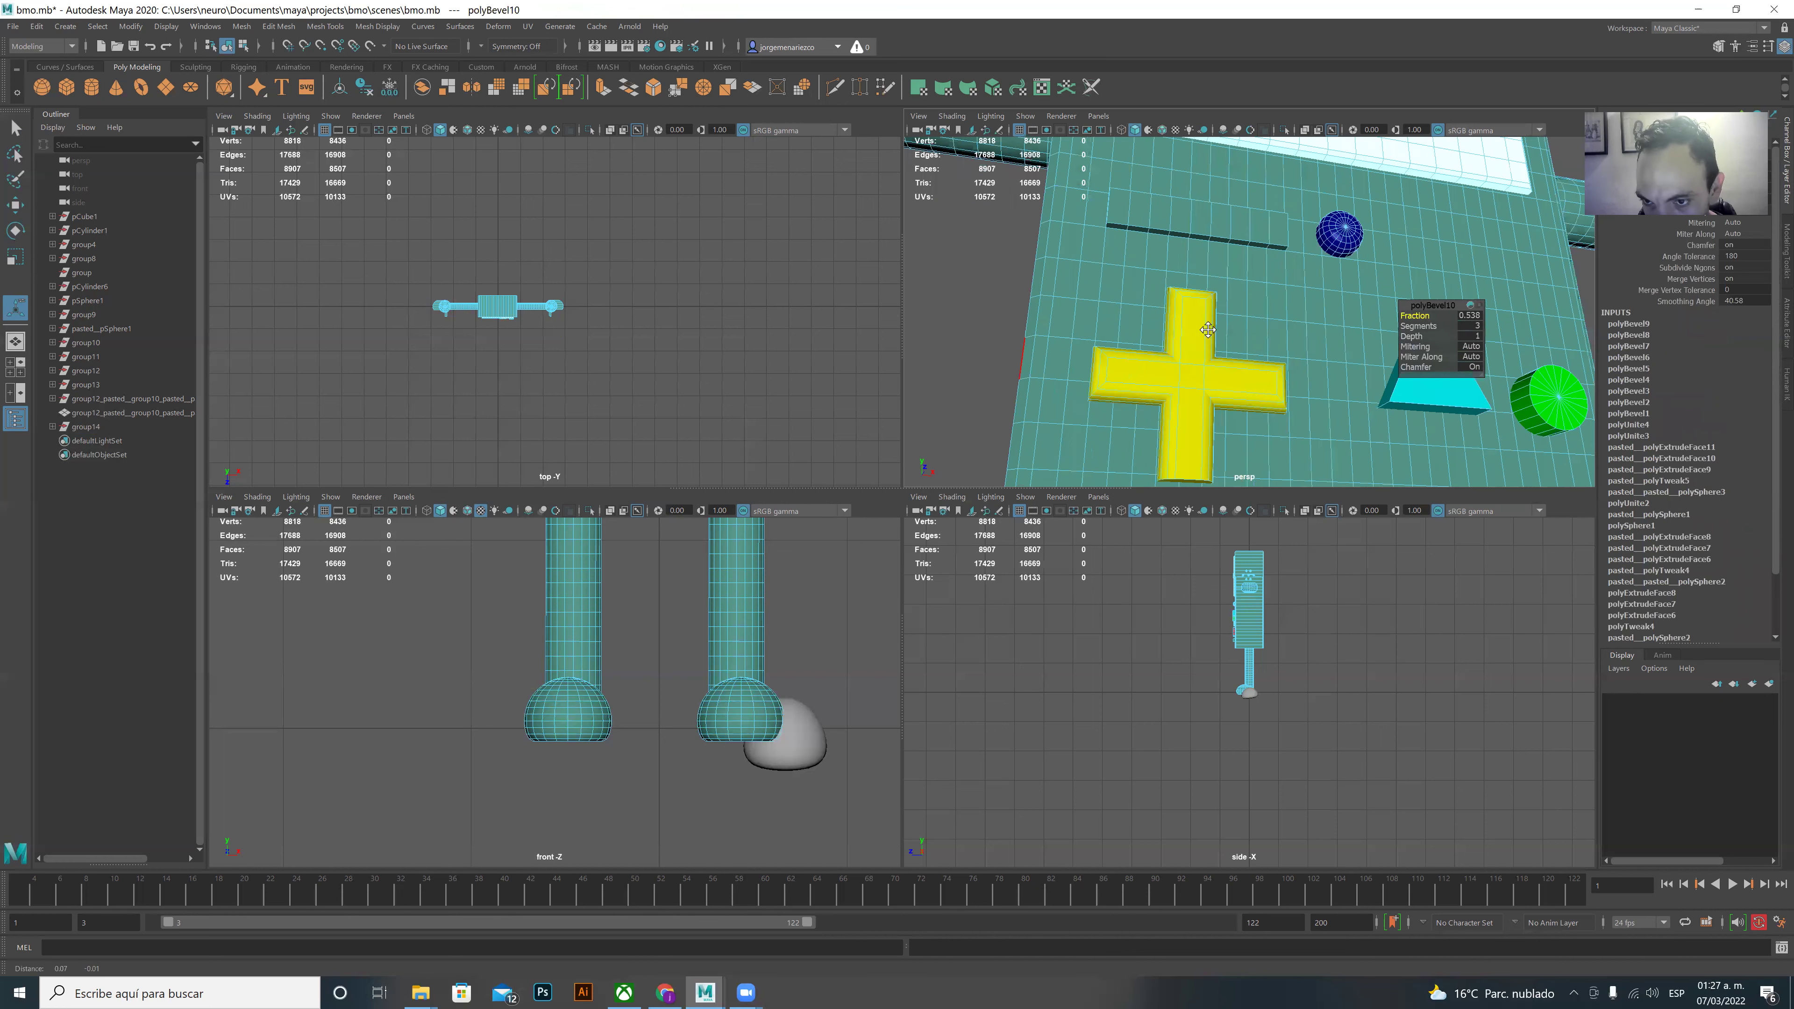
- Center the view on the triangle and green button, then select another triangle edge
alt+middle_drag(1427, 396, 1149, 373)
click(1150, 373)
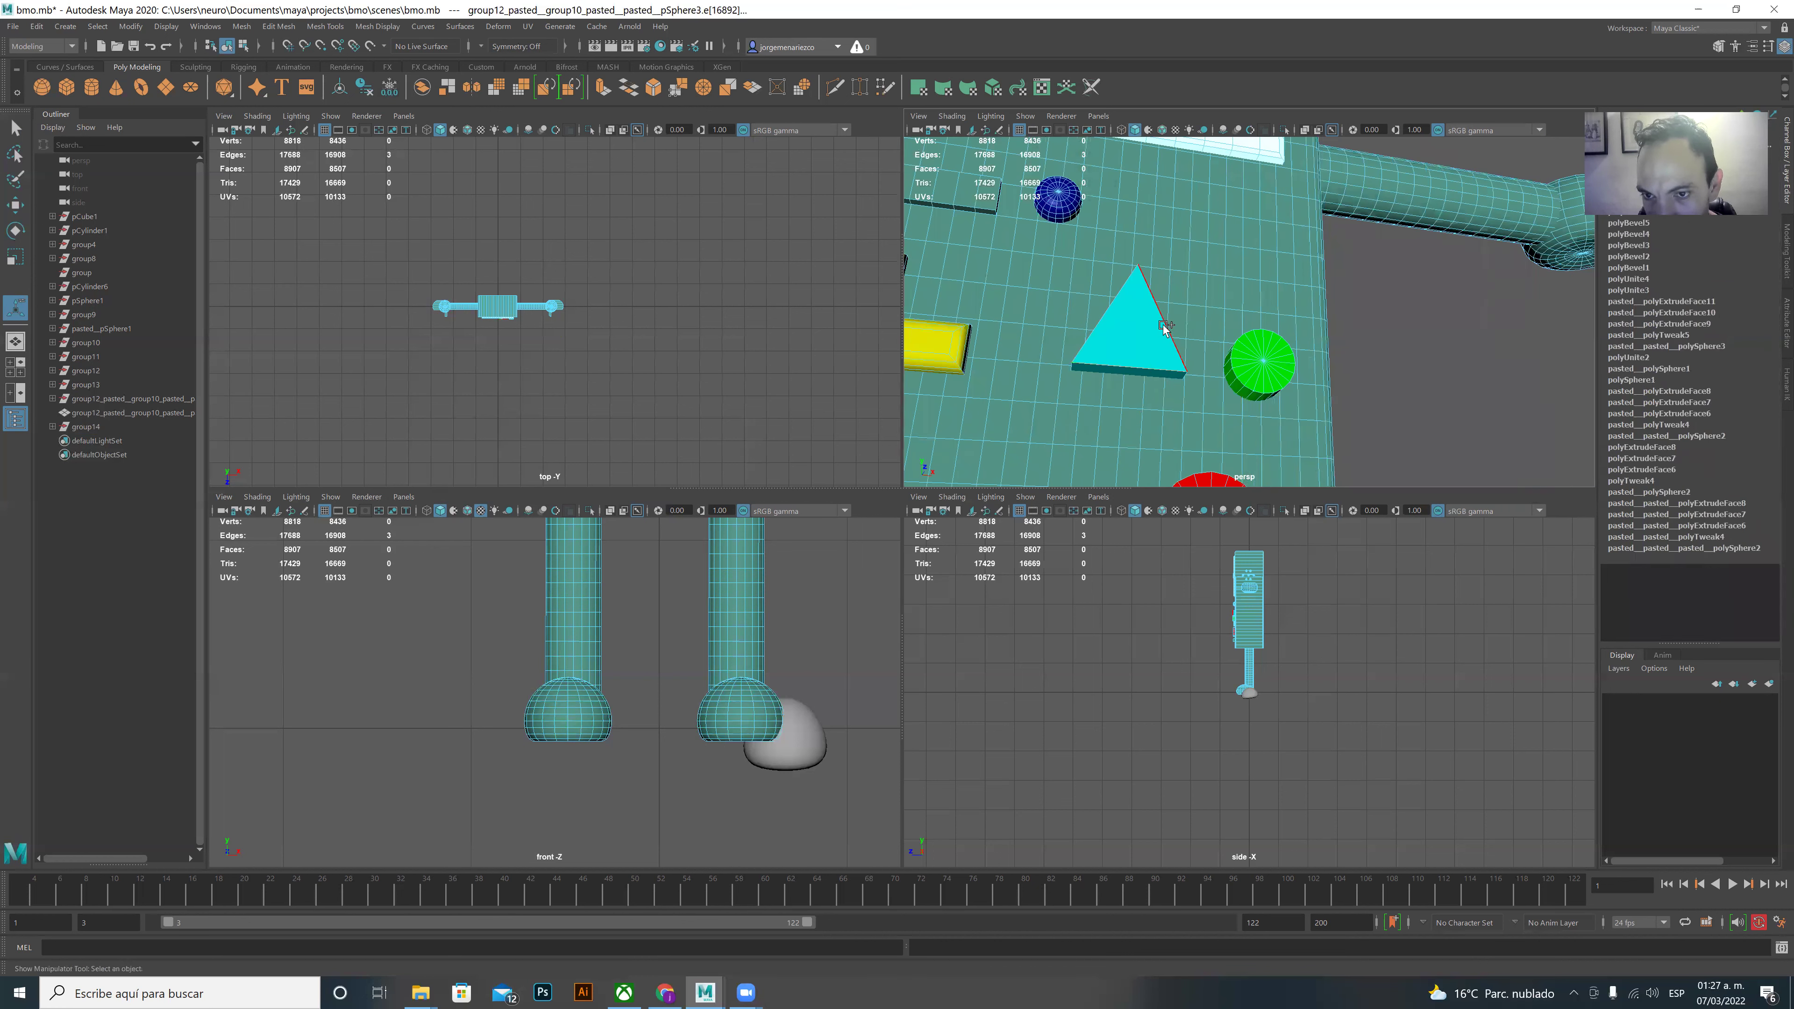
click(241, 26)
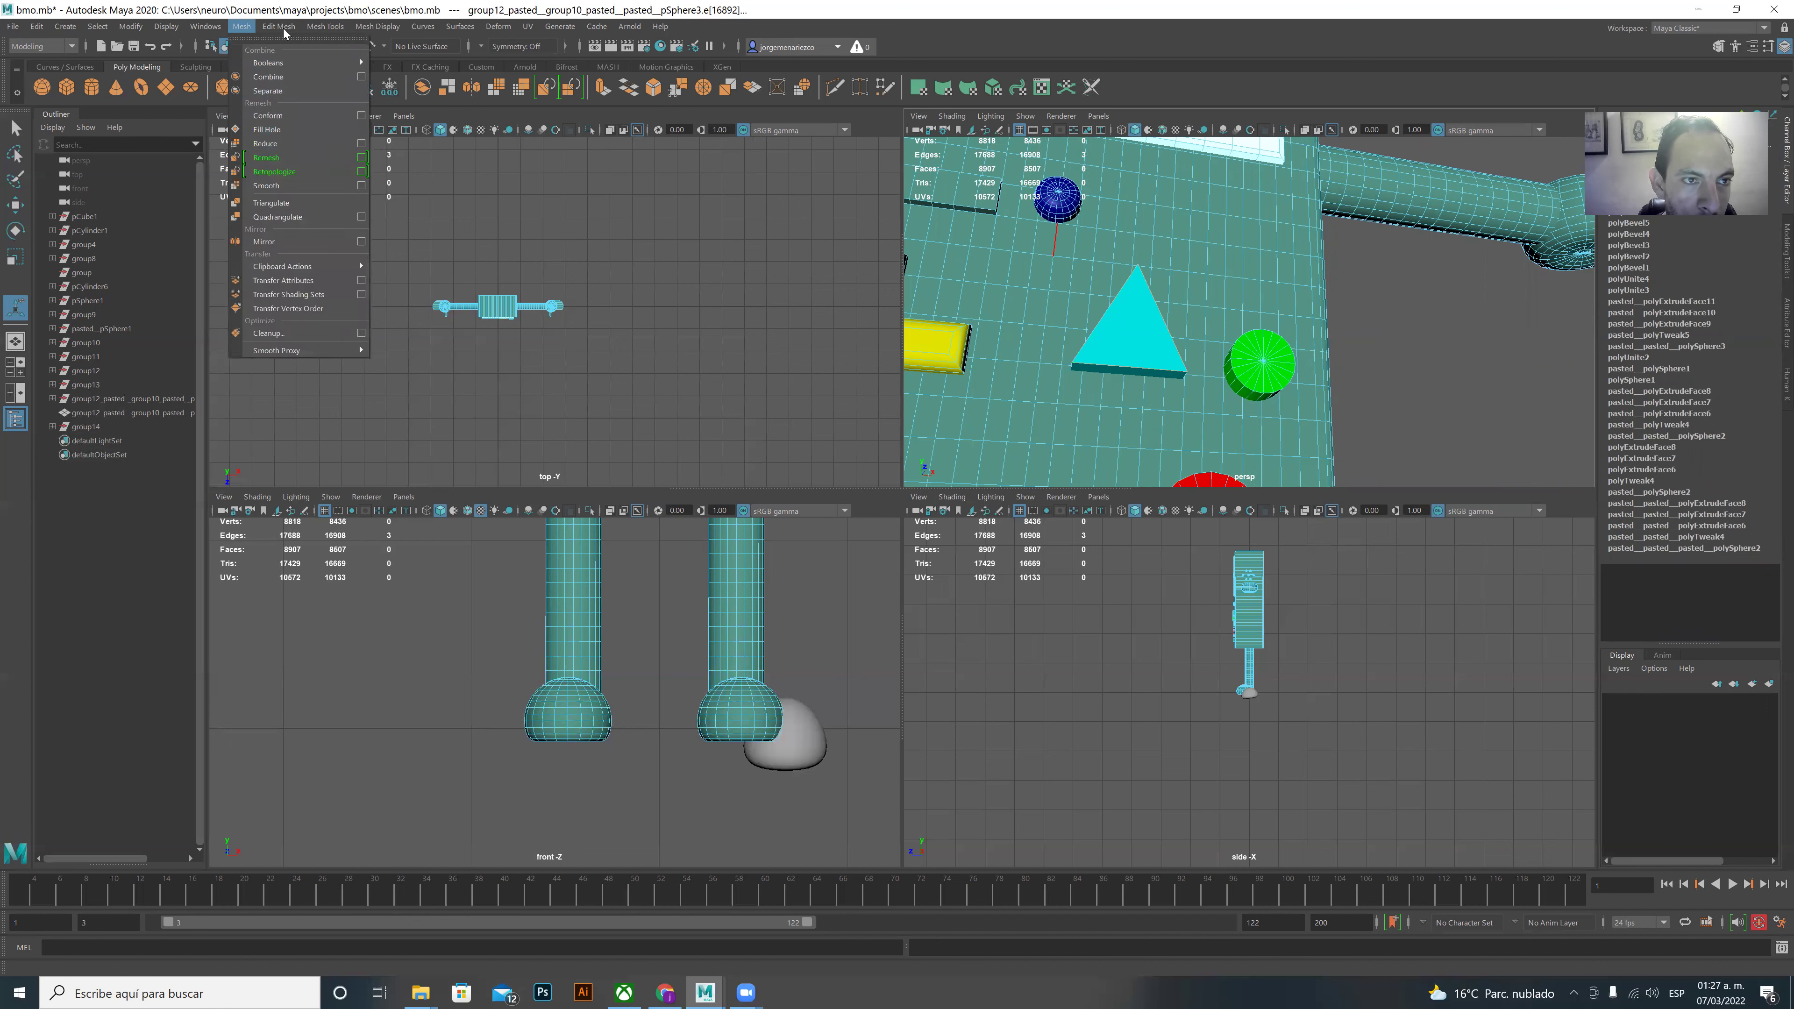
mouse_move(277, 27)
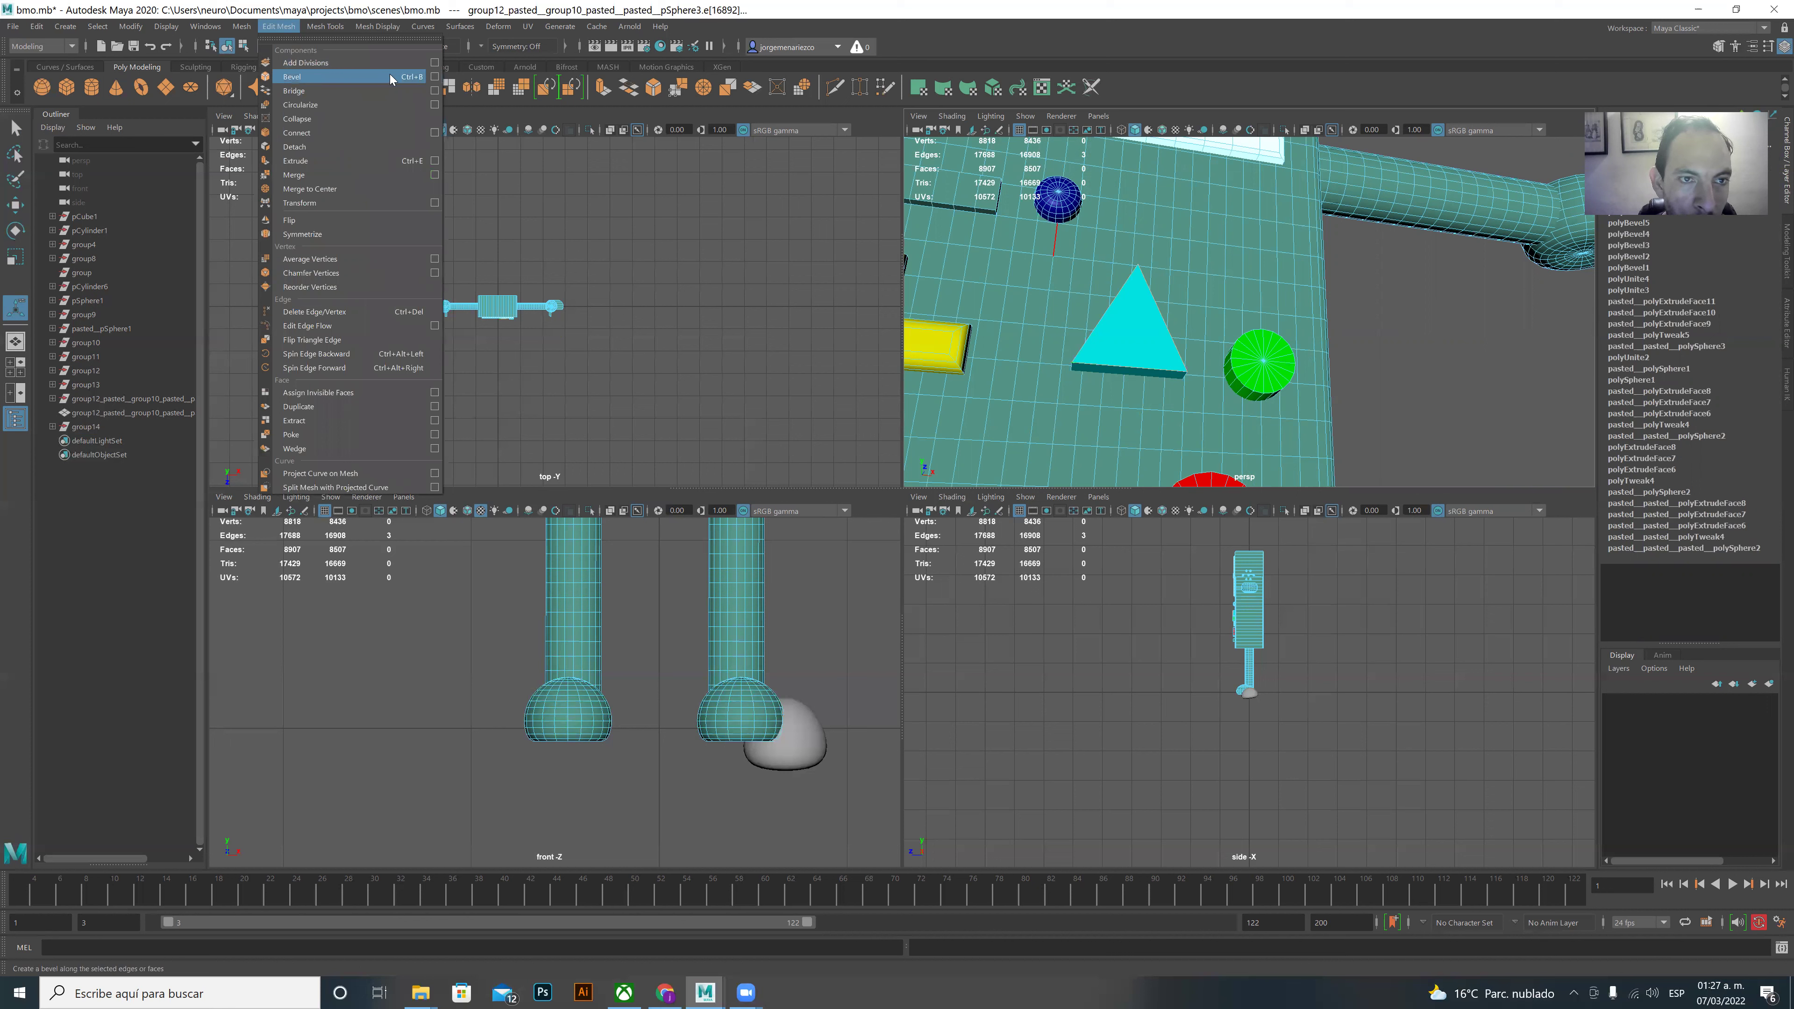
click(434, 76)
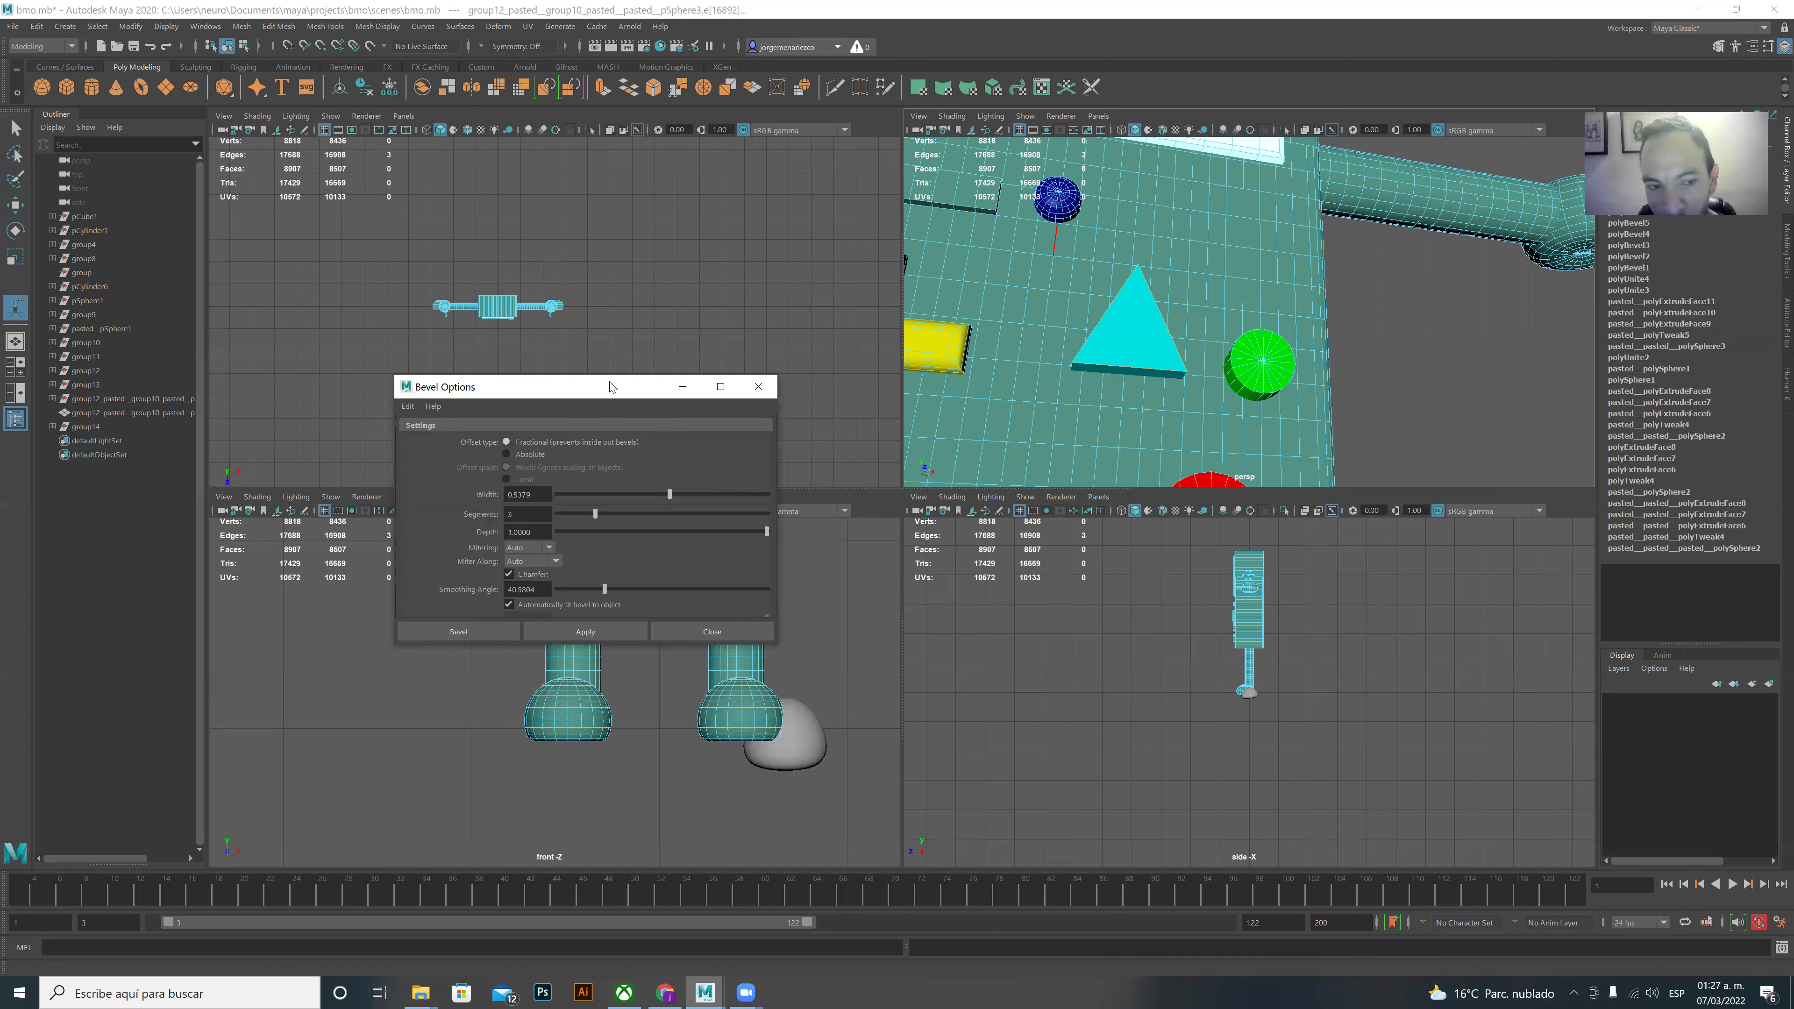
click(596, 632)
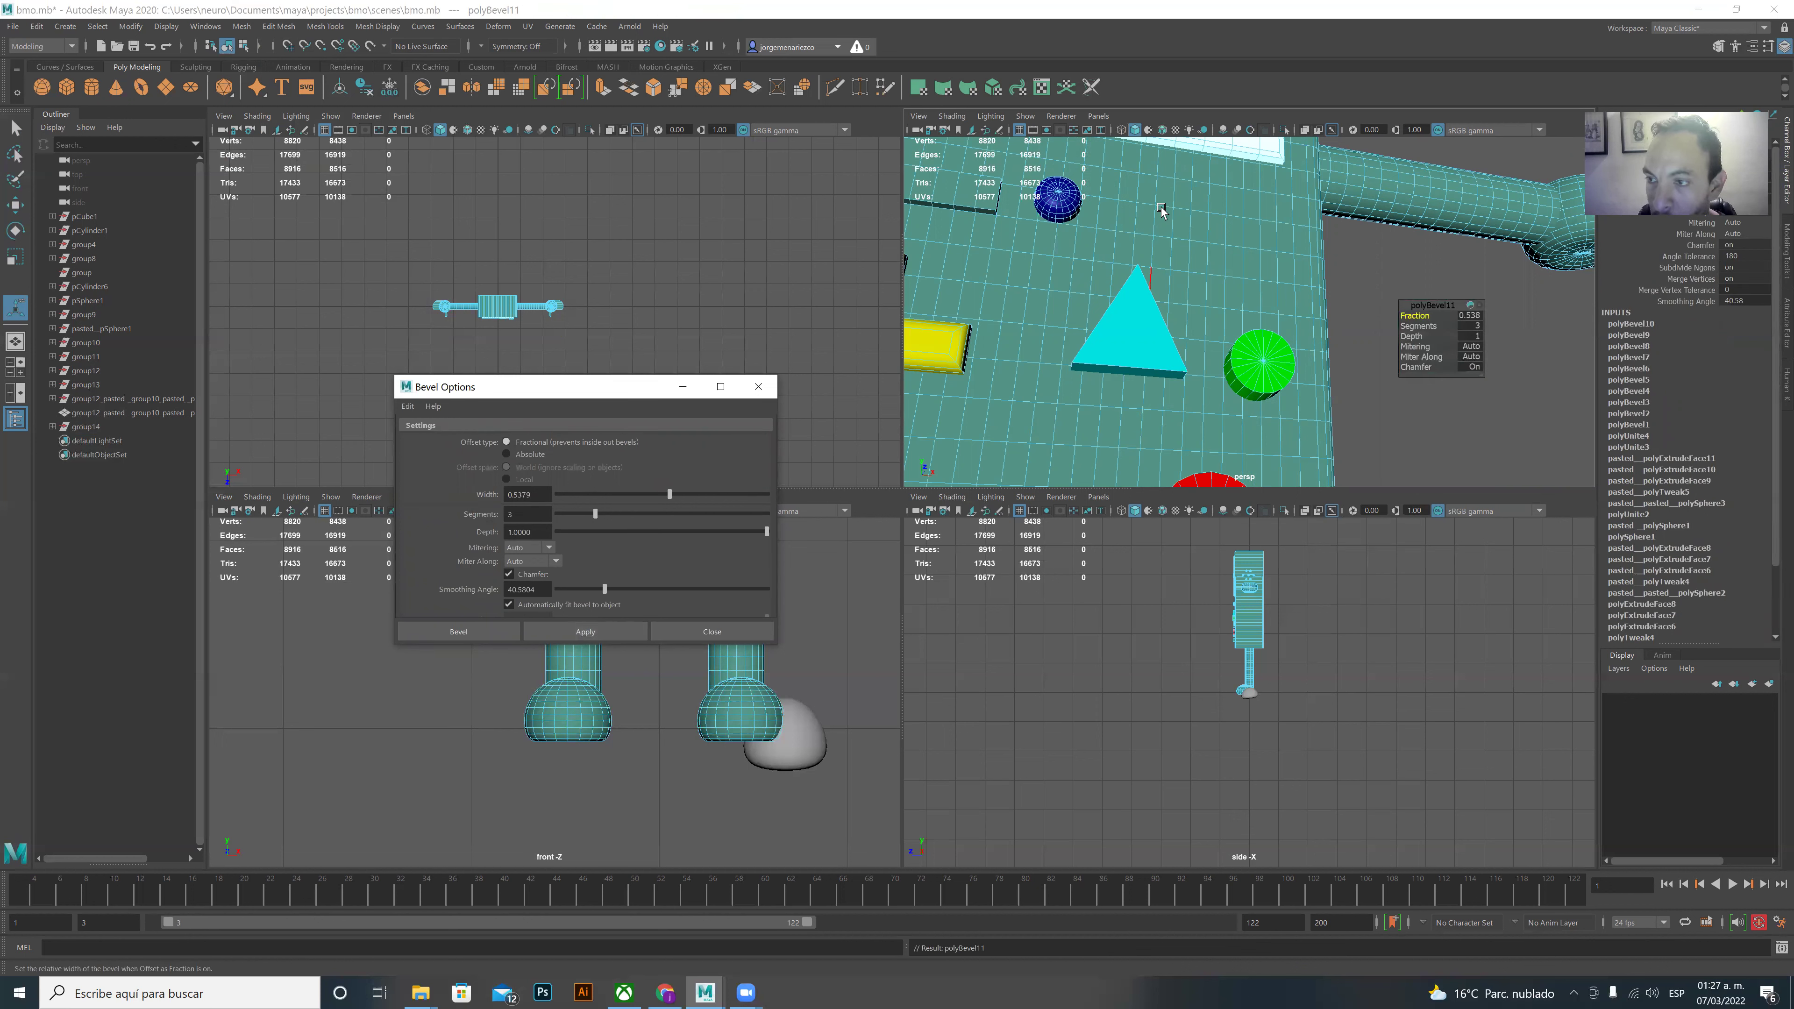
key(ctrl+z)
click(1169, 324)
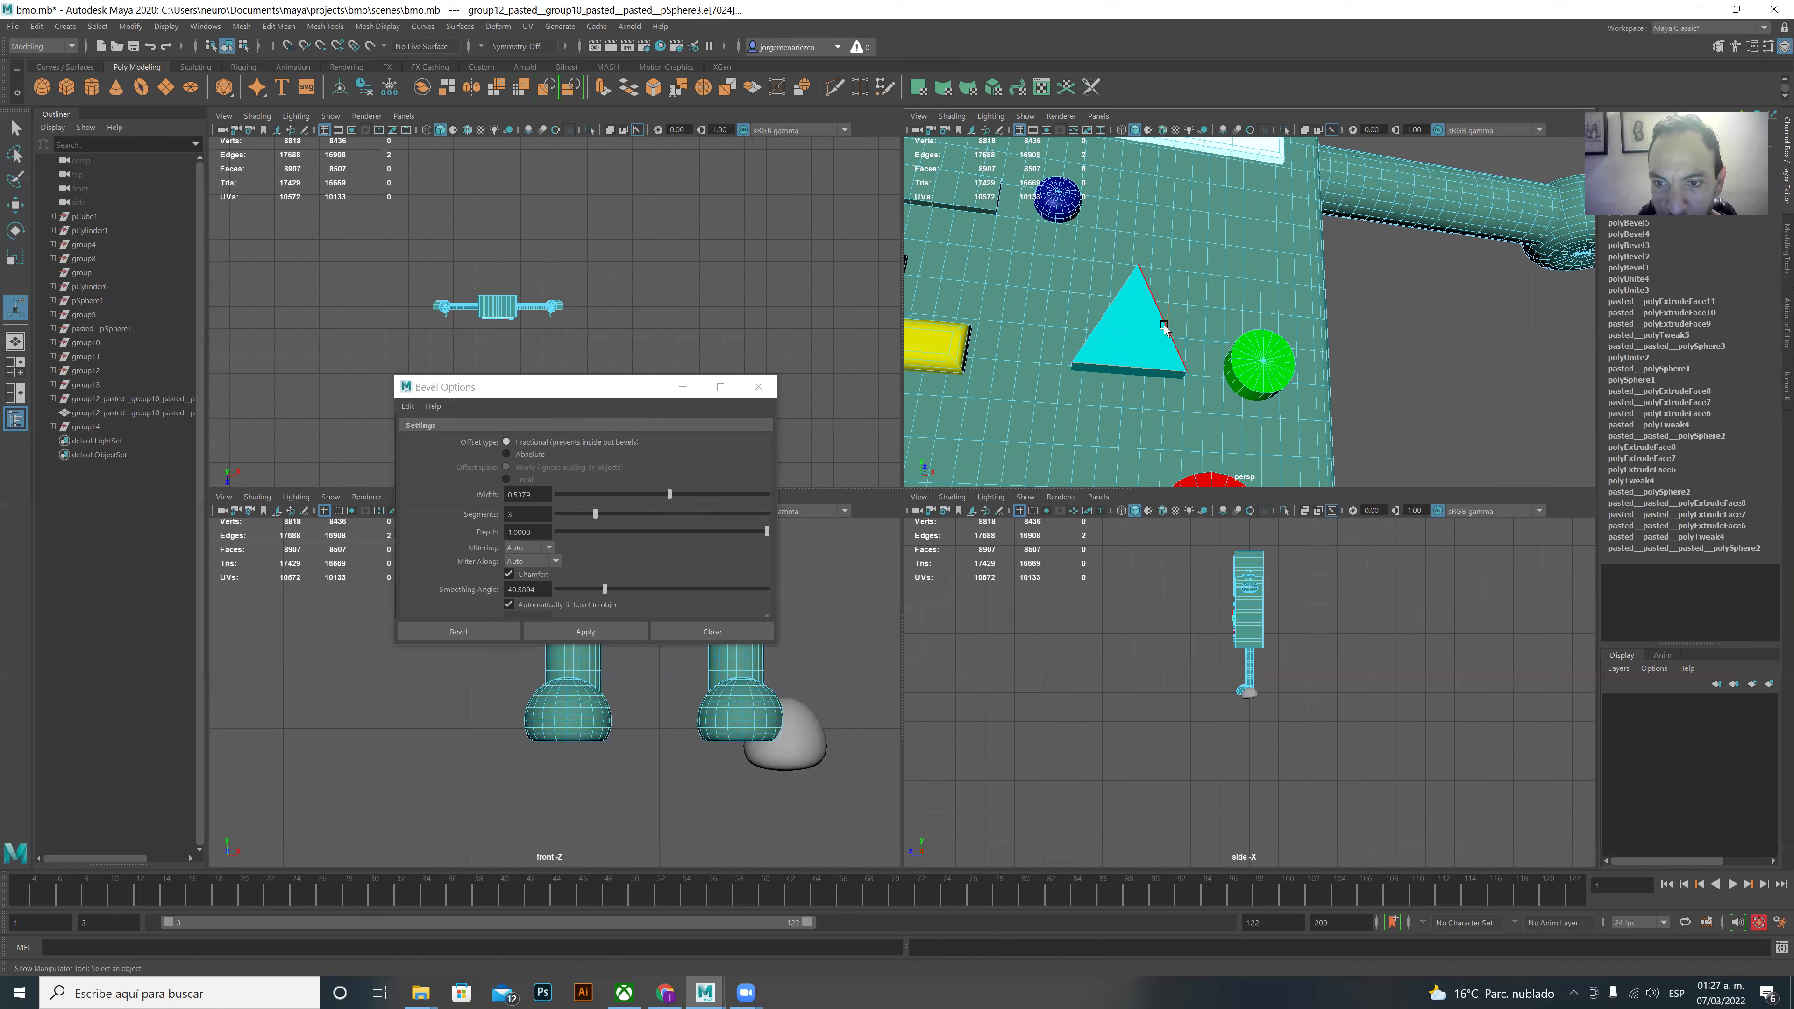
click(1137, 365)
shift+click(1093, 330)
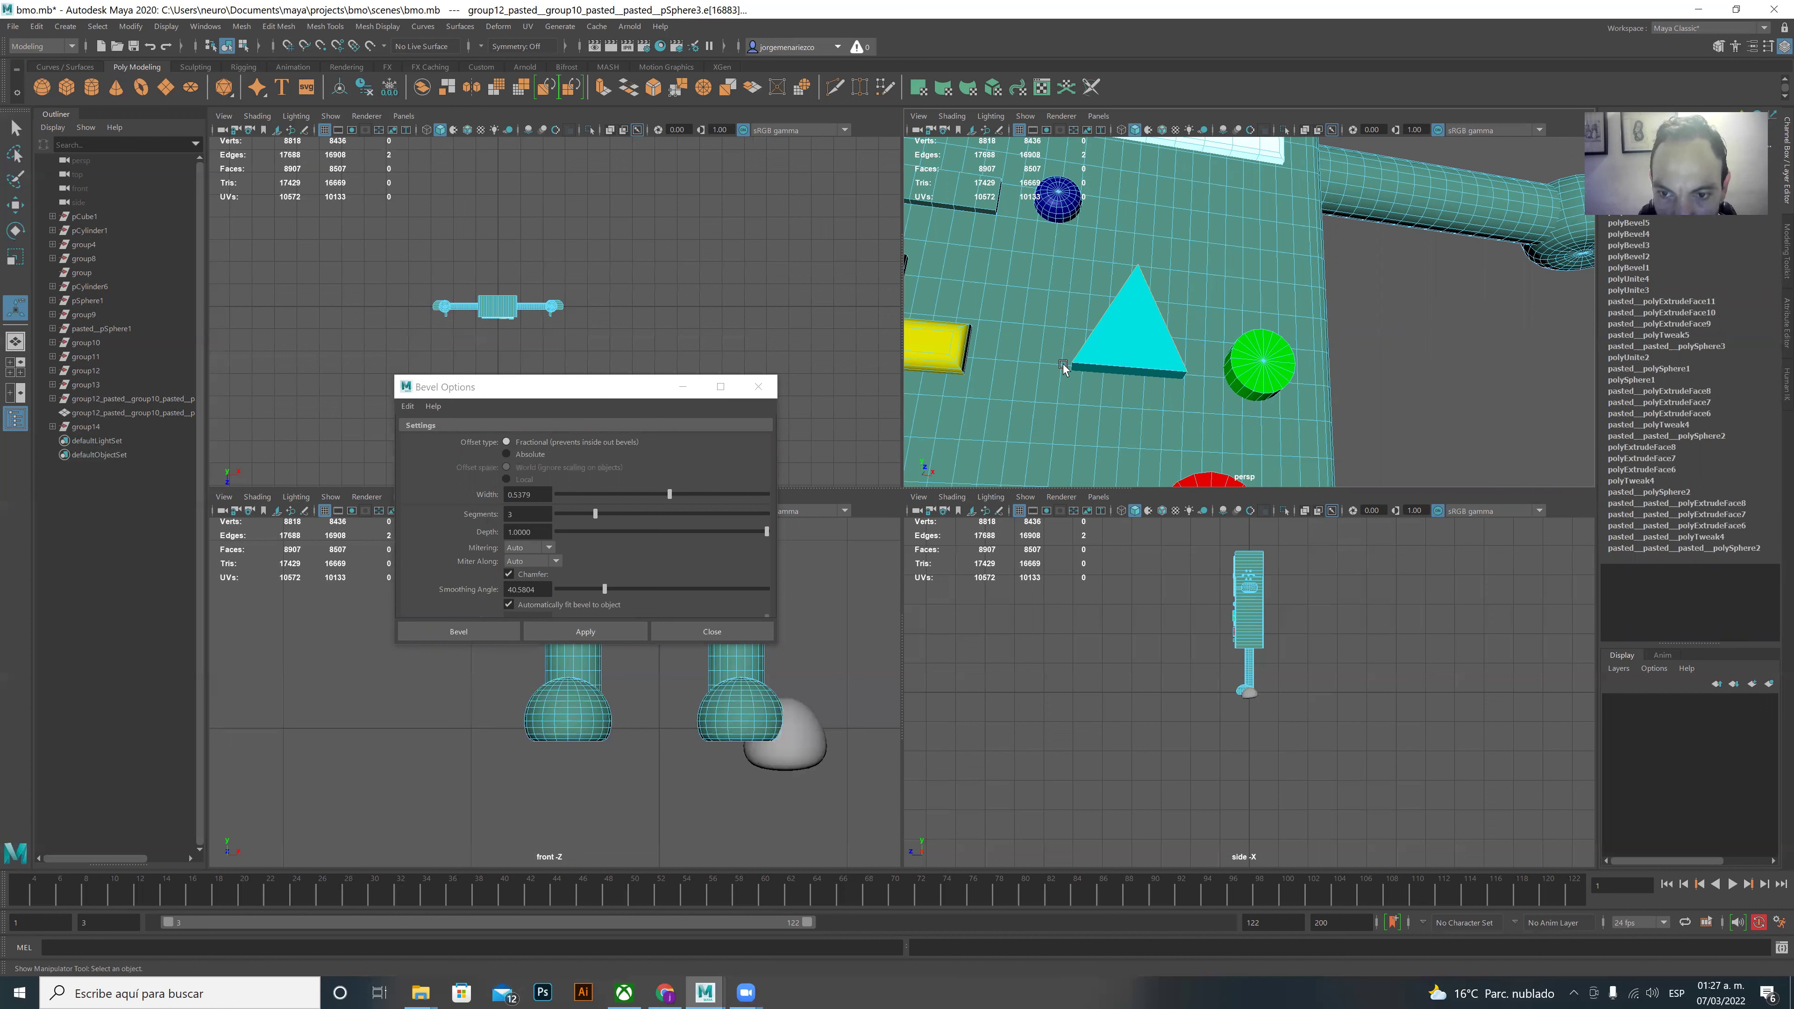
shift+click(1126, 369)
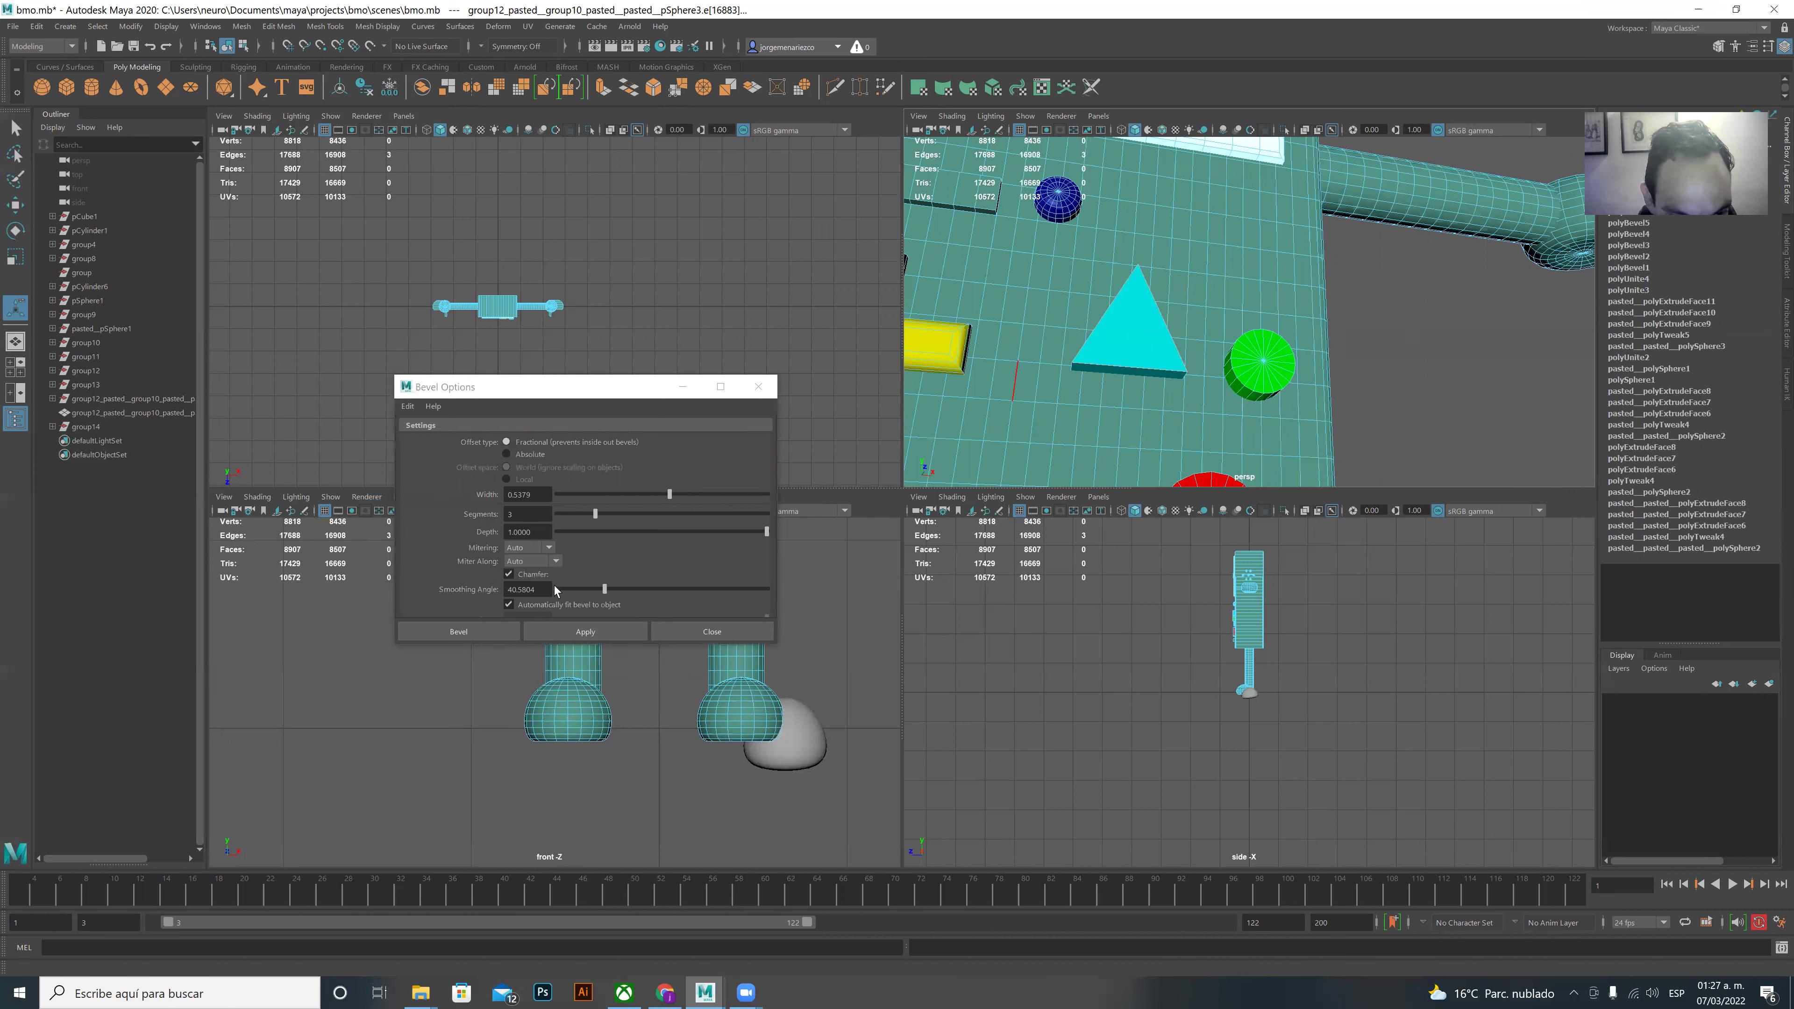
click(556, 633)
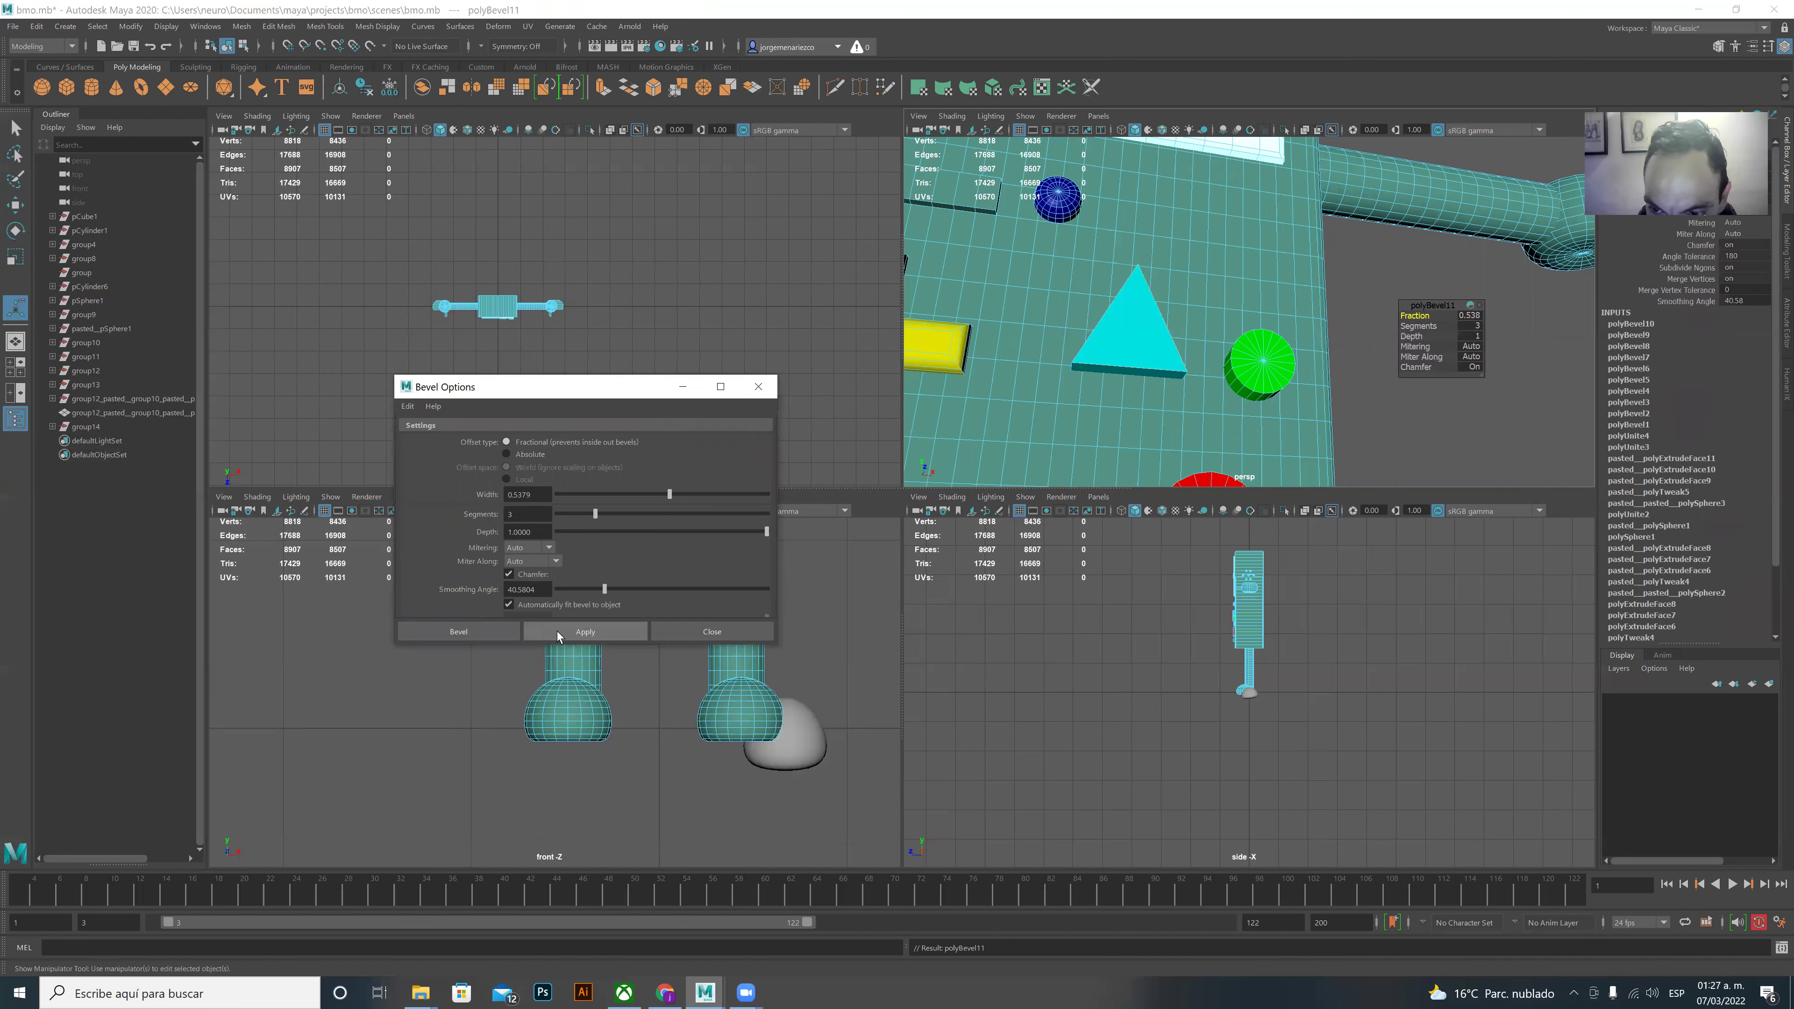
key(ctrl+z)
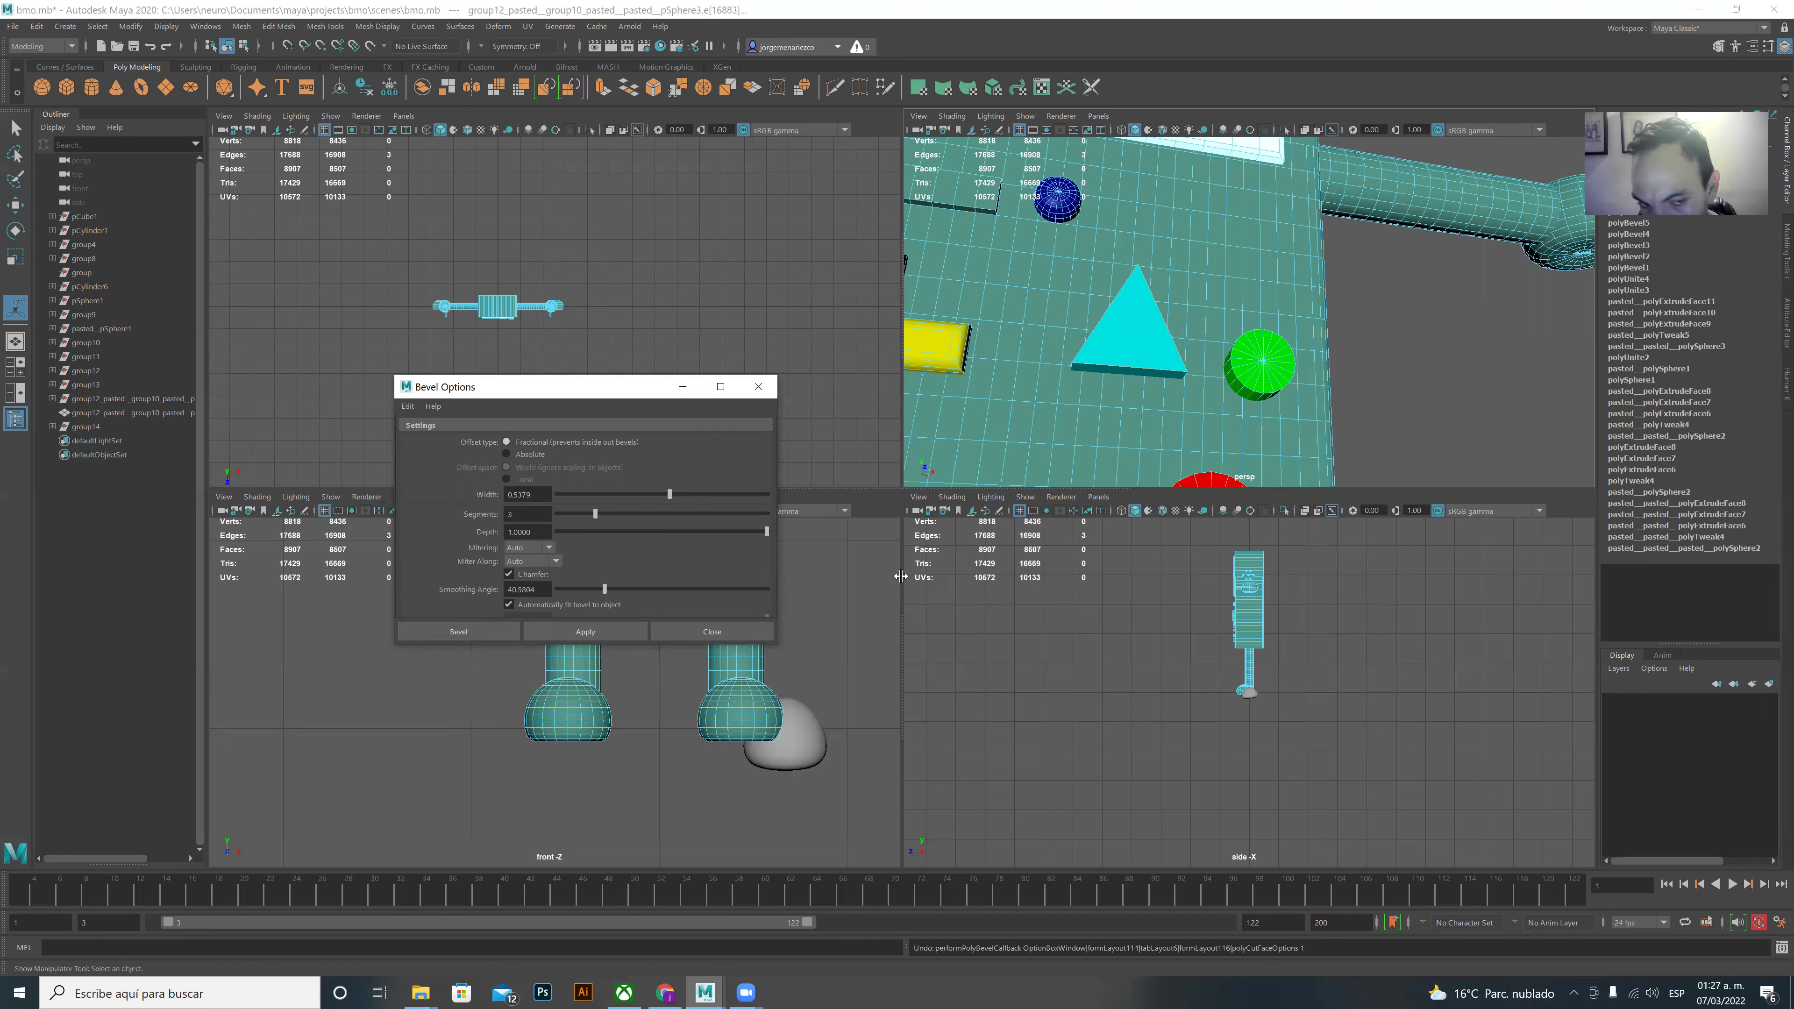
scroll(833, 576, up, 2)
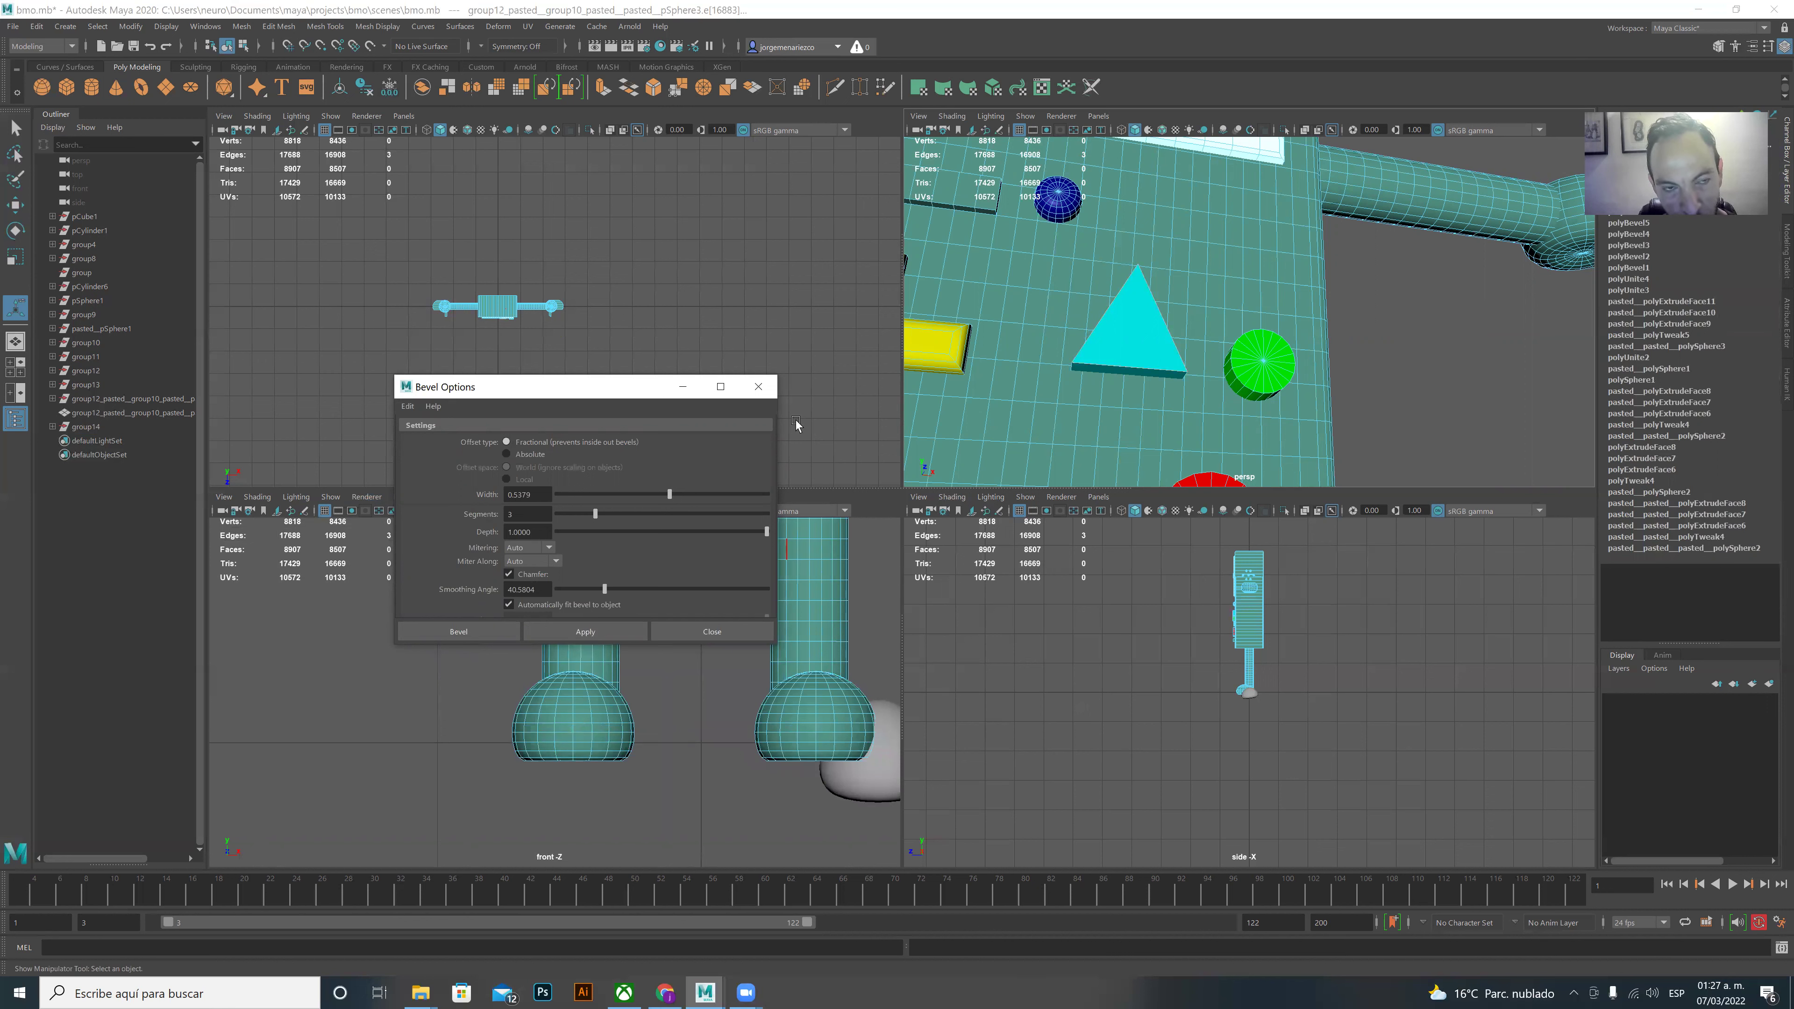
click(729, 640)
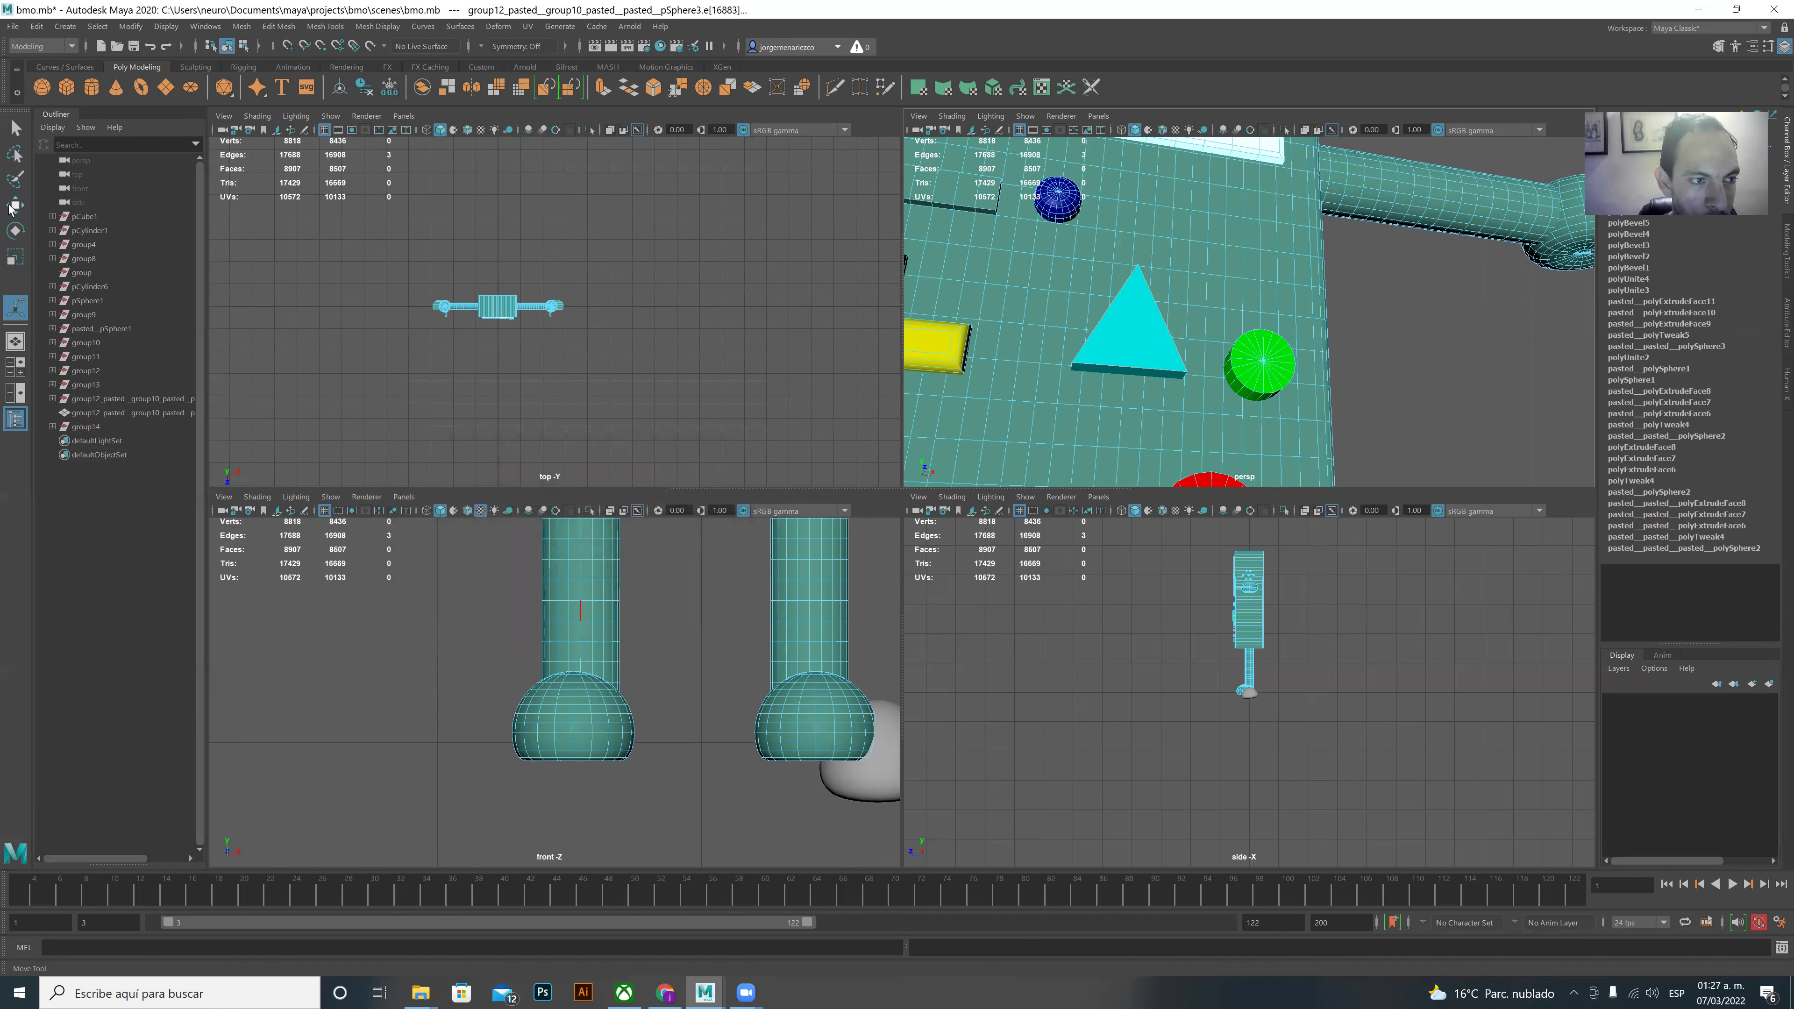
- Try scaling the triangle edges along one axis, then undo the scaling
click(14, 258)
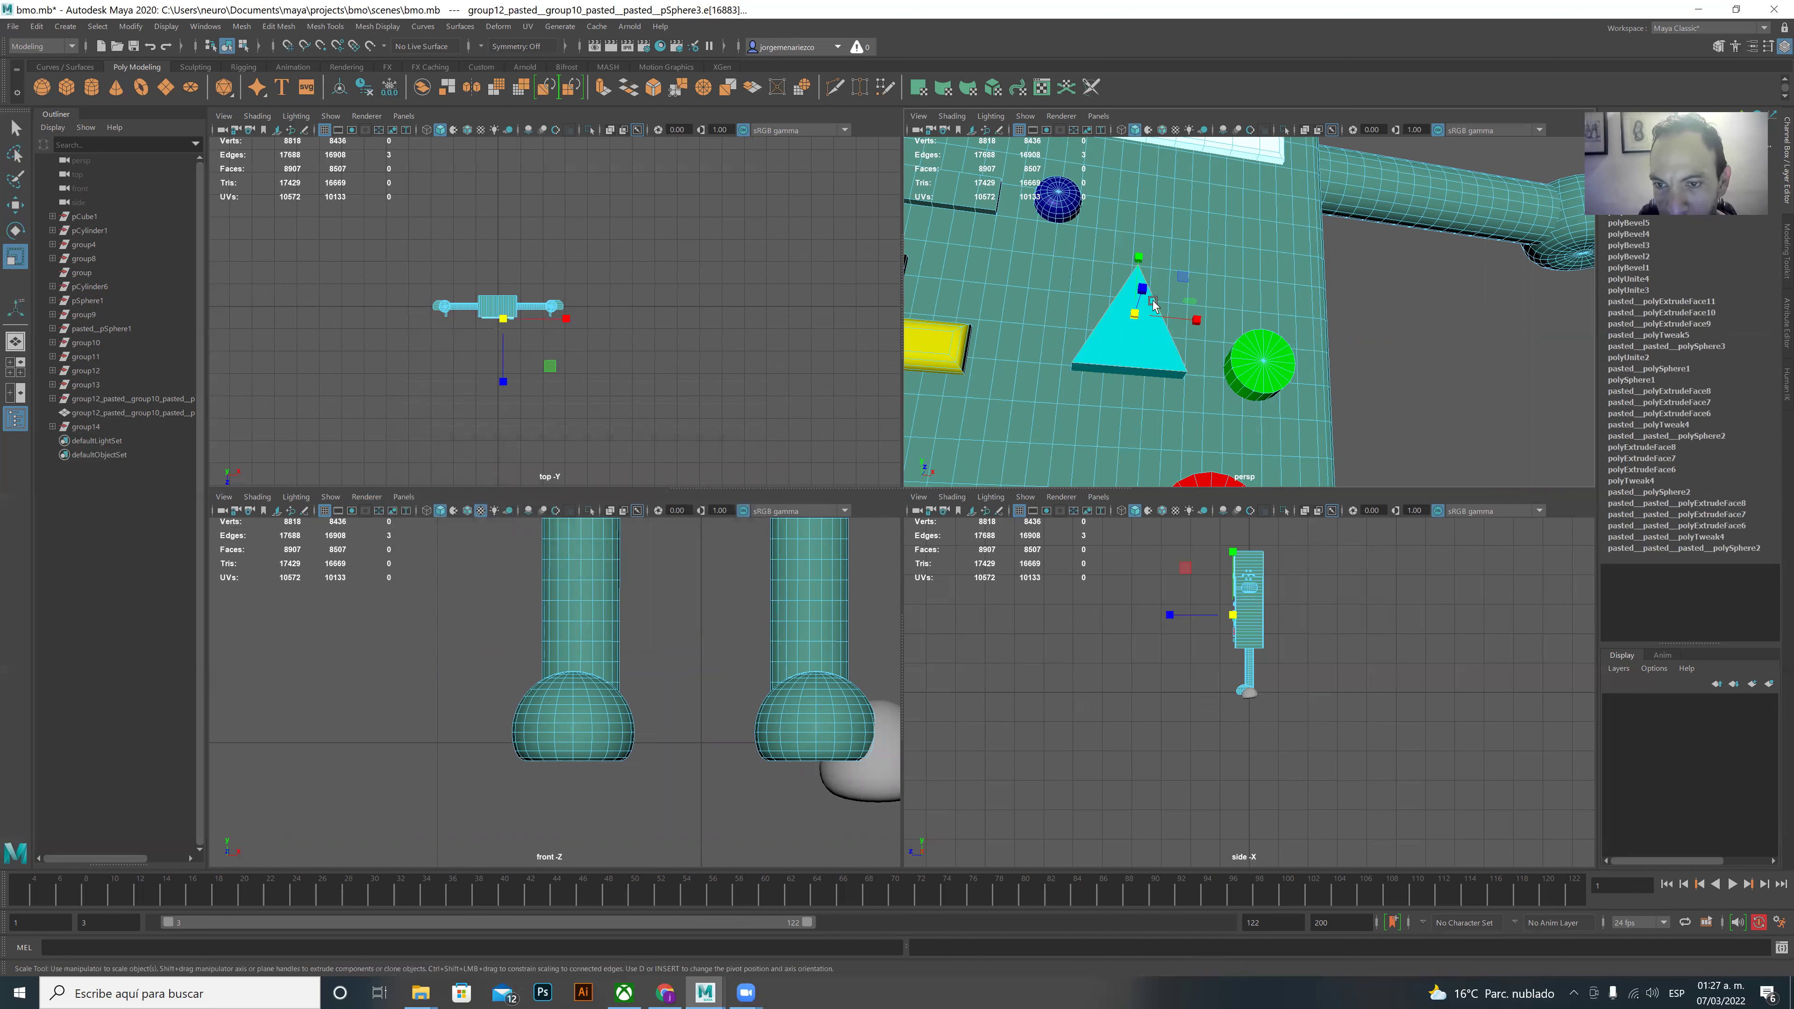
drag(1145, 296, 1145, 262)
key(ctrl+z)
mouse_move(1260, 313)
alt+mouse_down()
mouse_move(1078, 346)
mouse_move(964, 394)
alt+mouse_up()
key(ctrl+z)
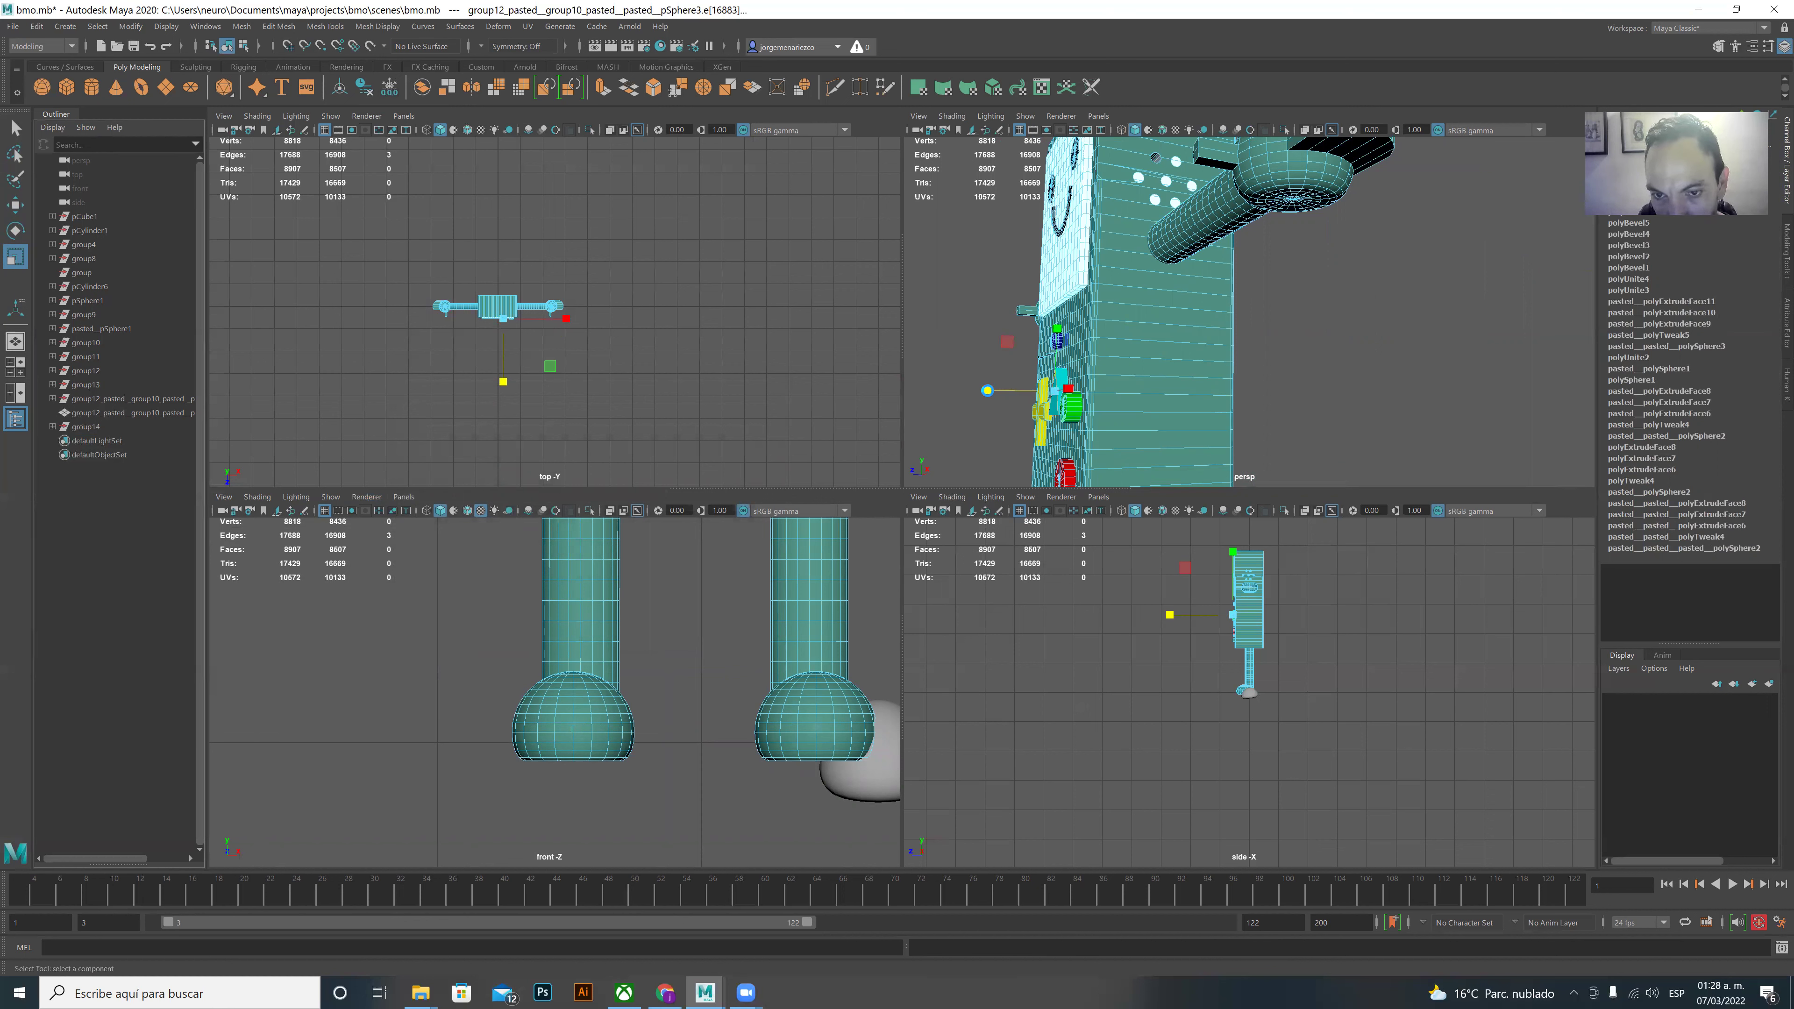
- Trial-extrude the triangle edges outward twice, undoing each extrusion
key(ctrl+e)
alt+drag(989, 399, 995, 397)
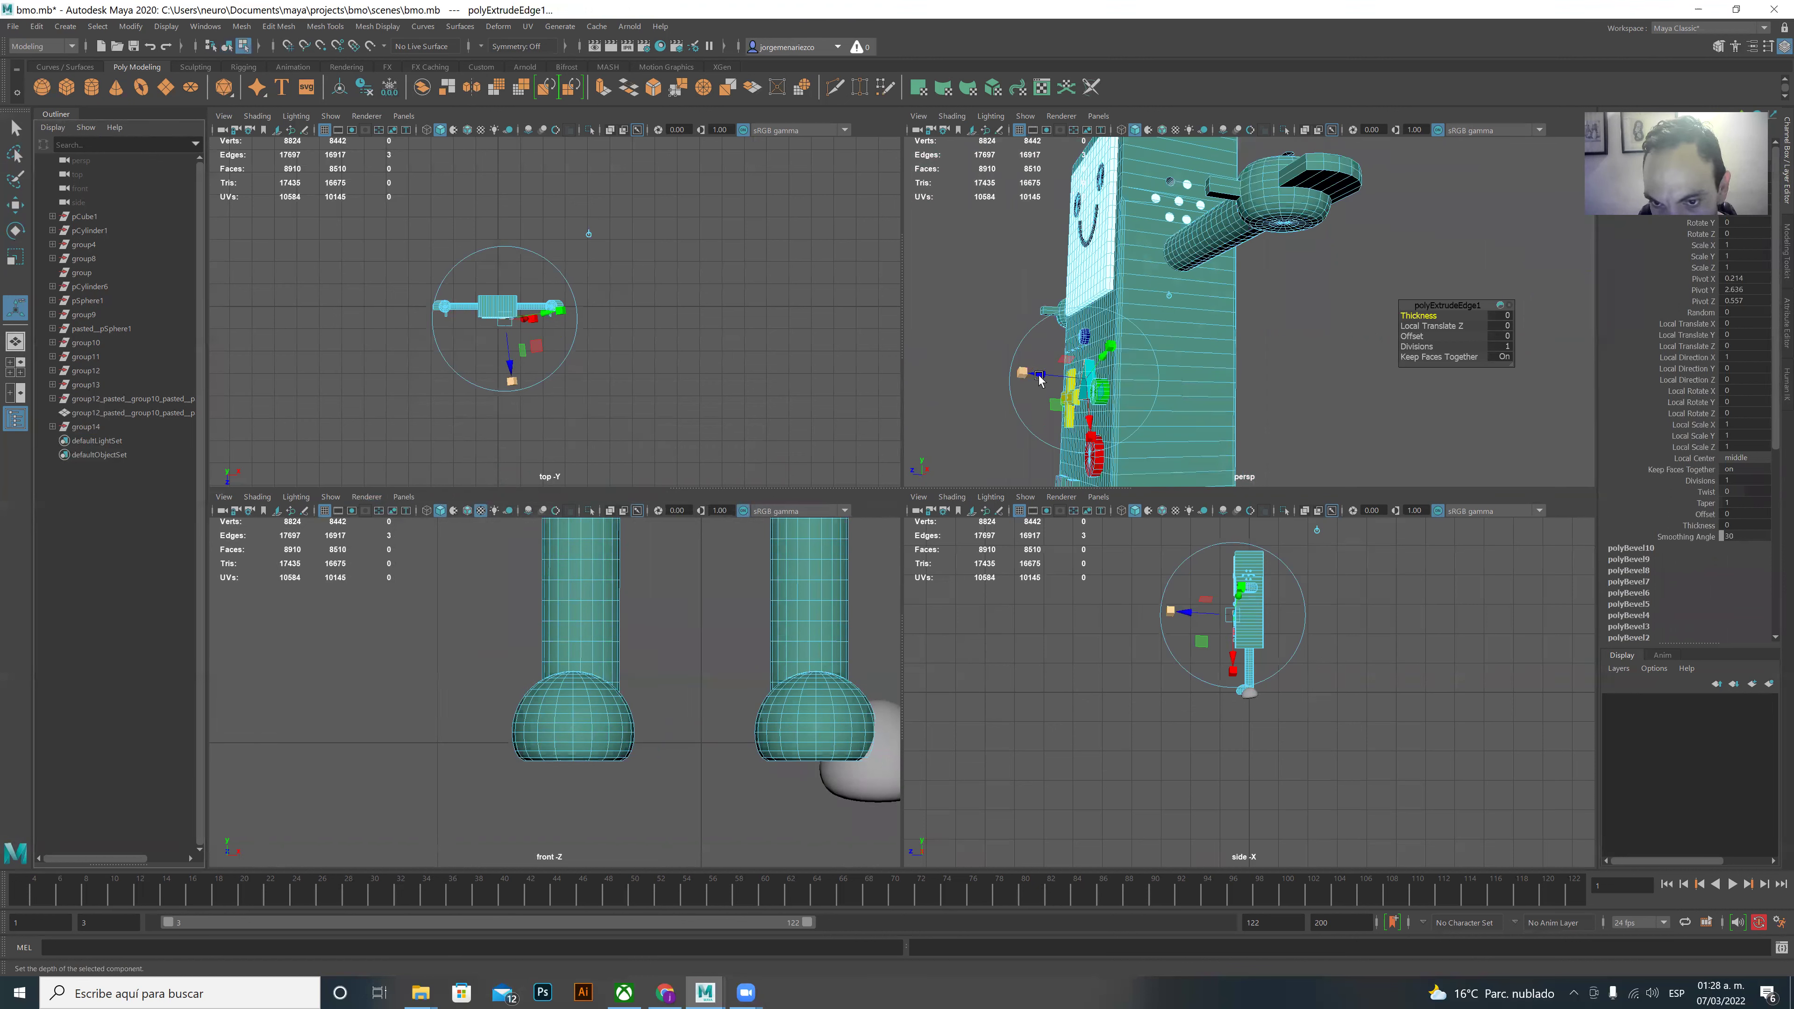
drag(1024, 376, 1032, 379)
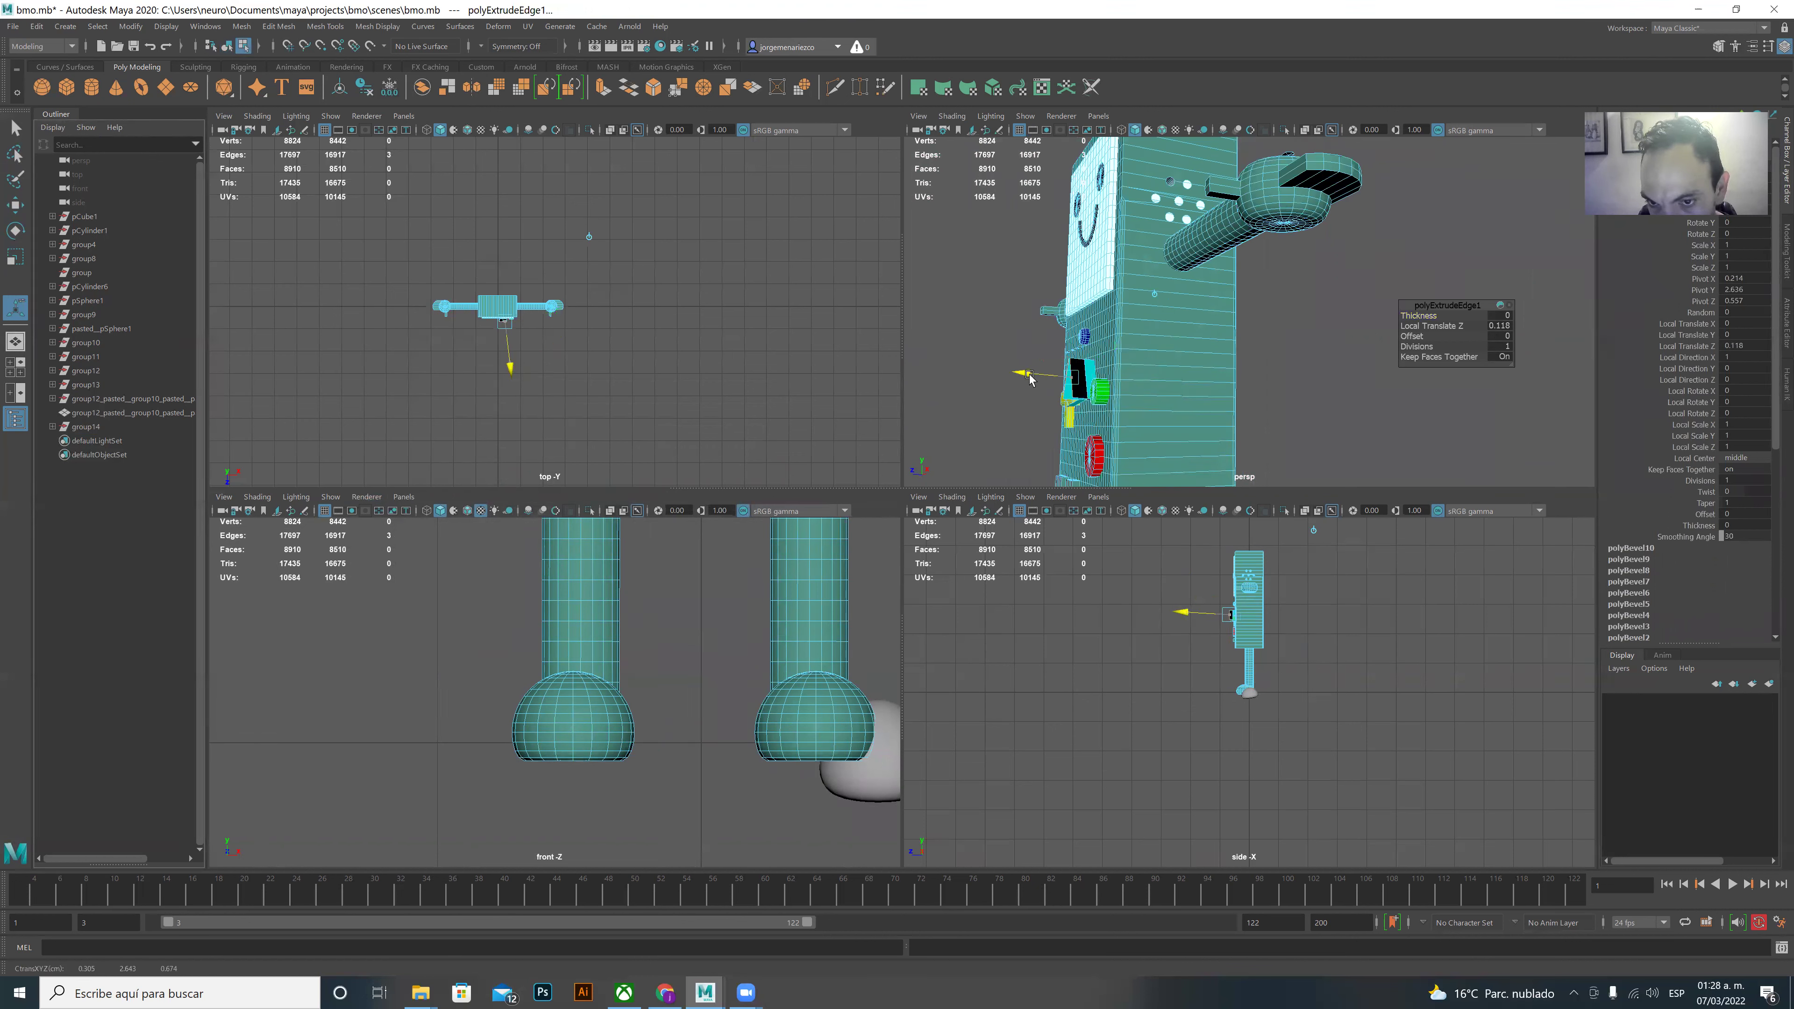
key(ctrl+z)
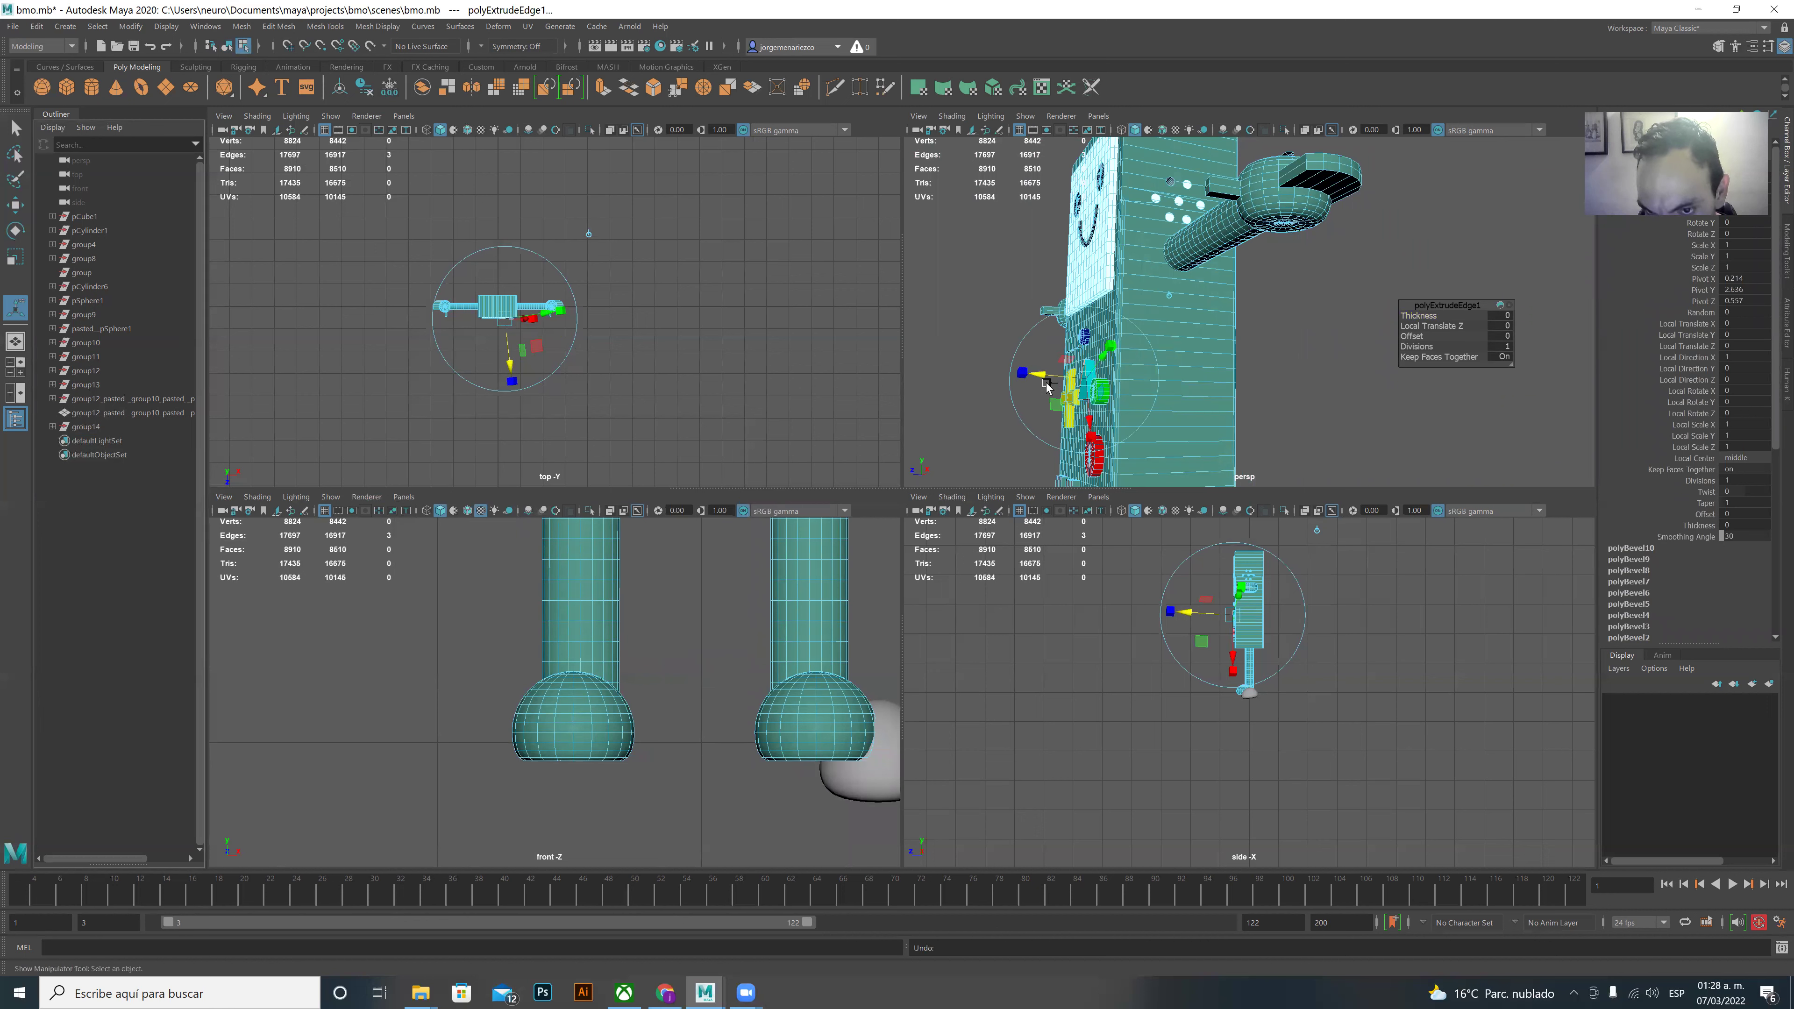
key(ctrl+z)
scroll(1057, 375, up, 3)
scroll(1024, 361, up, 3)
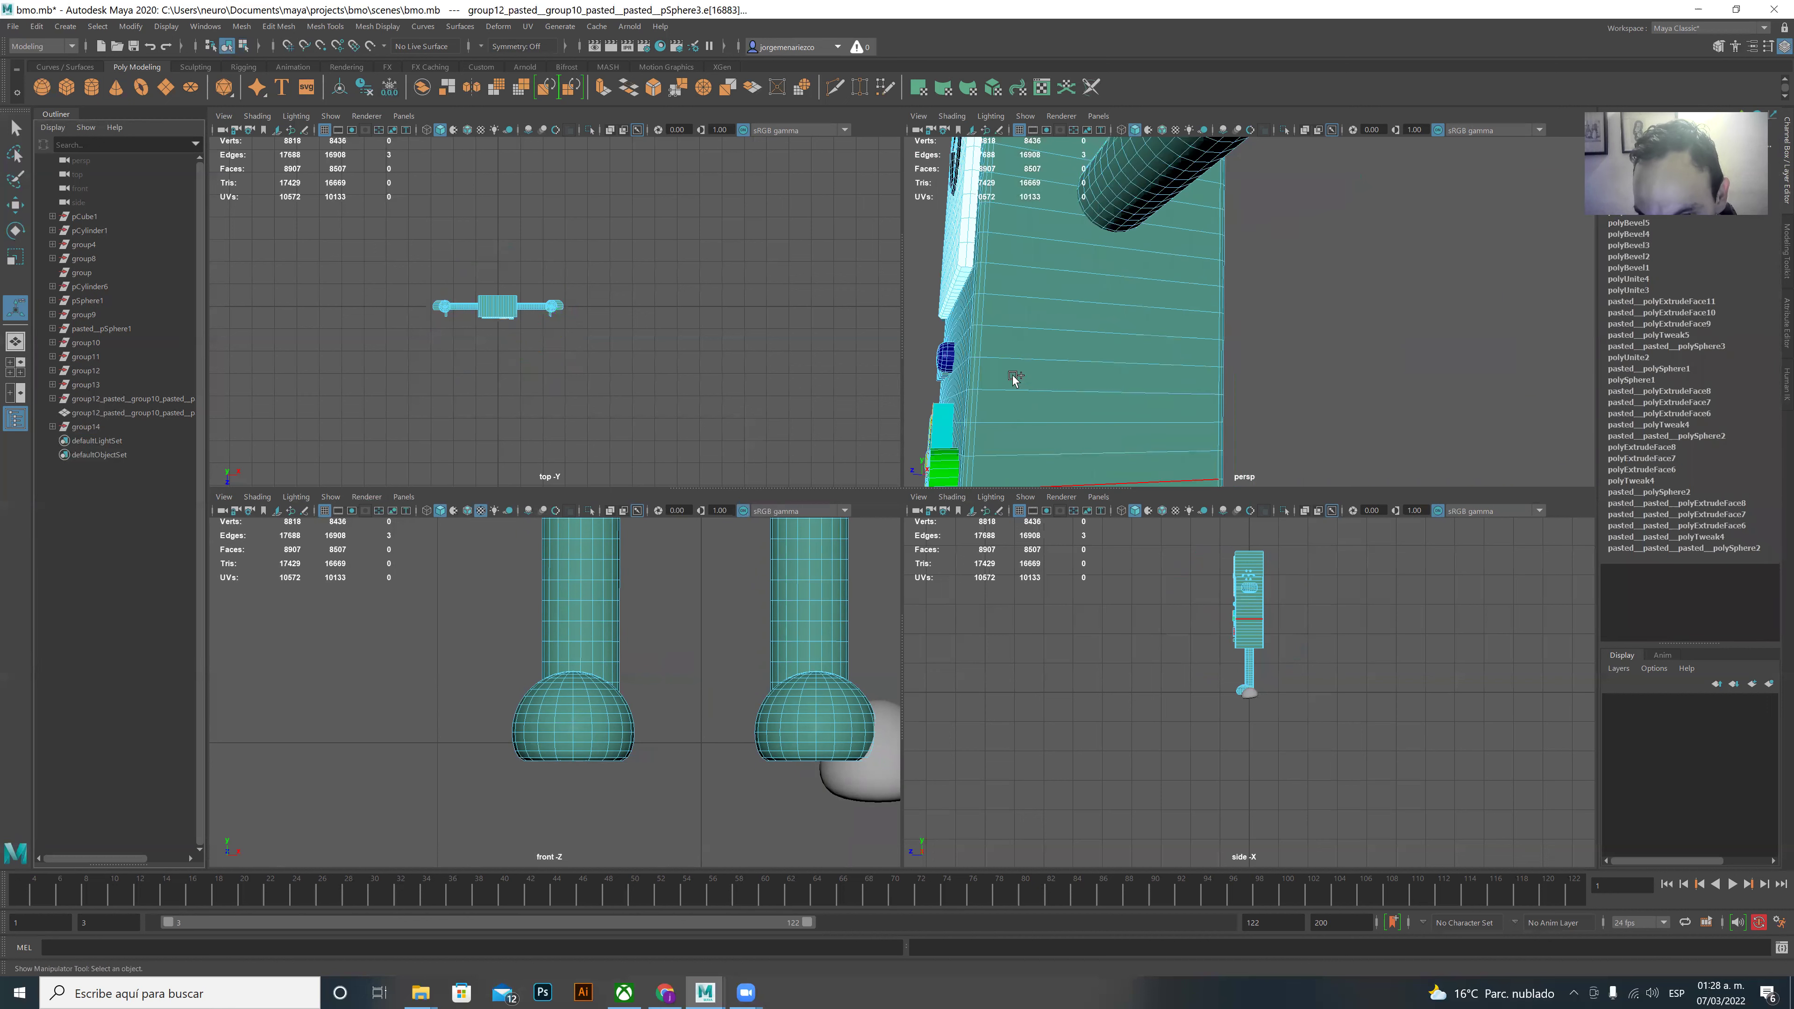
mouse_move(1013, 344)
alt+middle_down()
mouse_move(1165, 287)
mouse_move(1253, 195)
alt+middle_up()
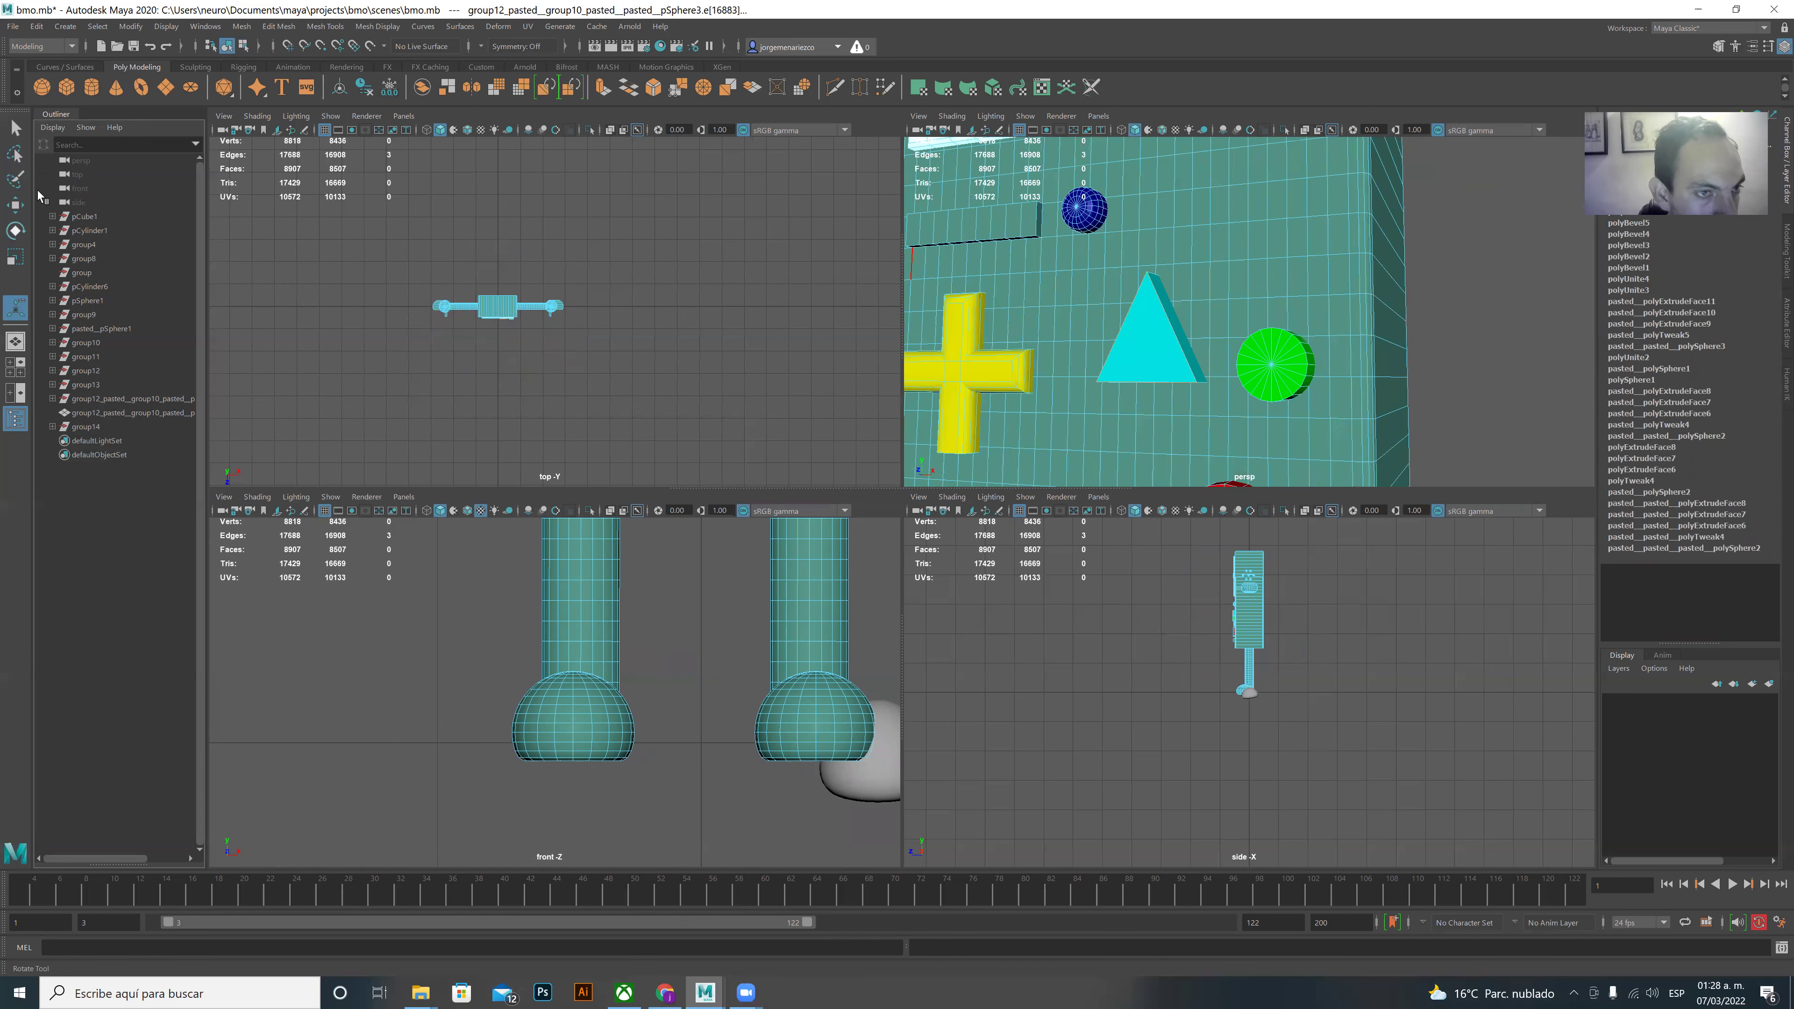
click(608, 89)
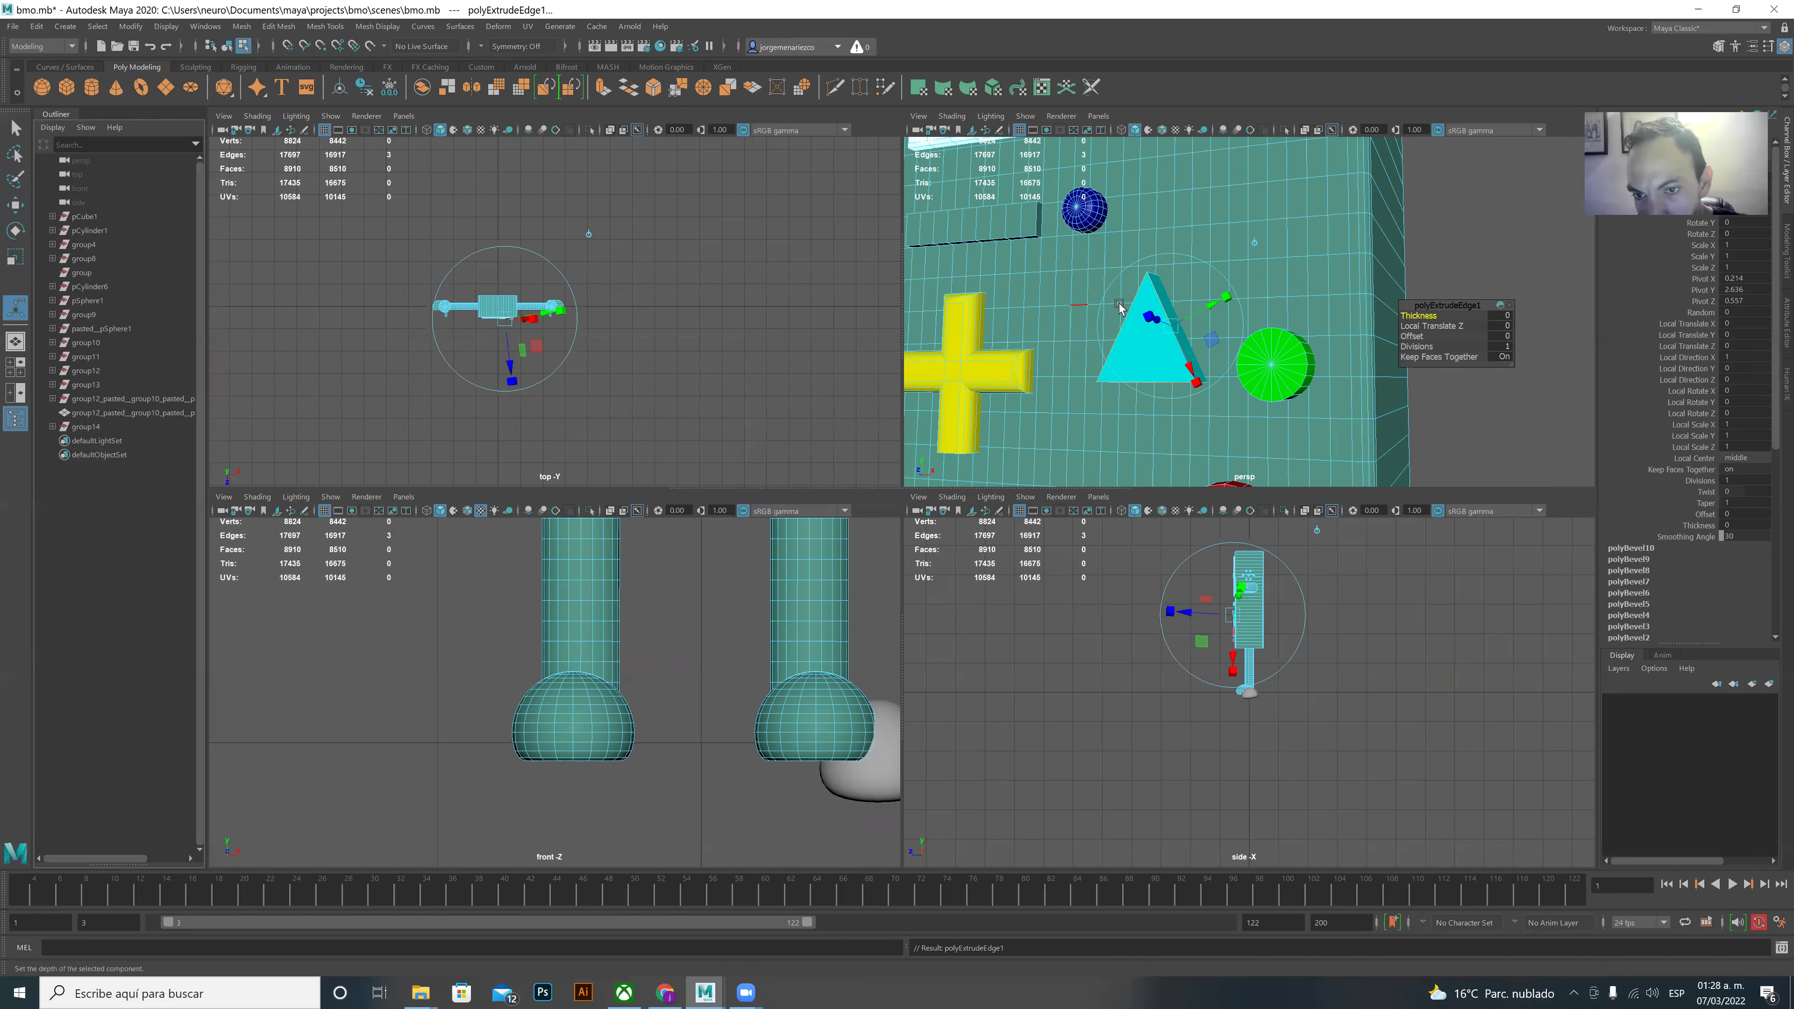
drag(1144, 318, 1133, 324)
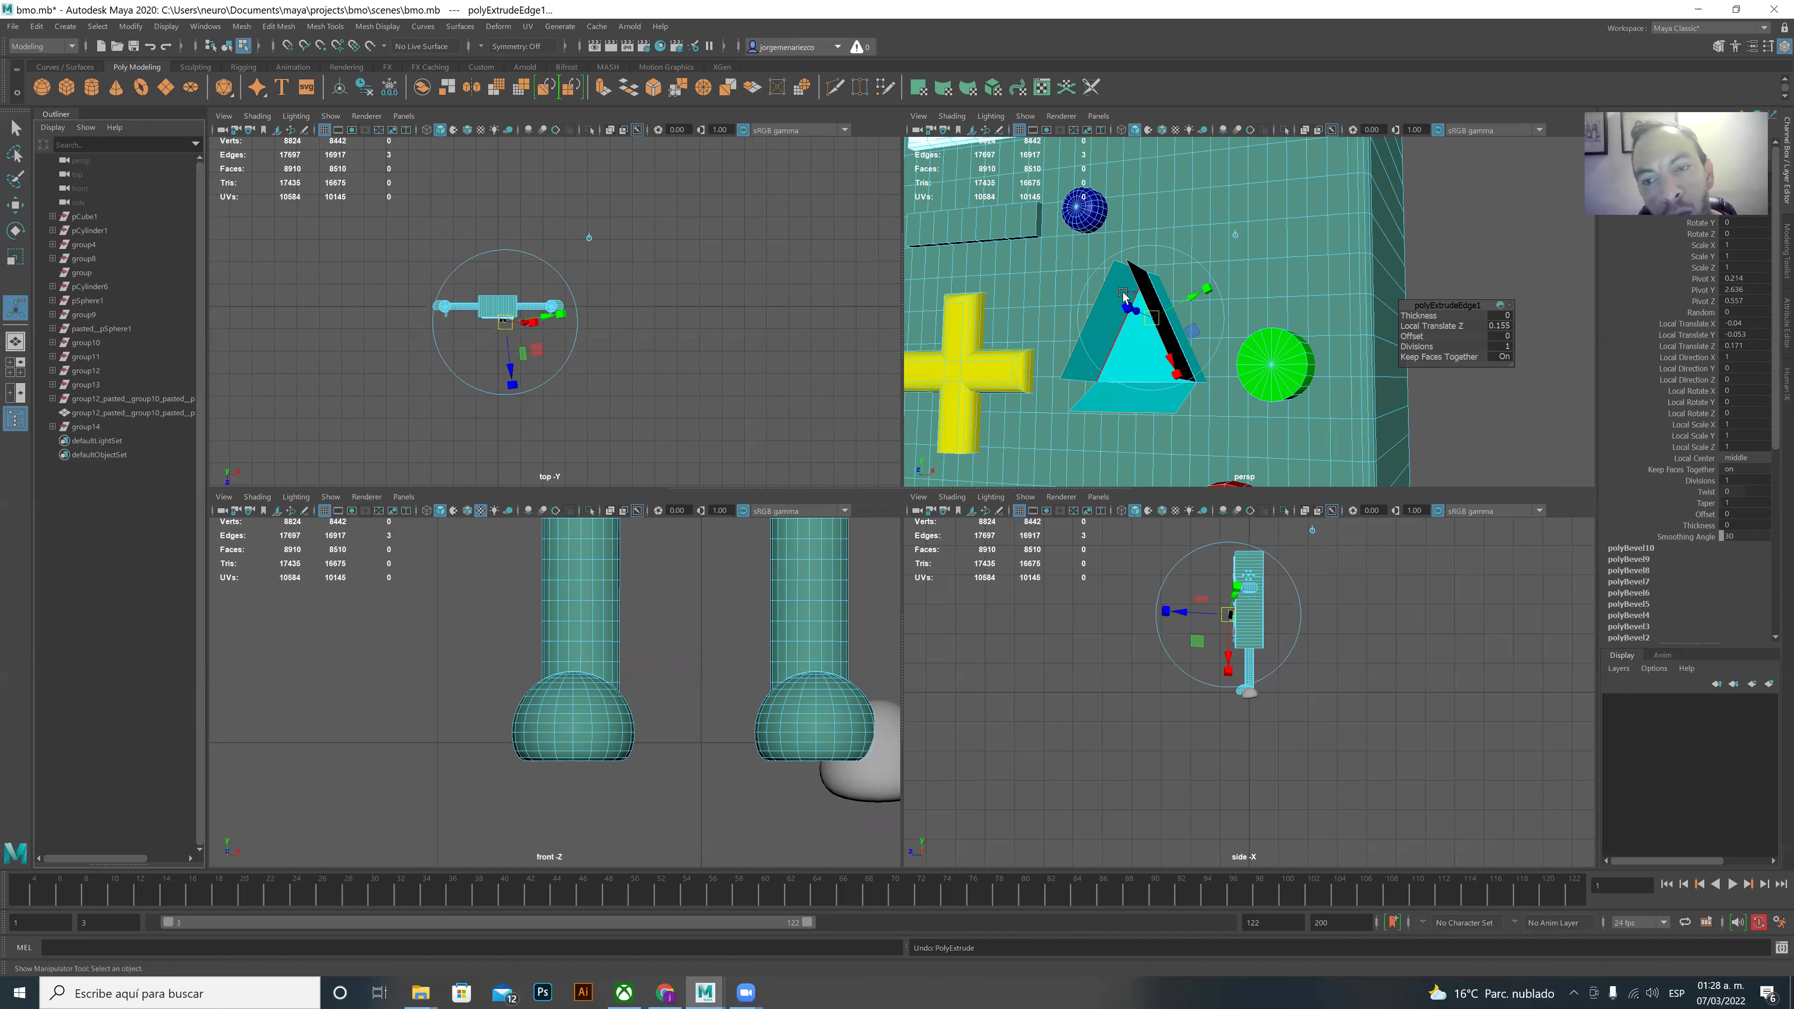
key(ctrl+z)
- Switch to face mode and select the triangle button's front face
click(1147, 313)
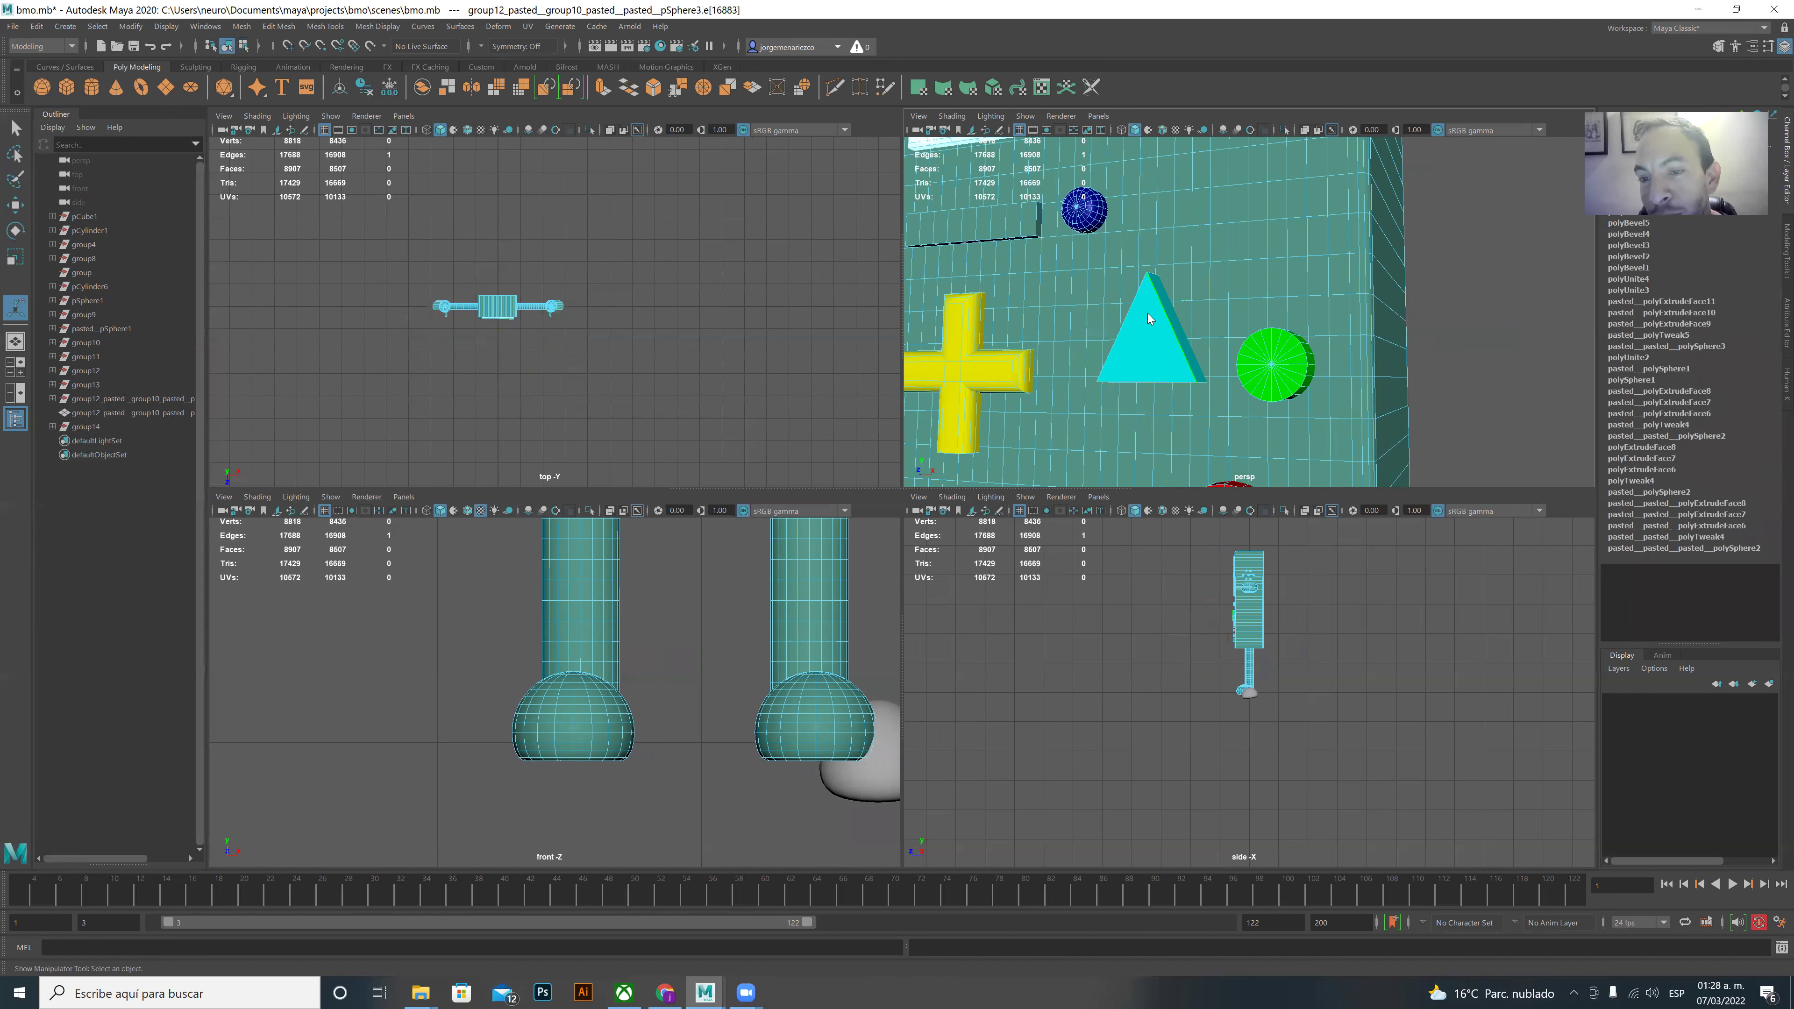
right_drag(1148, 313, 1138, 358)
click(1139, 358)
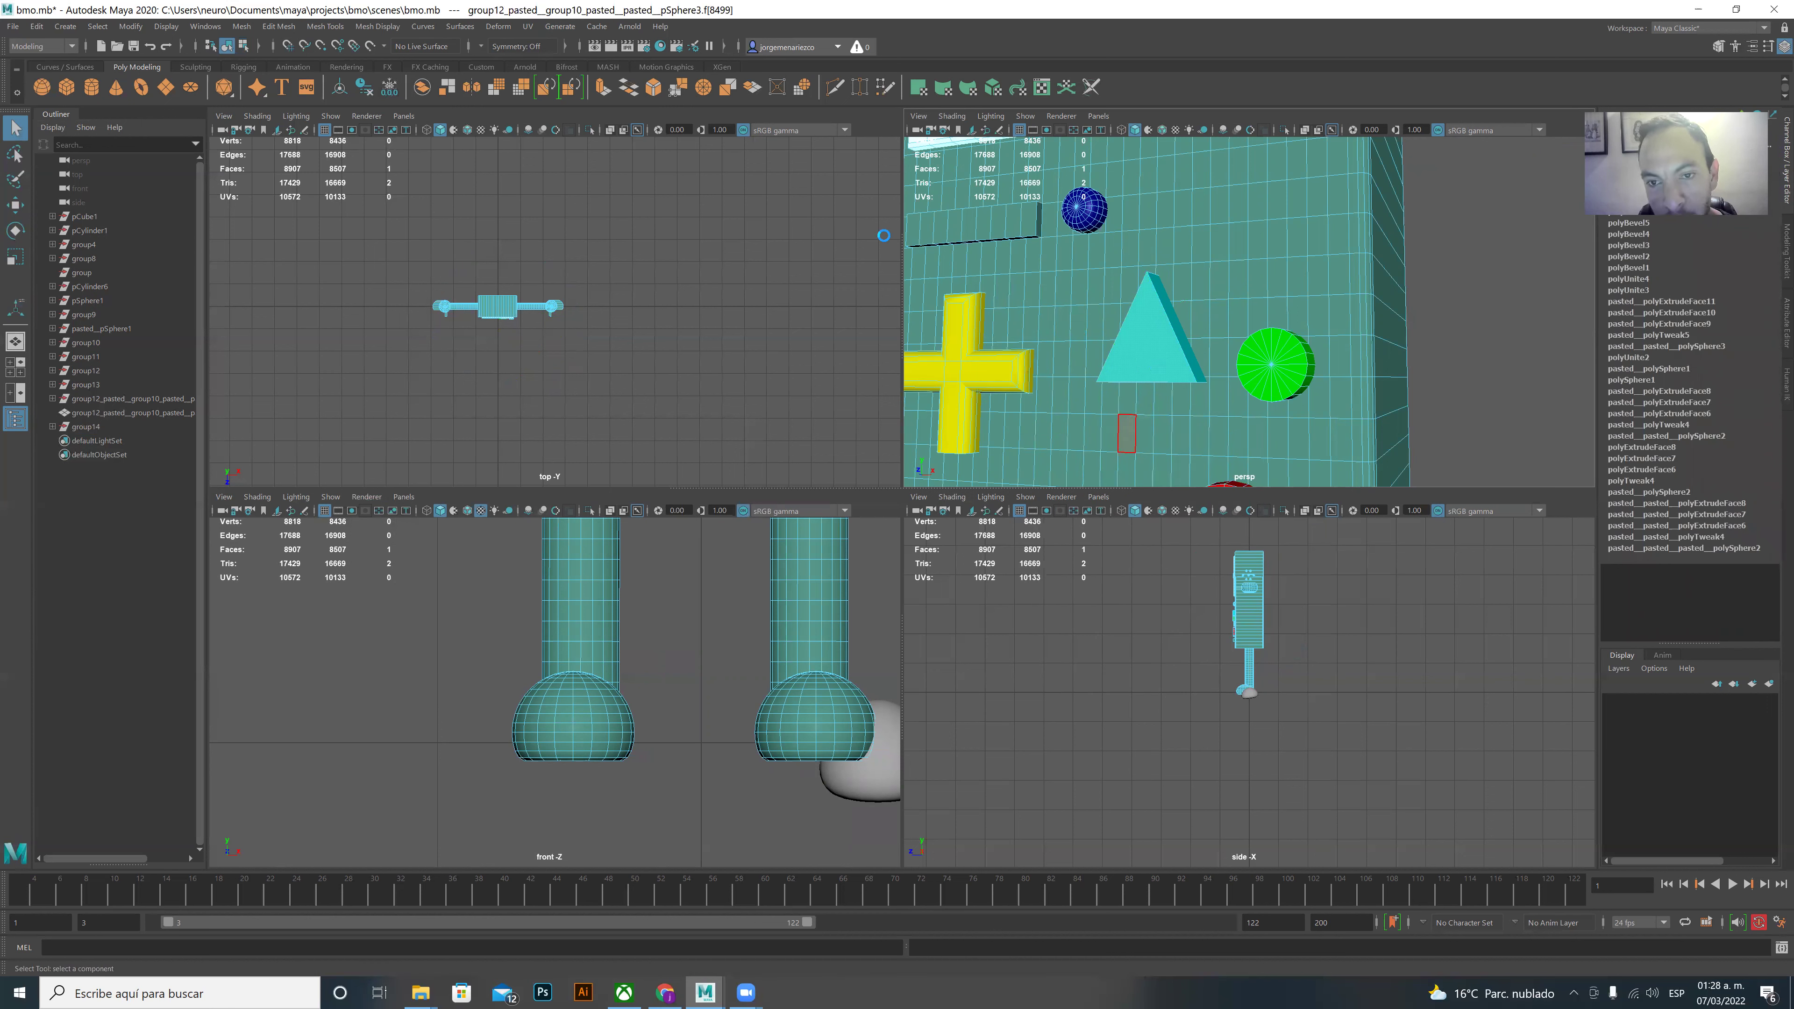
- Extrude the triangle face out slightly, to Local Translate Z 0.0469
key(ctrl+e)
click(1111, 343)
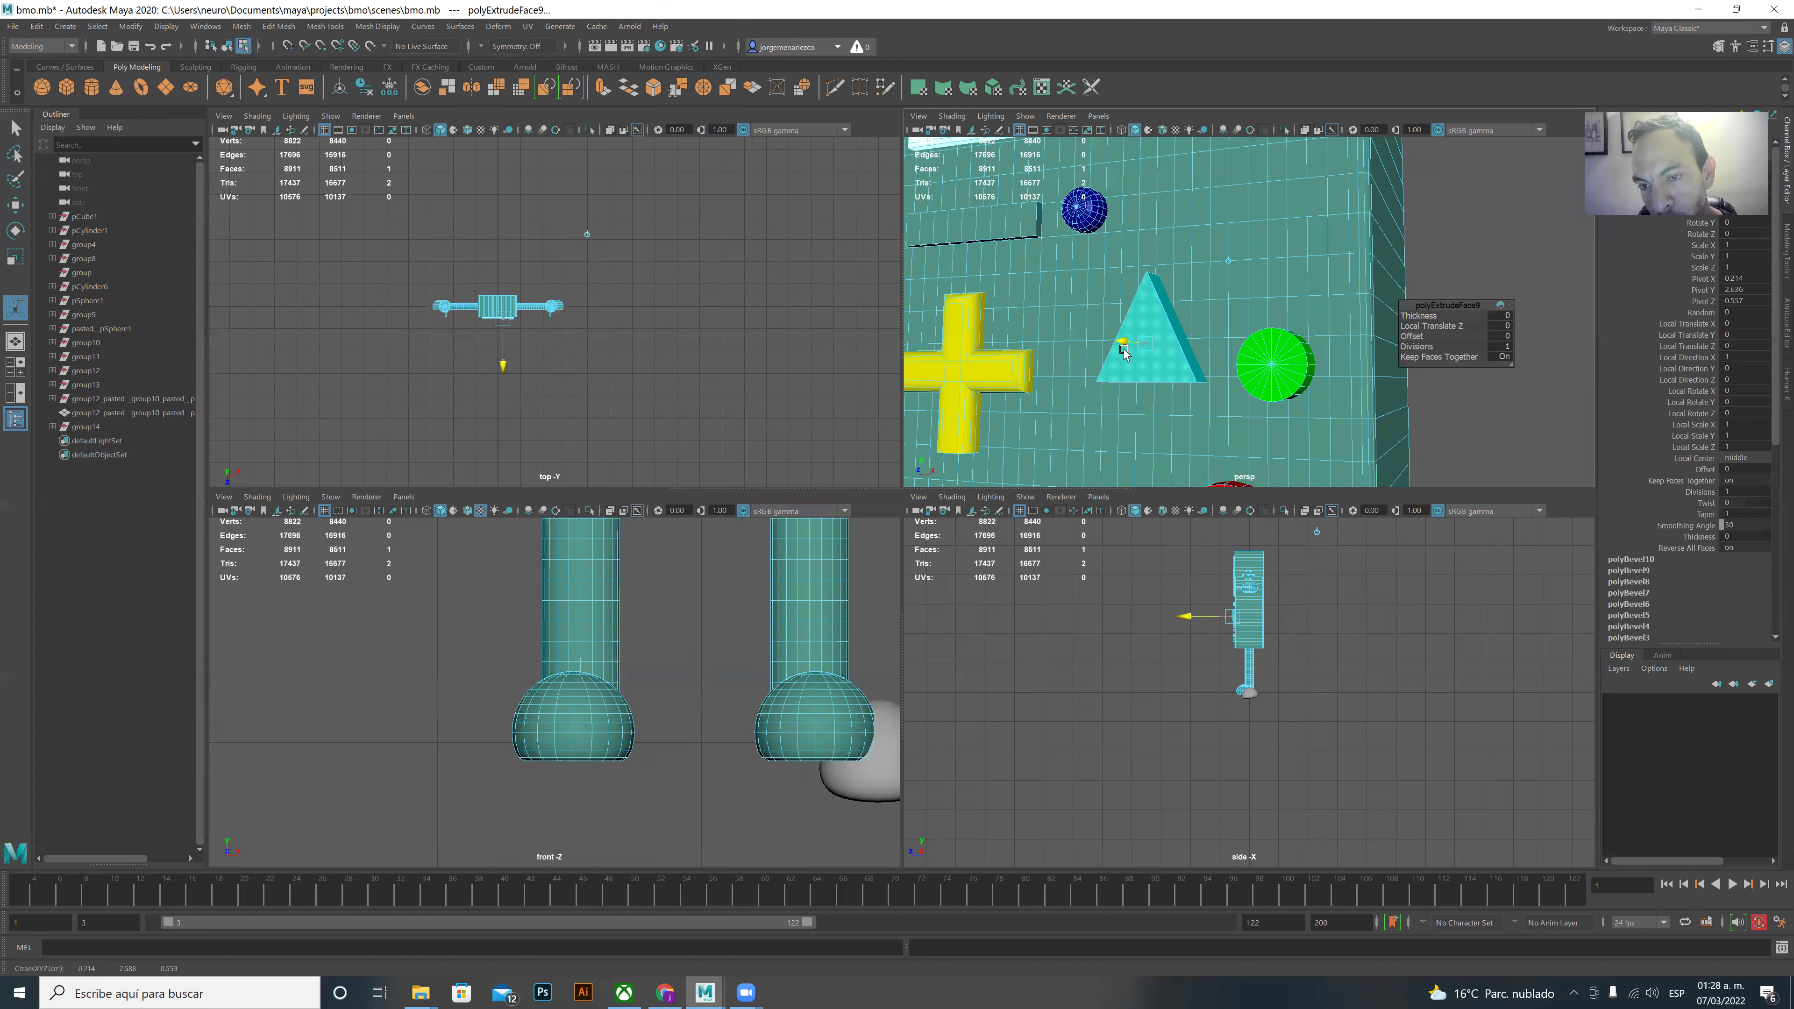
click(1123, 353)
drag(1126, 345, 1116, 347)
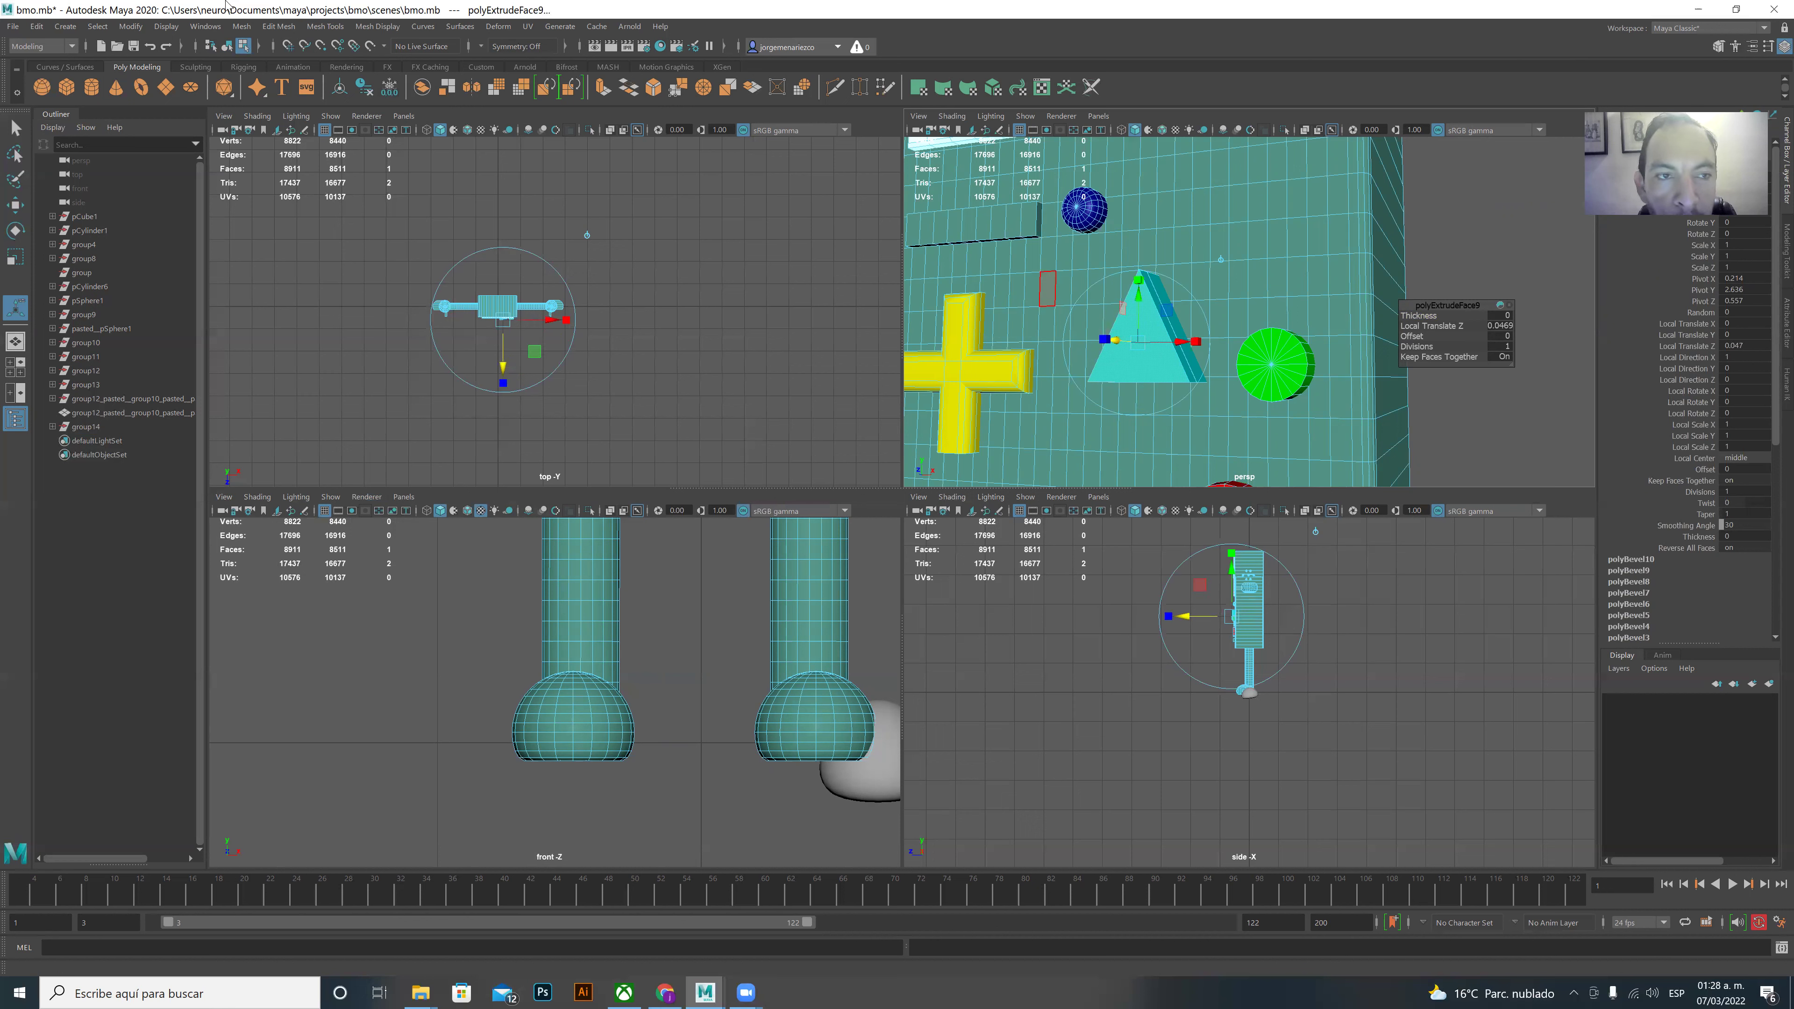
- Switch to edge mode and select the triangle's bottom edge
right_click(1176, 370)
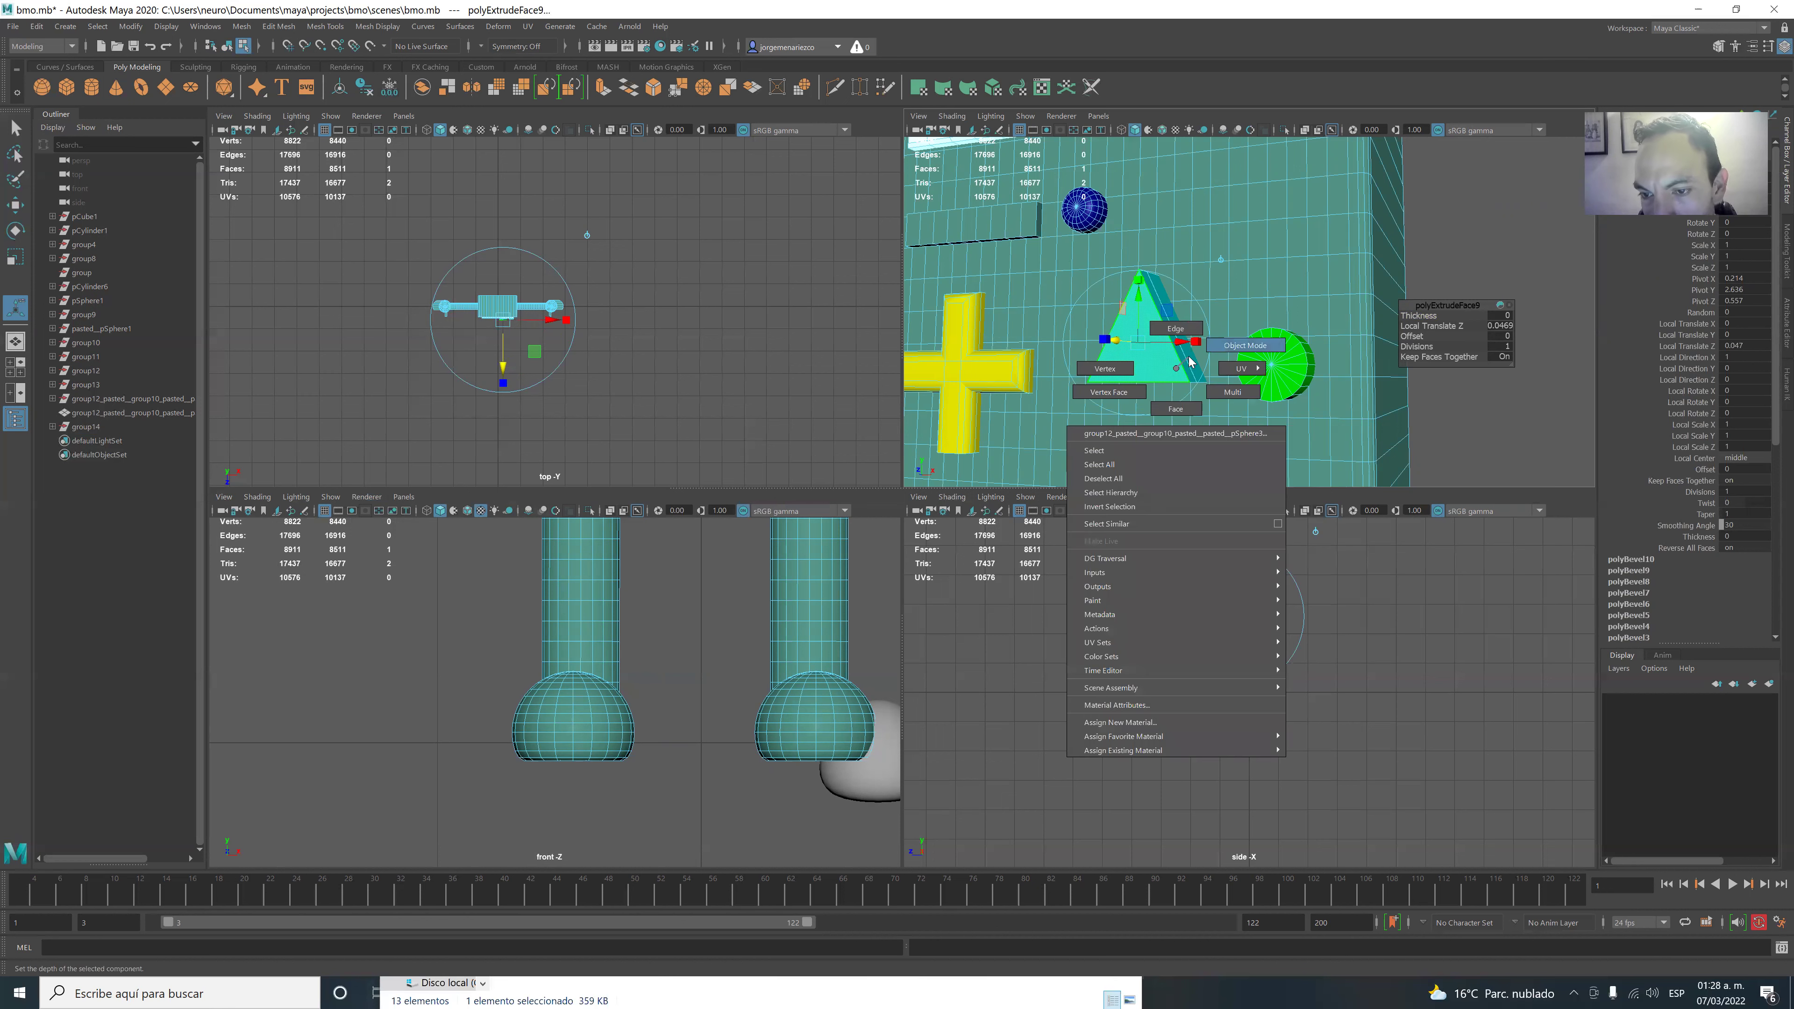
click(1158, 325)
click(1146, 383)
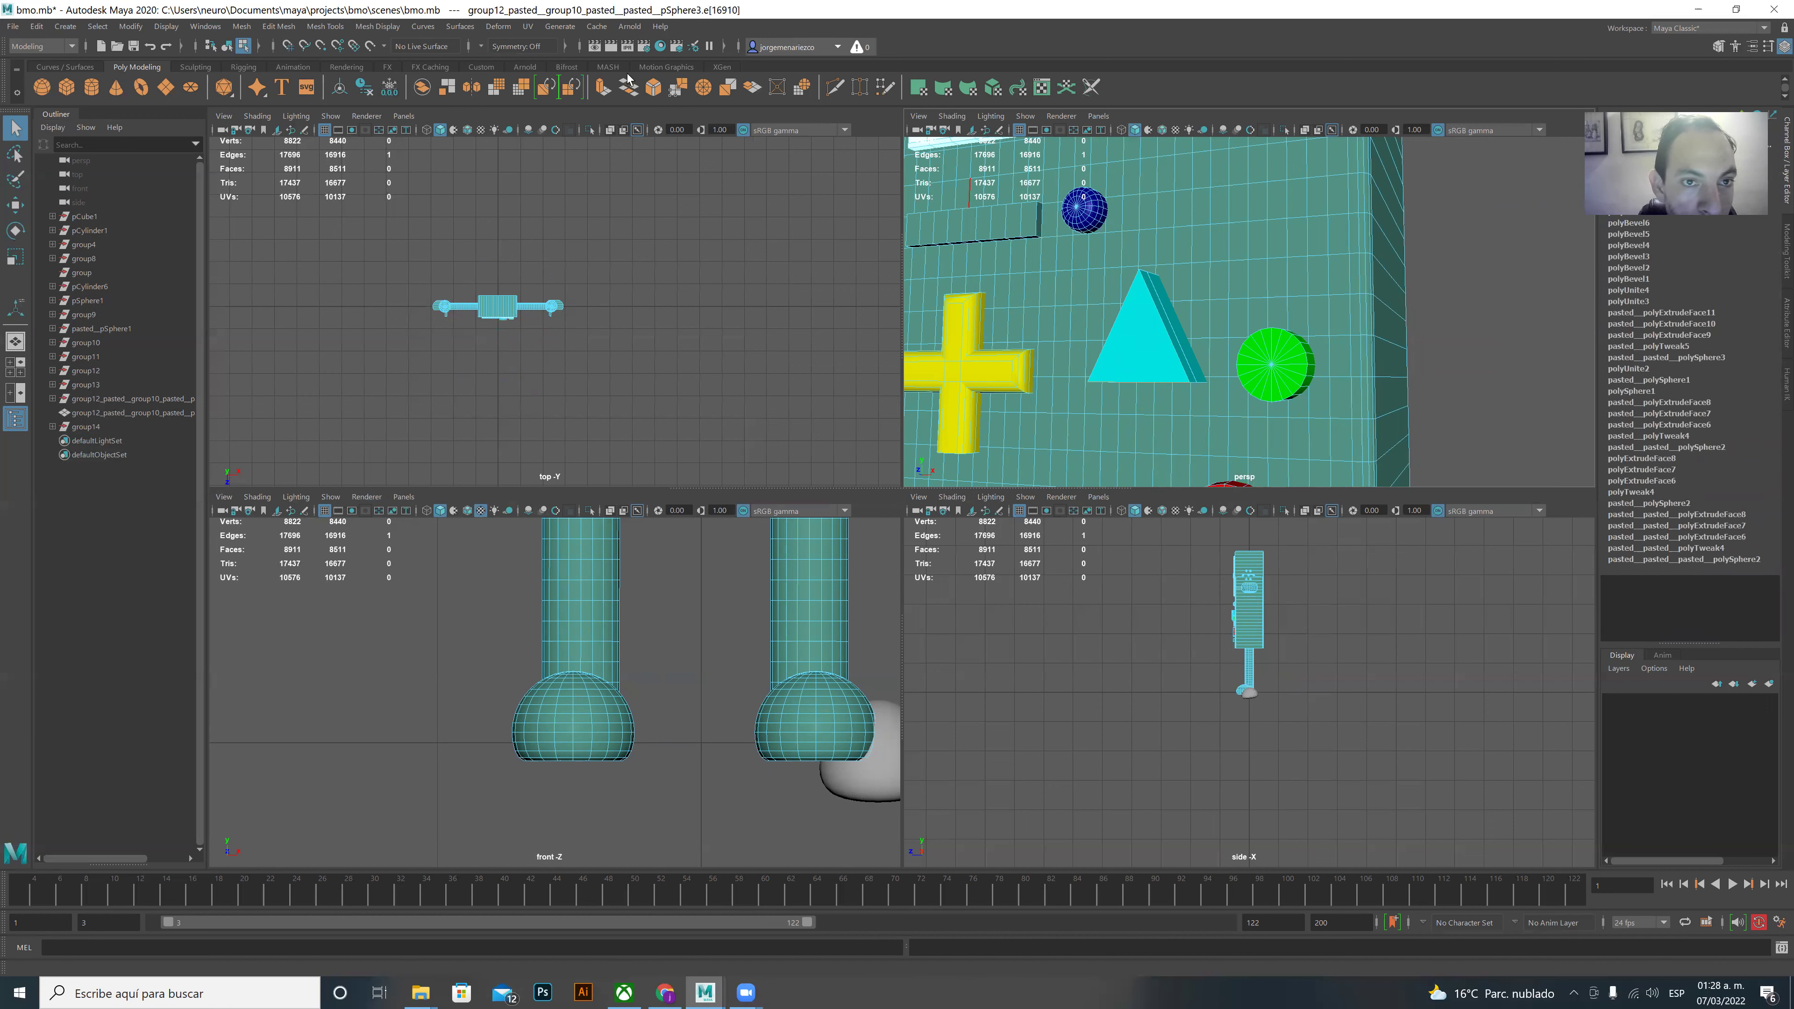
- Bevel two triangle edges one after another with Edit Mesh > Bevel
click(250, 29)
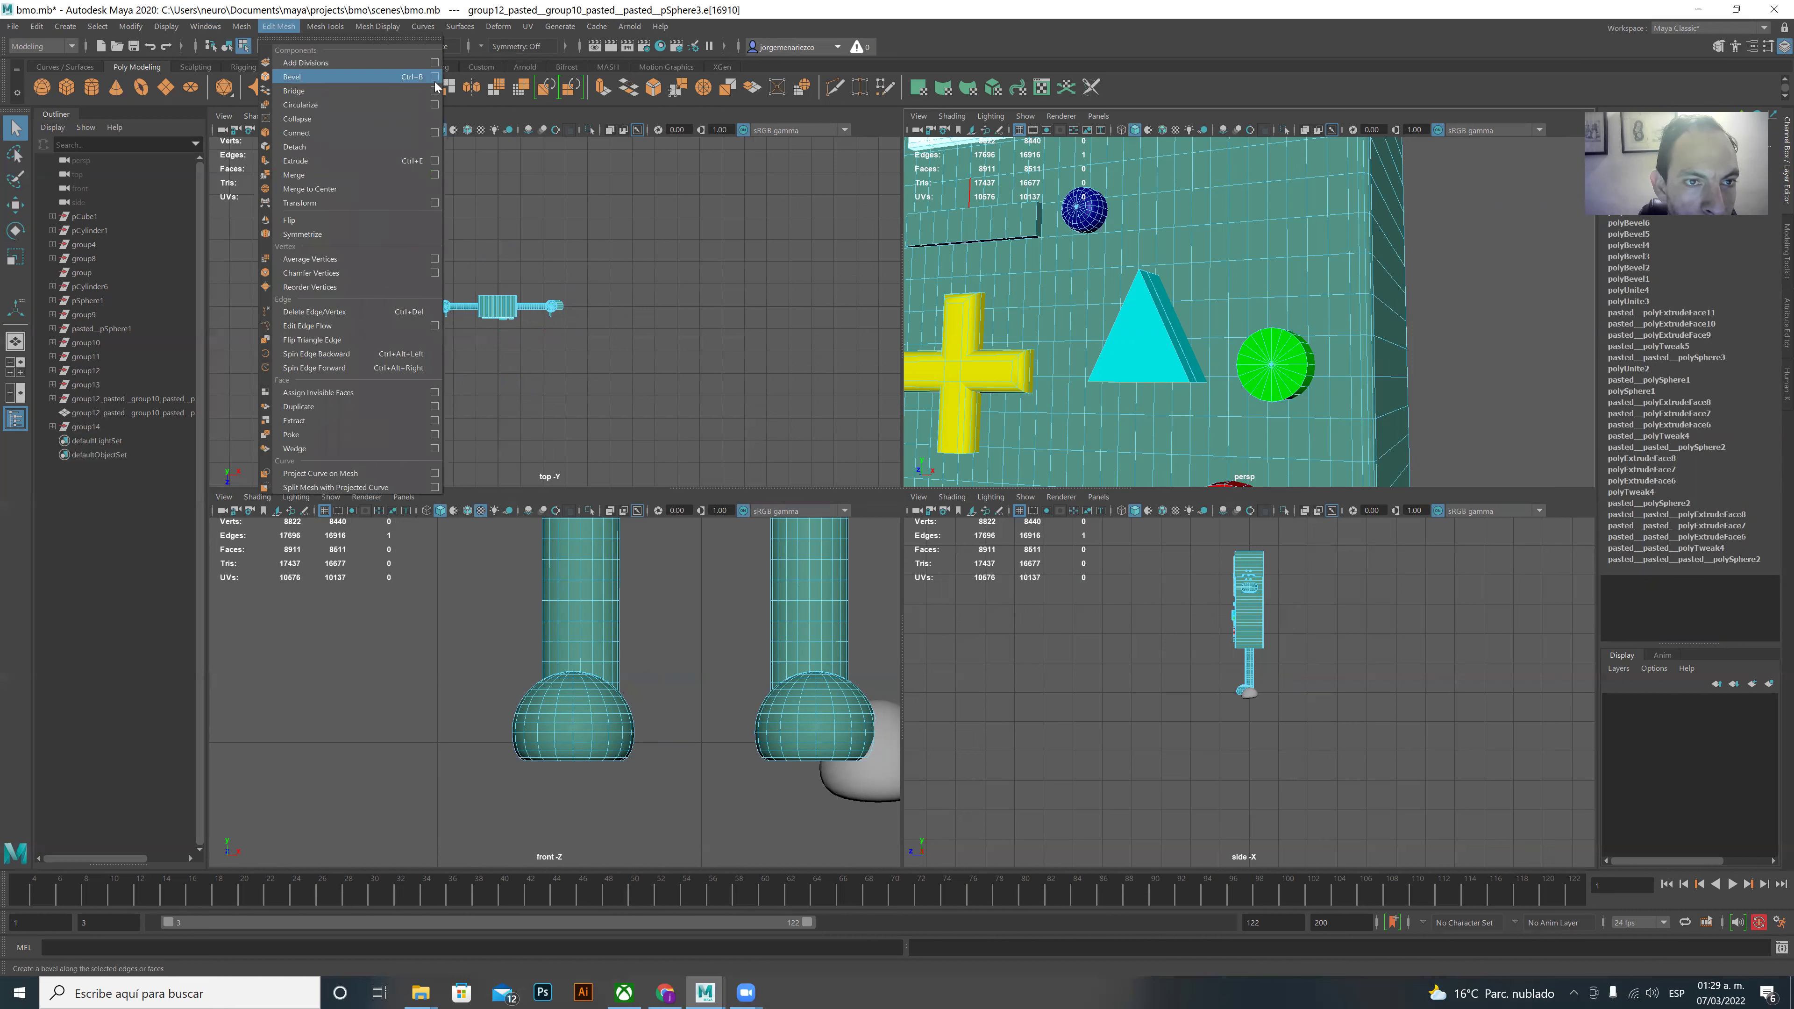
click(373, 76)
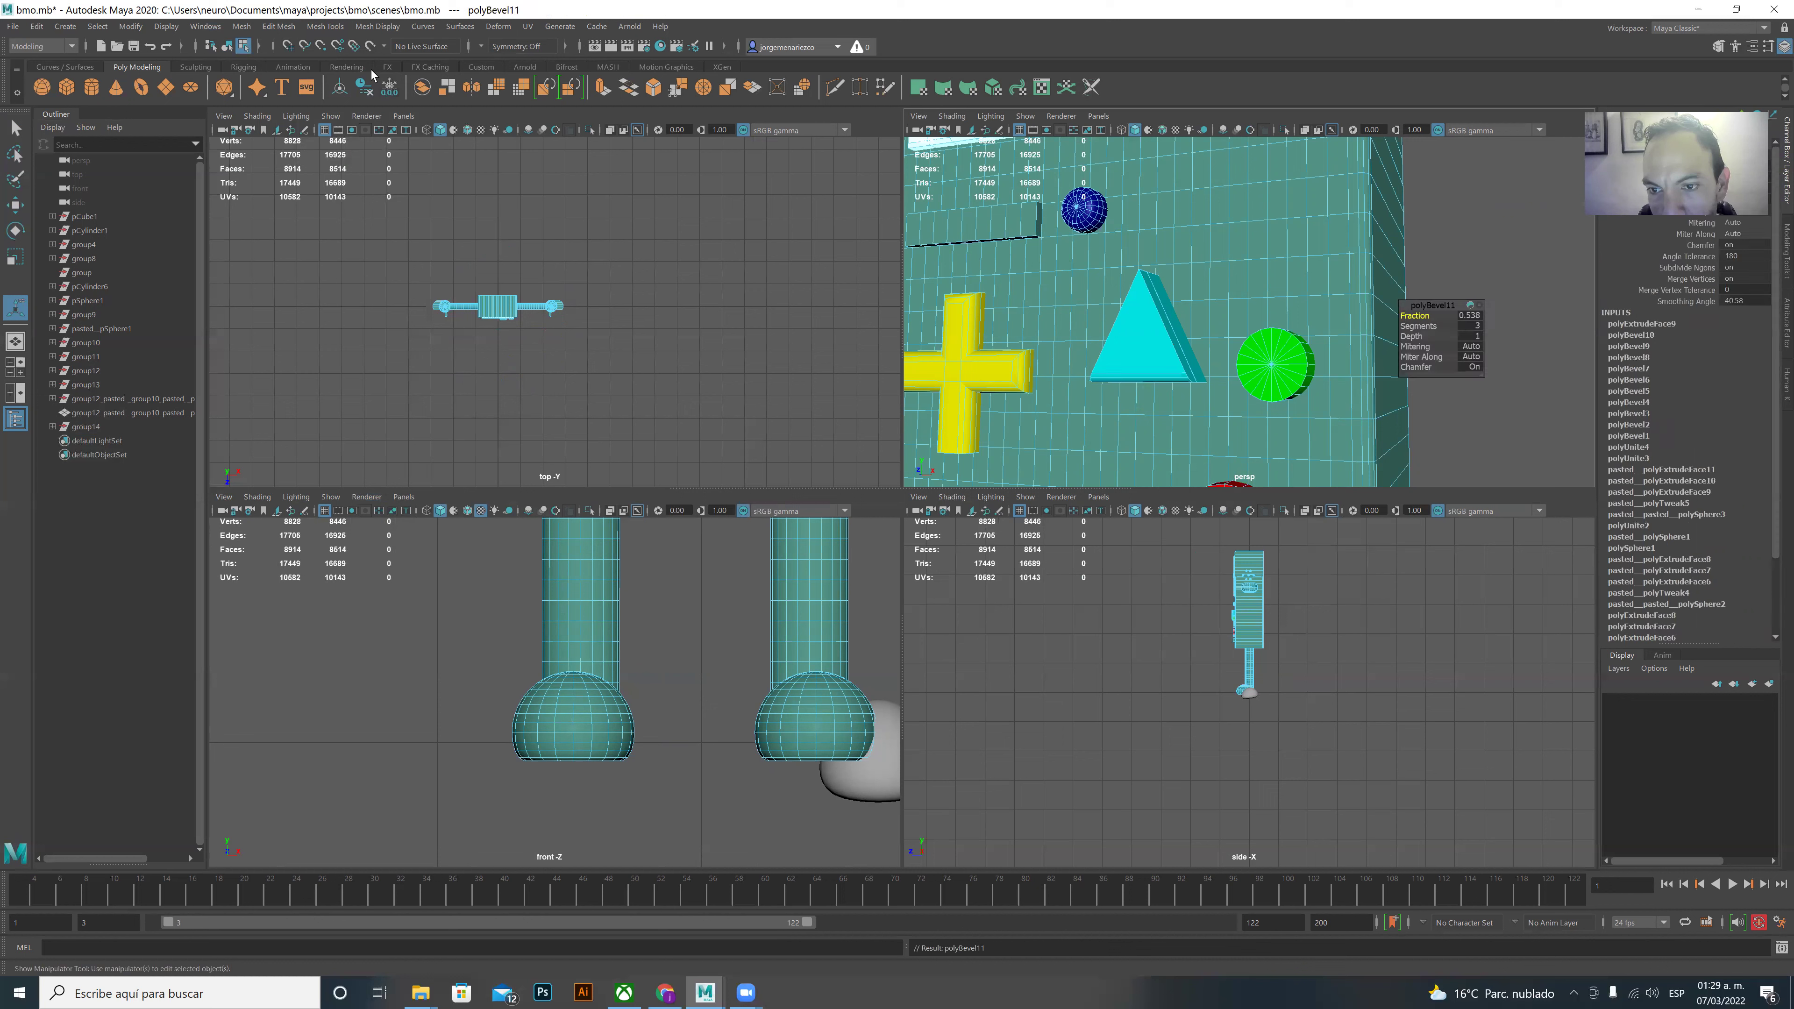
click(1161, 318)
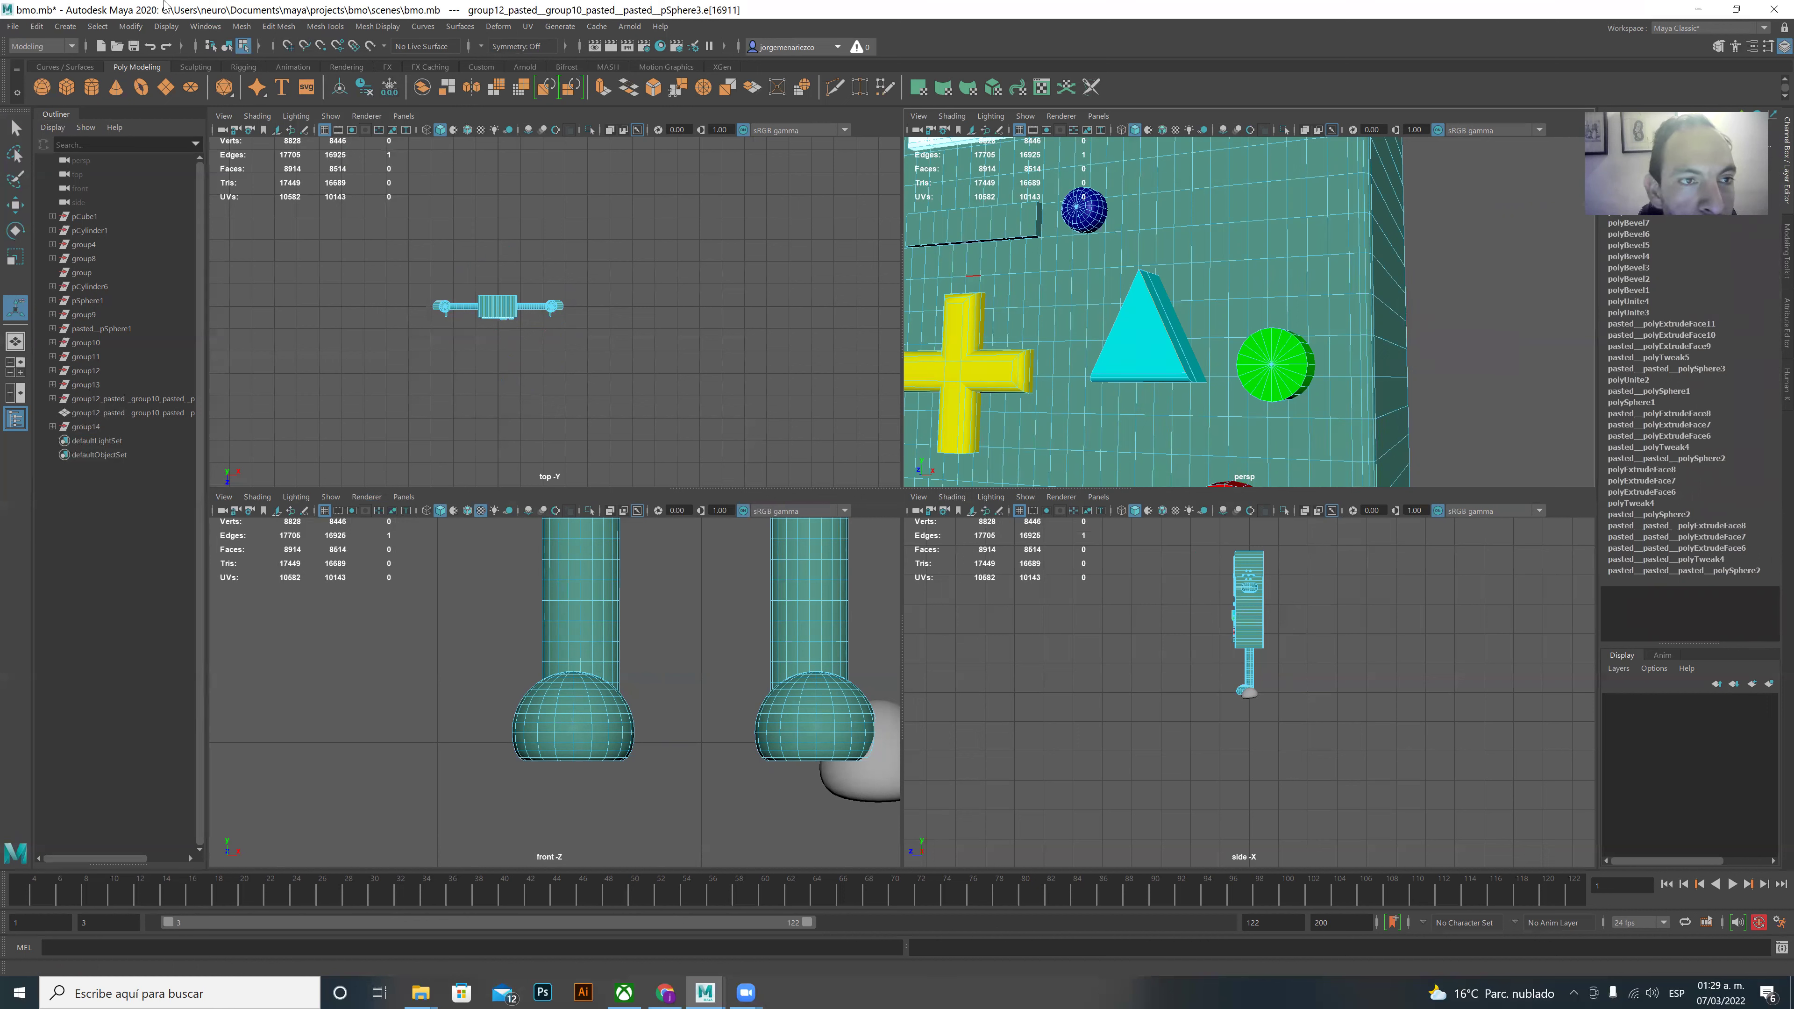
click(243, 26)
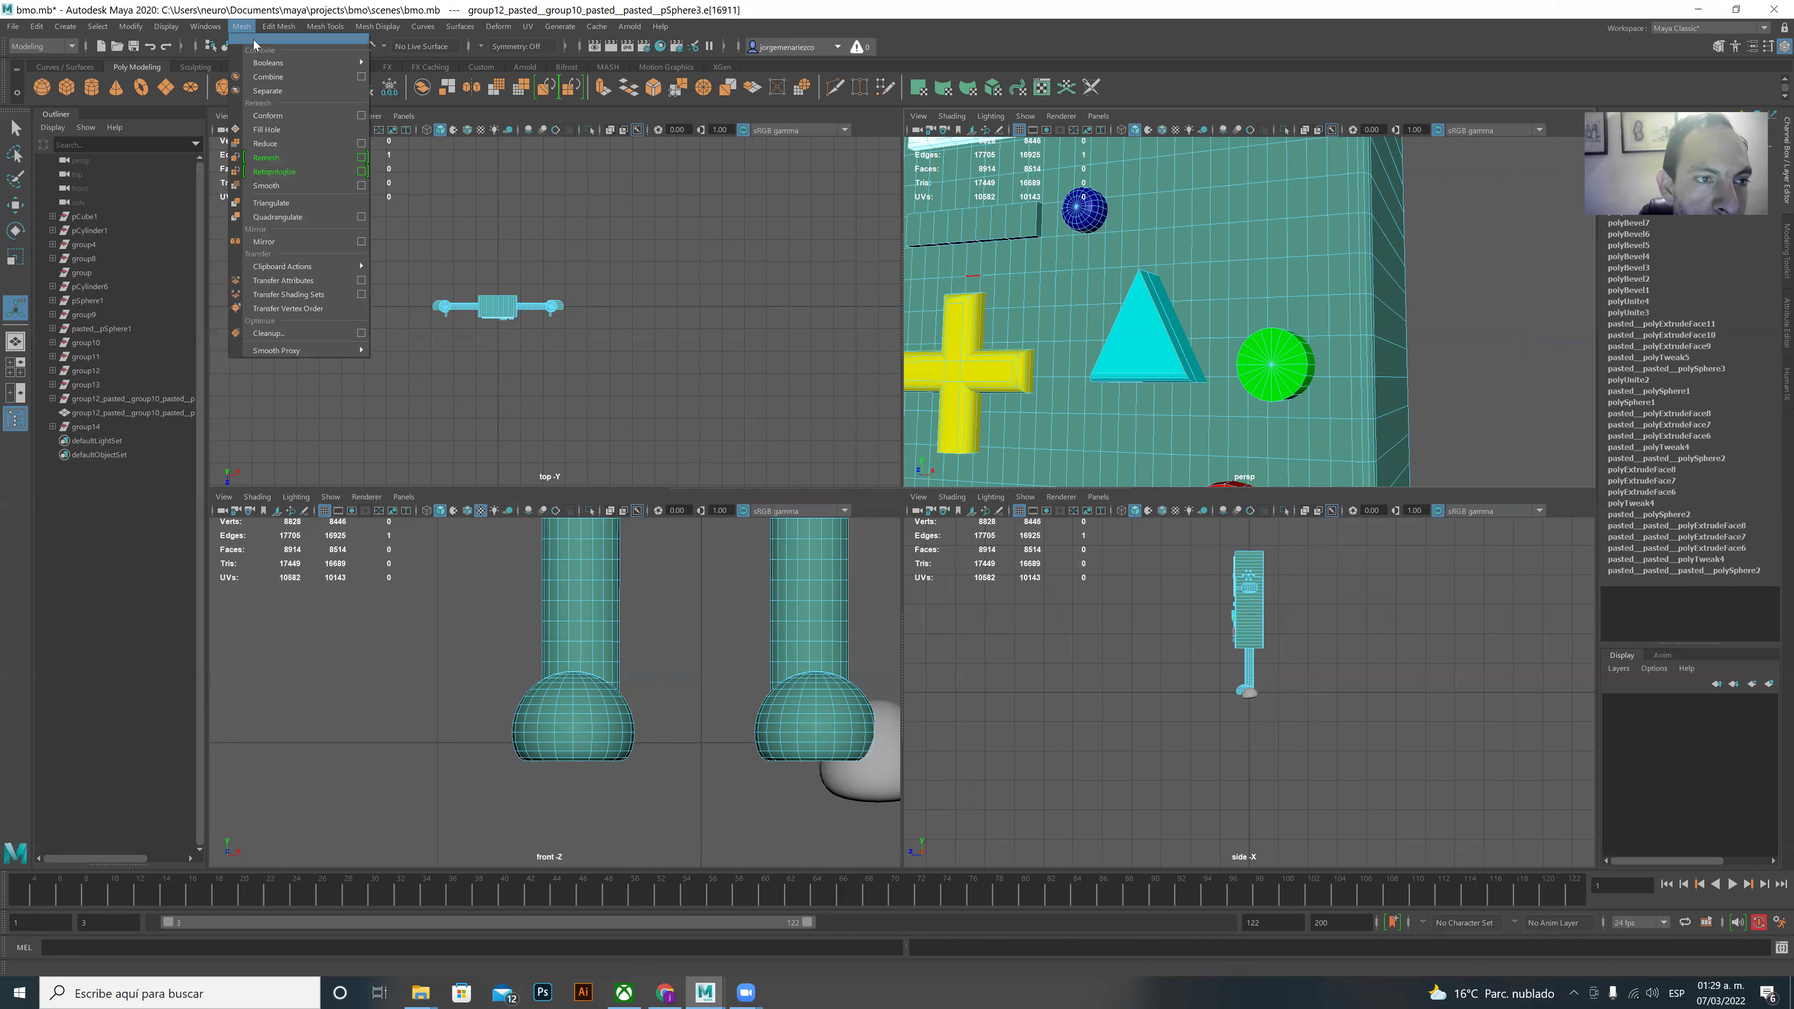
mouse_move(279, 27)
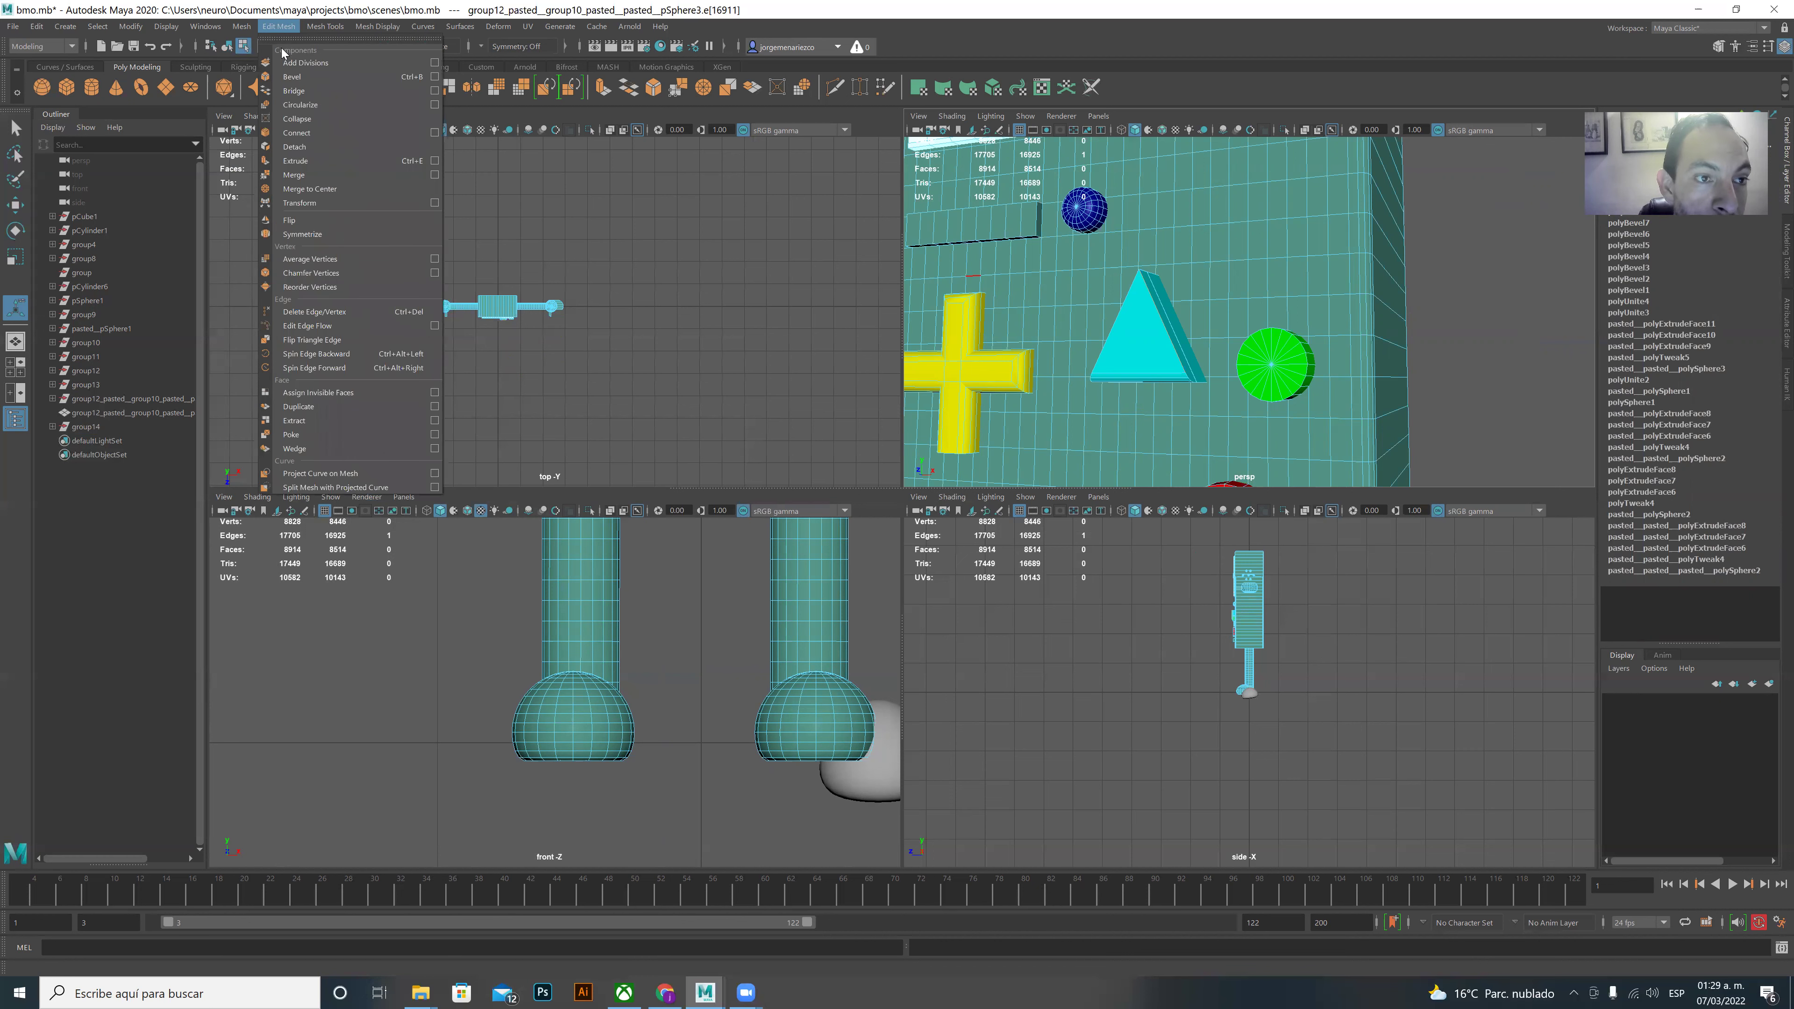
click(385, 76)
- Select the triangle's left and front diagonal edges, then return to the Select tool
scroll(1164, 367, up, 3)
scroll(1164, 368, down, 2)
scroll(1163, 368, up, 3)
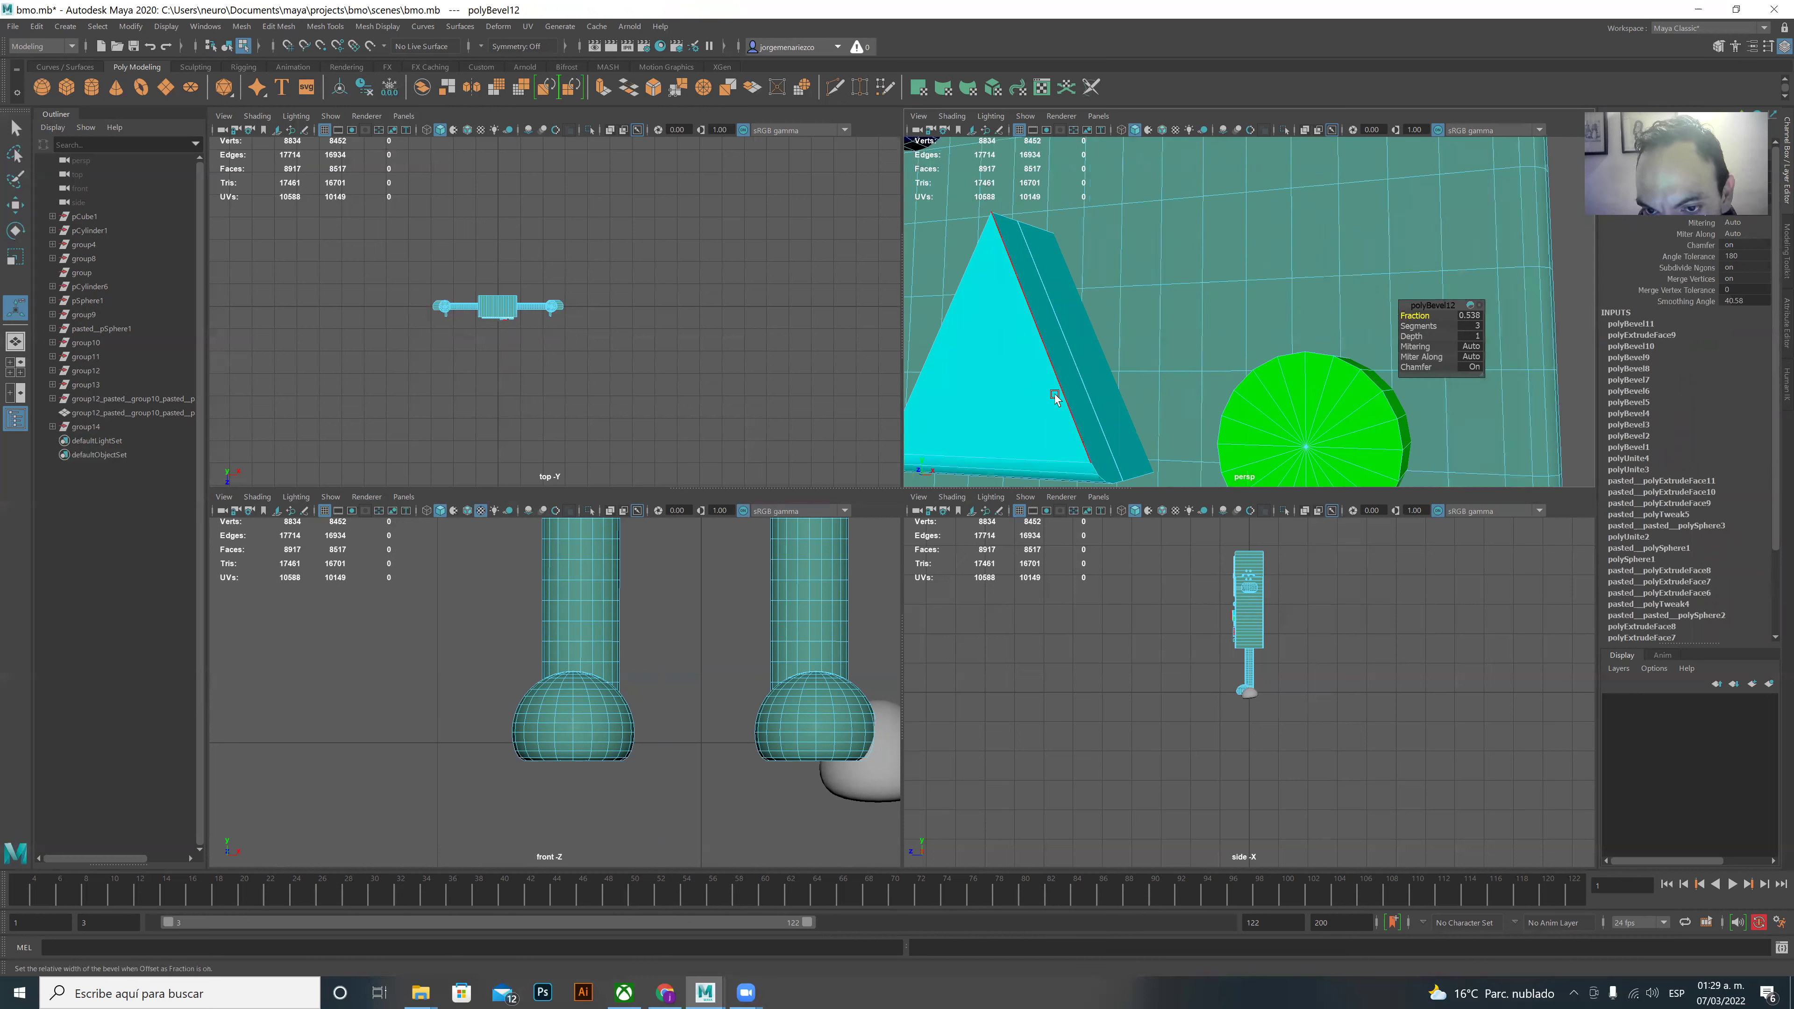
click(946, 318)
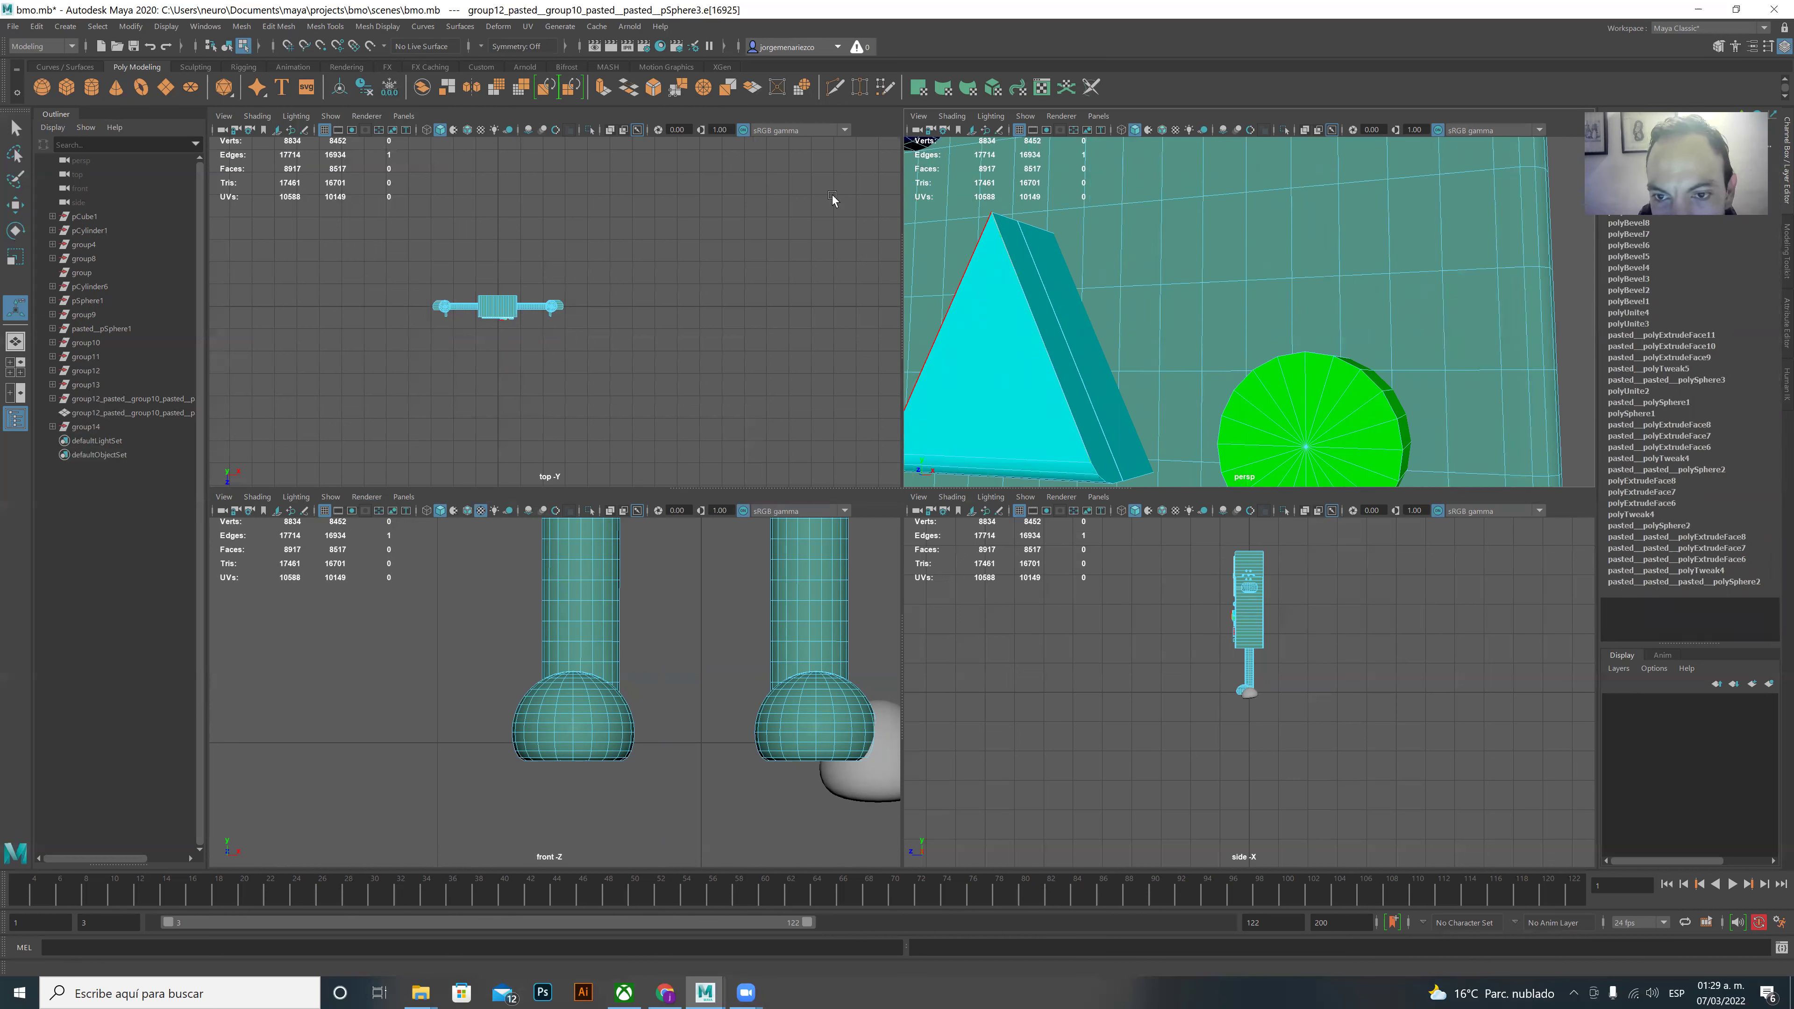
shift+click(1064, 395)
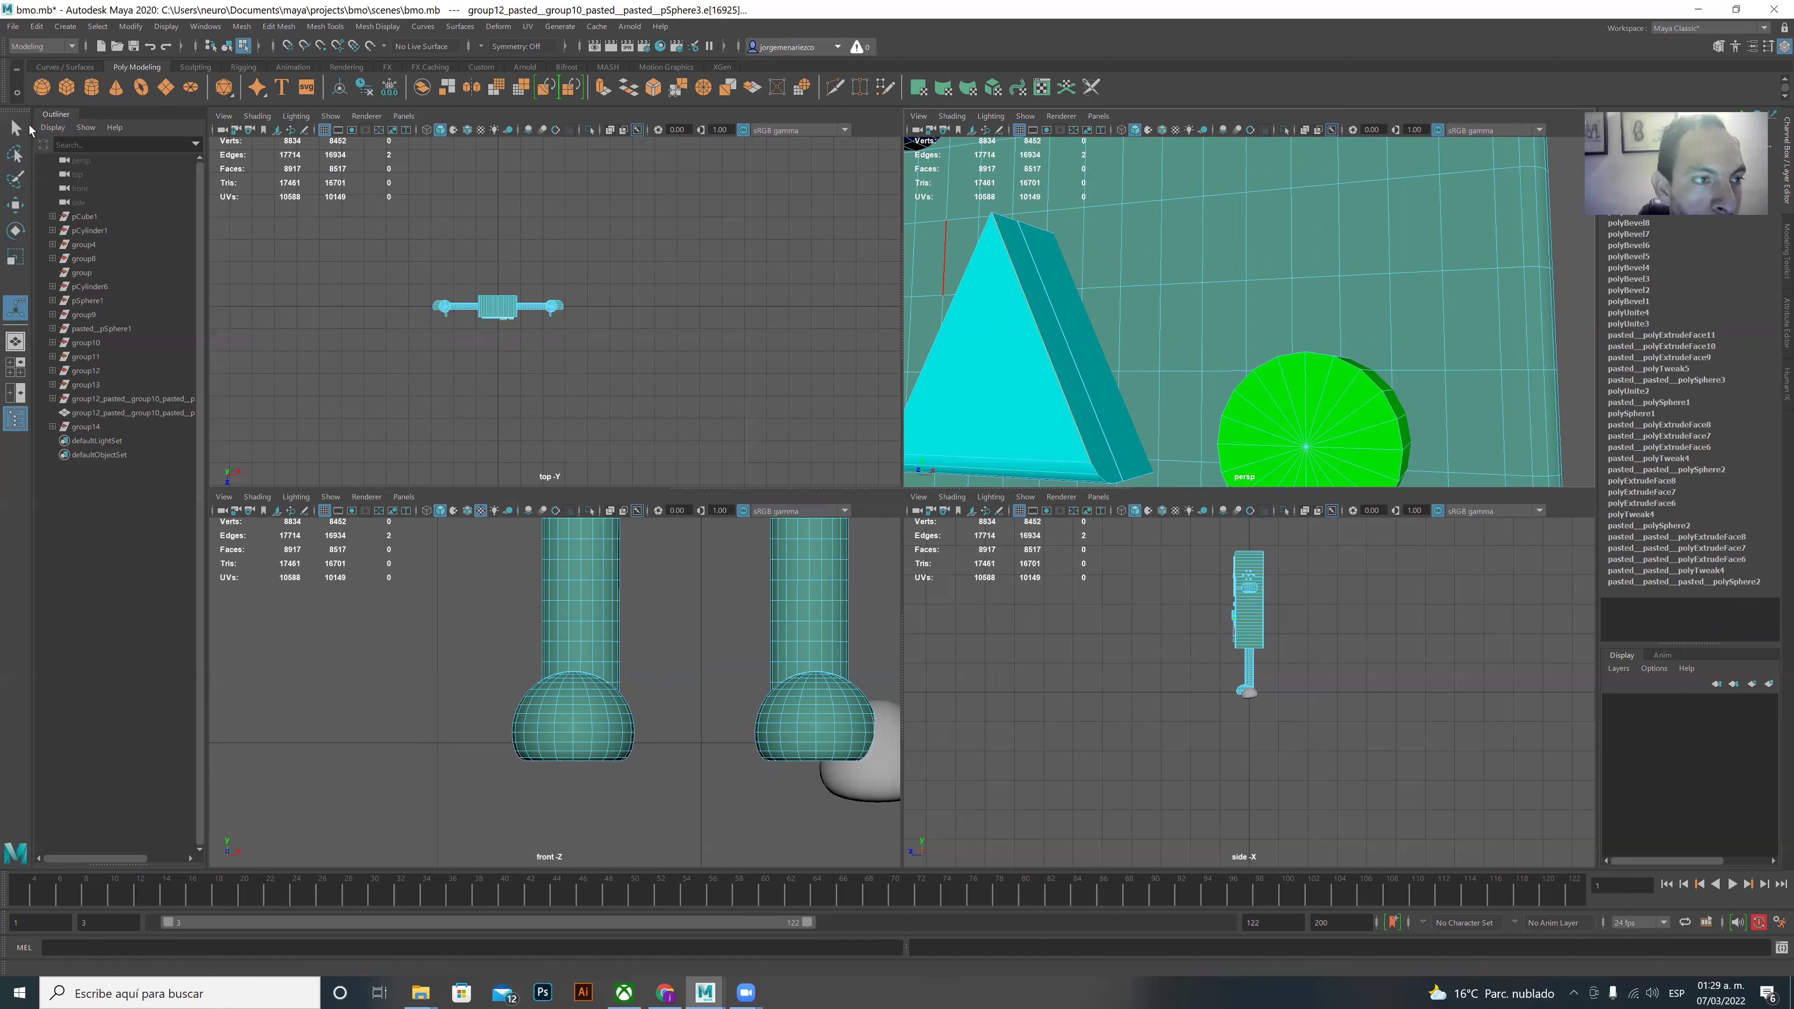
click(15, 129)
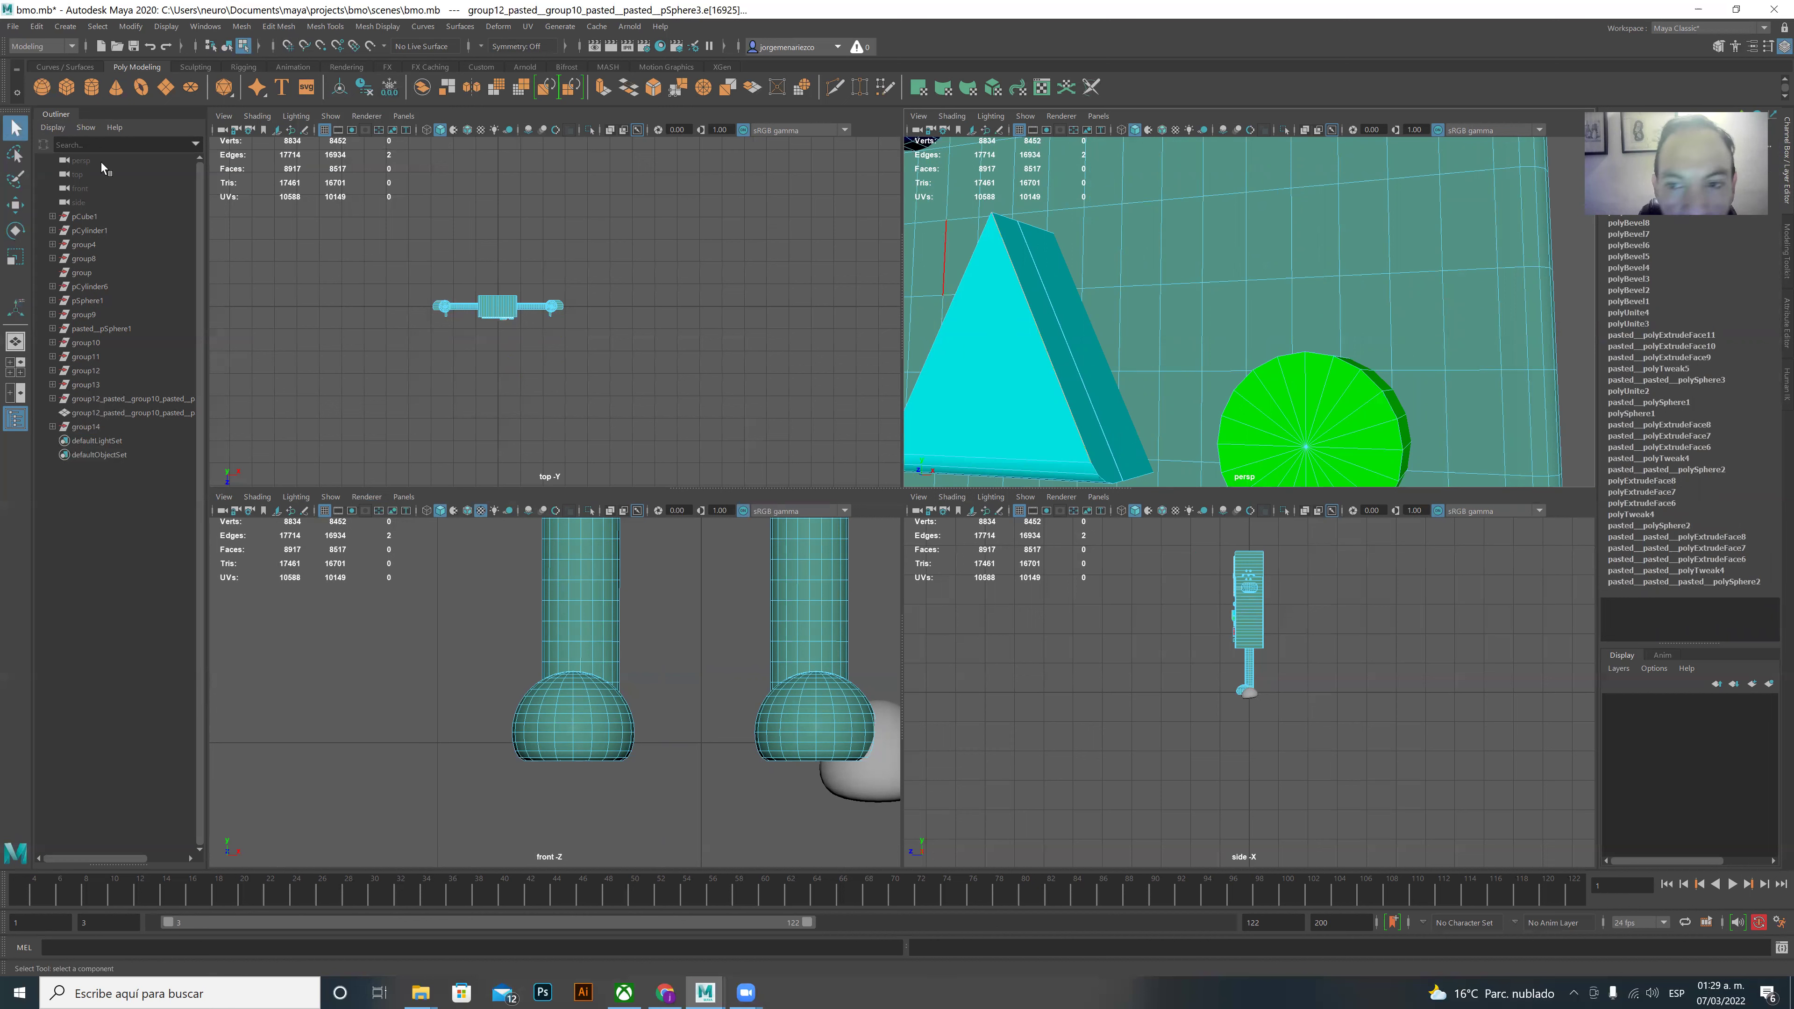
- Bevel the selected triangle edges and one more triangle edge from Bevel Options
click(278, 27)
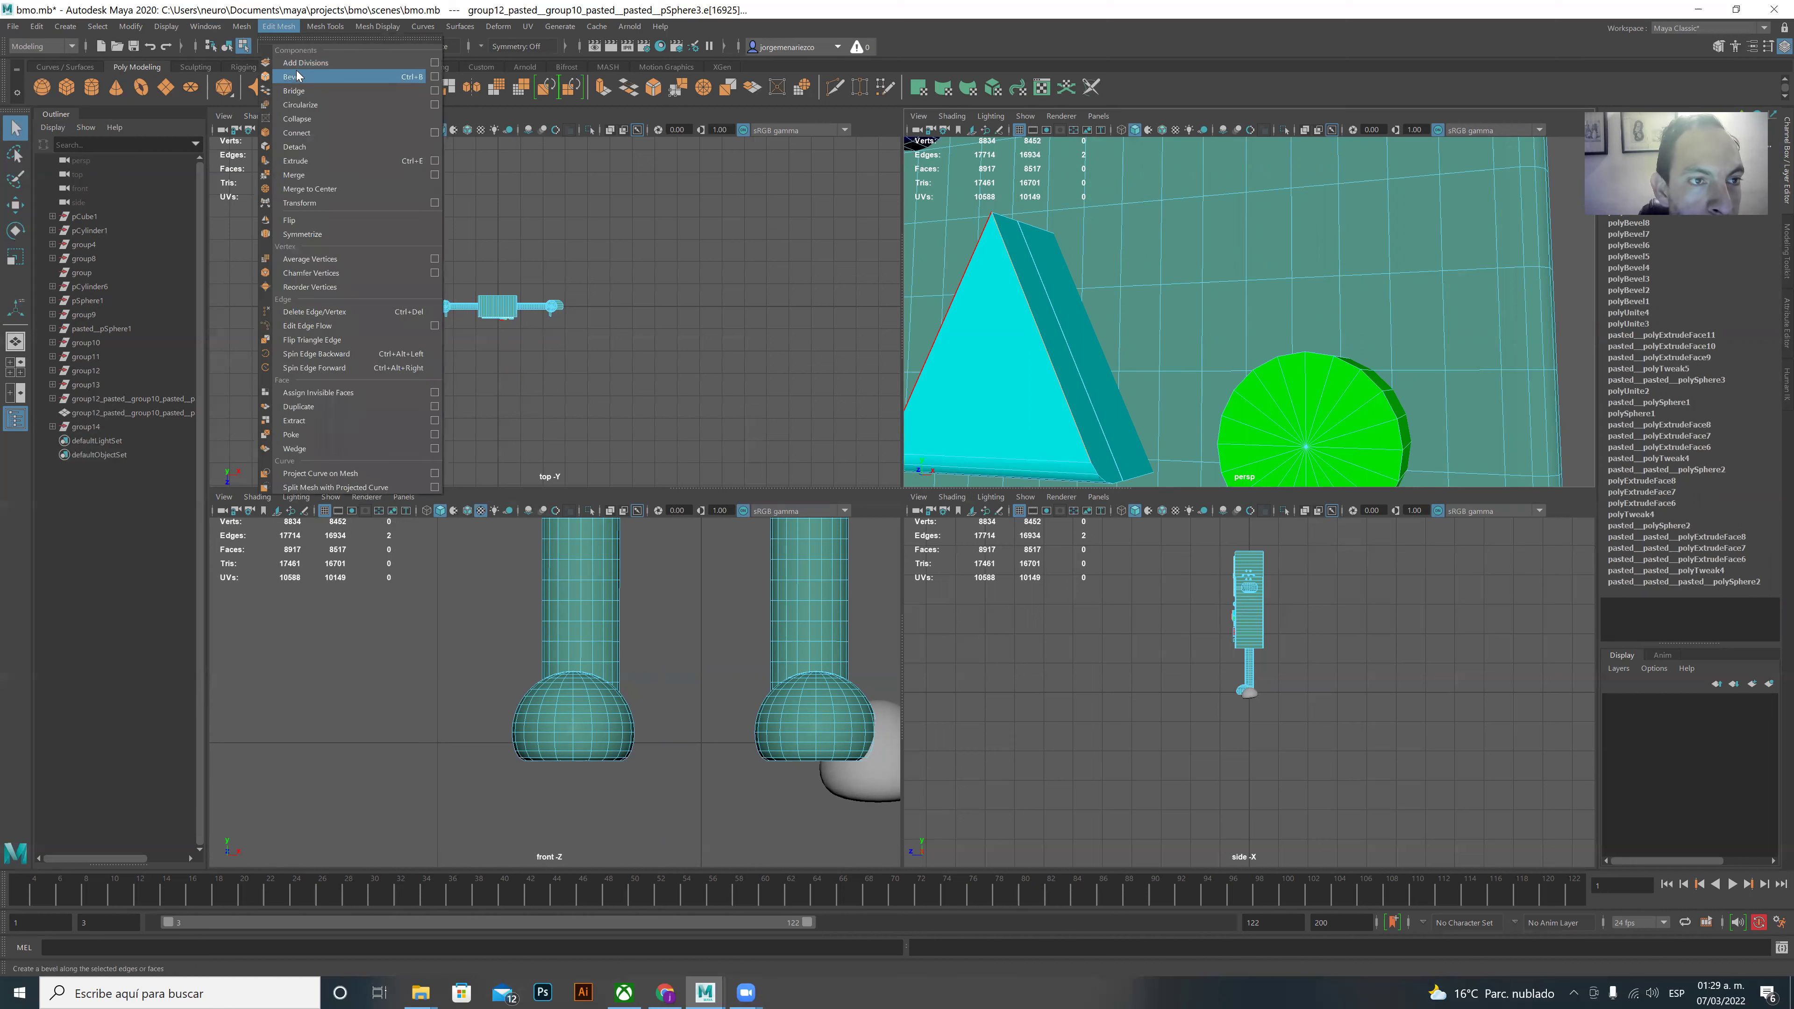
click(433, 78)
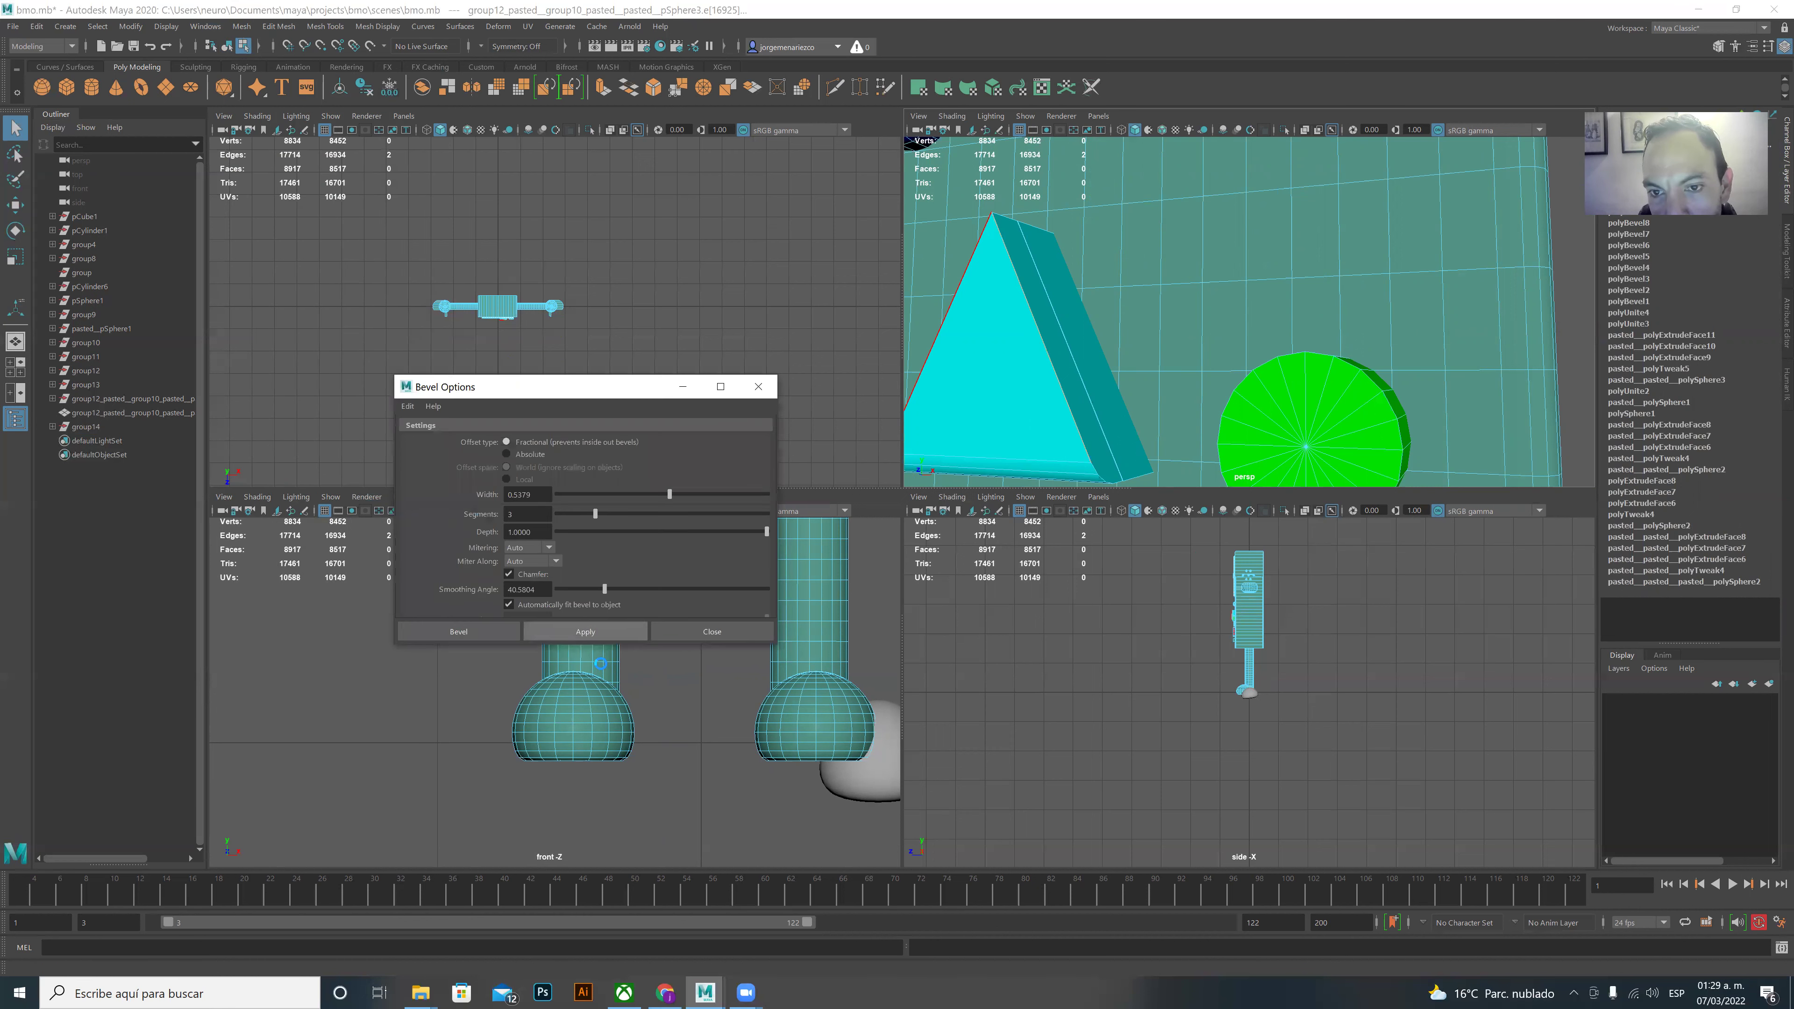
click(586, 633)
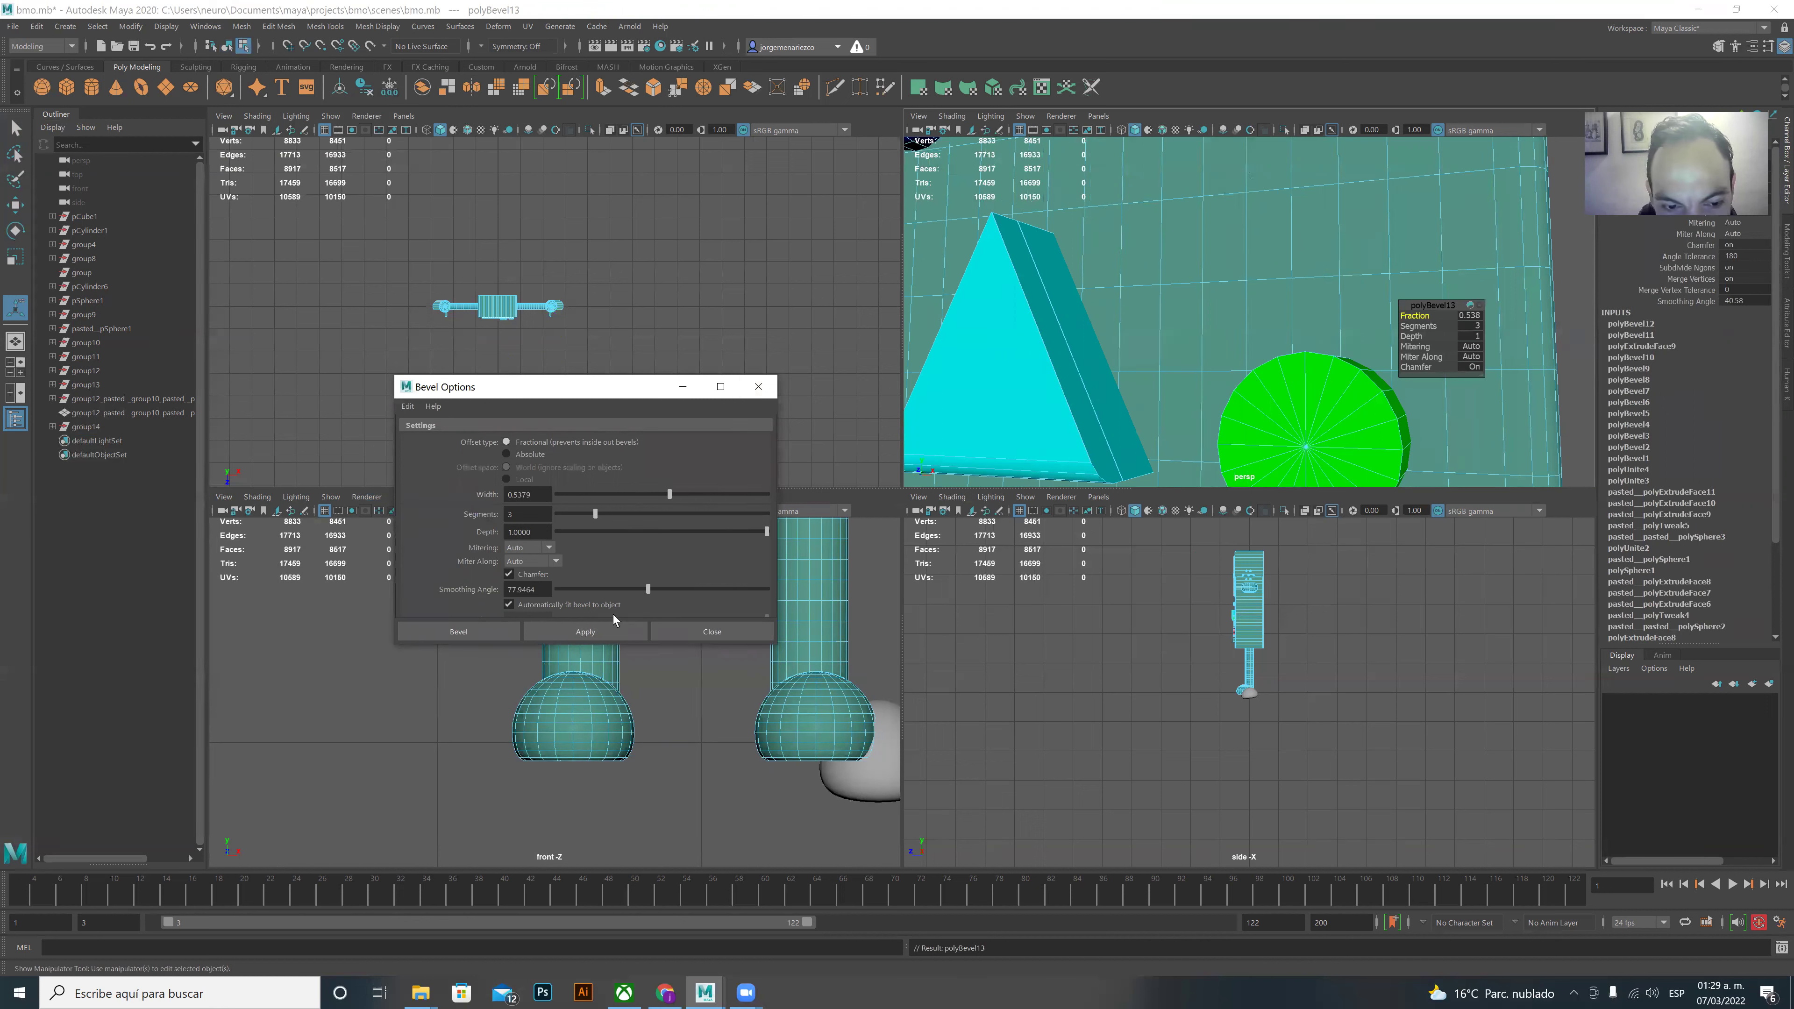
click(1068, 421)
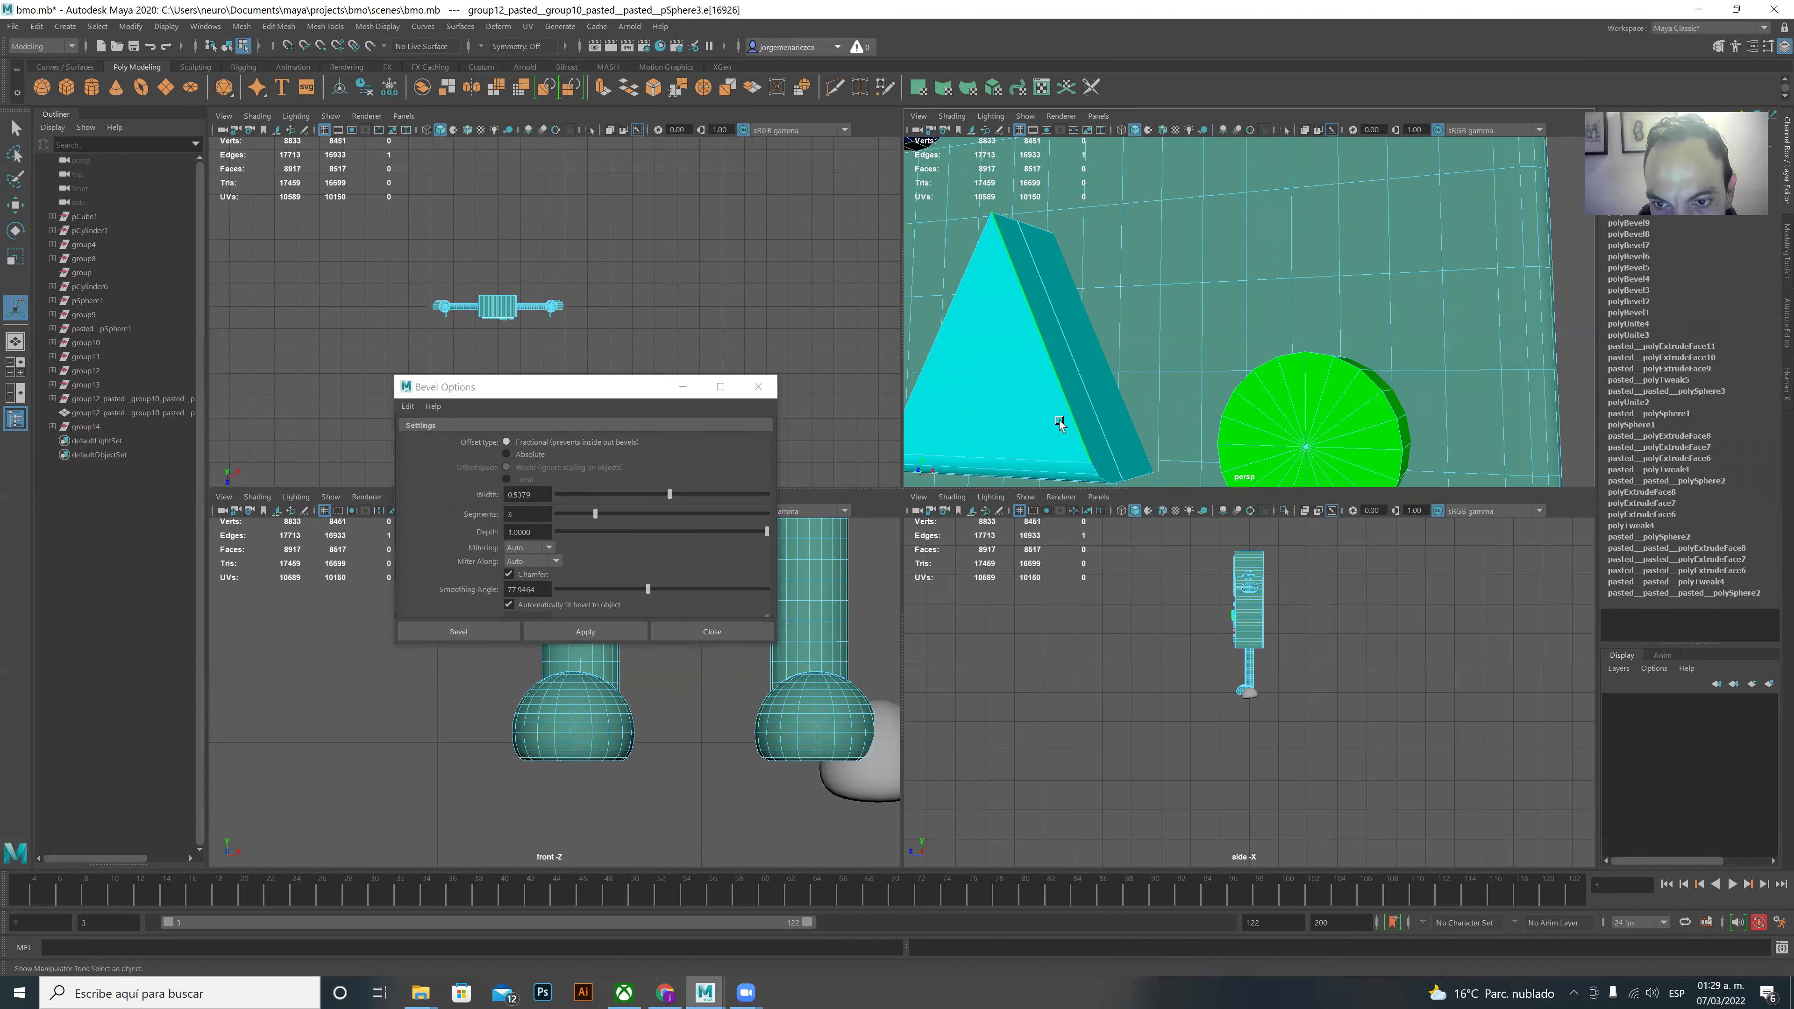
click(564, 632)
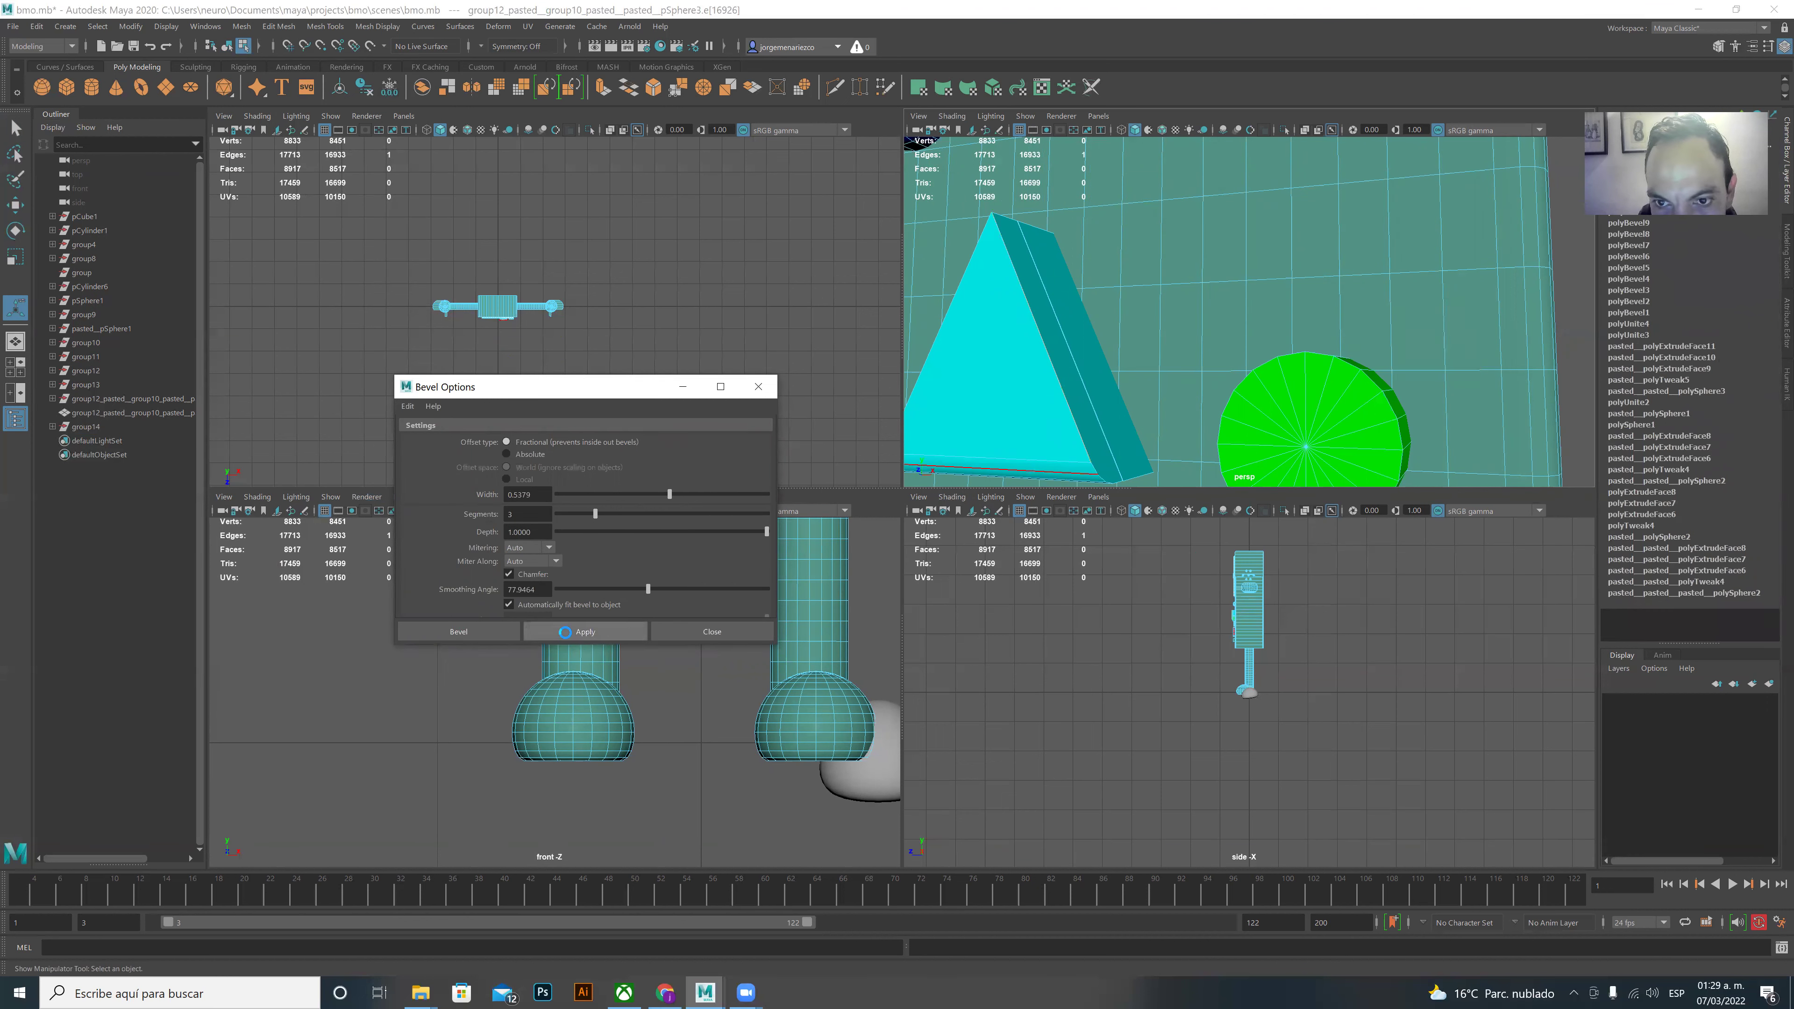
- Bevel the red round button's rim loop (3 segments, fraction 0.538)
scroll(1128, 384, down, 5)
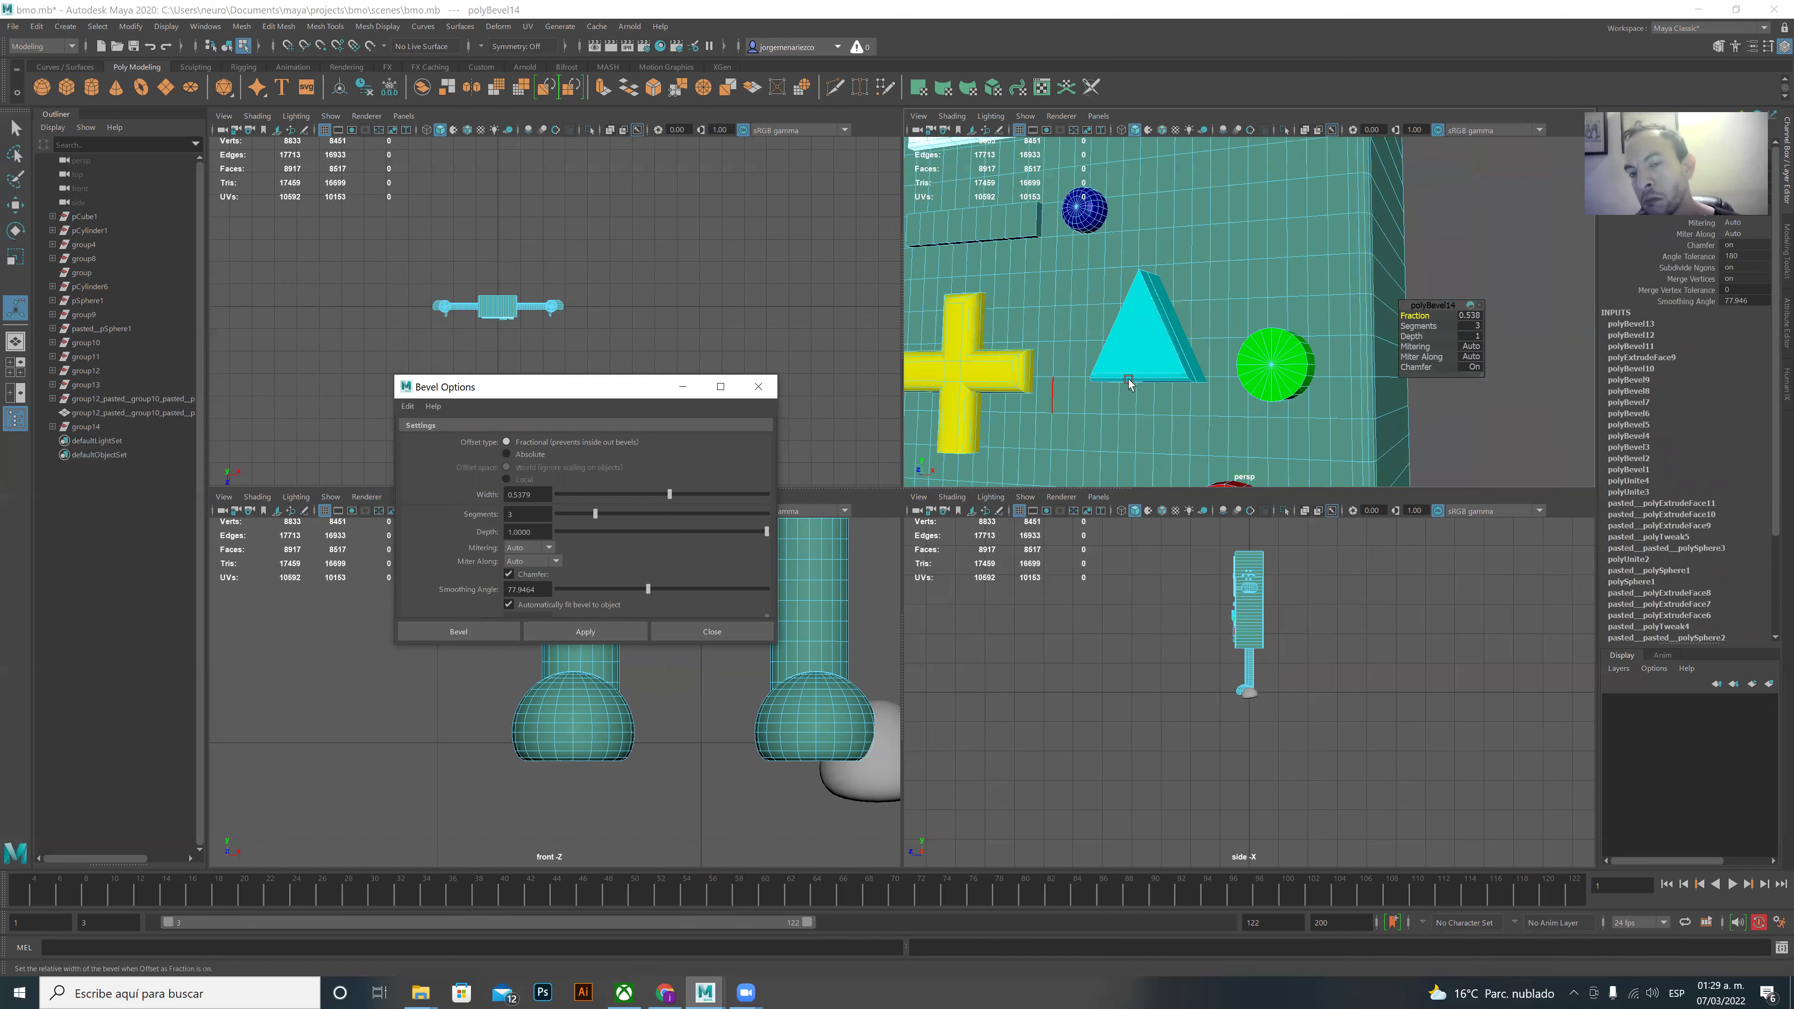
alt+drag(1128, 383, 1188, 374)
alt+drag(1255, 425, 1204, 364)
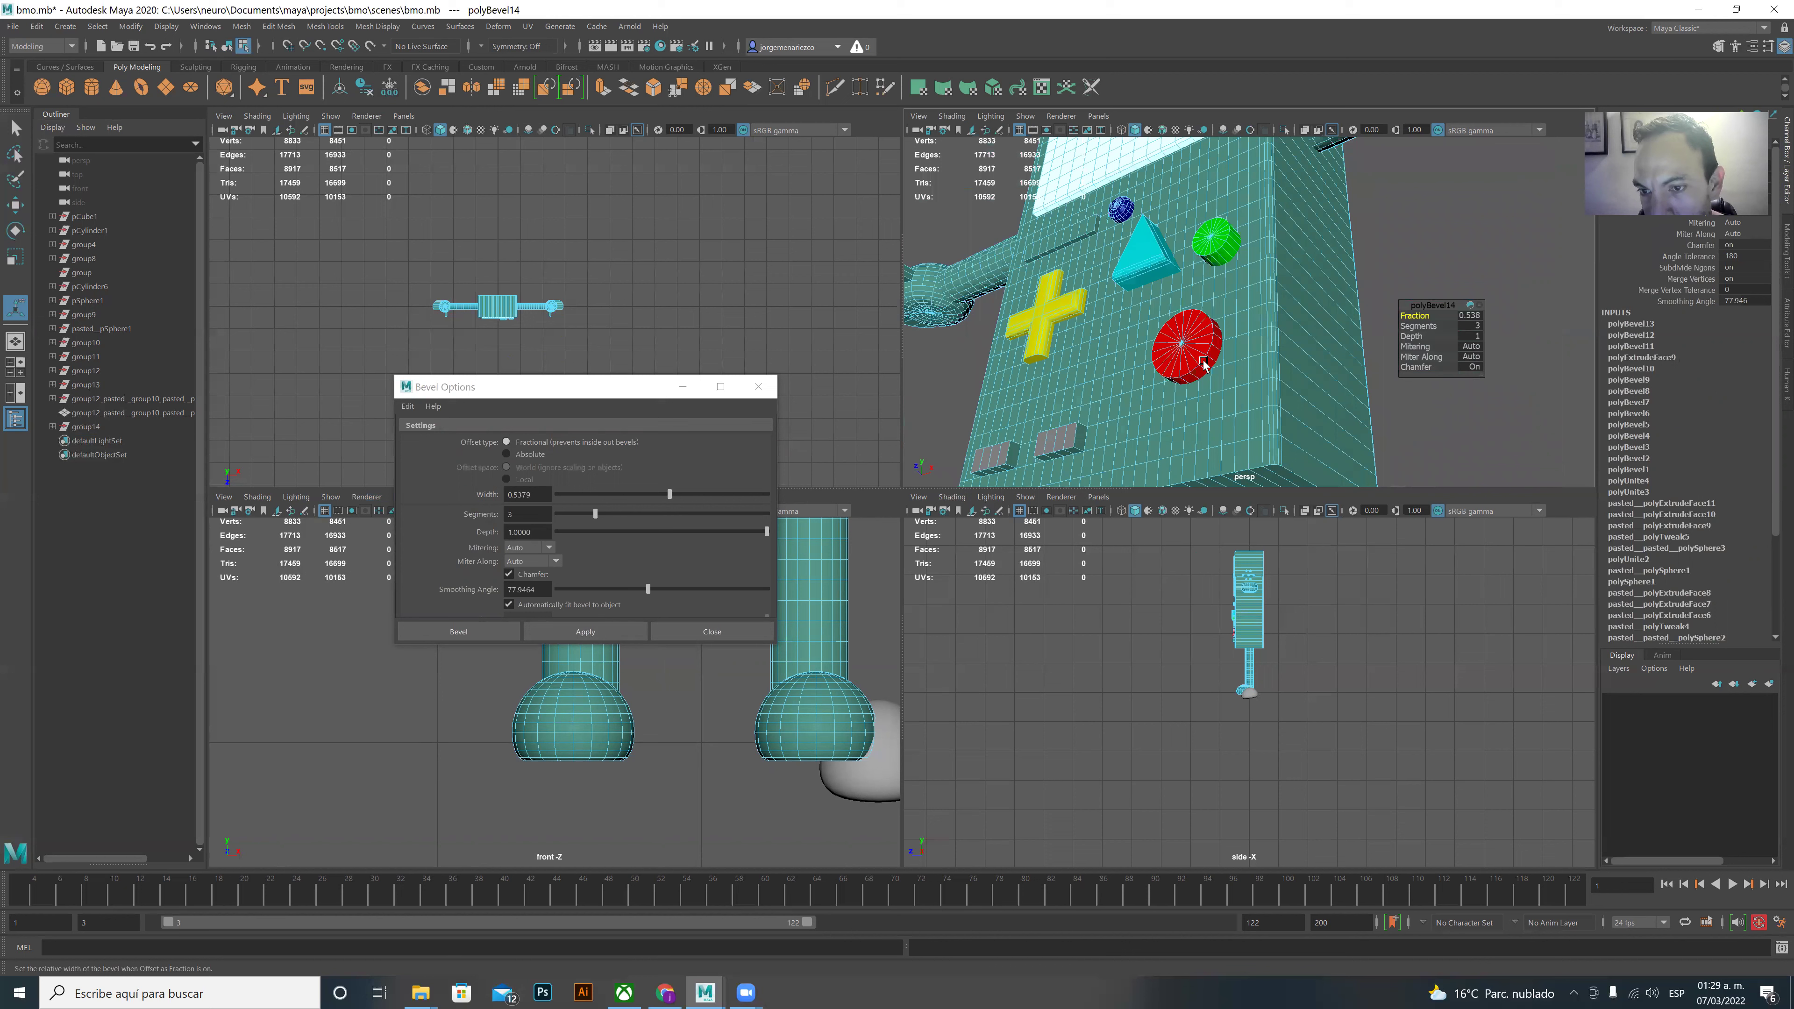
key(ctrl+z)
click(585, 632)
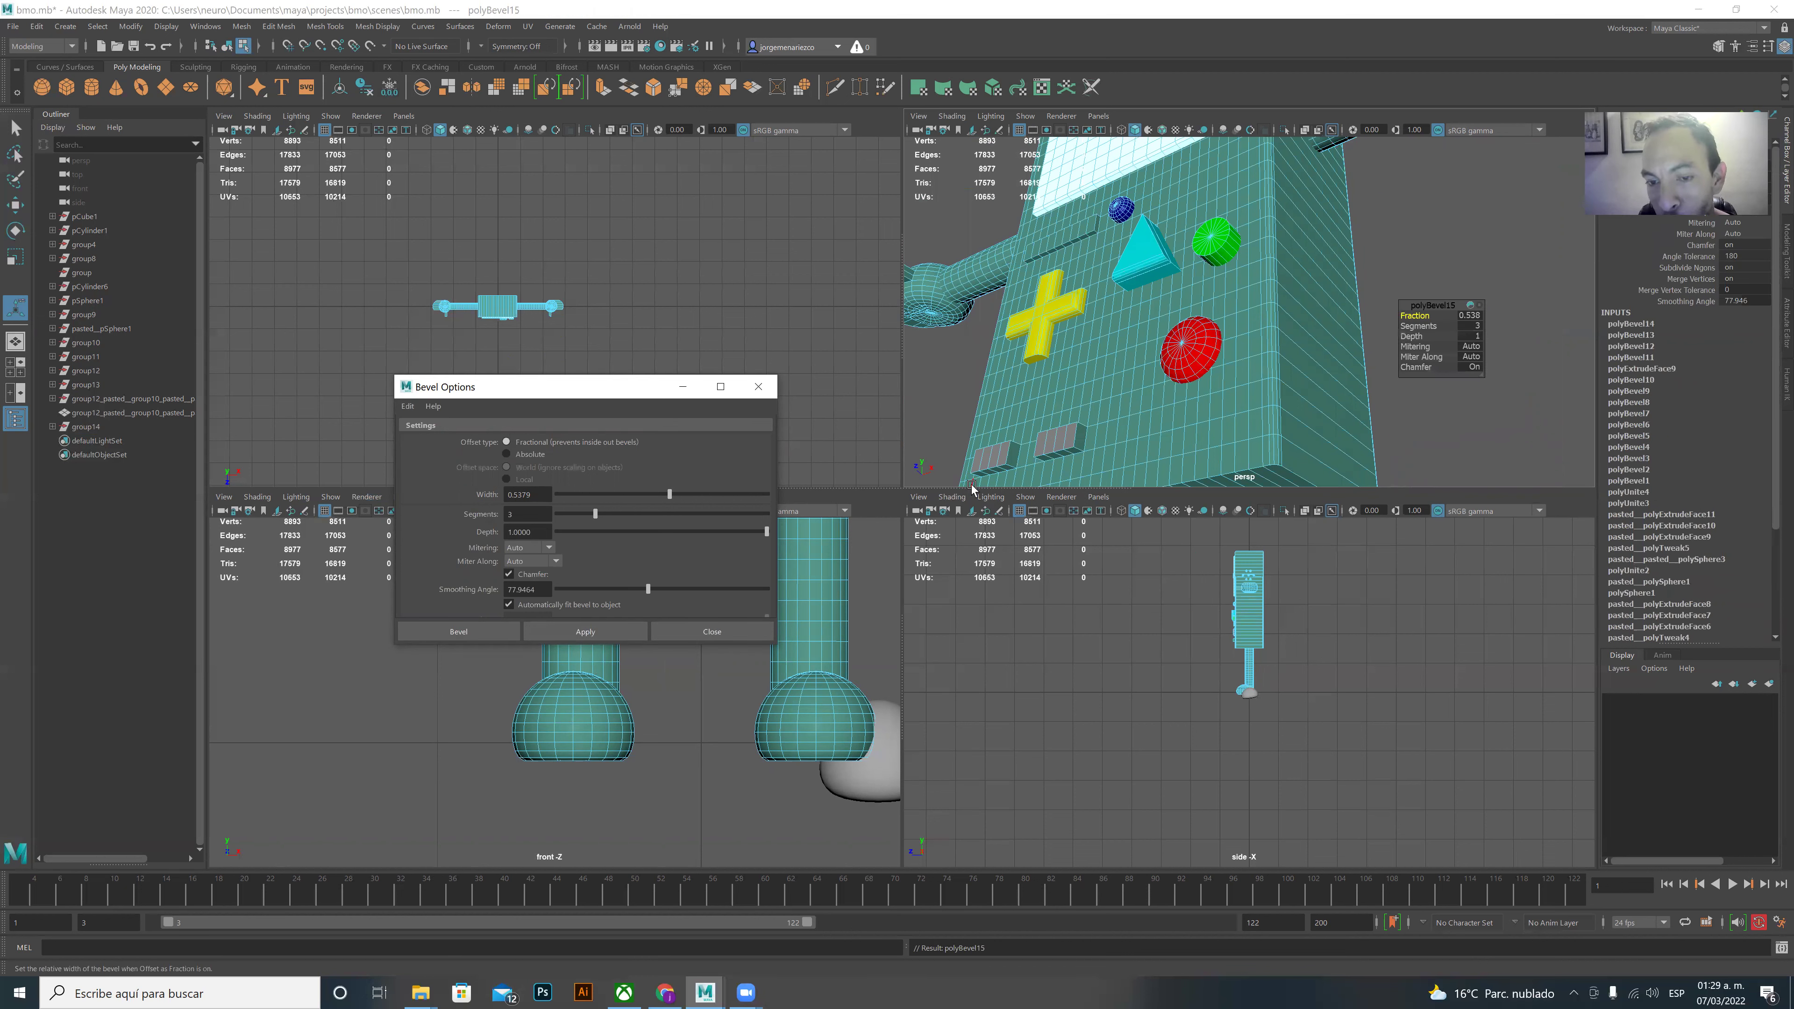
- Bevel two edges of a grey rectangular button from Bevel Options
click(1048, 451)
mouse_move(1116, 394)
alt+mouse_down()
mouse_move(1132, 386)
mouse_move(1123, 325)
alt+mouse_up()
scroll(1257, 304, down, 3)
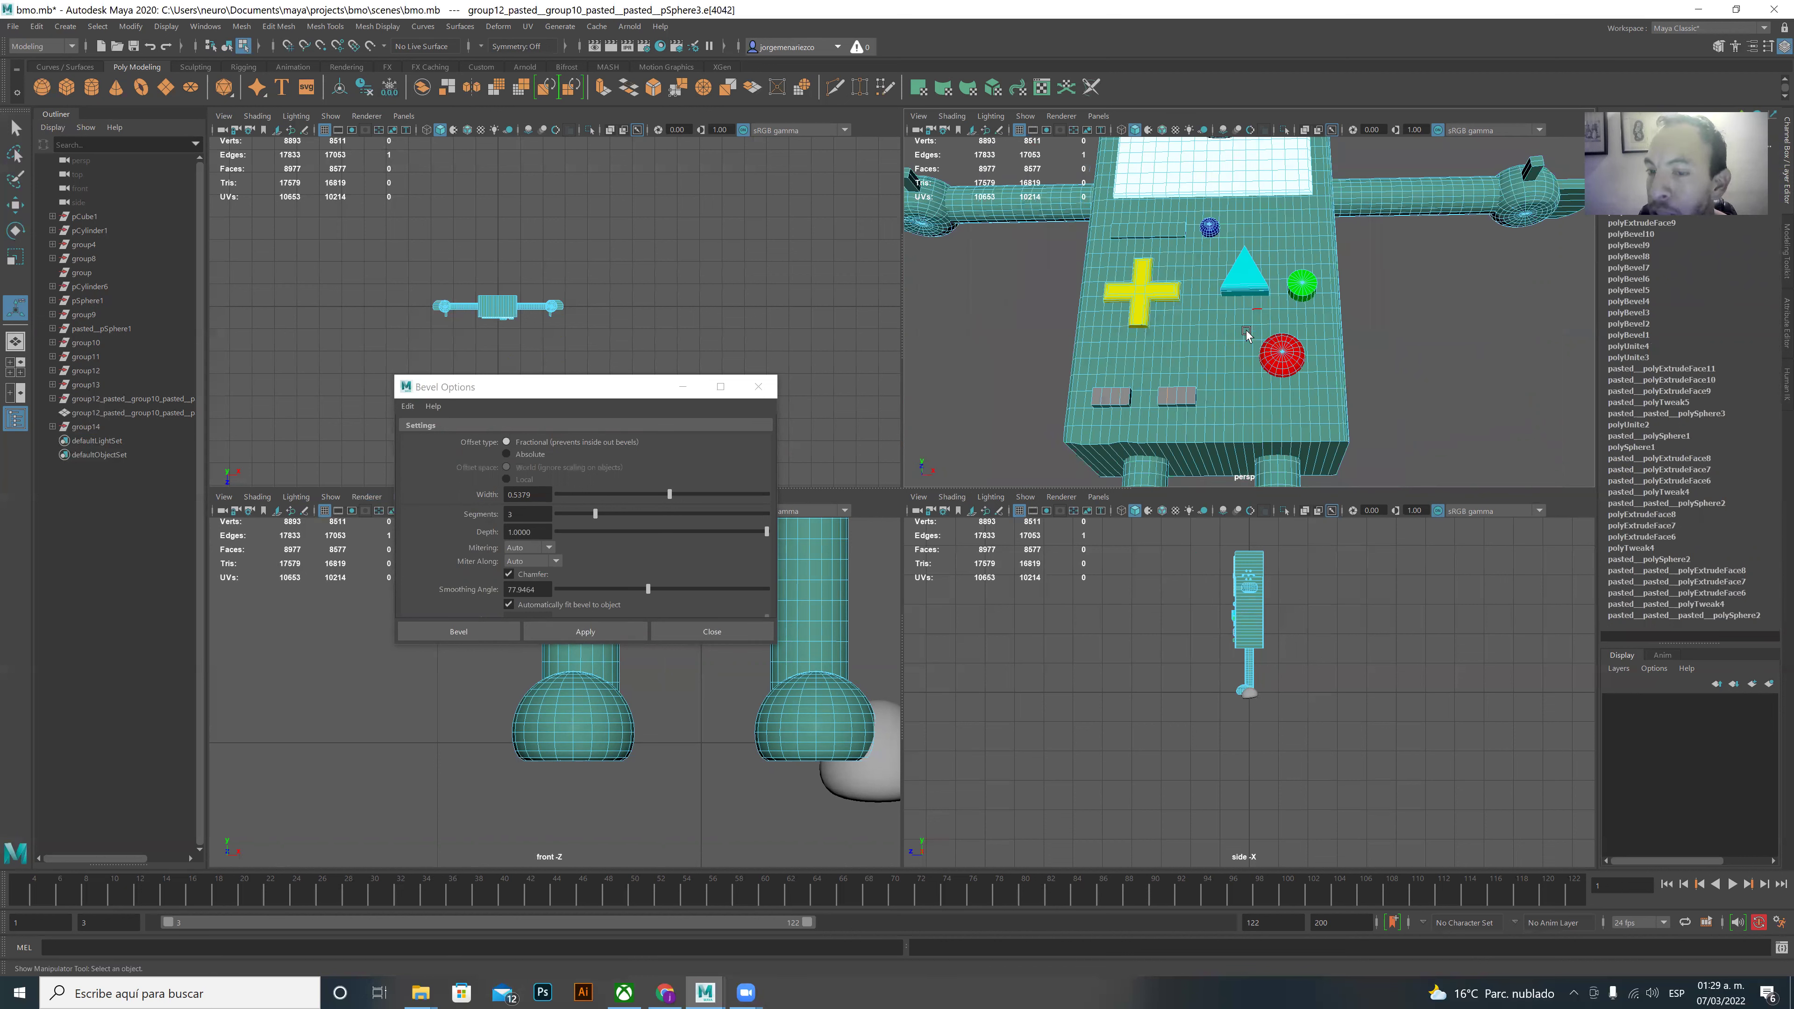
scroll(1205, 397, up, 2)
scroll(1152, 453, up, 2)
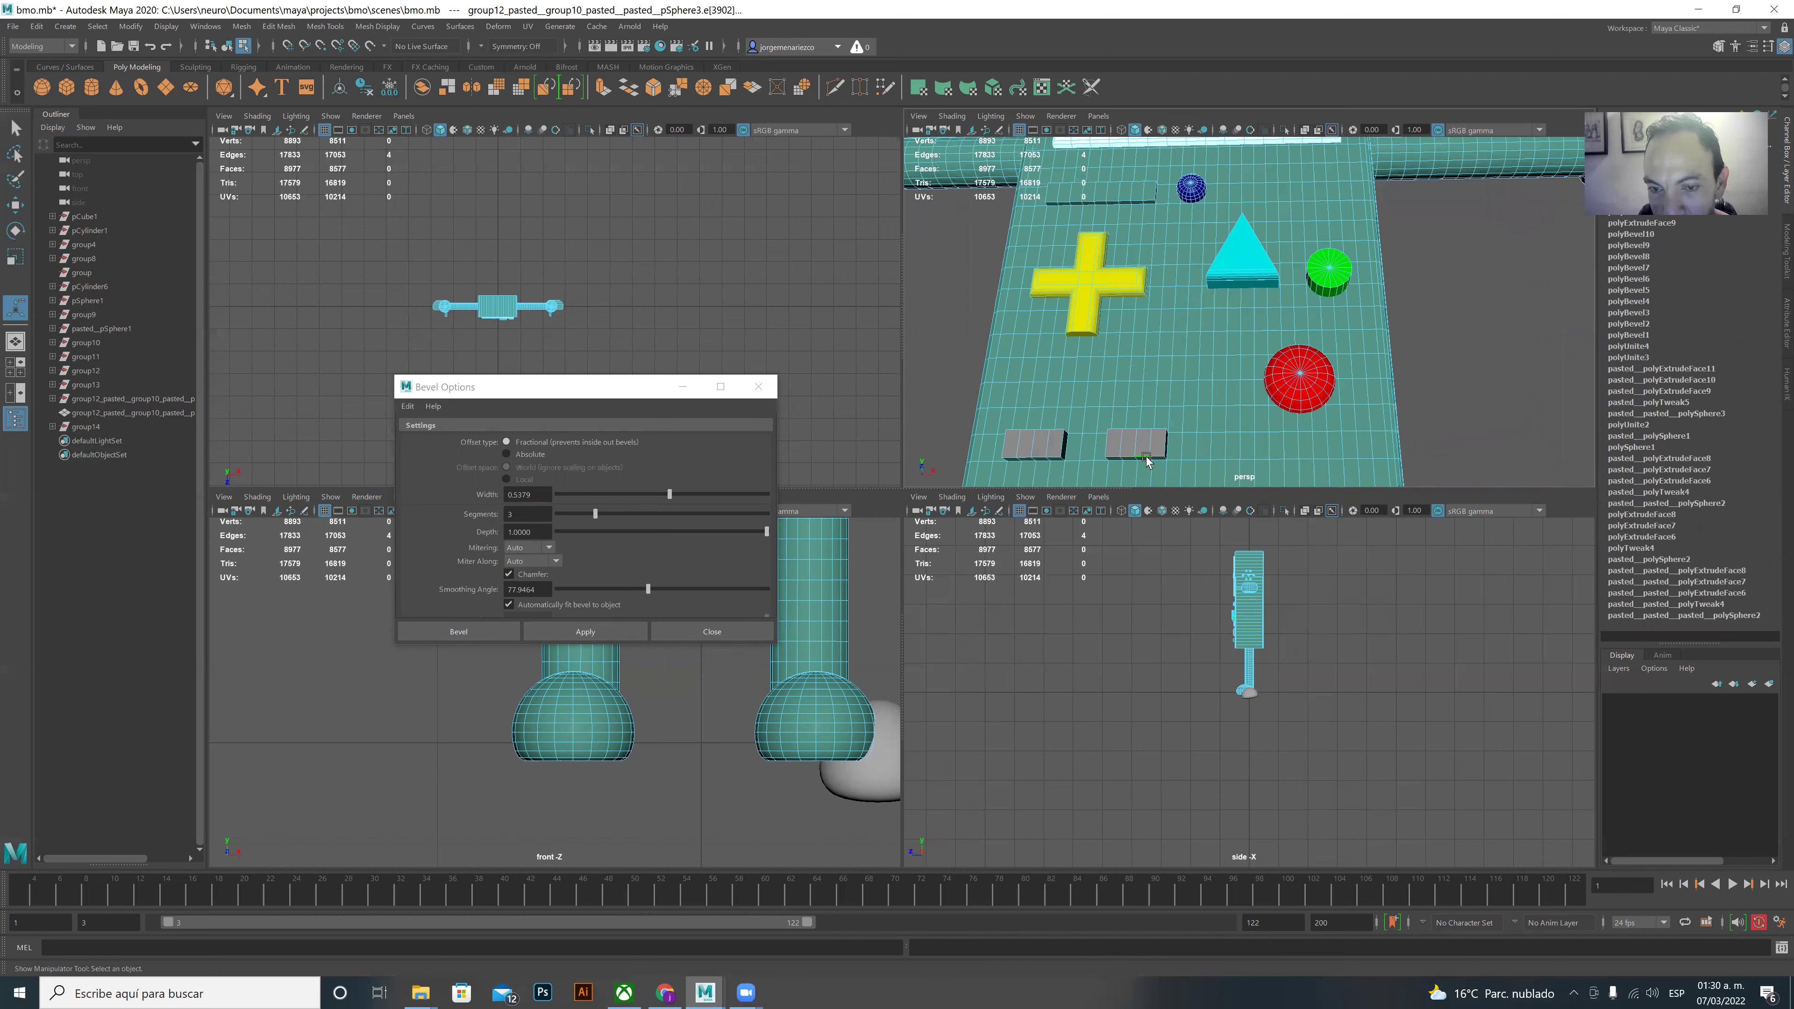
click(585, 631)
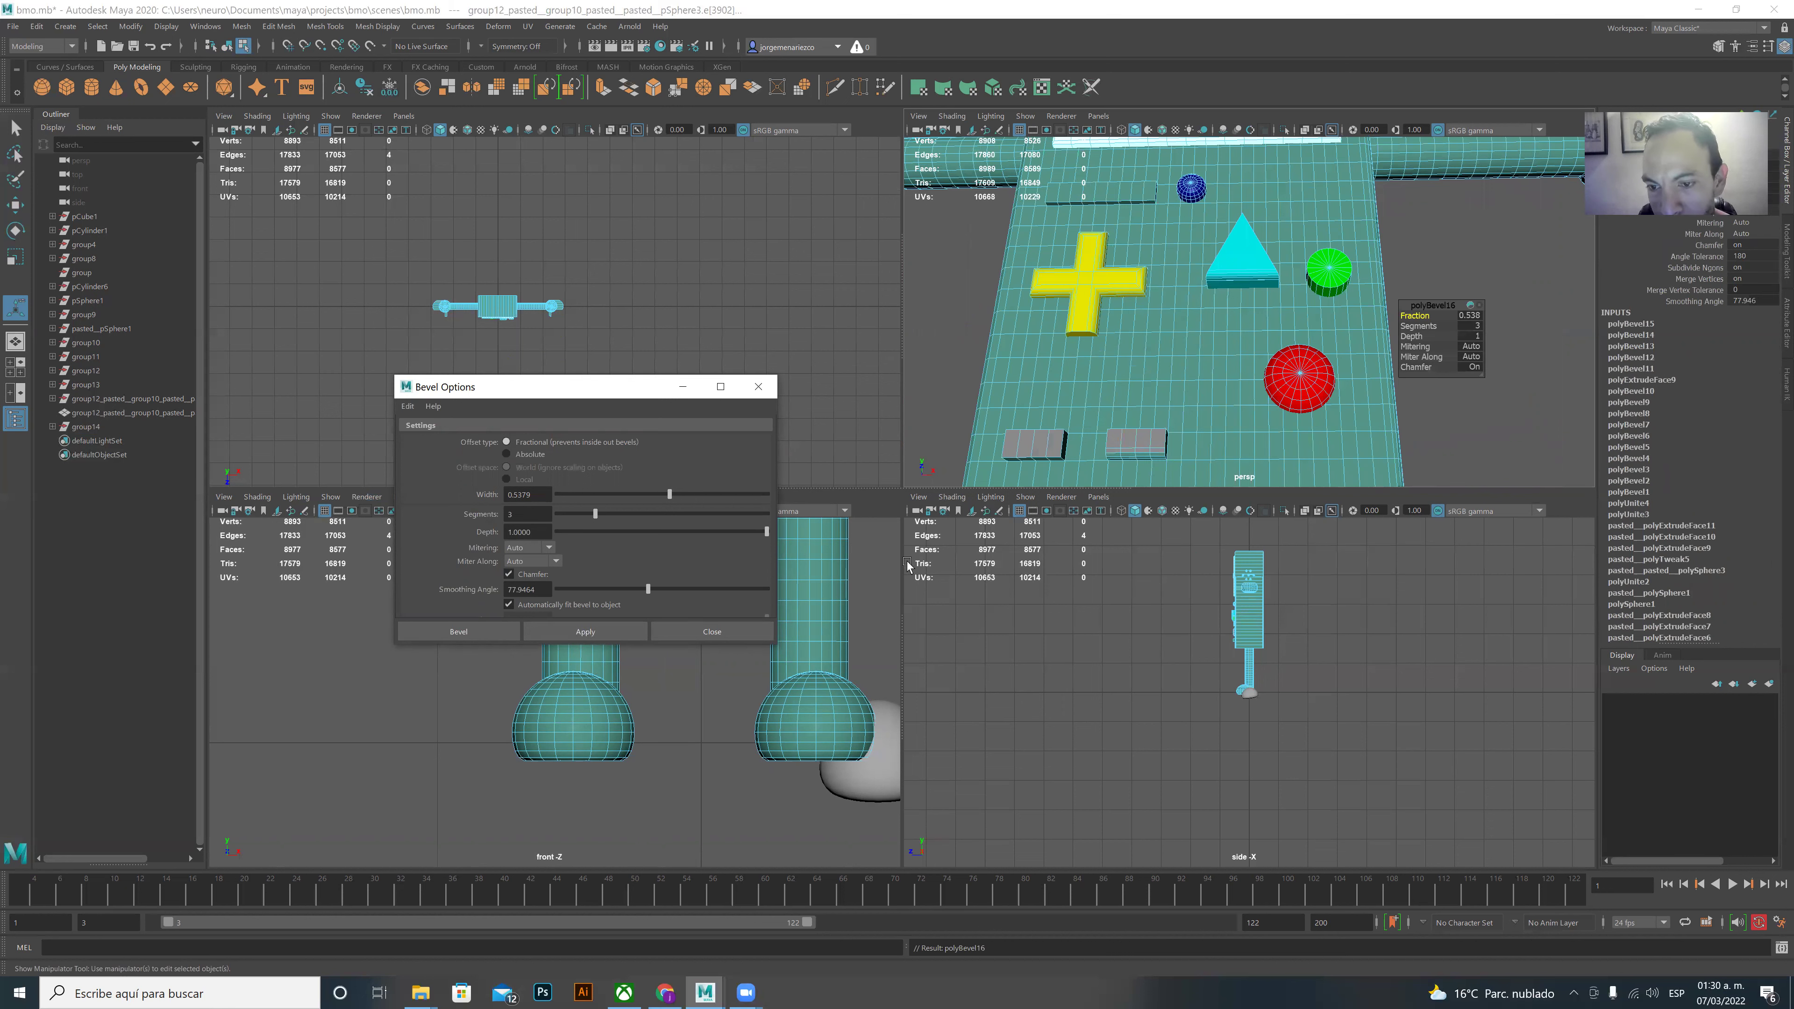
click(1145, 429)
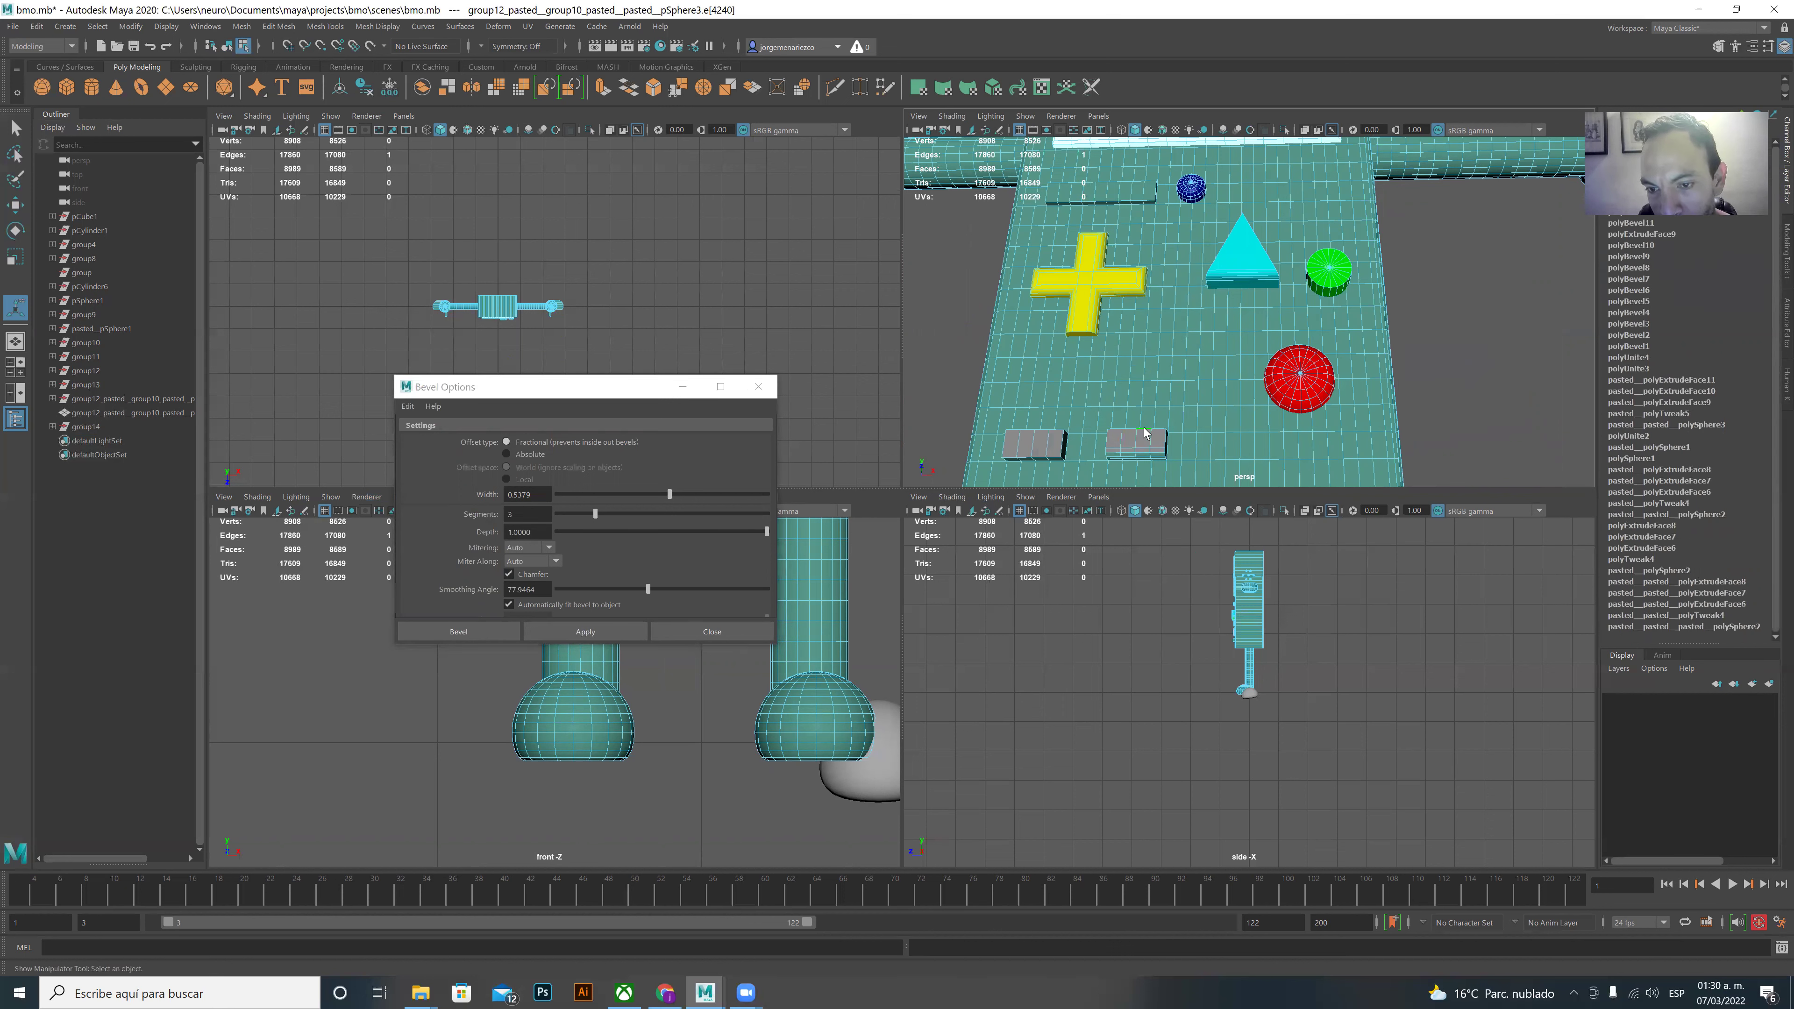
click(622, 633)
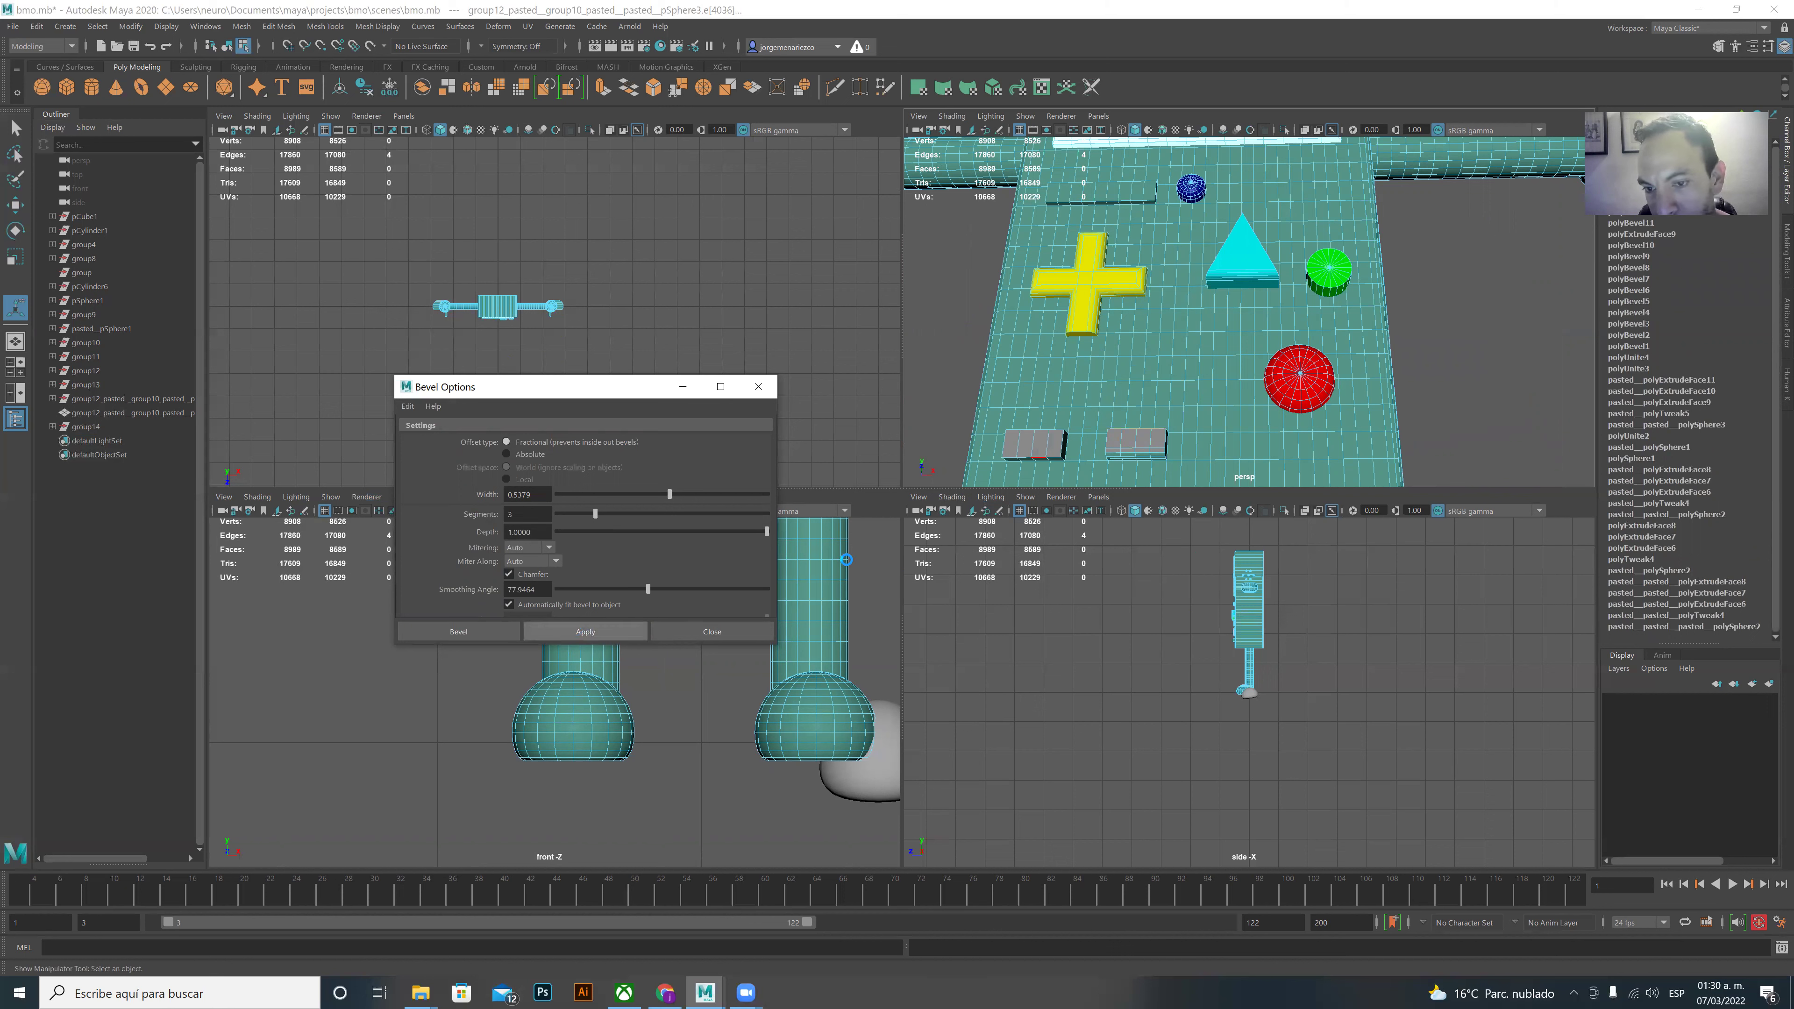
- Bevel the left grey button's edges up to polyBevel19, then close Bevel Options
click(1036, 430)
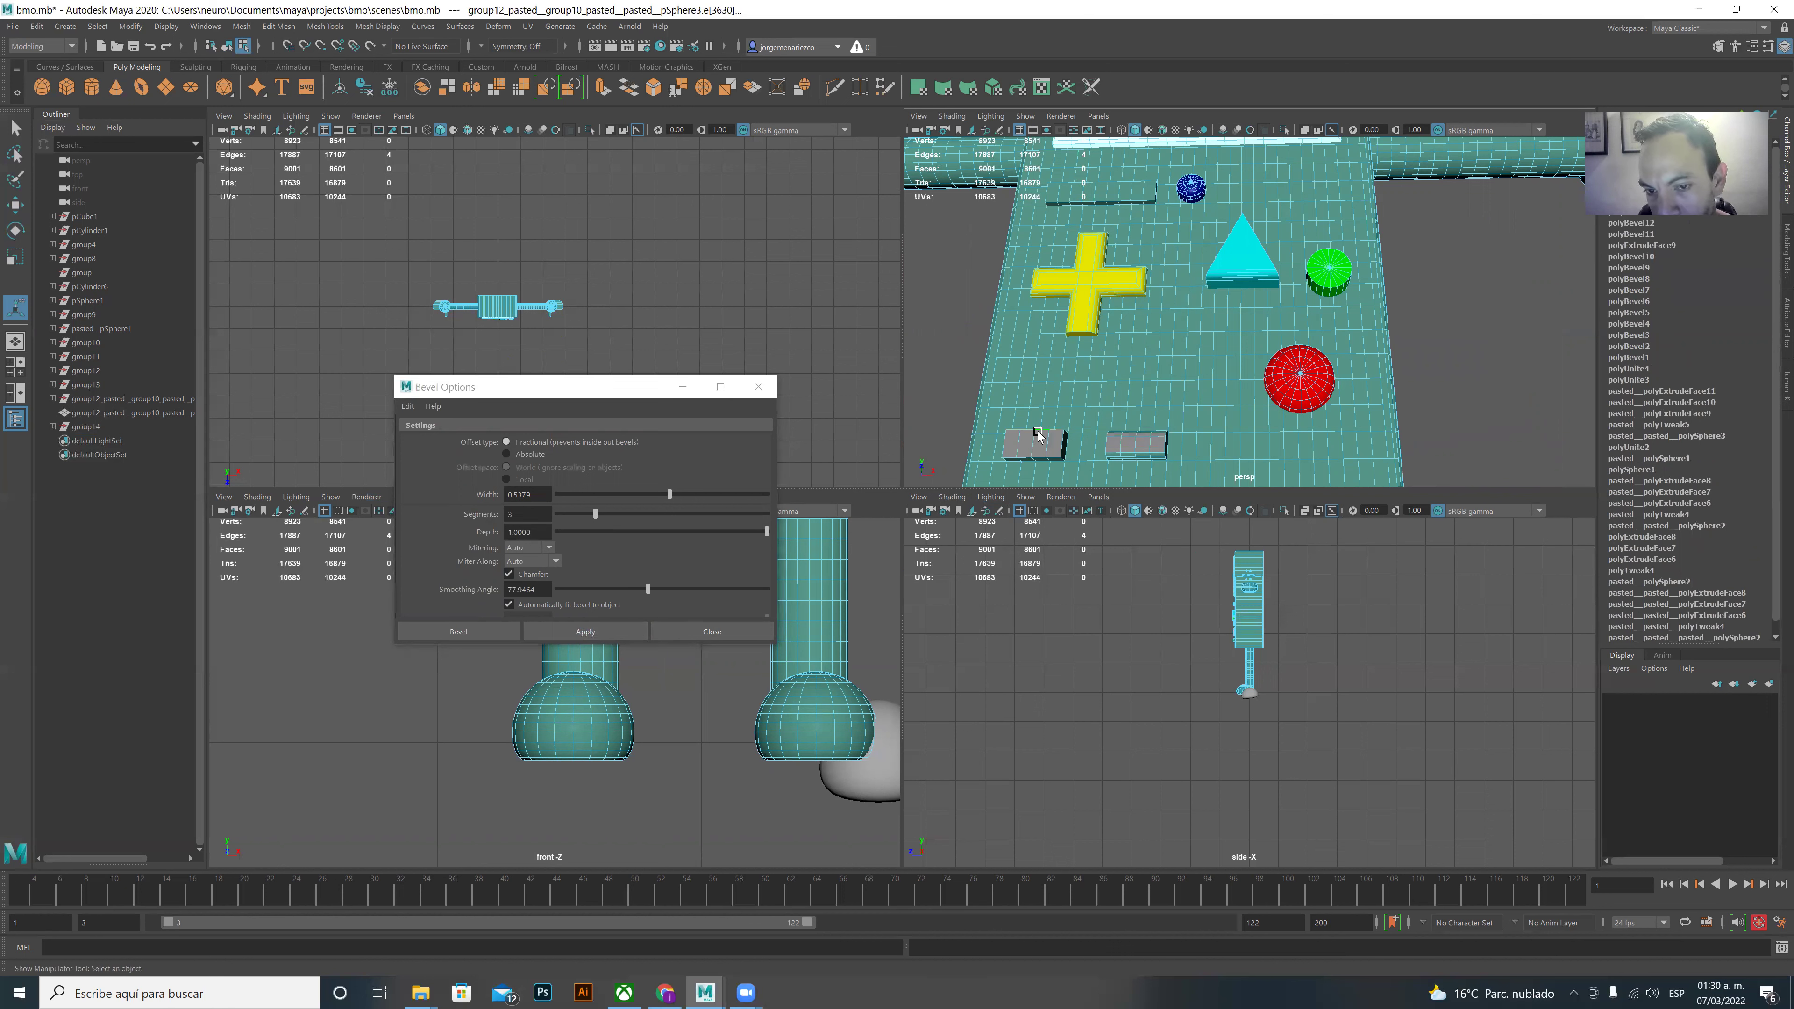
key(g)
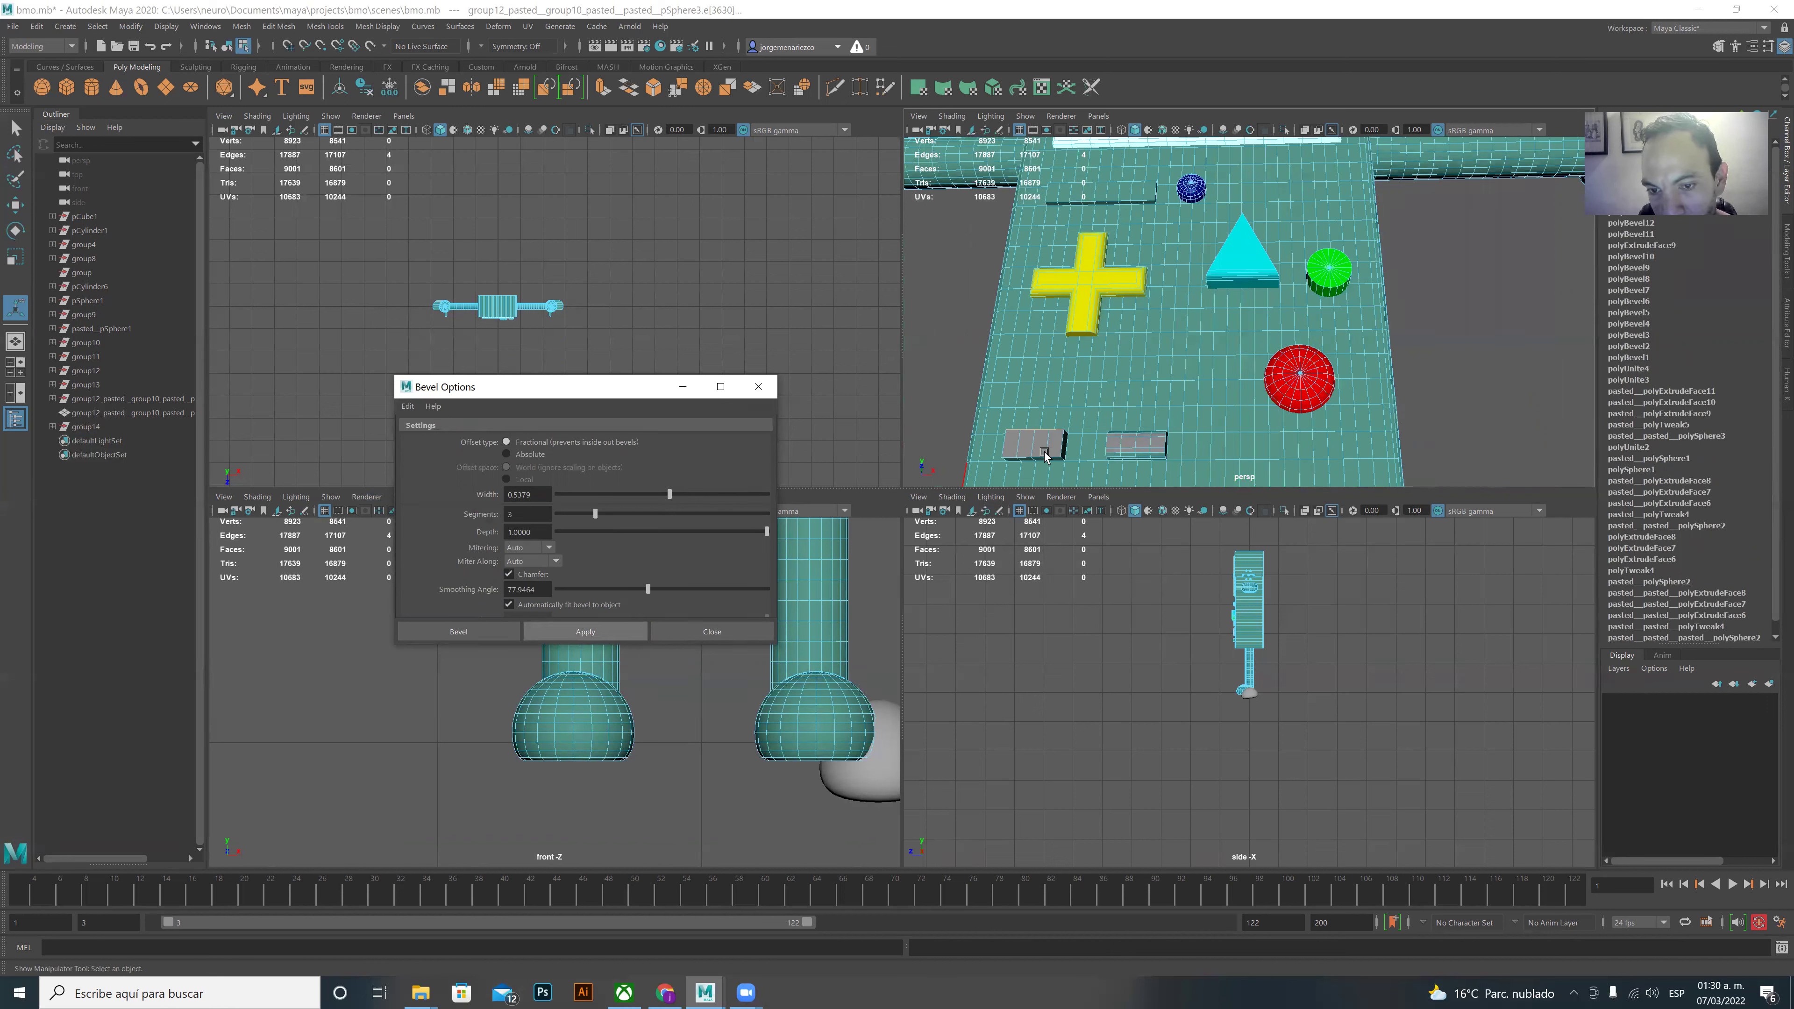
click(639, 631)
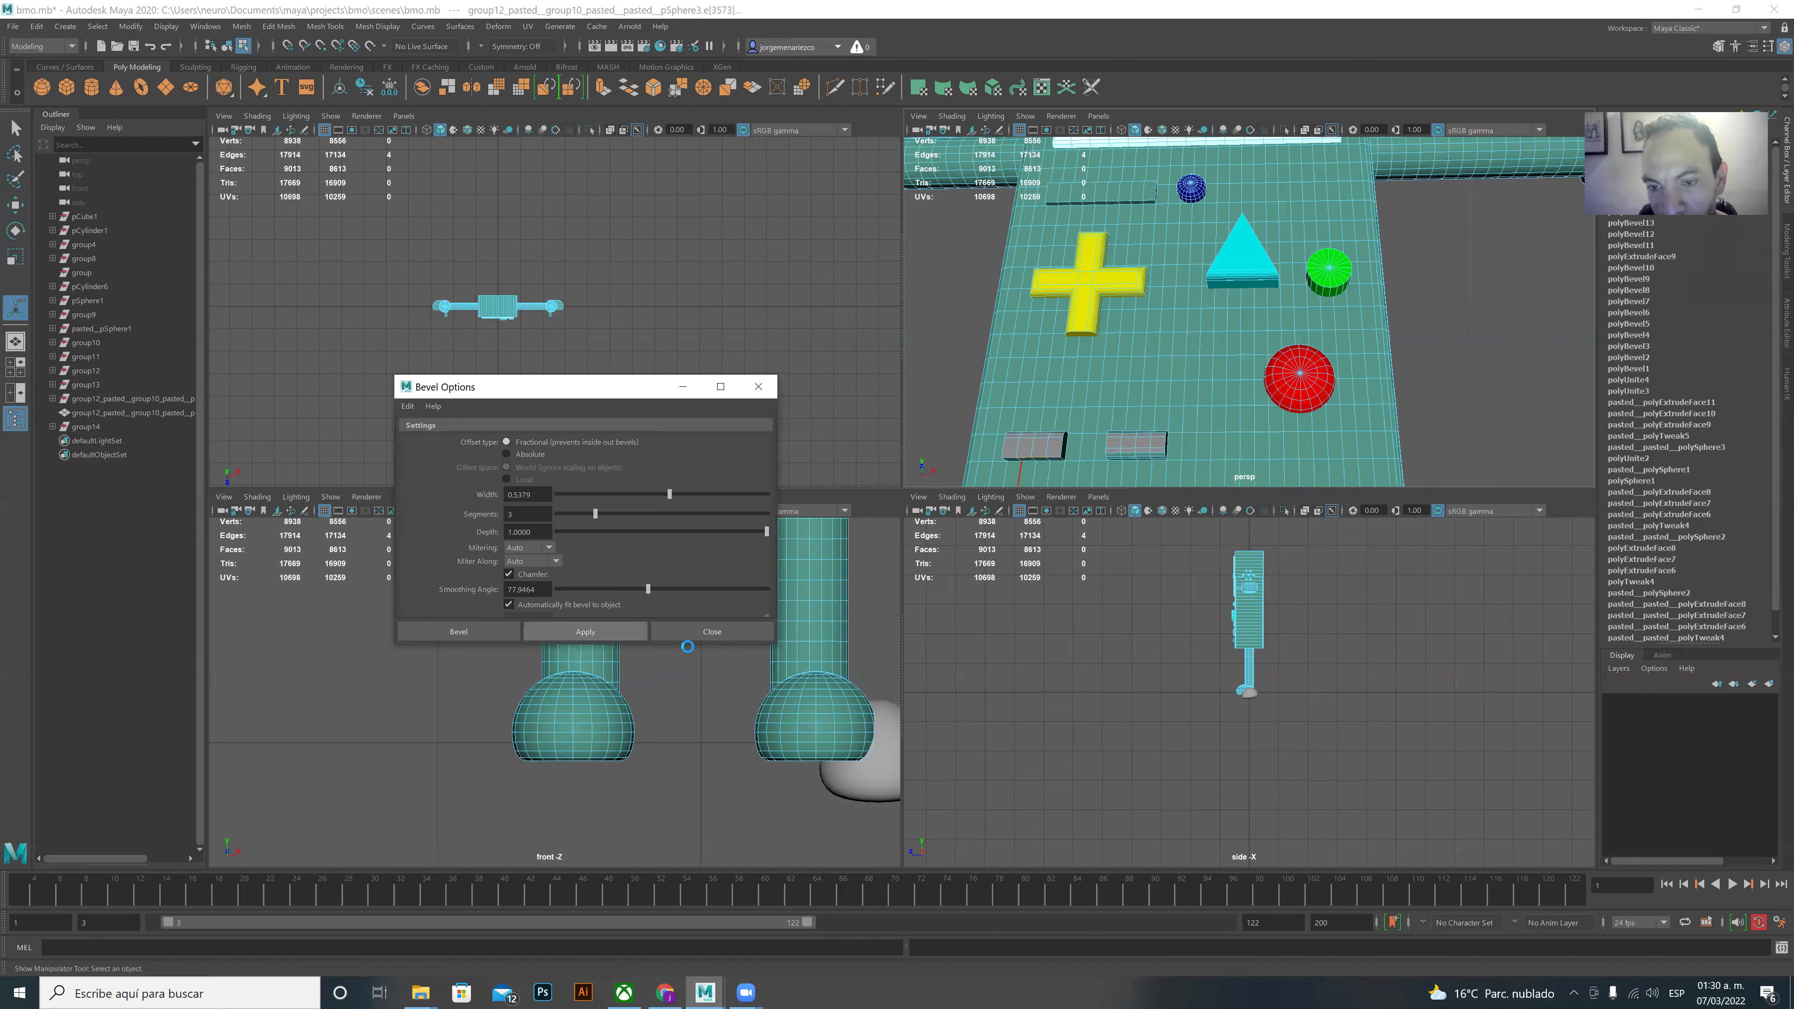
key(g)
scroll(1059, 409, down, 3)
scroll(1073, 396, down, 3)
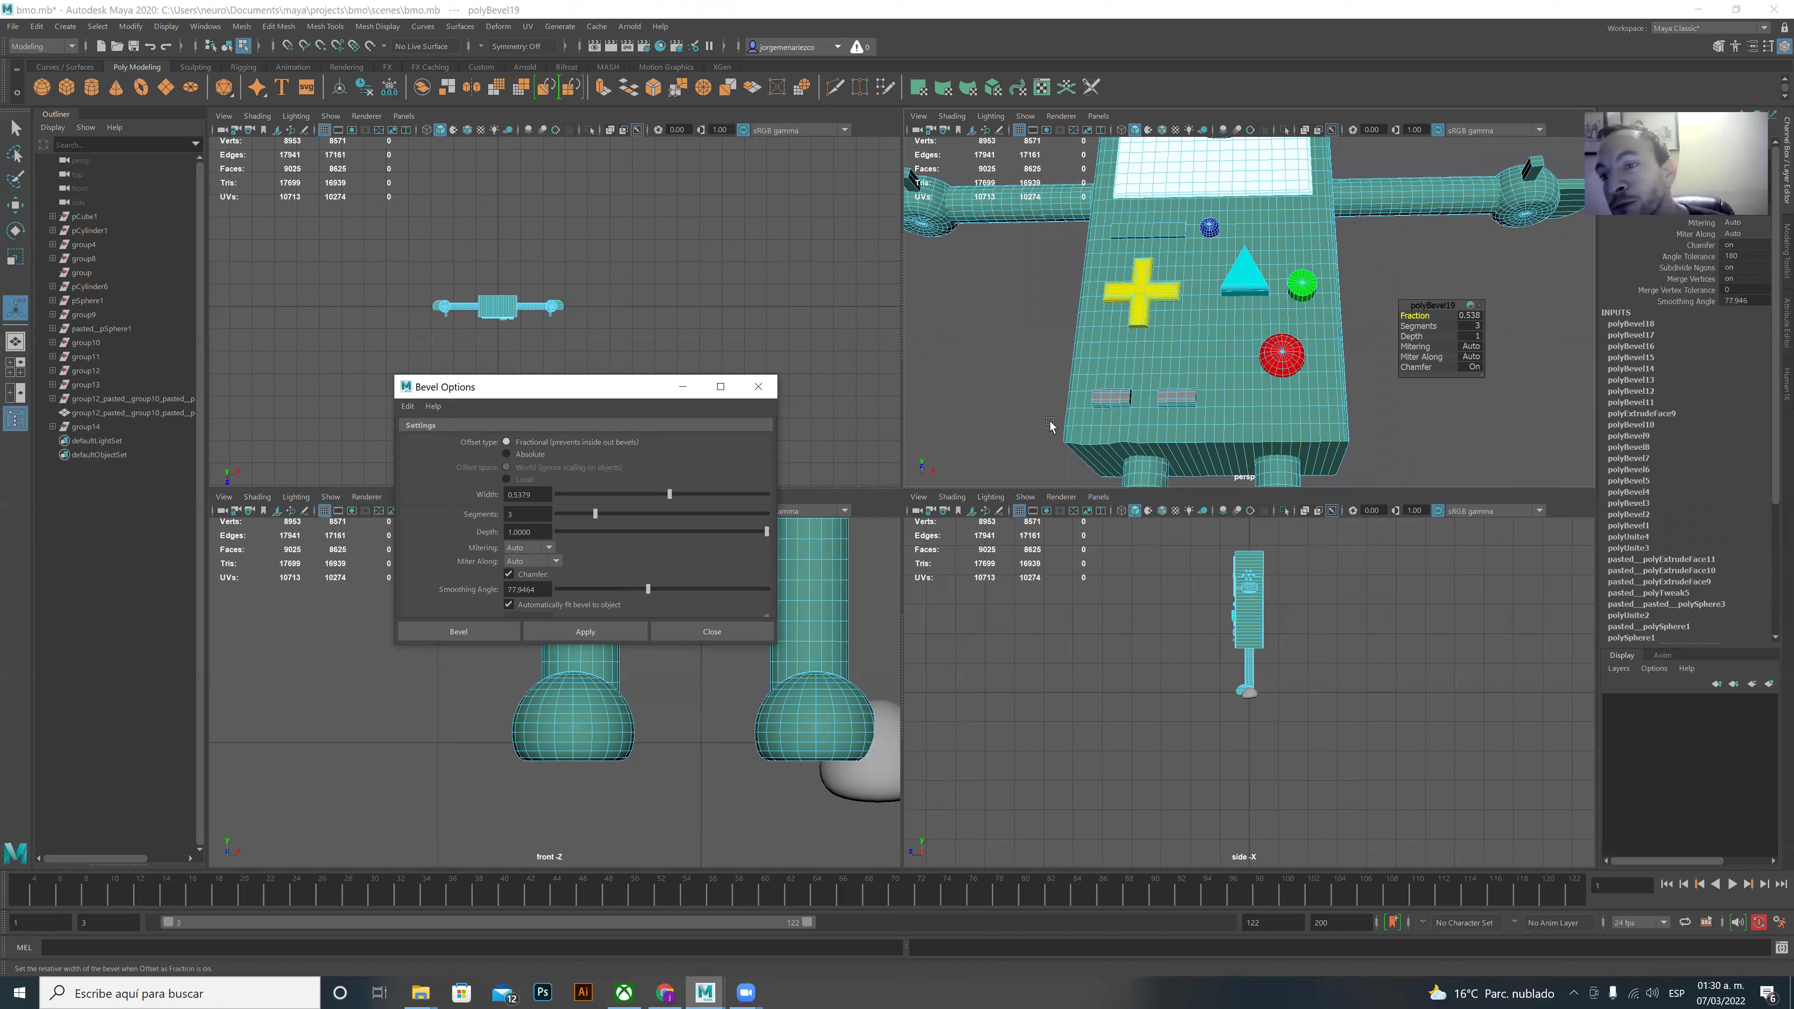
scroll(1246, 290, down, 2)
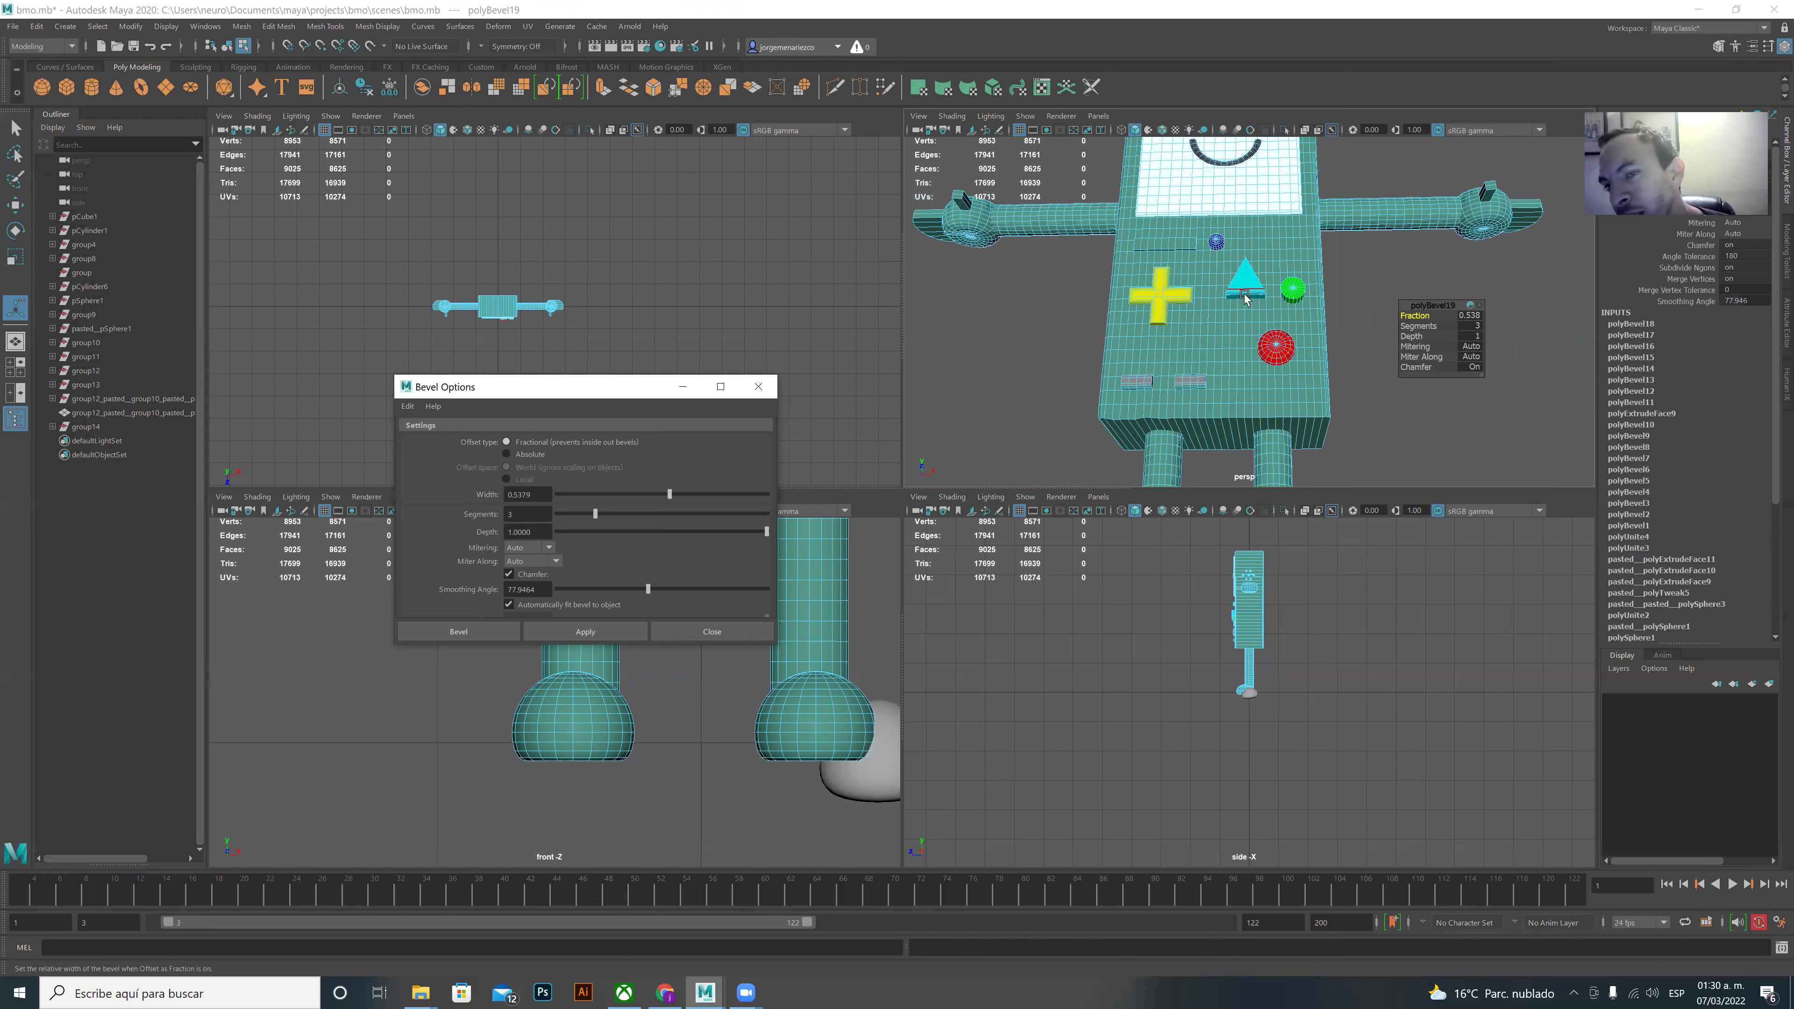
scroll(1208, 255, down, 2)
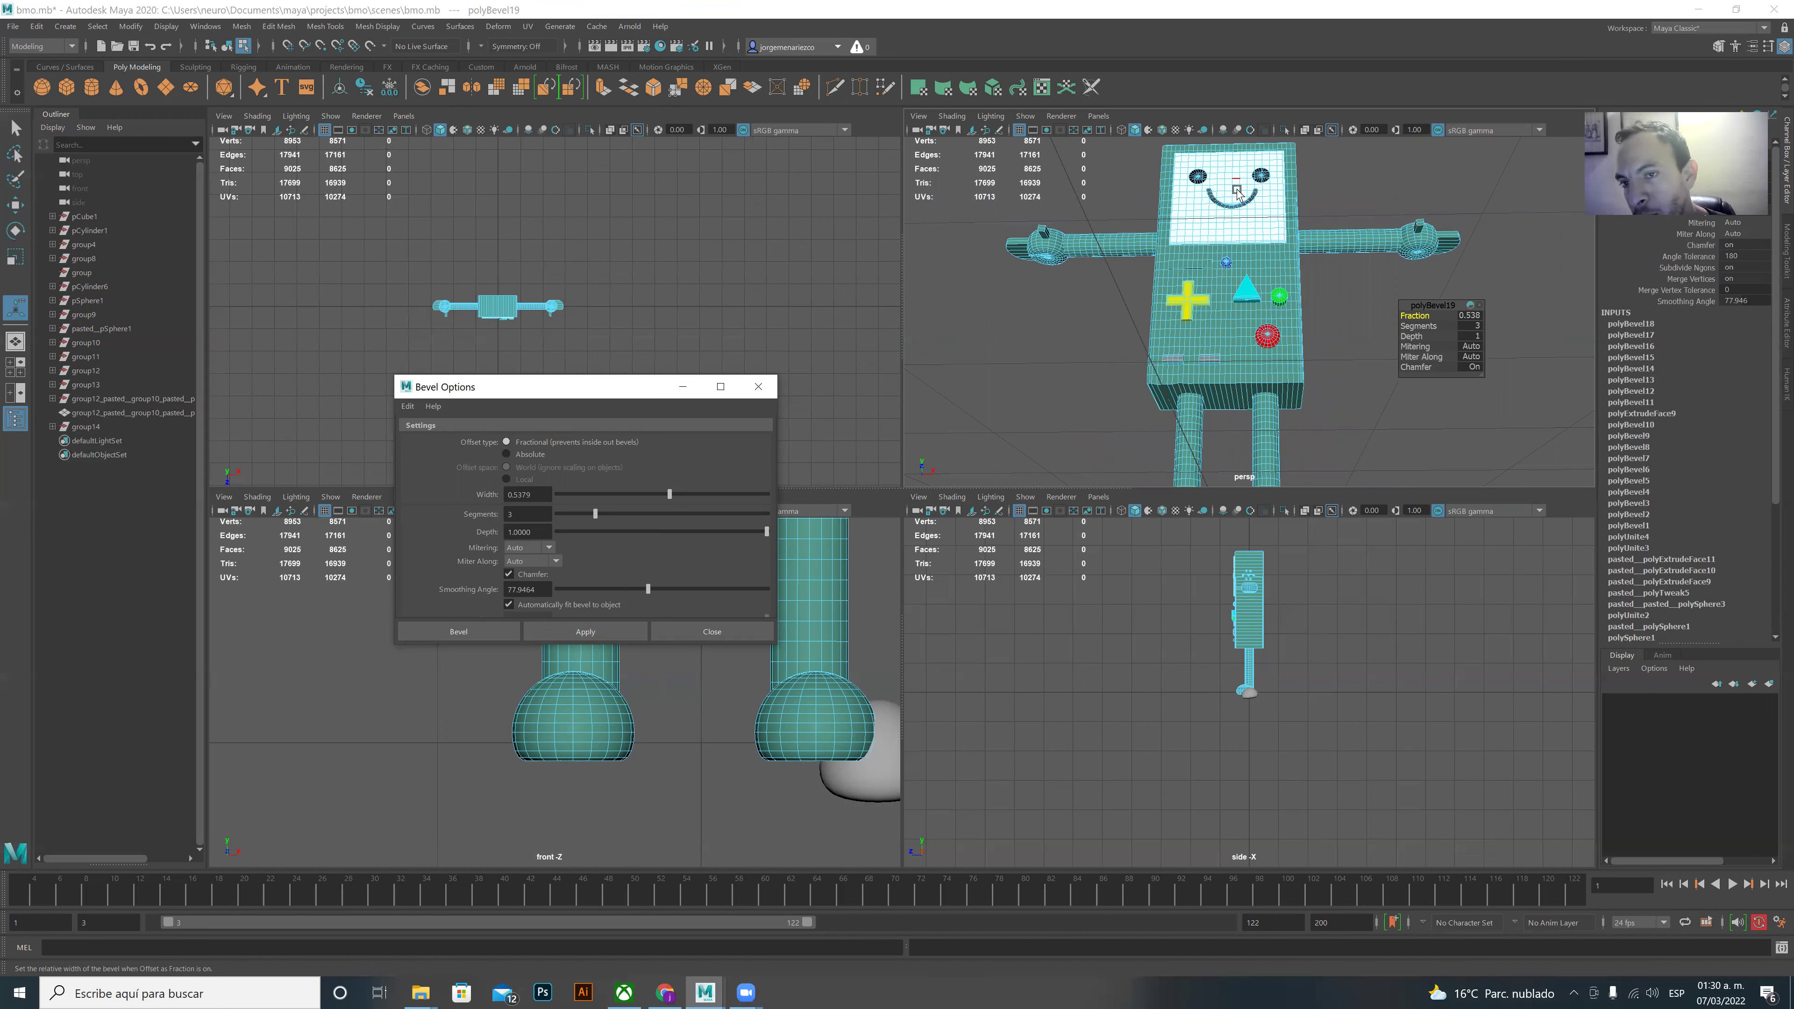
click(737, 630)
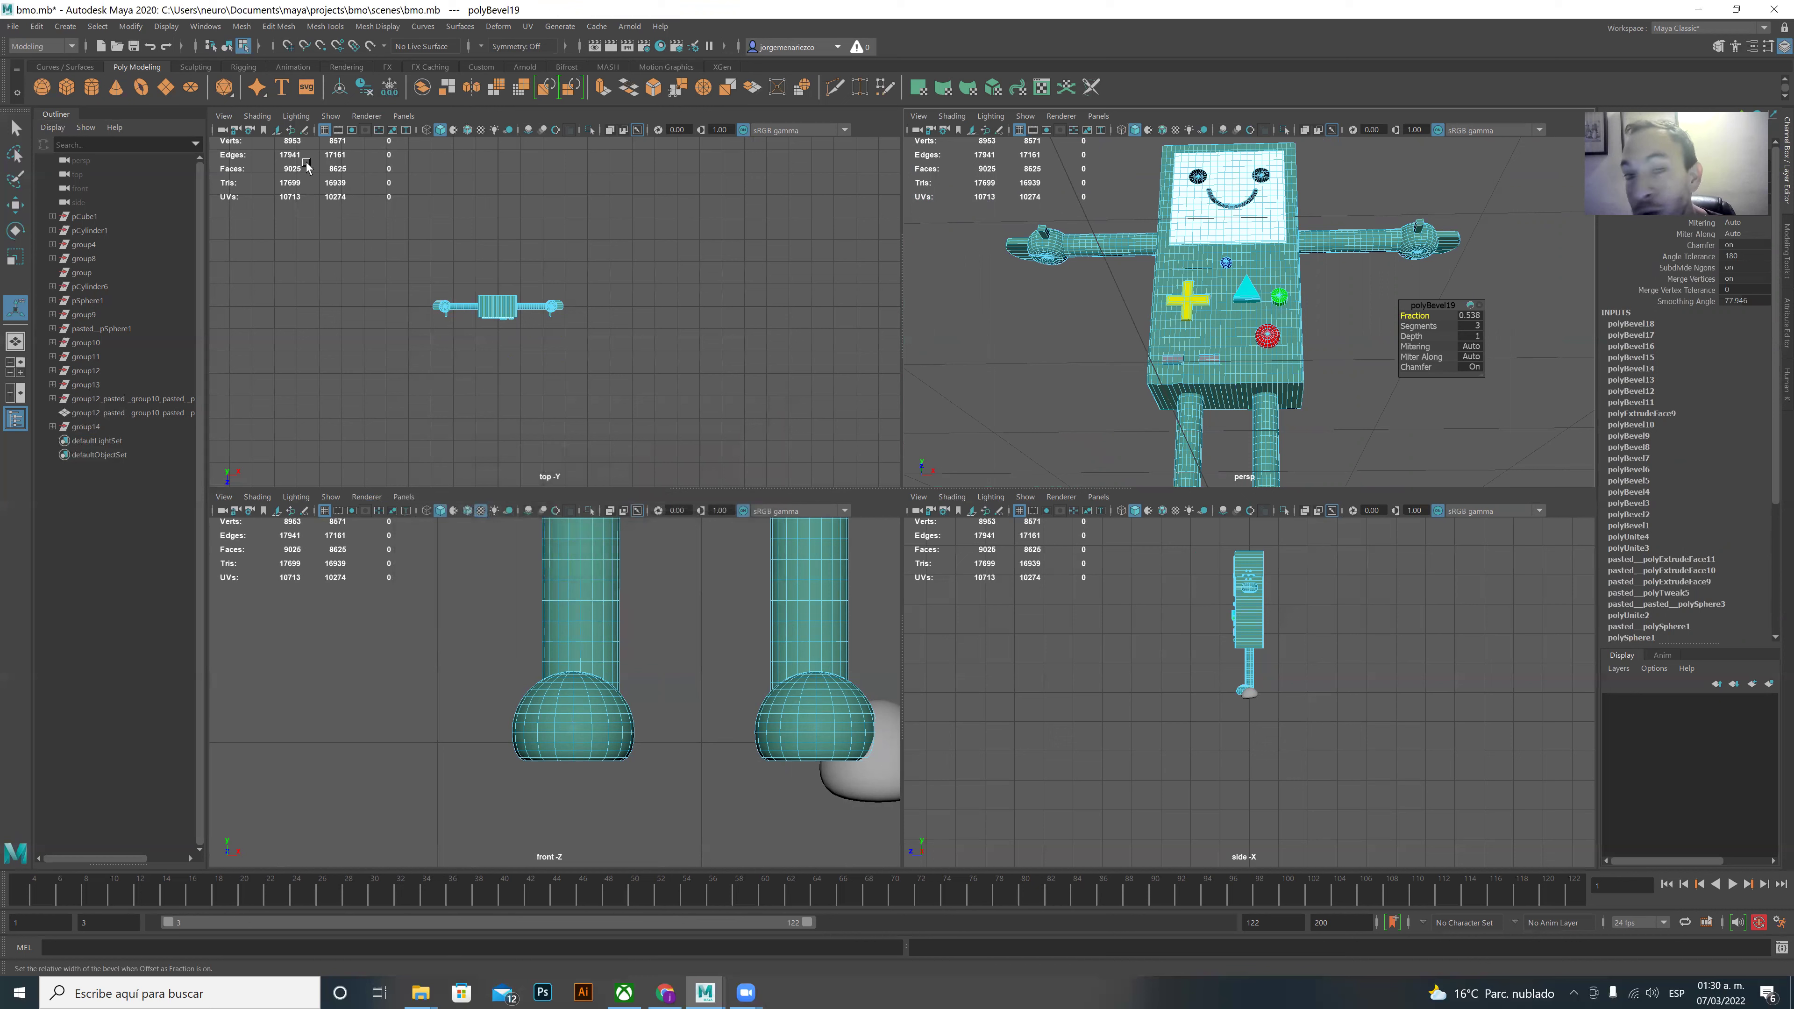
- Create pTorus1 (radius 3, section radius 0.5, 20×20 subdivisions) and check its attributes
click(140, 87)
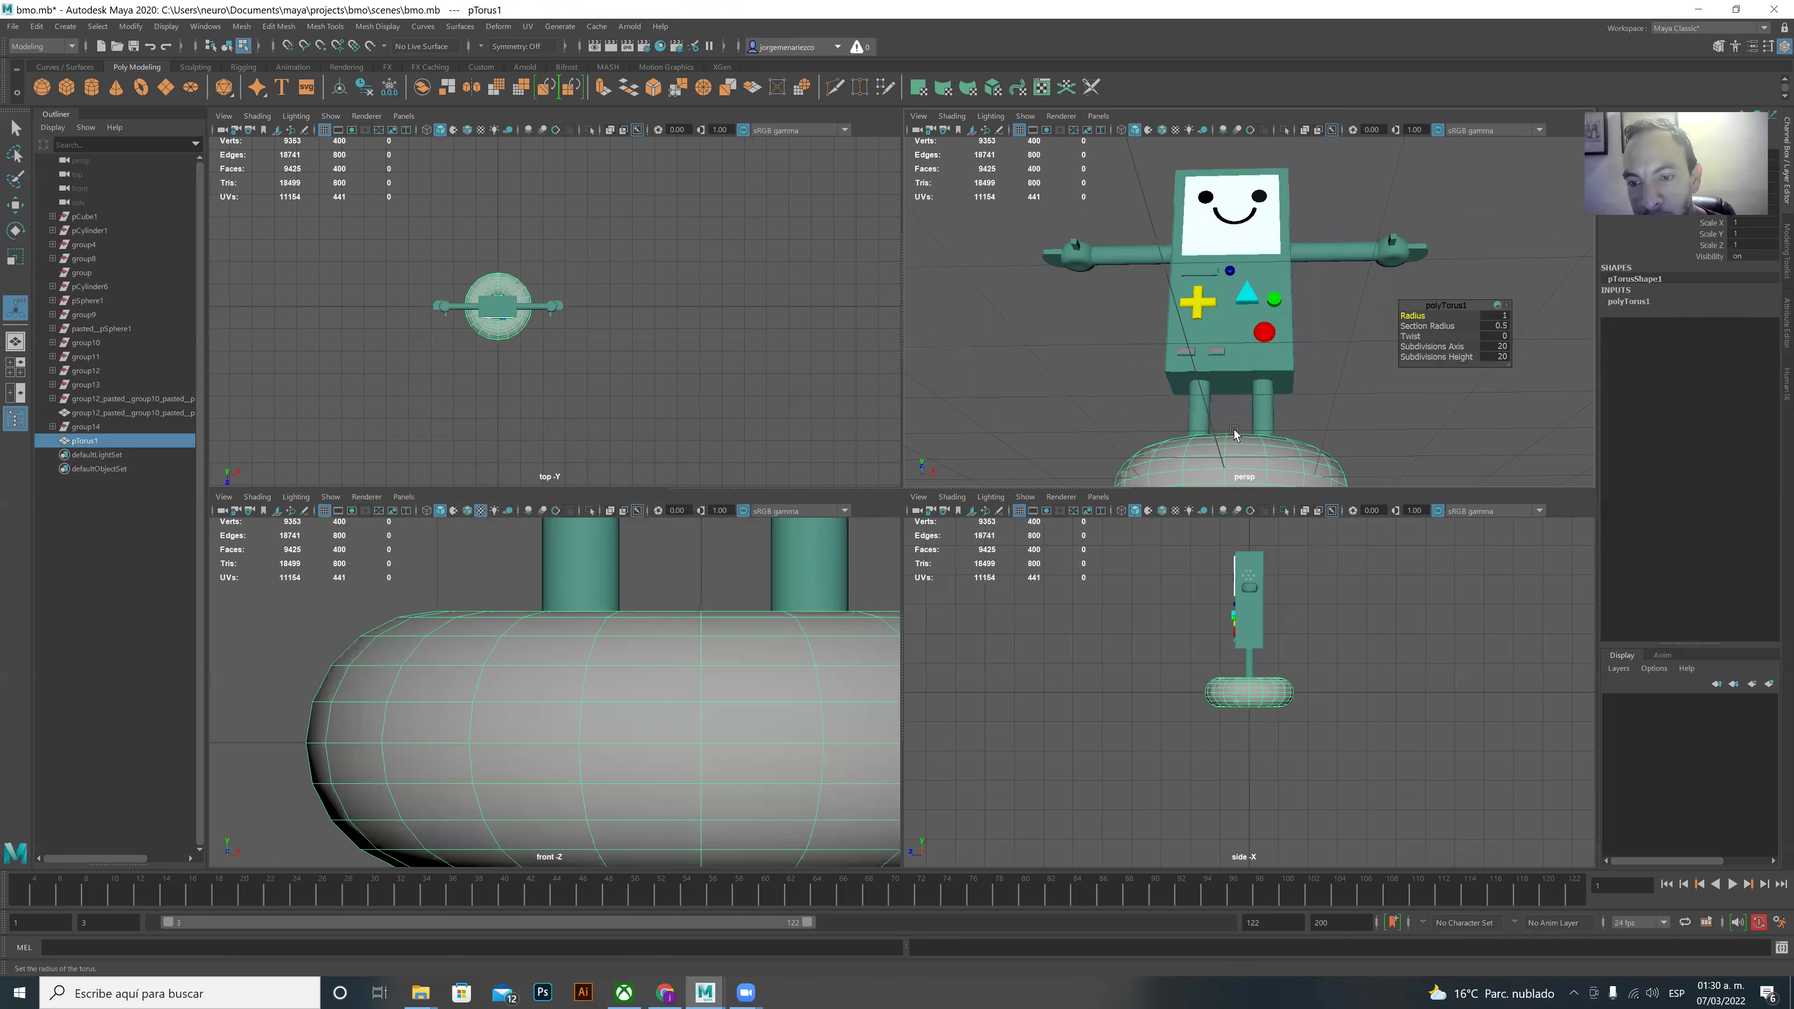
scroll(1234, 434, down, 2)
scroll(1226, 437, down, 2)
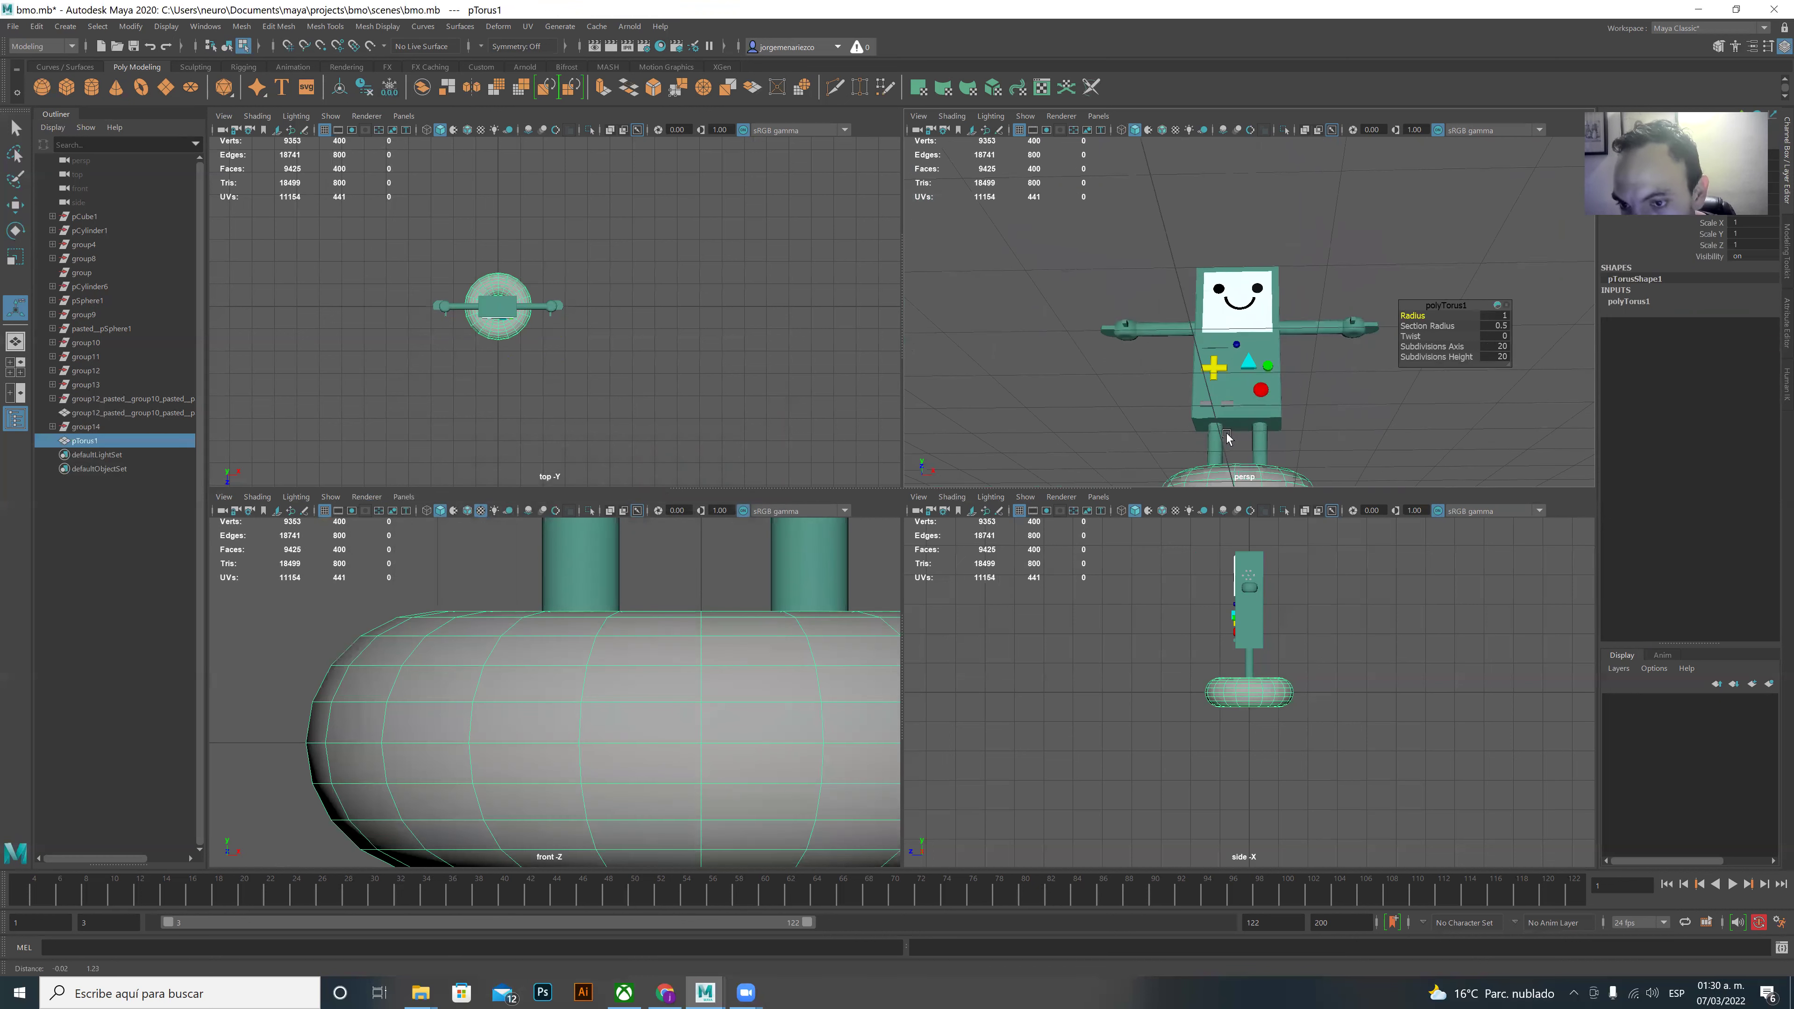
alt+drag(1226, 433, 1243, 509)
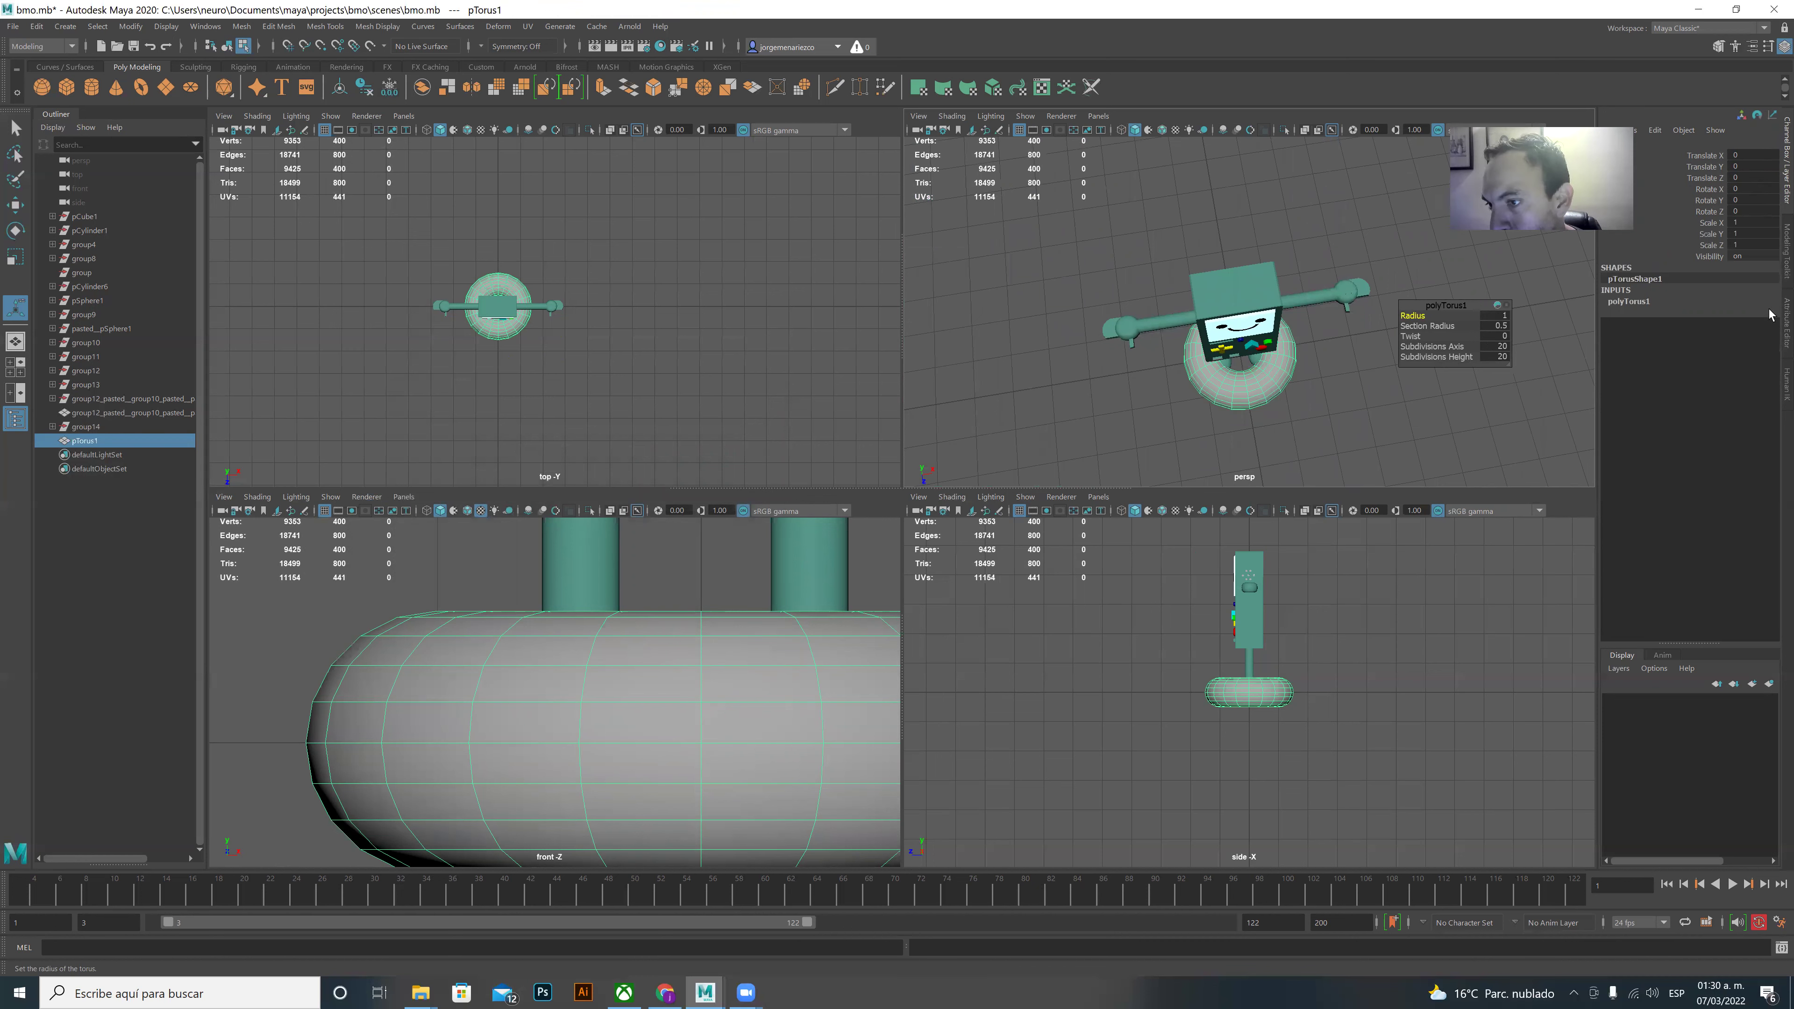
click(1786, 321)
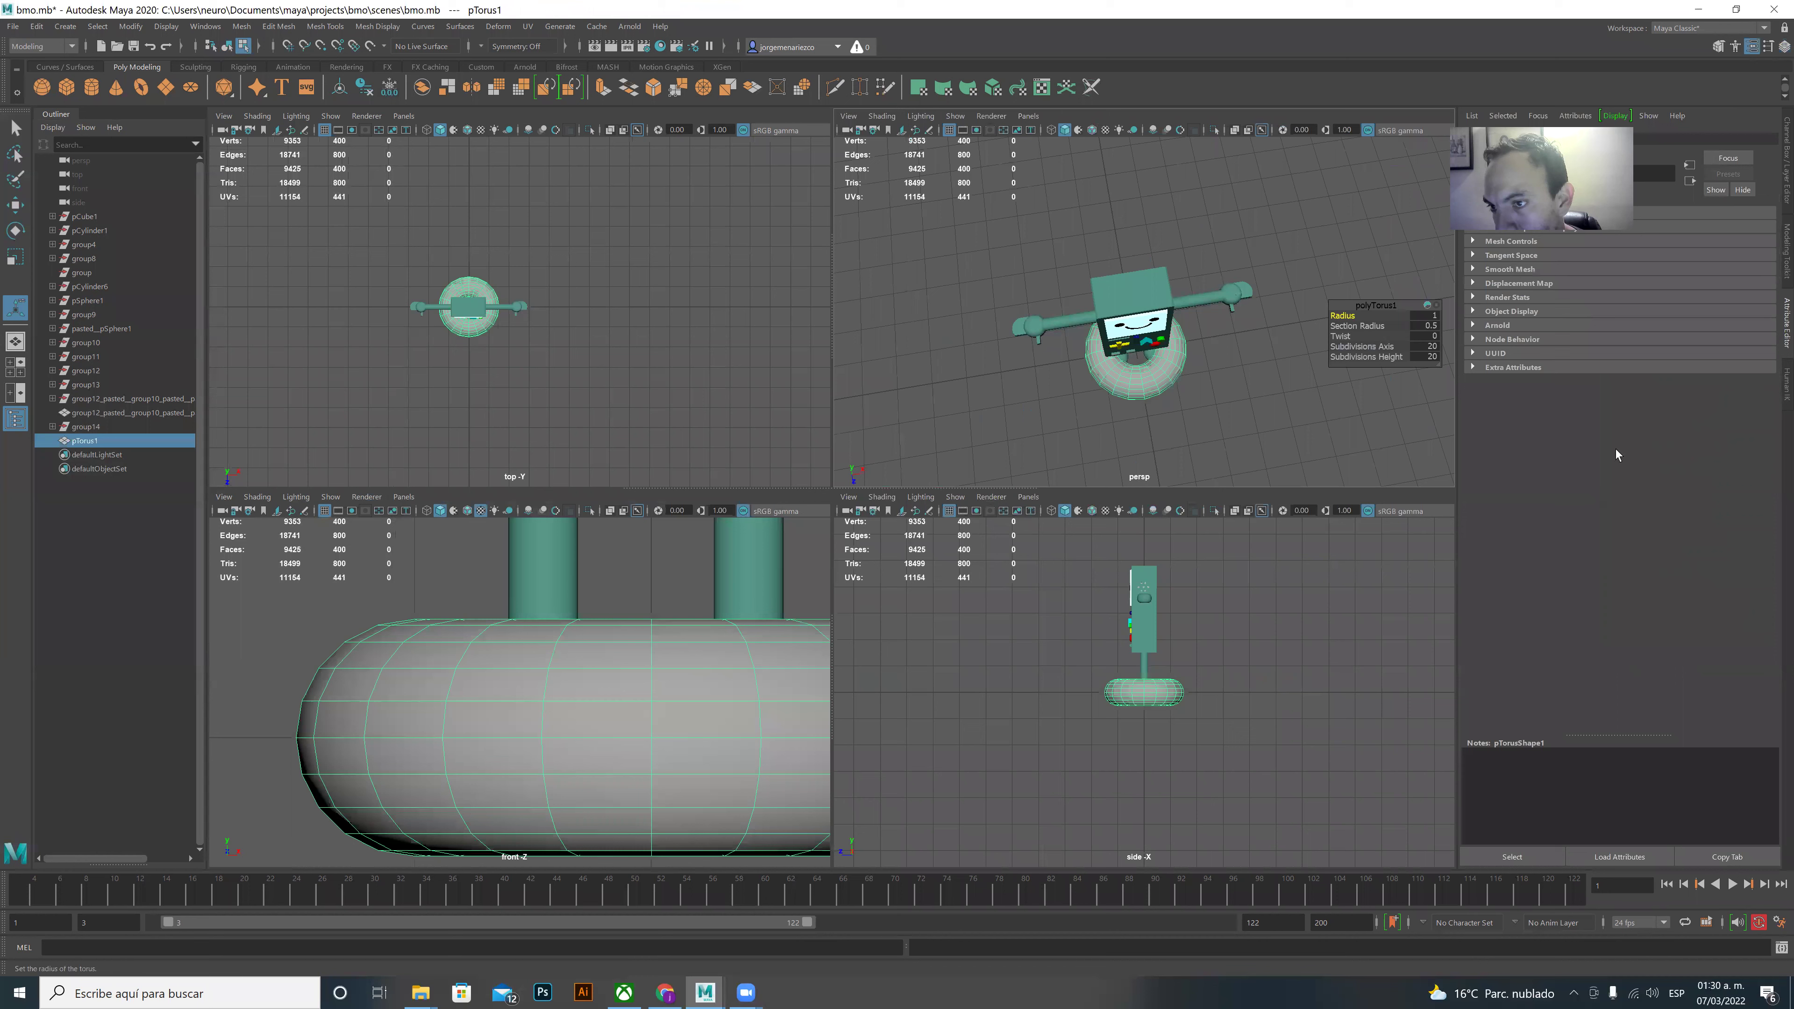
click(1786, 162)
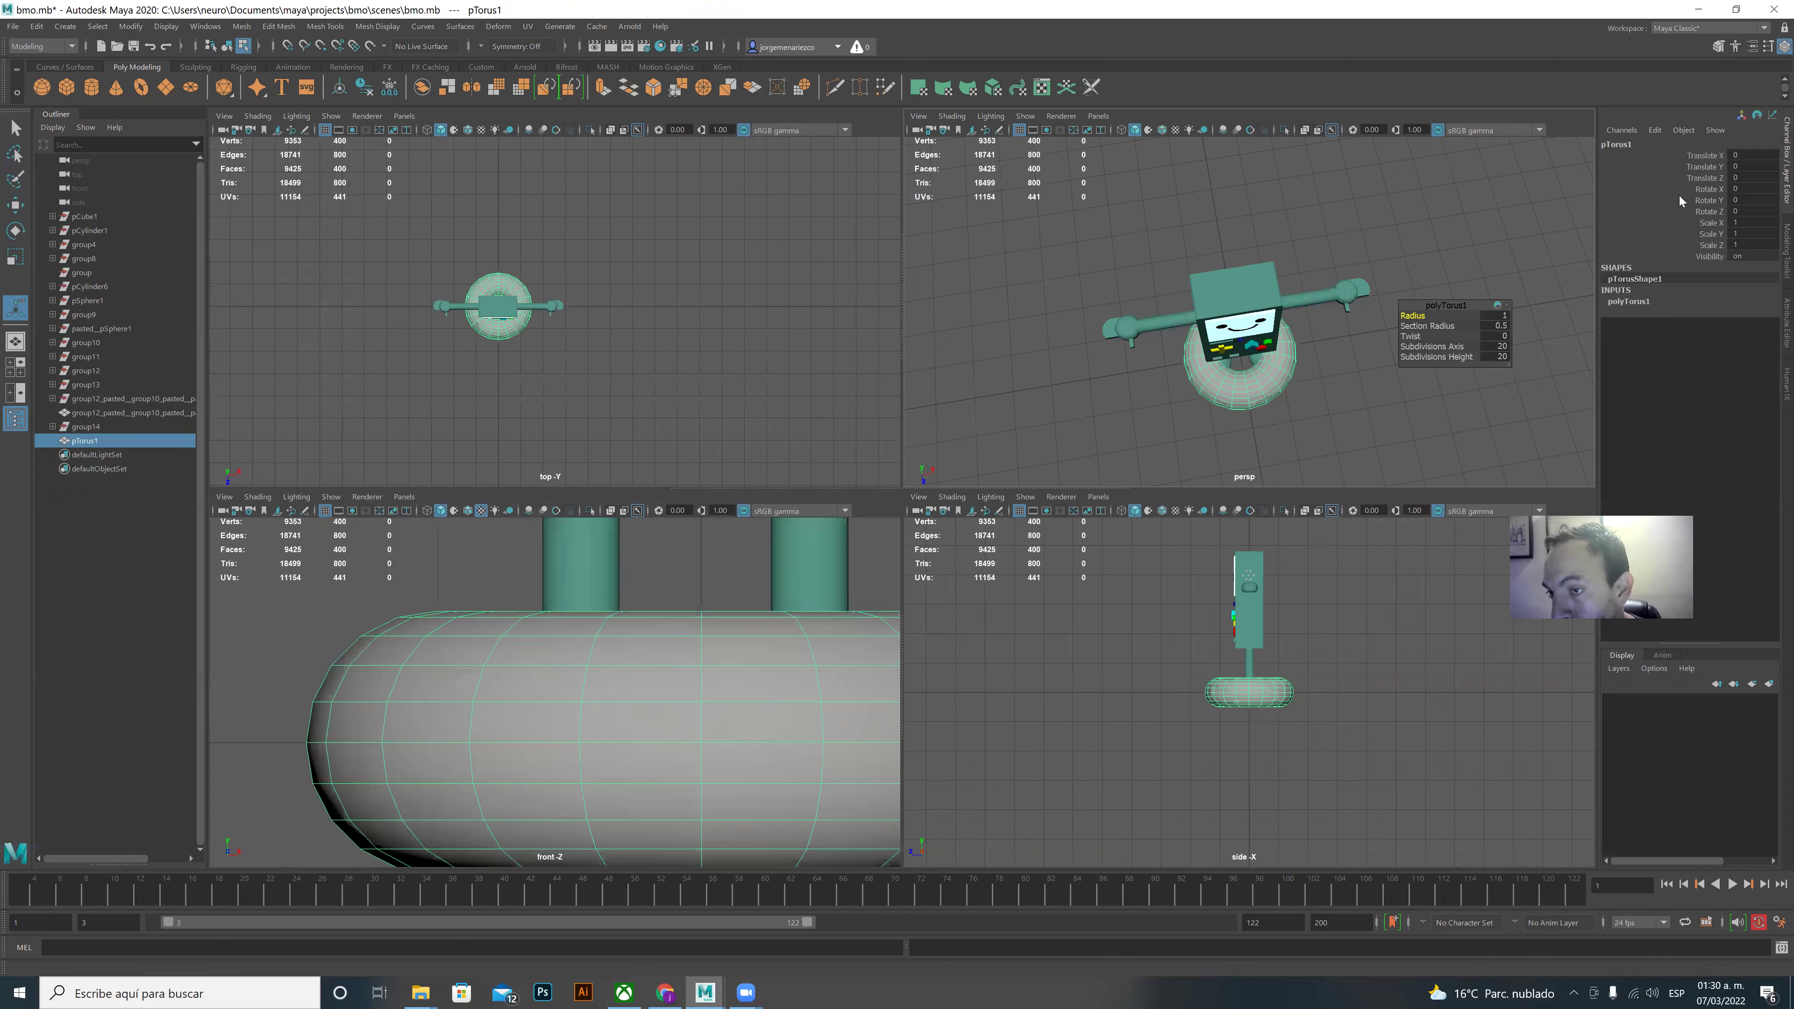
- Try several torus Radius values (53, 10, 6, 4) in the polyTorus1 inputs
click(1628, 300)
click(1748, 311)
text(53)
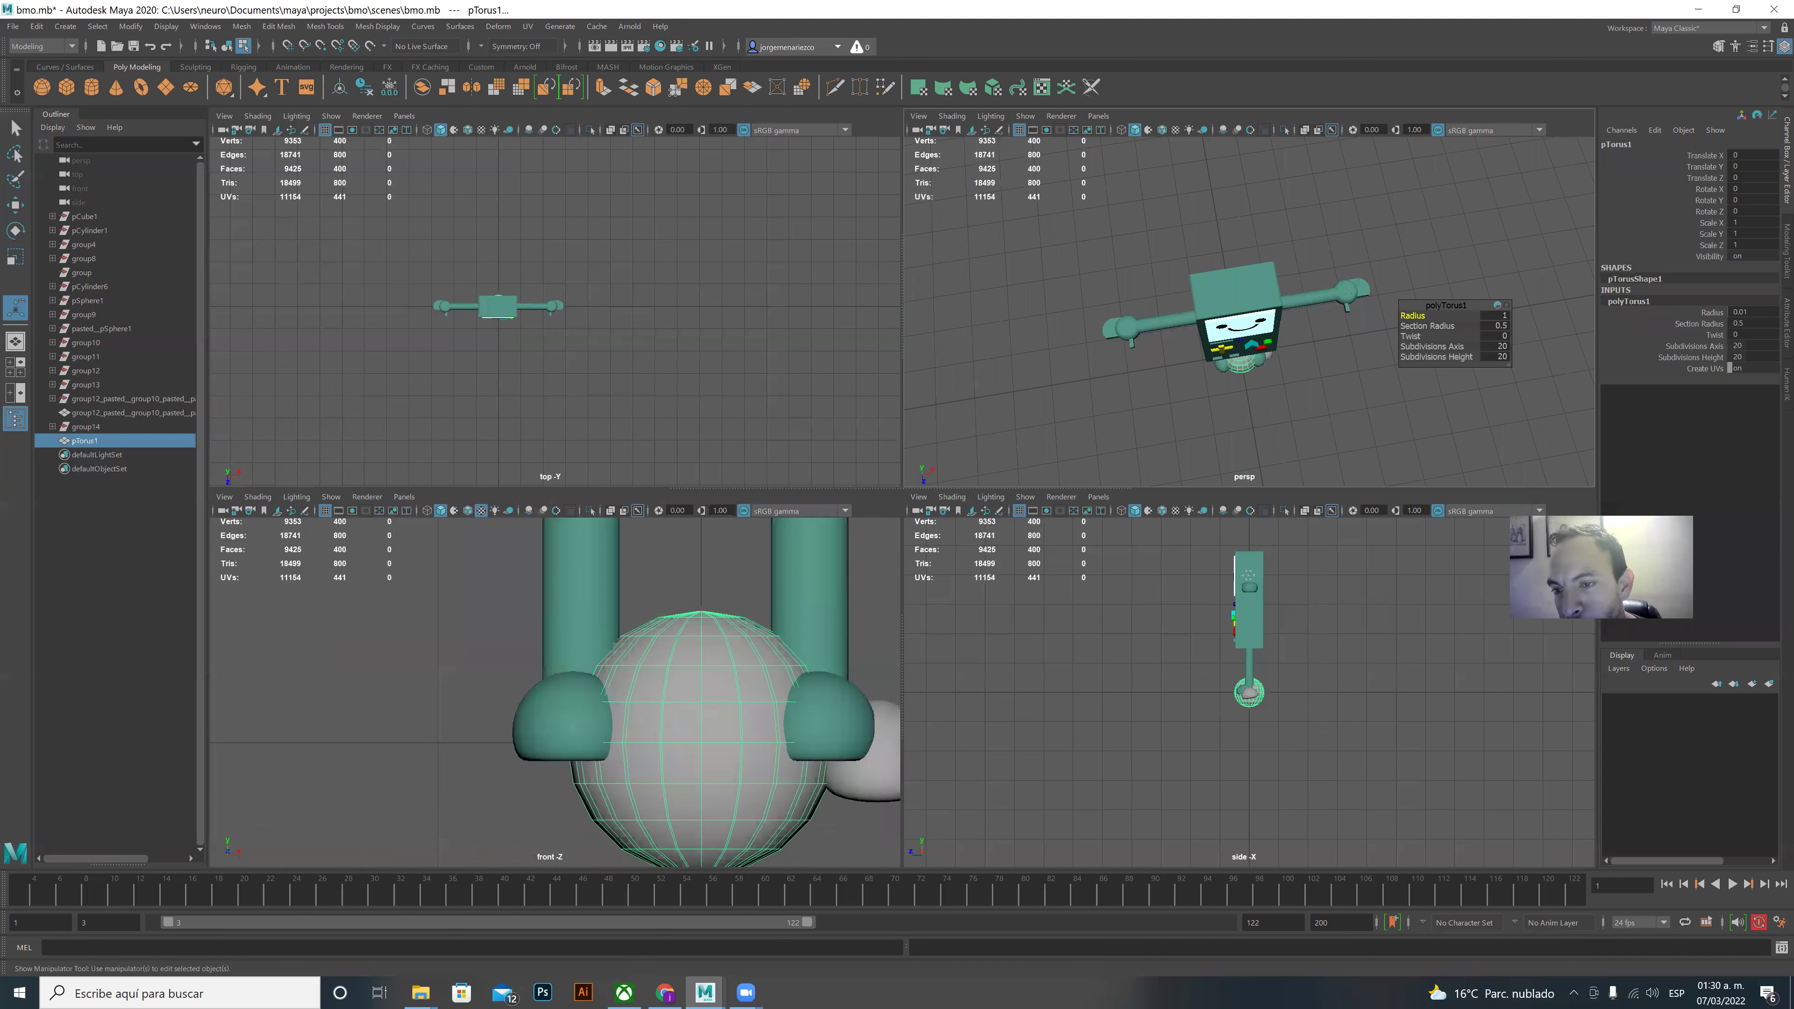
key(Return)
text(10)
key(Return)
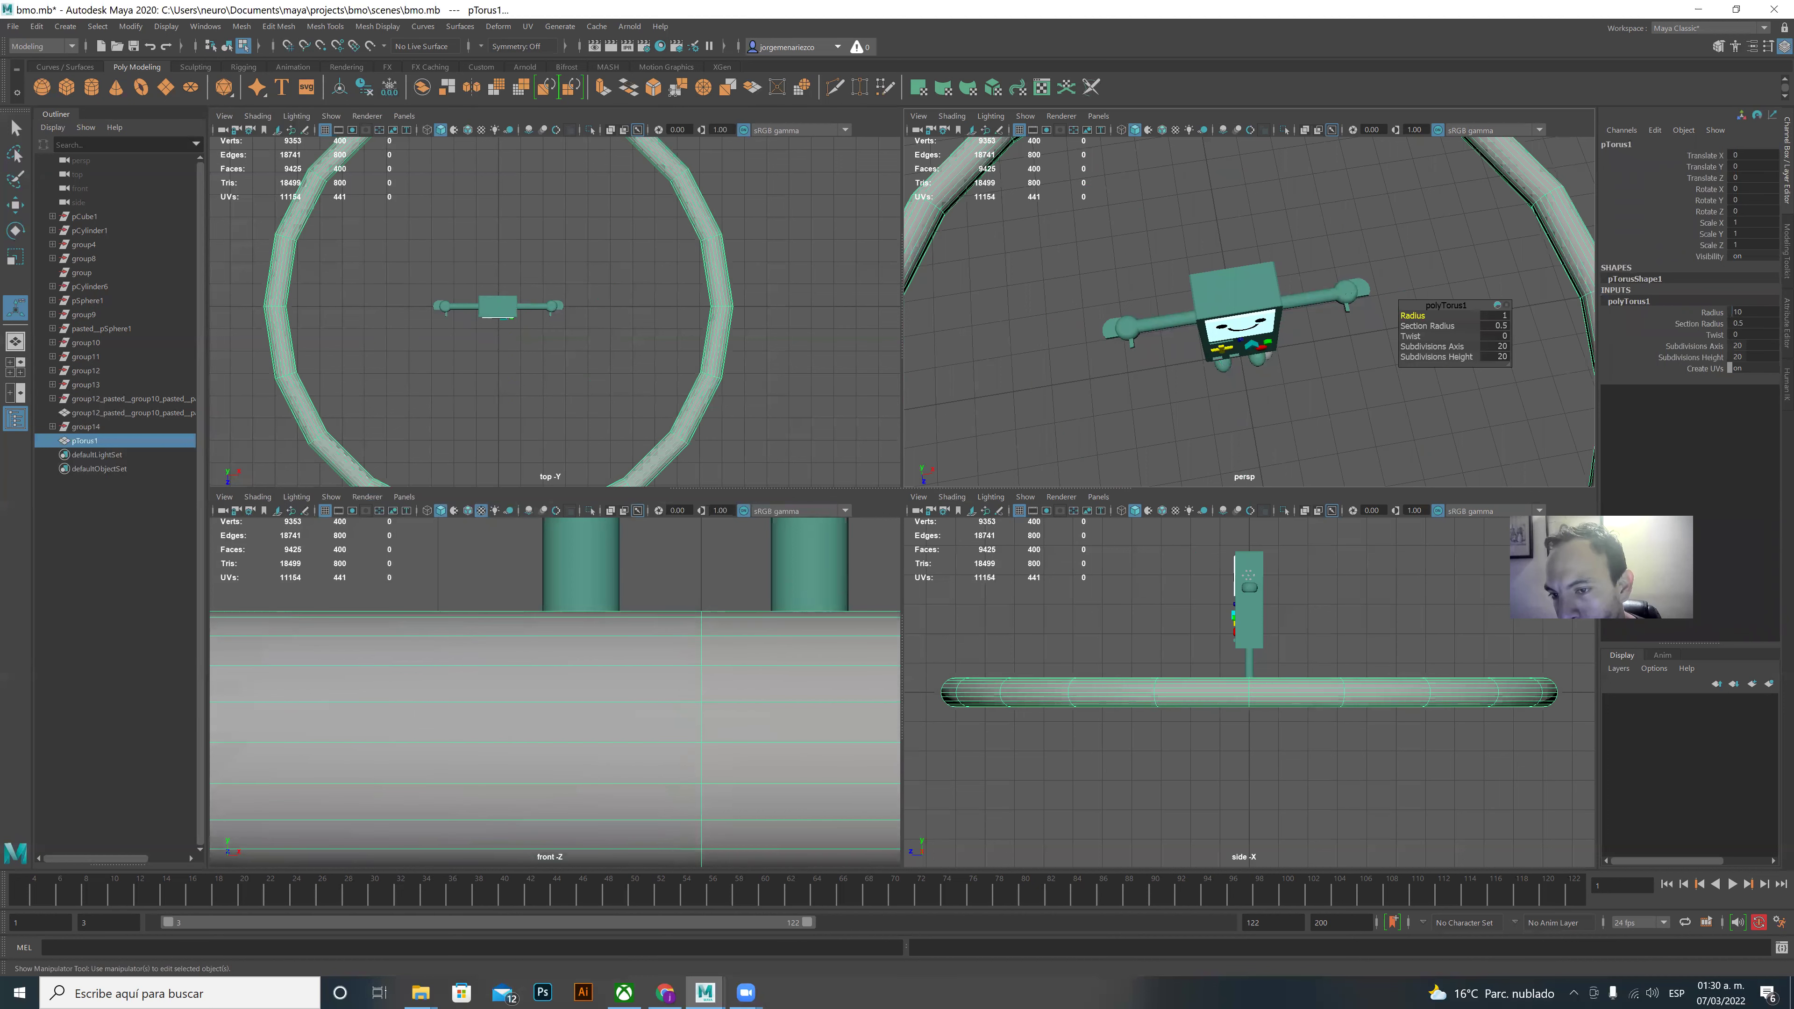
text(6)
key(Return)
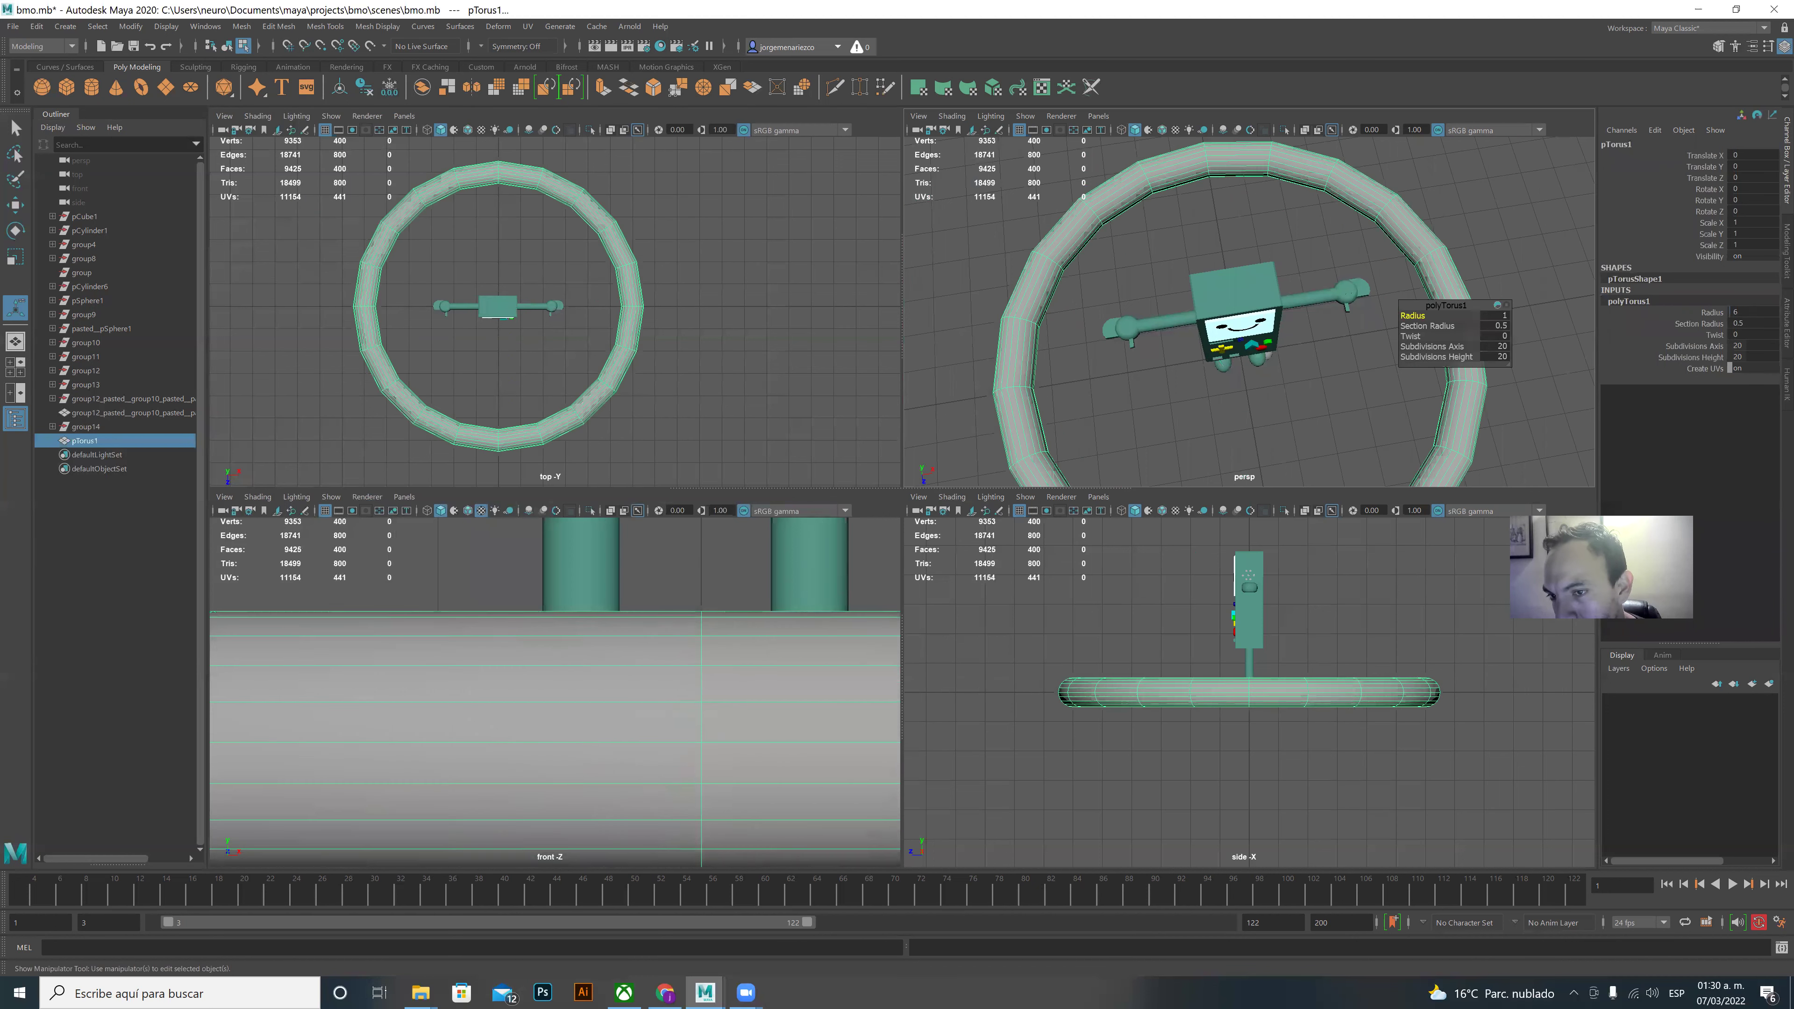
text(4)
key(Return)
- Set the torus Subdivisions Axis to 50 and Subdivisions Height to 17
click(1740, 344)
text(8)
key(Return)
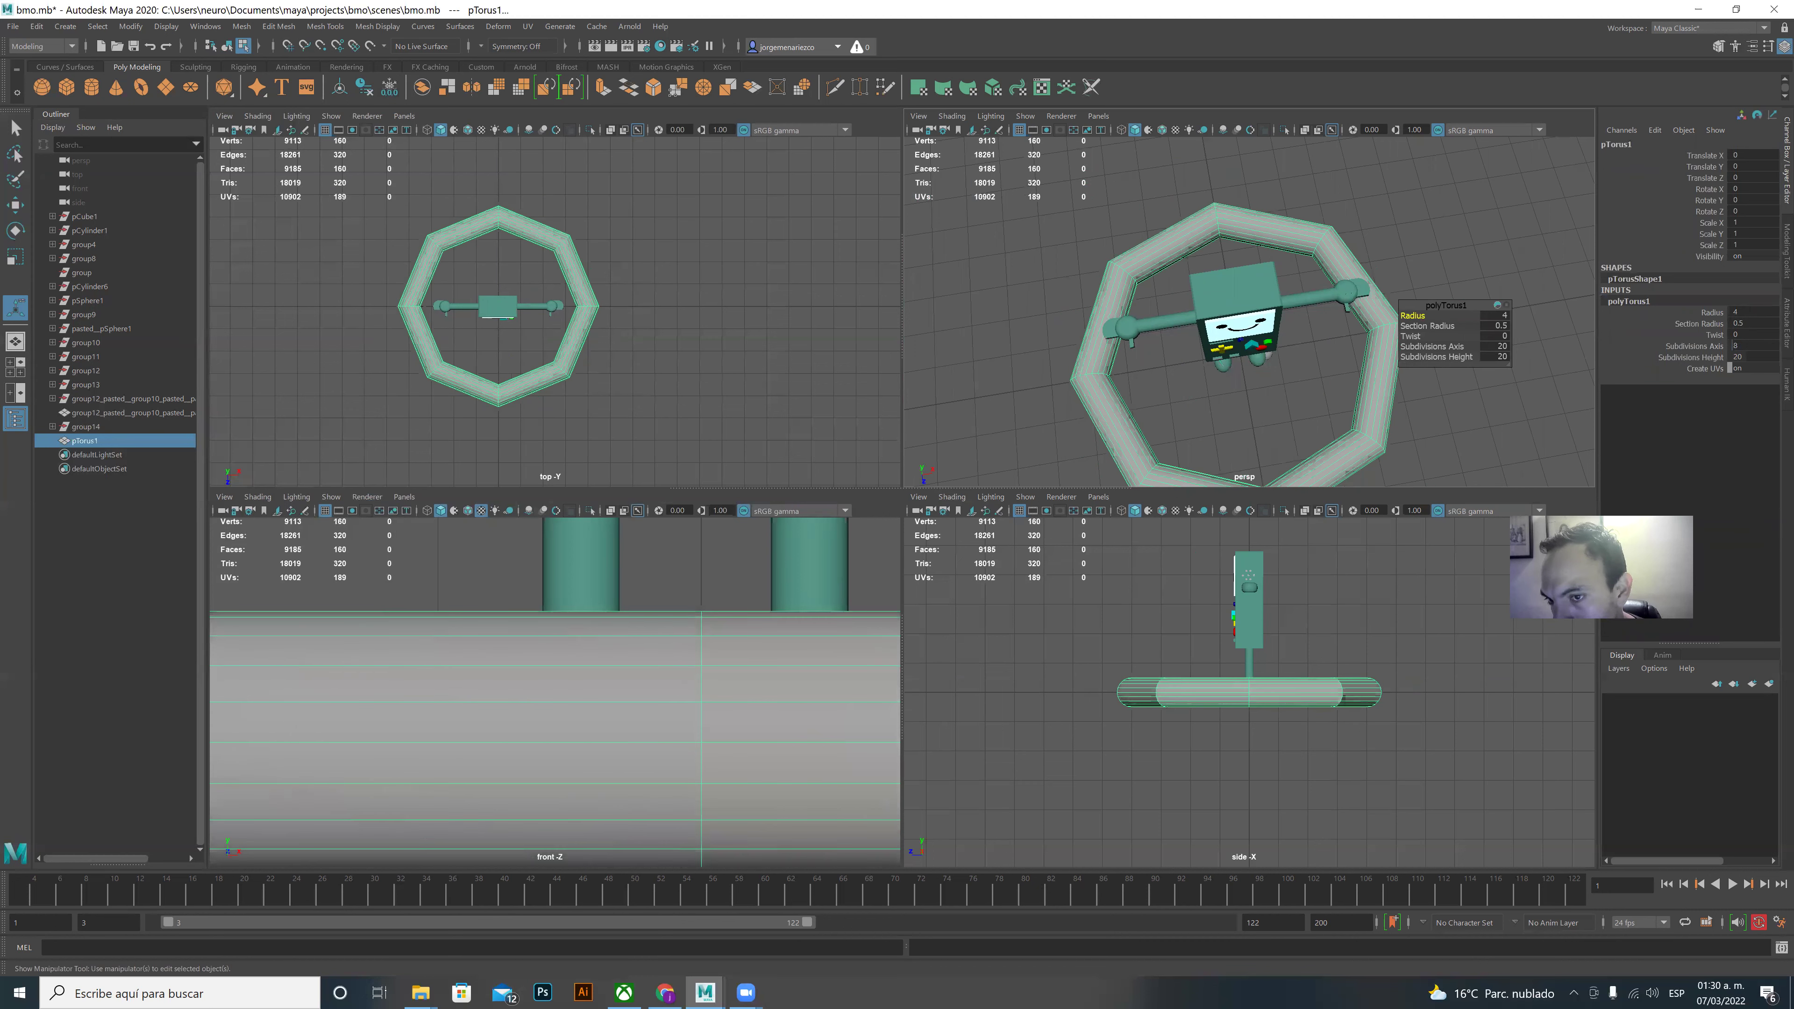
text(34)
key(Return)
text(50)
key(Tab)
text(21)
key(Return)
text(17)
key(Return)
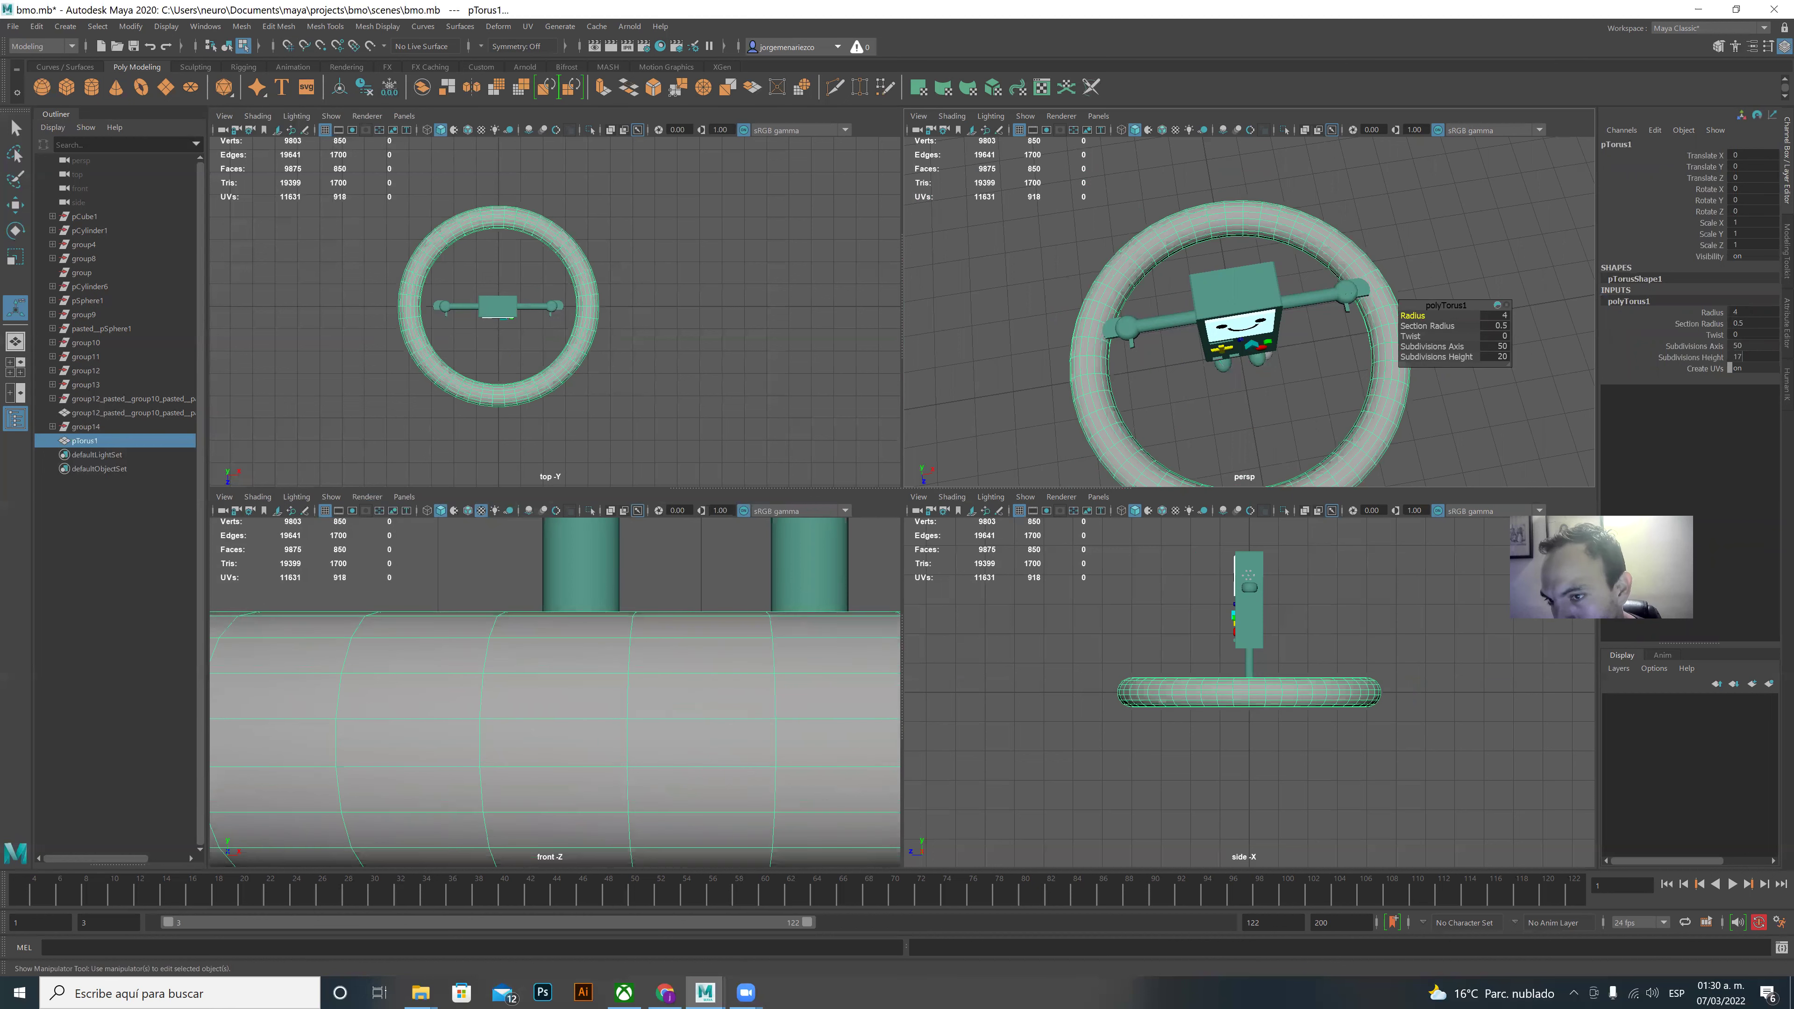
- Set the torus Radius to 3 and Section Radius to 0.01 for a thin ring
drag(1740, 335, 1740, 335)
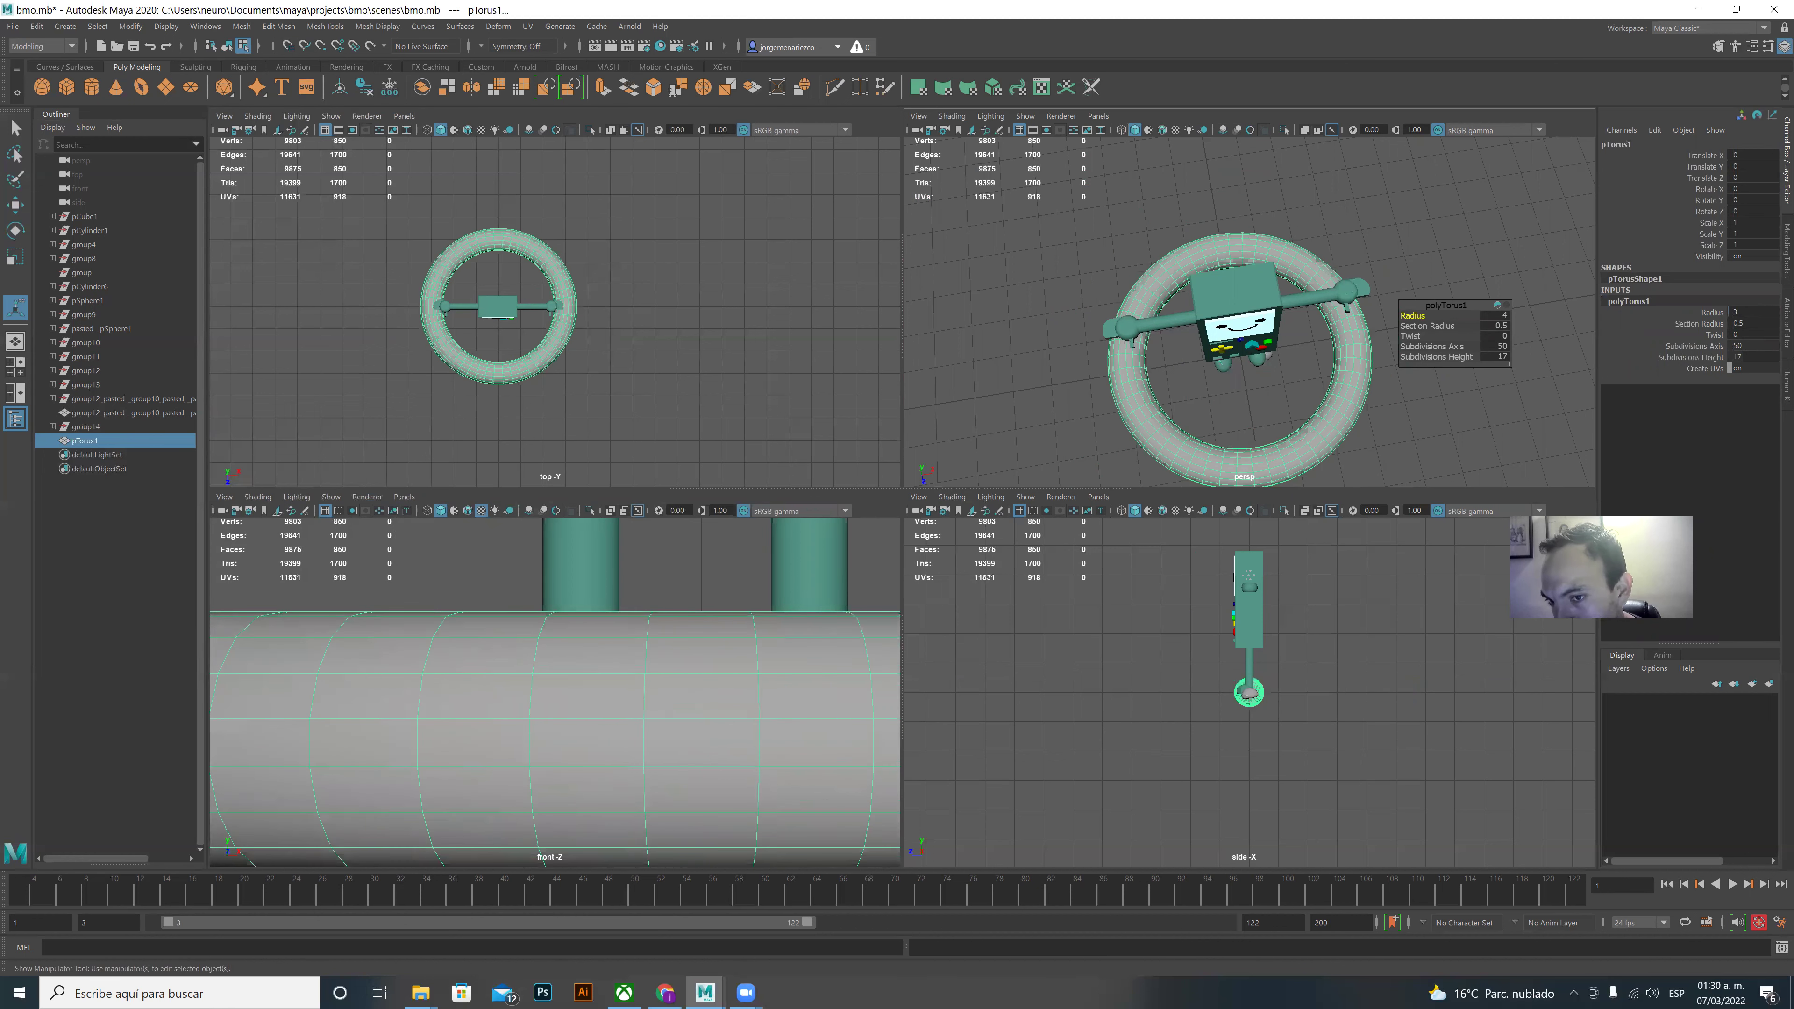
text(5)
key(Return)
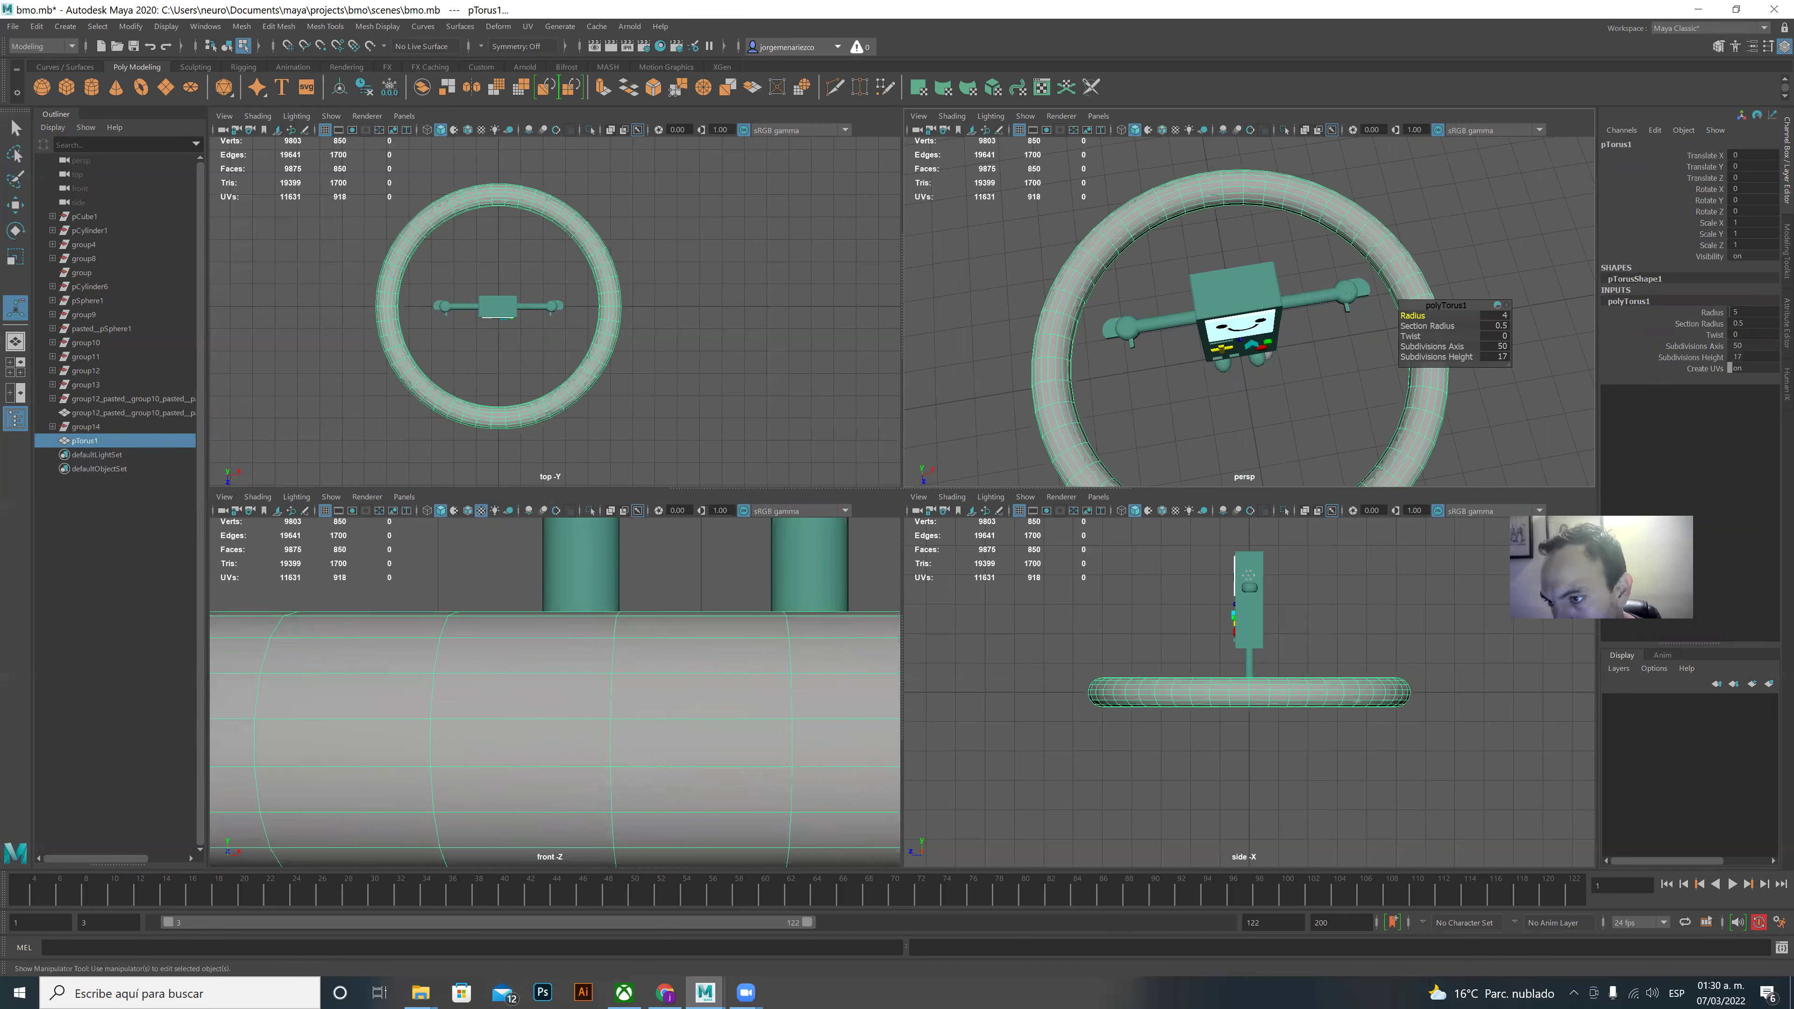
text(2)
key(Return)
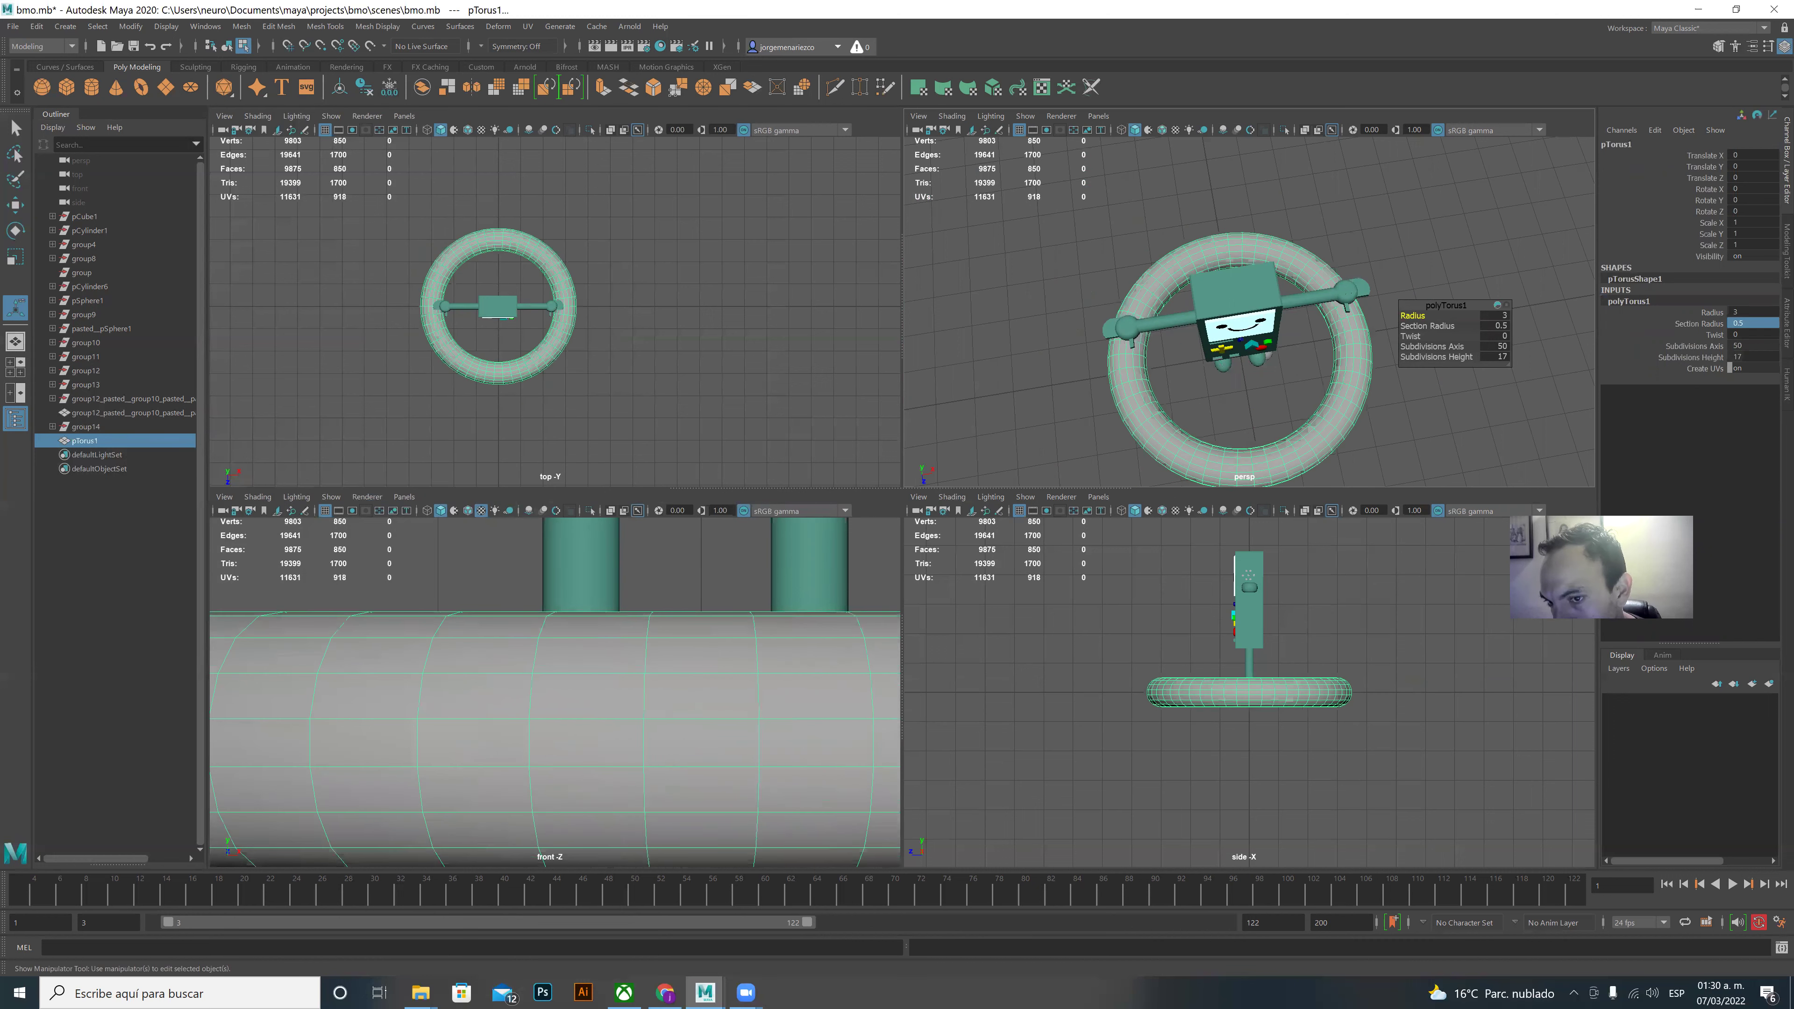
text(11)
key(Return)
text(0.01)
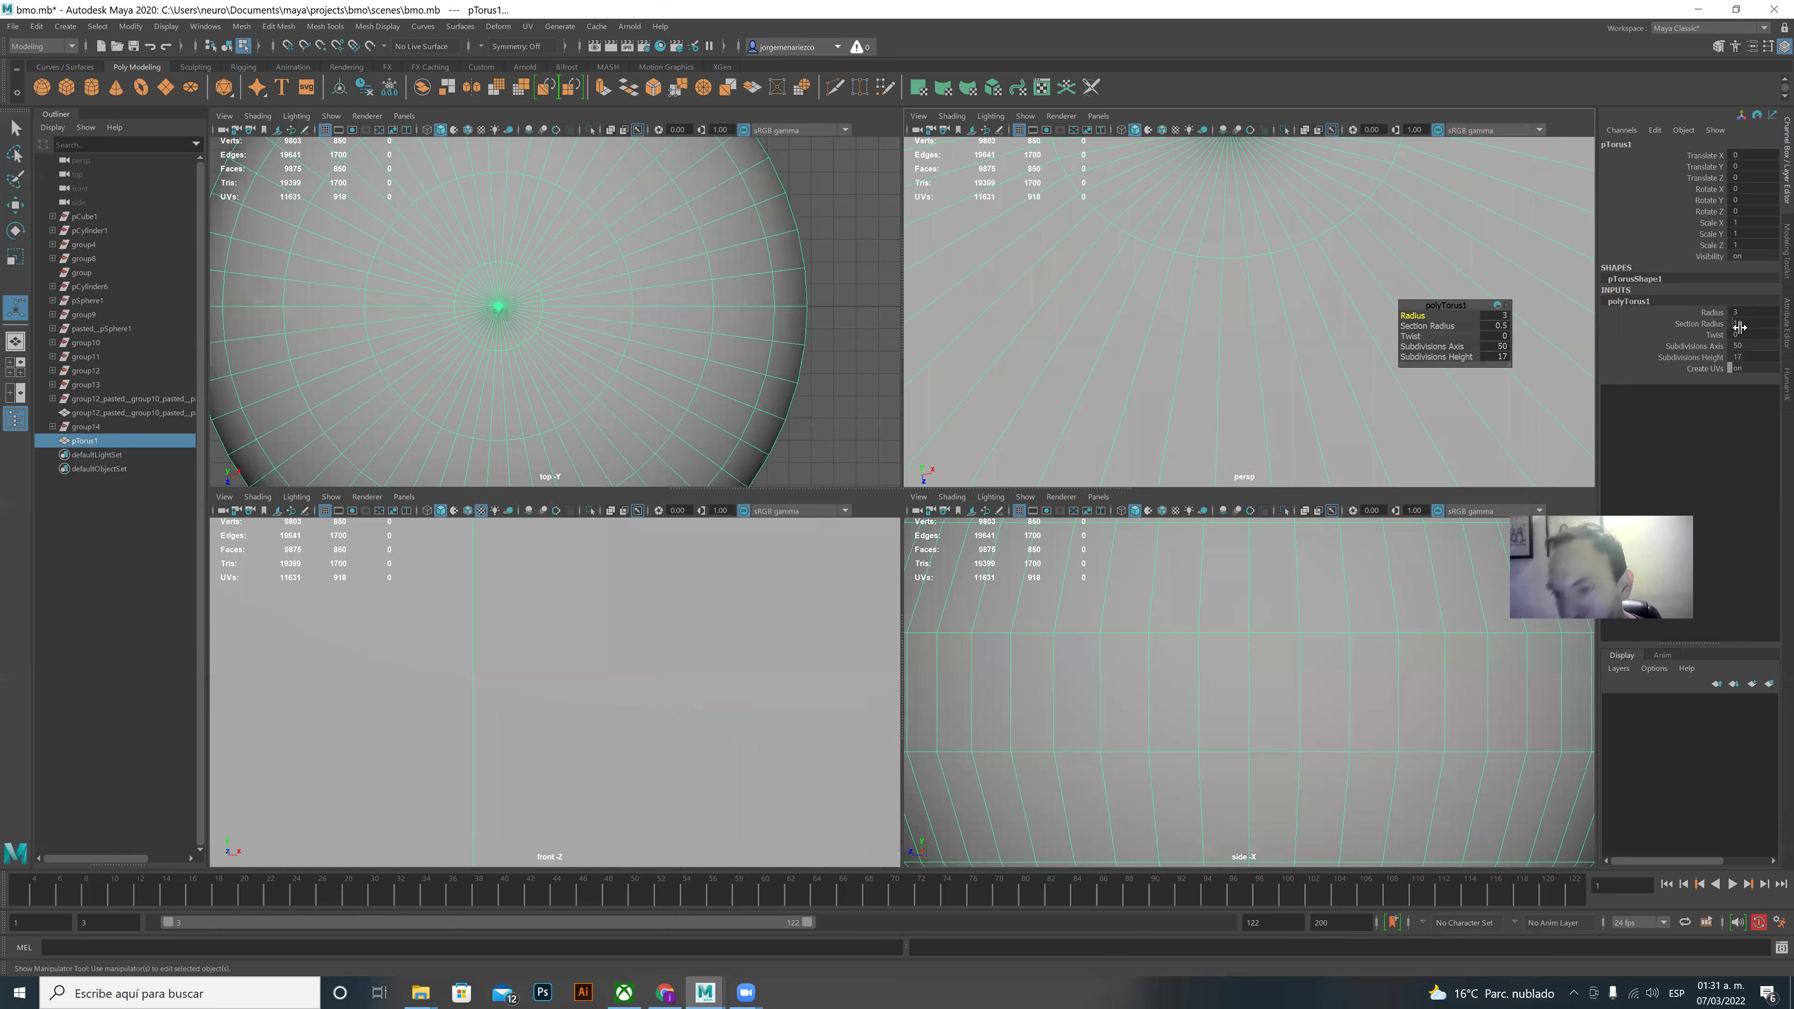
key(Return)
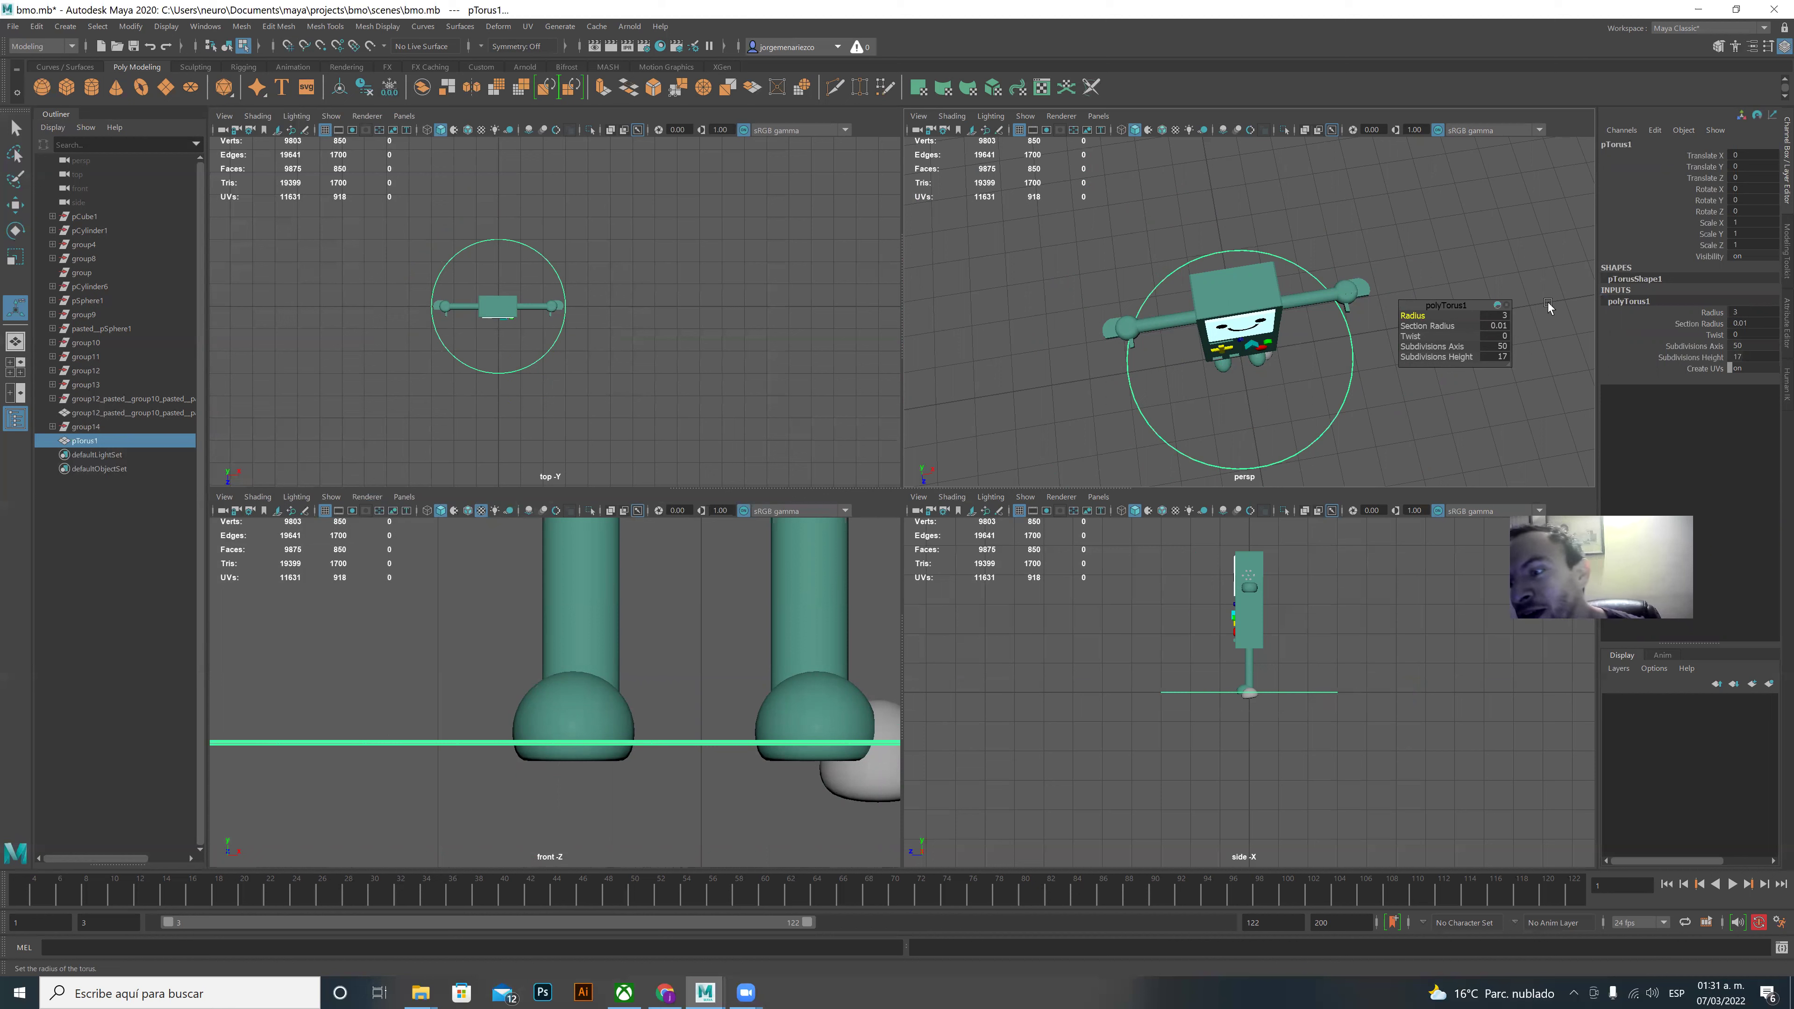
scroll(1547, 301, up, 1)
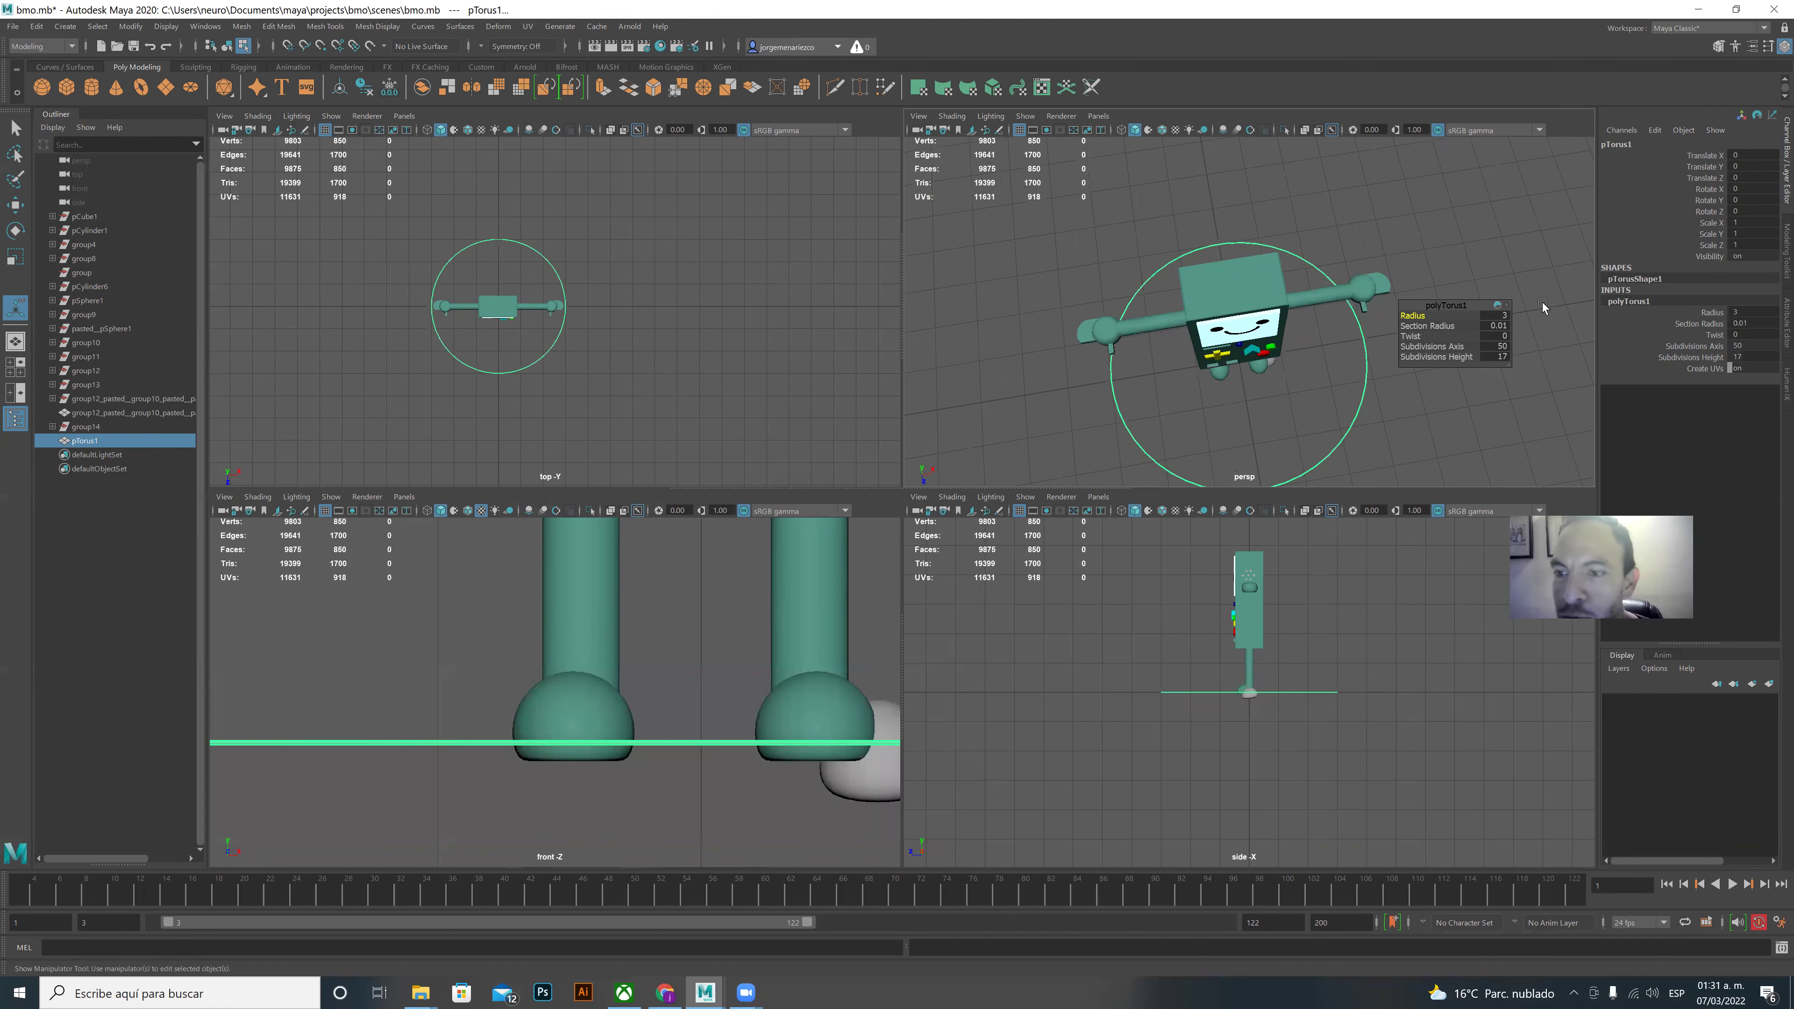